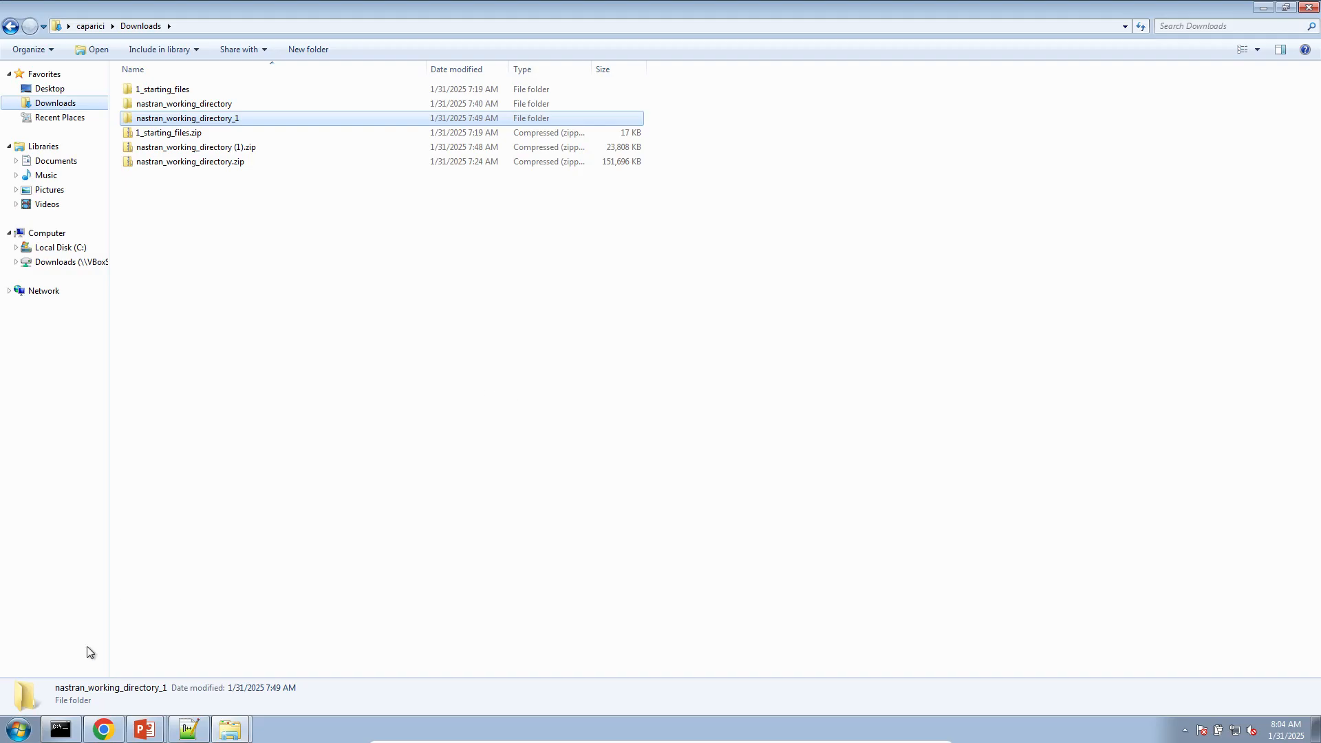
Step: Switch to Chrome and open the Optimization Under Uncertainty tutorials in the SOL 200 Web App User's Guide
{"action": "left_click", "coordinate": [103, 729]}
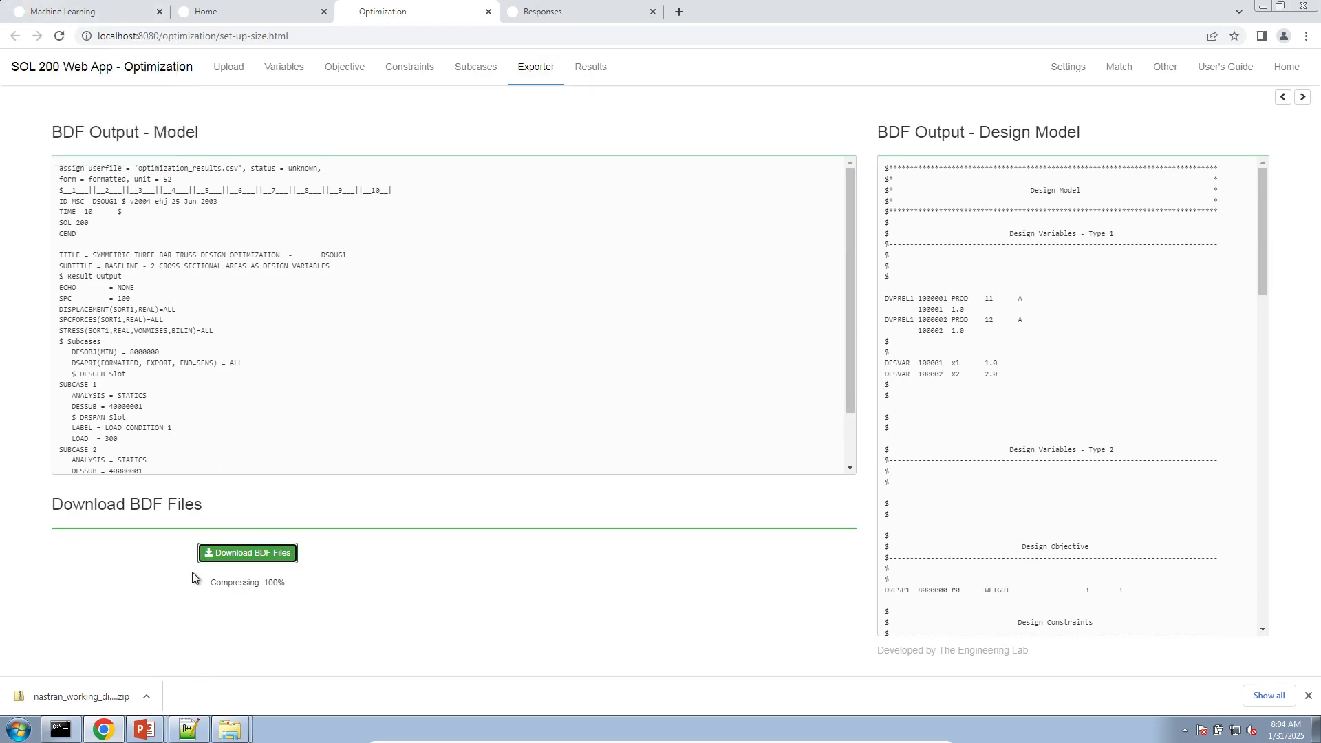
{"action": "left_click", "coordinate": [258, 15]}
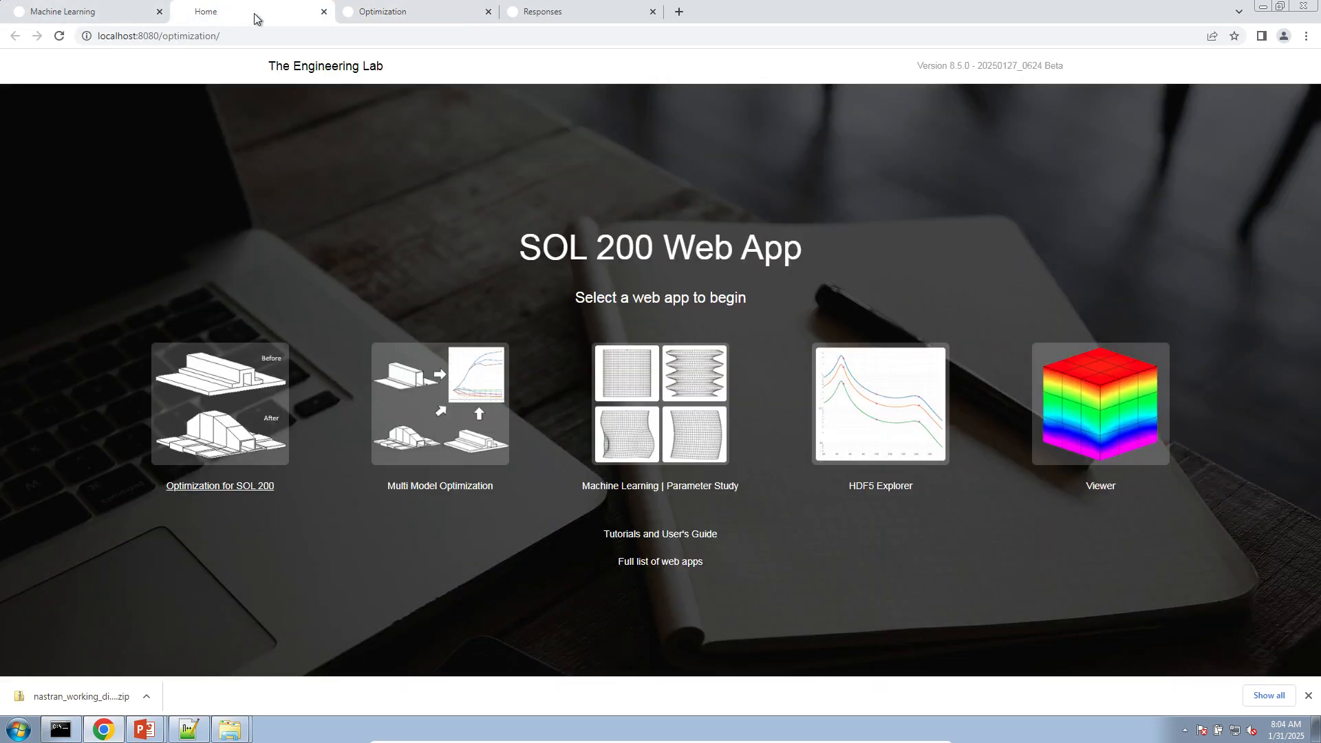
{"action": "left_click", "coordinate": [622, 534]}
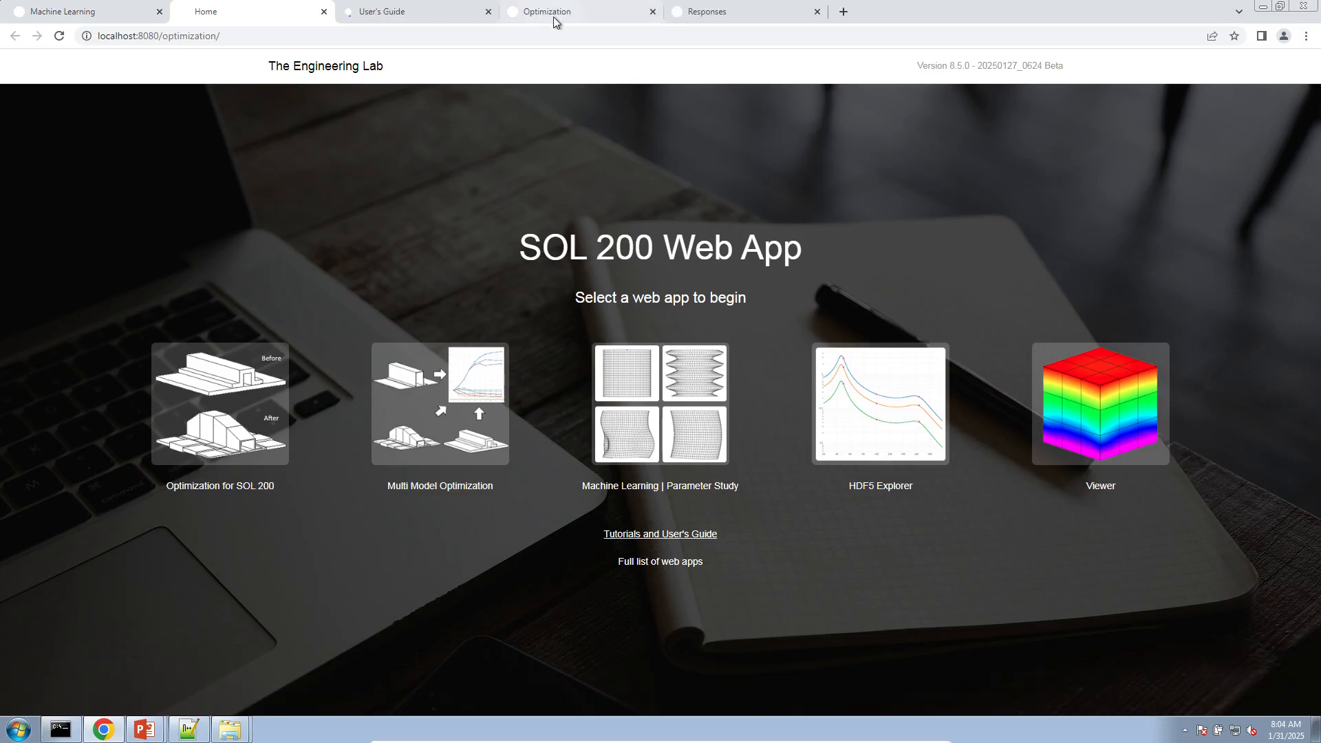
{"action": "left_click", "coordinate": [447, 12]}
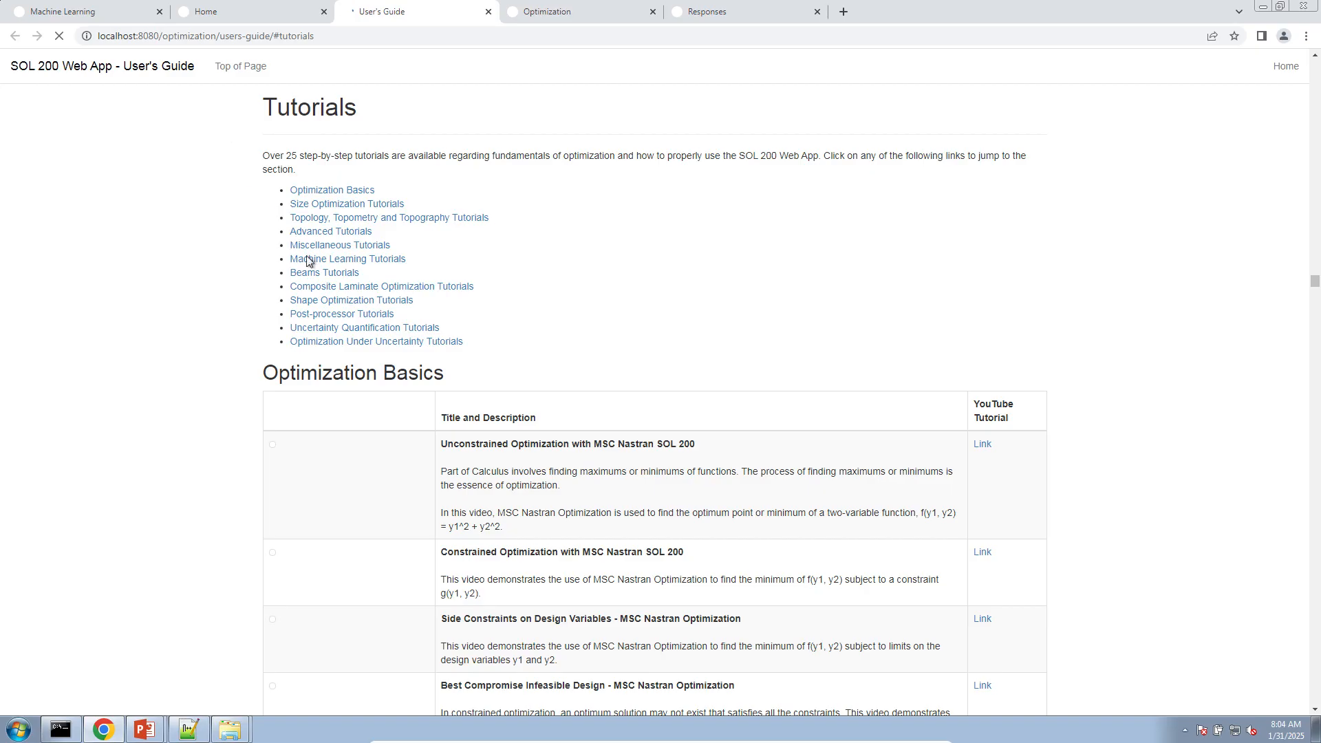
{"action": "left_click", "coordinate": [331, 341]}
Step: Examine the "Optimization Under Uncertainty - 3 Bar Truss, Part 2 of 2" entry, including its description and BDF file links
{"action": "scroll", "coordinate": [459, 387], "scroll_direction": "down", "scroll_amount": 4}
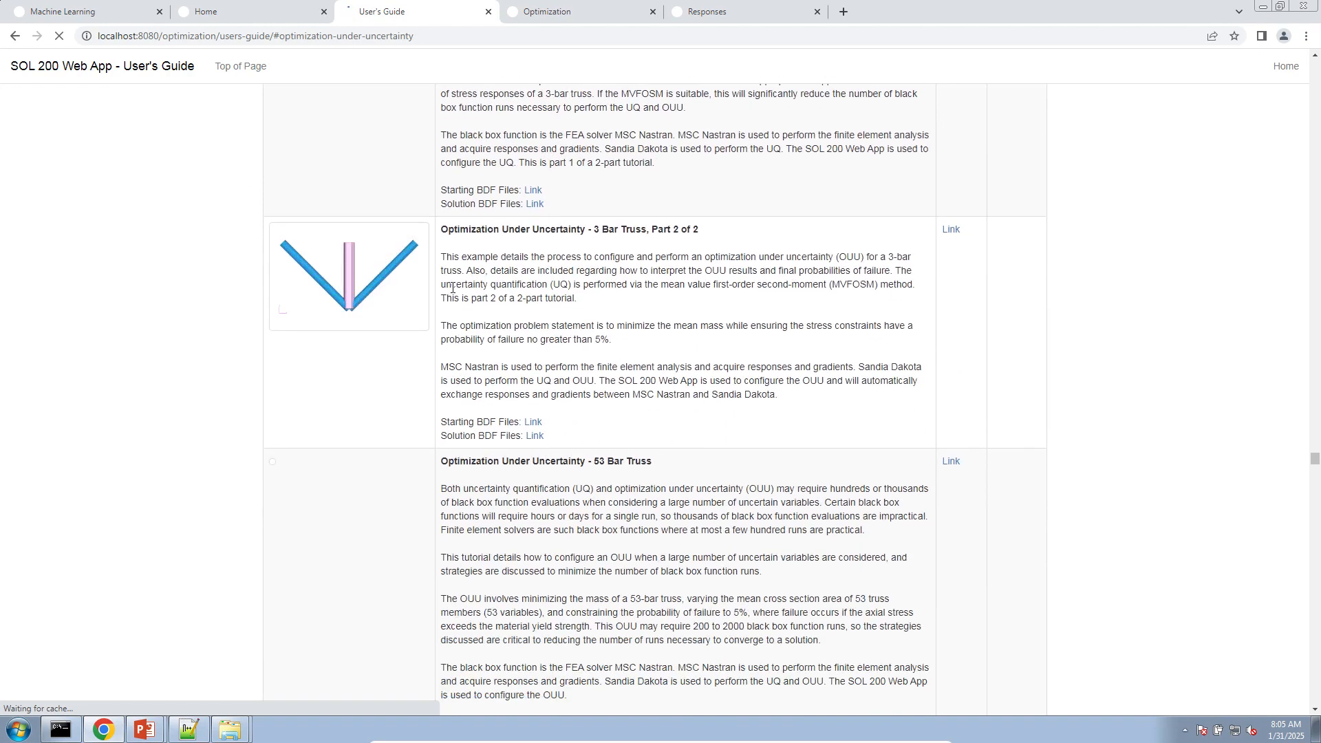
{"action": "scroll", "coordinate": [448, 296], "scroll_direction": "up", "scroll_amount": 1}
{"action": "left_click_drag", "start_coordinate": [443, 316], "coordinate": [538, 501]}
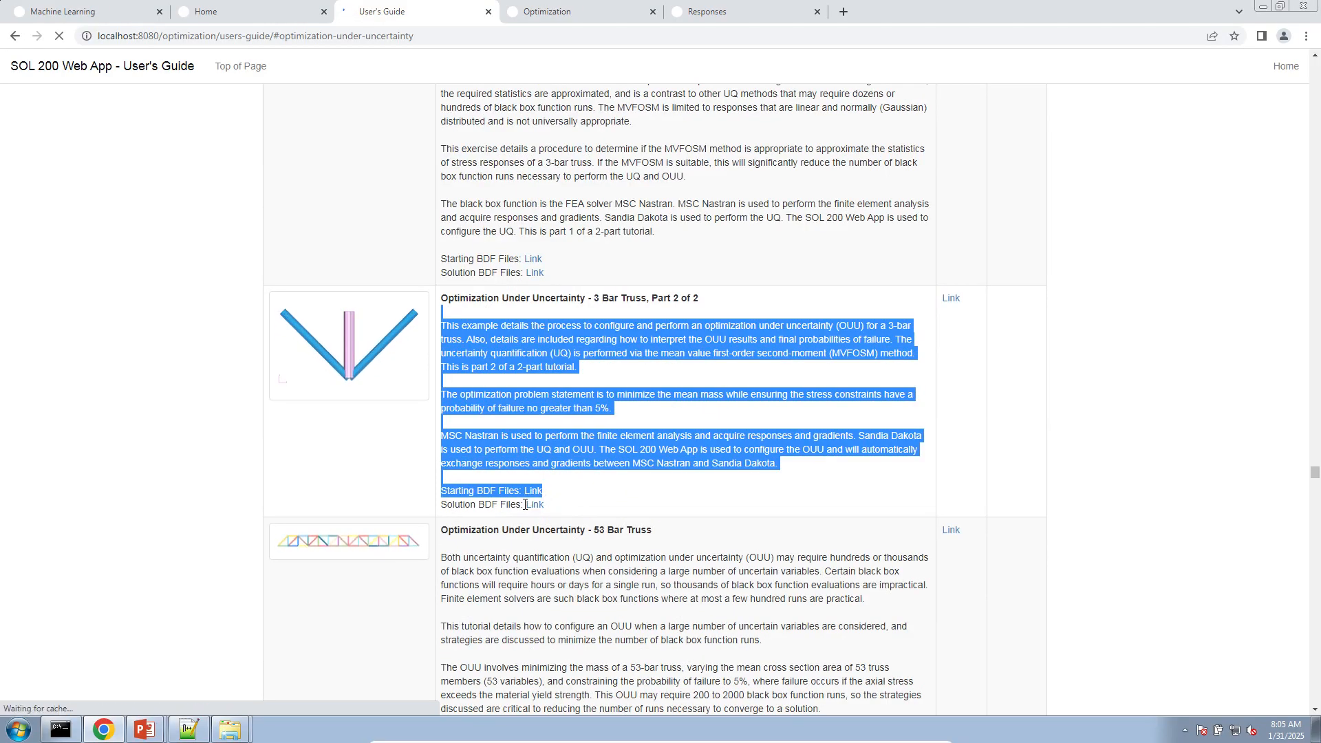
{"action": "left_click", "coordinate": [541, 496]}
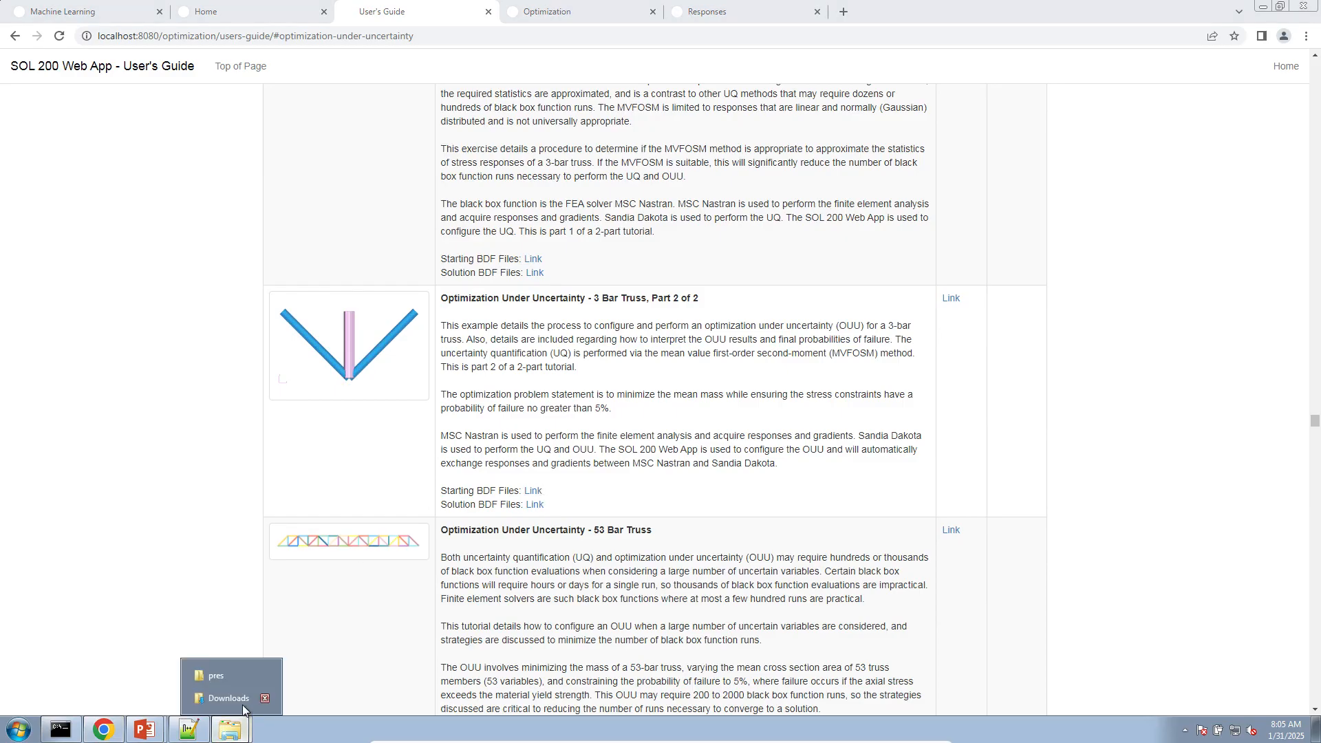
Step: Close all open Windows Explorer windows
{"action": "left_click", "coordinate": [242, 700]}
{"action": "right_click", "coordinate": [232, 729]}
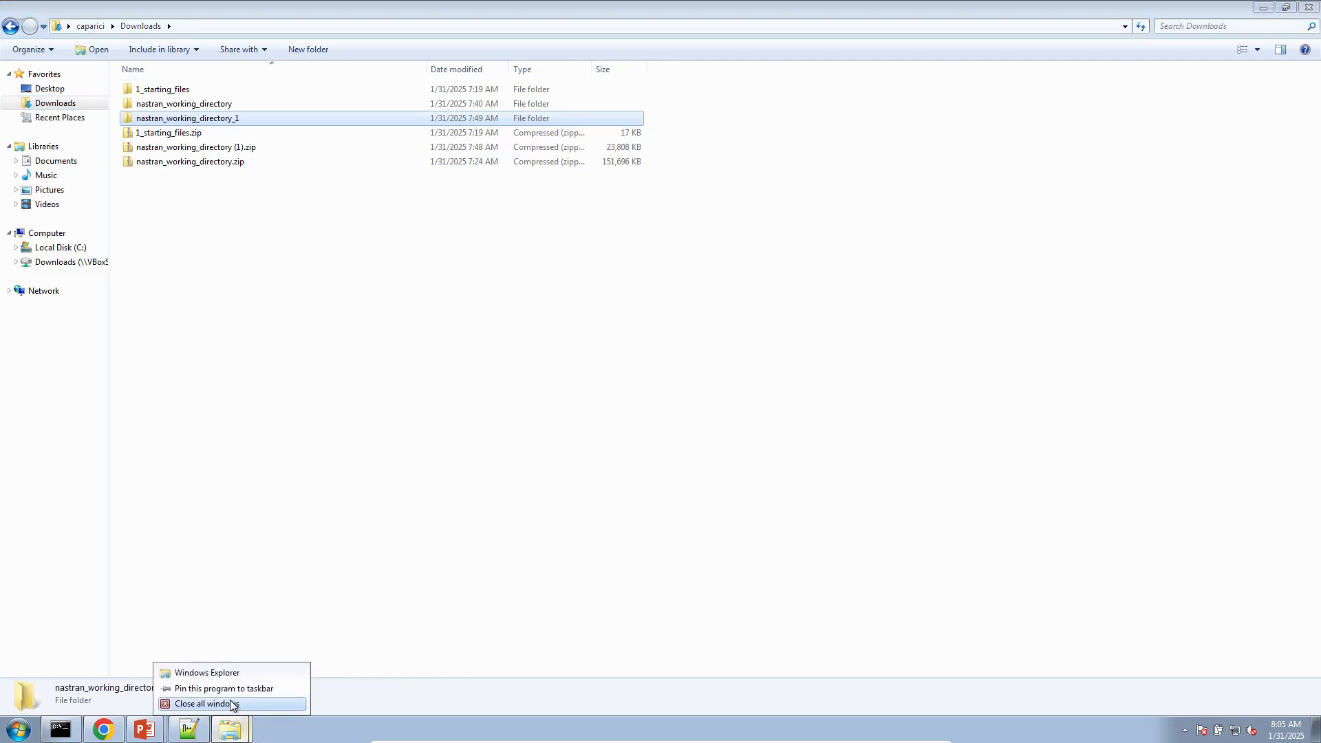
{"action": "left_click", "coordinate": [233, 703]}
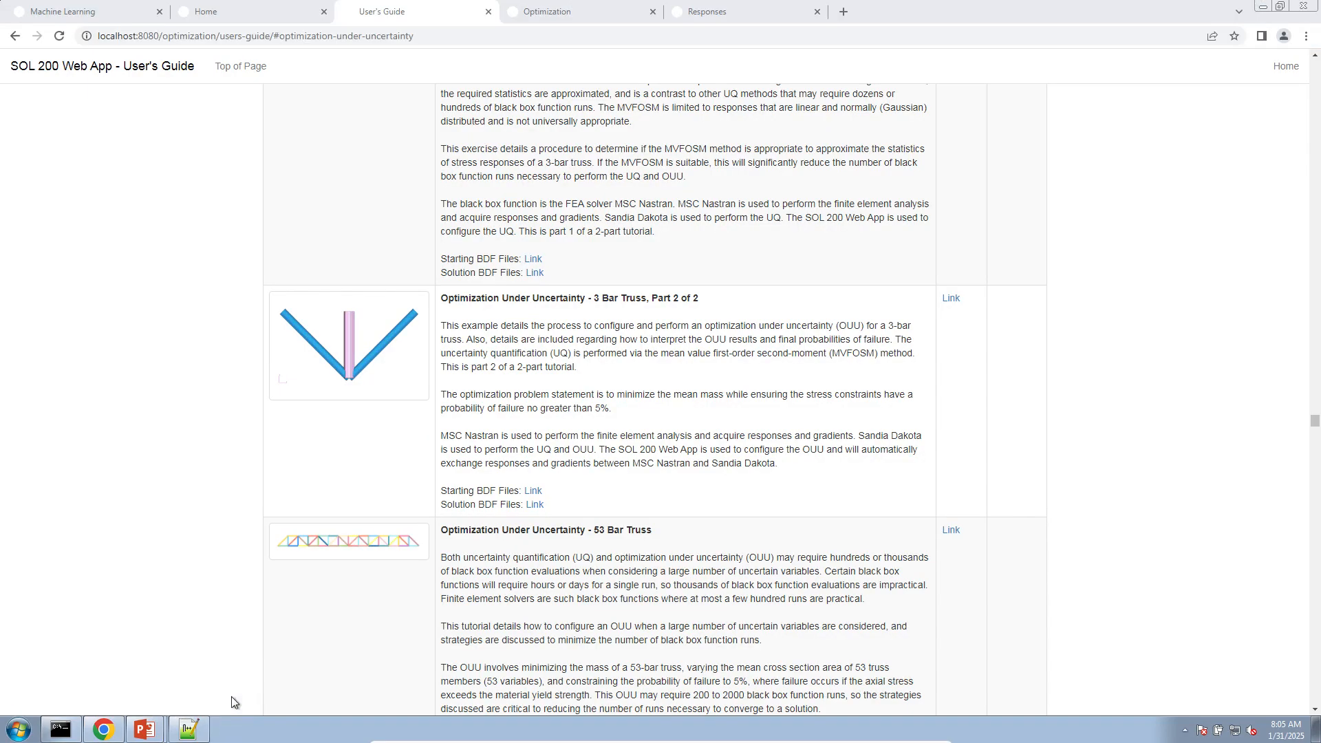
Step: Close the Machine Learning, Optimization, Responses and User's Guide pages in the browser, keeping only Home
{"action": "left_click", "coordinate": [160, 11]}
{"action": "left_click", "coordinate": [488, 12]}
{"action": "left_click", "coordinate": [488, 12]}
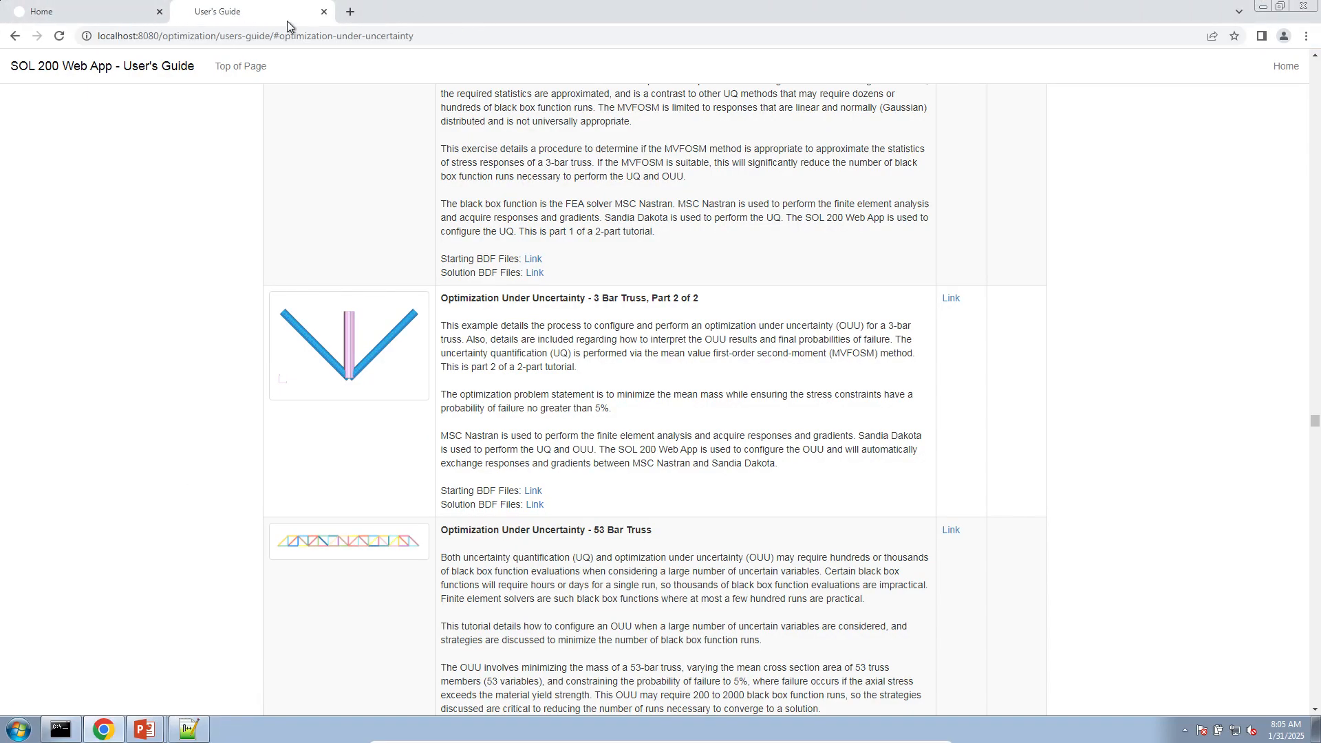
{"action": "left_click", "coordinate": [323, 11]}
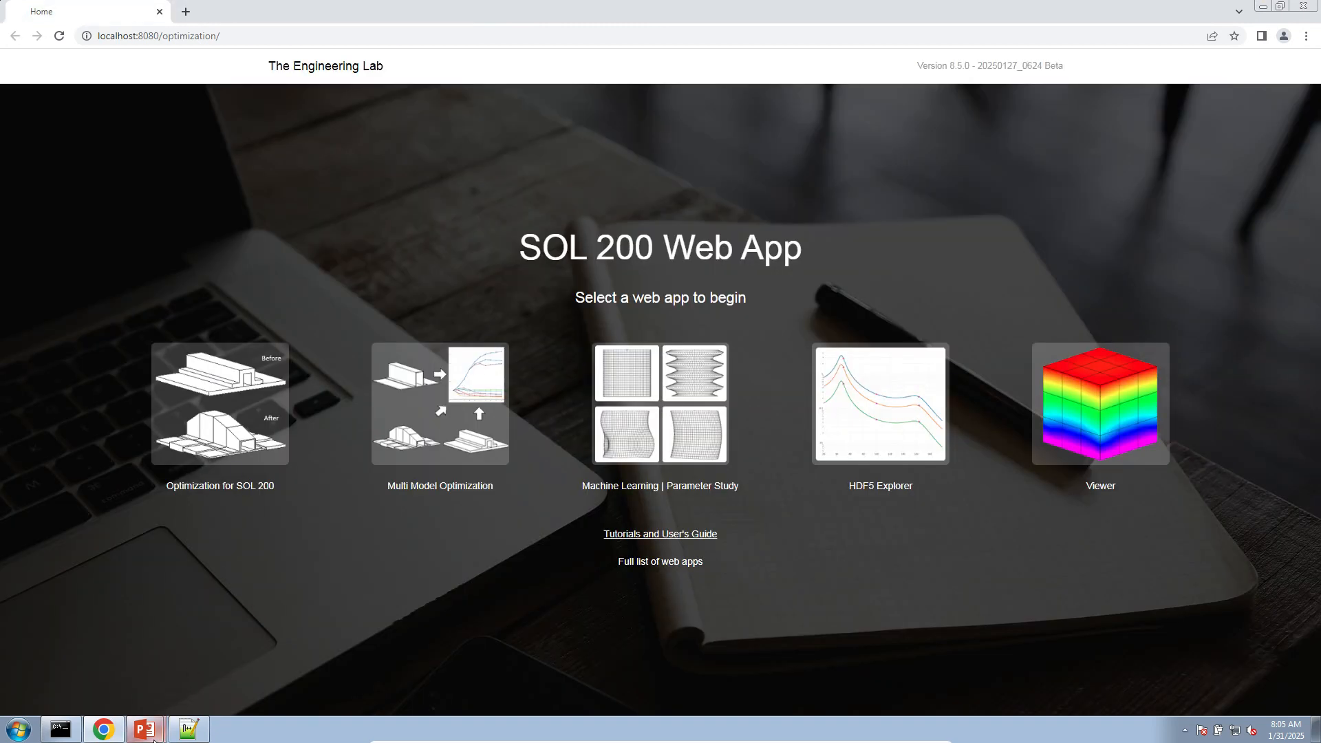
Step: Open model.bdf and design_model.bdf from the nastran_working_directory_1 folder in Downloads with Notepad++
{"action": "left_click", "coordinate": [18, 729]}
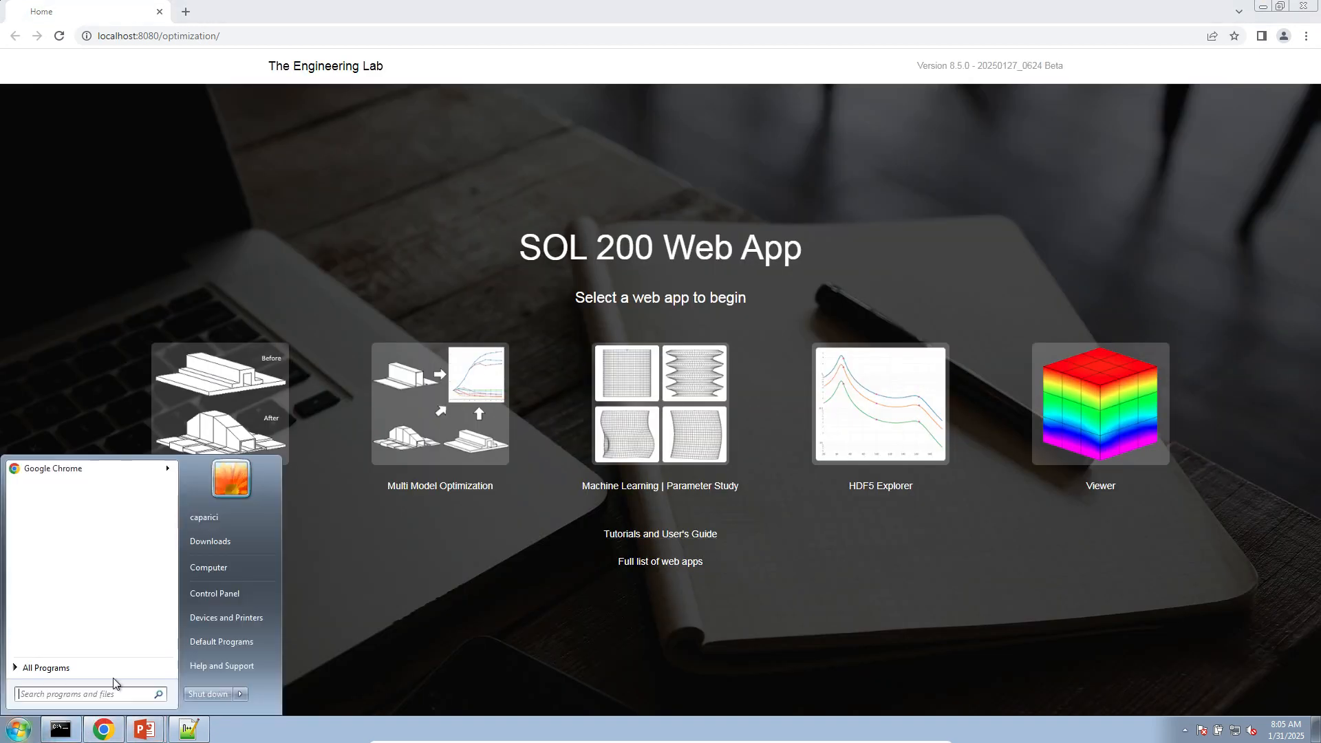
{"action": "left_click", "coordinate": [269, 542]}
{"action": "double_click", "coordinate": [585, 322]}
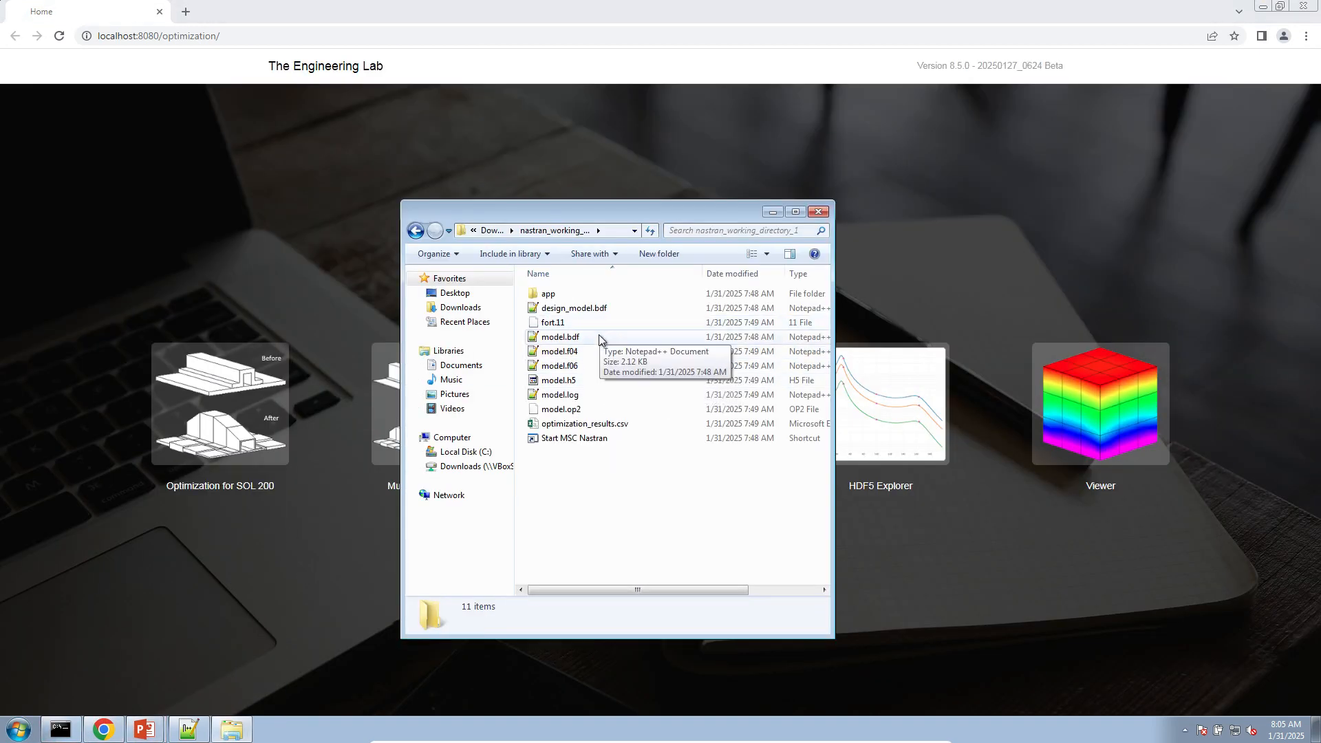
{"action": "left_click", "coordinate": [597, 336]}
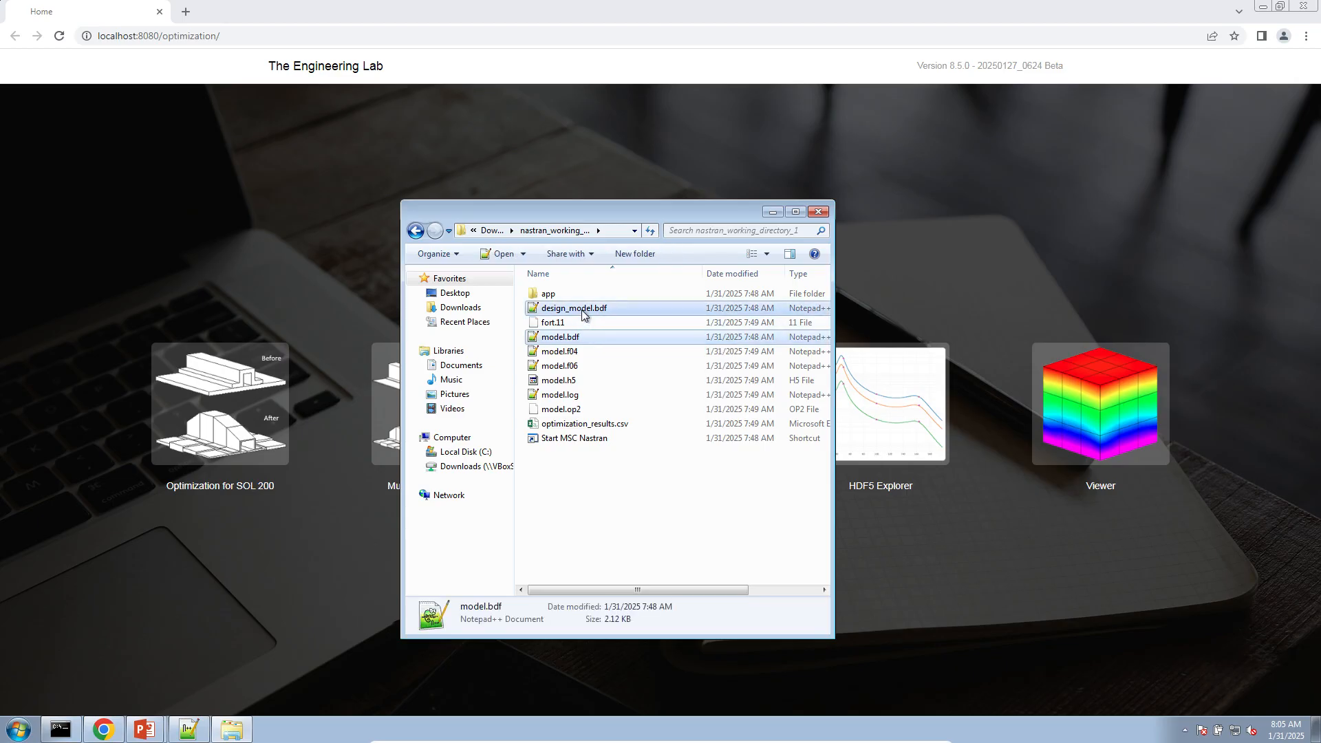
{"action": "right_click", "coordinate": [581, 314]}
{"action": "left_click", "coordinate": [609, 337]}
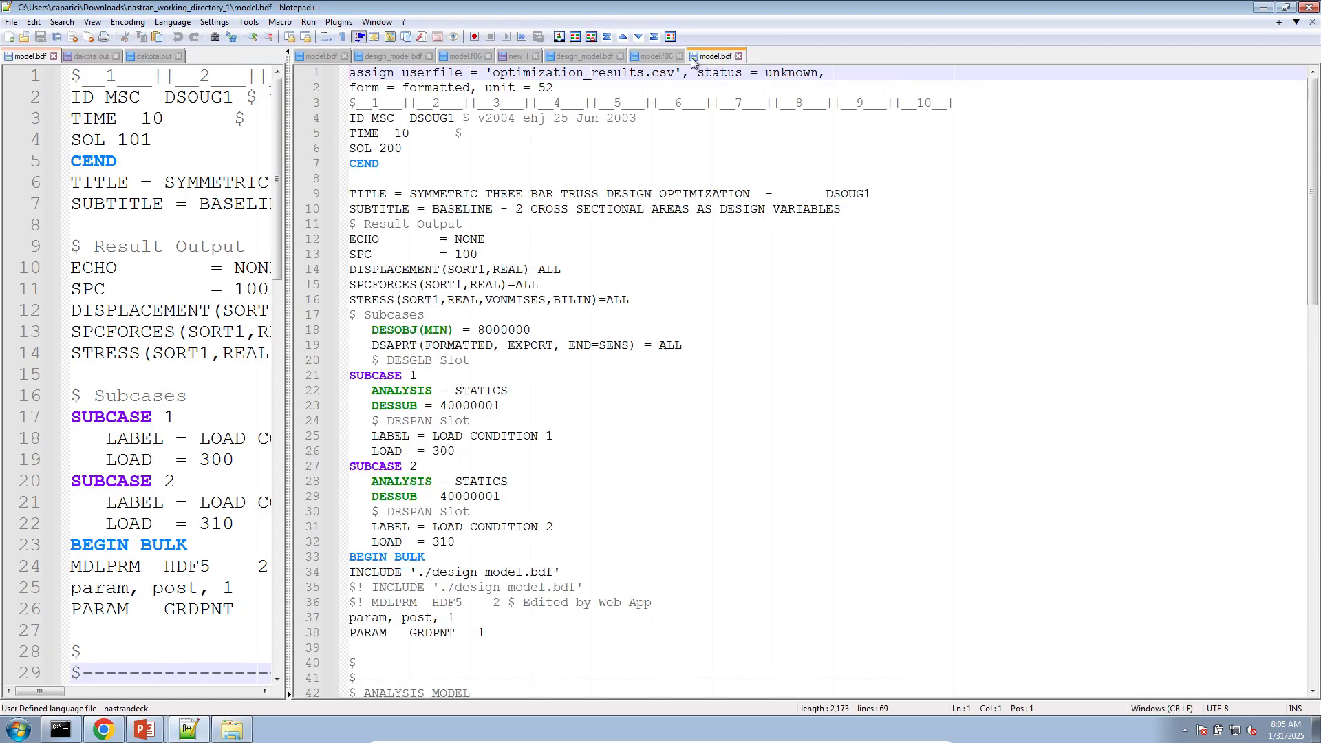
Step: Review model.bdf, covering the SOL 200 line, the case control commands with DESOBJ, and the bulk data
{"action": "left_click", "coordinate": [420, 148]}
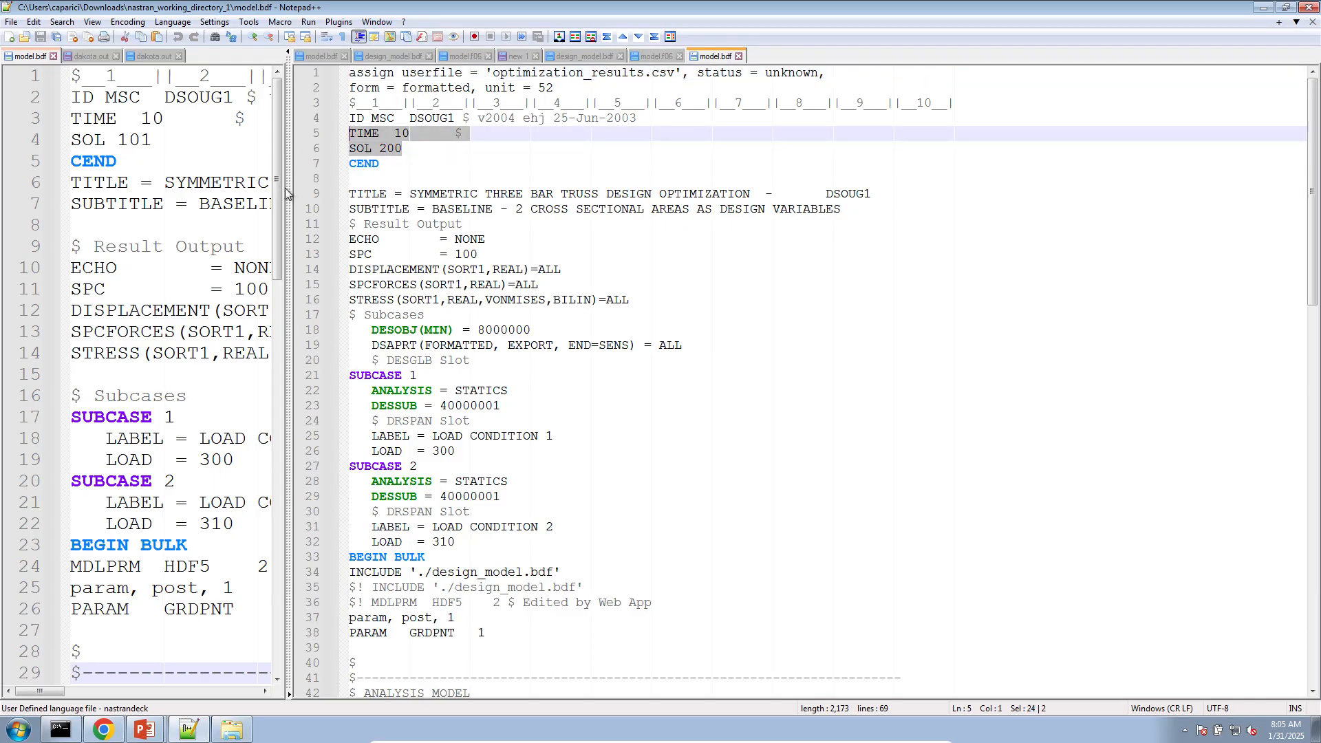
{"action": "left_click_drag", "start_coordinate": [427, 557], "coordinate": [349, 269]}
{"action": "left_click", "coordinate": [393, 332]}
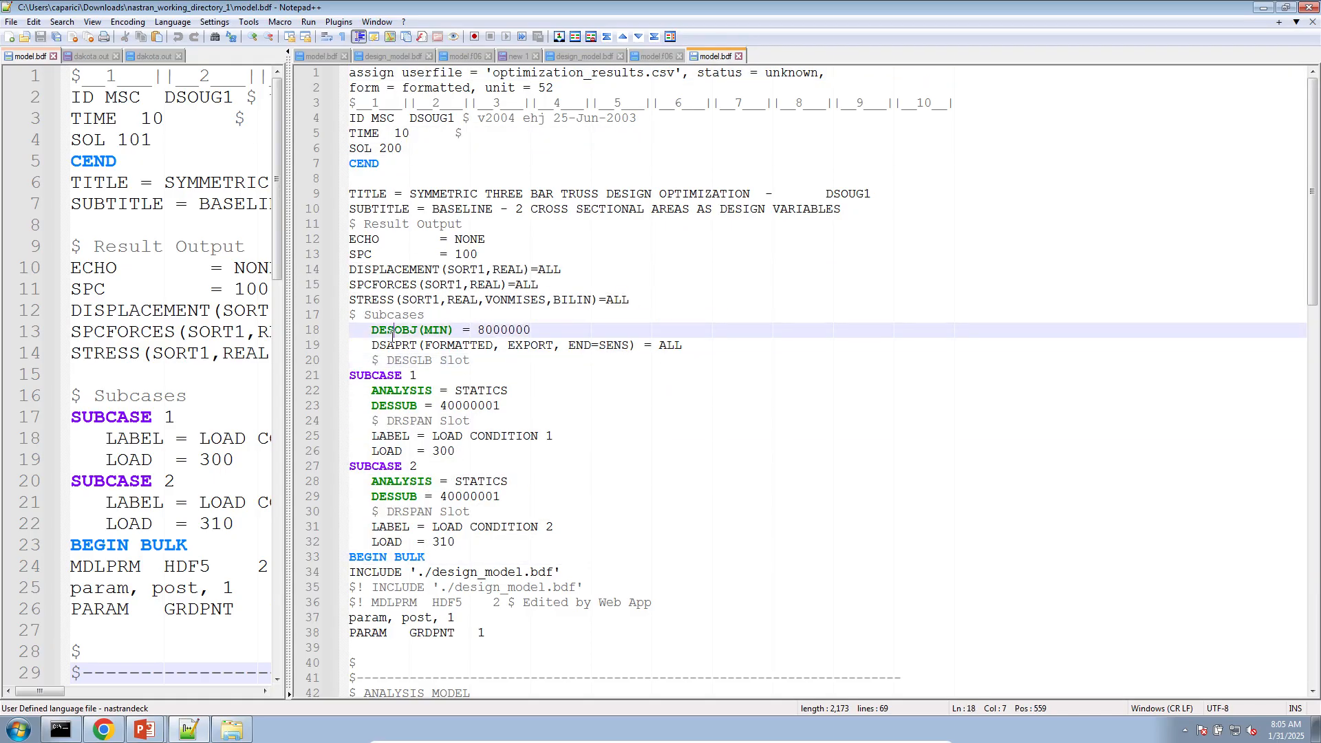
{"action": "scroll", "coordinate": [399, 342], "scroll_direction": "down", "scroll_amount": 14}
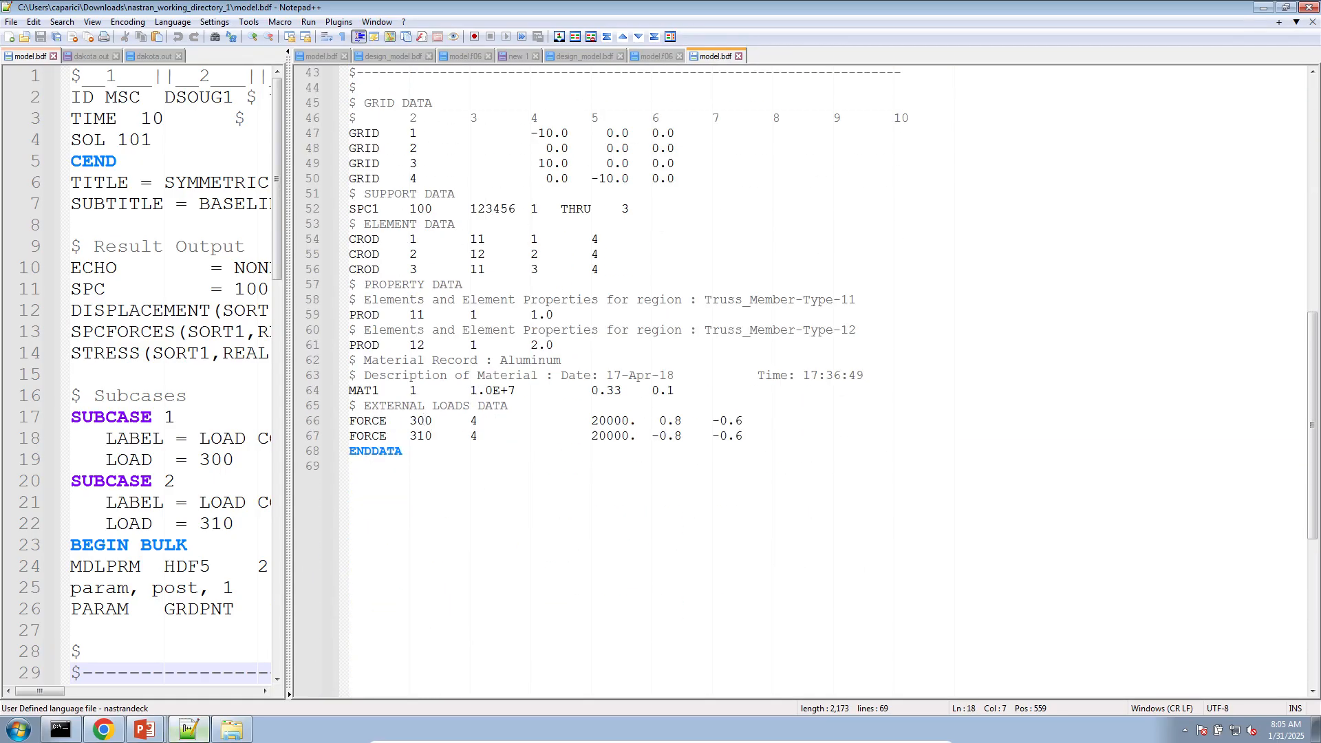
Step: Examine design_model.bdf, highlighting the XLB and XUB fields of the DESVAR entries and the DSCREEN constraint screening entries
{"action": "left_click", "coordinate": [235, 735]}
{"action": "double_click", "coordinate": [558, 309]}
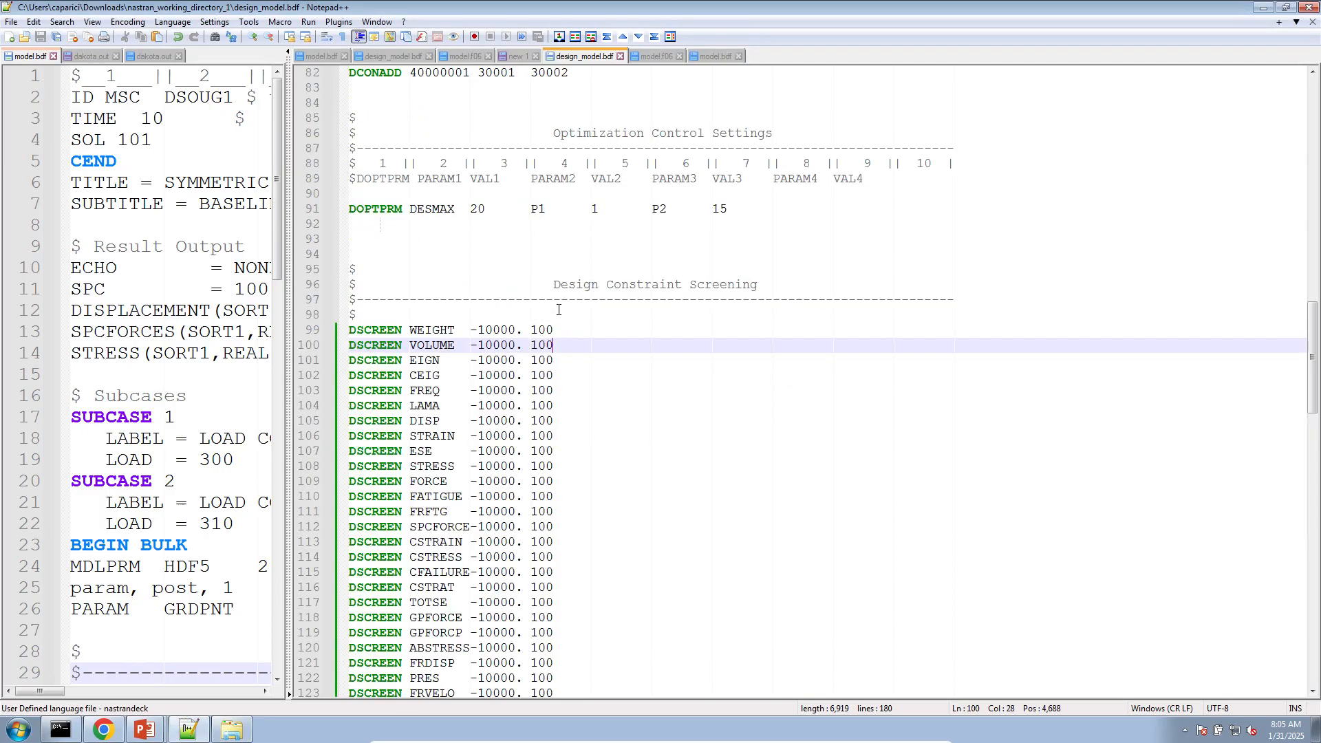
{"action": "scroll", "coordinate": [544, 364], "scroll_direction": "up", "scroll_amount": 20}
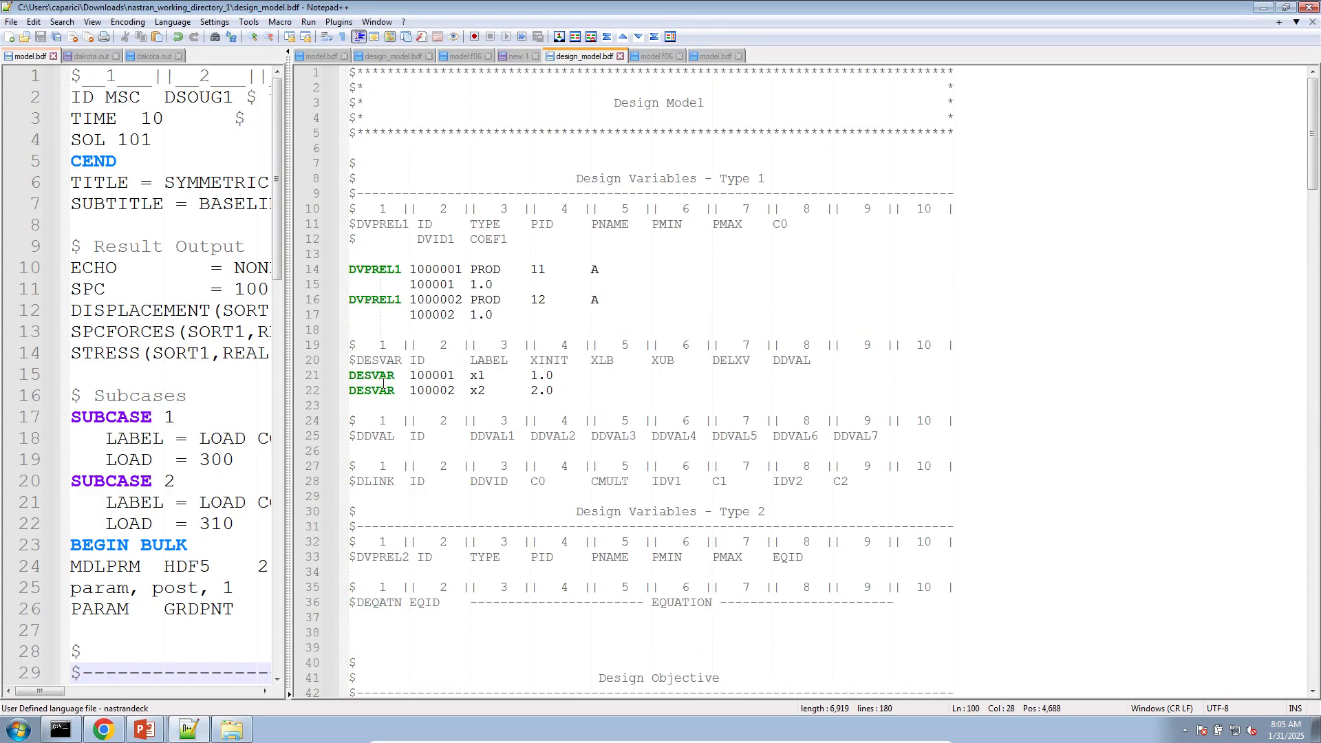
{"action": "left_click", "coordinate": [575, 375]}
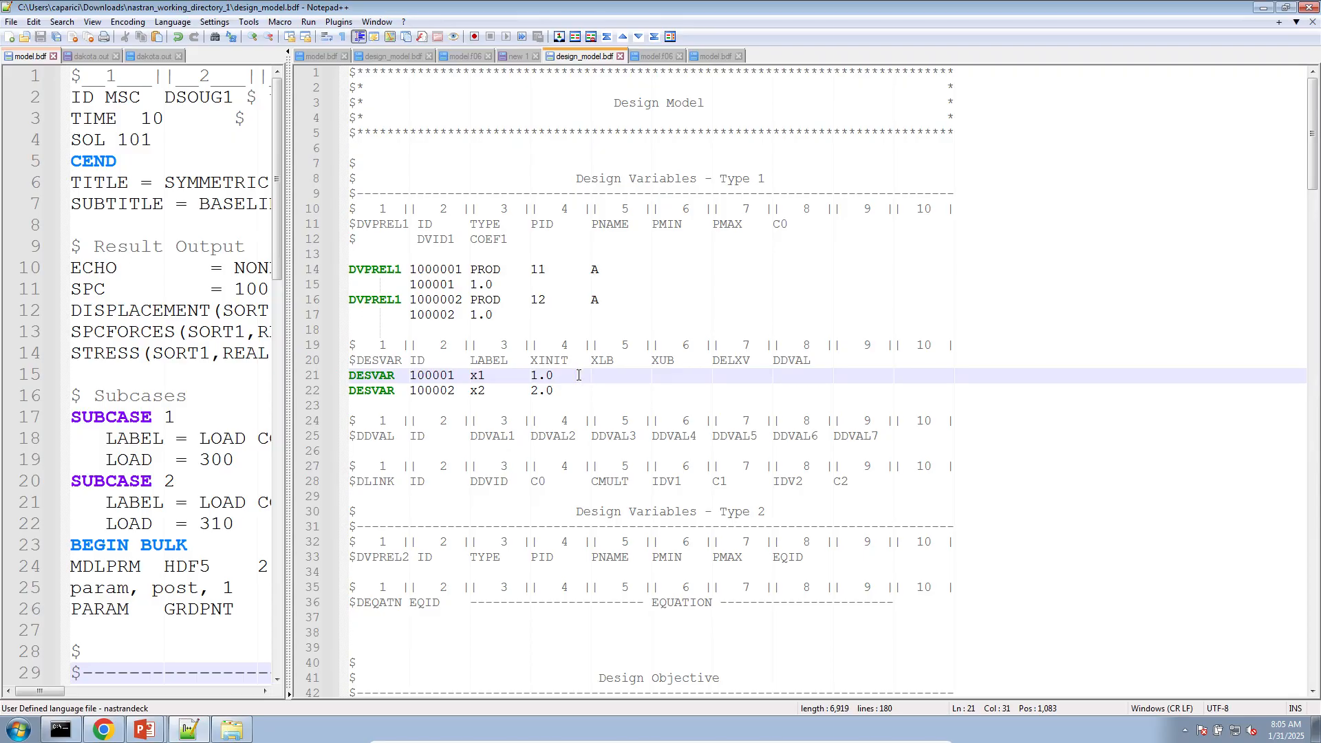
{"action": "left_click_drag", "start_coordinate": [578, 375], "coordinate": [704, 391]}
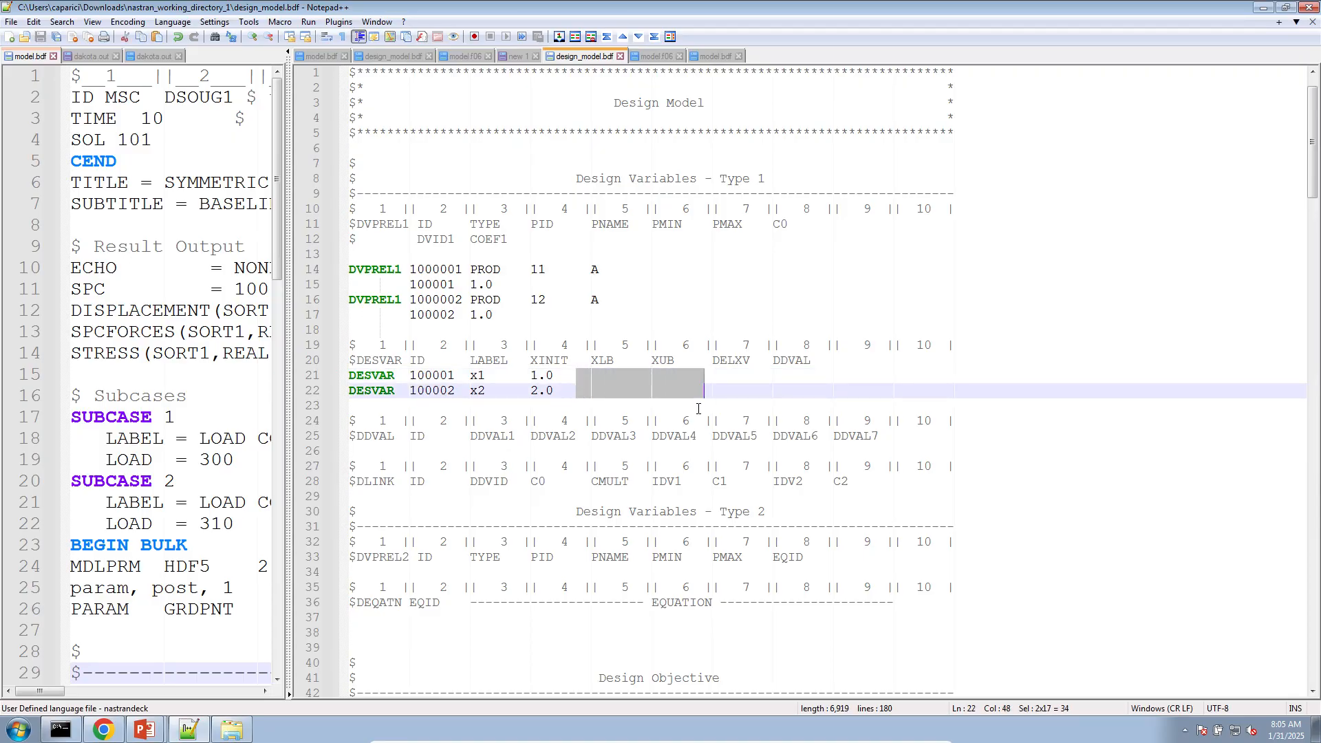
{"action": "scroll", "coordinate": [697, 408], "scroll_direction": "down", "scroll_amount": 19}
{"action": "scroll", "coordinate": [696, 408], "scroll_direction": "down", "scroll_amount": 12}
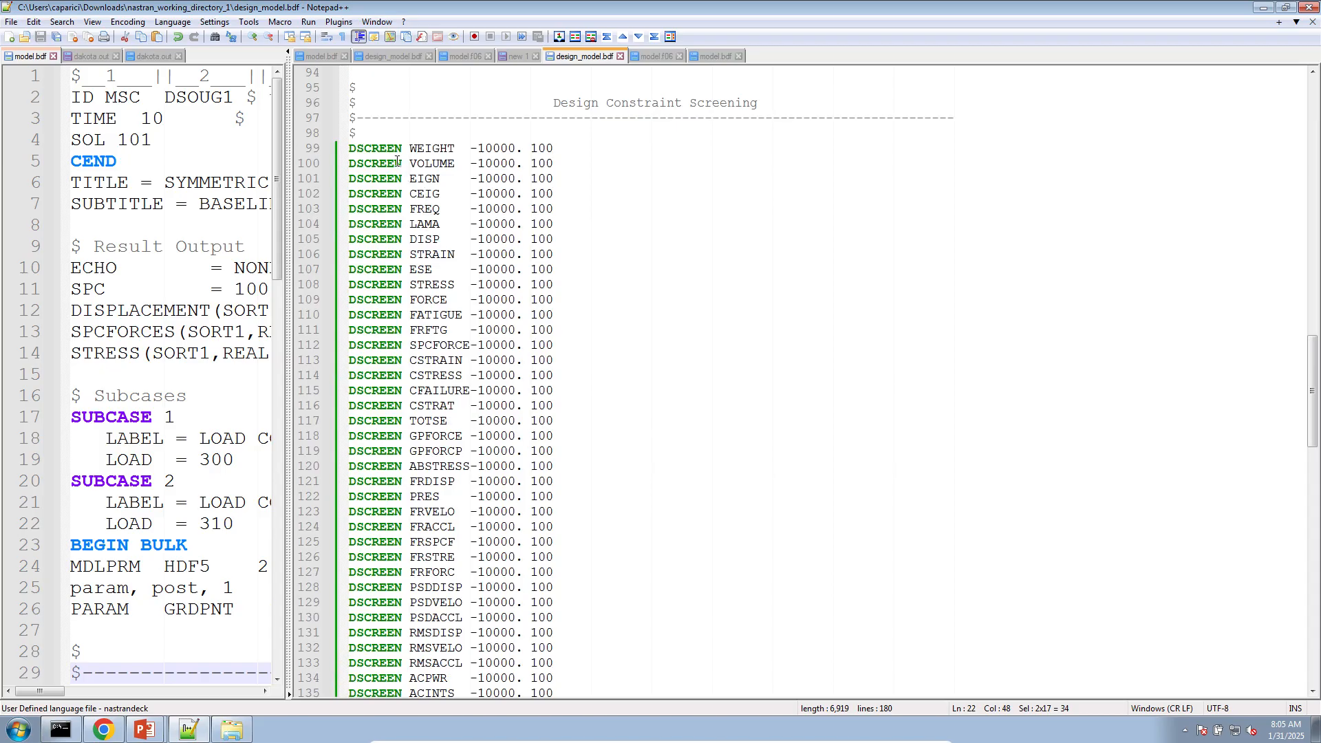
{"action": "left_click_drag", "start_coordinate": [397, 161], "coordinate": [526, 454]}
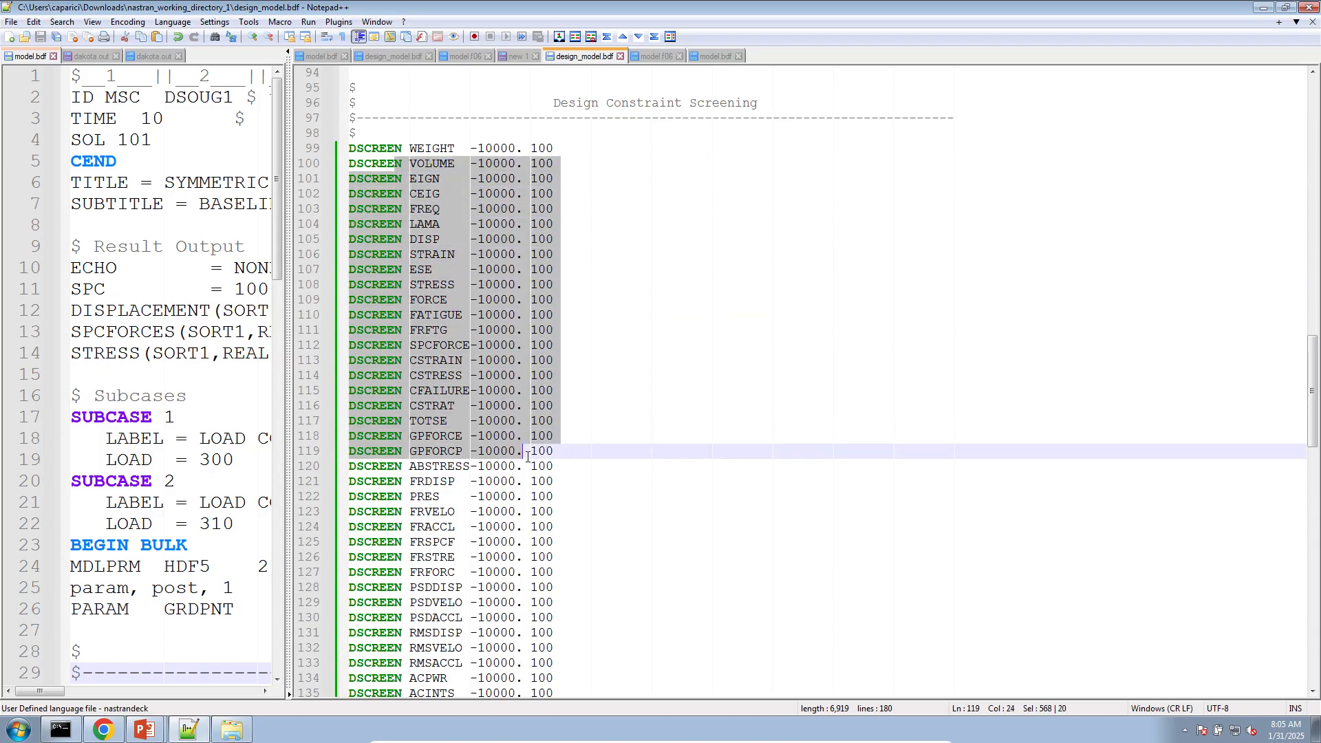
Step: Return to model.bdf and examine the DSAPRT command in the case control section at an enlarged text size
{"action": "left_click", "coordinate": [232, 730]}
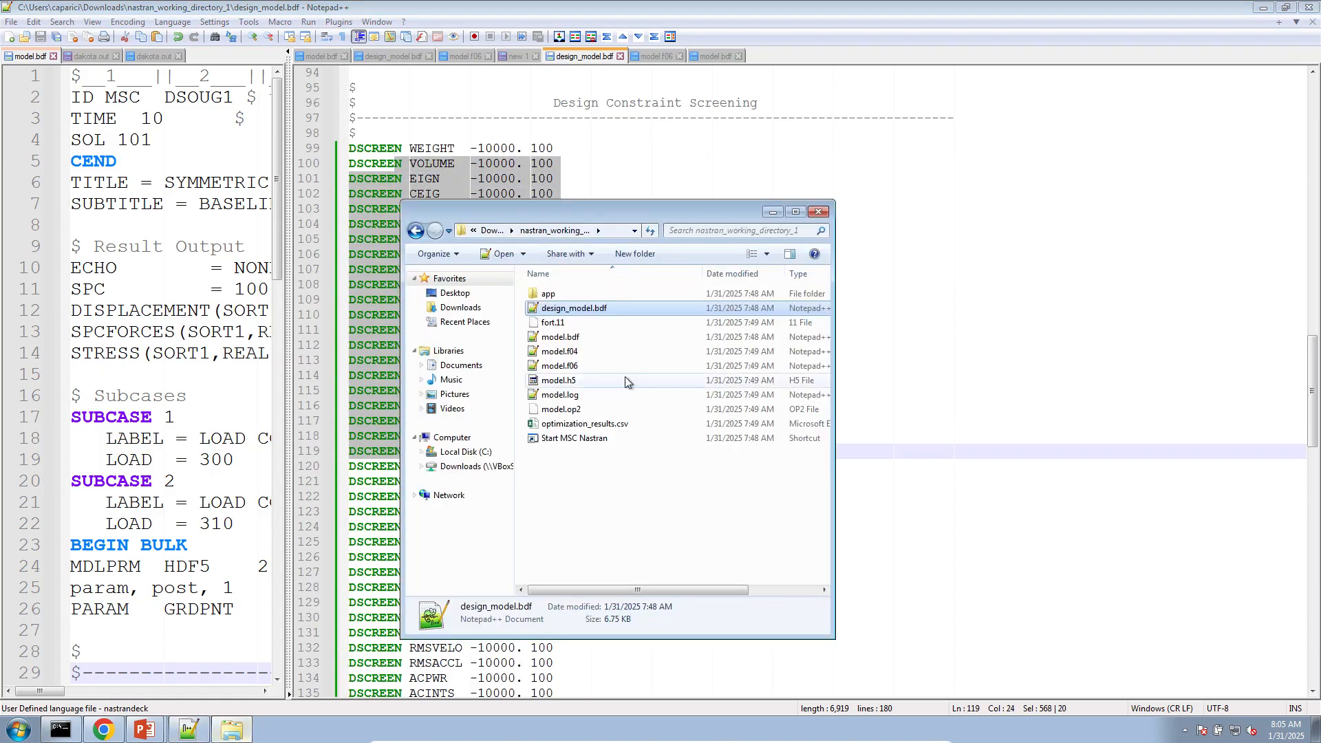
{"action": "left_click", "coordinate": [708, 57]}
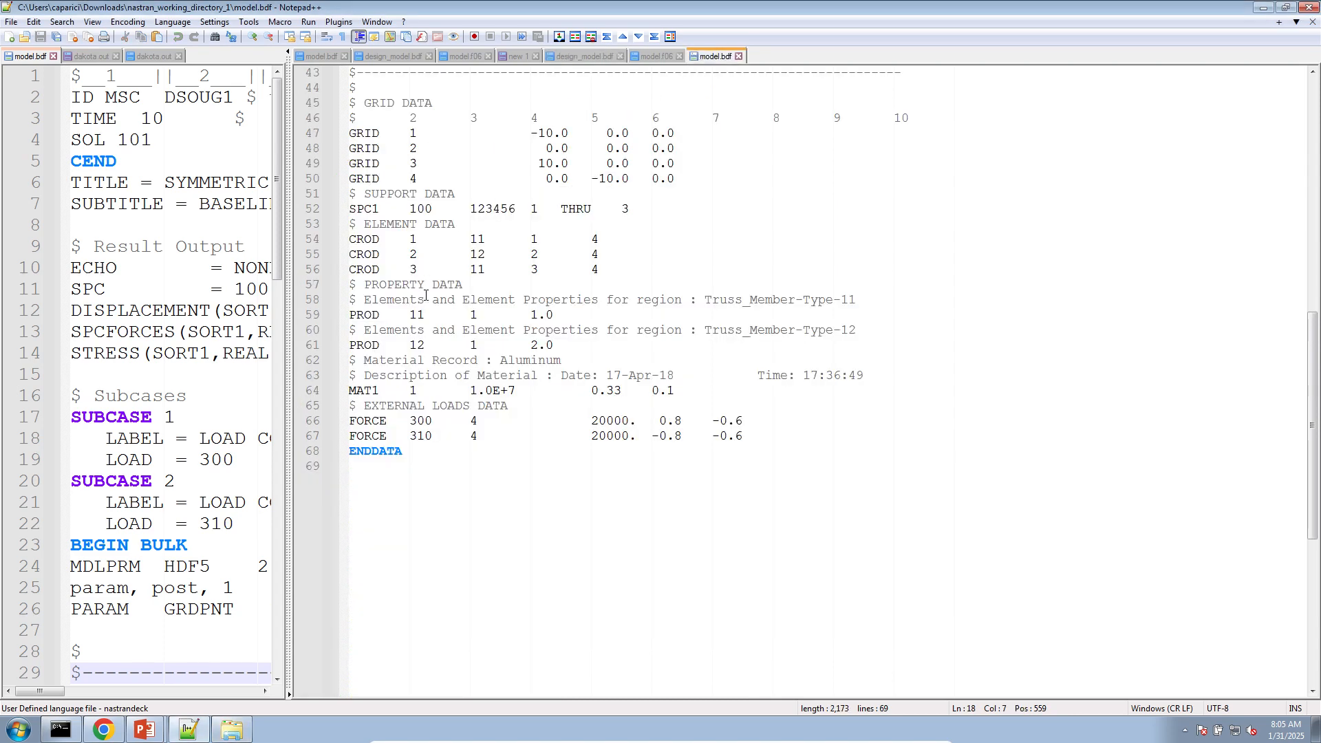
{"action": "scroll", "coordinate": [425, 294], "scroll_direction": "up", "scroll_amount": 15}
{"action": "double_click", "coordinate": [388, 346]}
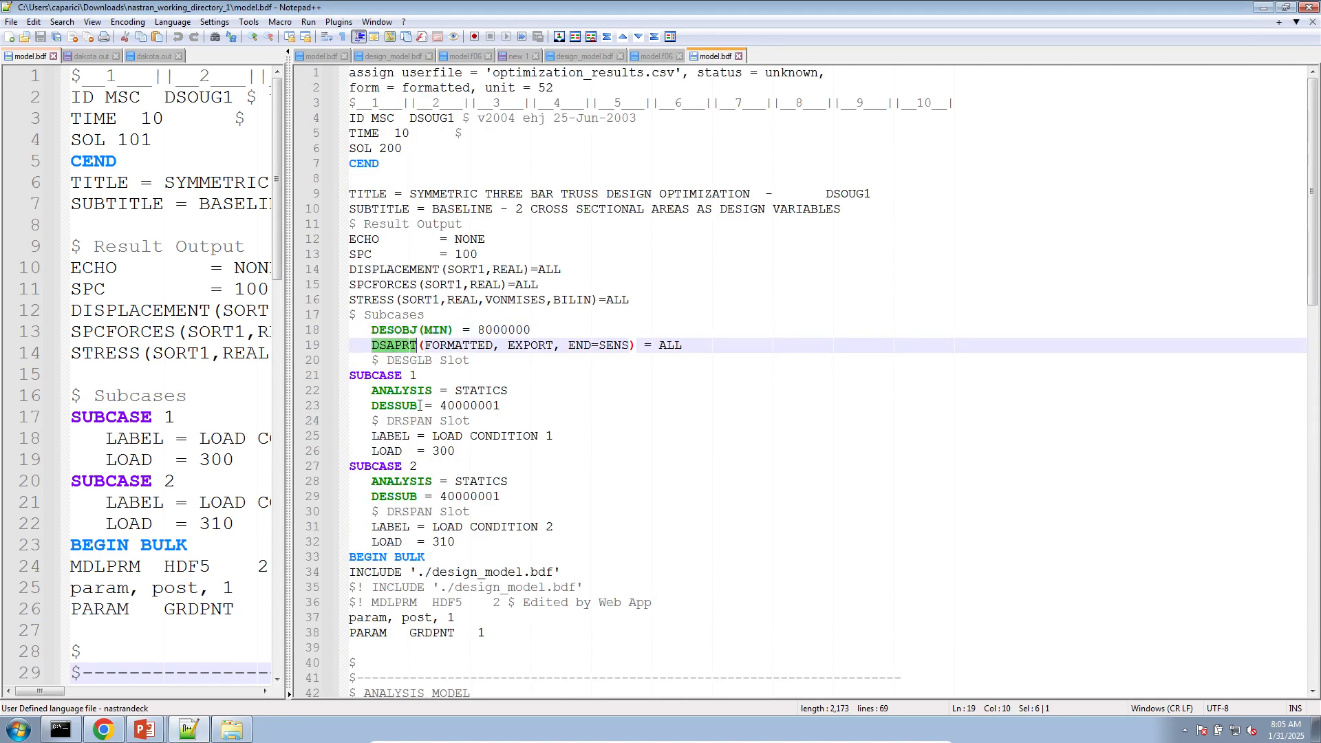
{"action": "scroll", "coordinate": [420, 406], "scroll_direction": "up", "scroll_amount": 5}
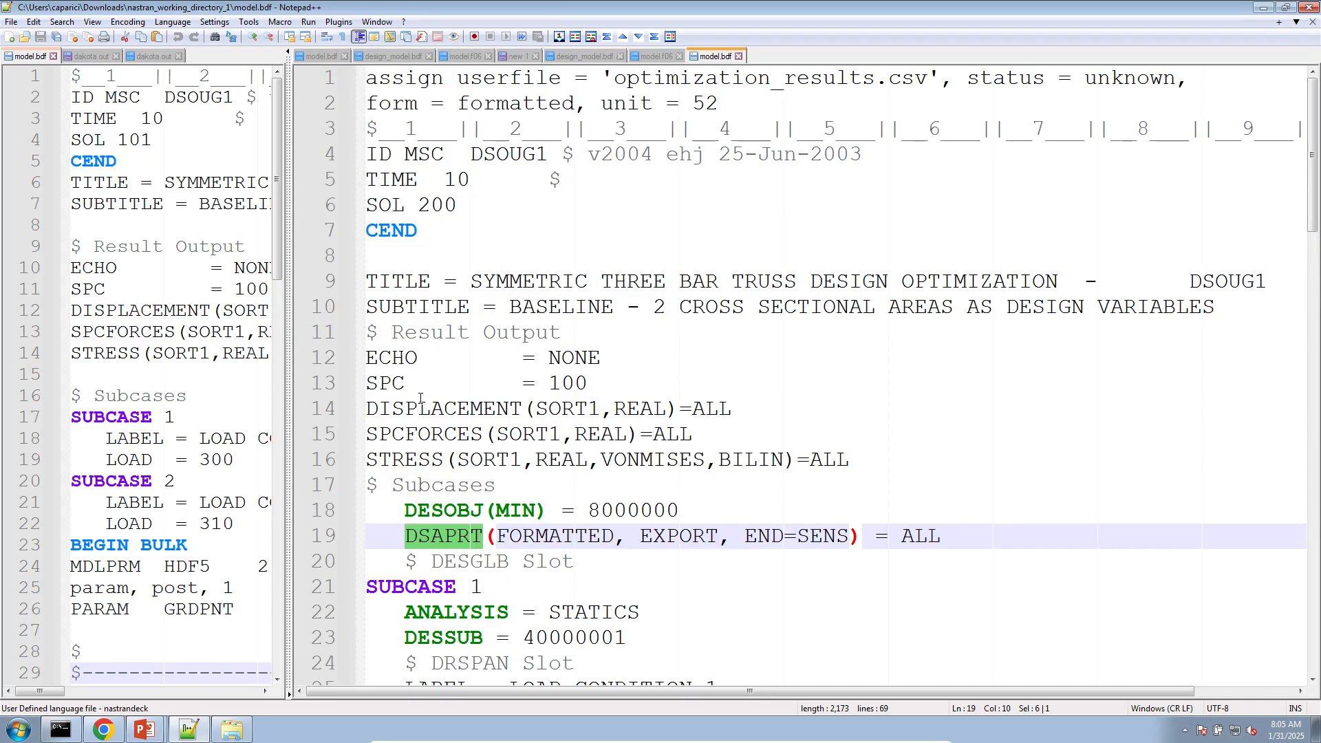
Step: Close every open document except the "new 1" notes, without saving the changes to dakota.out
{"action": "left_click", "coordinate": [516, 57]}
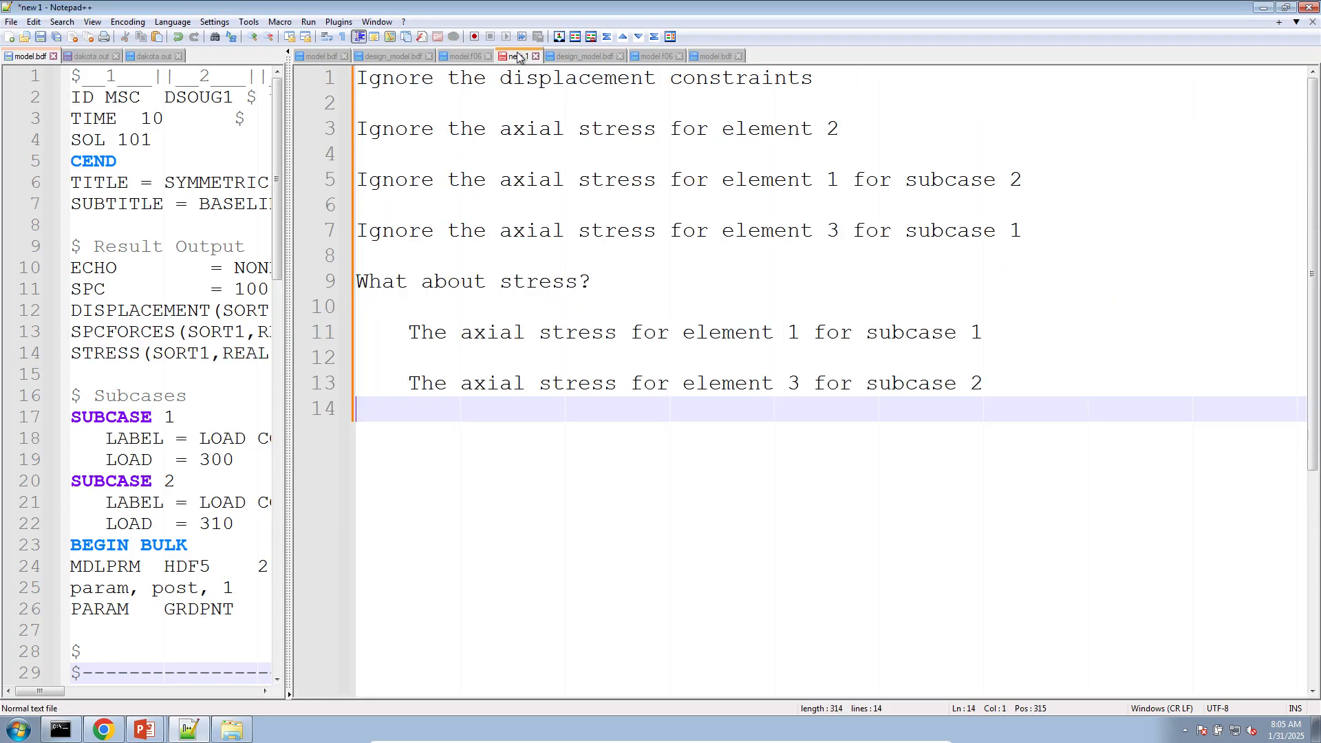
{"action": "right_click", "coordinate": [517, 56]}
{"action": "mouse_move", "coordinate": [655, 75]}
{"action": "left_click", "coordinate": [739, 74]}
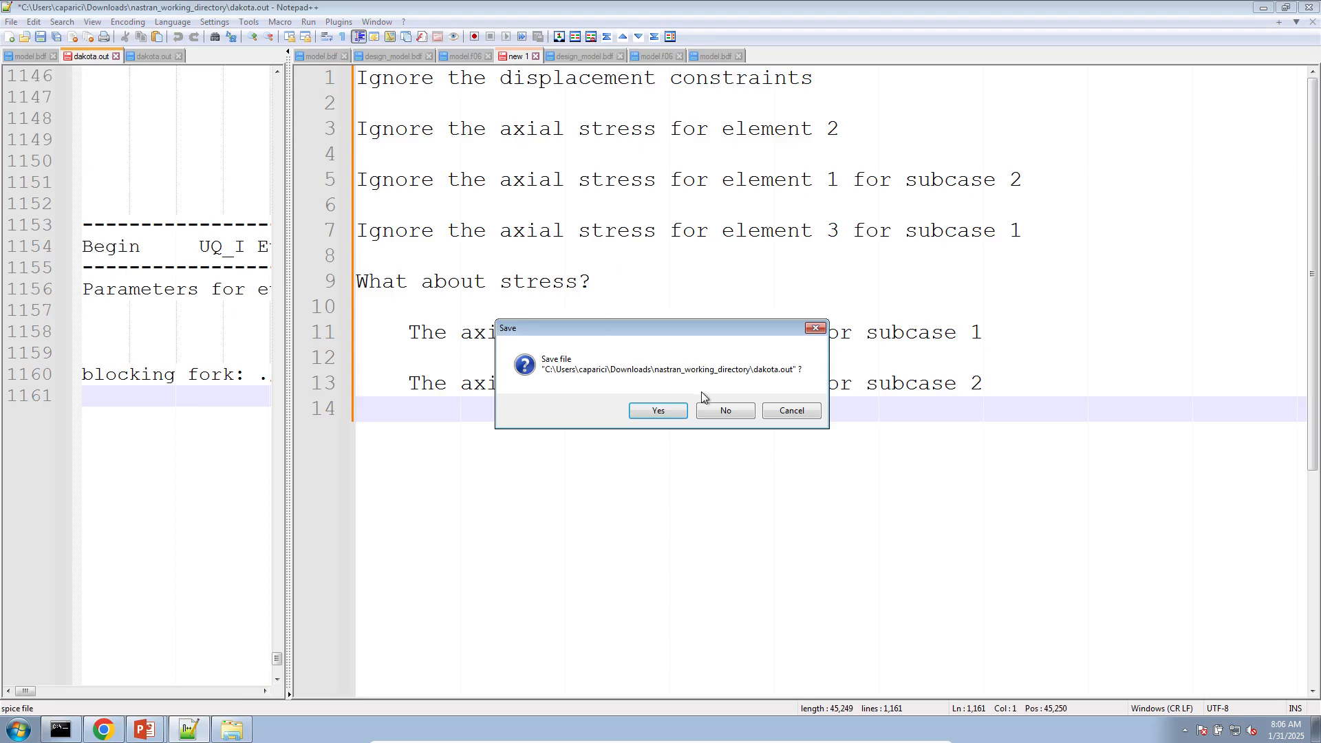
{"action": "left_click", "coordinate": [716, 408]}
Step: Delete all the text in the "new 1" notes
{"action": "left_click_drag", "start_coordinate": [699, 399], "coordinate": [696, 388]}
{"action": "key", "text": "ctrl+a"}
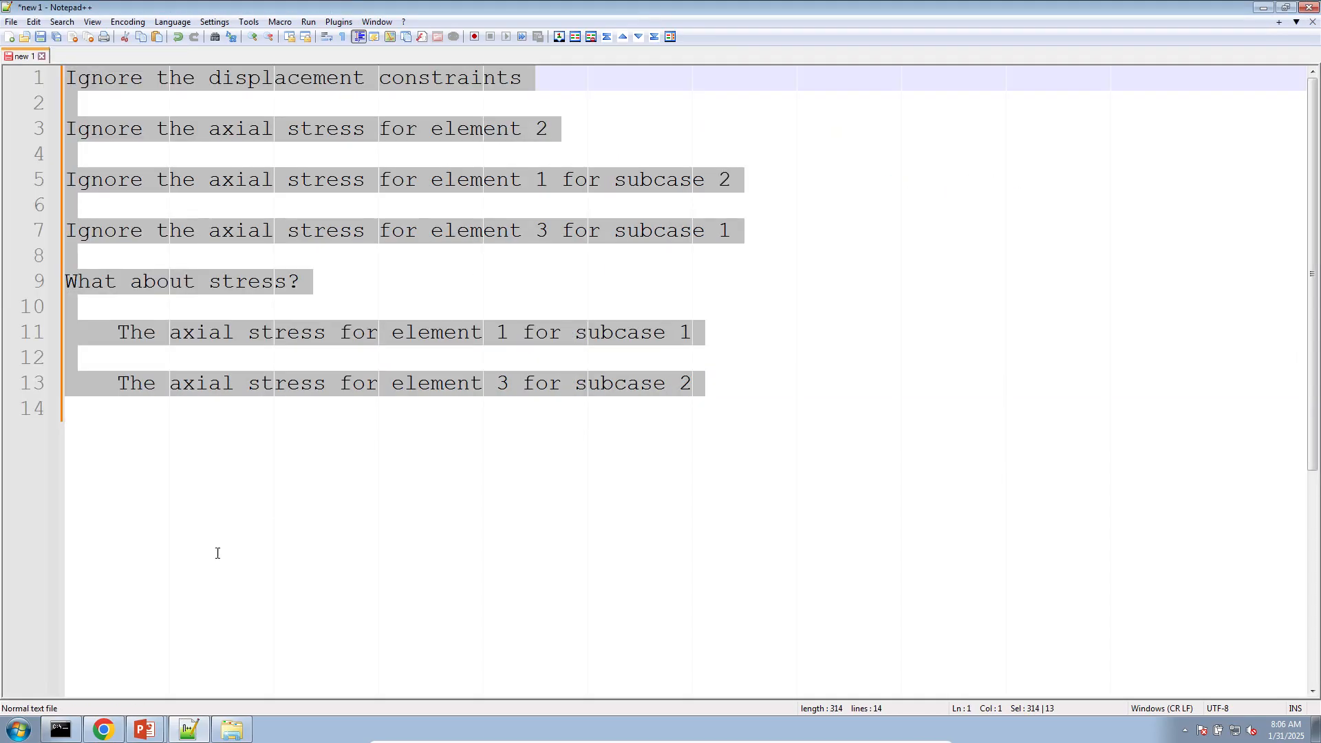
{"action": "key", "text": "Delete"}
Step: Locate the model.h5 results file in nastran_working_directory_1, and return to the SOL 200 Web App home page in Chrome
{"action": "left_click", "coordinate": [103, 729]}
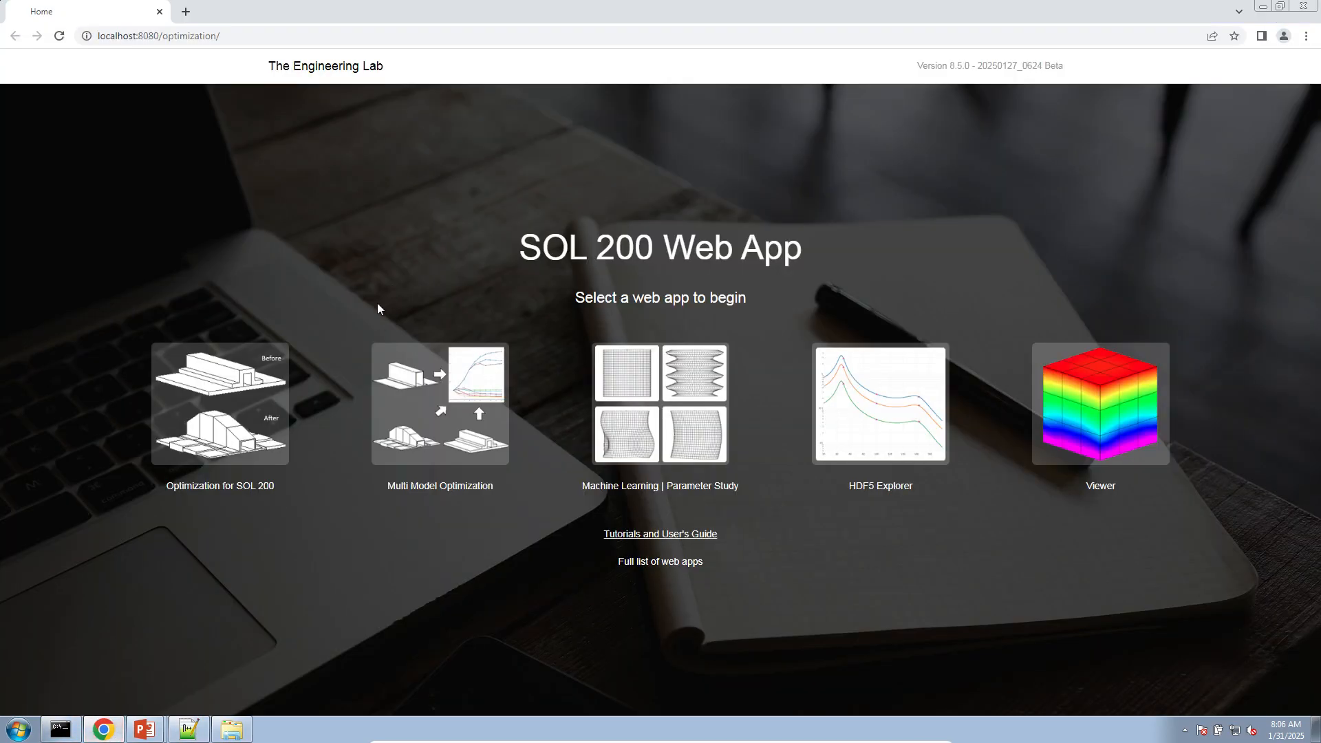
{"action": "left_click", "coordinate": [231, 729]}
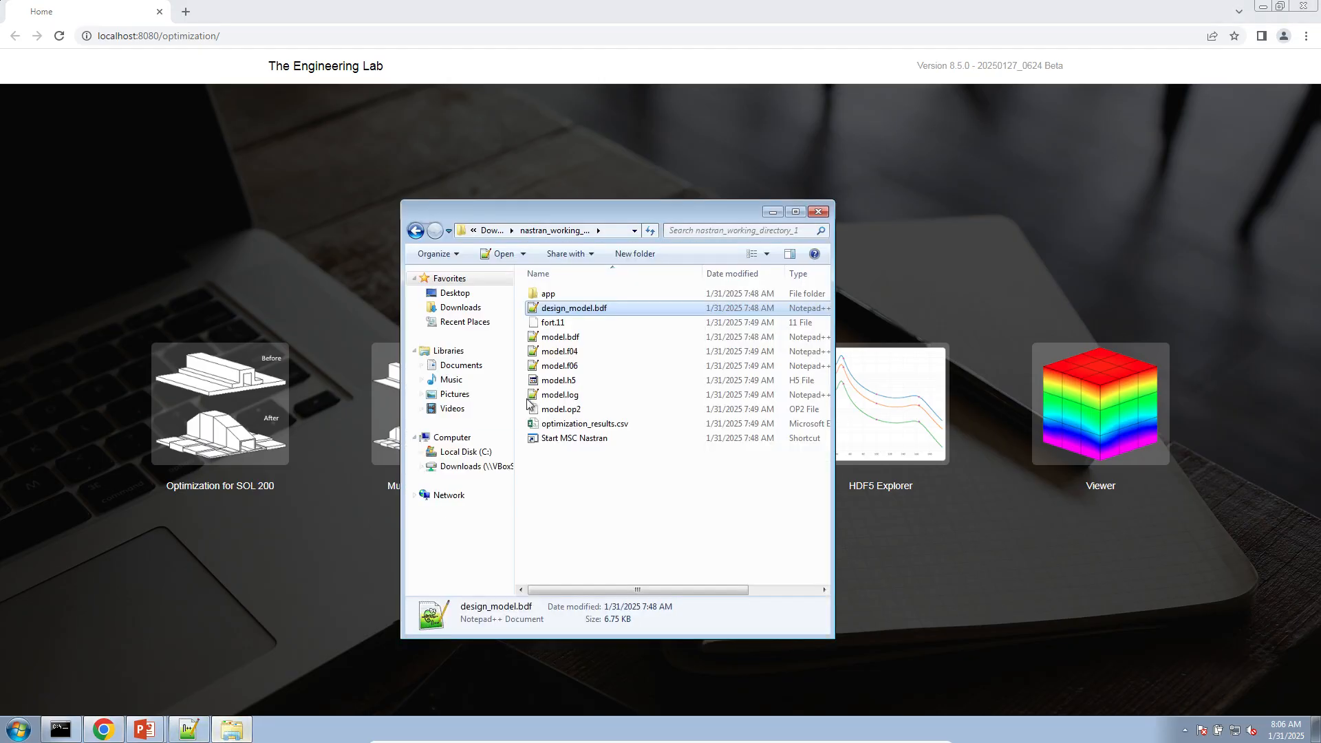
{"action": "left_click", "coordinate": [574, 384]}
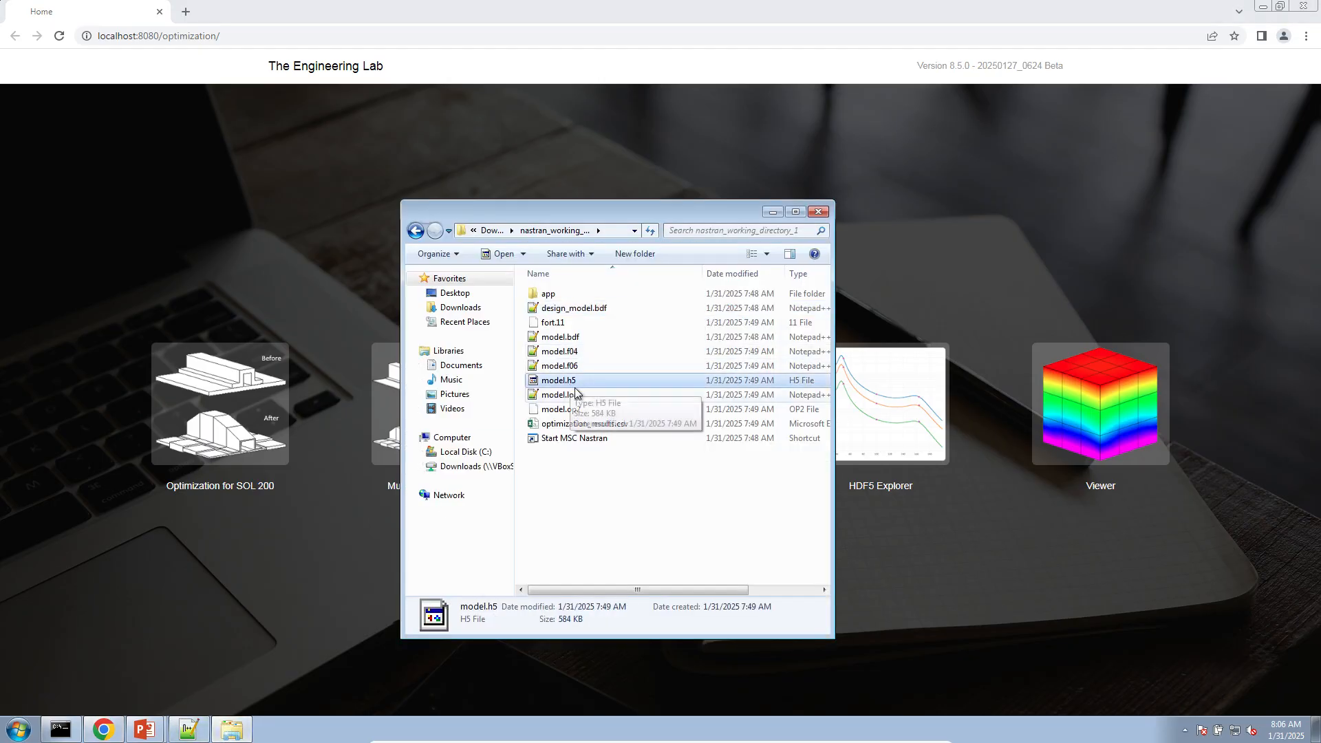
{"action": "left_click", "coordinate": [994, 193]}
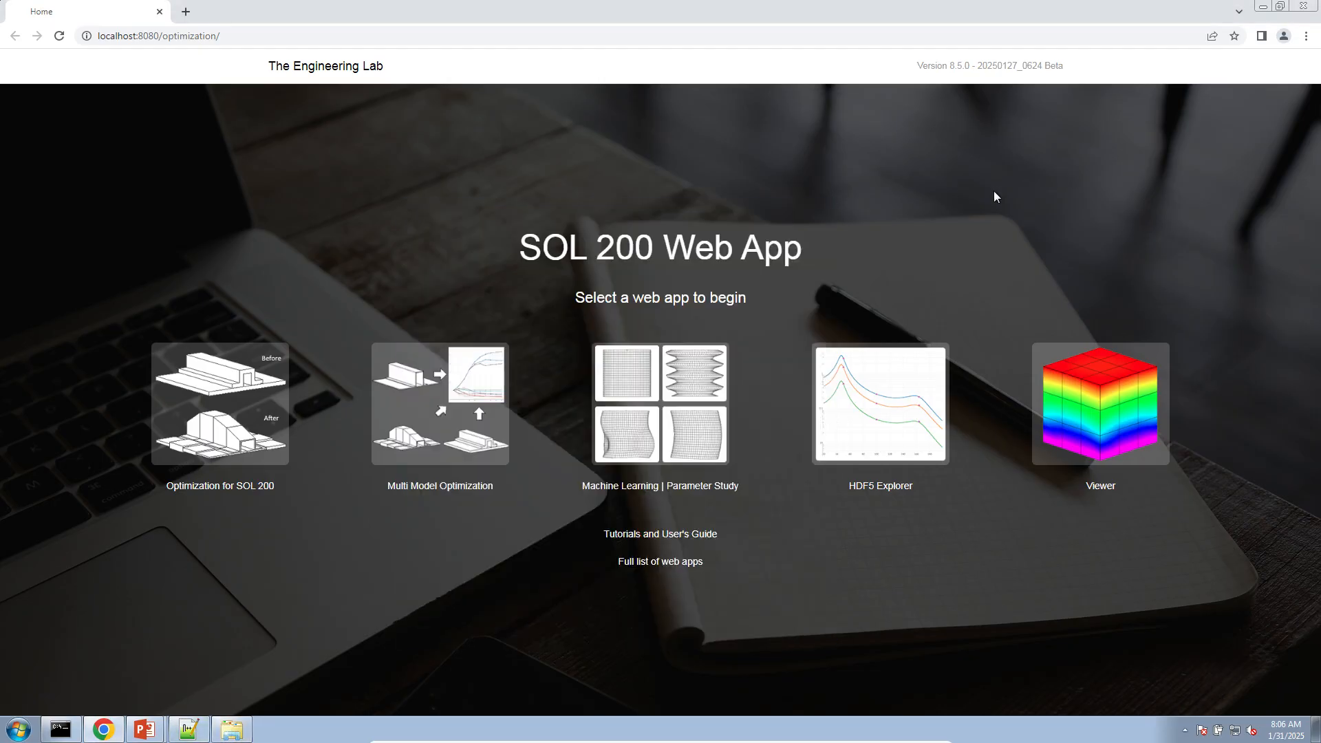
Step: Open the Machine Learning | Parameter Study app and select design_model.bdf and model.bdf from nastran_working_directory_1 as the BDF files
{"action": "left_click", "coordinate": [665, 379]}
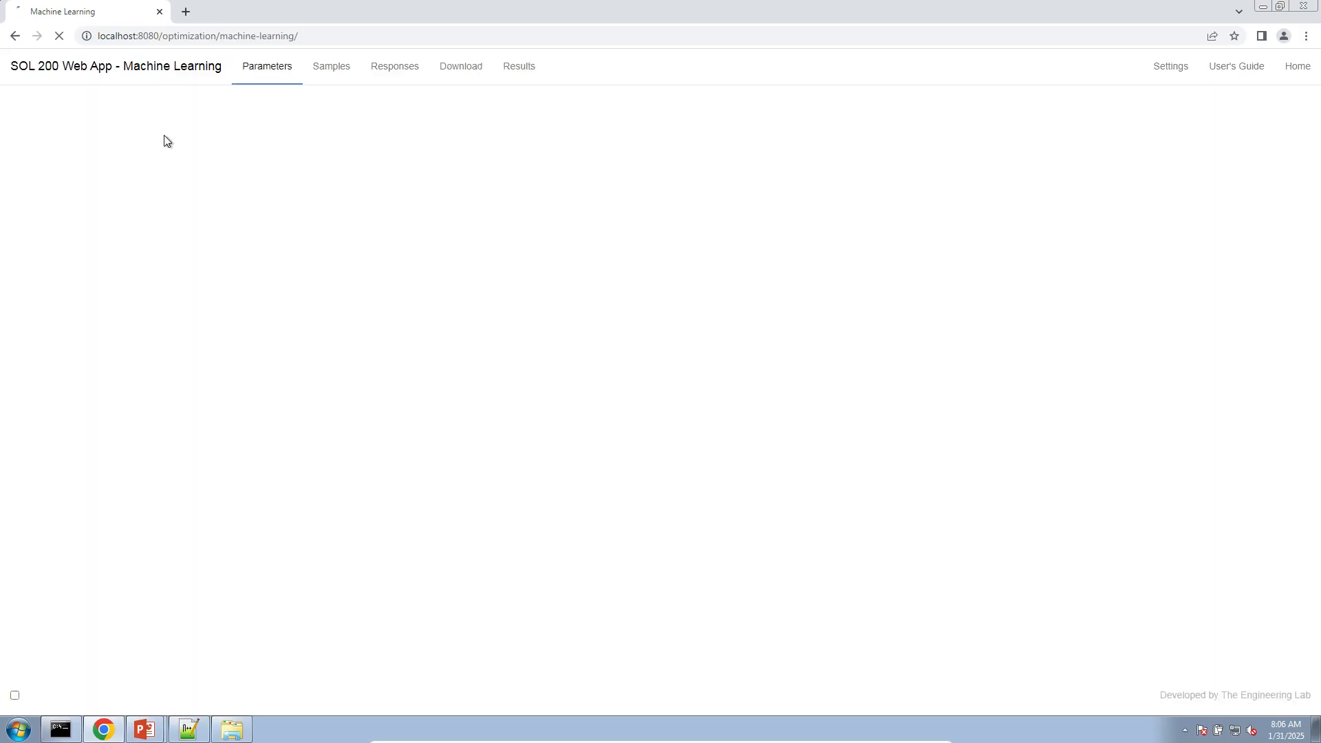
{"action": "left_click", "coordinate": [441, 198]}
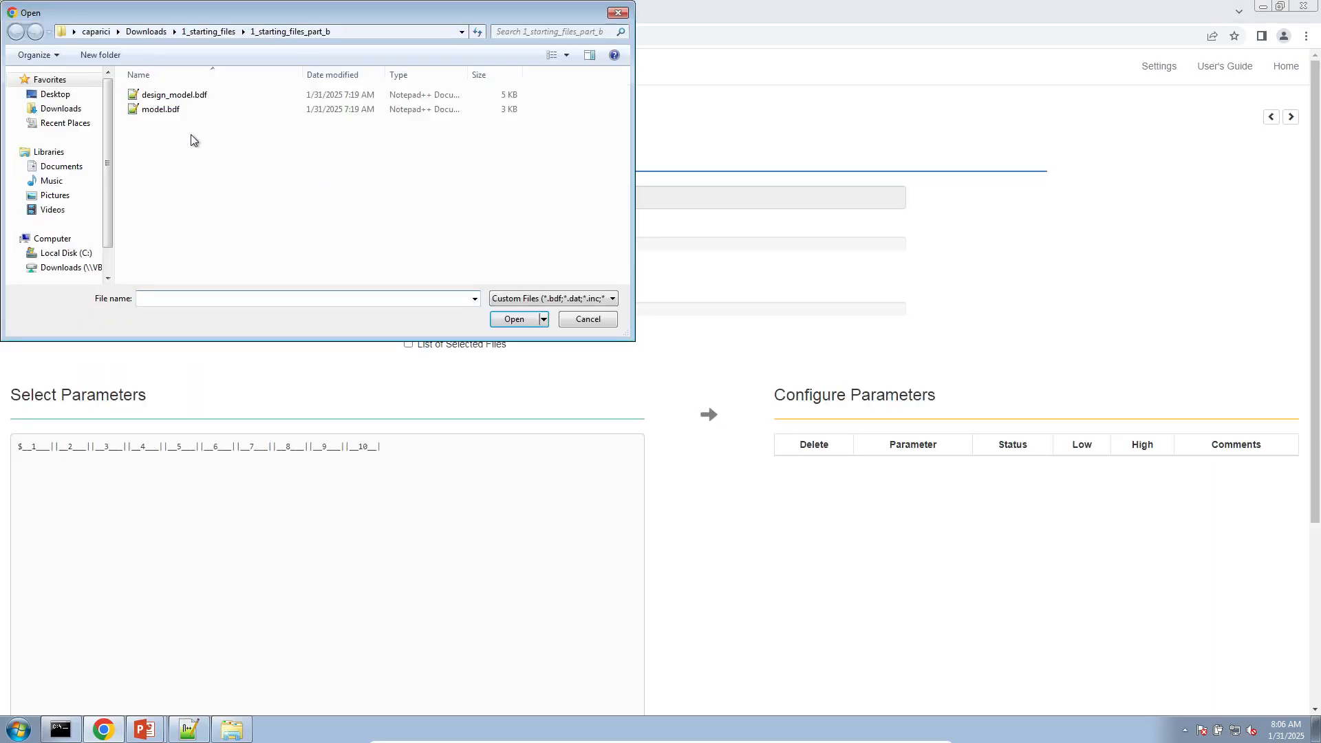
{"action": "left_click", "coordinate": [81, 110]}
{"action": "double_click", "coordinate": [165, 109]}
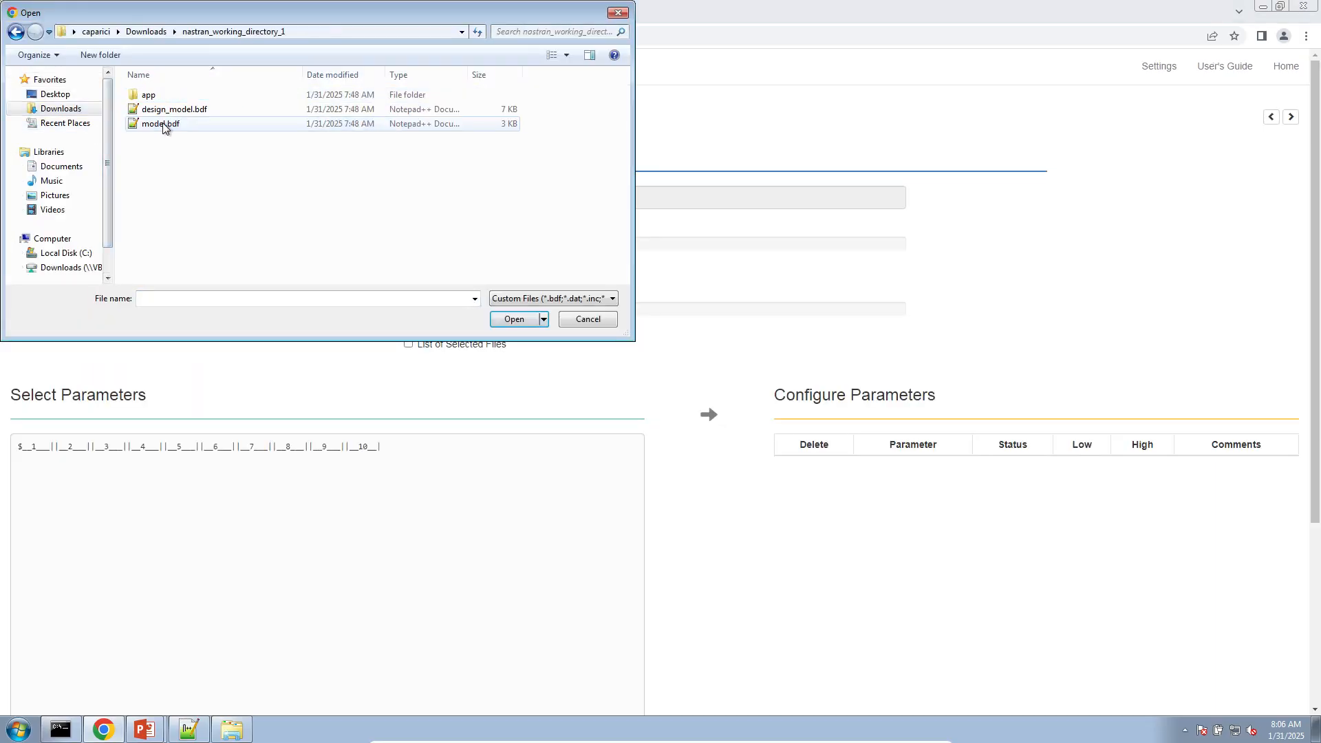
{"action": "left_click_drag", "start_coordinate": [183, 184], "coordinate": [183, 118]}
{"action": "left_click", "coordinate": [515, 319]}
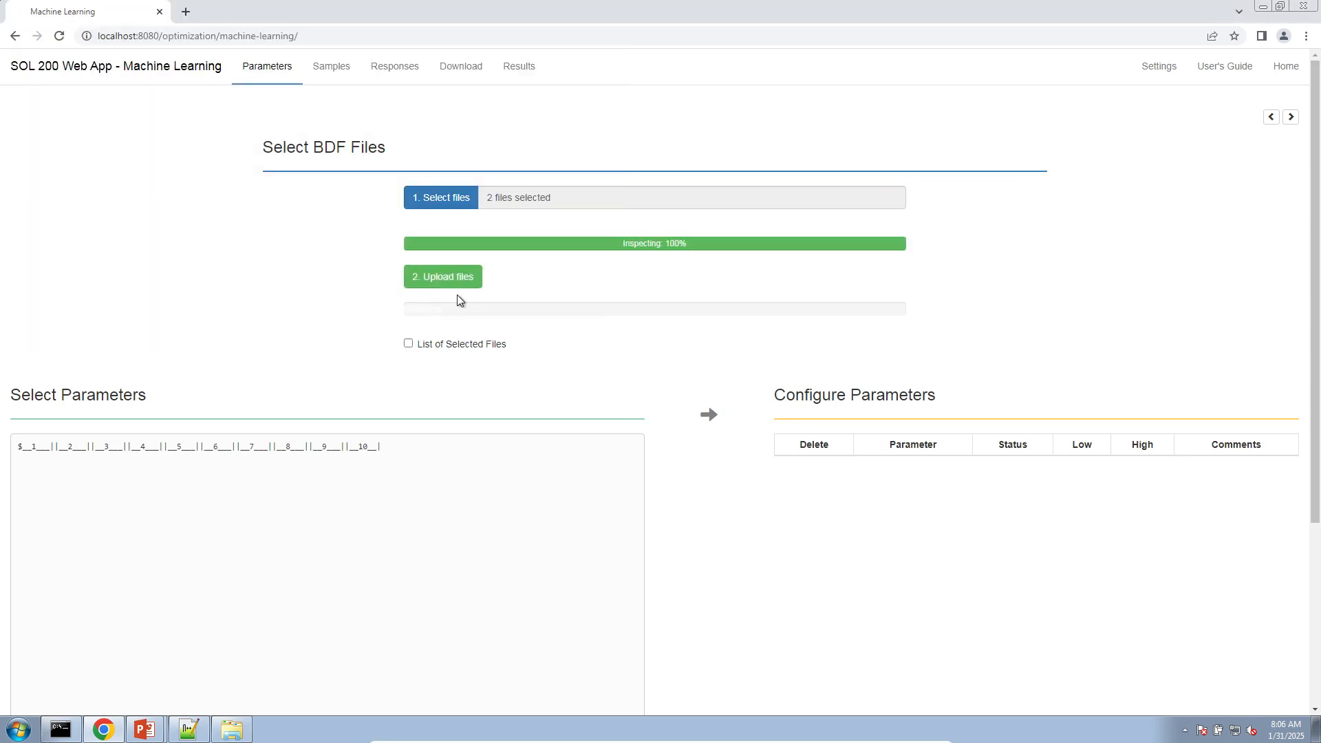
Step: Upload the selected BDF files and make the initial values of DESVAR entries x1 and x2 parameters
{"action": "left_click", "coordinate": [463, 287]}
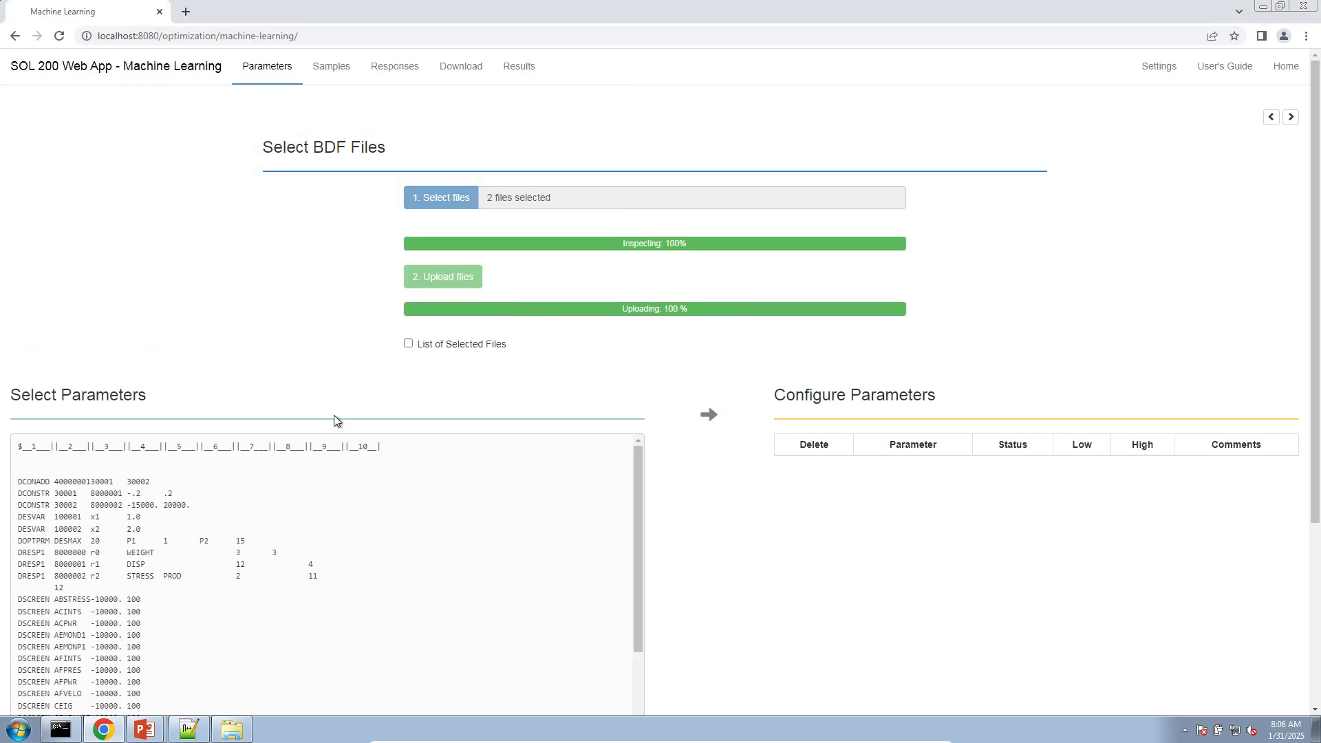
{"action": "left_click", "coordinate": [136, 517]}
{"action": "left_click", "coordinate": [135, 529]}
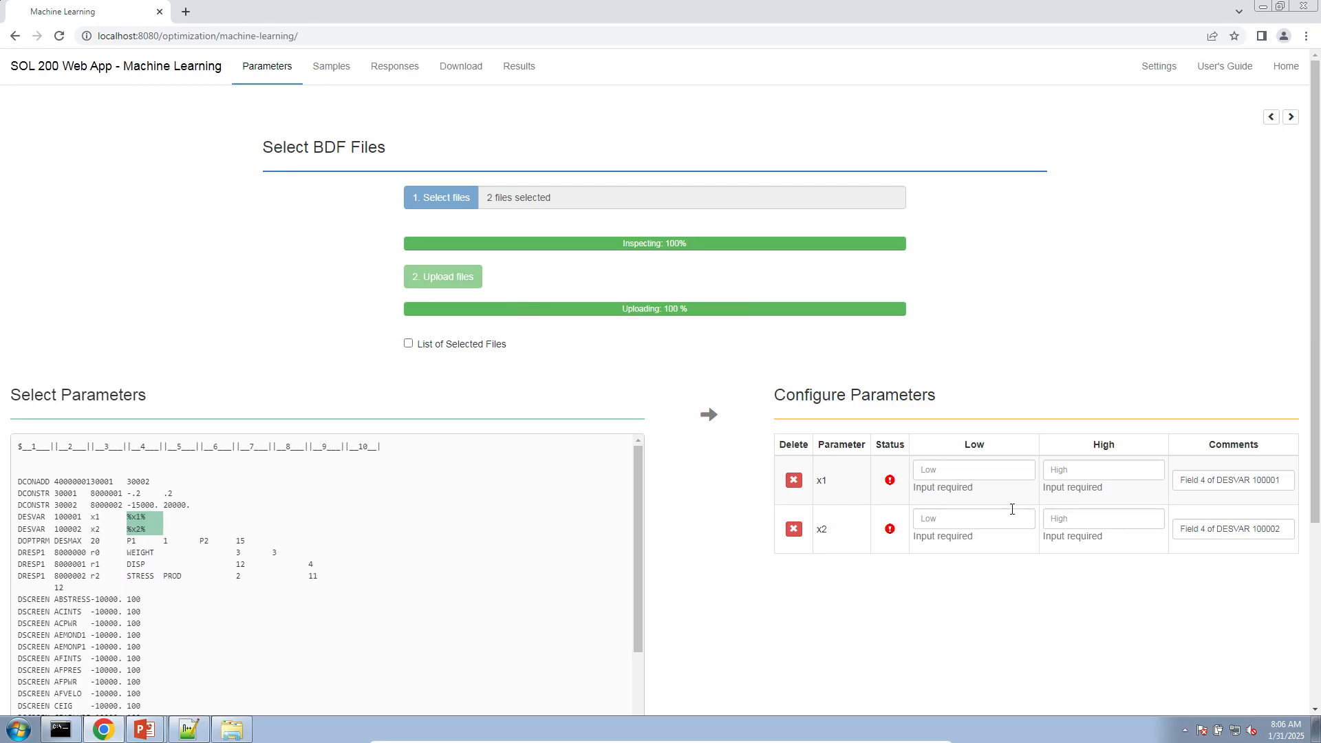
Step: Upload the model.h5 results file as the source of the responses to monitor
{"action": "left_click", "coordinate": [416, 77]}
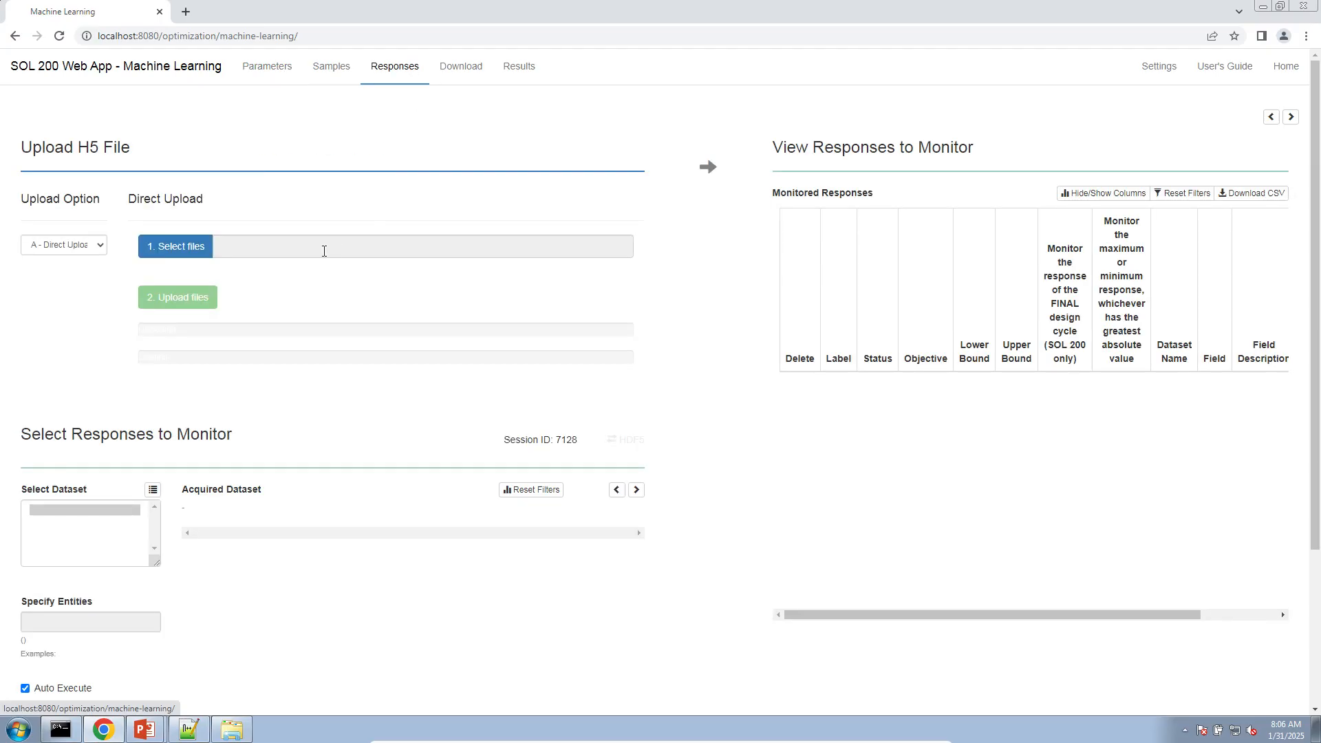
{"action": "left_click", "coordinate": [201, 248]}
{"action": "double_click", "coordinate": [230, 110]}
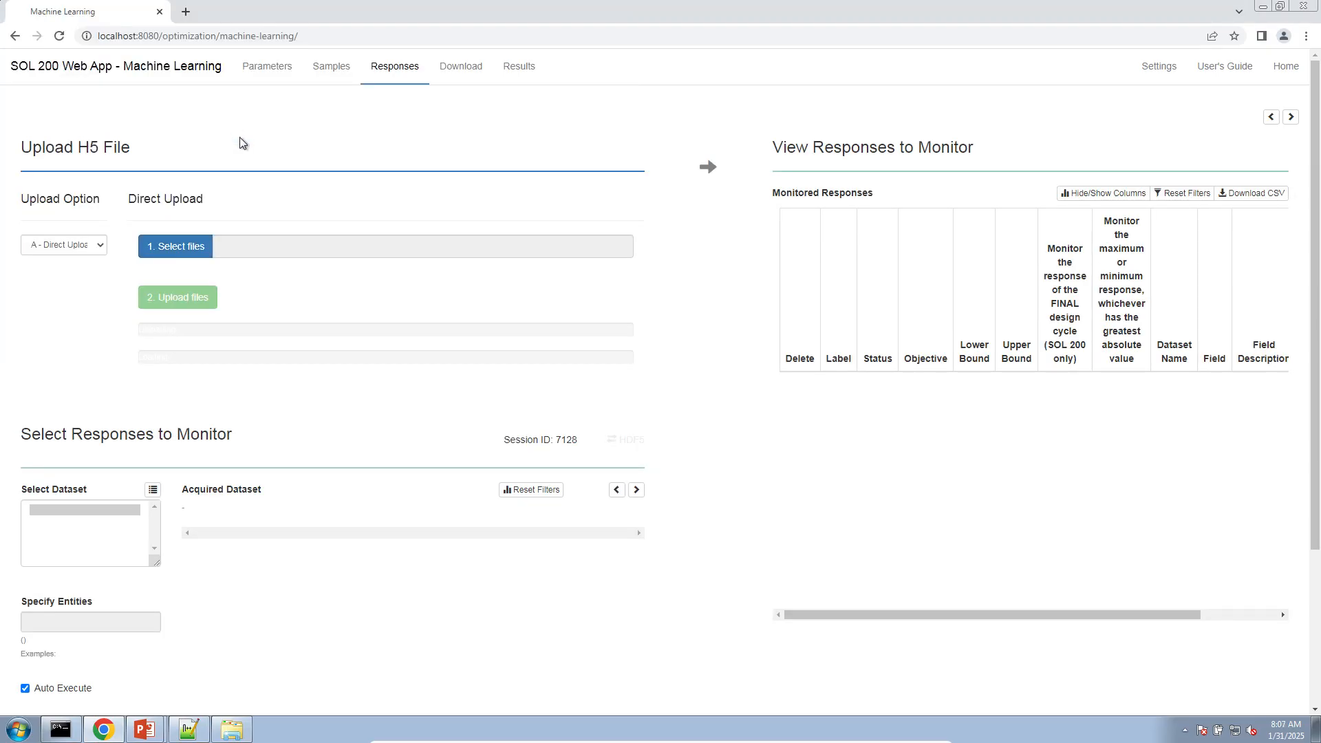
{"action": "left_click", "coordinate": [175, 304]}
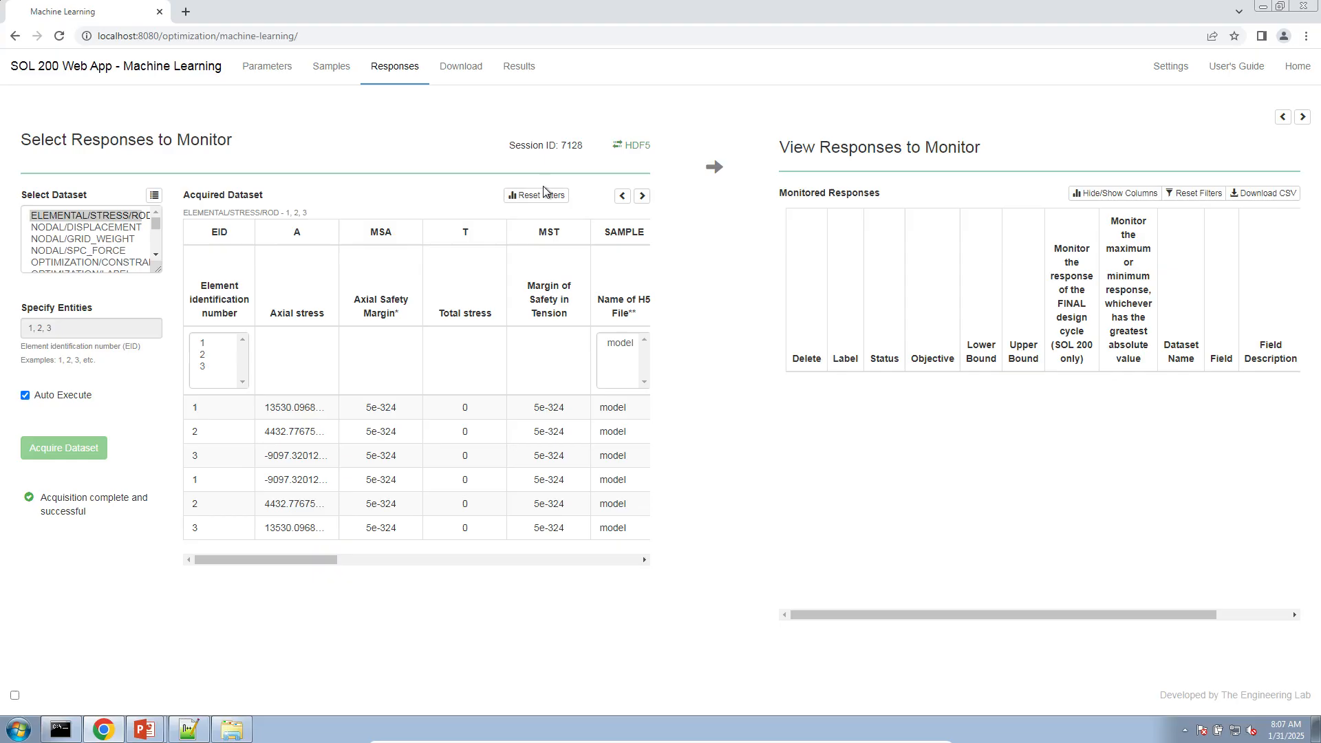
Step: Add the weight response value from the OPTIMIZATION/RESPONSE/RTYPE1/WEIGHT dataset to the monitored responses
{"action": "left_click", "coordinate": [641, 195]}
{"action": "left_click", "coordinate": [643, 197]}
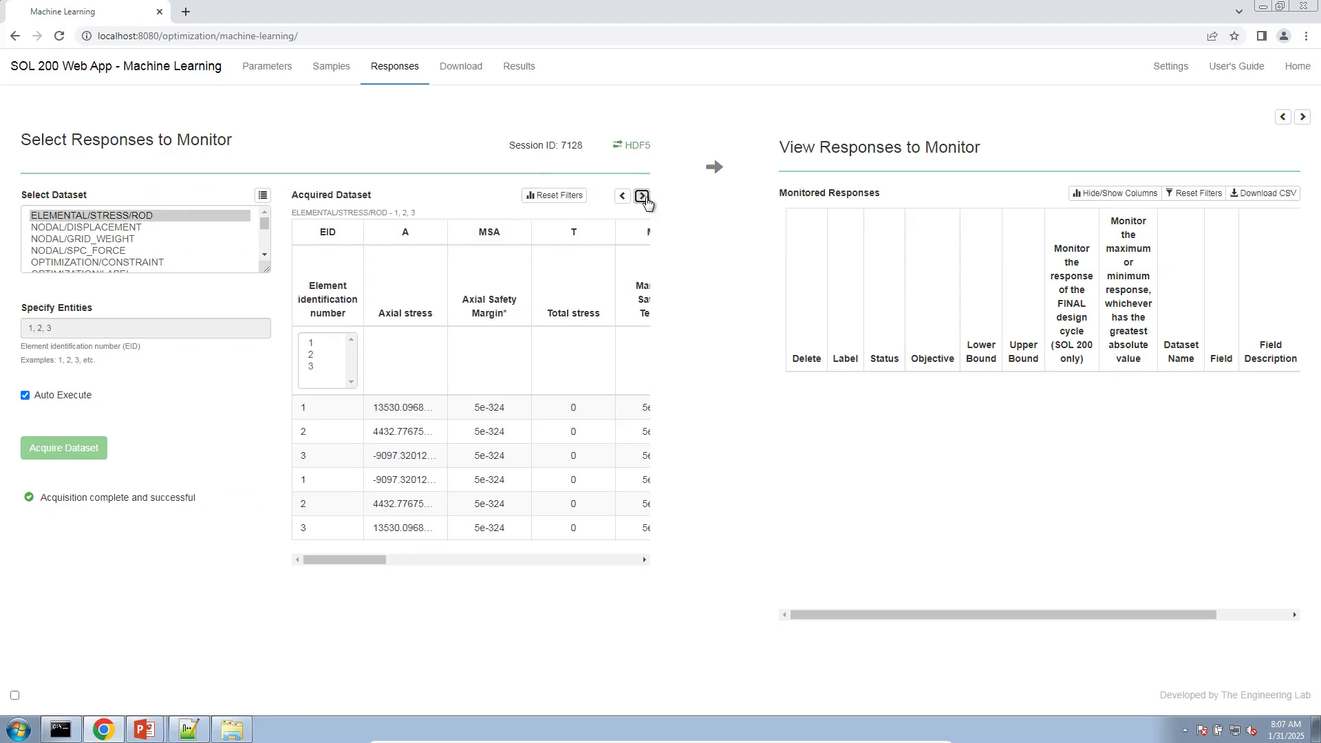
{"action": "left_click", "coordinate": [642, 197]}
{"action": "left_click", "coordinate": [1303, 117]}
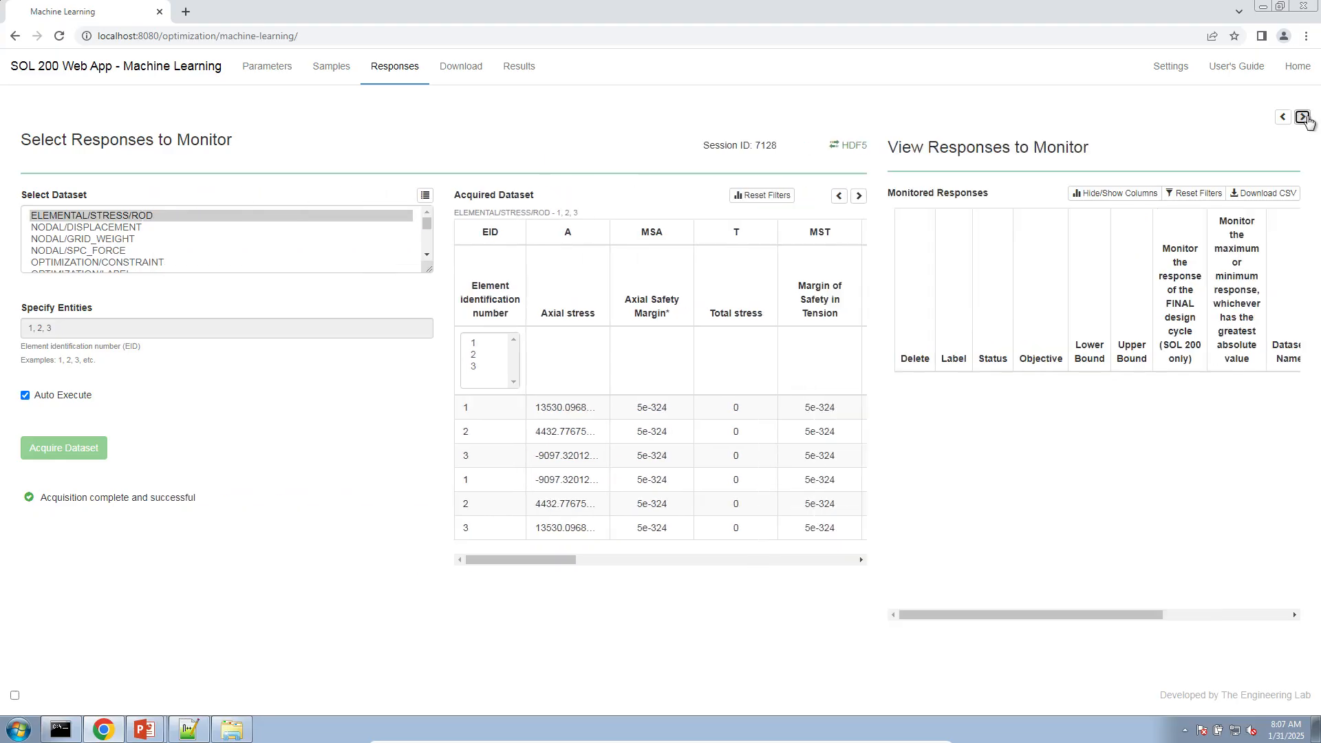
{"action": "left_click", "coordinate": [839, 196]}
{"action": "left_click", "coordinate": [839, 196]}
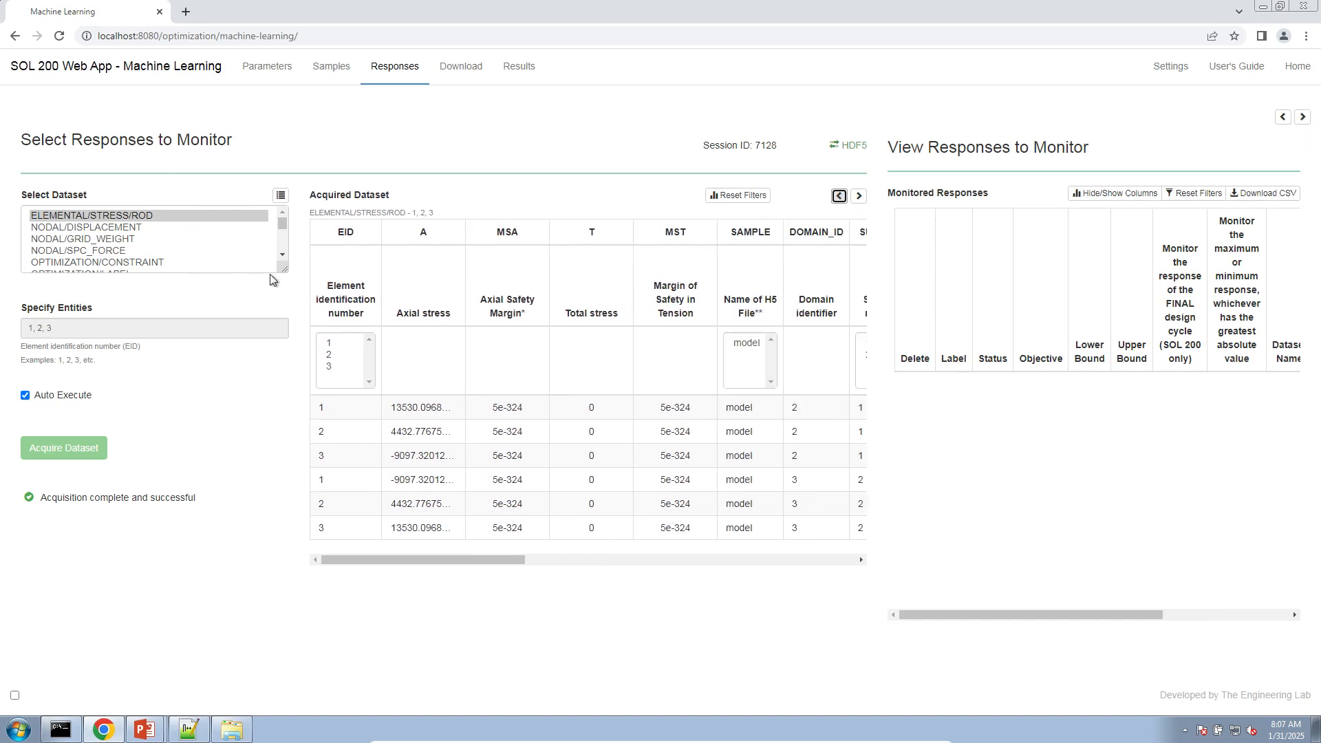
{"action": "left_click_drag", "start_coordinate": [284, 271], "coordinate": [278, 397]}
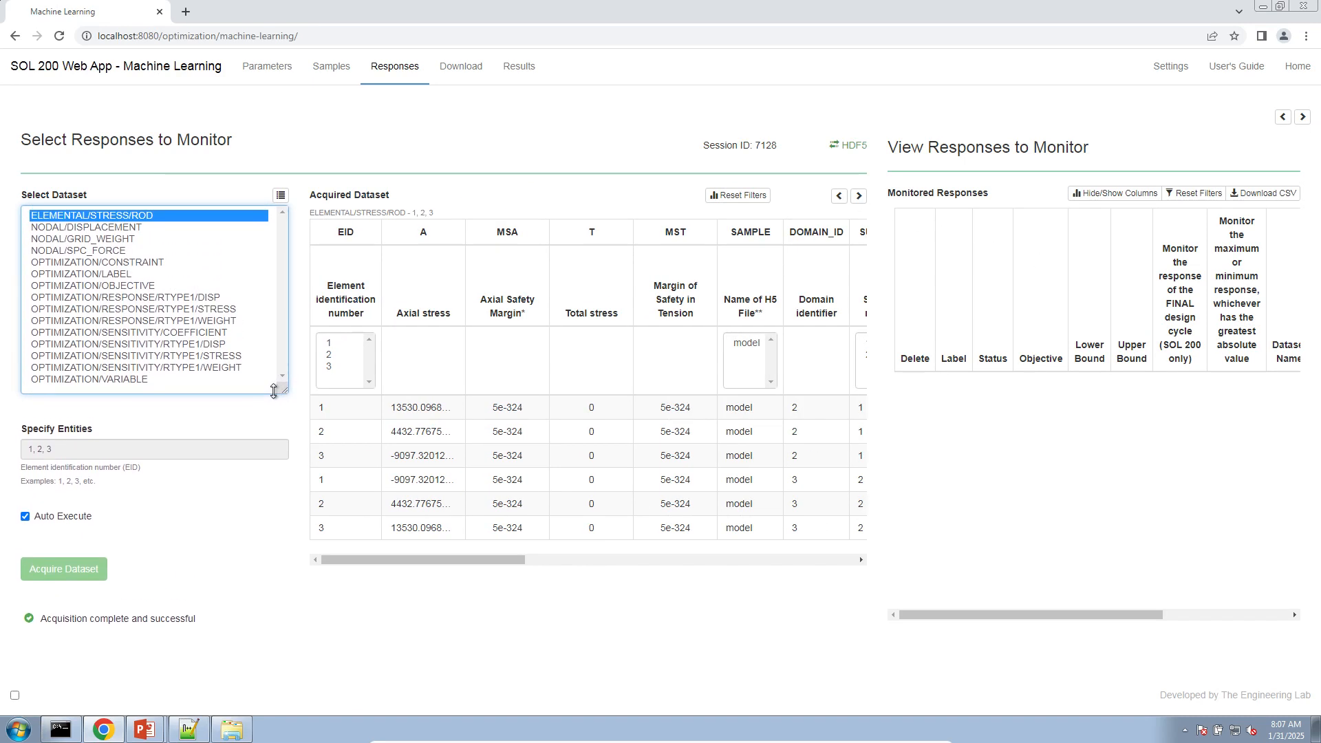
{"action": "left_click", "coordinate": [213, 321]}
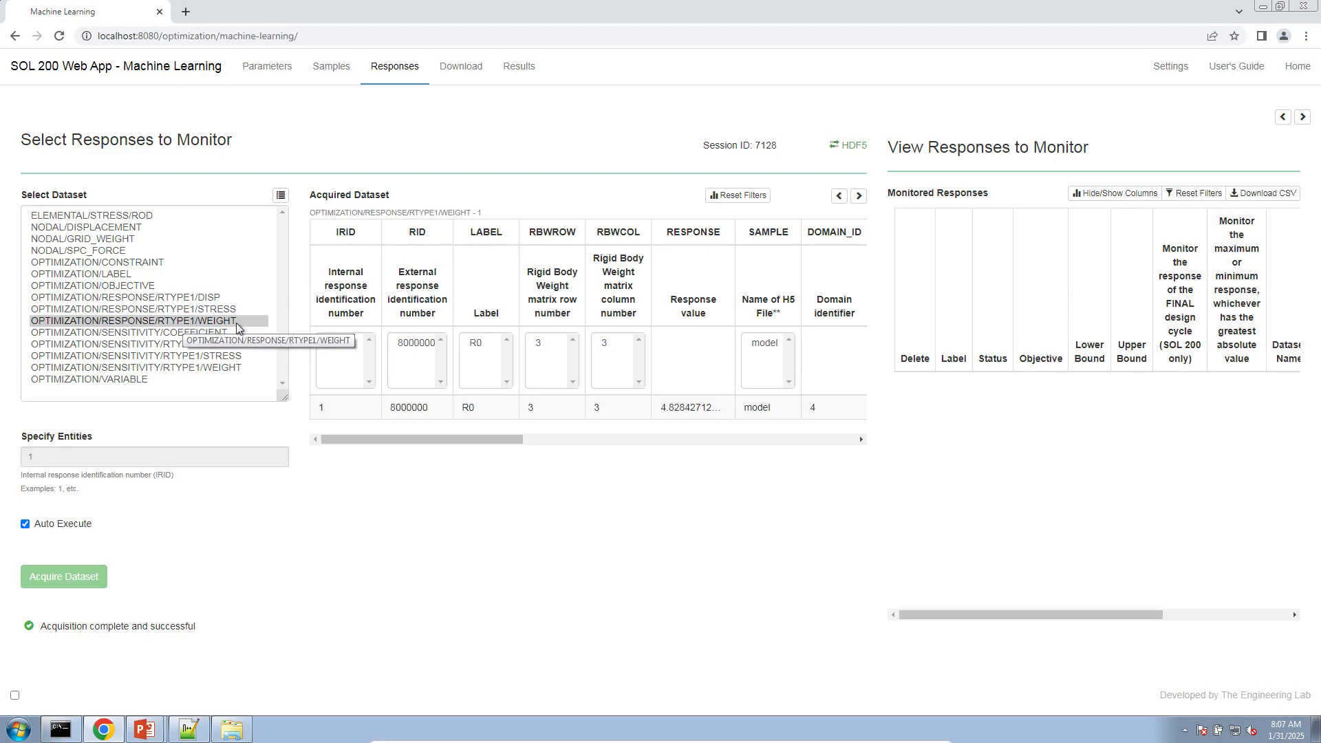
{"action": "left_click", "coordinate": [678, 408]}
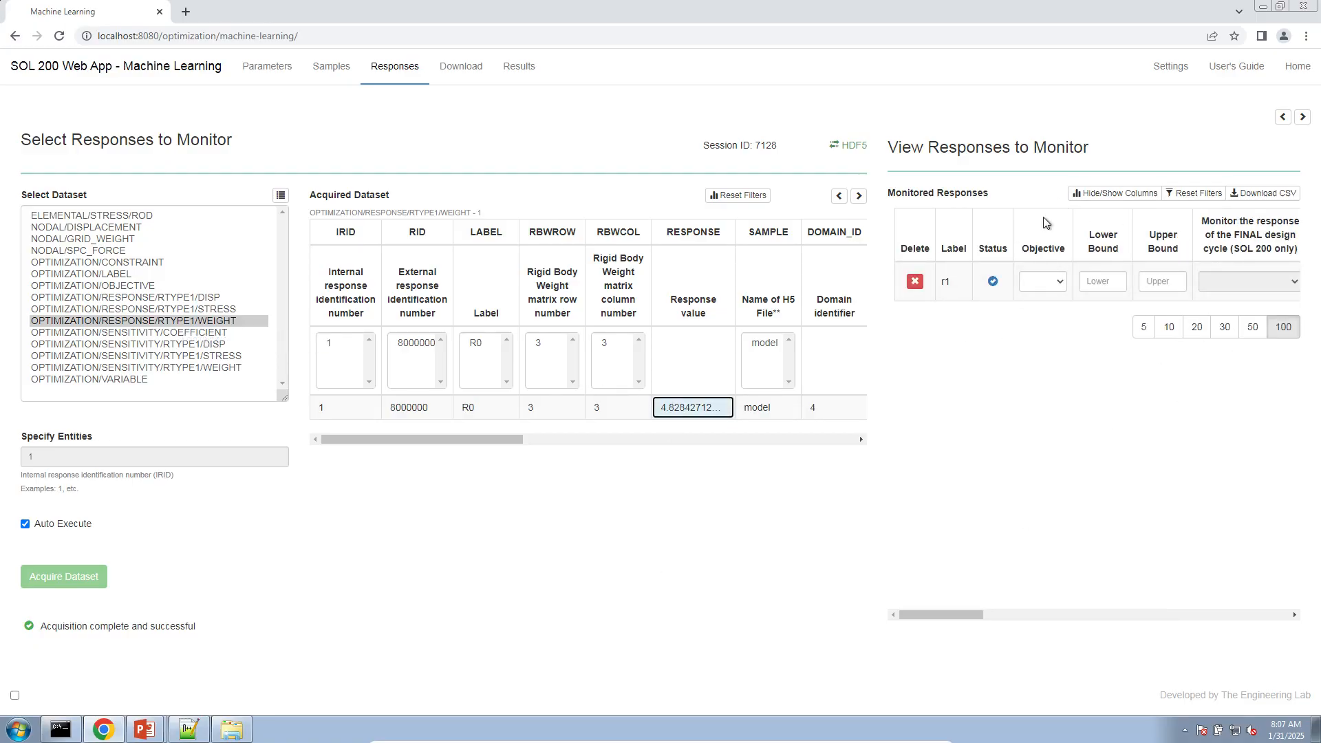
Step: Acquire the OPTIMIZATION/RESPONSE/RTYPE1/STRESS dataset and monitor the stress response of element 1 in subcase 1
{"action": "left_click", "coordinate": [158, 309]}
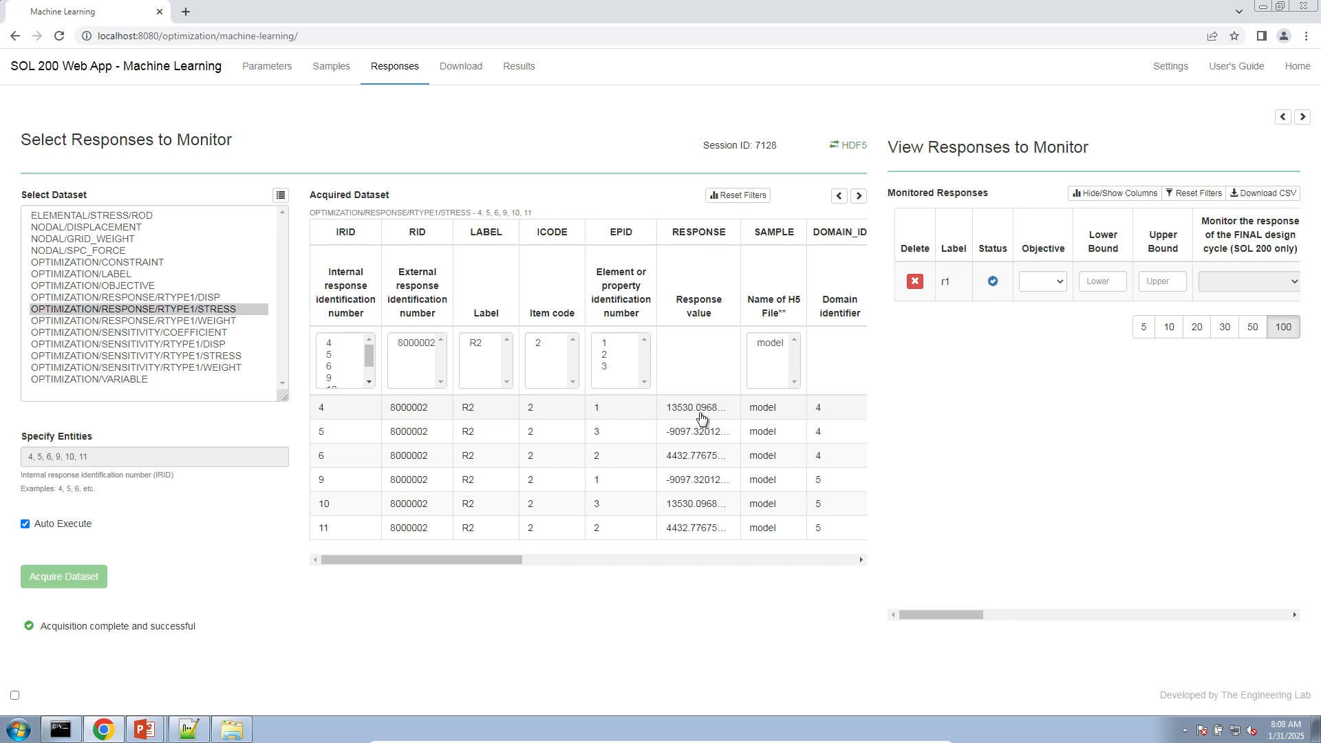
{"action": "left_click", "coordinate": [605, 341]}
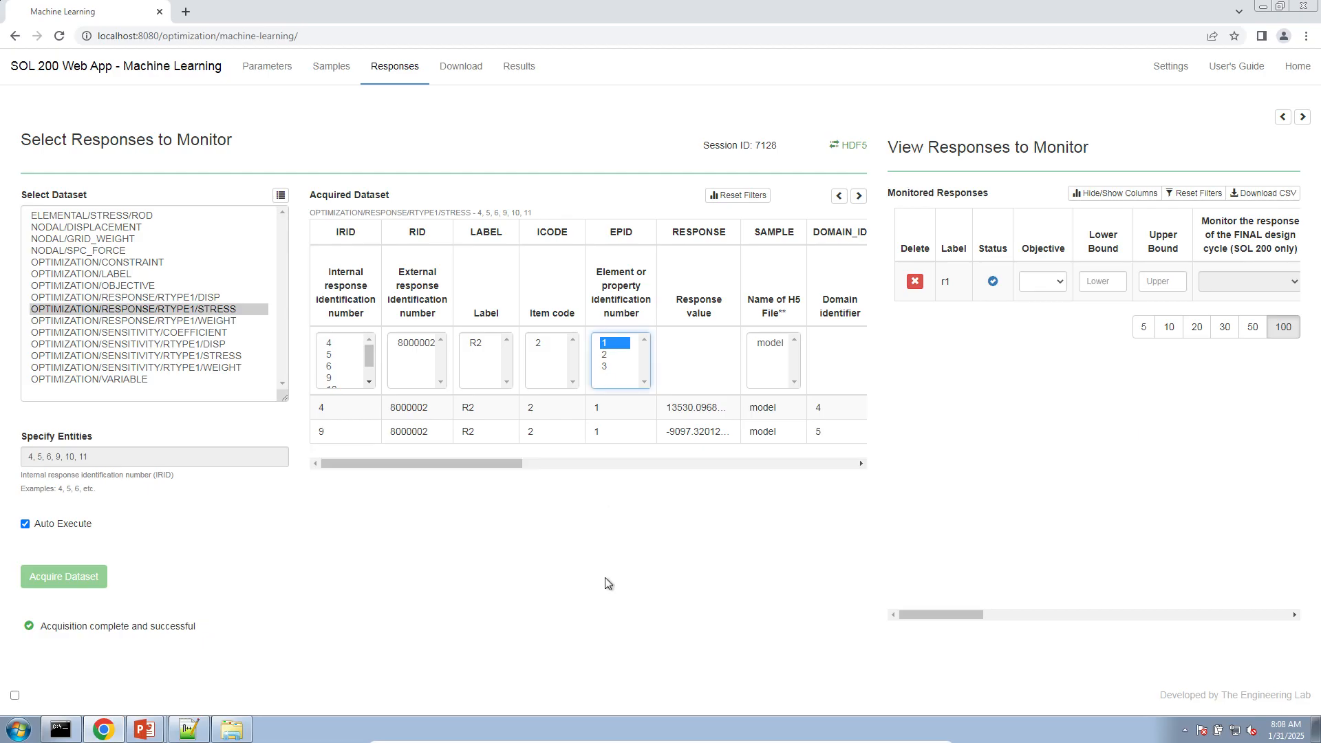
{"action": "left_click", "coordinate": [621, 369]}
{"action": "left_click", "coordinate": [739, 195]}
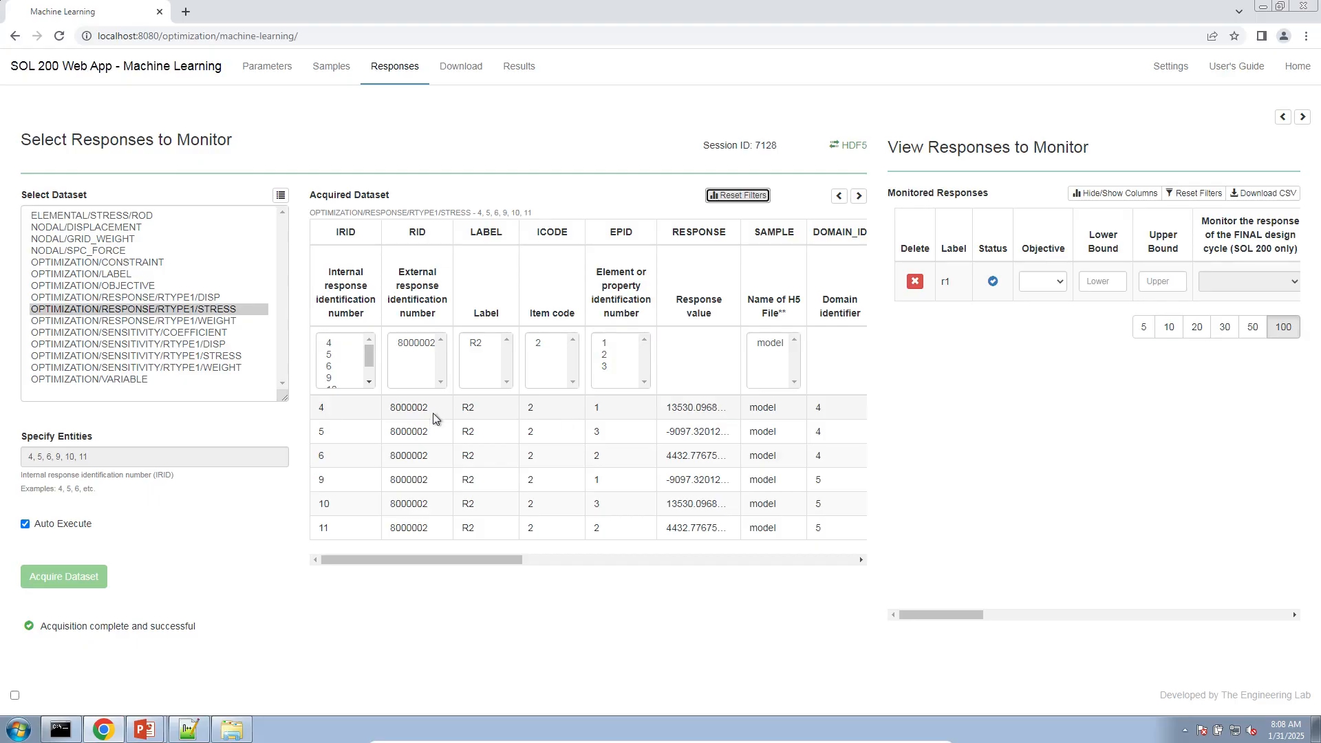
{"action": "left_click_drag", "start_coordinate": [453, 558], "coordinate": [518, 563]}
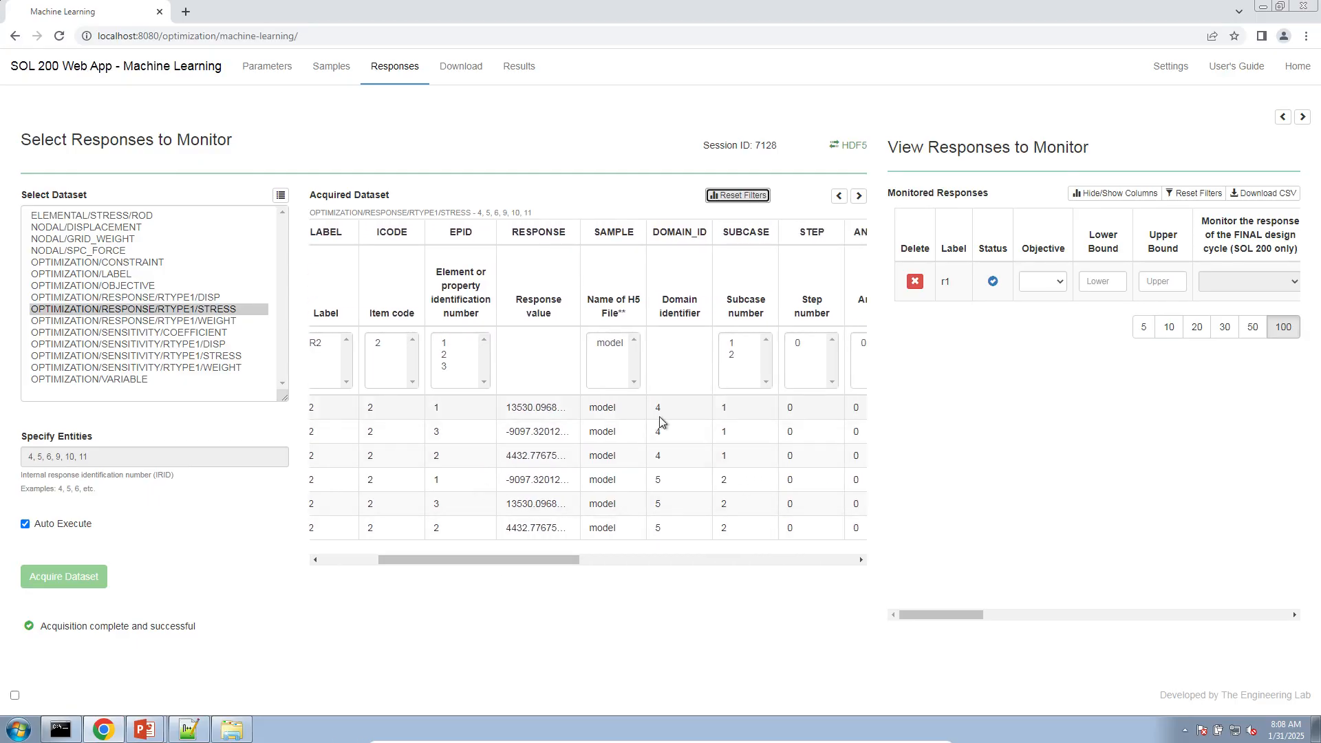
{"action": "left_click_drag", "start_coordinate": [731, 407], "coordinate": [586, 408]}
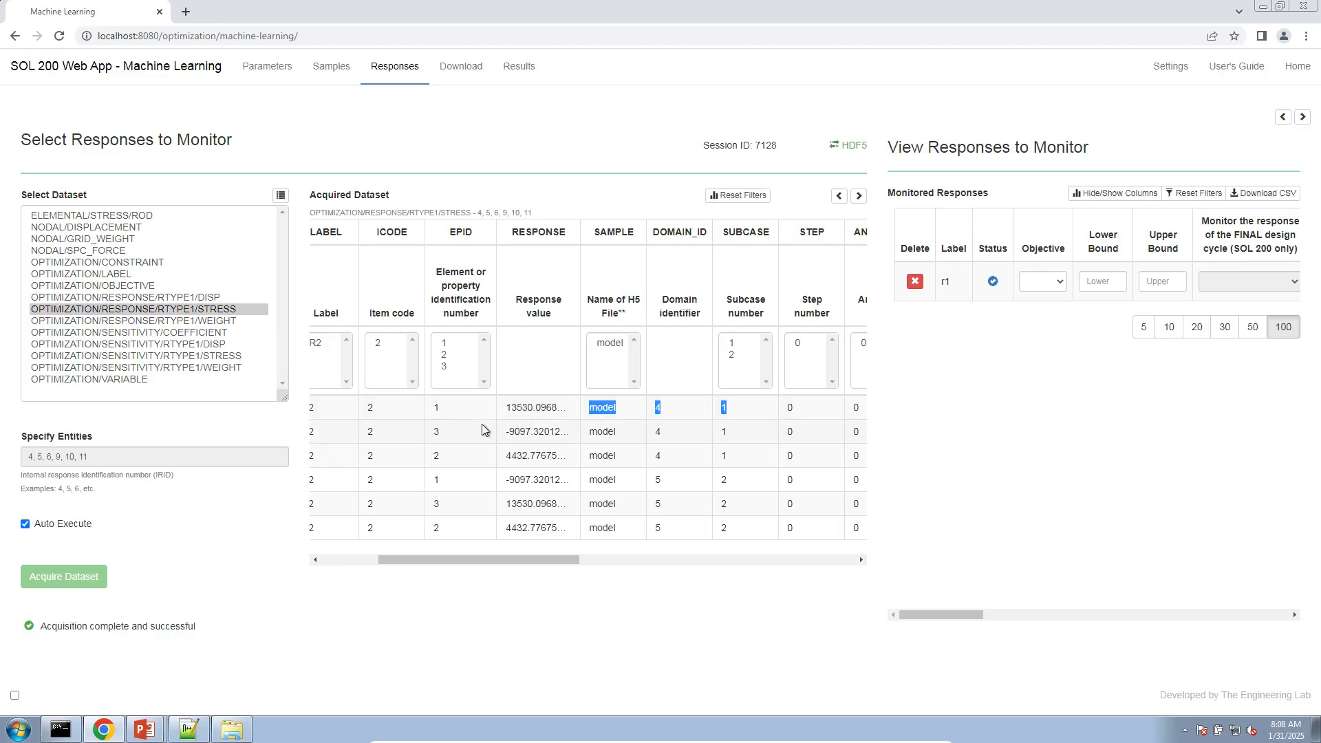
{"action": "left_click", "coordinate": [521, 409]}
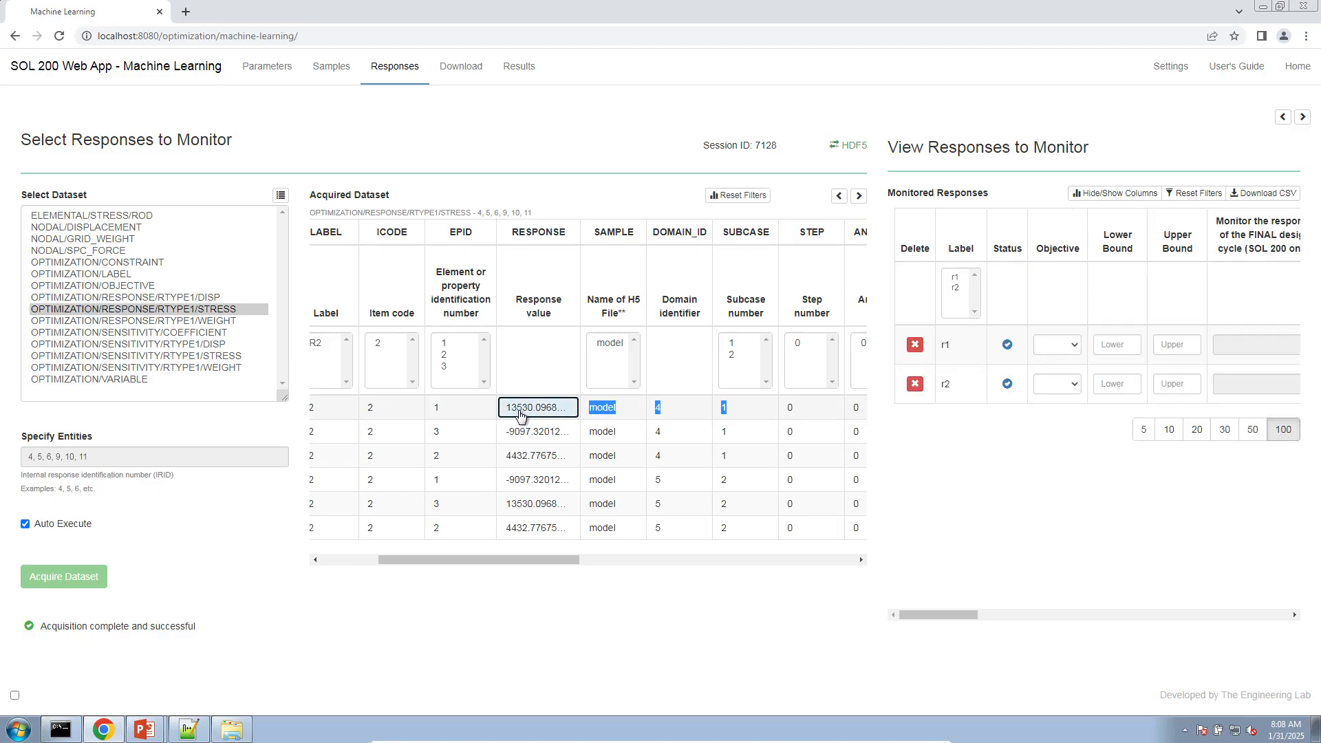
Step: Add the stress response of element 3 in subcase 2 to the monitored responses
{"action": "left_click", "coordinate": [462, 459]}
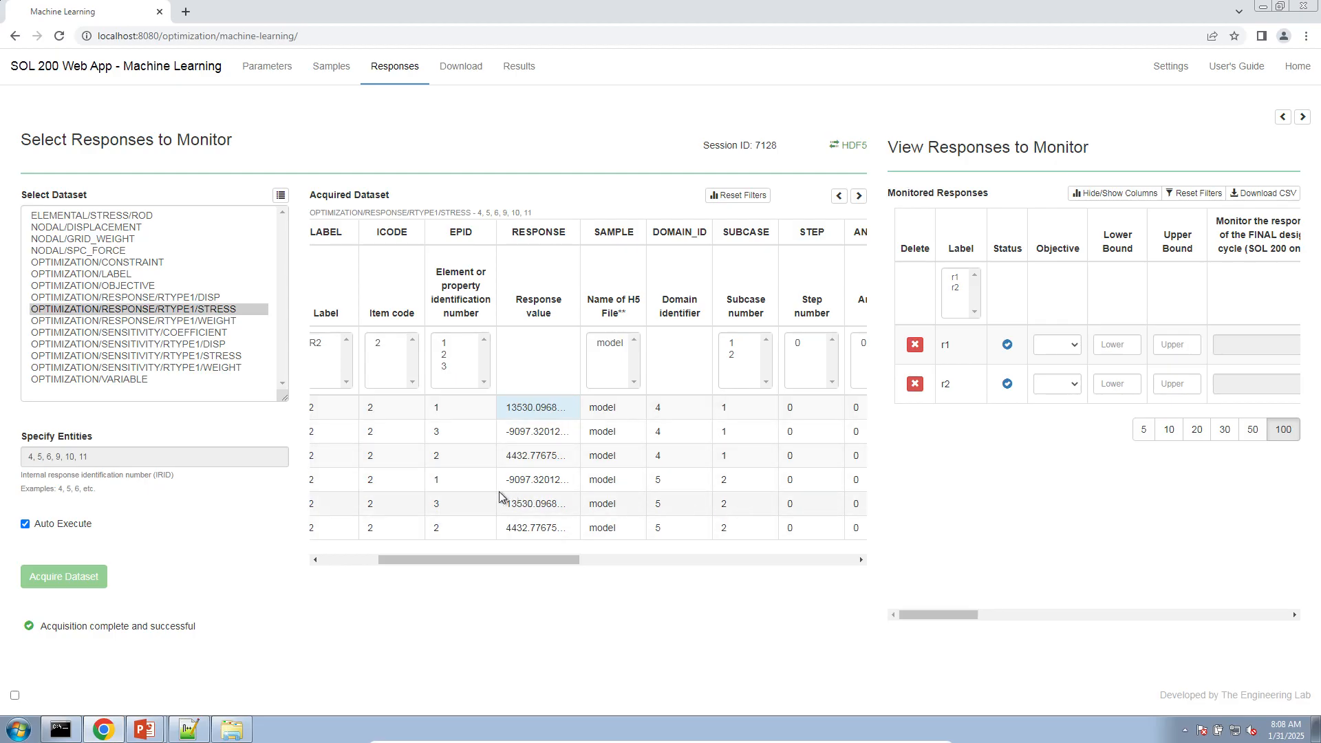
{"action": "double_click", "coordinate": [437, 503]}
{"action": "left_click", "coordinate": [562, 507]}
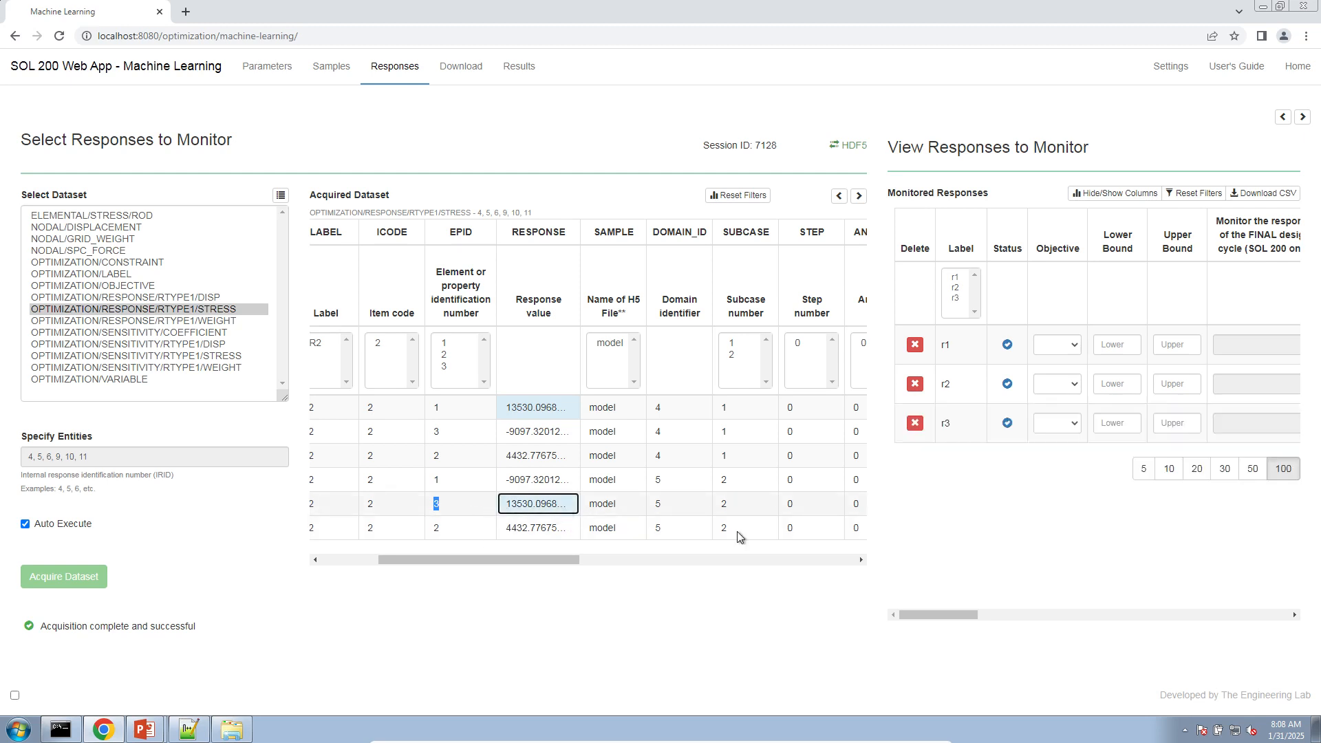
{"action": "left_click", "coordinate": [955, 549]}
Step: Change the procedure in the app settings to Dakota
{"action": "left_click", "coordinate": [1171, 66]}
{"action": "left_click", "coordinate": [191, 233]}
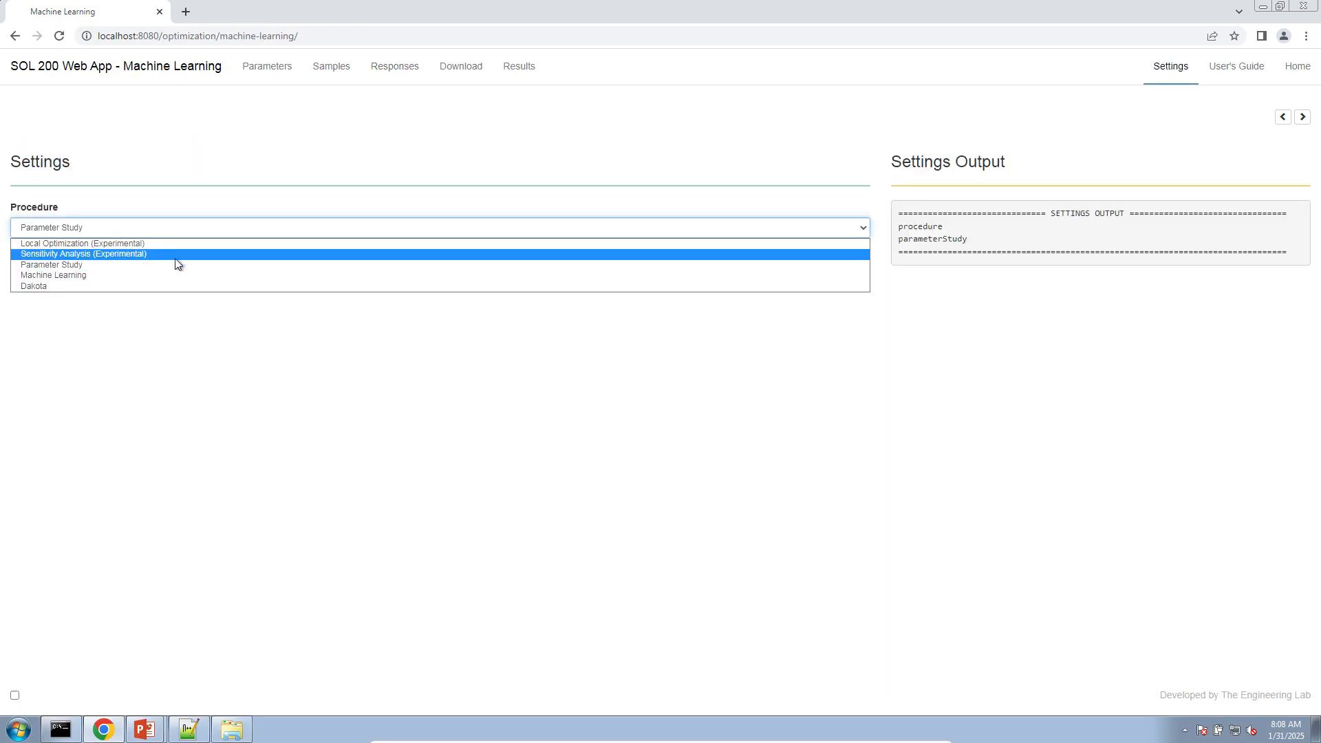
{"action": "left_click", "coordinate": [166, 287]}
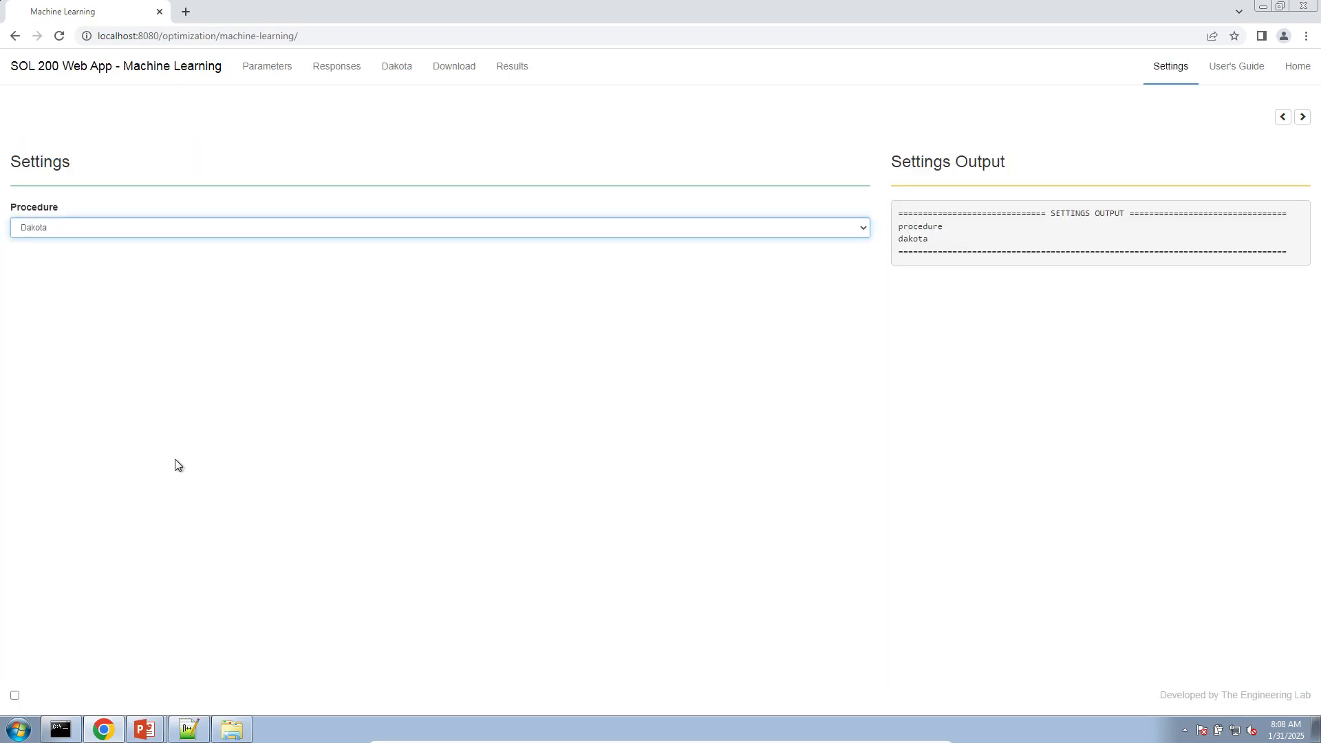
Step: Set the UQ method in the Dakota wizard to Local Reliability
{"action": "left_click", "coordinate": [391, 73]}
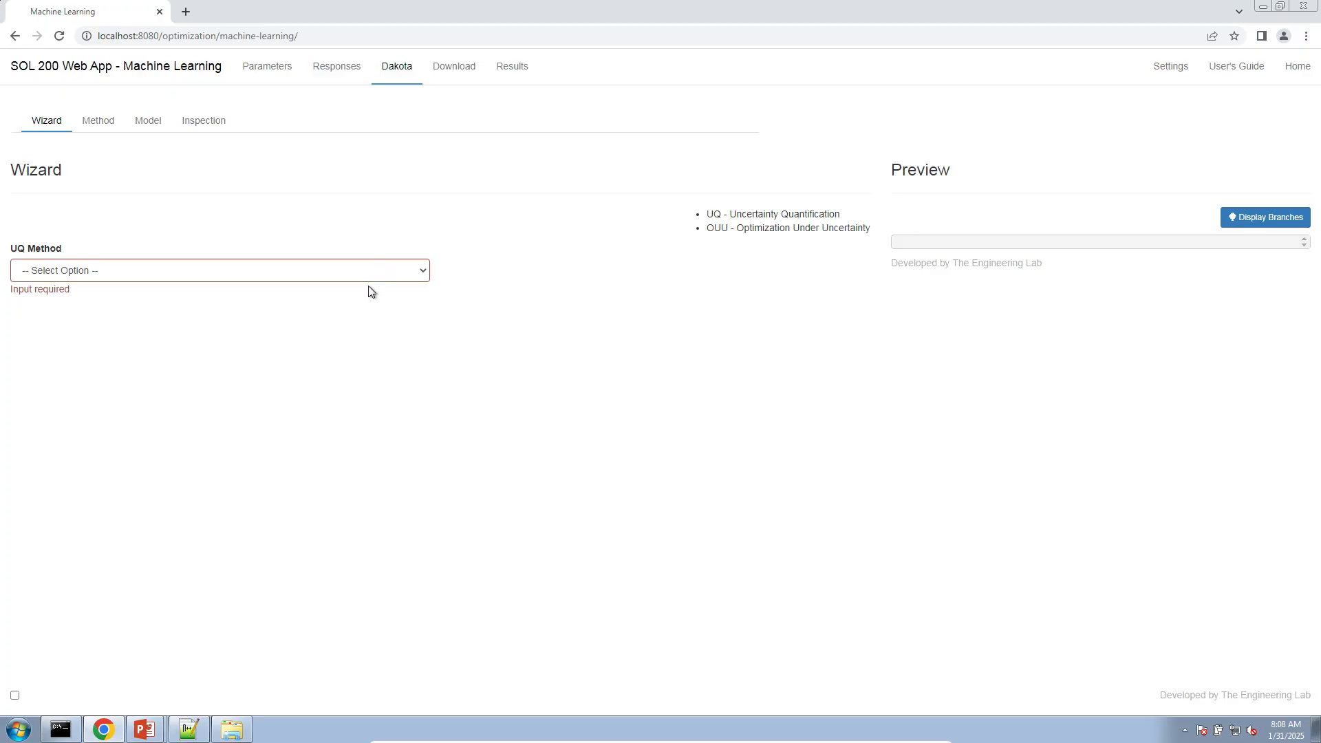
{"action": "left_click", "coordinate": [354, 276]}
{"action": "left_click", "coordinate": [197, 351]}
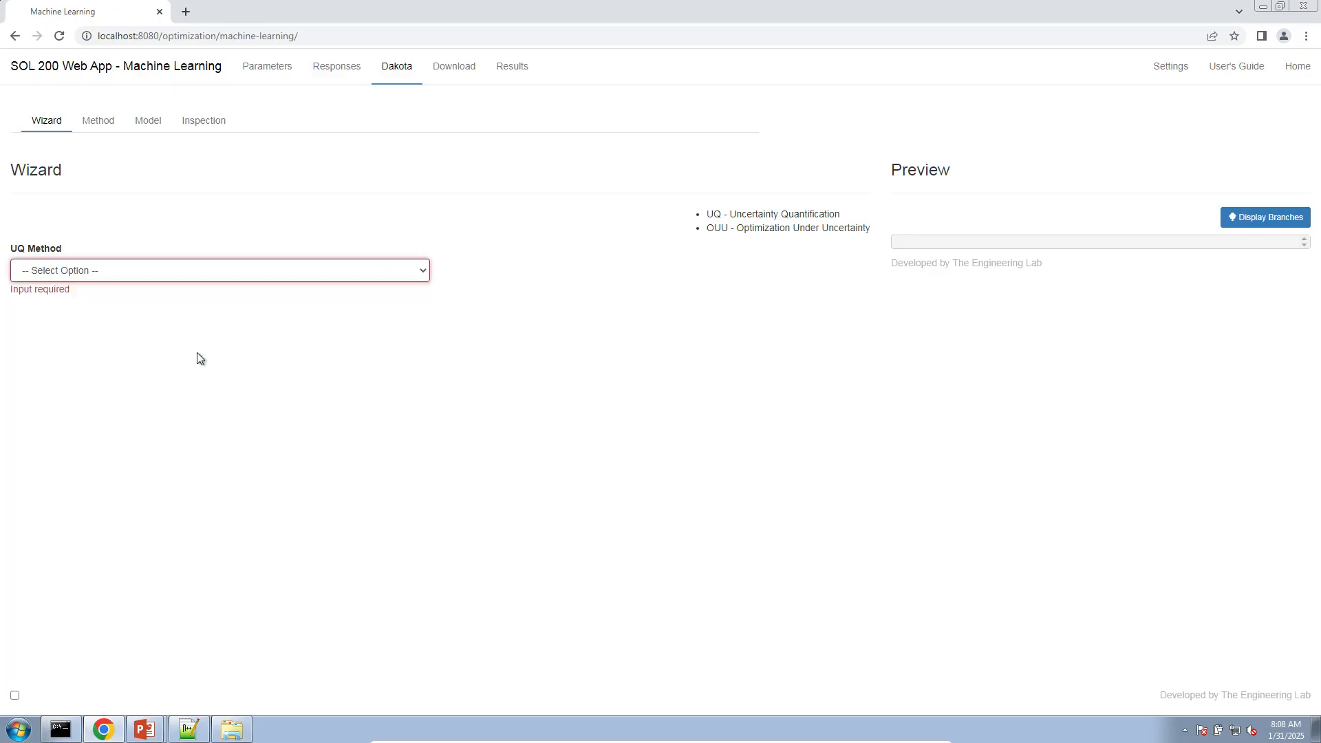
{"action": "left_click", "coordinate": [195, 312]}
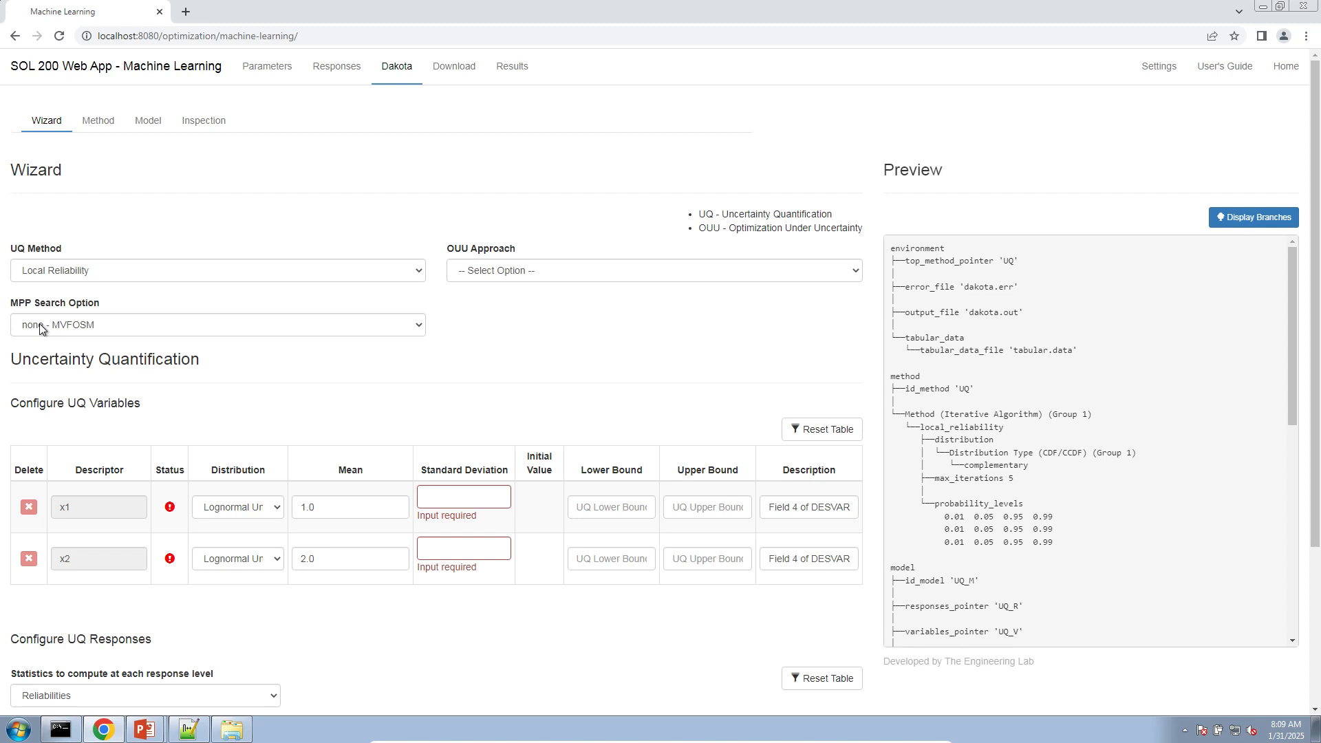
Step: Set the standard deviation of both UQ variables, x1 and x2, to 0.04
{"action": "scroll", "coordinate": [422, 445], "scroll_direction": "down", "scroll_amount": 3}
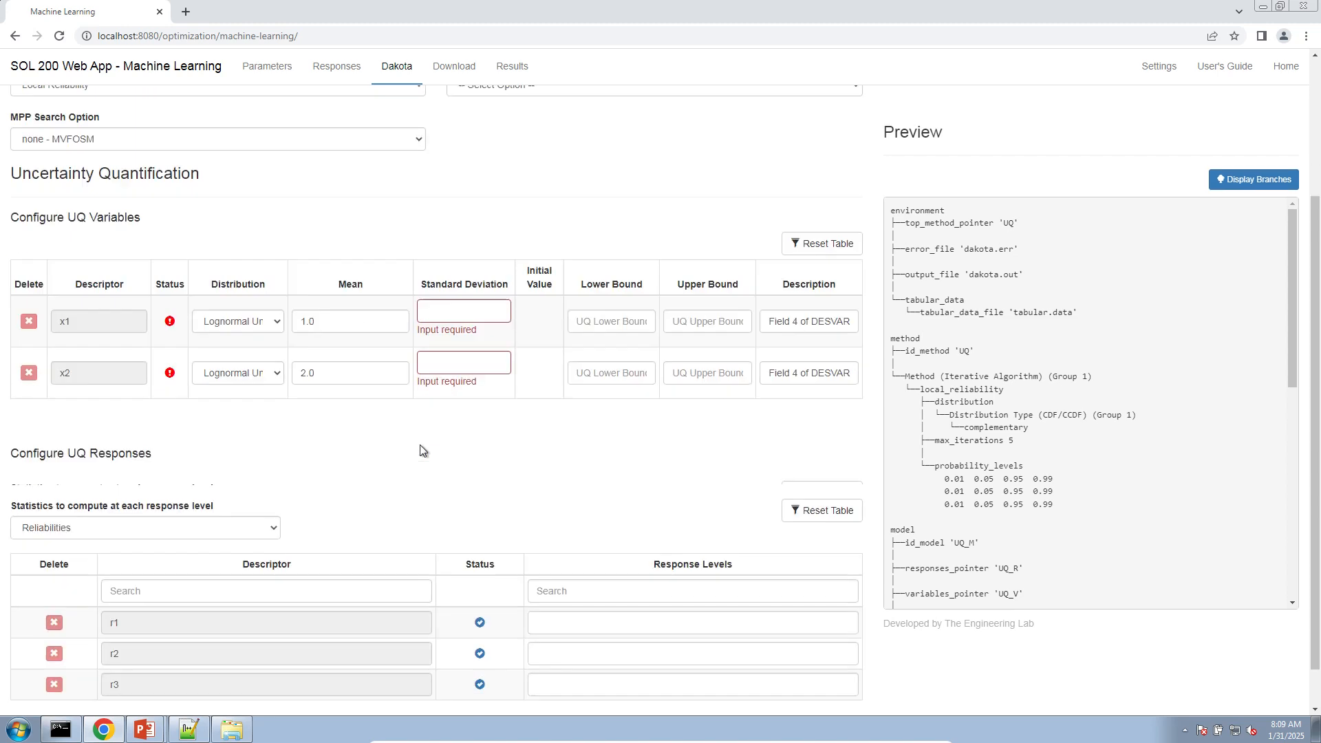
{"action": "left_click", "coordinate": [459, 288]}
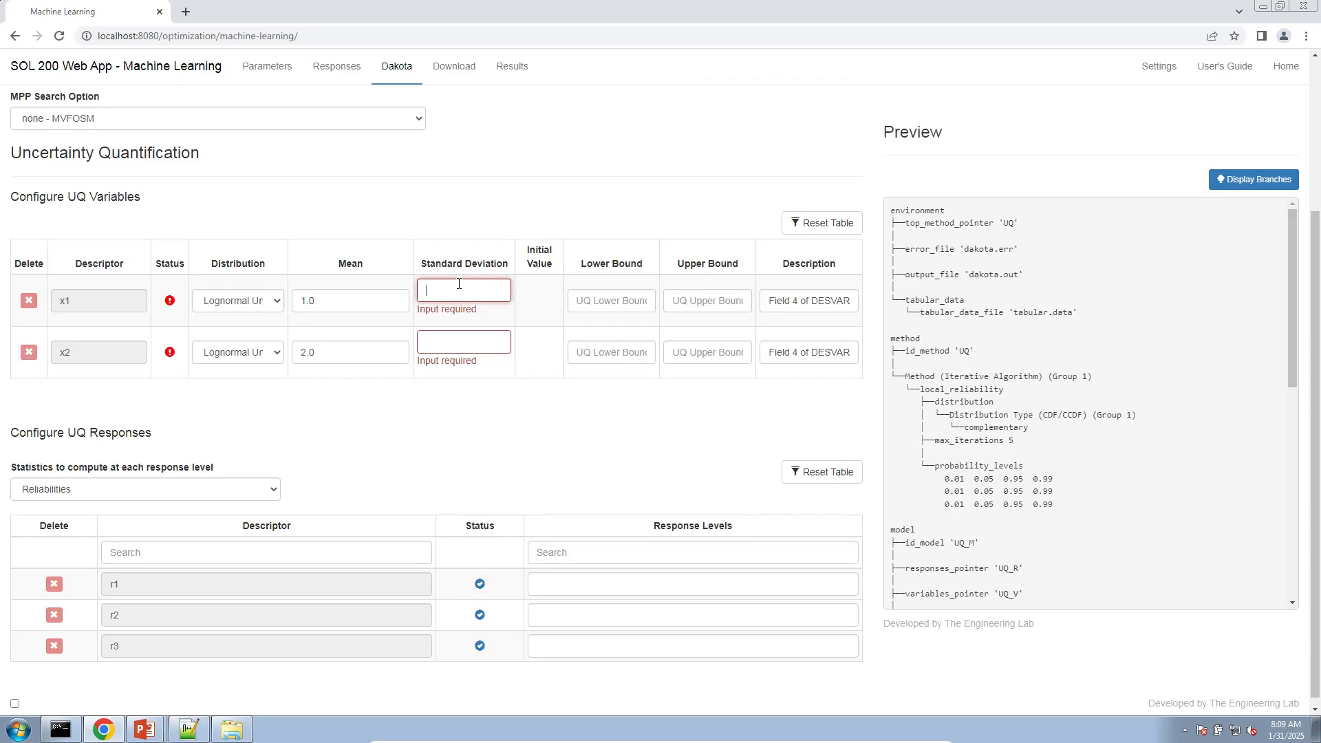
{"action": "type", "text": "0.04"}
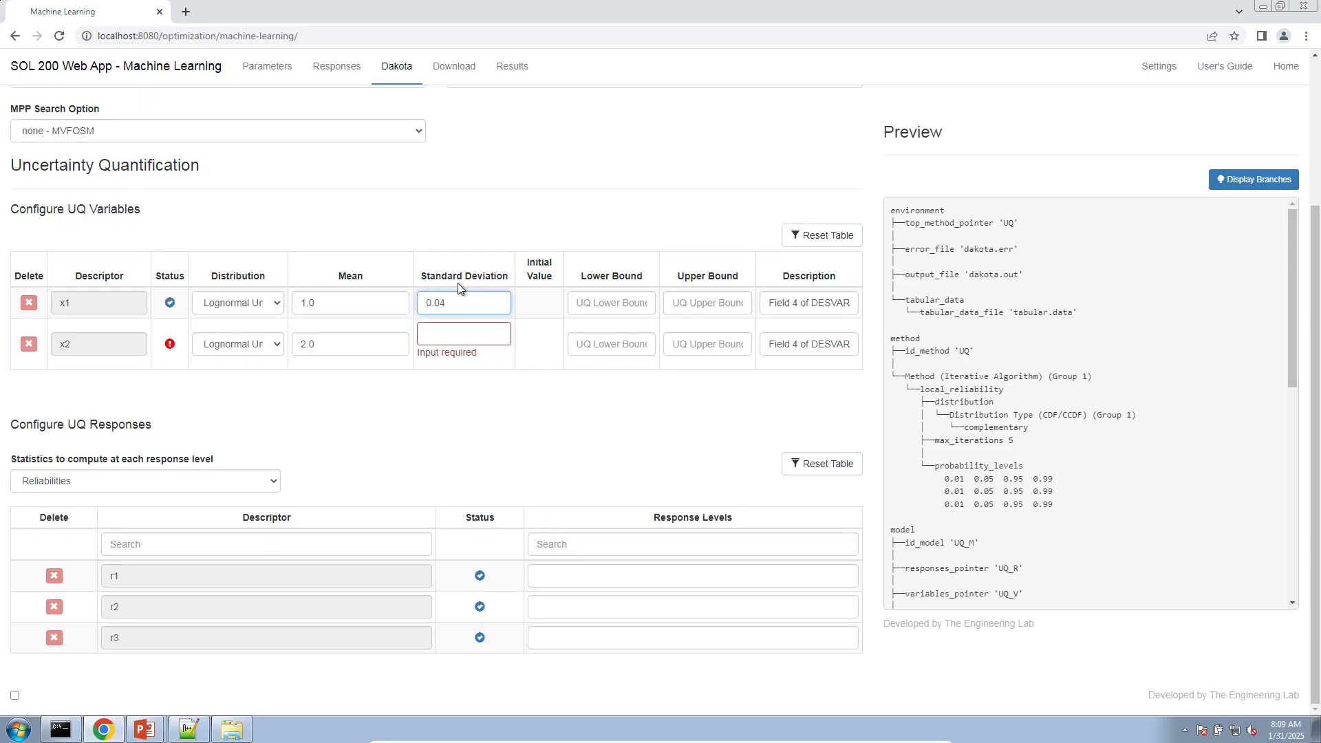
{"action": "key", "text": "ctrl+a"}
{"action": "key", "text": "ctrl+c"}
{"action": "left_click", "coordinate": [457, 331]}
{"action": "key", "text": "ctrl+v"}
{"action": "left_click", "coordinate": [511, 160]}
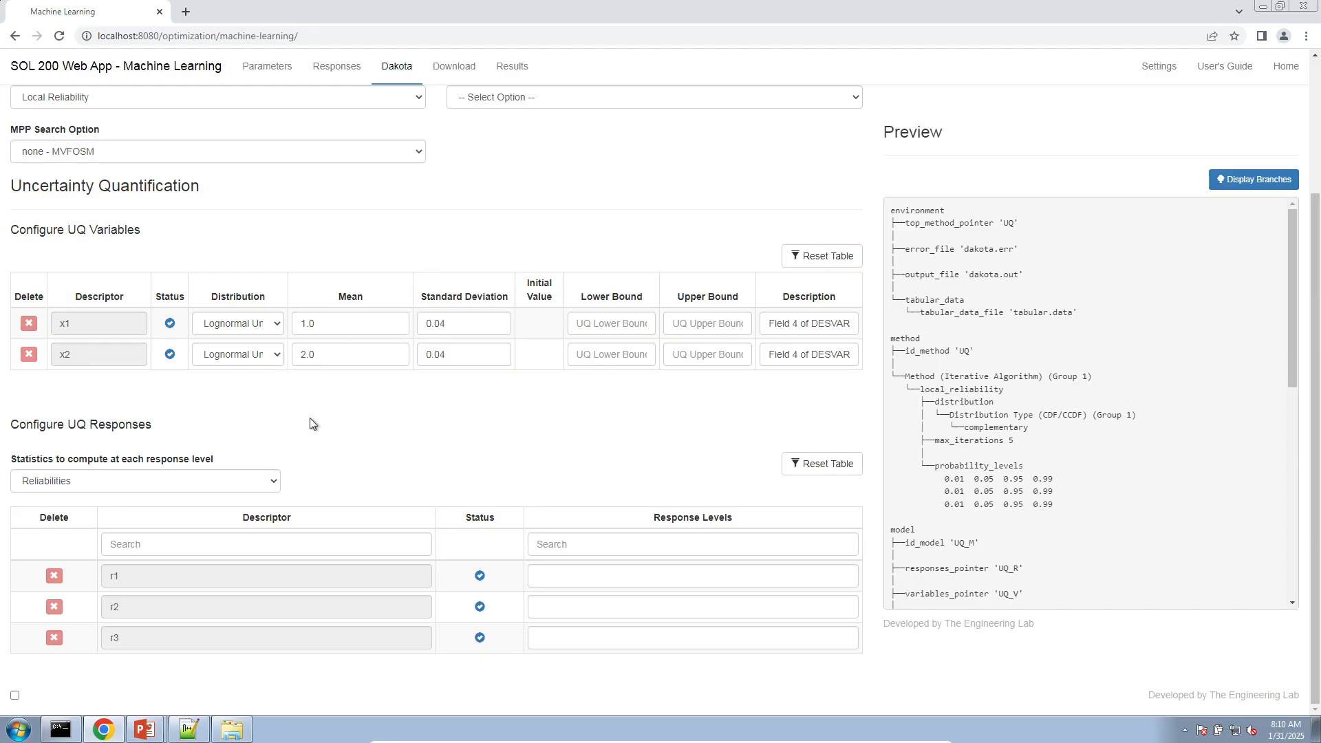
Step: Set the OUU approach in the Dakota wizard to Bi-level
{"action": "scroll", "coordinate": [310, 423], "scroll_direction": "up", "scroll_amount": 3}
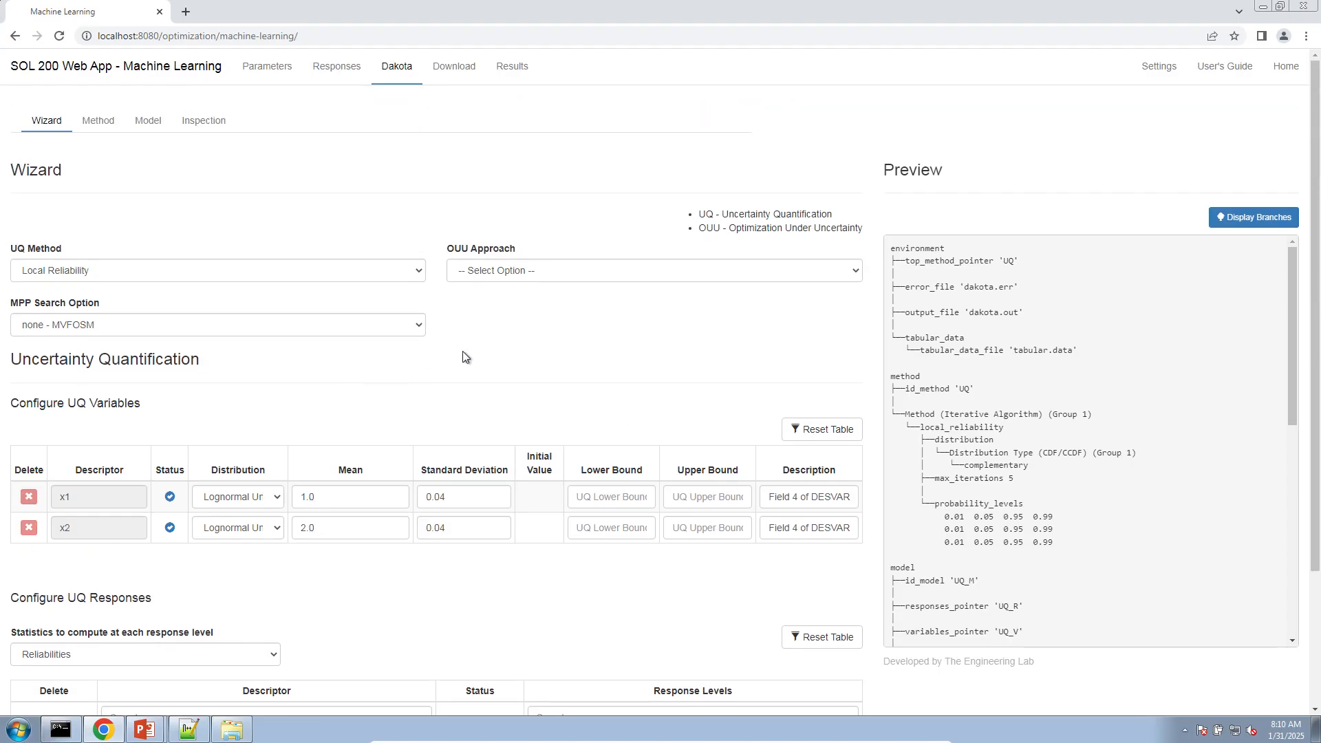
{"action": "left_click", "coordinate": [482, 271]}
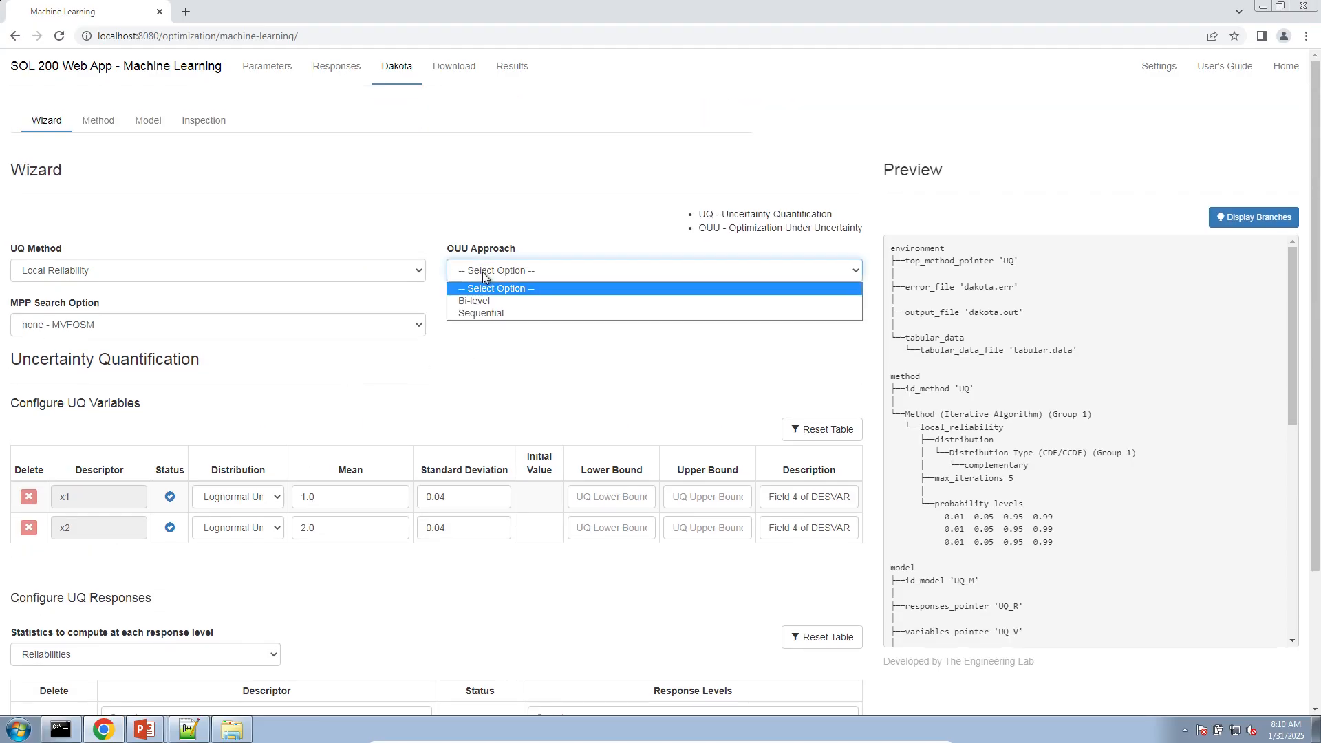
{"action": "left_click", "coordinate": [486, 299]}
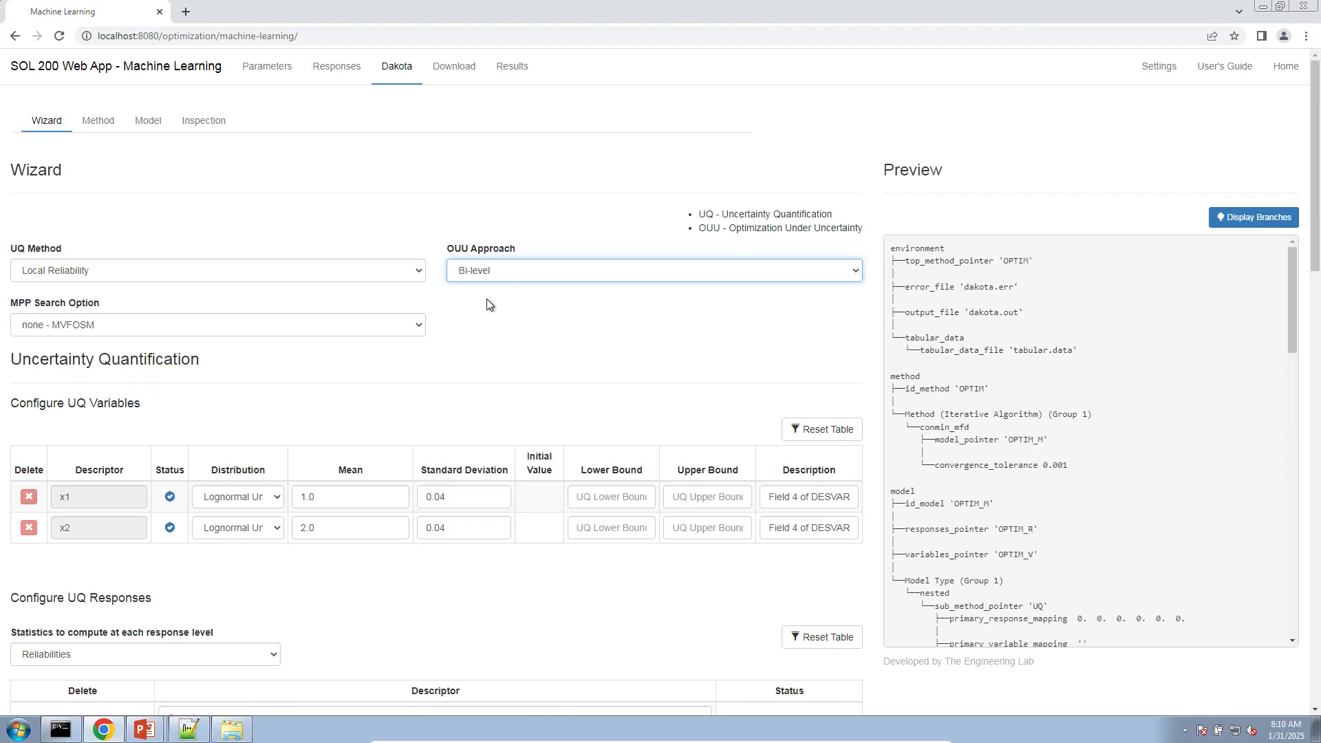
Step: Select the means of x1 and x2 as the OUU variables under Optimization Under Uncertainty
{"action": "scroll", "coordinate": [457, 378], "scroll_direction": "down", "scroll_amount": 5}
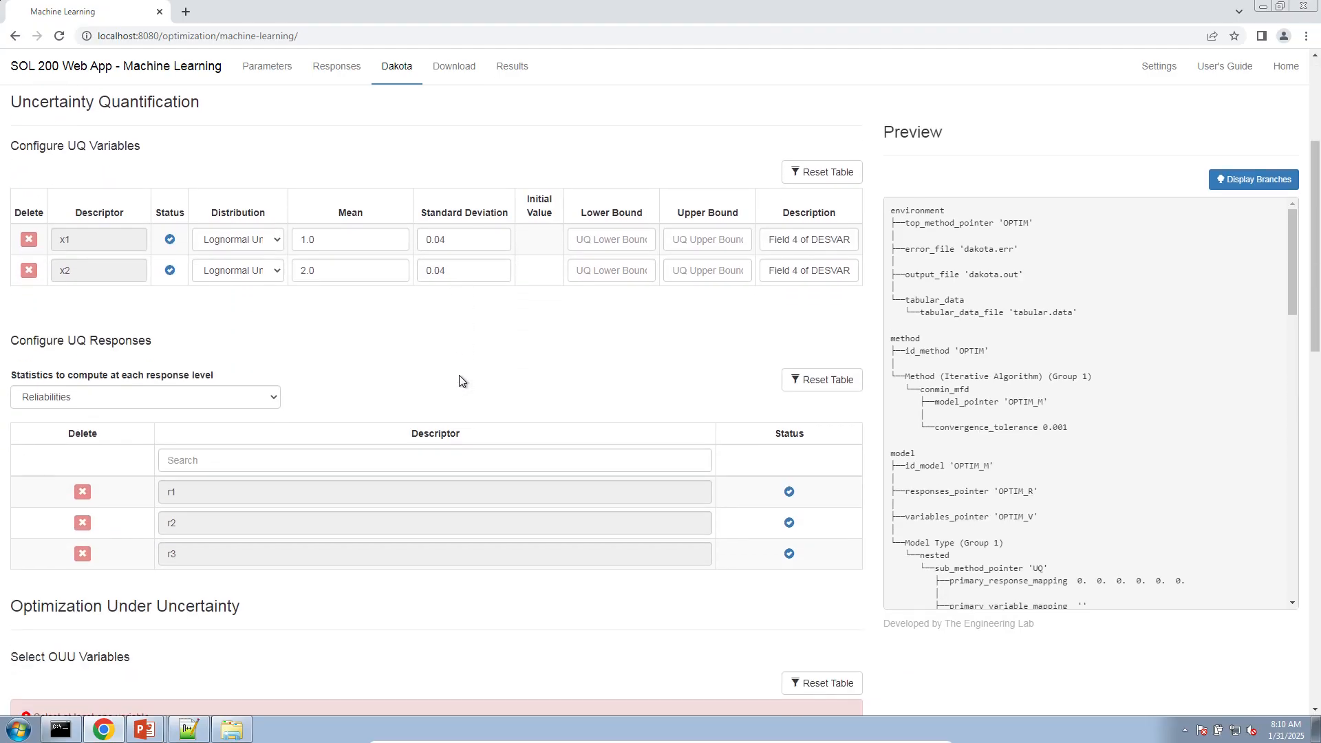
{"action": "scroll", "coordinate": [454, 385], "scroll_direction": "down", "scroll_amount": 3}
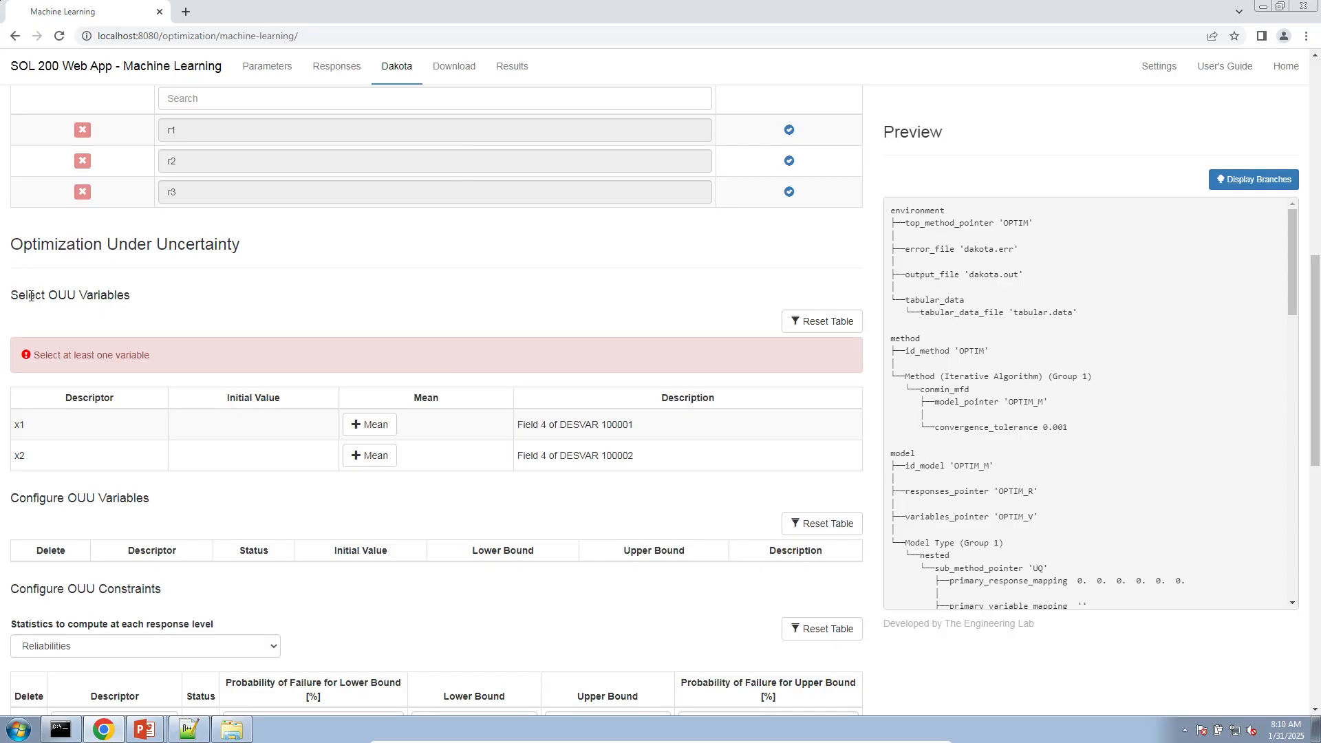
{"action": "left_click_drag", "start_coordinate": [20, 244], "coordinate": [248, 261]}
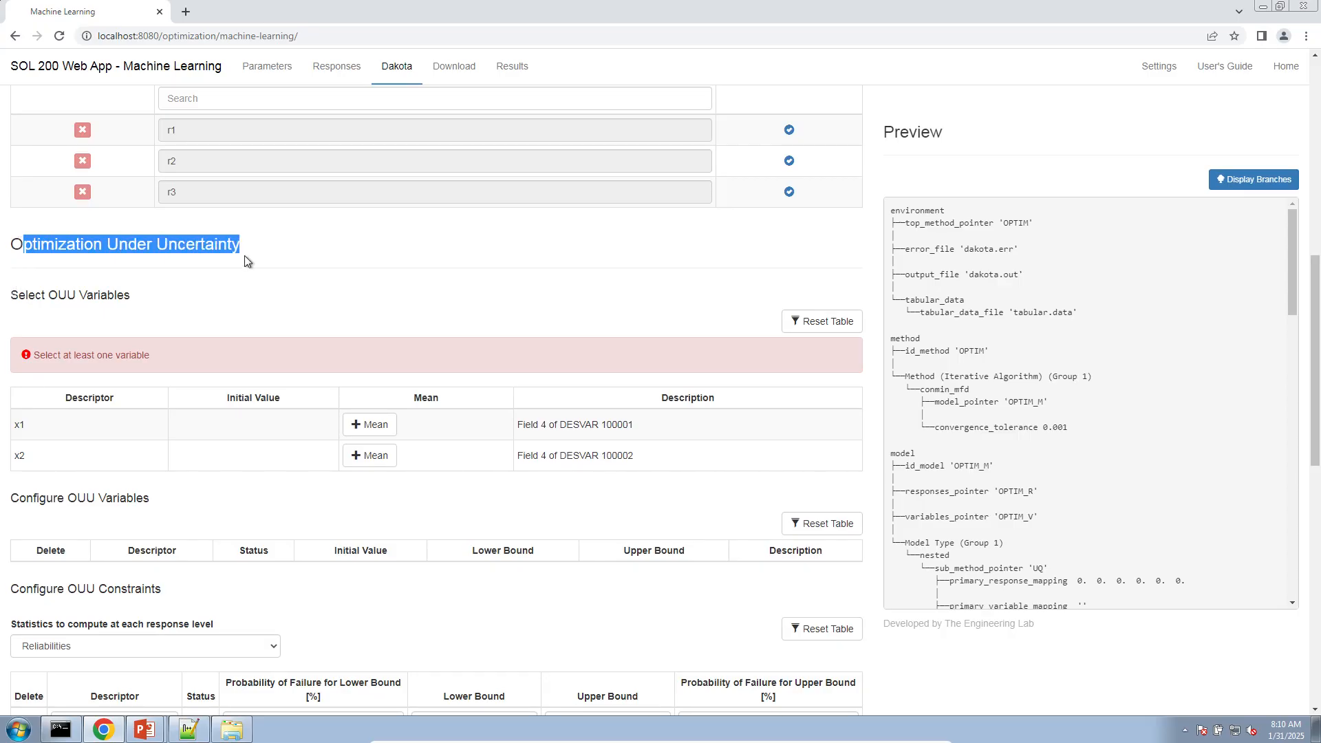
{"action": "left_click", "coordinate": [81, 296]}
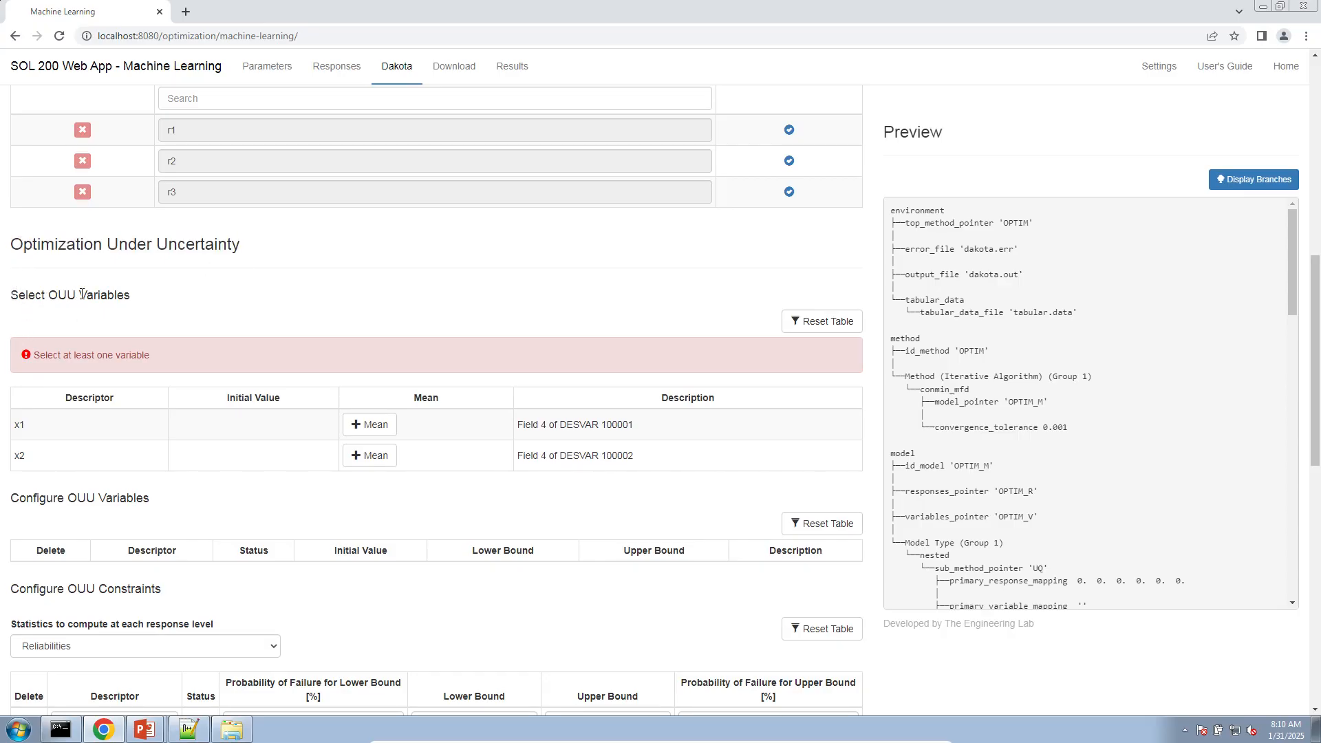
{"action": "scroll", "coordinate": [117, 332], "scroll_direction": "down", "scroll_amount": 2}
{"action": "scroll", "coordinate": [316, 262], "scroll_direction": "up", "scroll_amount": 1}
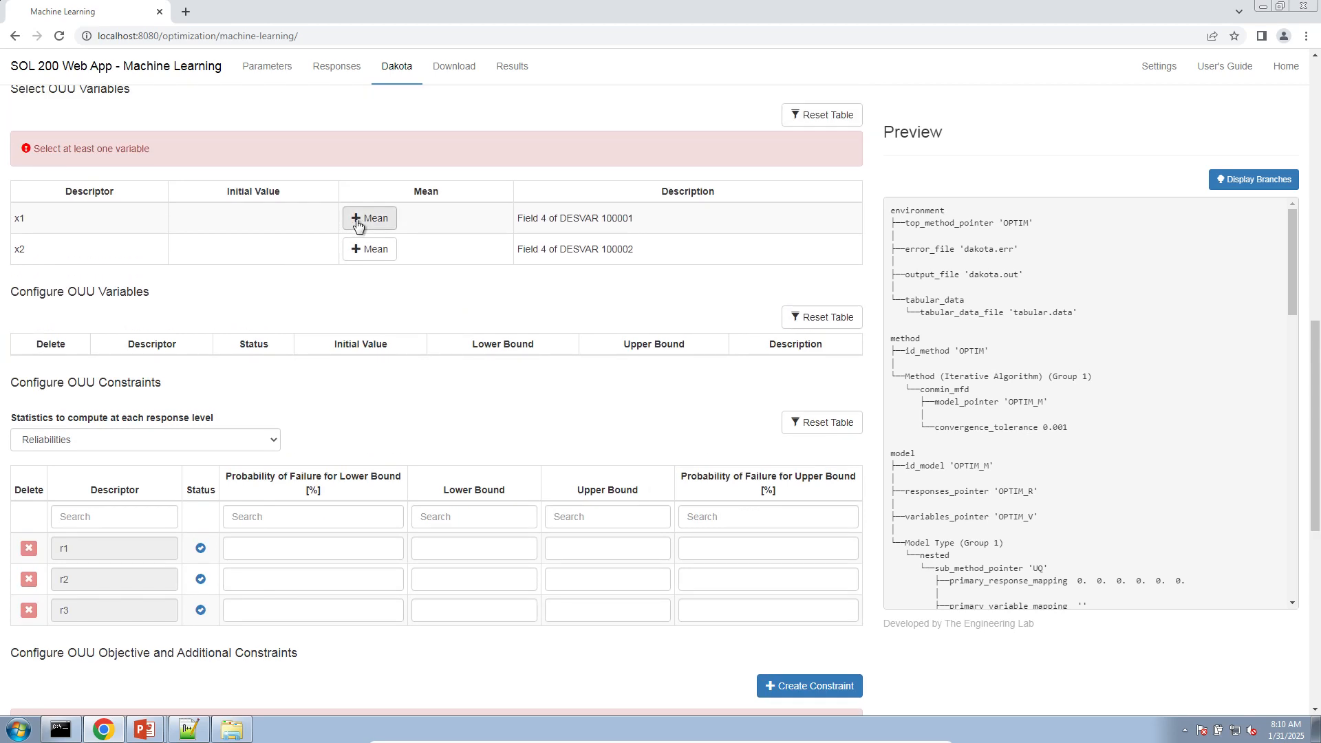
{"action": "left_click", "coordinate": [363, 219]}
{"action": "left_click", "coordinate": [366, 252]}
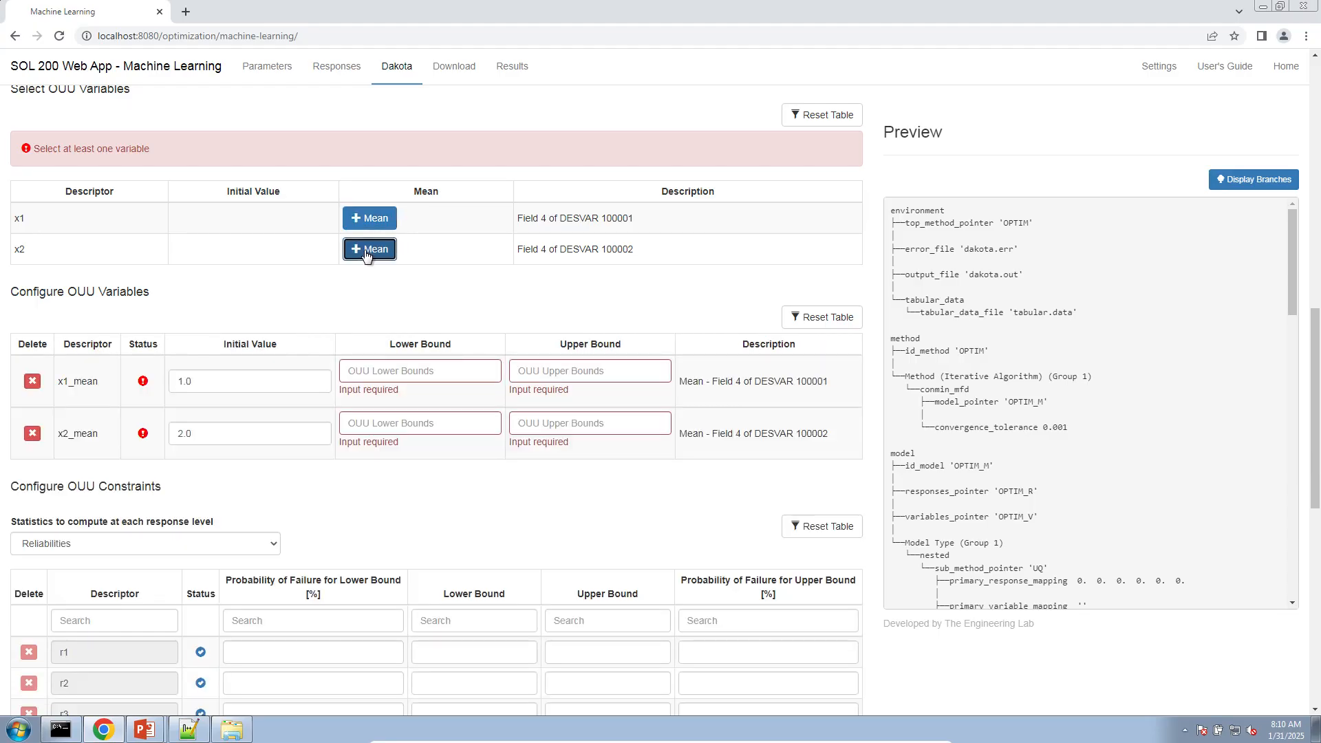
Step: Set the OUU bounds of x2_mean to a lower bound of .01 and an upper bound of 2
{"action": "left_click", "coordinate": [362, 373]}
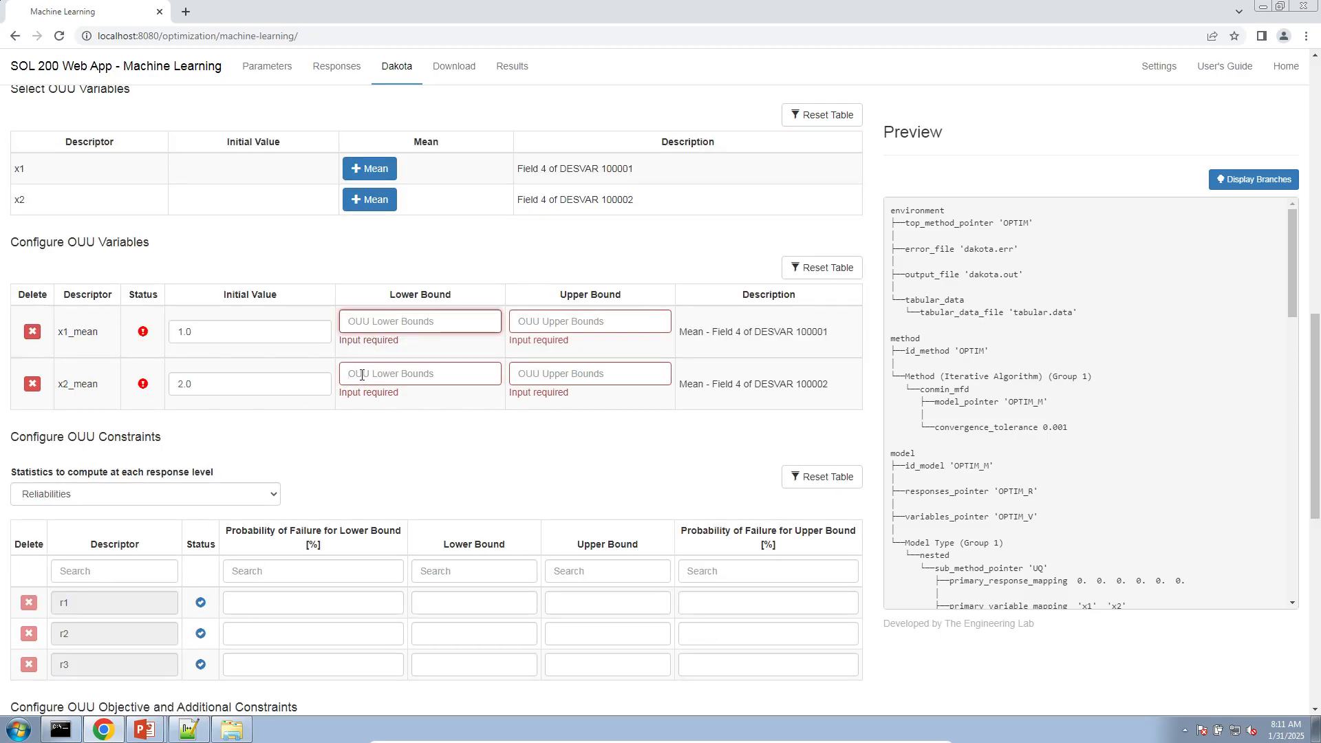
{"action": "left_click", "coordinate": [357, 373]}
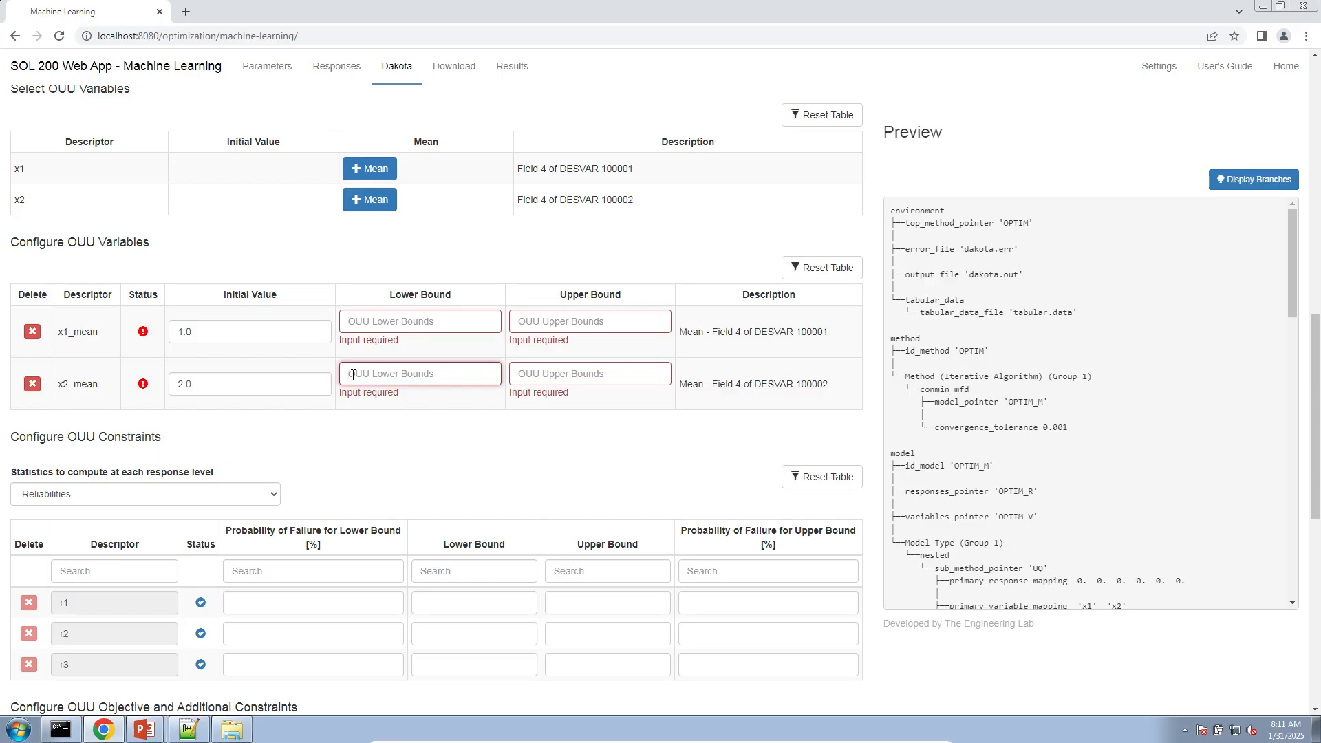
{"action": "type", "text": "-1"}
{"action": "key", "text": "Tab"}
{"action": "type", "text": "2"}
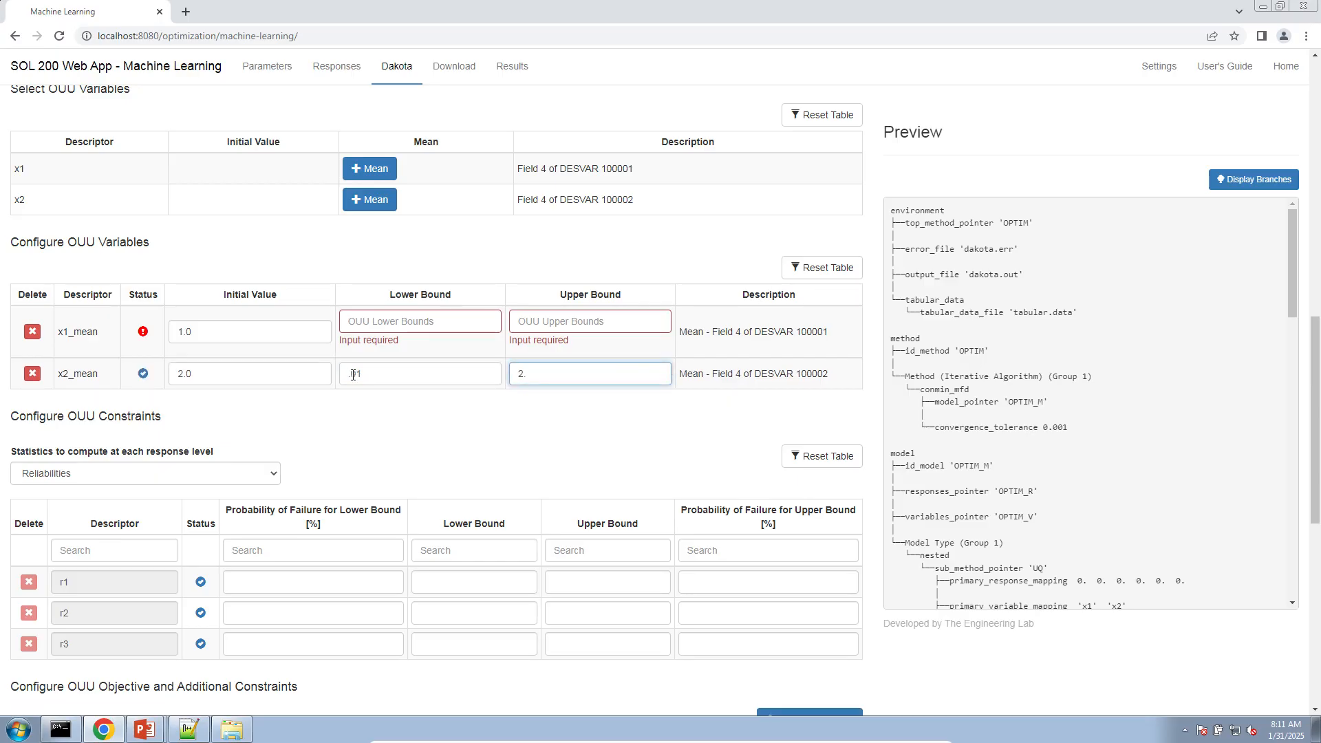
Step: Copy the x2_mean lower bound .01 and upper bound 2. to the bounds of x1_mean
{"action": "triple_click", "coordinate": [394, 379]}
{"action": "key", "text": "ctrl+c"}
{"action": "left_click", "coordinate": [419, 321]}
{"action": "key", "text": "ctrl+v"}
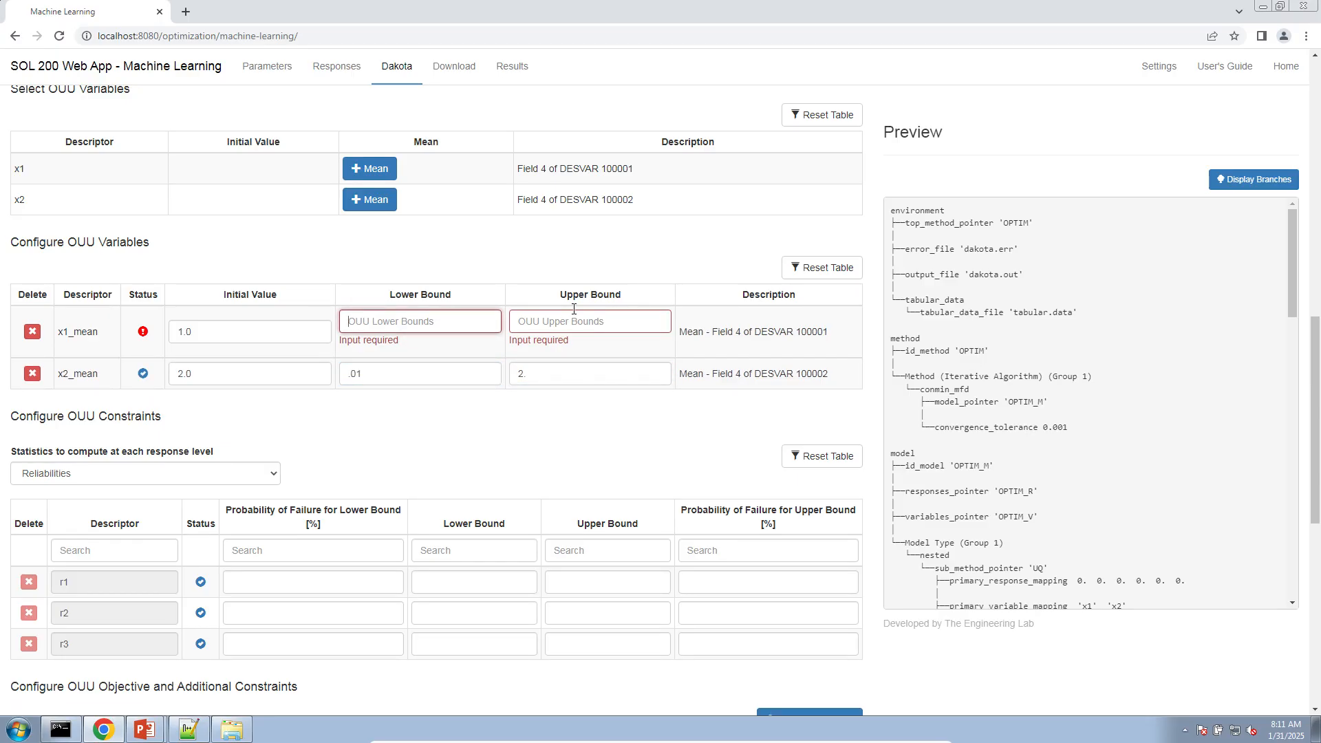
{"action": "left_click", "coordinate": [571, 318]}
{"action": "double_click", "coordinate": [550, 372]}
{"action": "key", "text": "ctrl+c"}
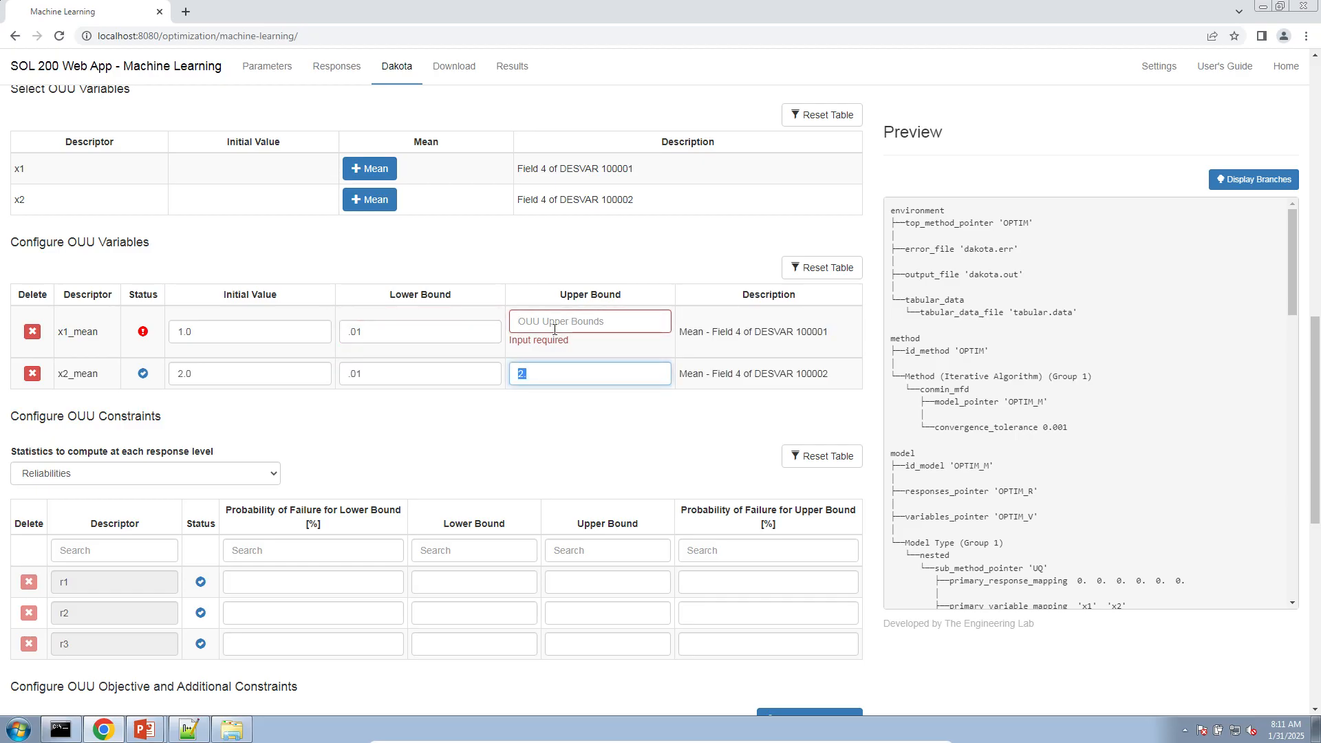
{"action": "left_click", "coordinate": [555, 323]}
{"action": "key", "text": "ctrl+v"}
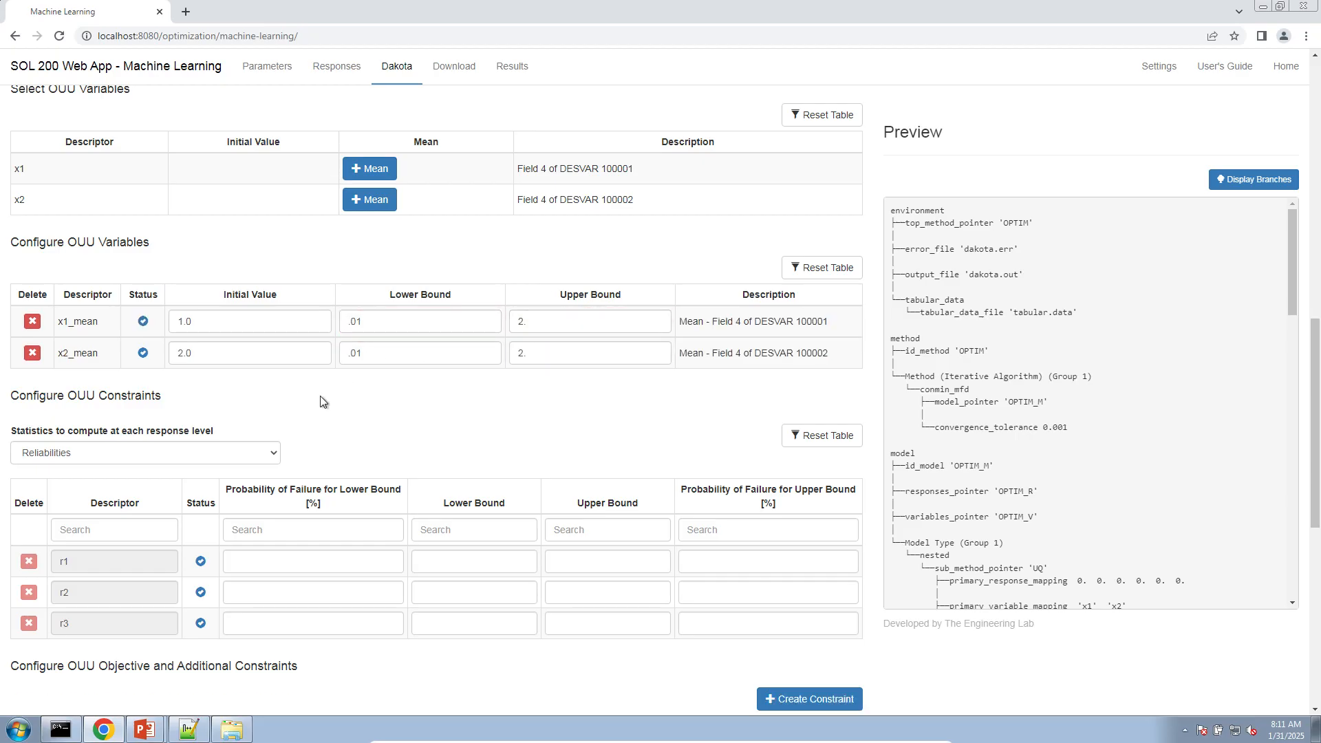
Step: Set the initial value of x1_mean to 8.3724E-1 and of x2_mean to 3.2830E-1
{"action": "left_click", "coordinate": [263, 322]}
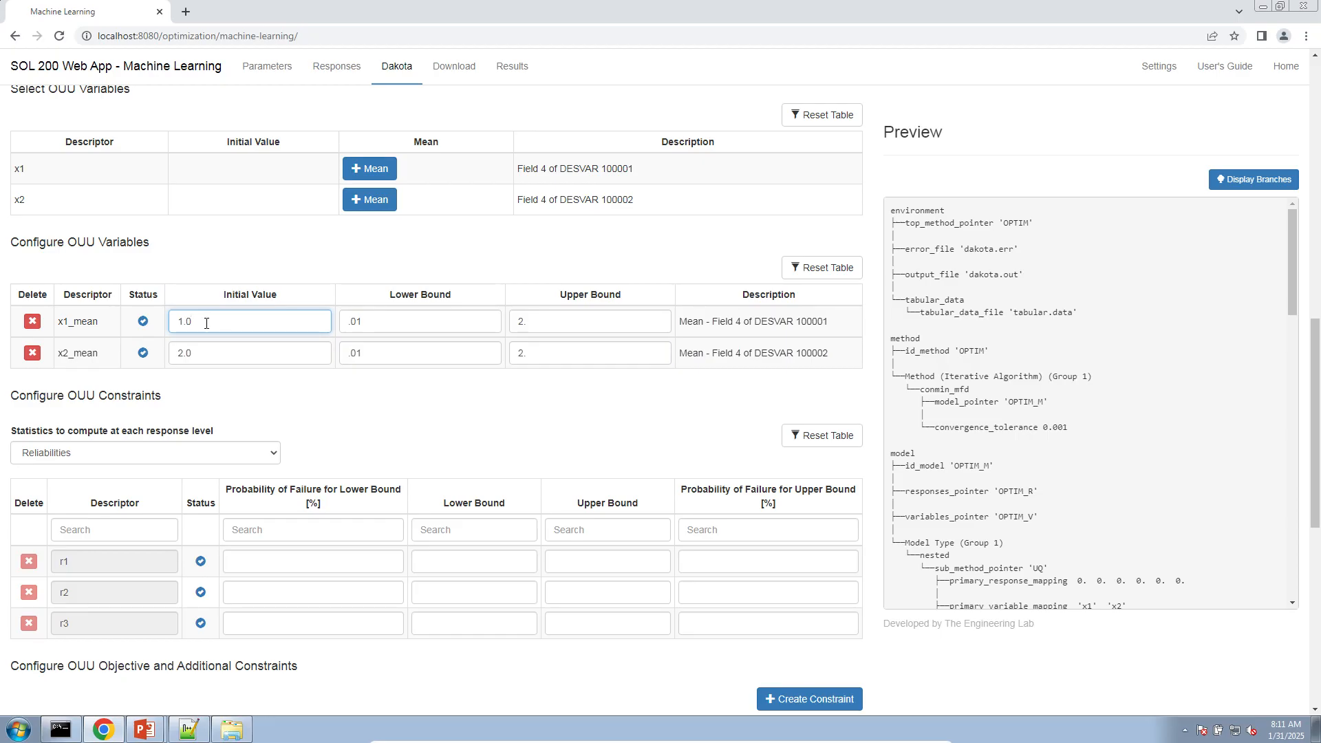
{"action": "left_click_drag", "start_coordinate": [207, 324], "coordinate": [78, 317]}
{"action": "type", "text": "8.372"}
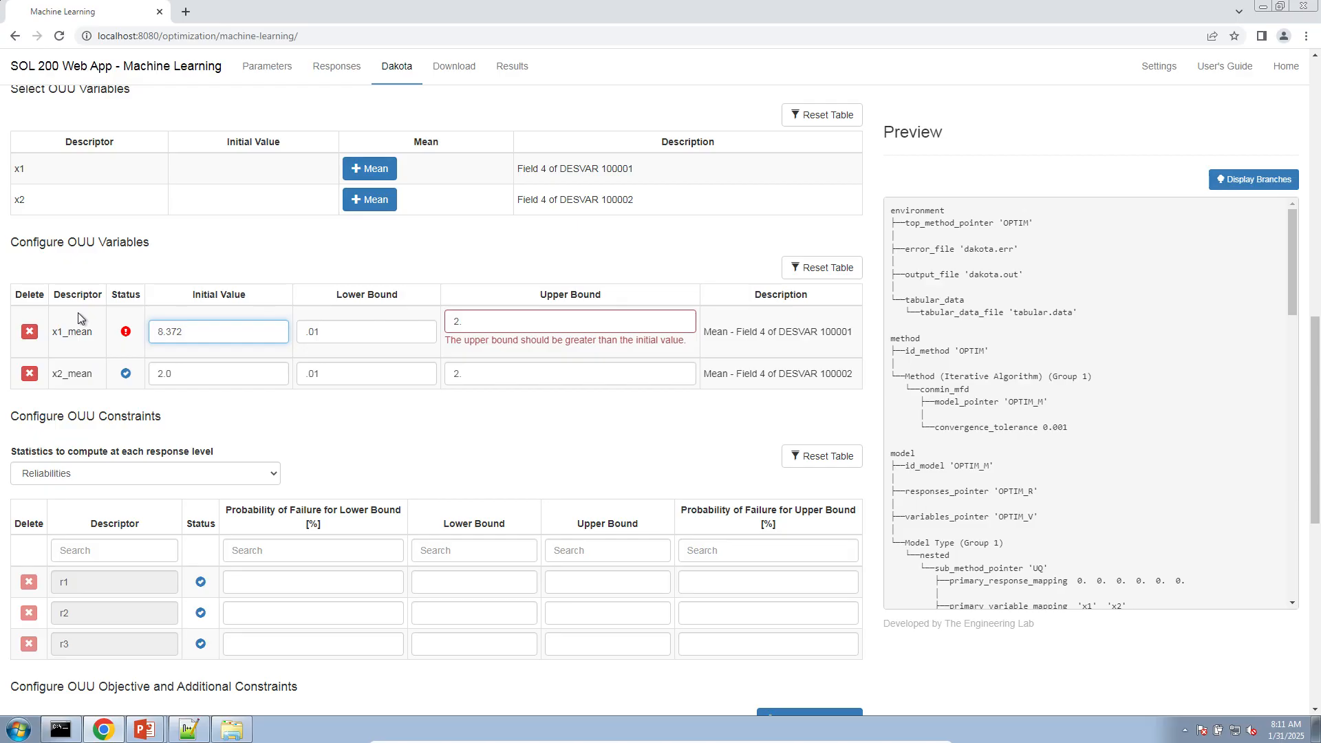
{"action": "type", "text": "4E-1"}
{"action": "key", "text": "Tab"}
{"action": "key", "text": "Tab"}
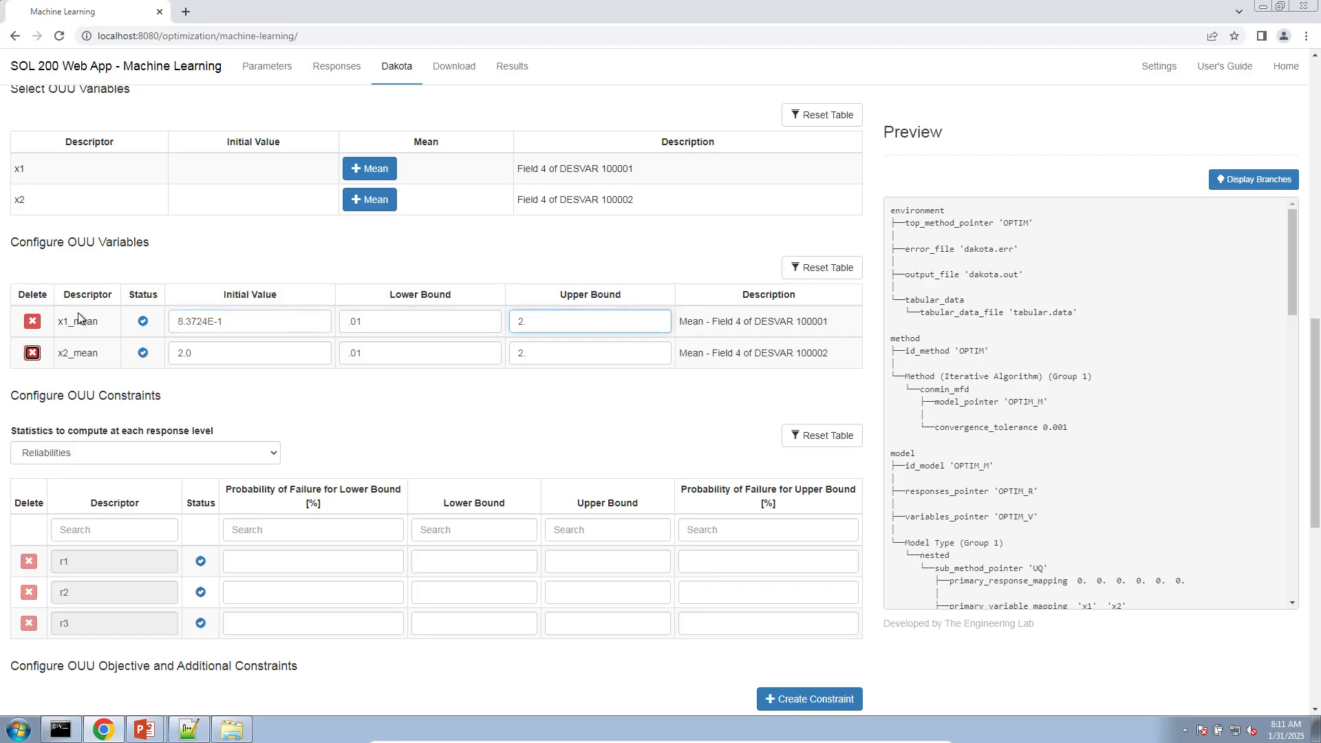
{"action": "key", "text": "Tab"}
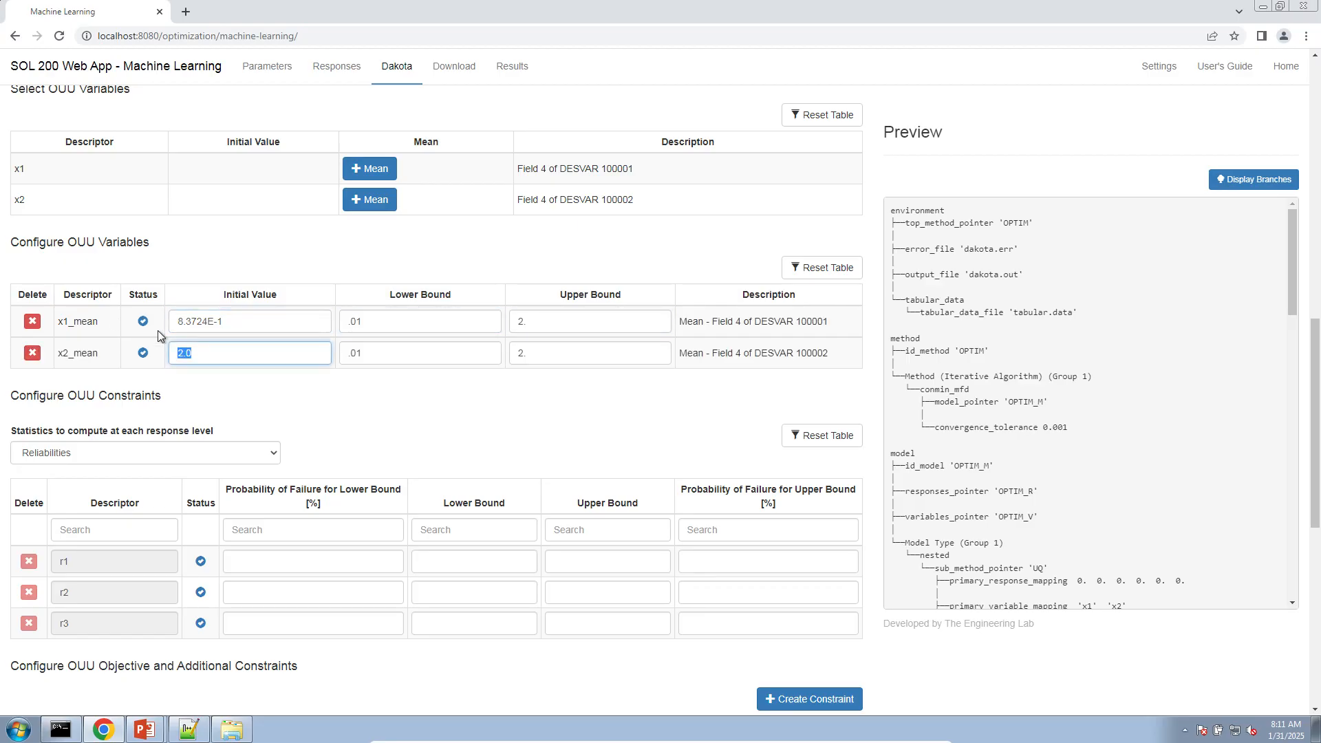
{"action": "type", "text": "3.28"}
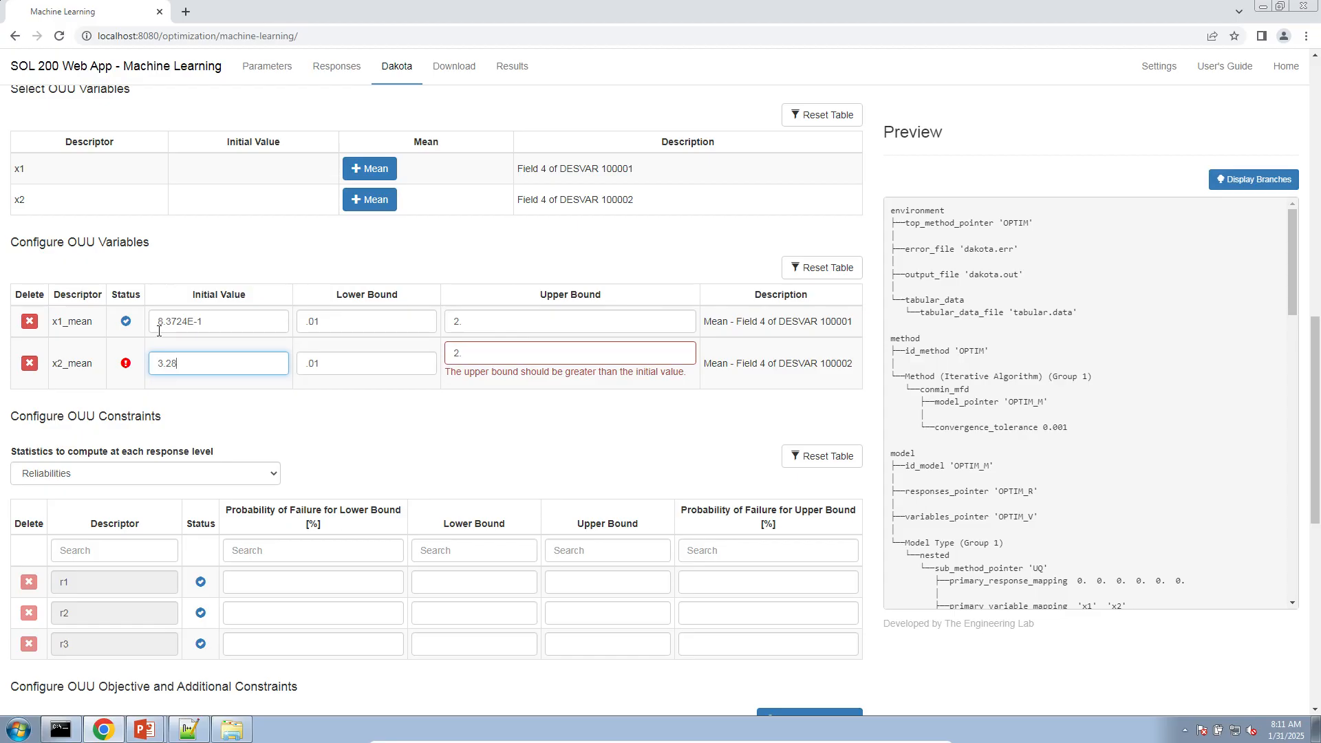
{"action": "type", "text": "30E-1"}
Step: Browse the Downloads folder and nastran_working_directory in Windows Explorer for the source of the initial values
{"action": "left_click", "coordinate": [144, 729]}
{"action": "left_click", "coordinate": [229, 730]}
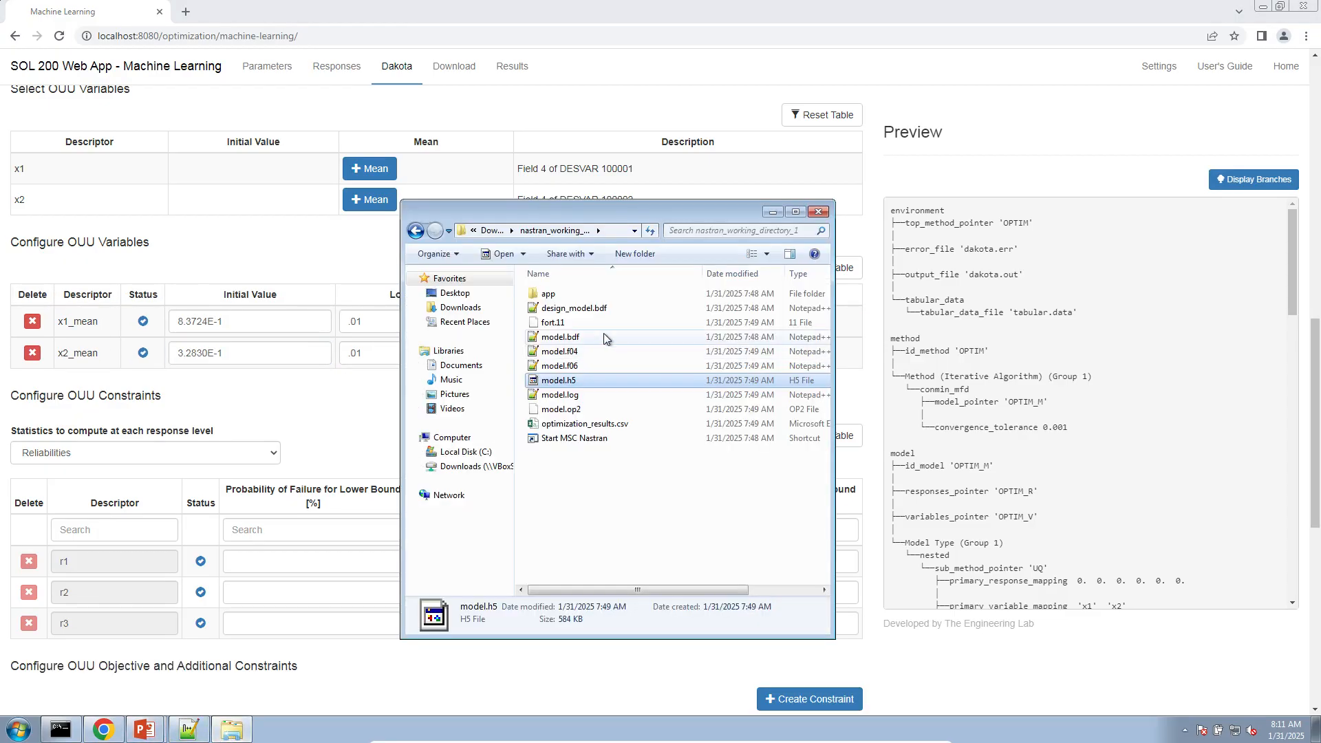
{"action": "left_click", "coordinate": [501, 232]}
{"action": "double_click", "coordinate": [559, 309]}
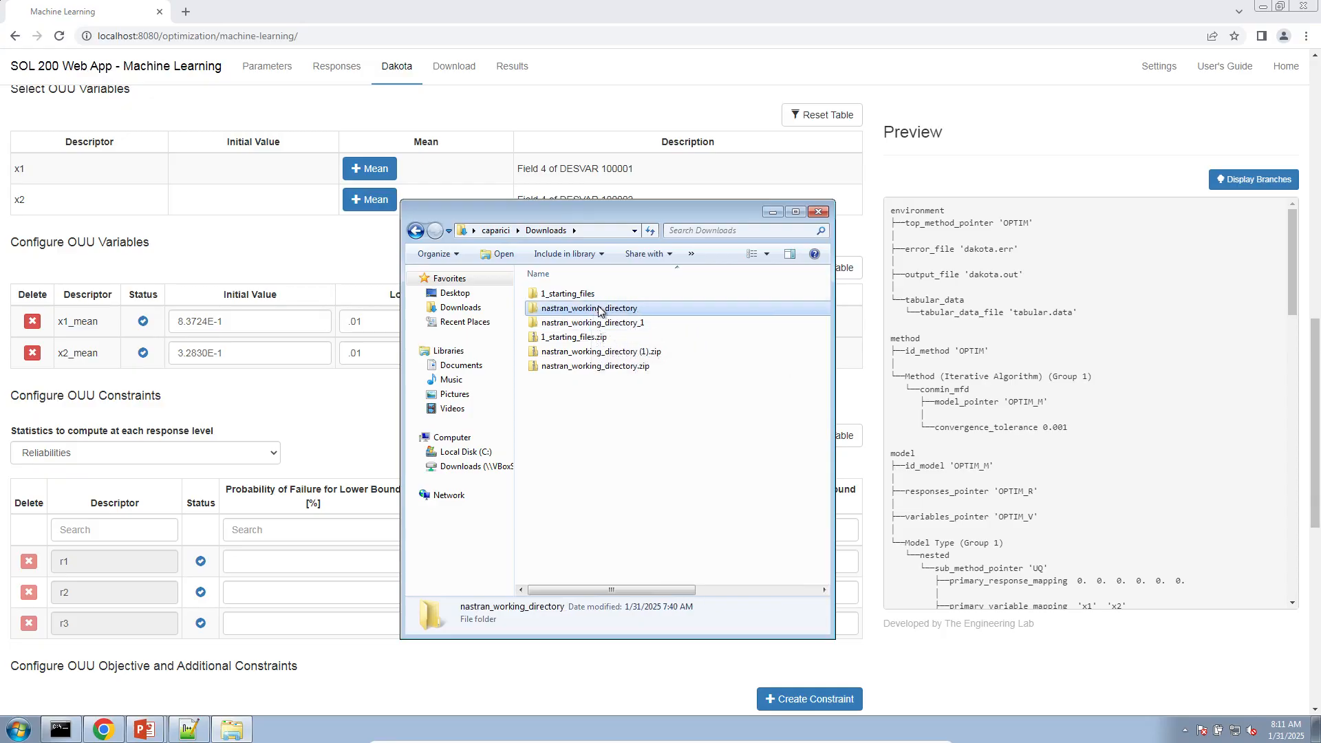
{"action": "left_click", "coordinate": [494, 233]}
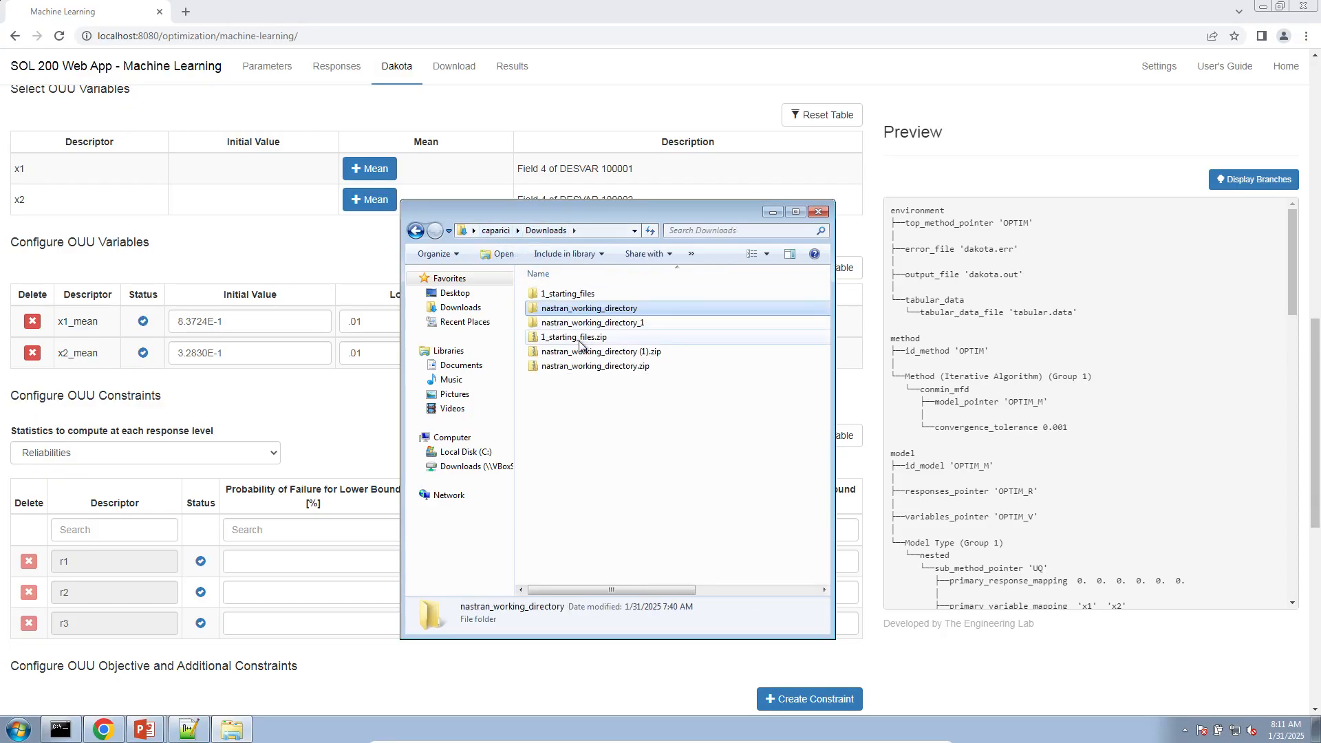
Step: Switch to the part 2 workshop presentation in PowerPoint and look through its slides for the OUU starting point
{"action": "left_click", "coordinate": [144, 729]}
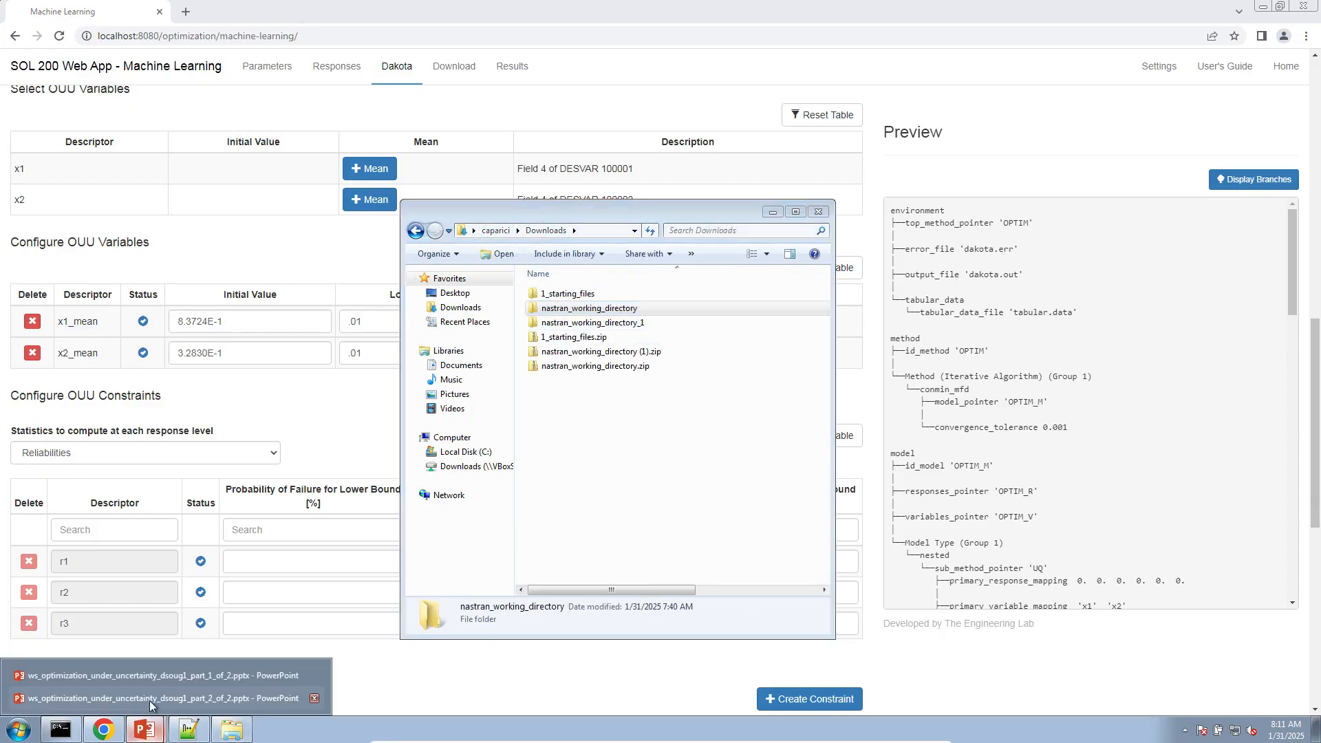
{"action": "left_click", "coordinate": [150, 699]}
{"action": "left_click_drag", "start_coordinate": [682, 14], "coordinate": [1318, 204]}
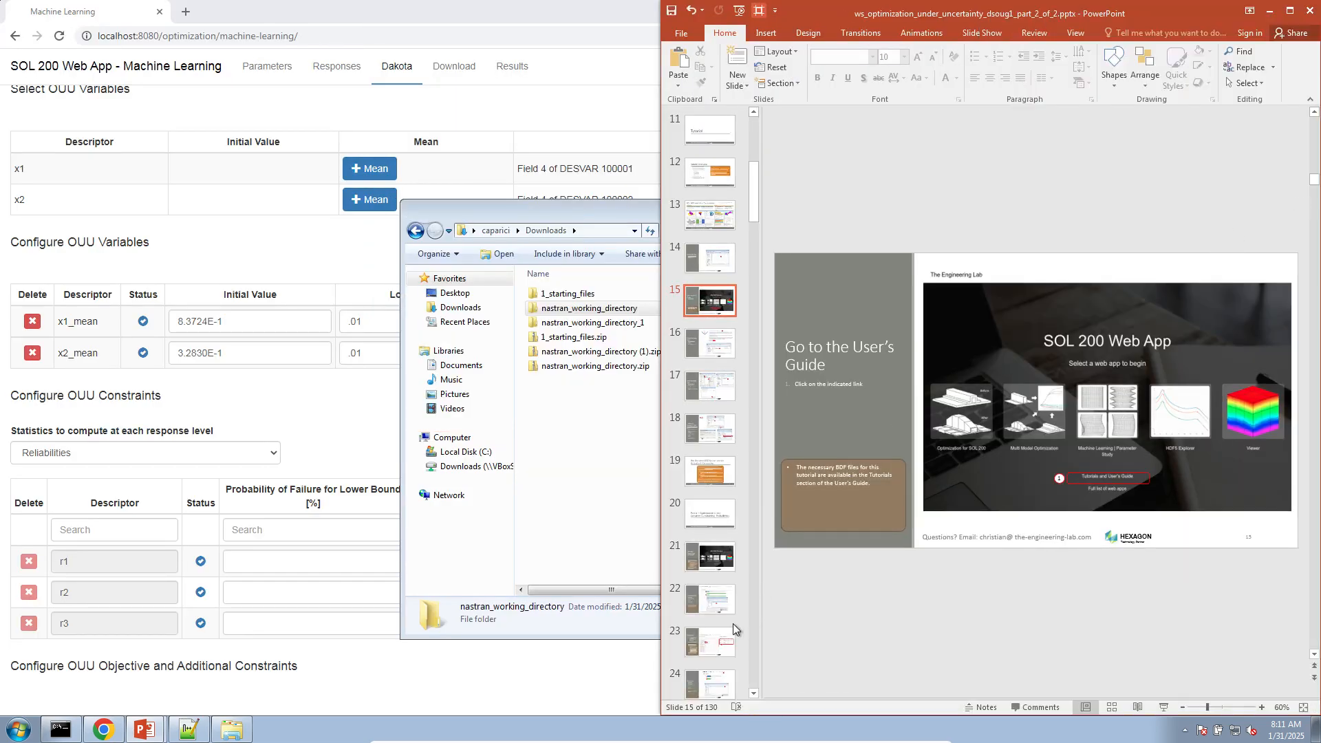
{"action": "scroll", "coordinate": [732, 623], "scroll_direction": "down", "scroll_amount": 13}
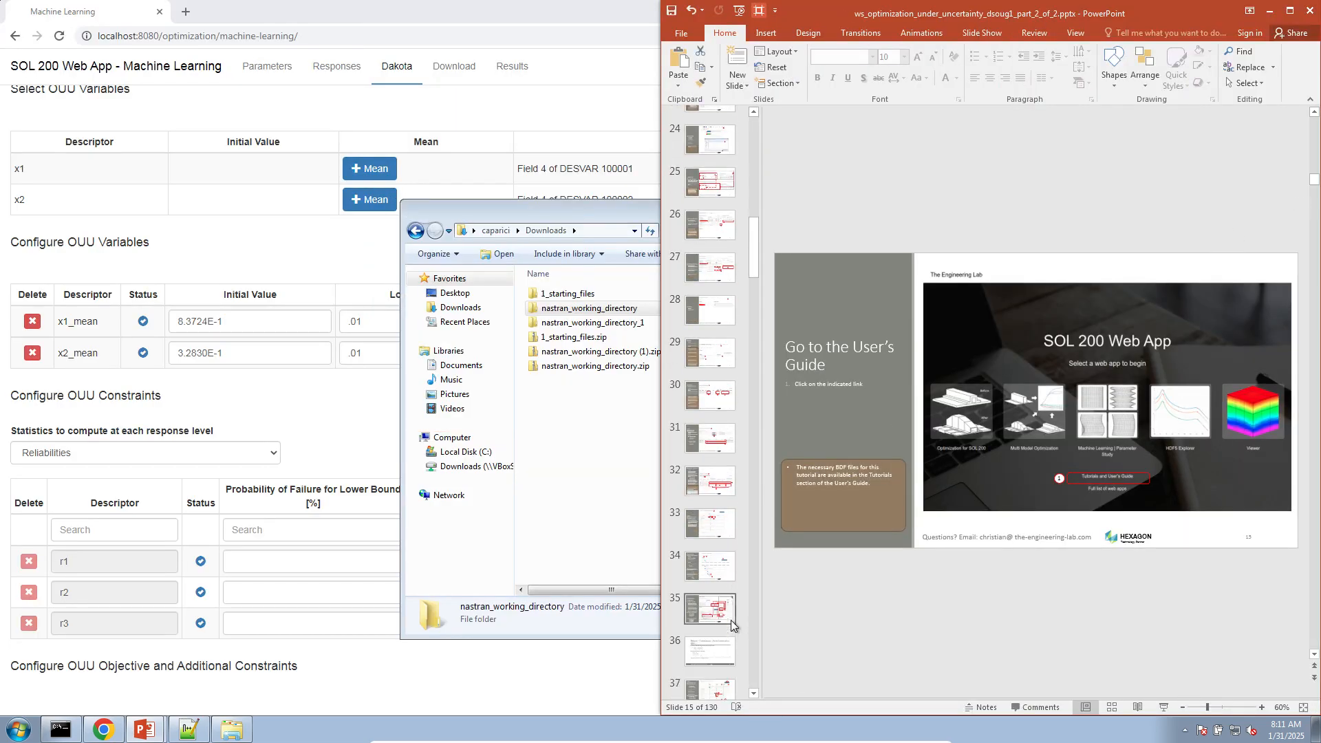
{"action": "scroll", "coordinate": [730, 620], "scroll_direction": "down", "scroll_amount": 6}
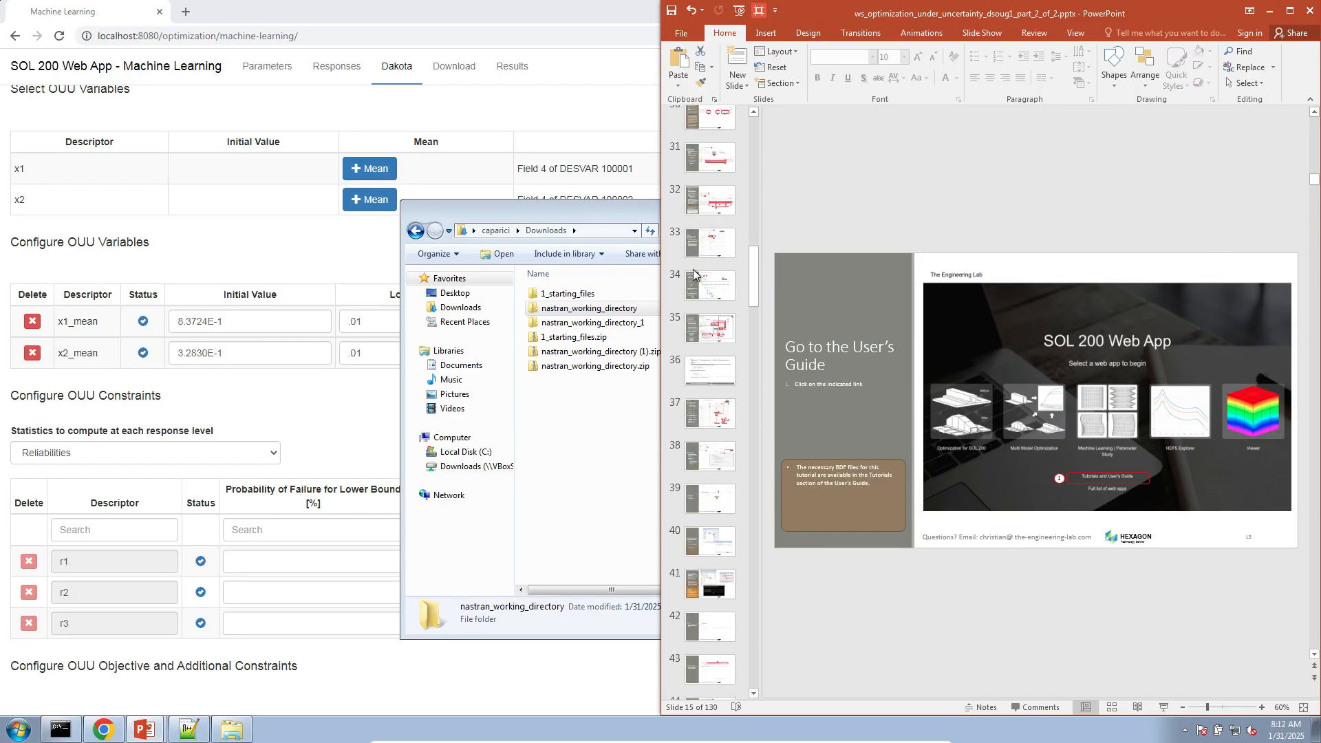
{"action": "scroll", "coordinate": [693, 274], "scroll_direction": "up", "scroll_amount": 2}
Step: Switch to the part 1 presentation and examine the slide "Determine a starting point for the OUU"
{"action": "left_click", "coordinate": [148, 730]}
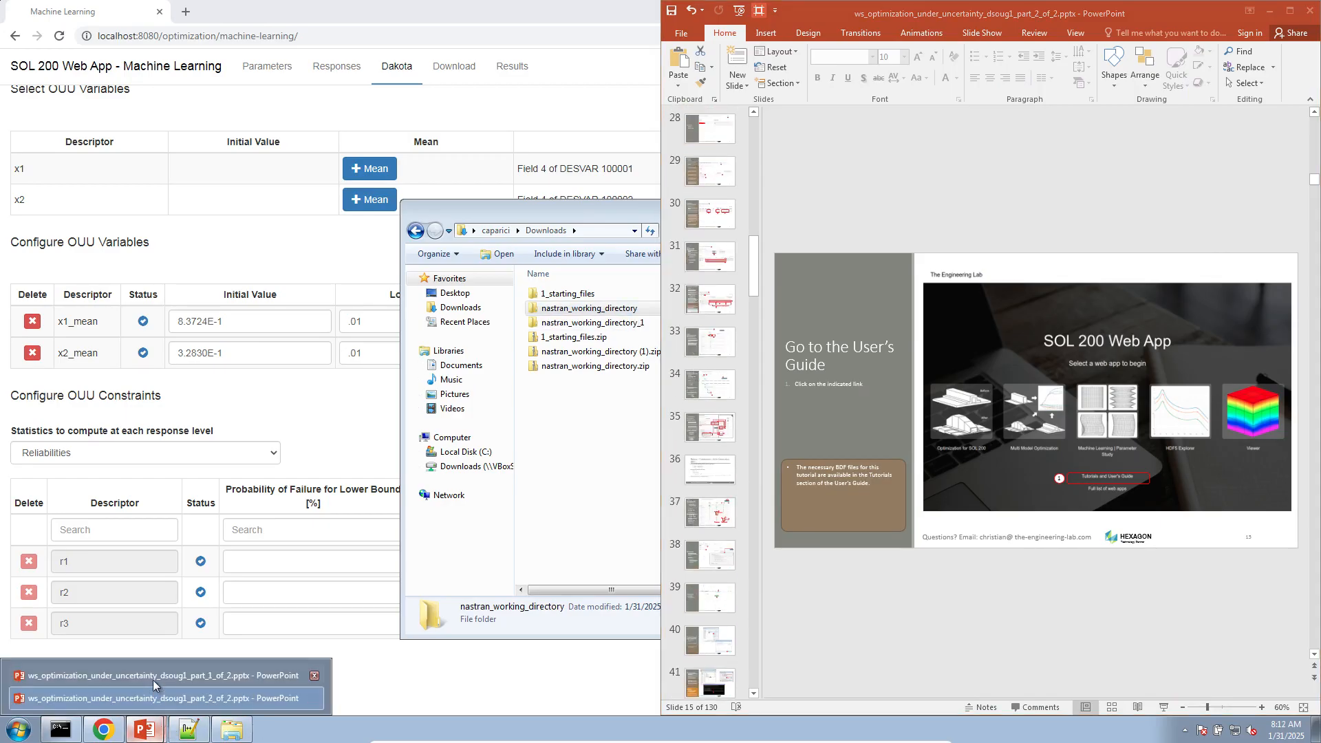
{"action": "left_click", "coordinate": [153, 676]}
{"action": "scroll", "coordinate": [147, 339], "scroll_direction": "up", "scroll_amount": 3}
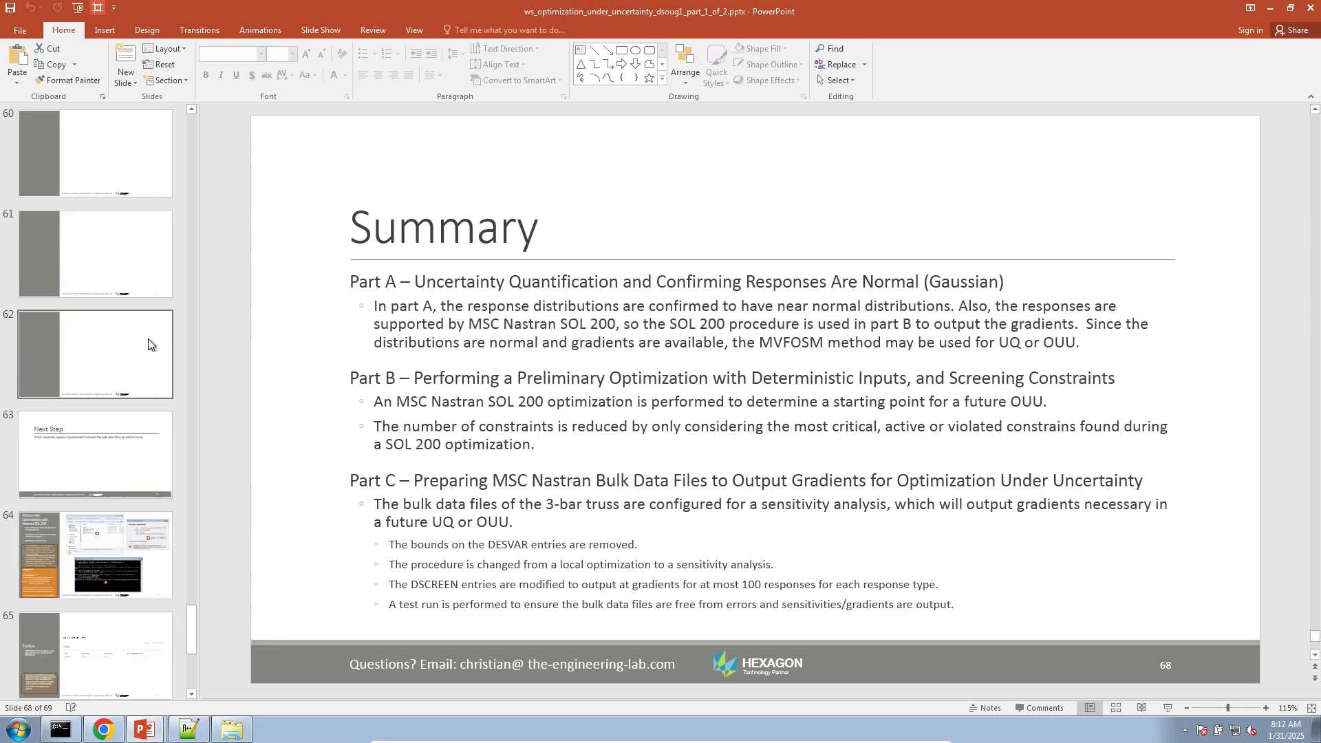
{"action": "scroll", "coordinate": [148, 338], "scroll_direction": "up", "scroll_amount": 9}
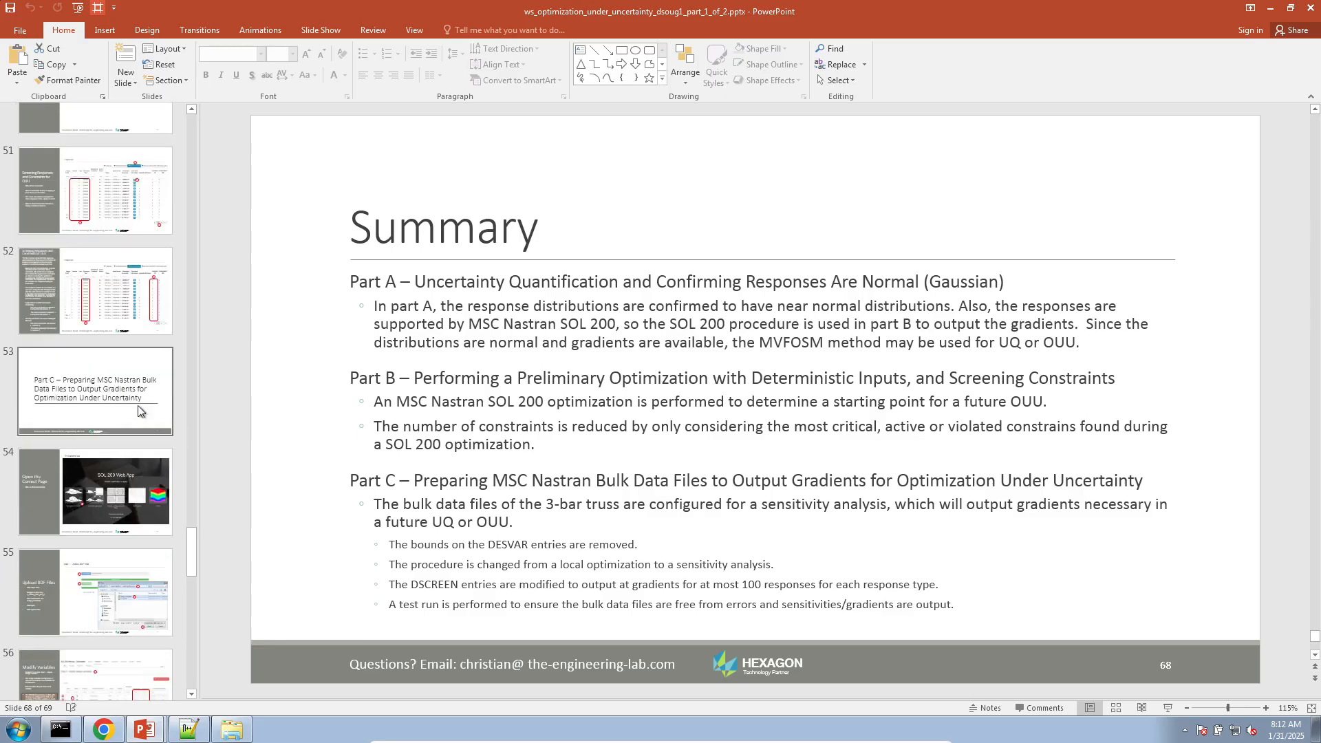
{"action": "scroll", "coordinate": [137, 410], "scroll_direction": "up", "scroll_amount": 6}
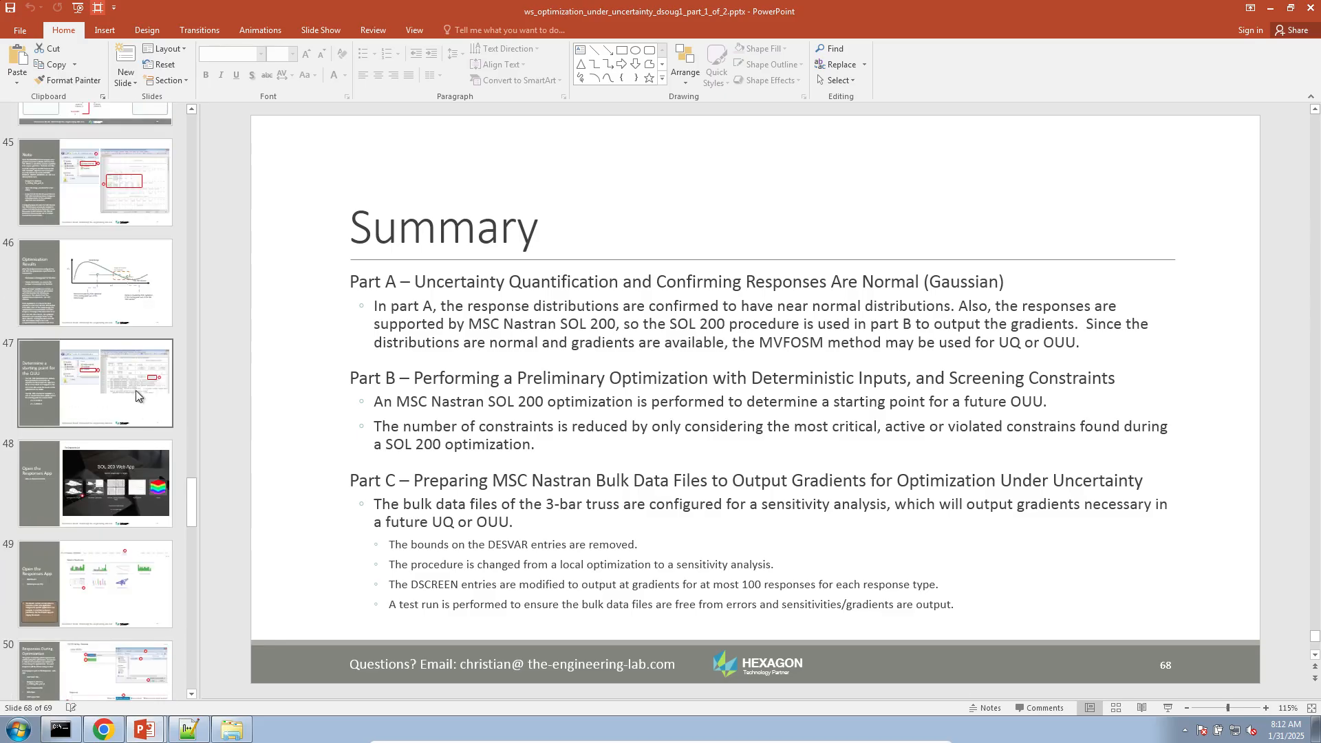
{"action": "left_click", "coordinate": [136, 392]}
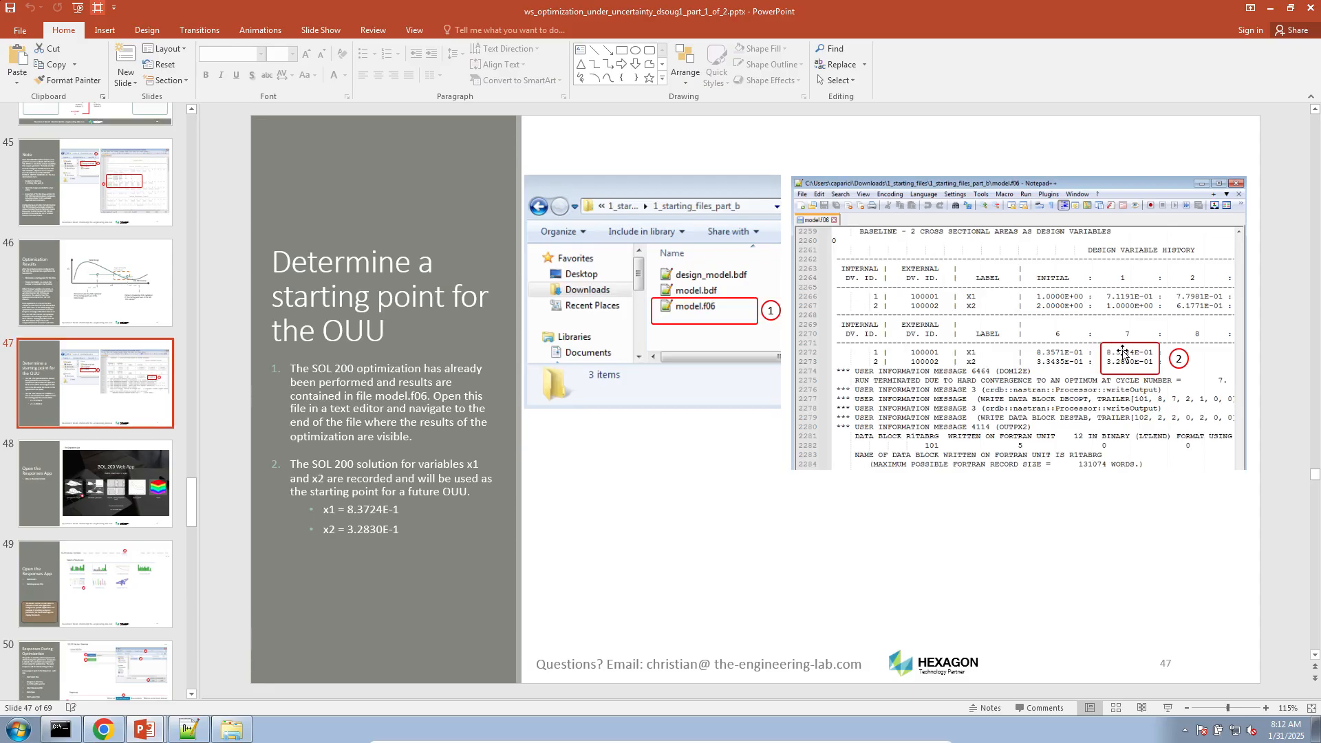
{"action": "left_click", "coordinate": [1141, 358]}
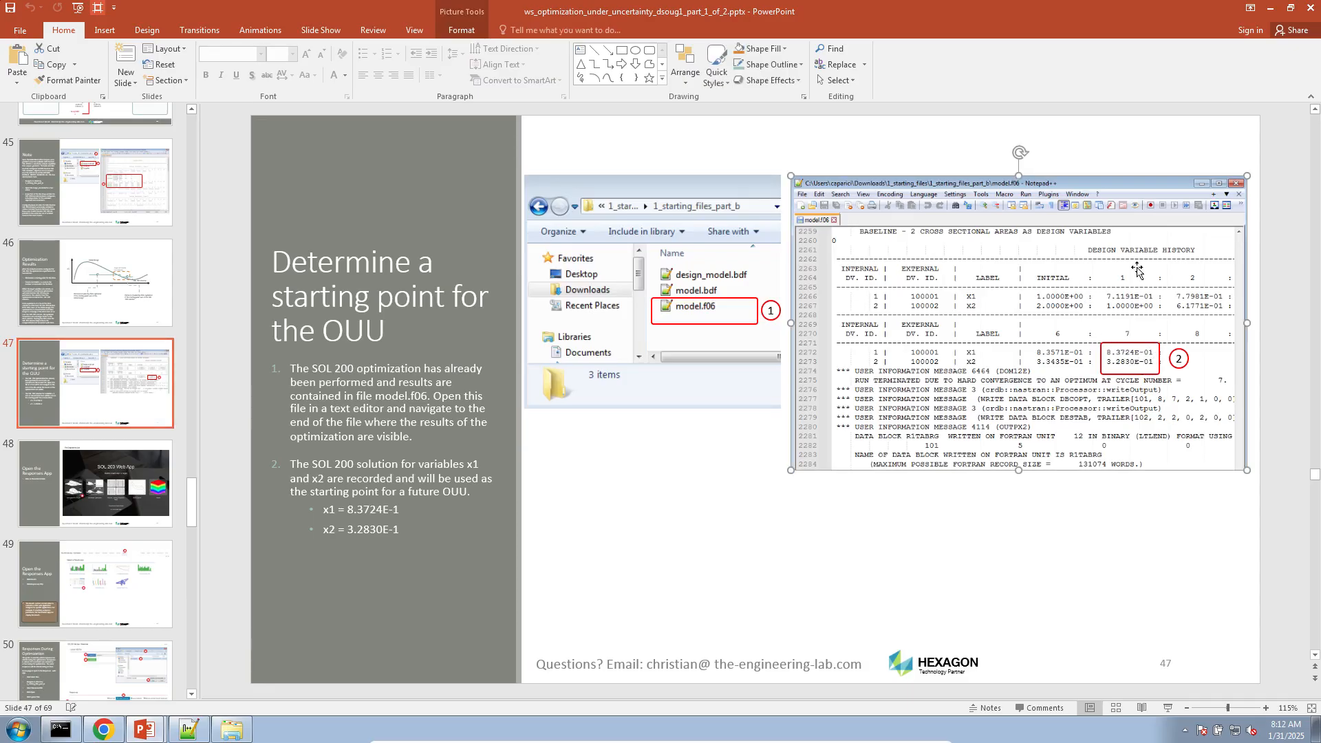
{"action": "left_click", "coordinate": [1178, 358]}
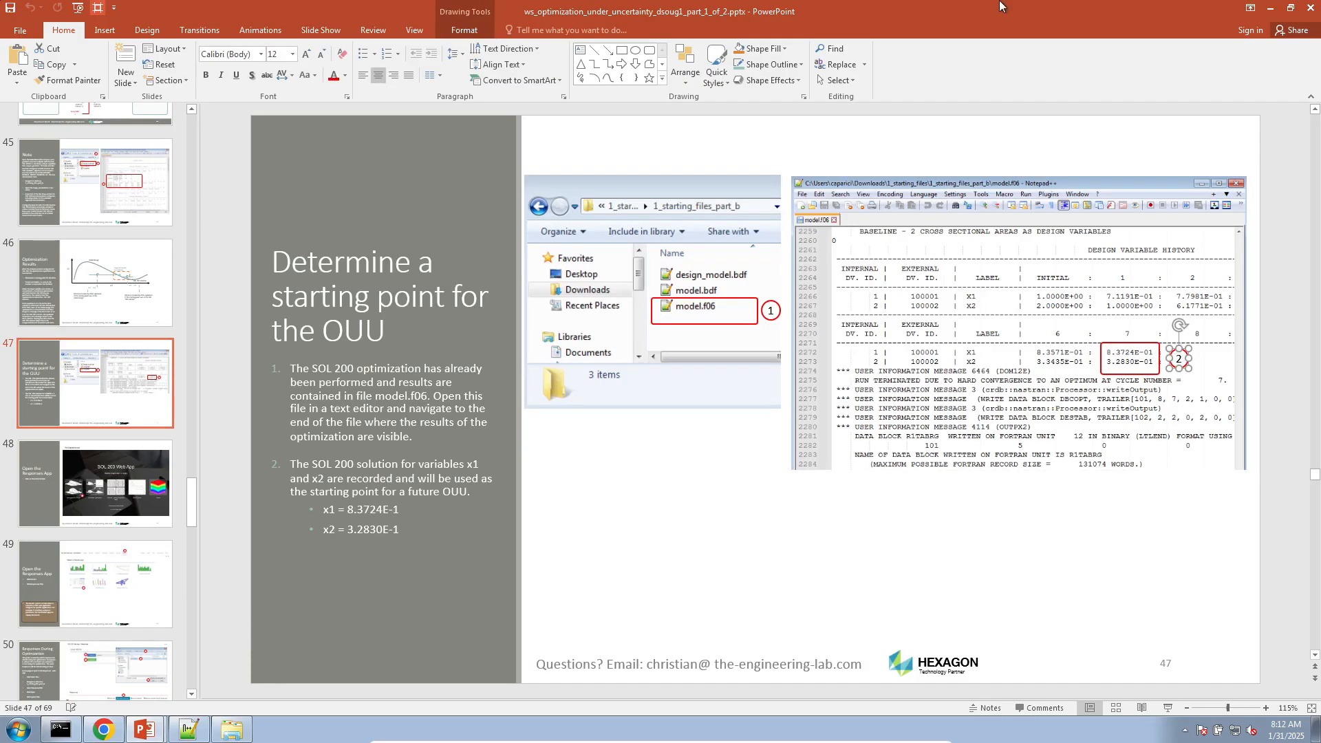
Step: Compare the magnified x1 and x2 solution on the slide with the initial values in the web app, and return to the web app
{"action": "double_click", "coordinate": [1001, 6]}
{"action": "double_click", "coordinate": [509, 22]}
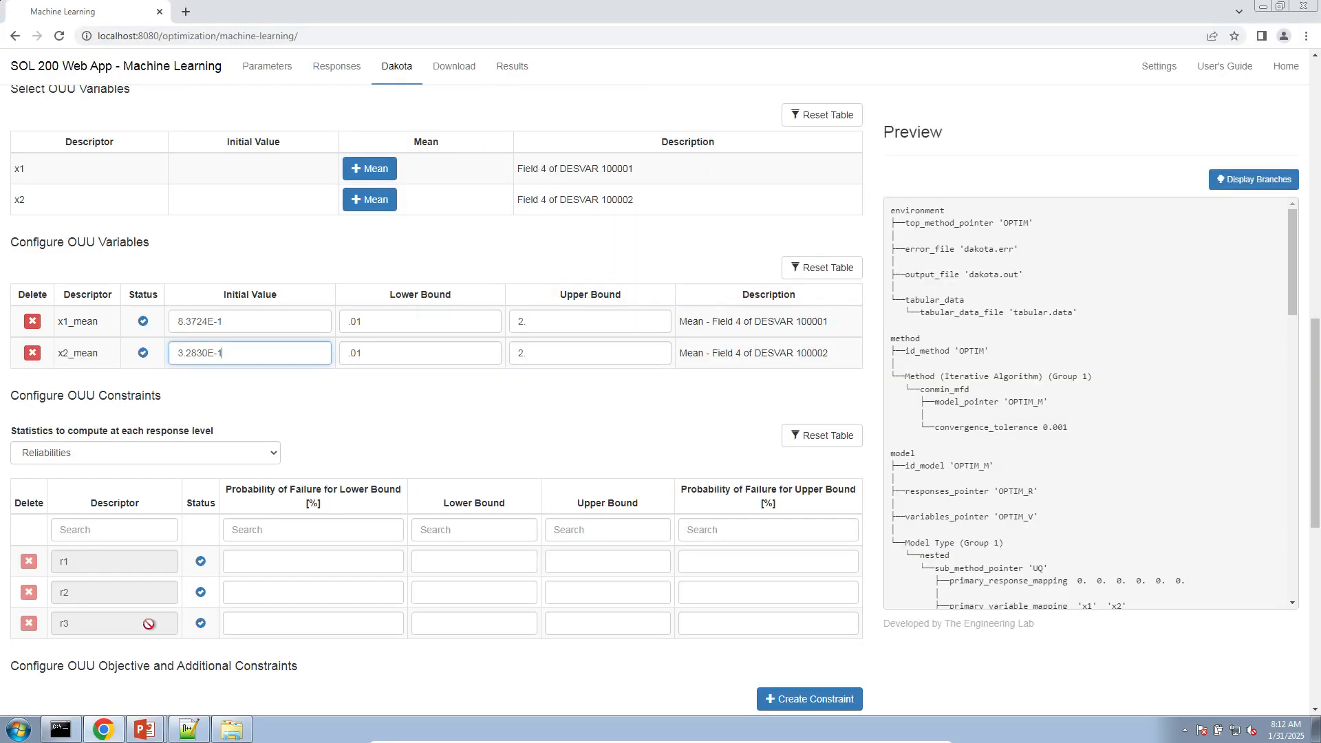
{"action": "left_click", "coordinate": [144, 729]}
{"action": "left_click", "coordinate": [103, 671]}
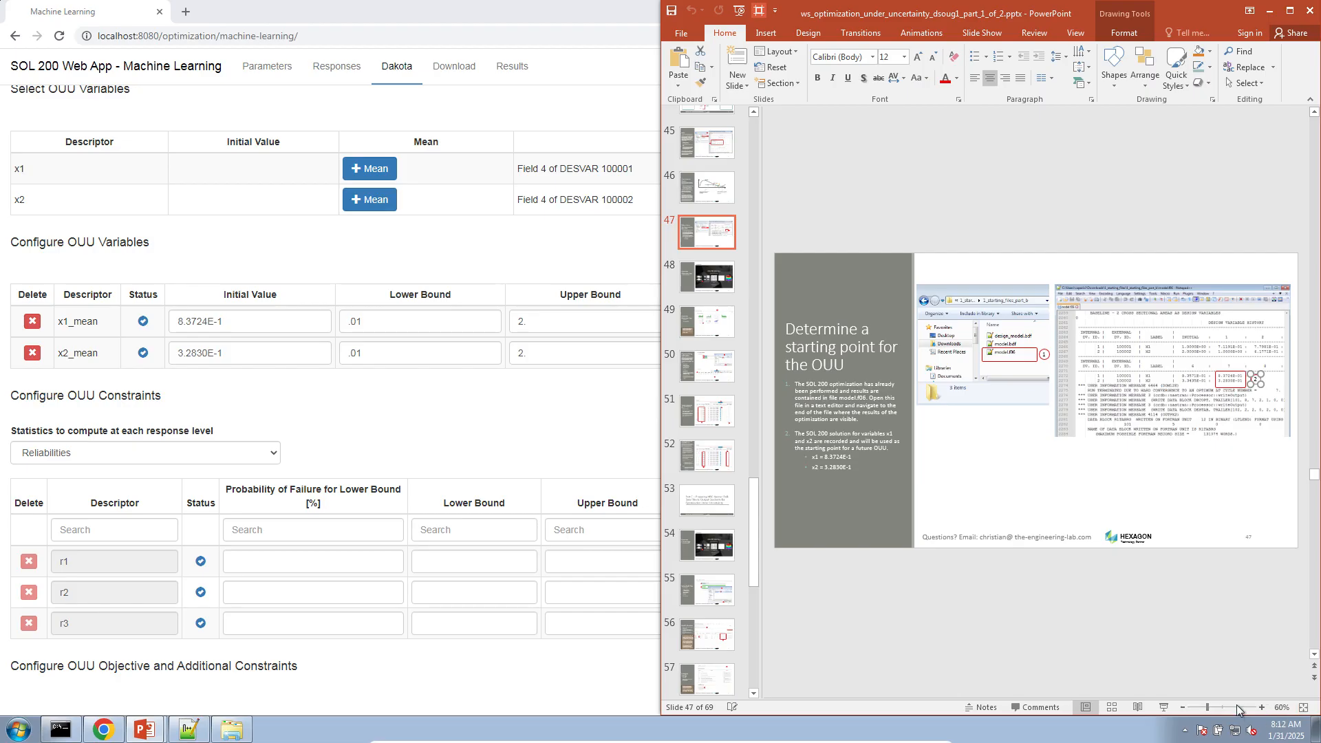
{"action": "left_click_drag", "start_coordinate": [1238, 709], "coordinate": [1248, 710]}
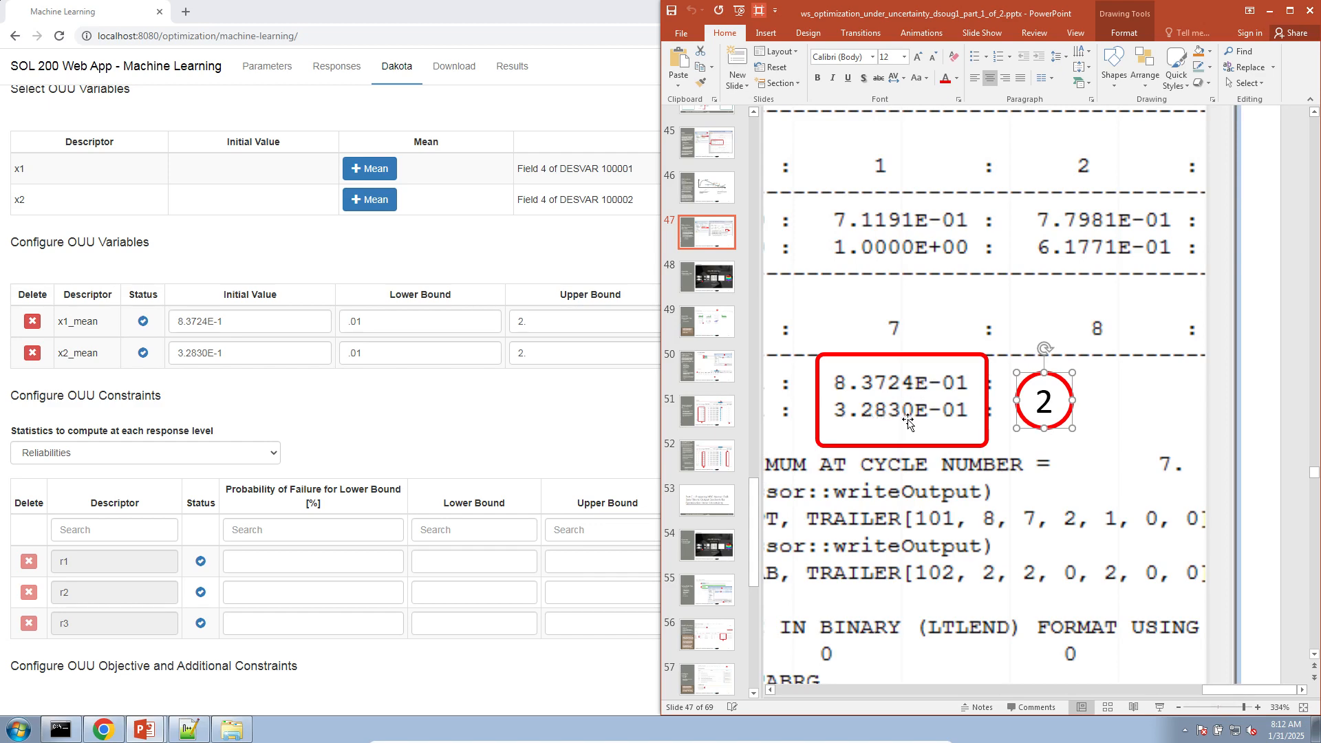
{"action": "left_click", "coordinate": [325, 377]}
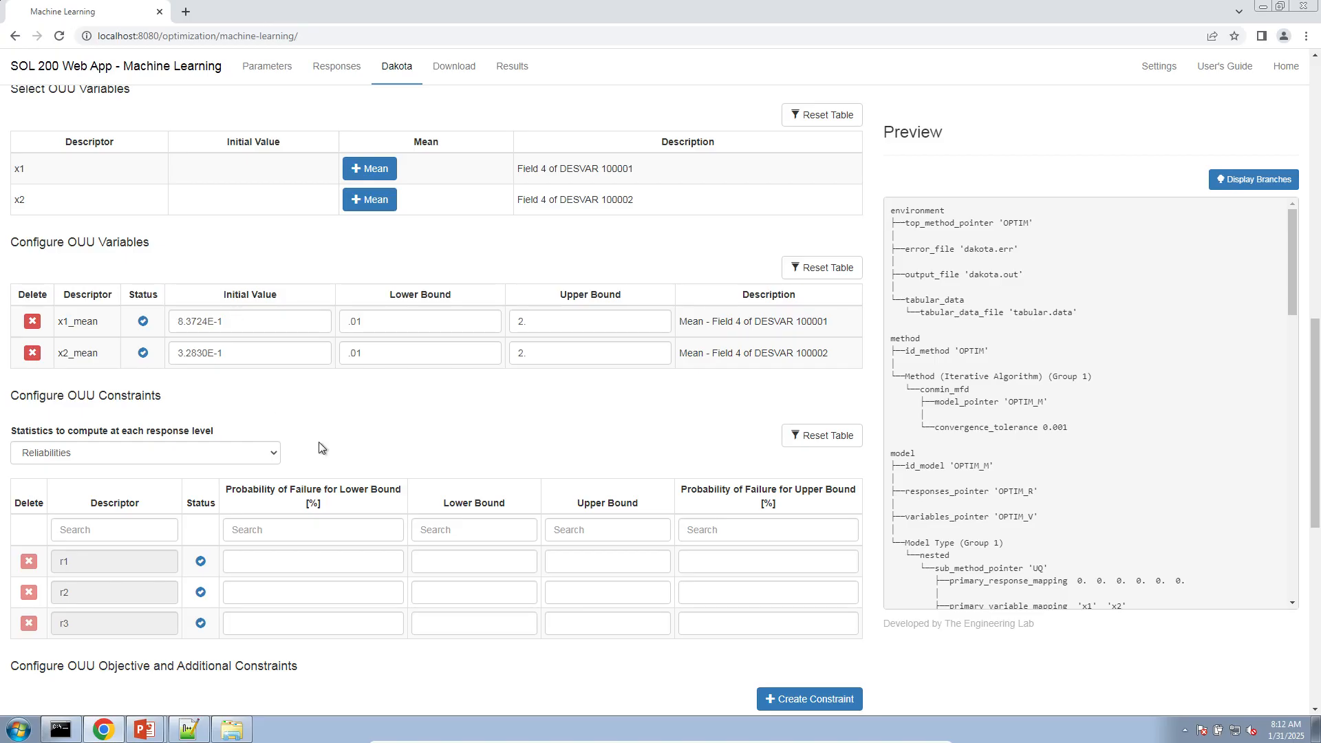
Step: In the OUU constraints table, set r2's lower bound to -14250 and its upper bound to 19000
{"action": "scroll", "coordinate": [332, 428], "scroll_direction": "down", "scroll_amount": 1}
{"action": "scroll", "coordinate": [332, 428], "scroll_direction": "down", "scroll_amount": 3}
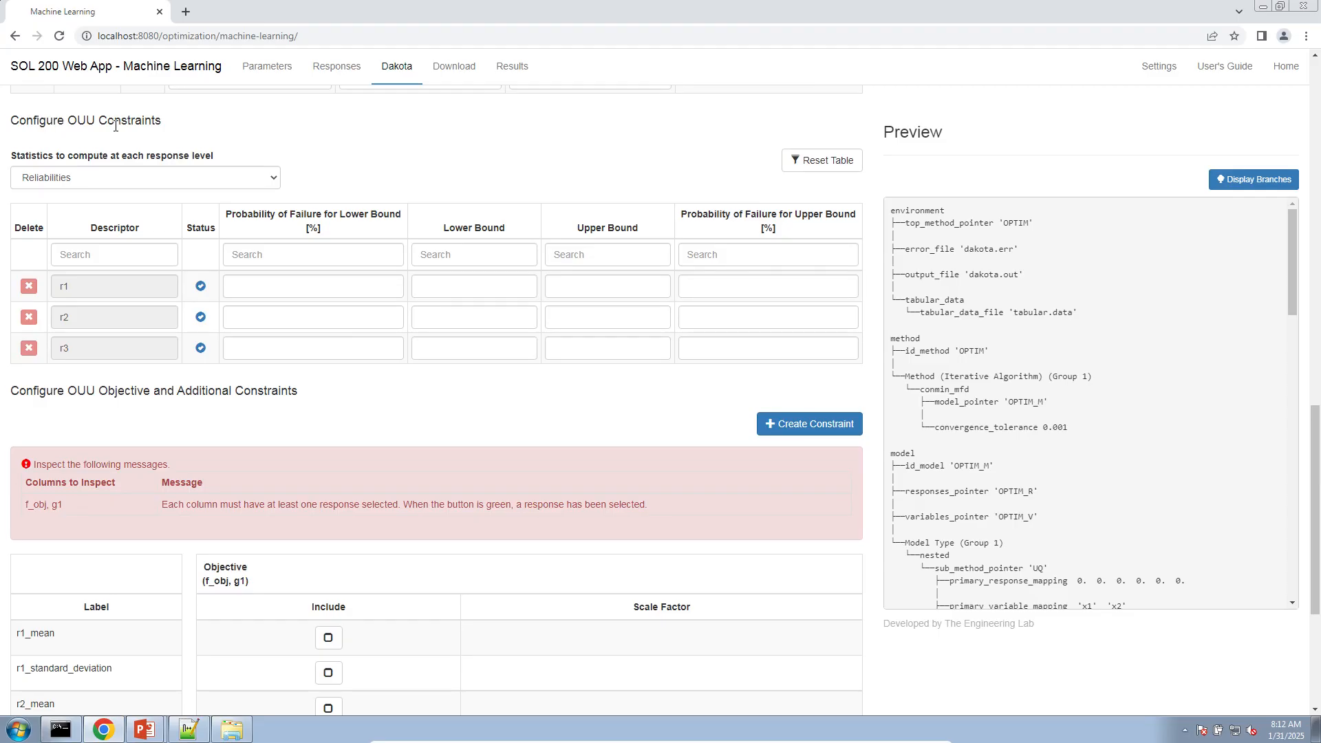
{"action": "left_click", "coordinate": [450, 316]}
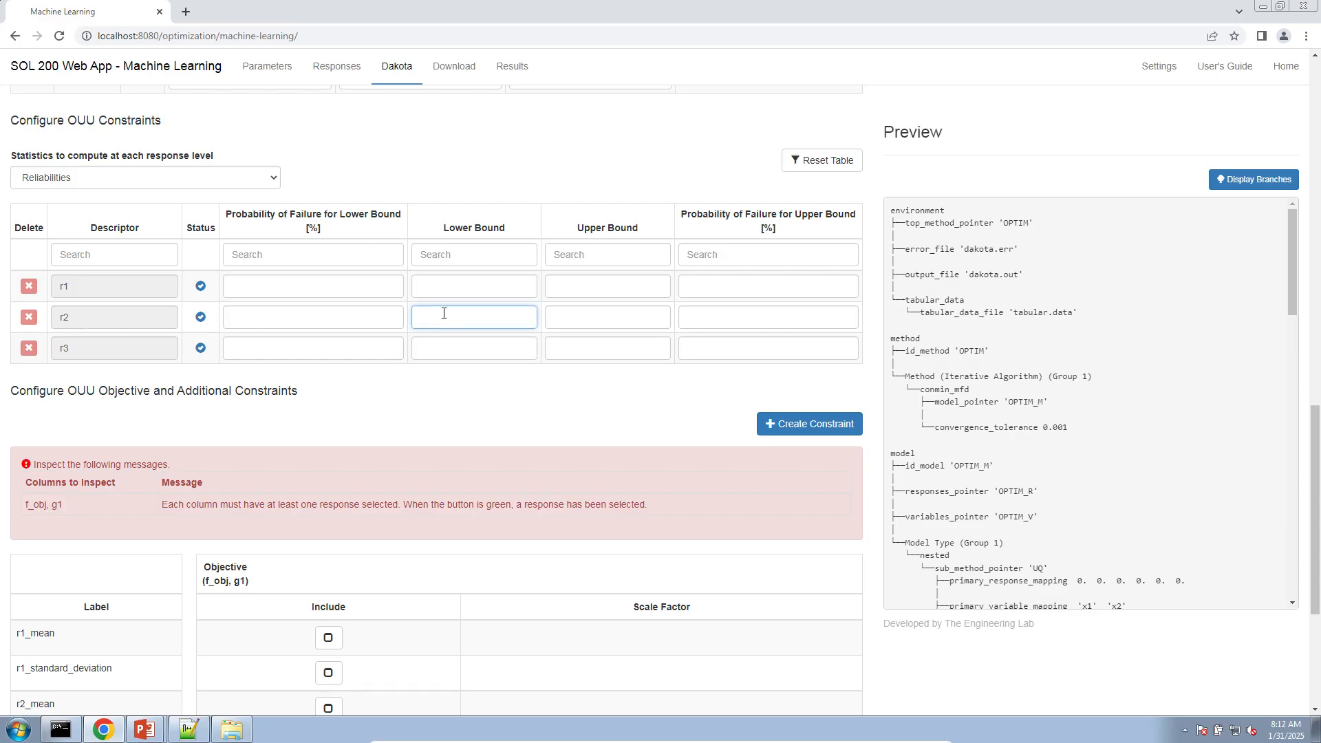
{"action": "type", "text": "-142"}
{"action": "type", "text": "80"}
{"action": "key", "text": "Tab"}
{"action": "type", "text": "19000"}
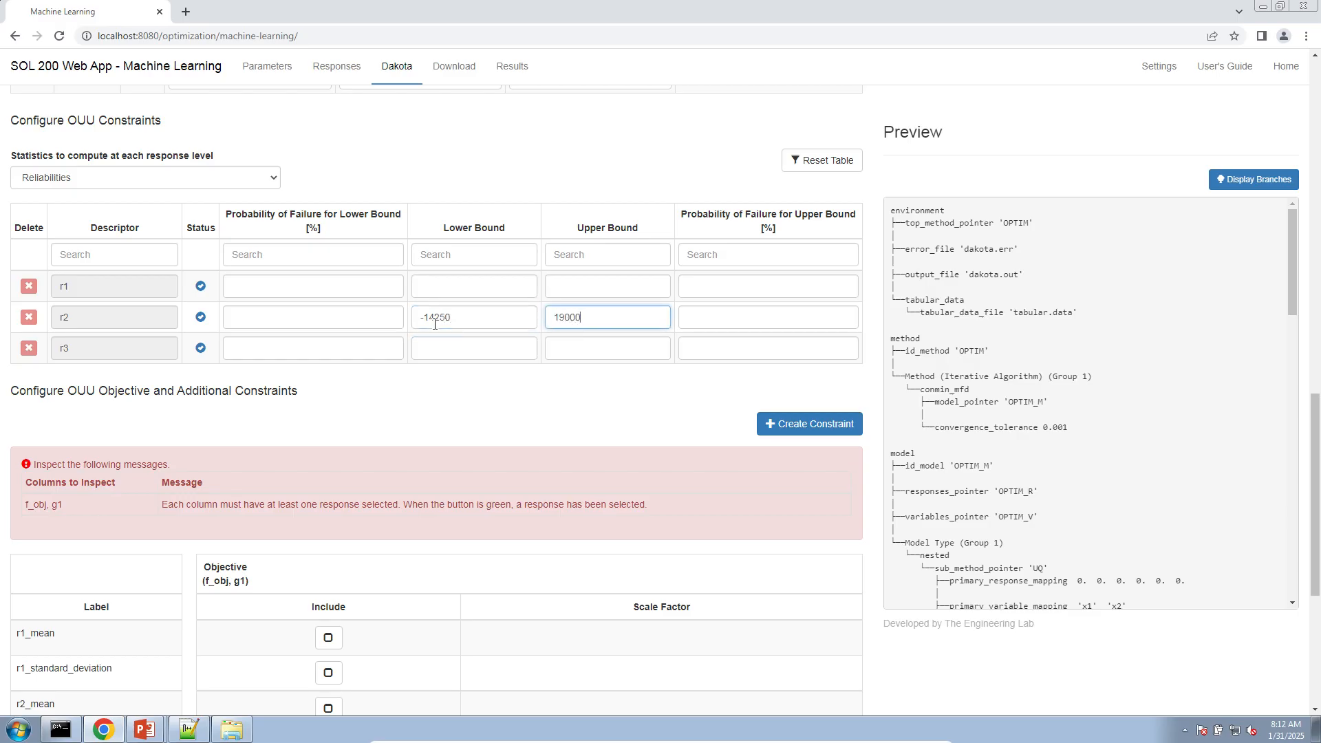
Step: Copy r2's lower bound -14250 and upper bound 19000 into the matching bounds of r3
{"action": "double_click", "coordinate": [443, 323]}
{"action": "key", "text": "ctrl+a"}
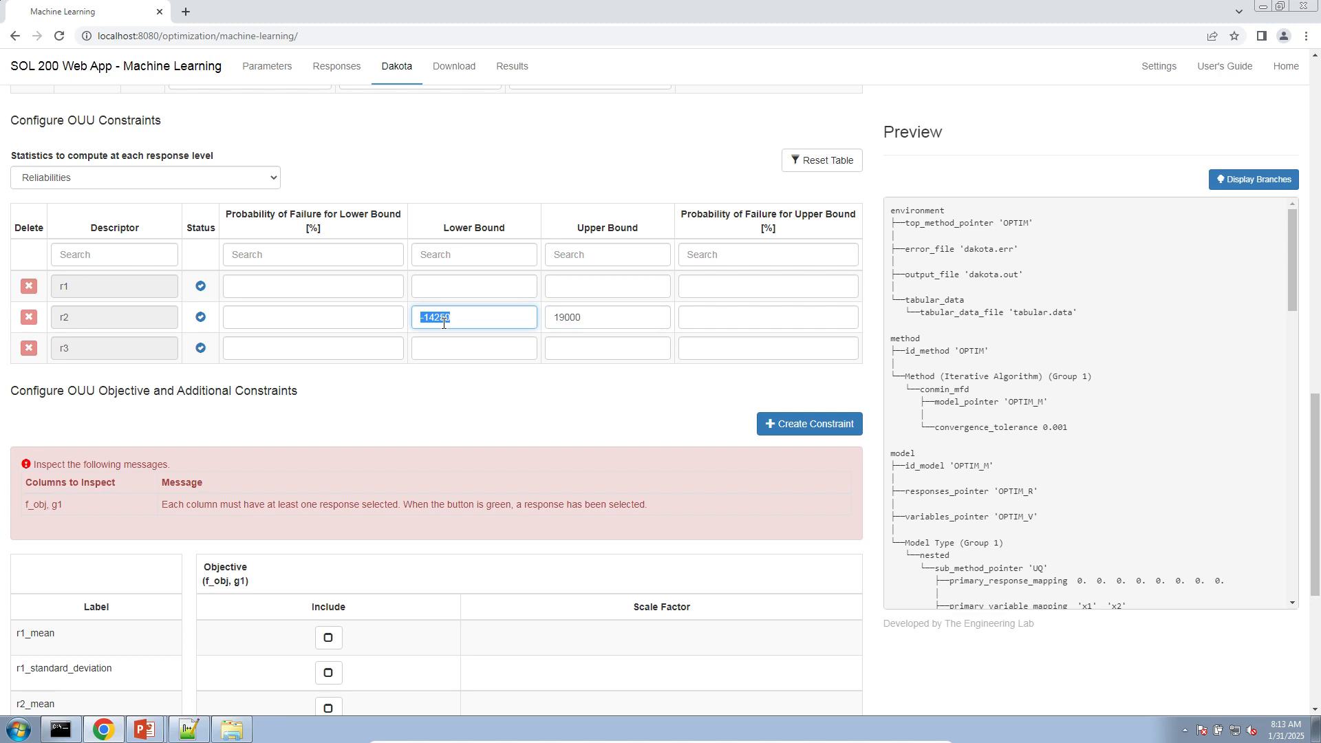
{"action": "key", "text": "ctrl+c"}
{"action": "left_click", "coordinate": [444, 344]}
{"action": "key", "text": "ctrl+v"}
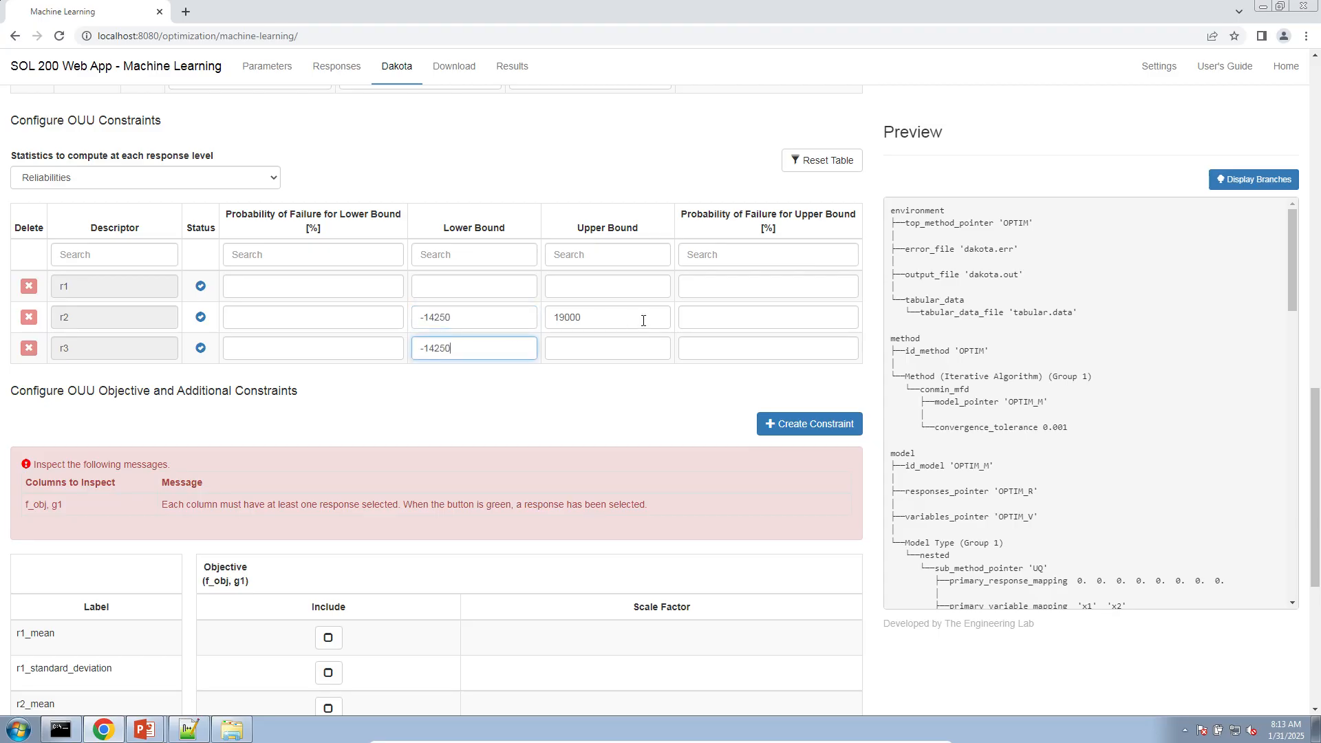
{"action": "double_click", "coordinate": [630, 319]}
{"action": "left_click", "coordinate": [613, 342]}
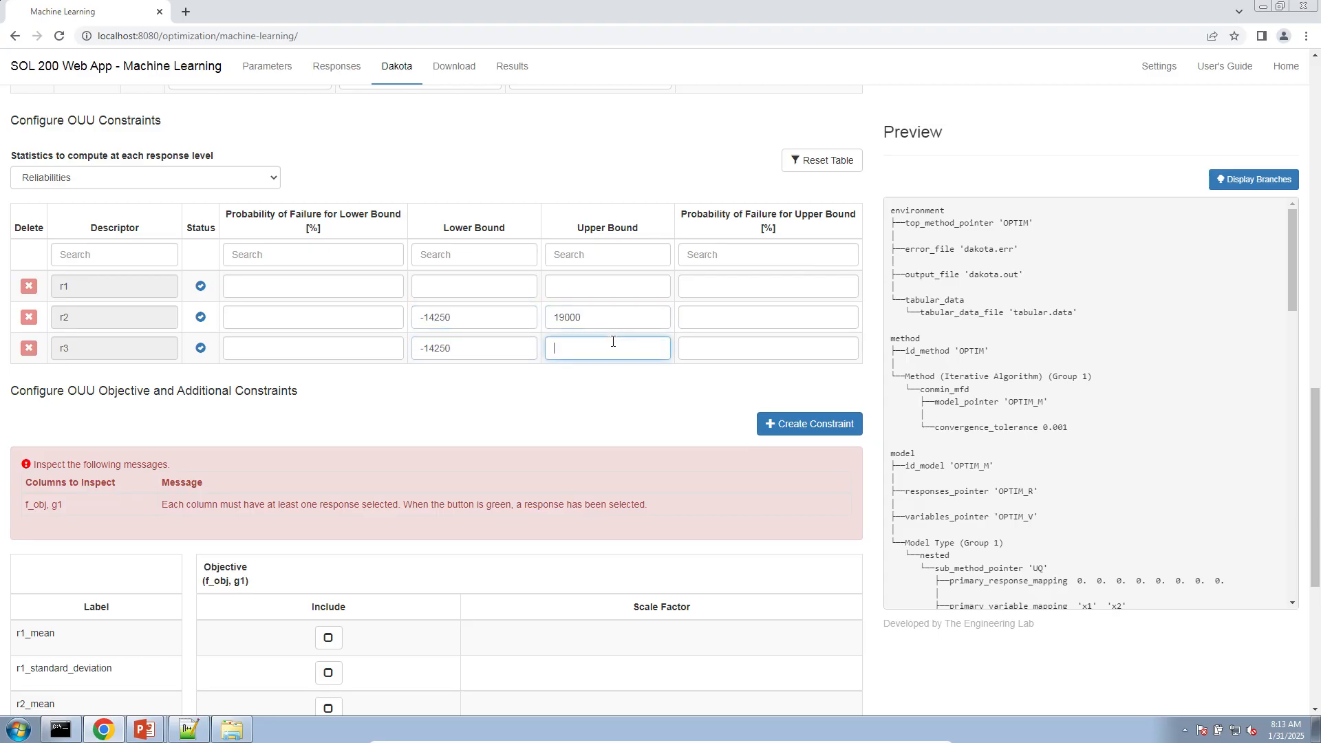
{"action": "key", "text": "ctrl+v"}
{"action": "left_click", "coordinate": [517, 184]}
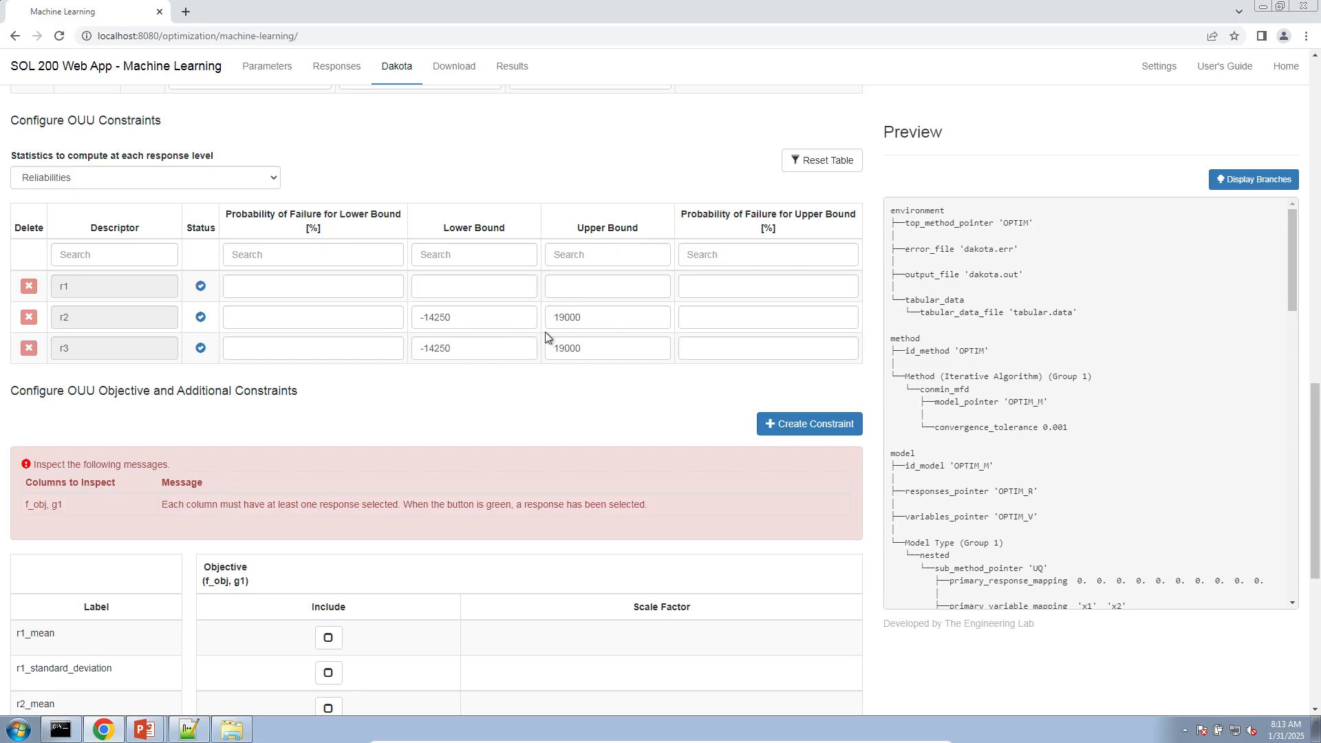
Step: Switch to Notepad++ and write the general probability expression "P(a < X < b)" followed by a blank line
{"action": "scroll", "coordinate": [412, 447], "scroll_direction": "down", "scroll_amount": 2}
{"action": "scroll", "coordinate": [410, 447], "scroll_direction": "down", "scroll_amount": 1}
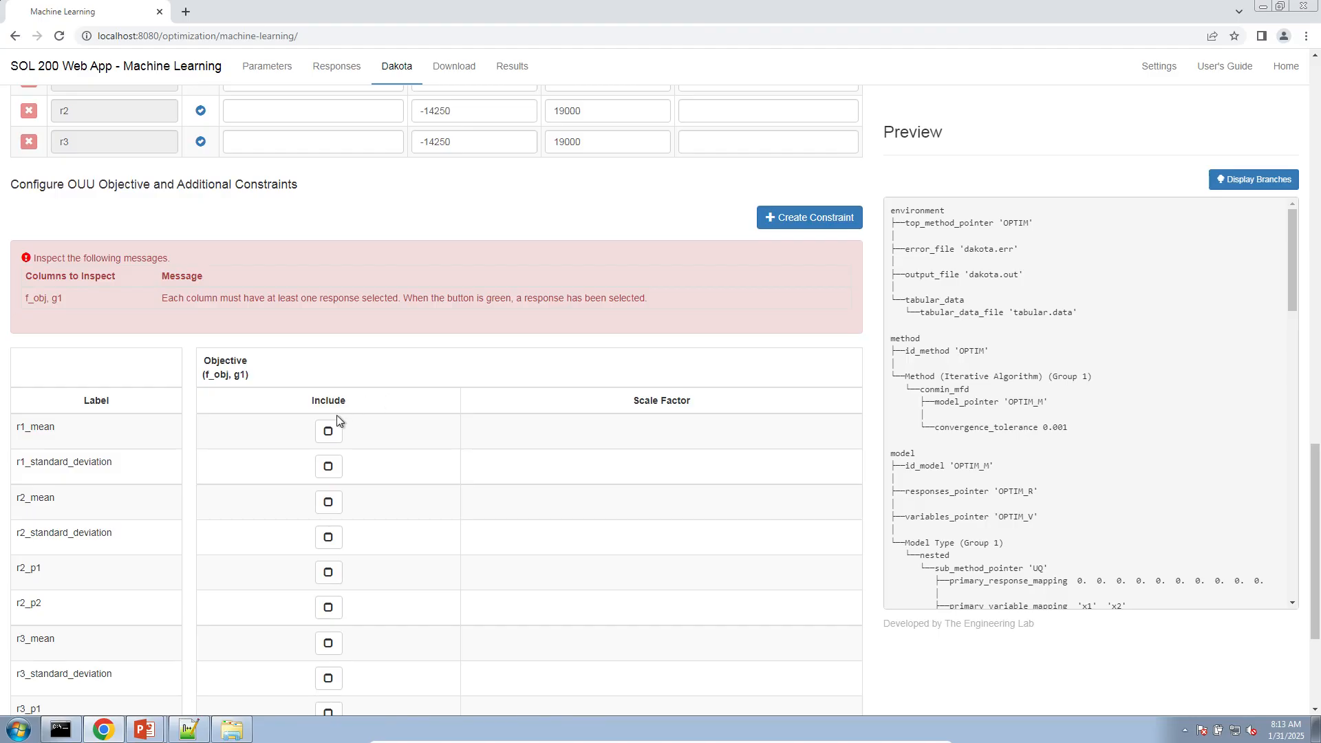
{"action": "left_click", "coordinate": [188, 729]}
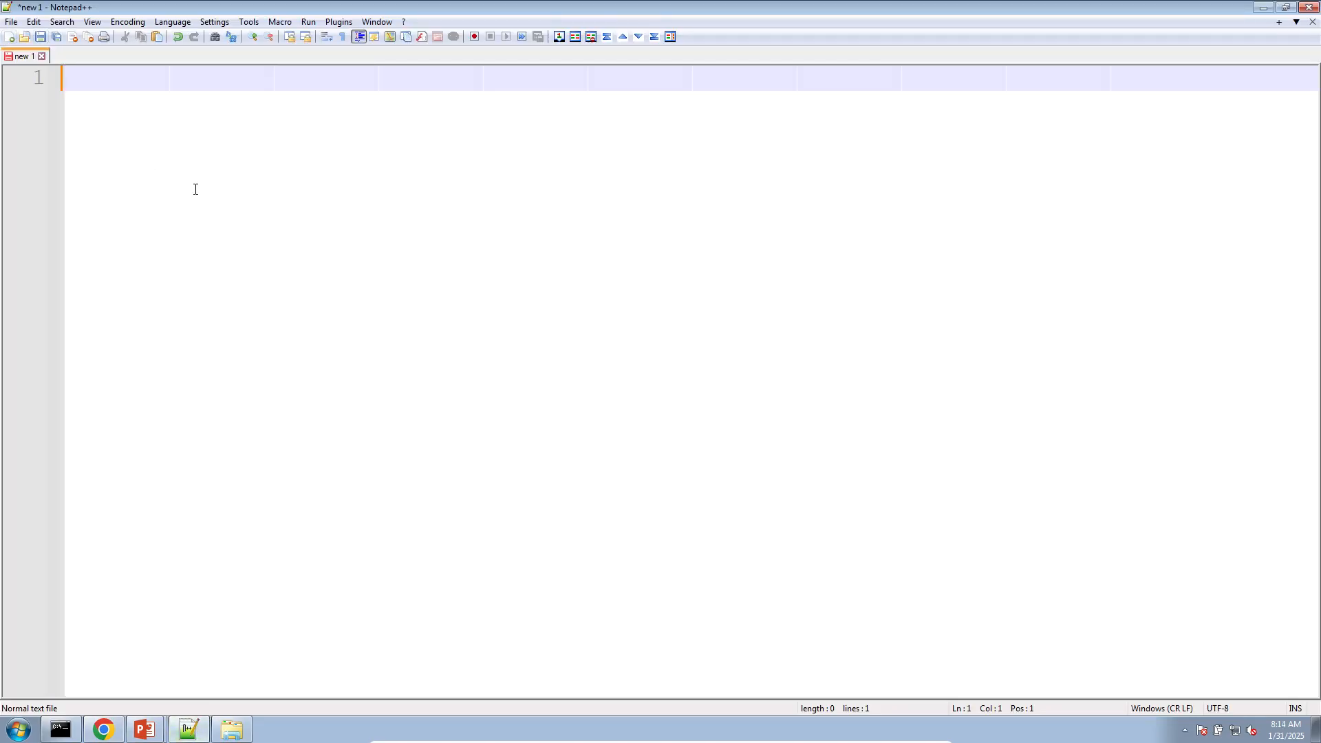
{"action": "type", "text": "P(a < x"}
{"action": "key", "text": "BackSpace"}
{"action": "type", "text": "X < "}
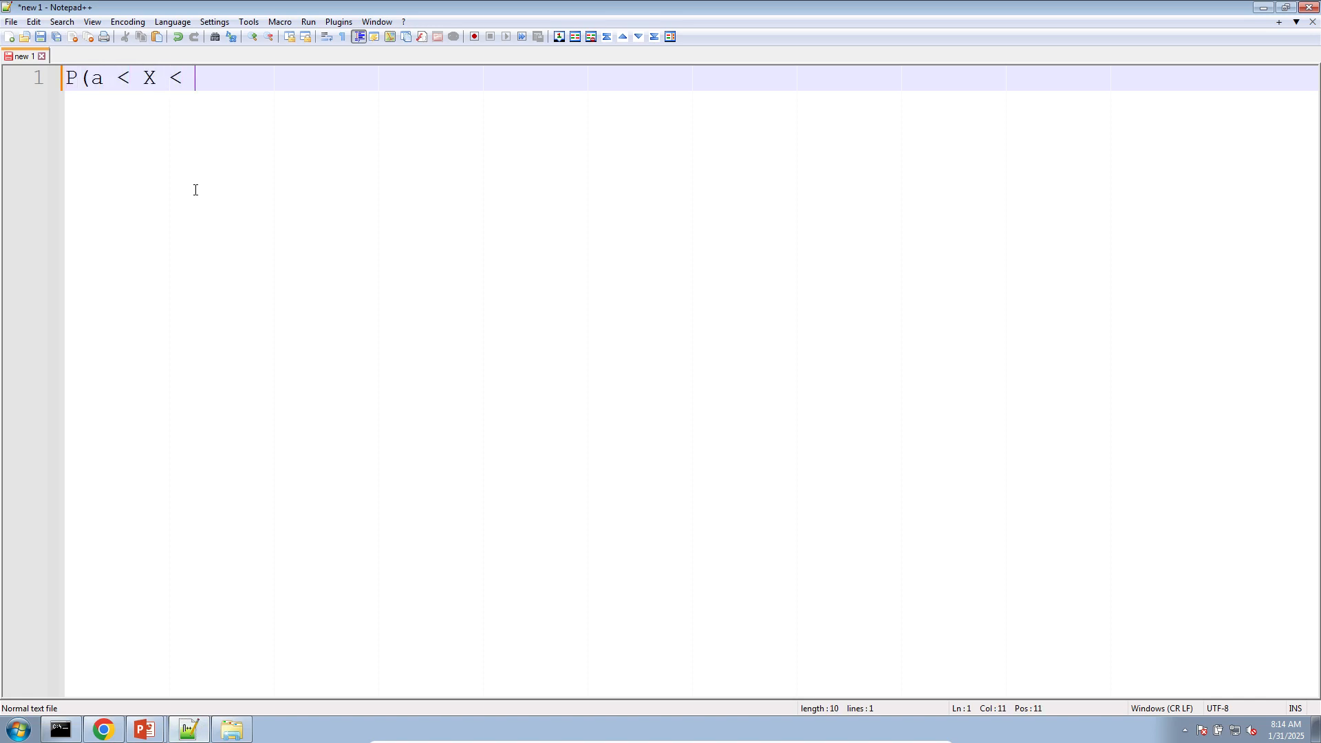
{"action": "type", "text": "b)"}
{"action": "key", "text": "Return"}
{"action": "key", "text": "Return"}
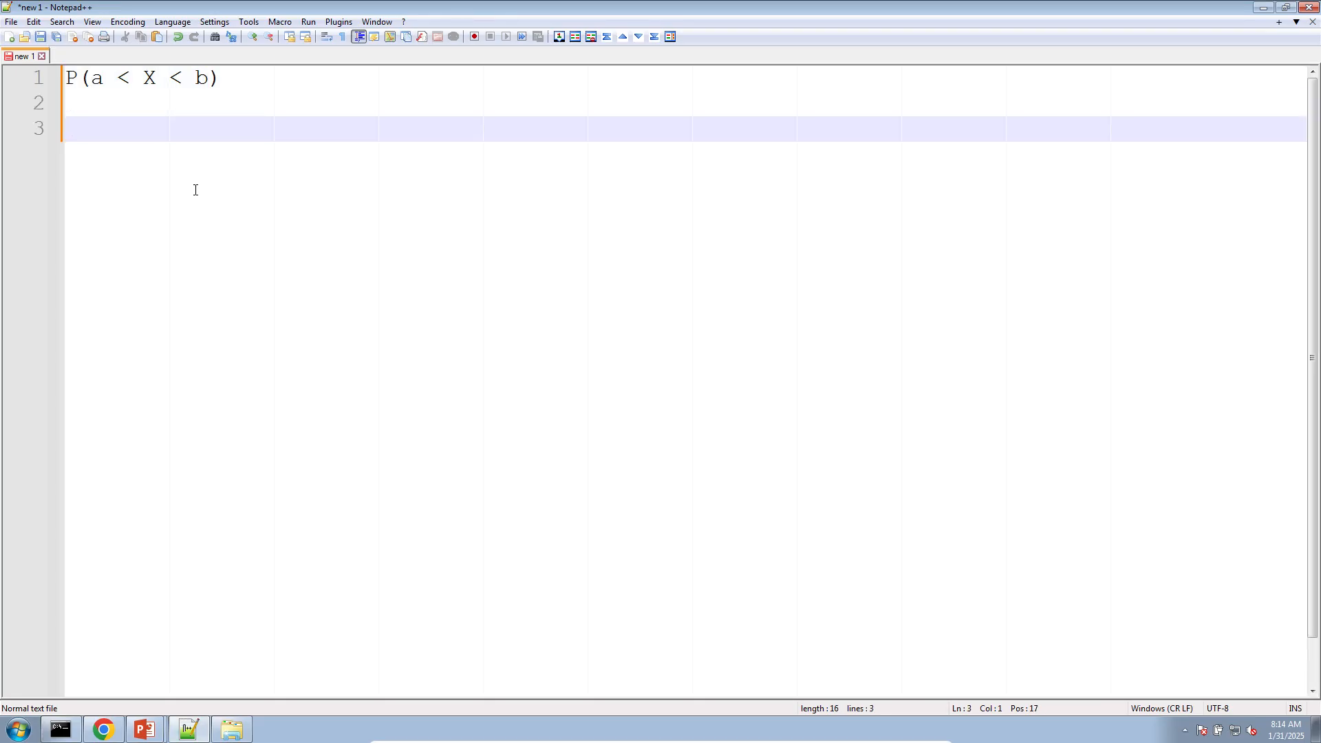
Step: Write the expression "P(-14250 < X < 19000)" below the general one, followed by a blank line
{"action": "type", "text": "P(-1425"}
{"action": "type", "text": "0,"}
{"action": "key", "text": "BackSpace"}
{"action": "key", "text": "BackSpace"}
{"action": "type", "text": "X"}
{"action": "key", "text": "BackSpace"}
{"action": "key", "text": "BackSpace"}
{"action": "type", "text": "< X < "}
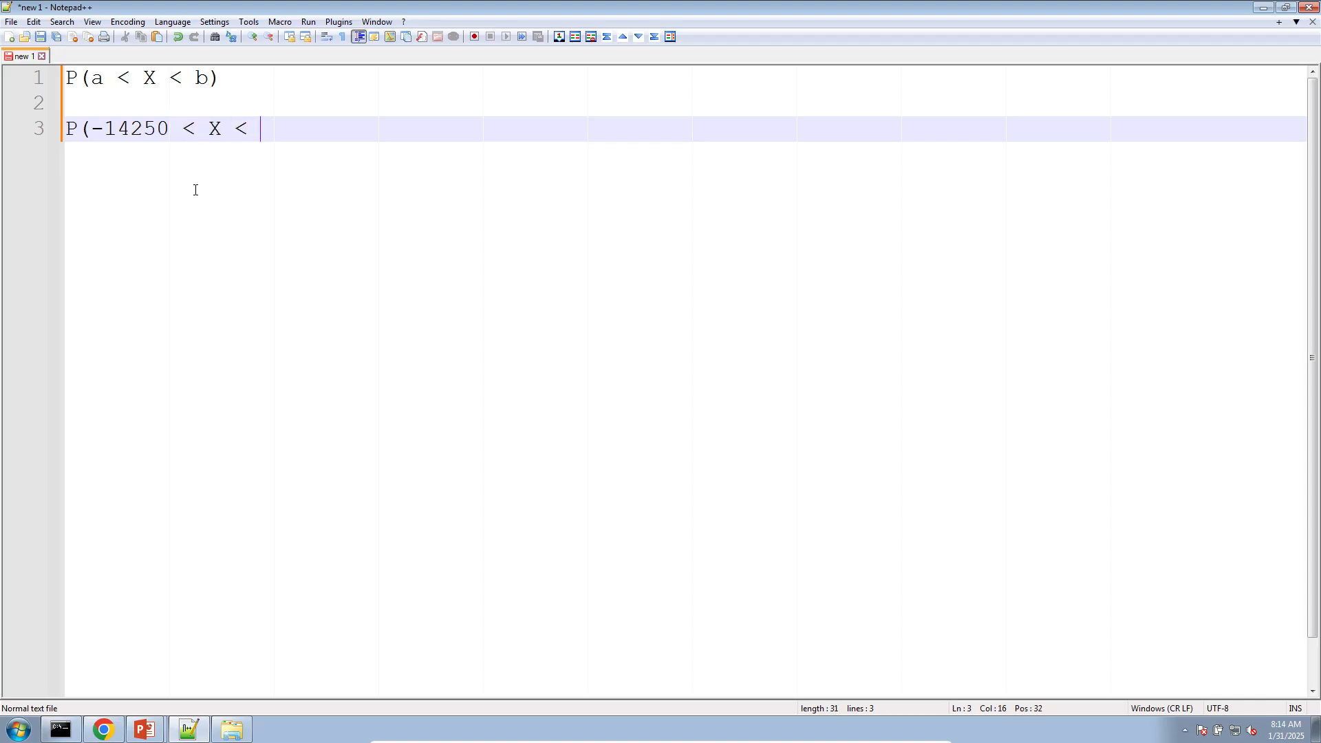
{"action": "type", "text": "19000)"}
{"action": "key", "text": "Return"}
{"action": "key", "text": "Return"}
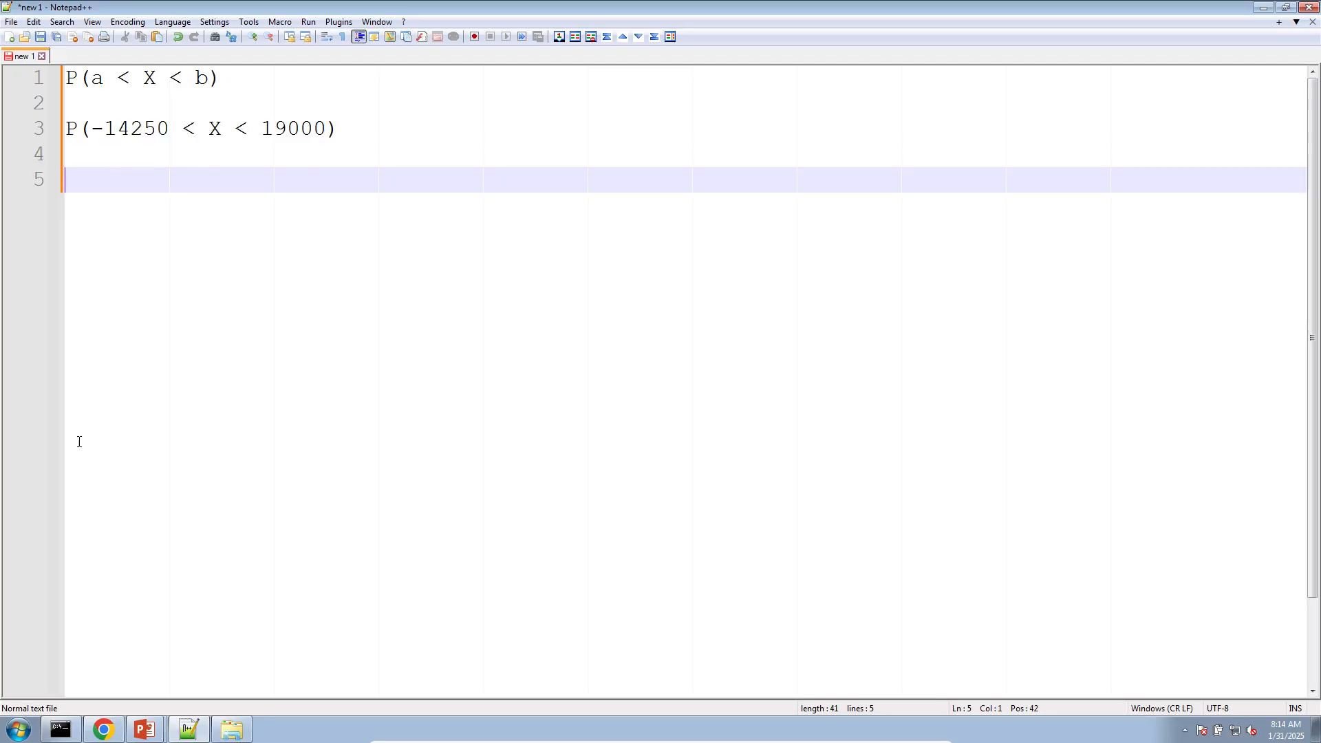
Step: Switch back to the web app and set the statistics to compute at each response level to Probabilities
{"action": "left_click", "coordinate": [103, 729]}
{"action": "scroll", "coordinate": [279, 275], "scroll_direction": "up", "scroll_amount": 3}
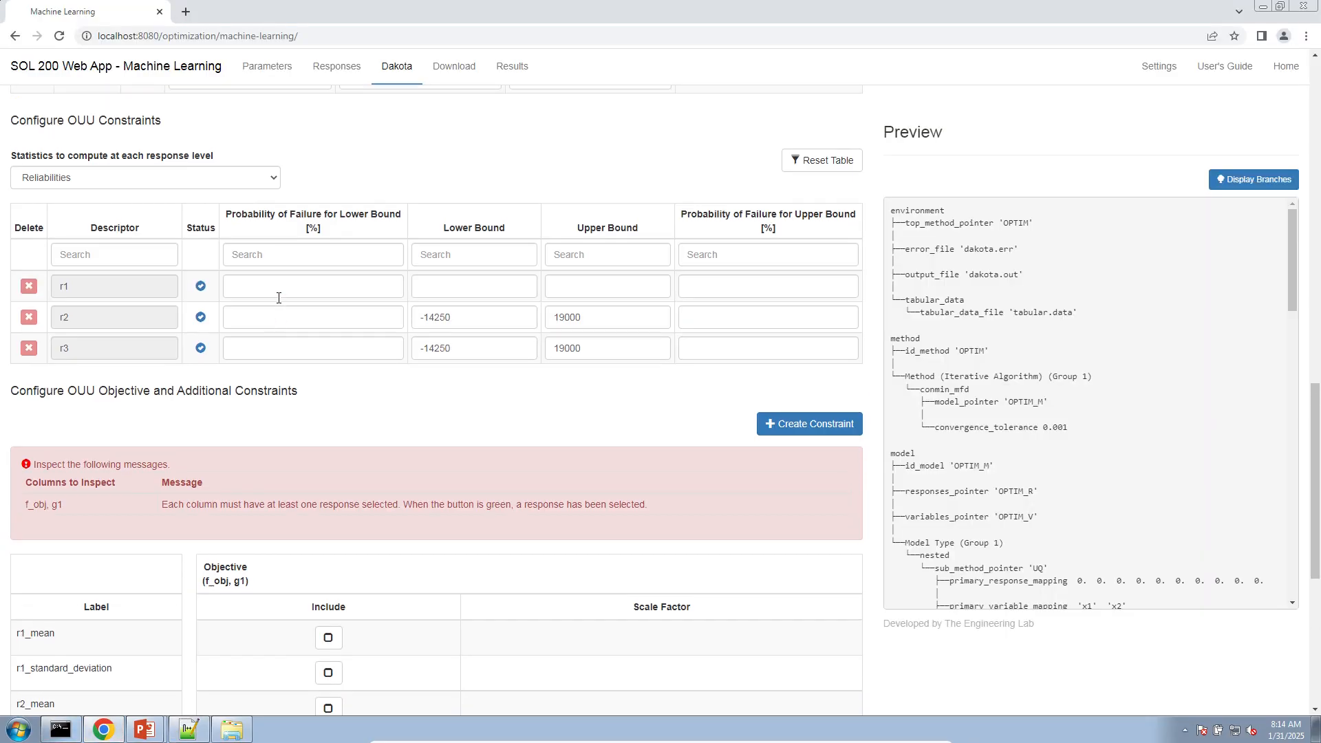
{"action": "left_click", "coordinate": [181, 178]}
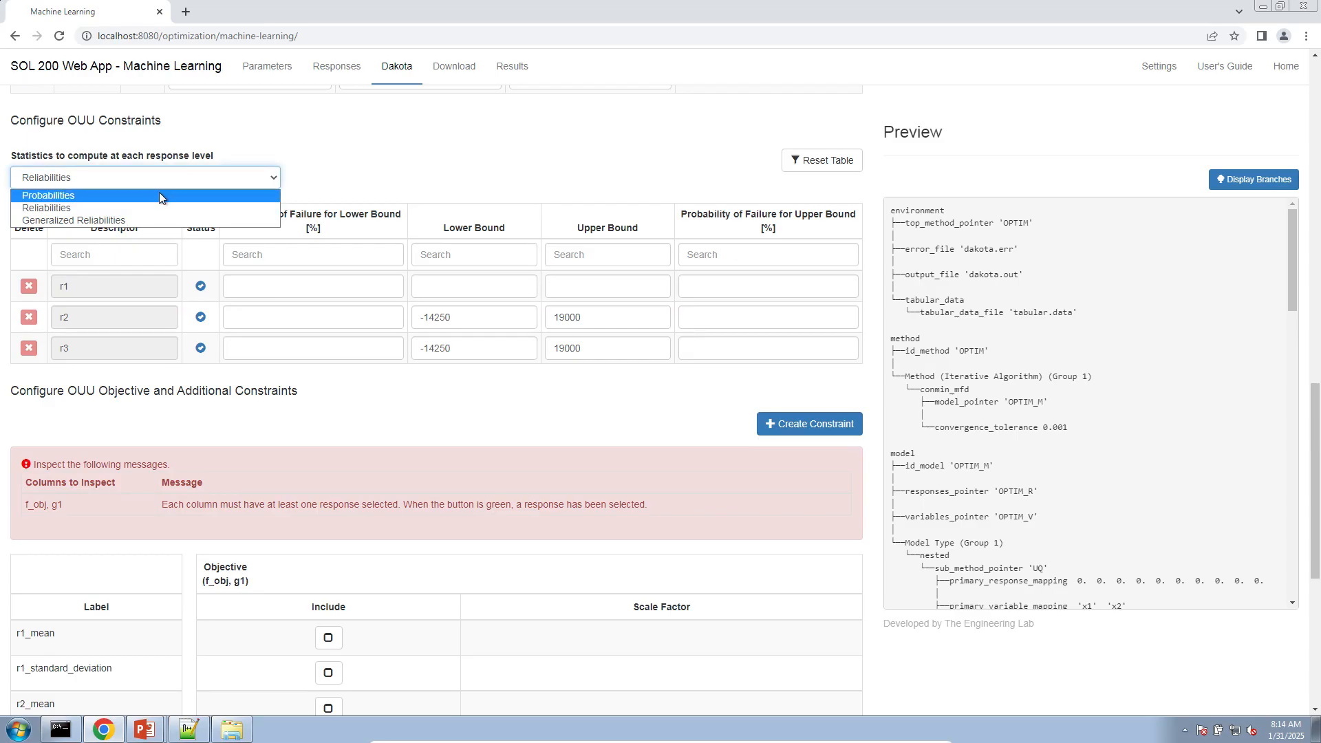
{"action": "left_click", "coordinate": [159, 195]}
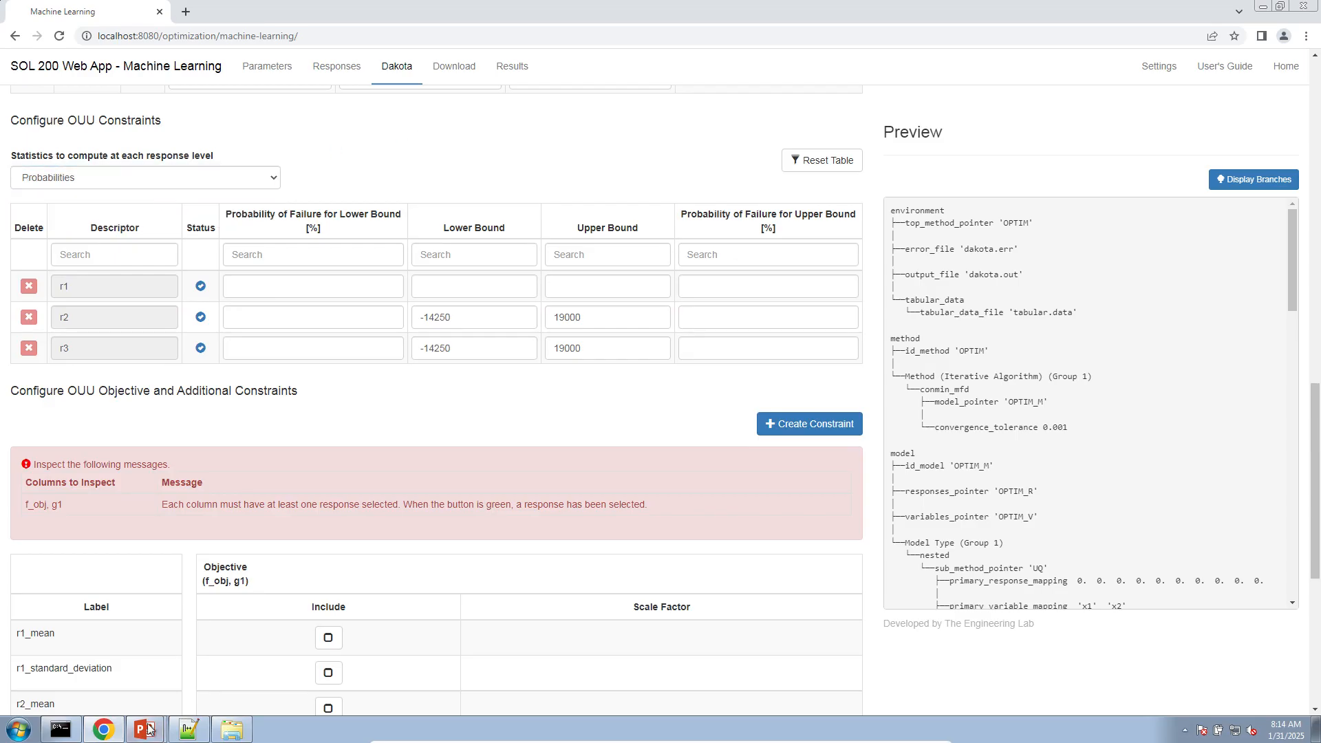
{"action": "mouse_move", "coordinate": [148, 728]}
{"action": "left_click", "coordinate": [121, 172]}
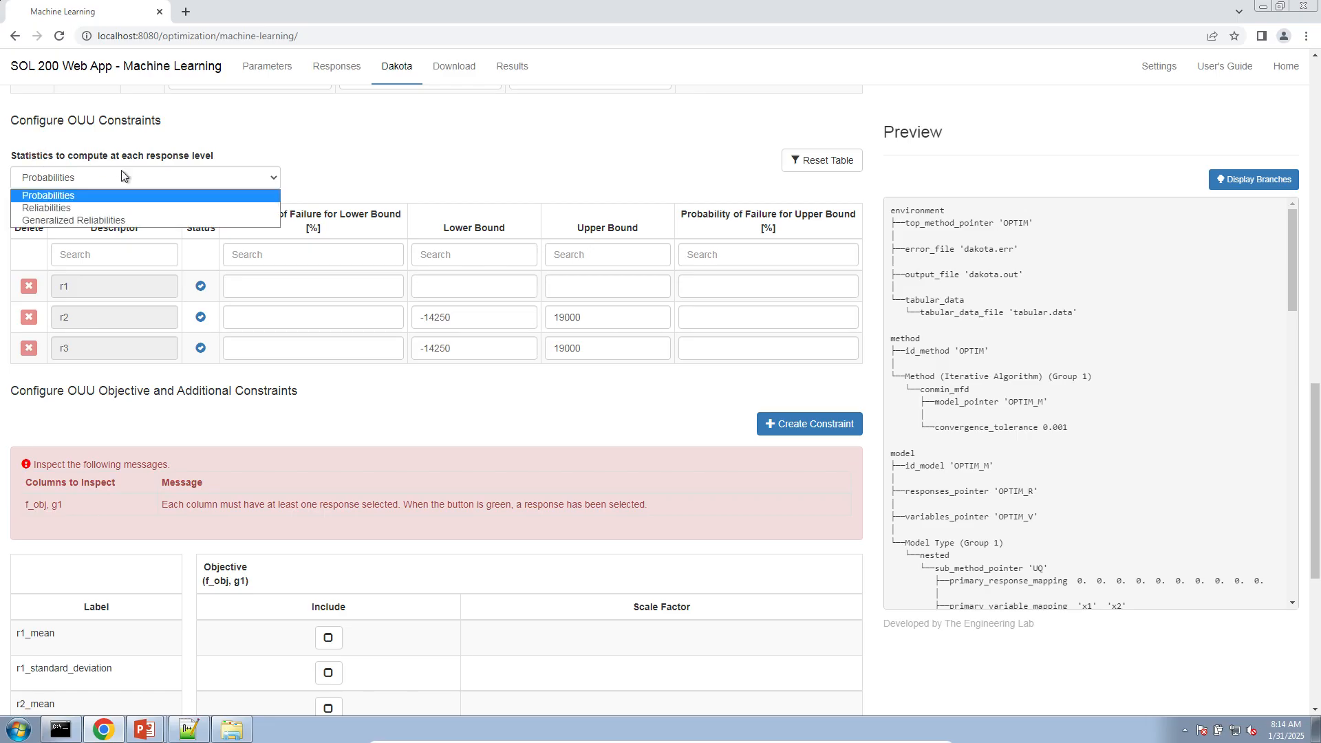
{"action": "left_click", "coordinate": [93, 196]}
{"action": "scroll", "coordinate": [415, 171], "scroll_direction": "down", "scroll_amount": 6}
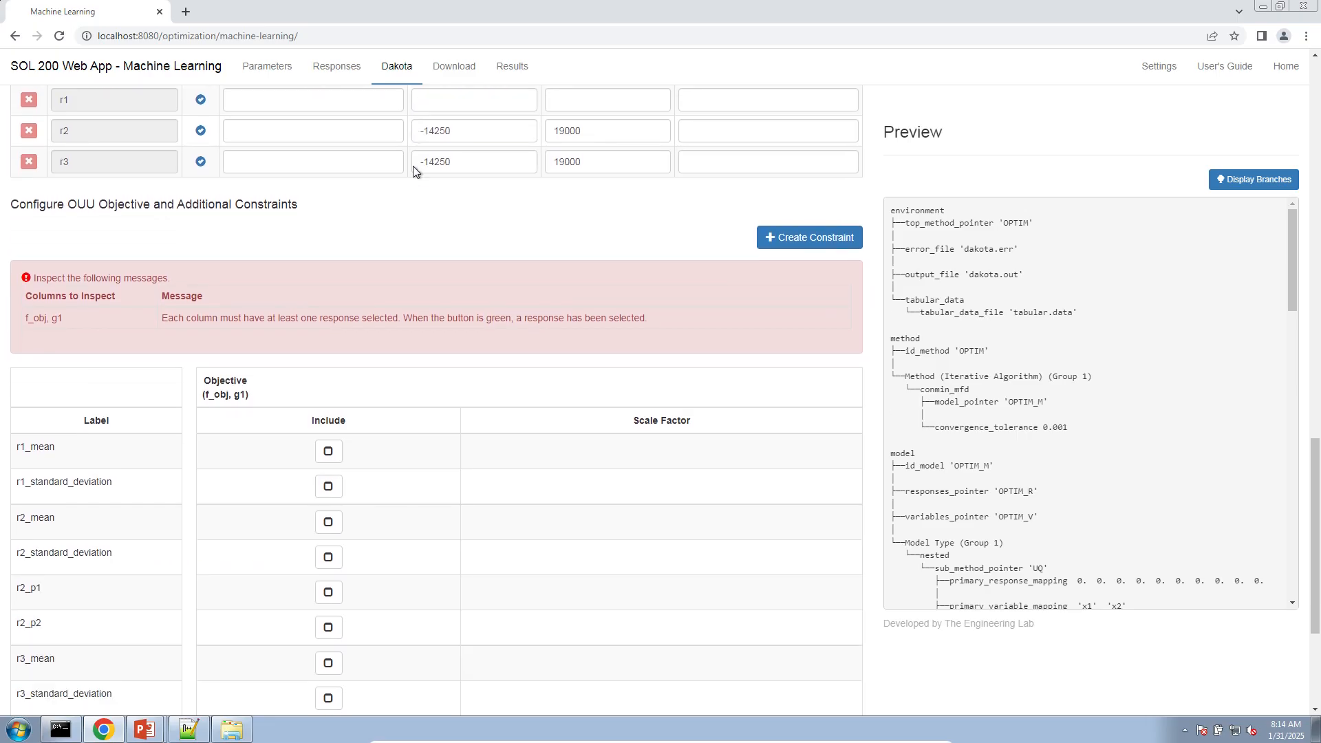
{"action": "scroll", "coordinate": [413, 167], "scroll_direction": "down", "scroll_amount": 1}
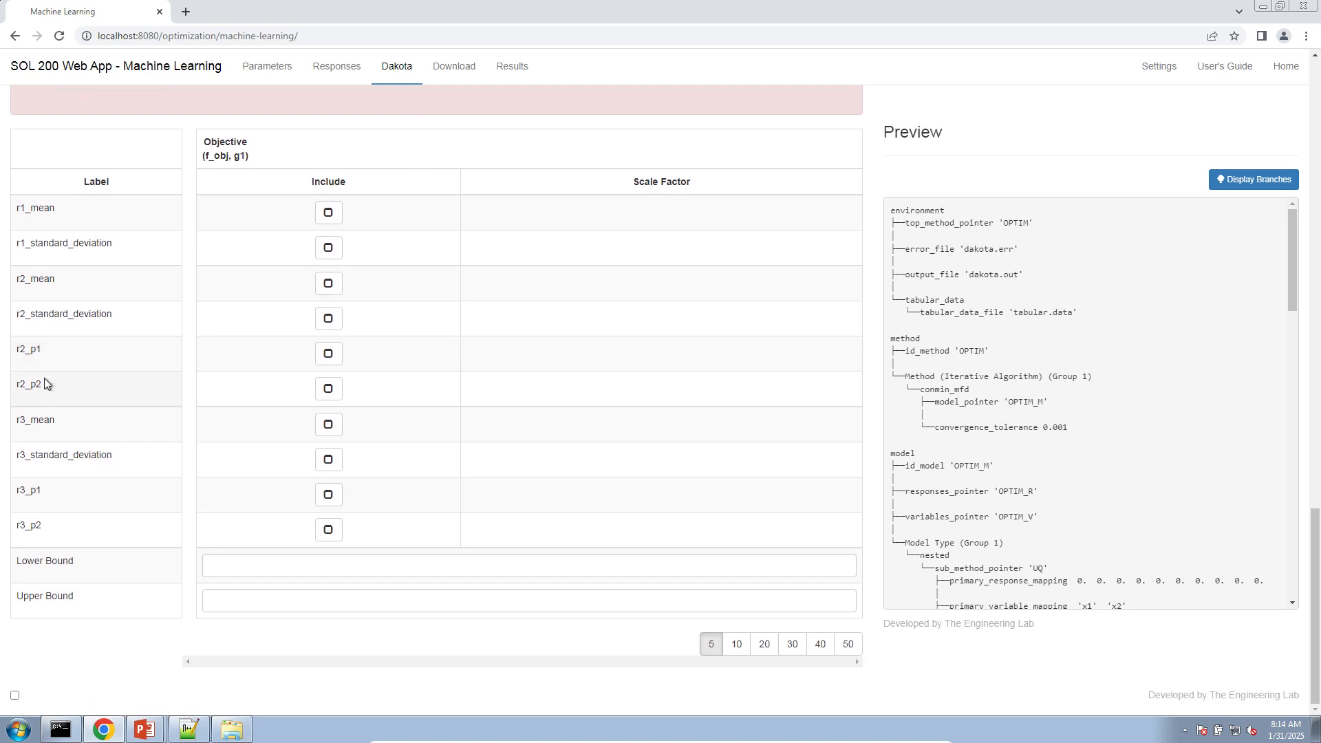
{"action": "scroll", "coordinate": [25, 351], "scroll_direction": "up", "scroll_amount": 5}
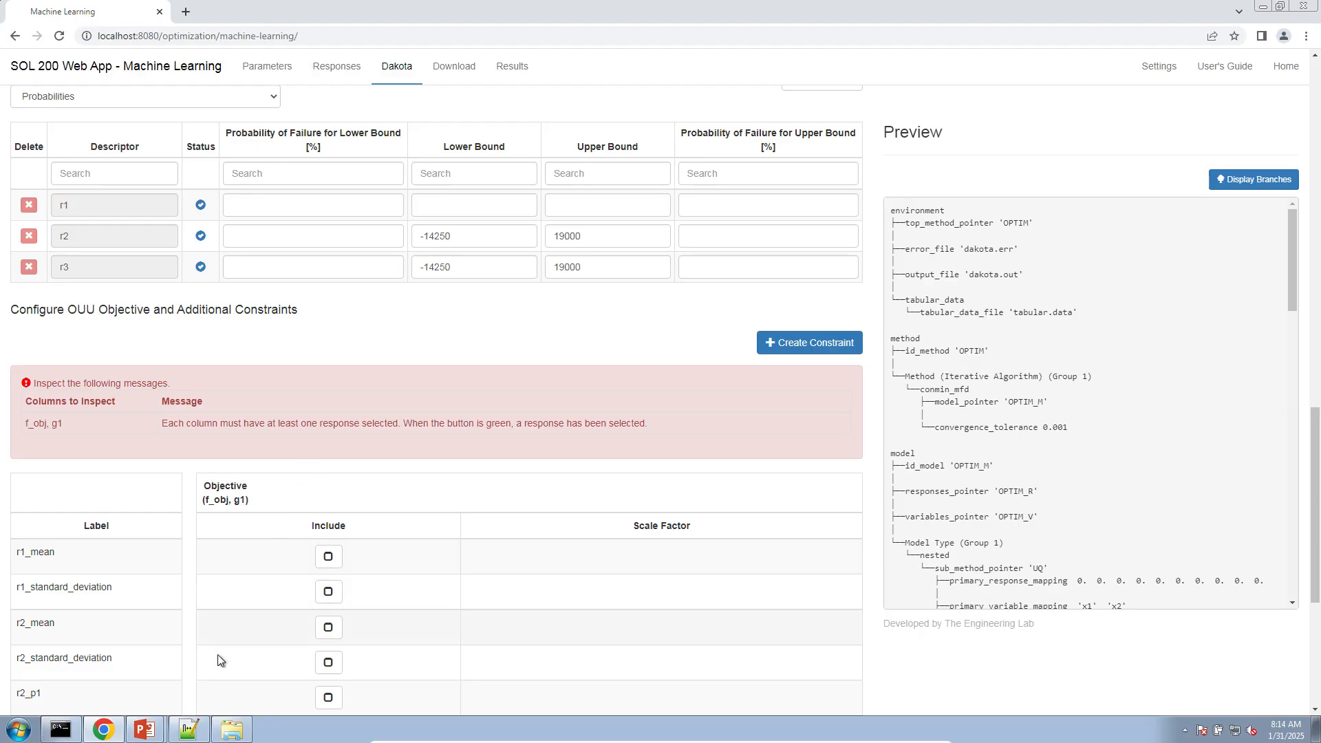
Step: Switch to Notepad++, write "p_r2_p1 = P(X < -14250)" on a new line, and delete the two expressions above it
{"action": "left_click", "coordinate": [189, 731]}
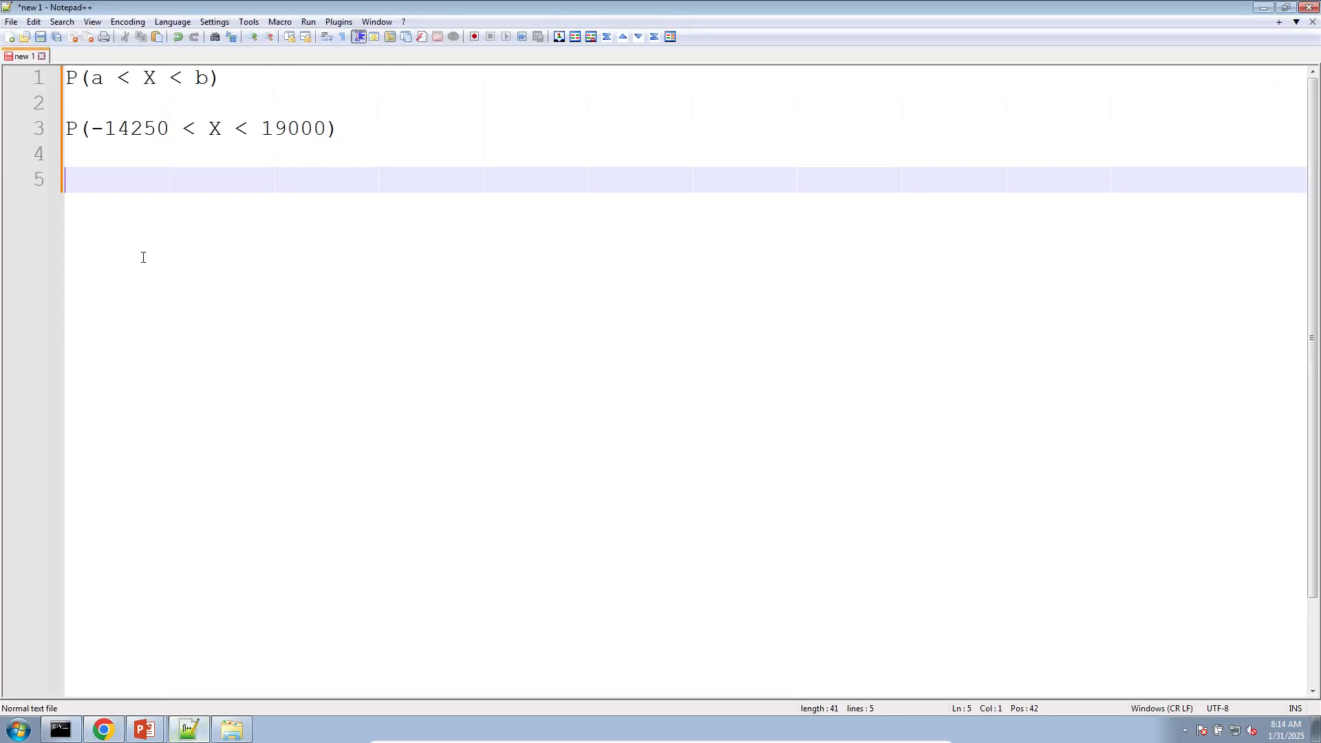
{"action": "type", "text": "P(X < -14250)"}
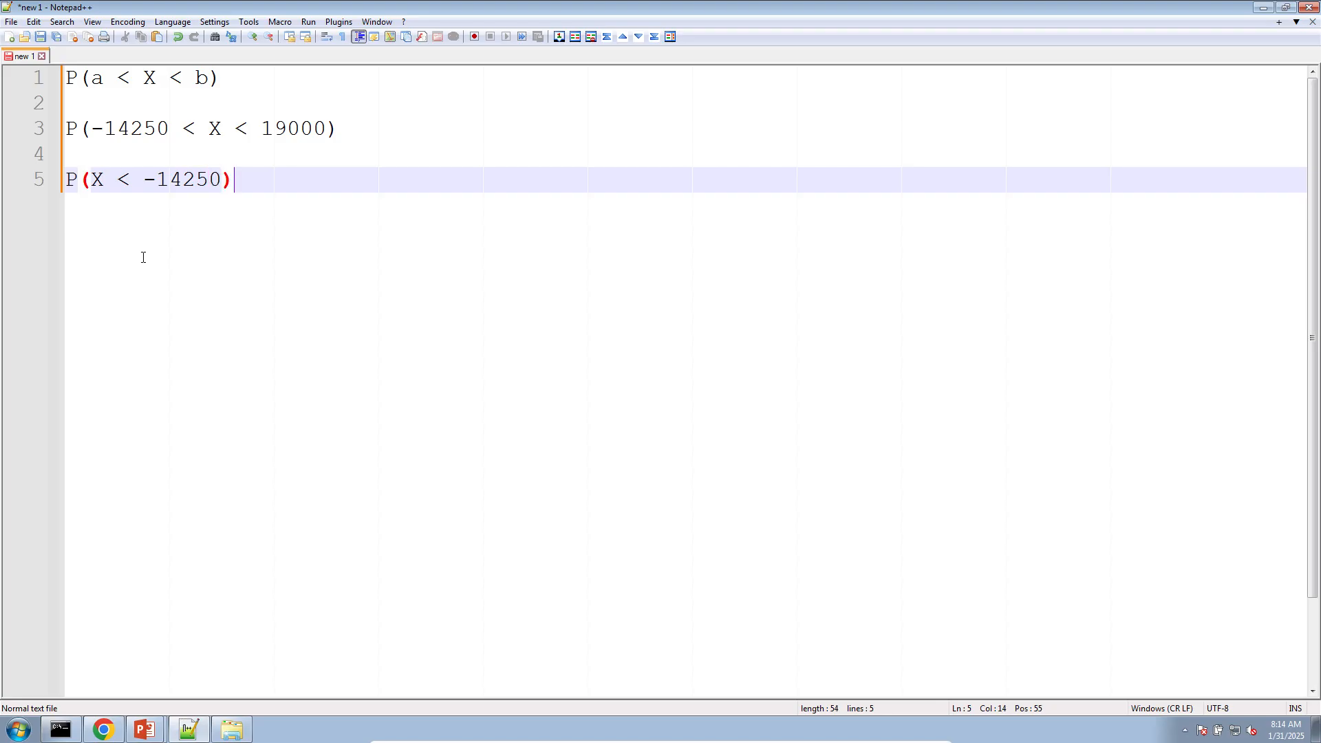
{"action": "key", "text": "Home"}
{"action": "type", "text": "p_r2"}
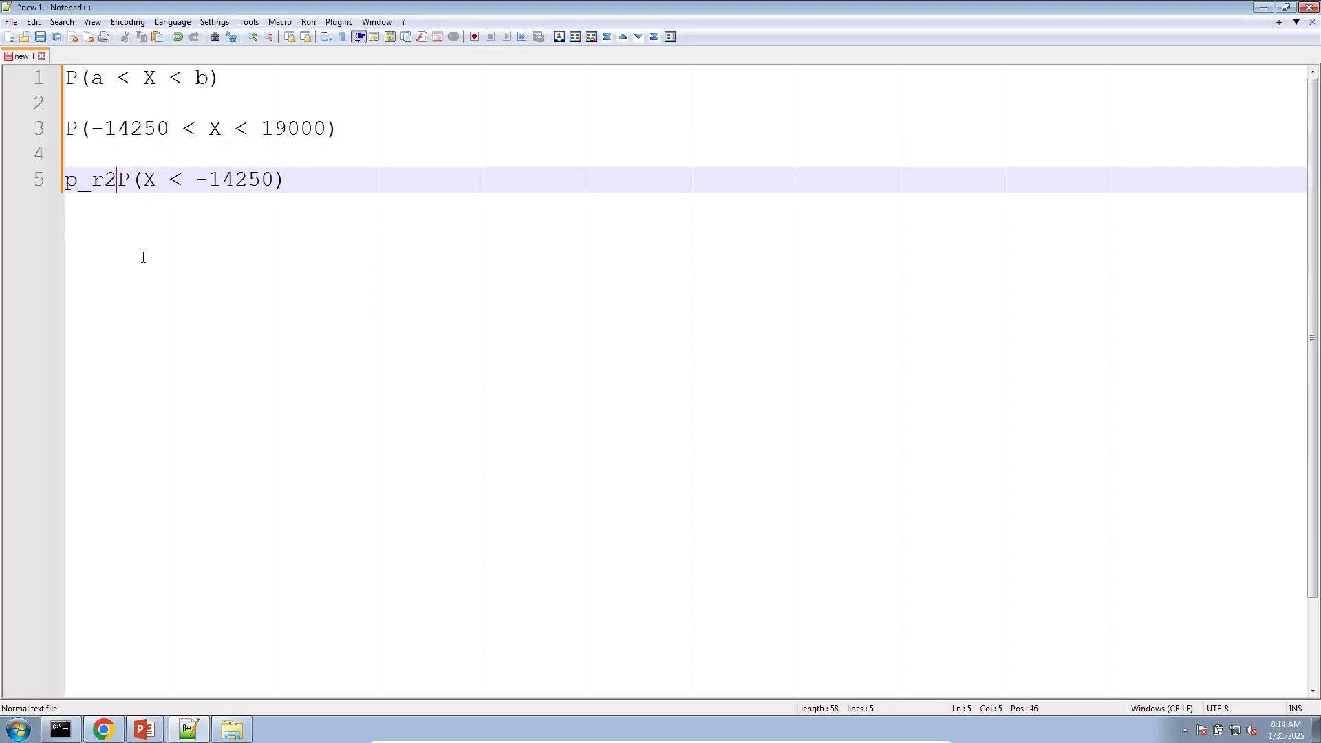
{"action": "type", "text": "_p1 "}
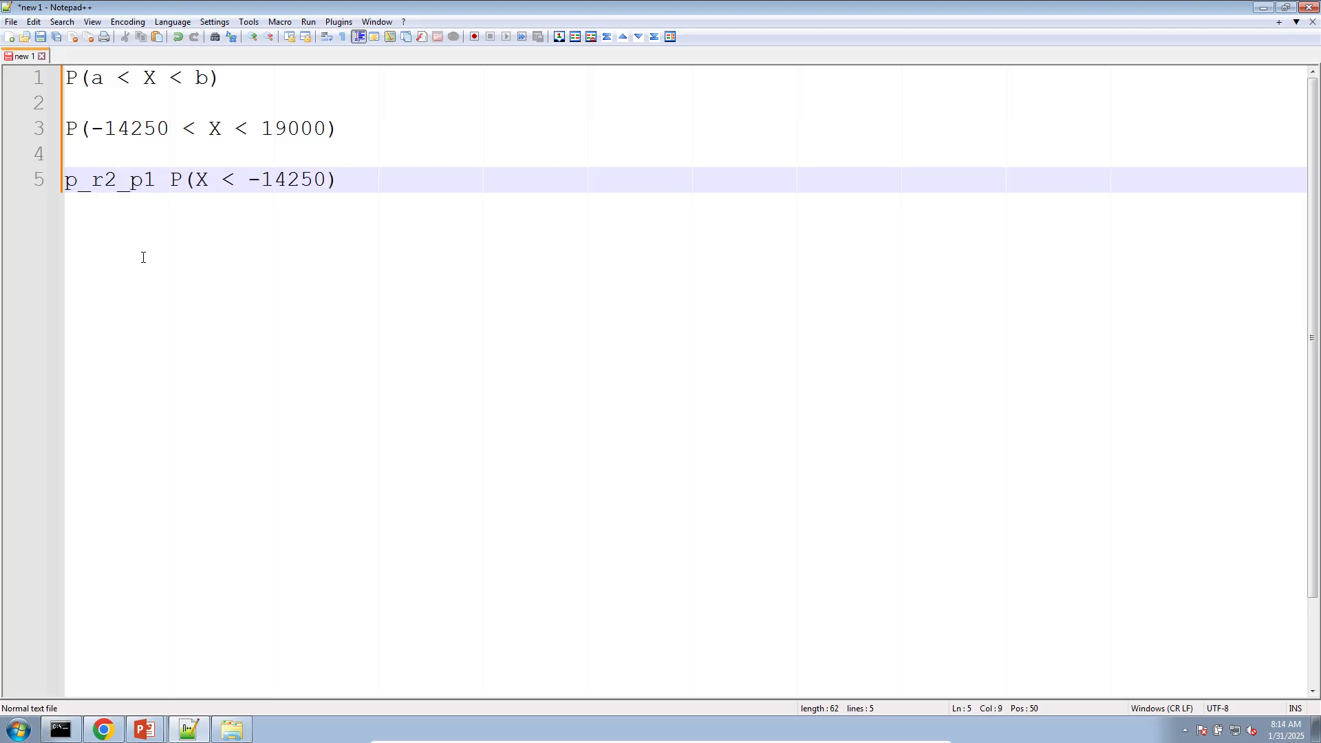
{"action": "type", "text": "  ="}
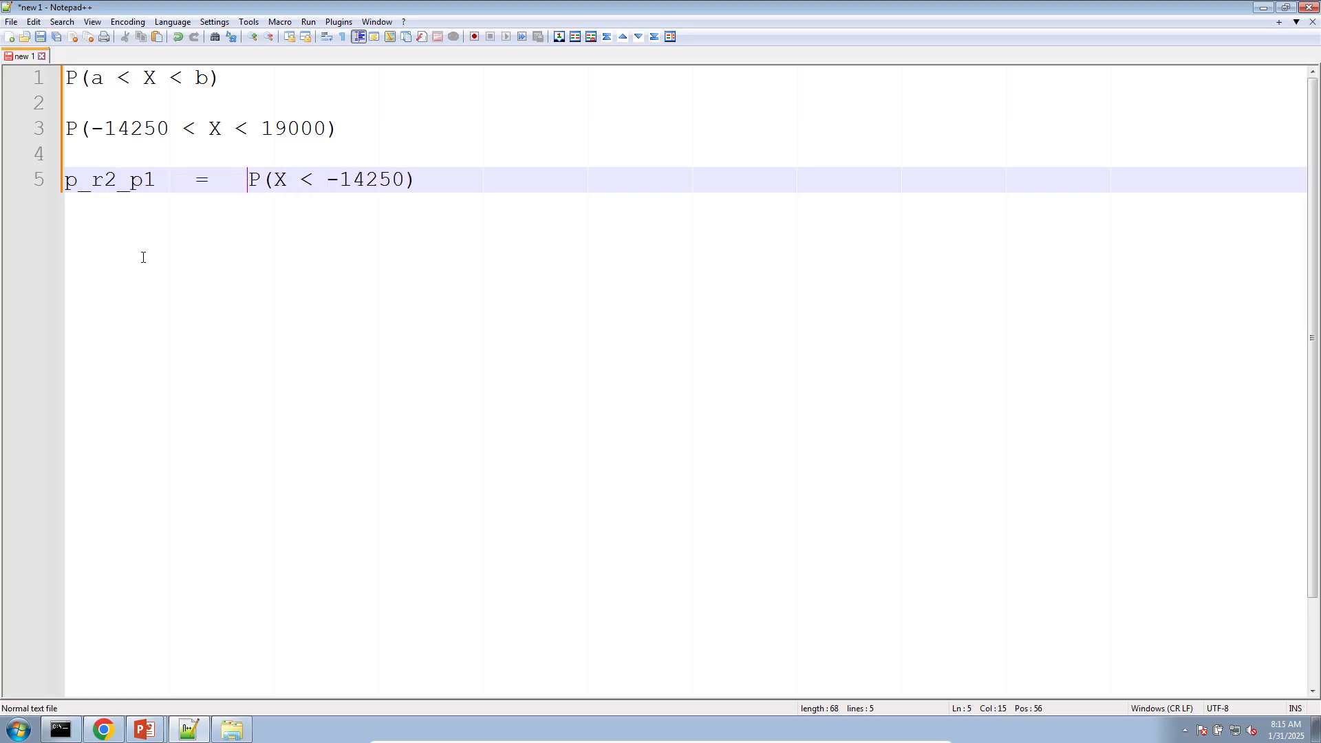
{"action": "left_click_drag", "start_coordinate": [156, 145], "coordinate": [23, 61]}
{"action": "key", "text": "Delete"}
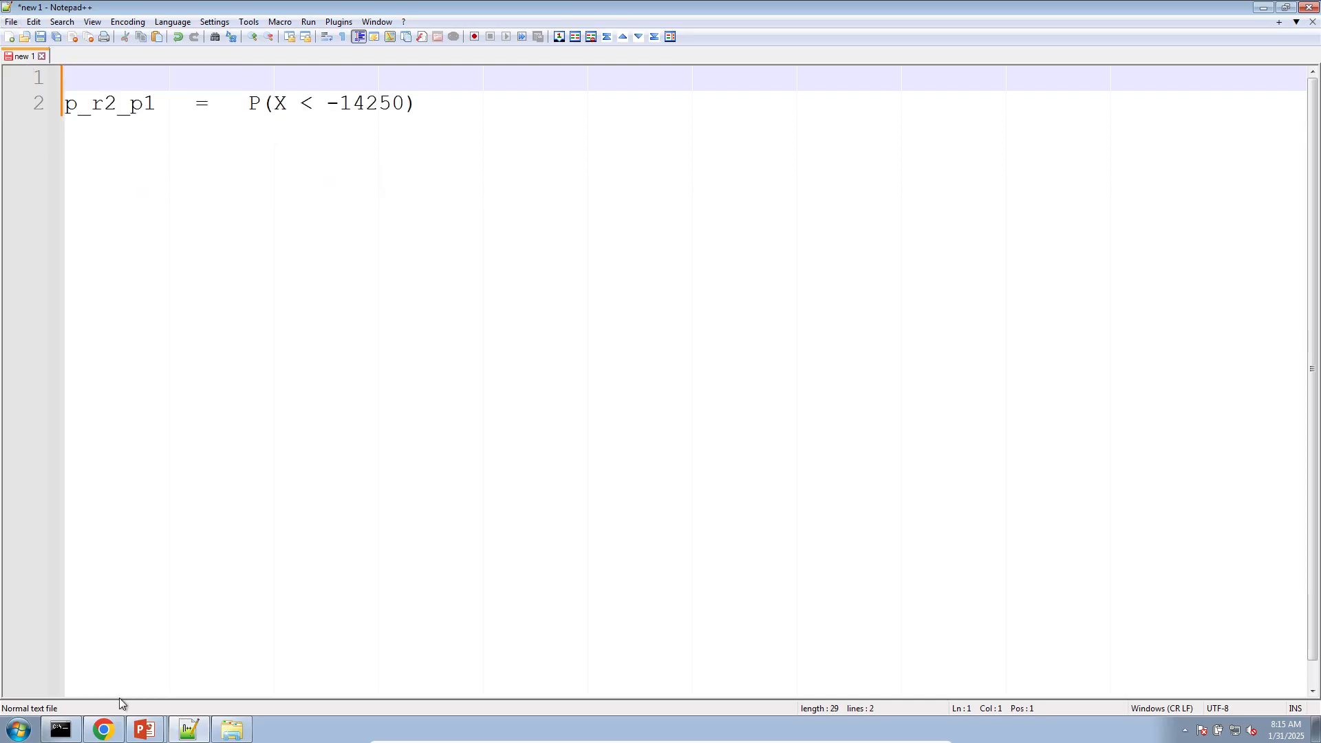
Step: Copy the r2_p1 label from the web app's objective table and paste it over p_r2_p1 in the Notepad++ note
{"action": "left_click", "coordinate": [103, 729]}
{"action": "scroll", "coordinate": [135, 407], "scroll_direction": "down", "scroll_amount": 3}
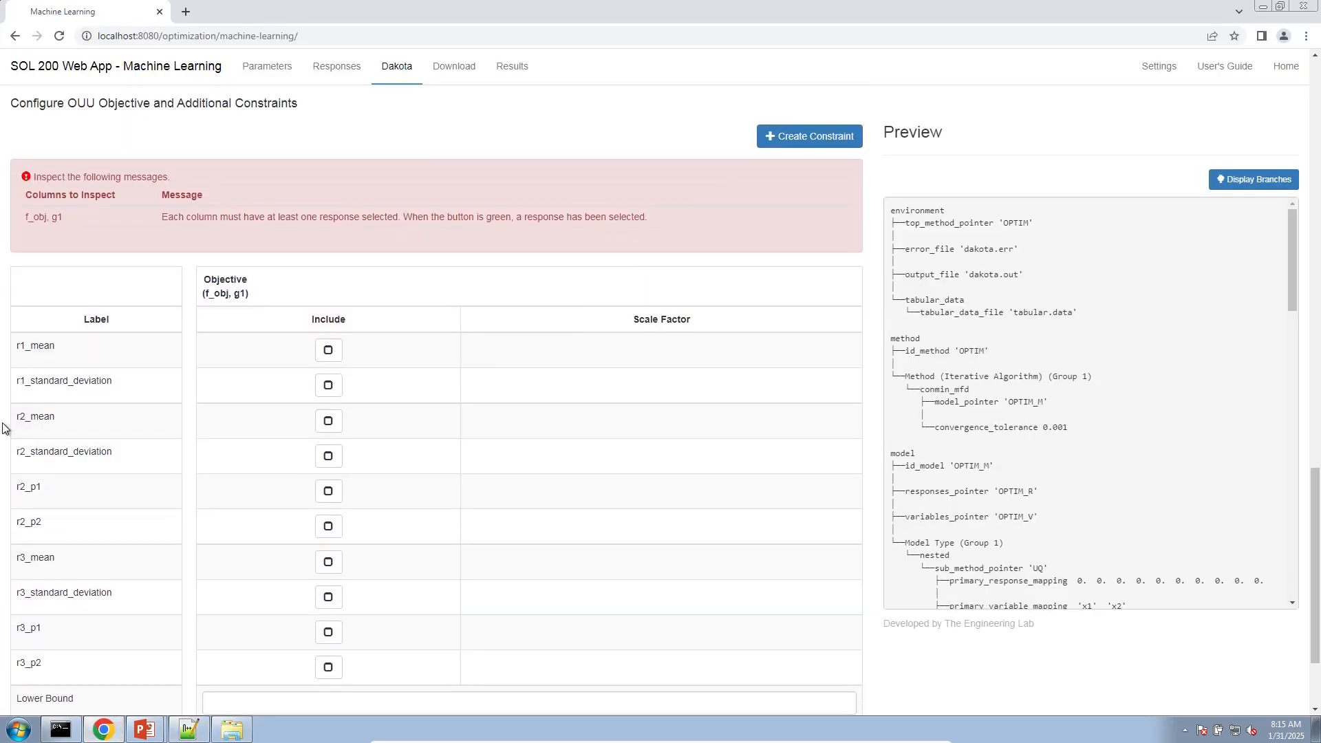
{"action": "scroll", "coordinate": [35, 478], "scroll_direction": "down", "scroll_amount": 2}
{"action": "double_click", "coordinate": [29, 350]}
{"action": "key", "text": "ctrl+c"}
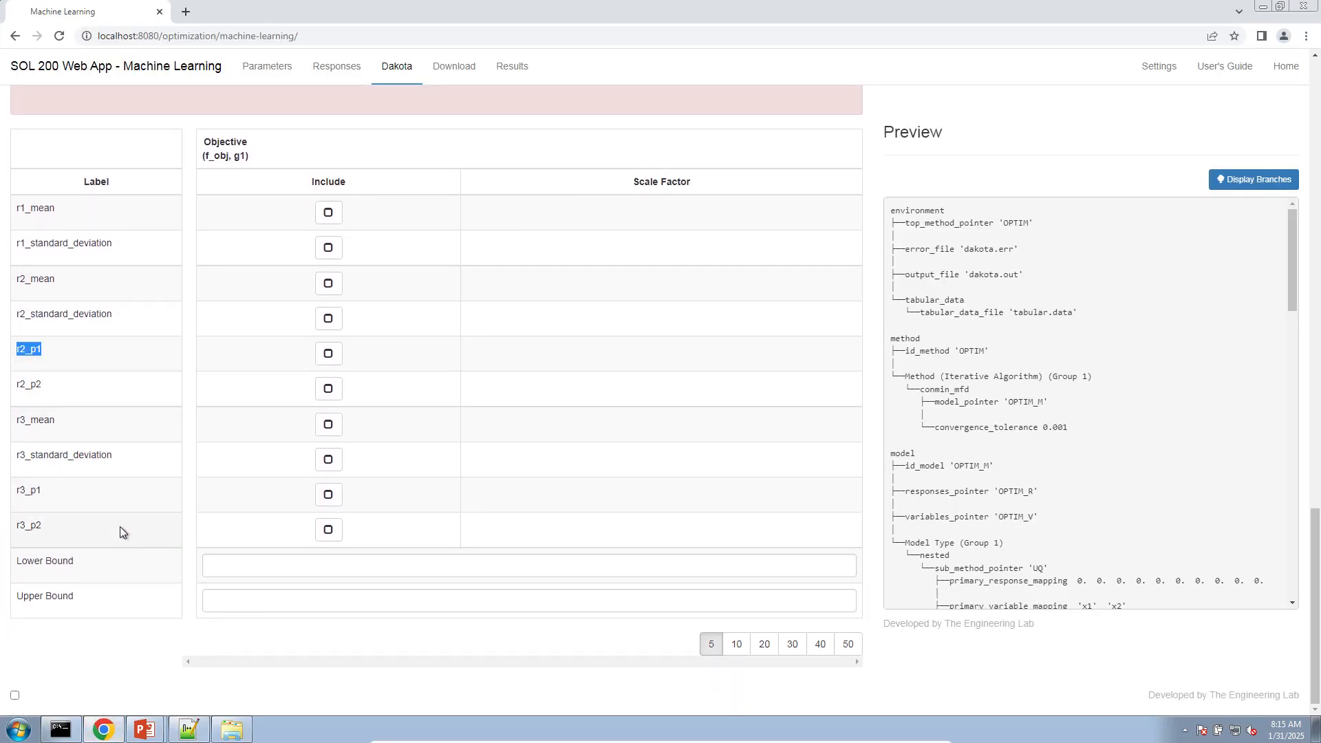
{"action": "left_click", "coordinate": [188, 730]}
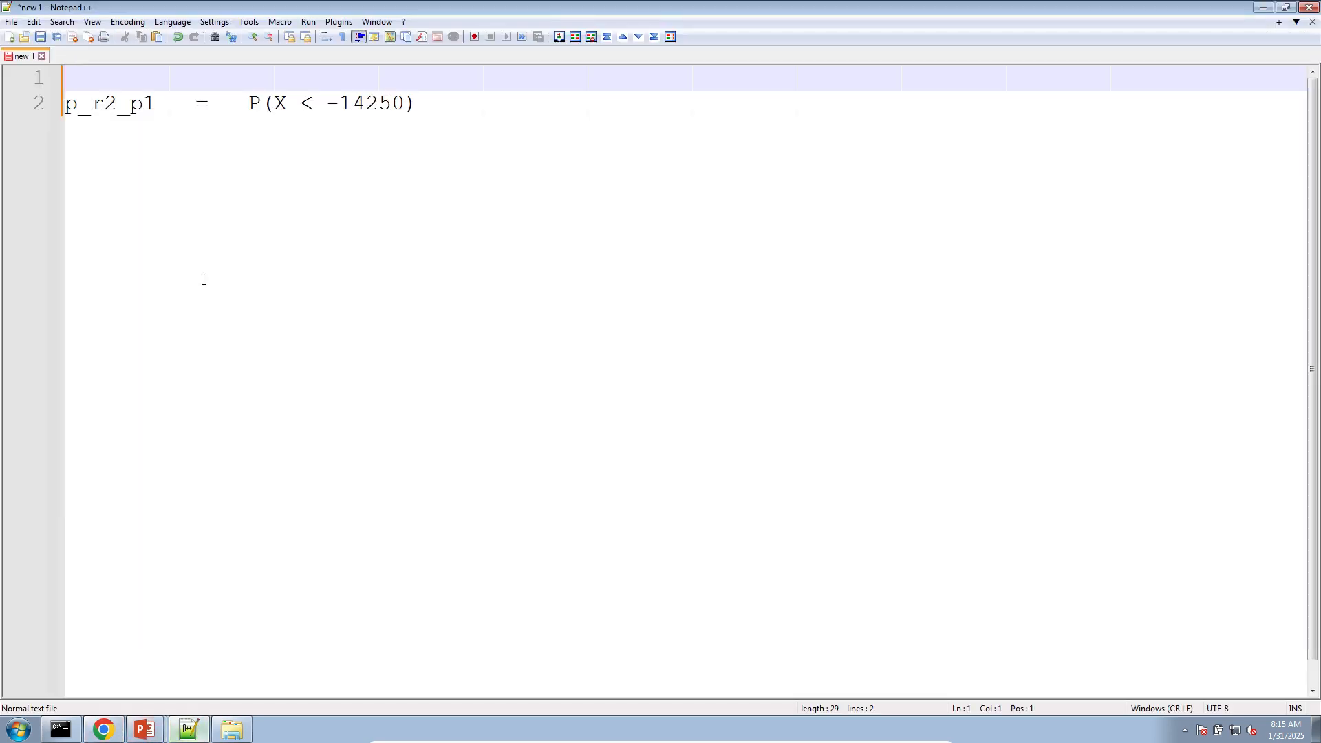
{"action": "double_click", "coordinate": [129, 106]}
{"action": "key", "text": "ctrl+v"}
{"action": "left_click_drag", "start_coordinate": [222, 103], "coordinate": [421, 105]}
{"action": "left_click", "coordinate": [417, 116]}
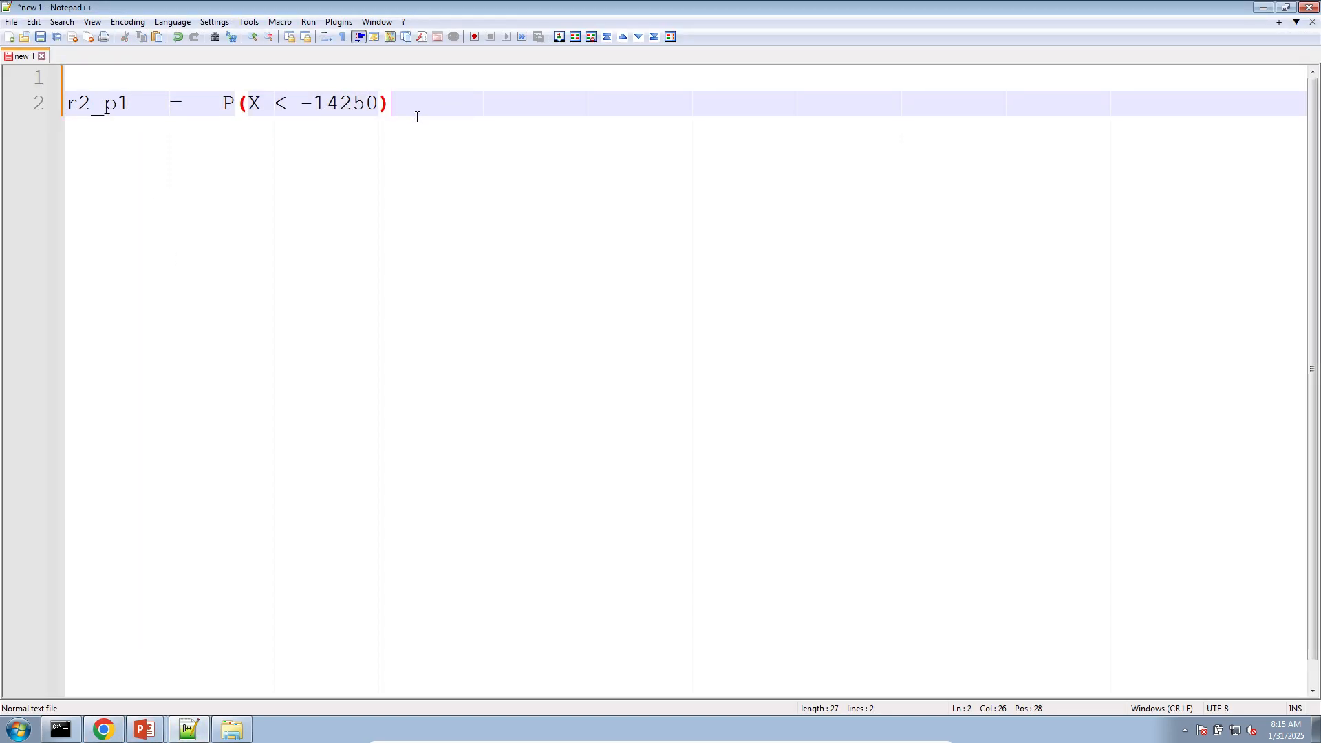
Step: Duplicate the r2_p1 line and edit the copy to read "r2_p2 = P(X < 19000)"
{"action": "key", "text": "Return"}
{"action": "left_click", "coordinate": [283, 107]}
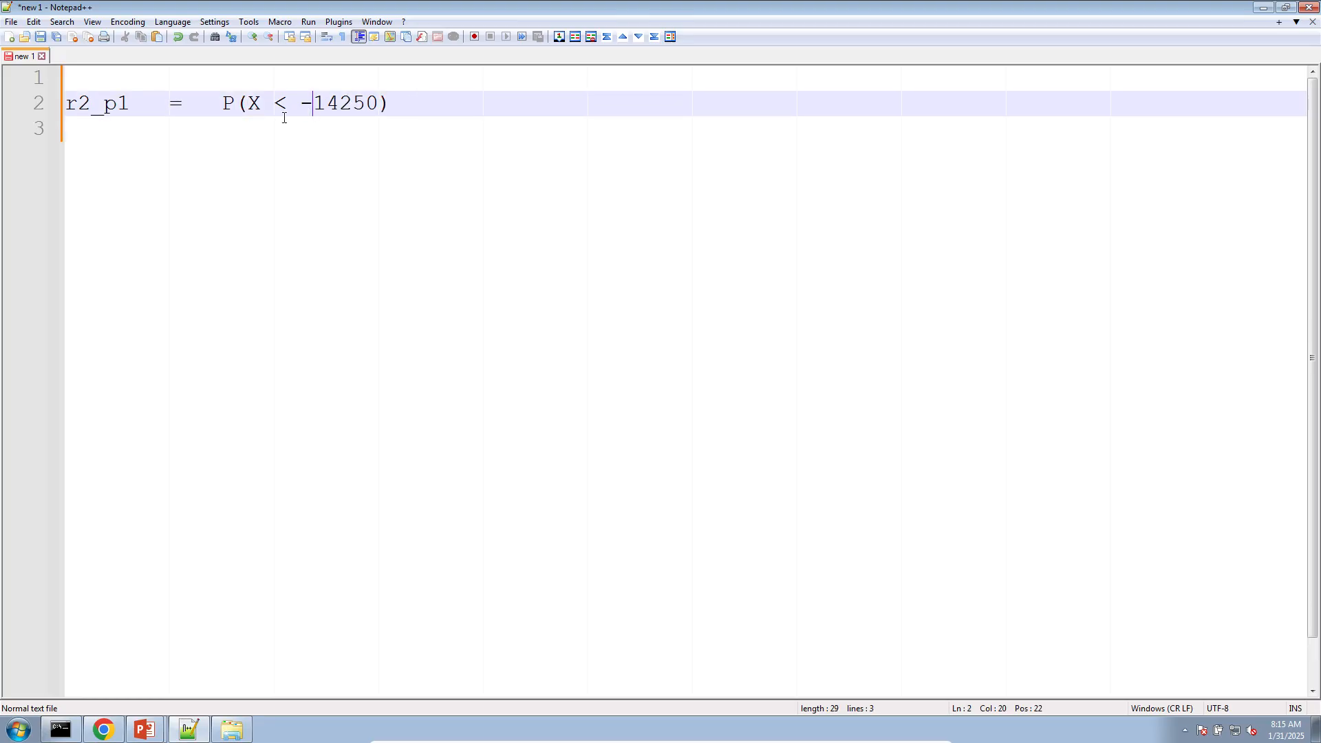
{"action": "key", "text": "ctrl+d"}
{"action": "left_click", "coordinate": [125, 128]}
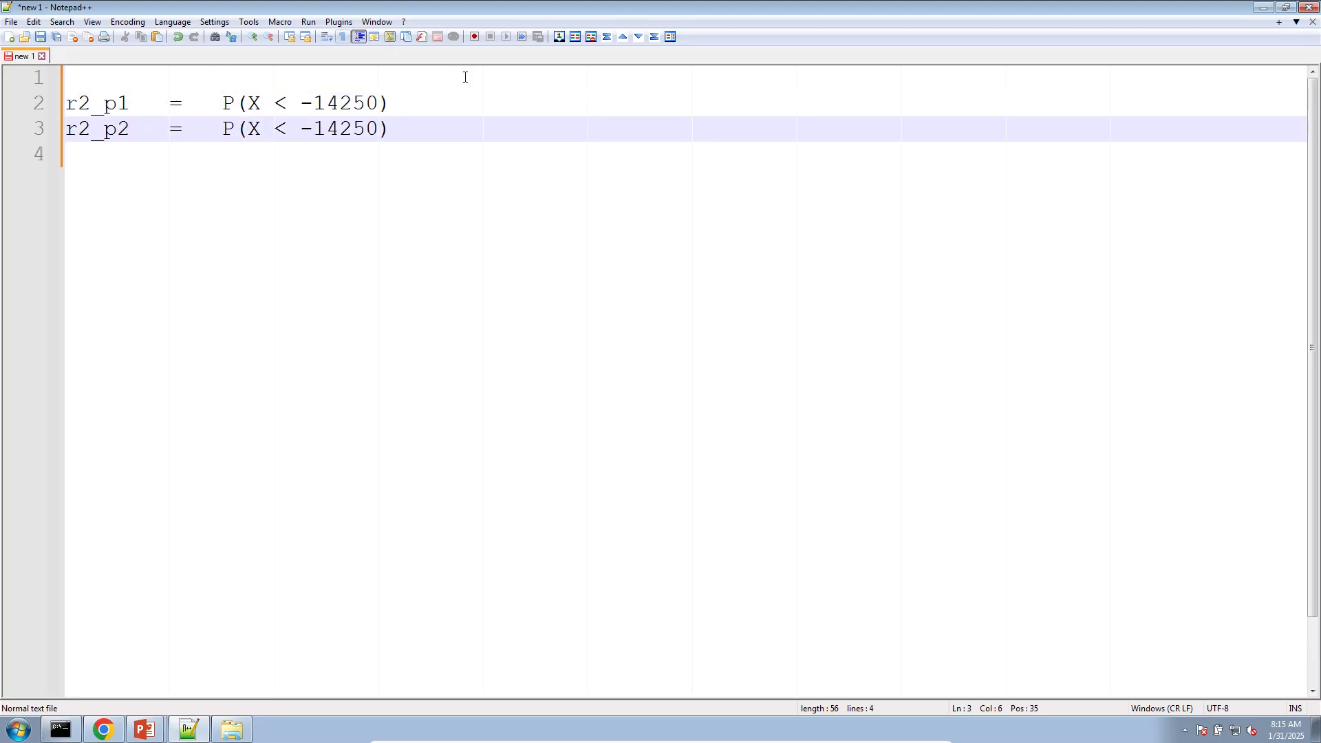
{"action": "double_click", "coordinate": [343, 130]}
{"action": "key", "text": "BackSpace"}
{"action": "key", "text": "BackSpace"}
{"action": "type", "text": "19000"}
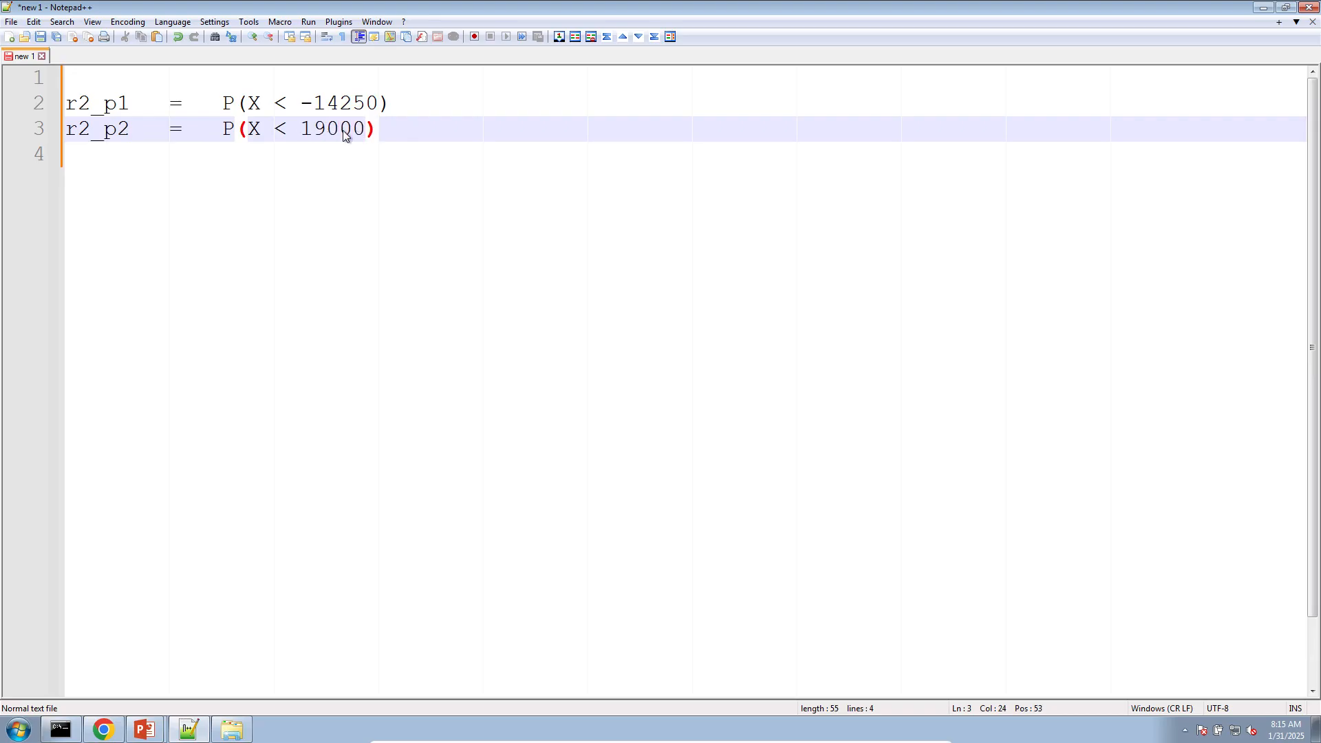
{"action": "left_click", "coordinate": [376, 129]}
Step: Switch to the web app, open the Dakota method settings and display only the selected keywords
{"action": "left_click", "coordinate": [103, 730]}
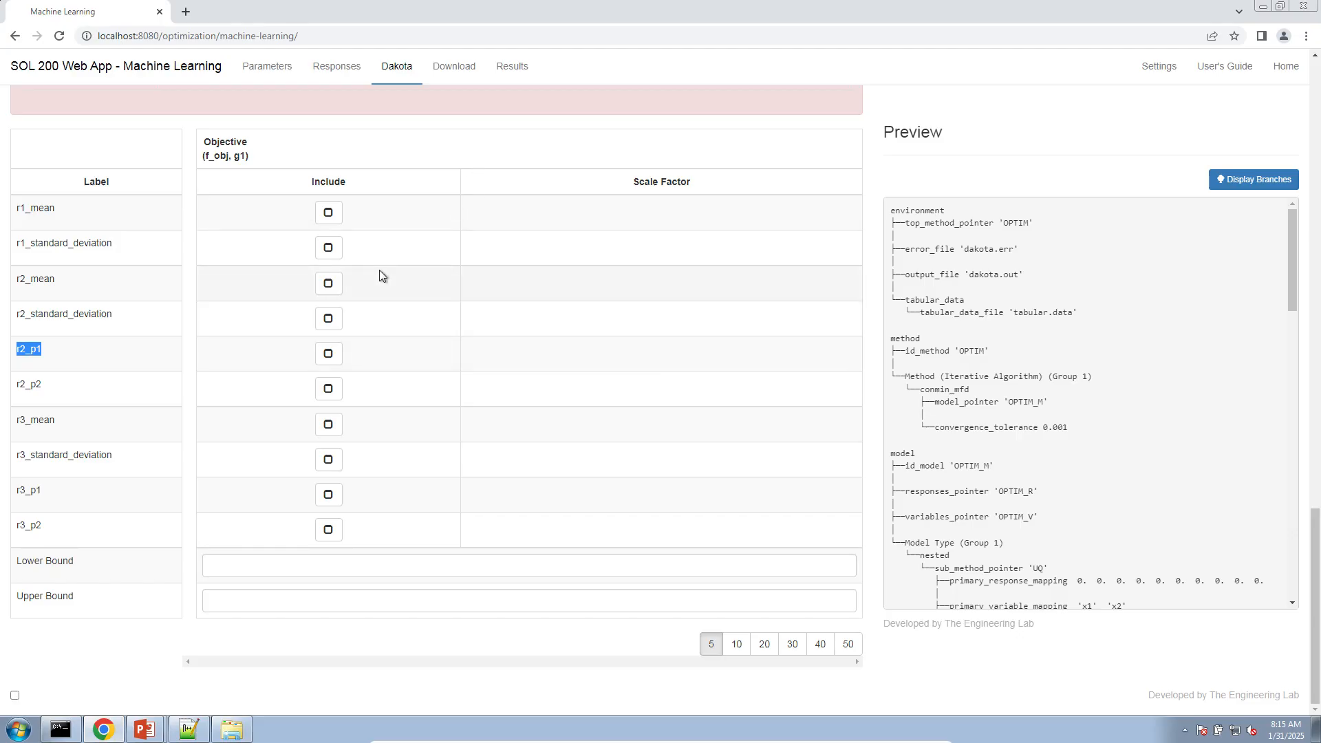
{"action": "scroll", "coordinate": [383, 275], "scroll_direction": "up", "scroll_amount": 15}
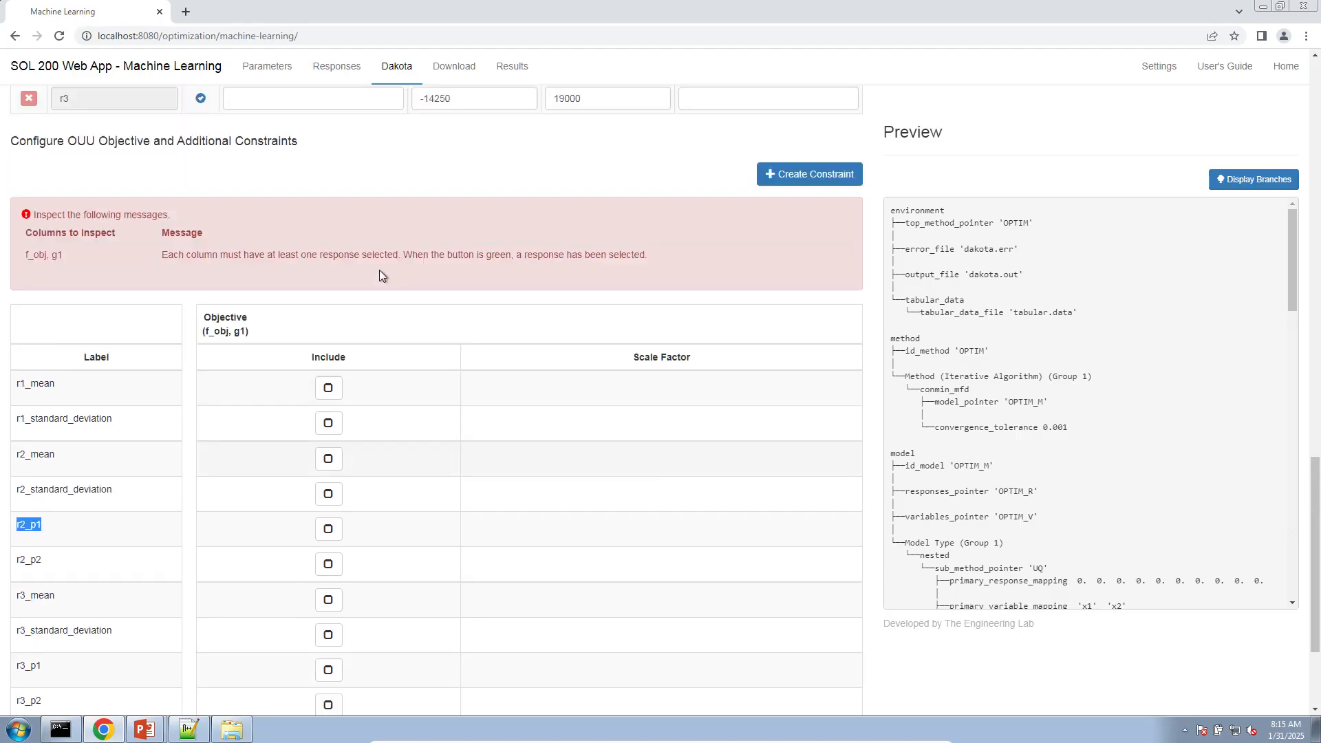
{"action": "scroll", "coordinate": [383, 275], "scroll_direction": "up", "scroll_amount": 5}
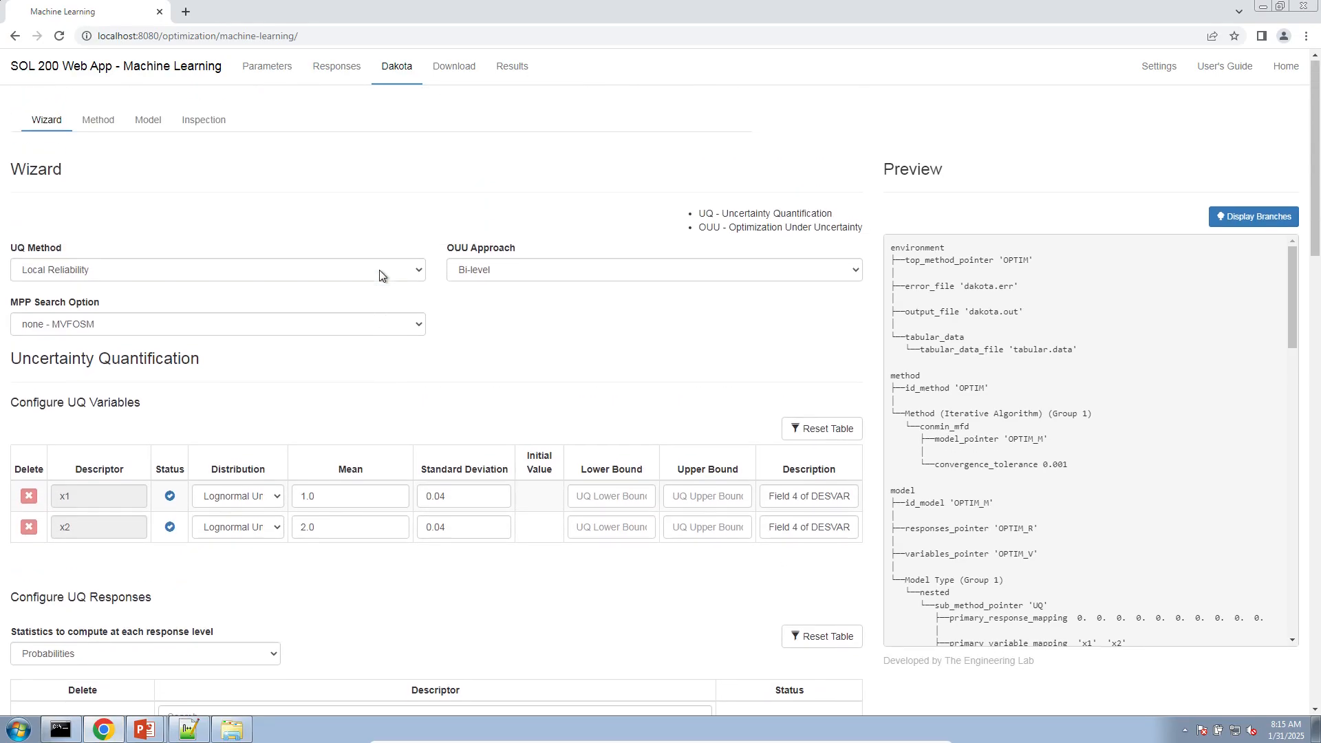
{"action": "left_click", "coordinate": [100, 121]}
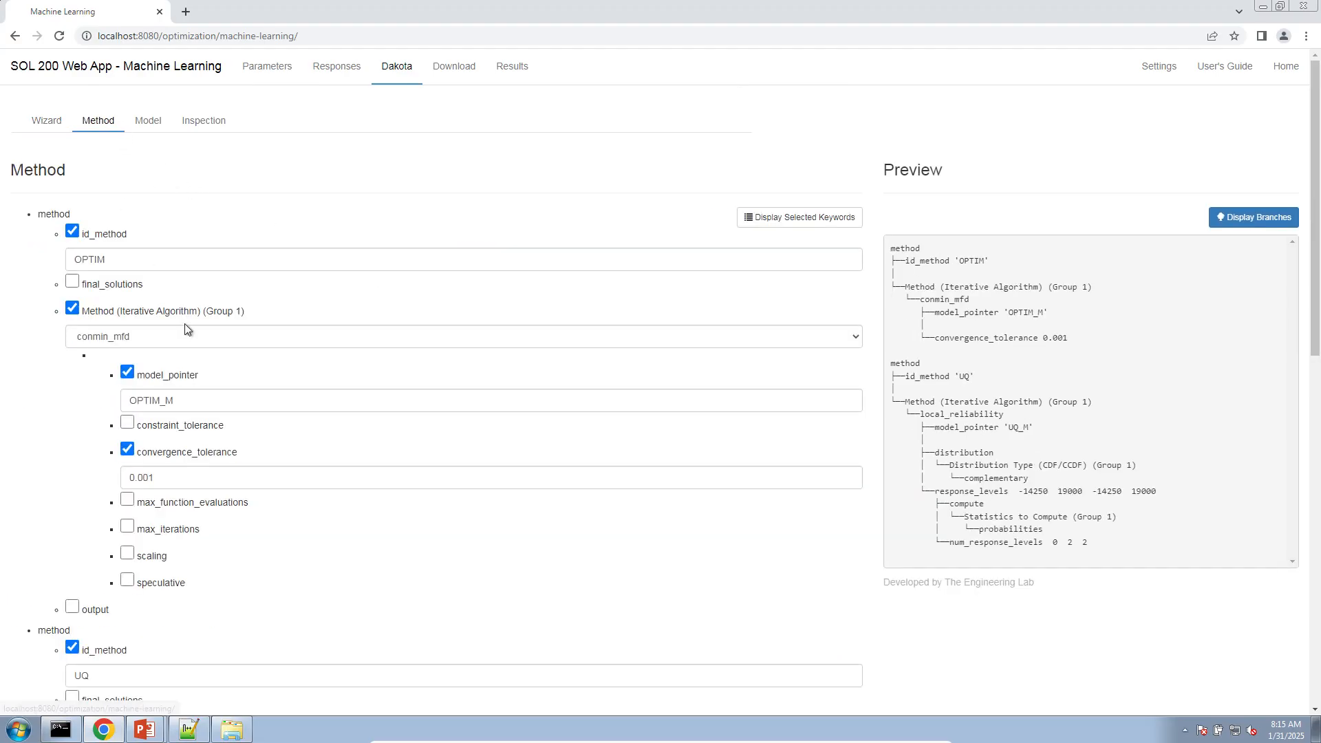
{"action": "left_click", "coordinate": [799, 217]}
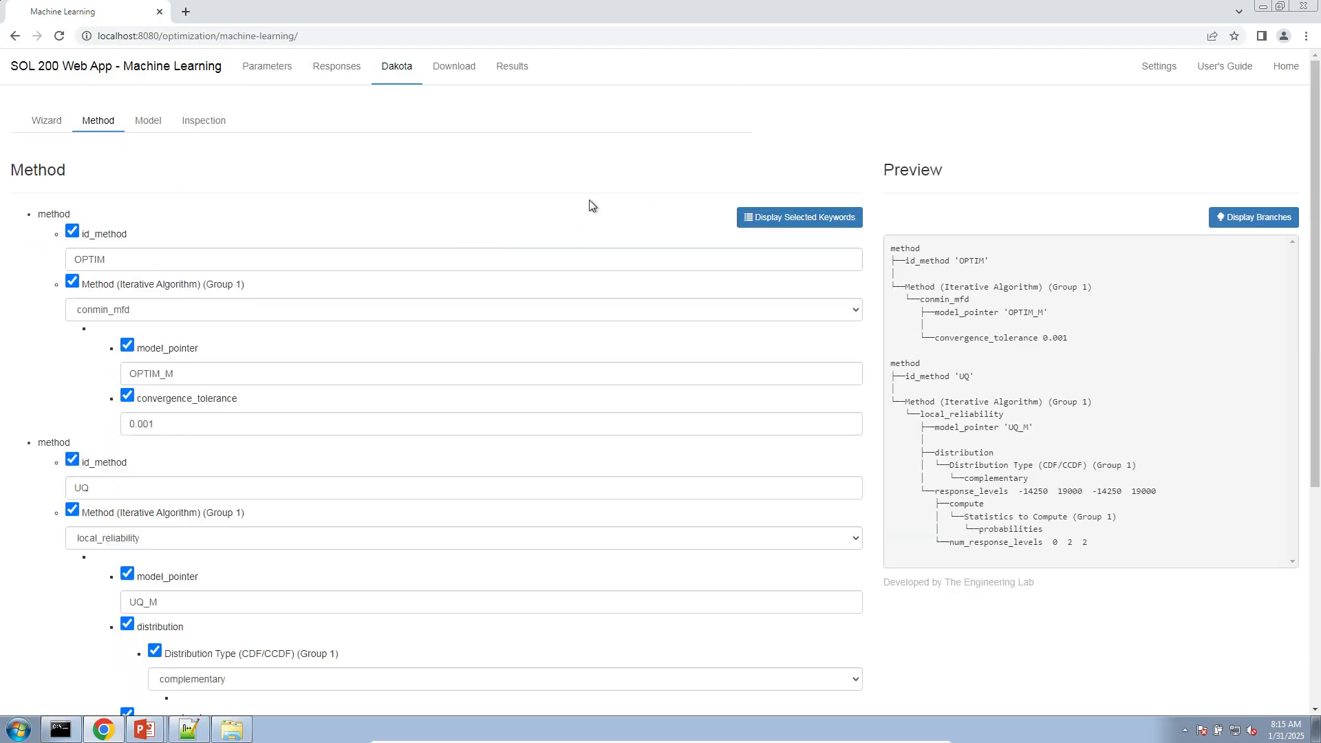
Step: Try the cumulative distribution type for the UQ method, and set it back to complementary
{"action": "scroll", "coordinate": [590, 206], "scroll_direction": "down", "scroll_amount": 5}
{"action": "left_click", "coordinate": [220, 342]}
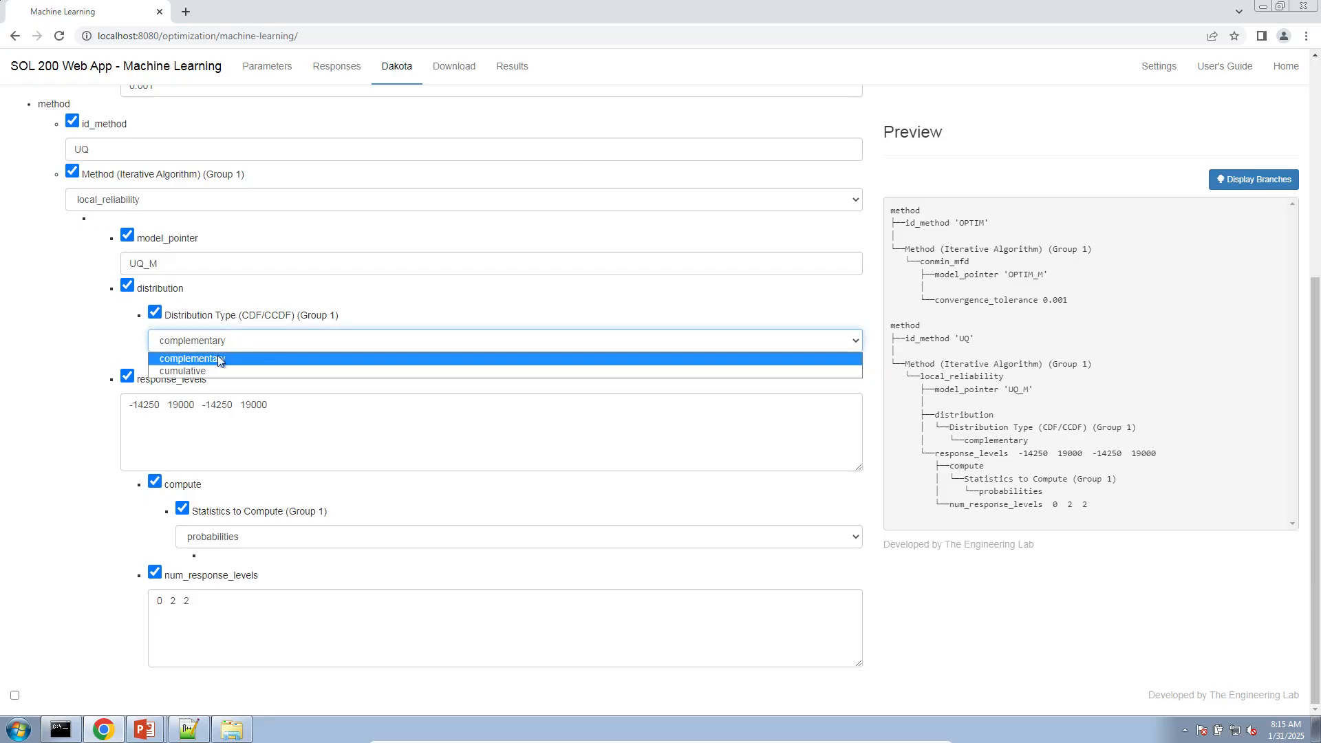
{"action": "left_click", "coordinate": [206, 373]}
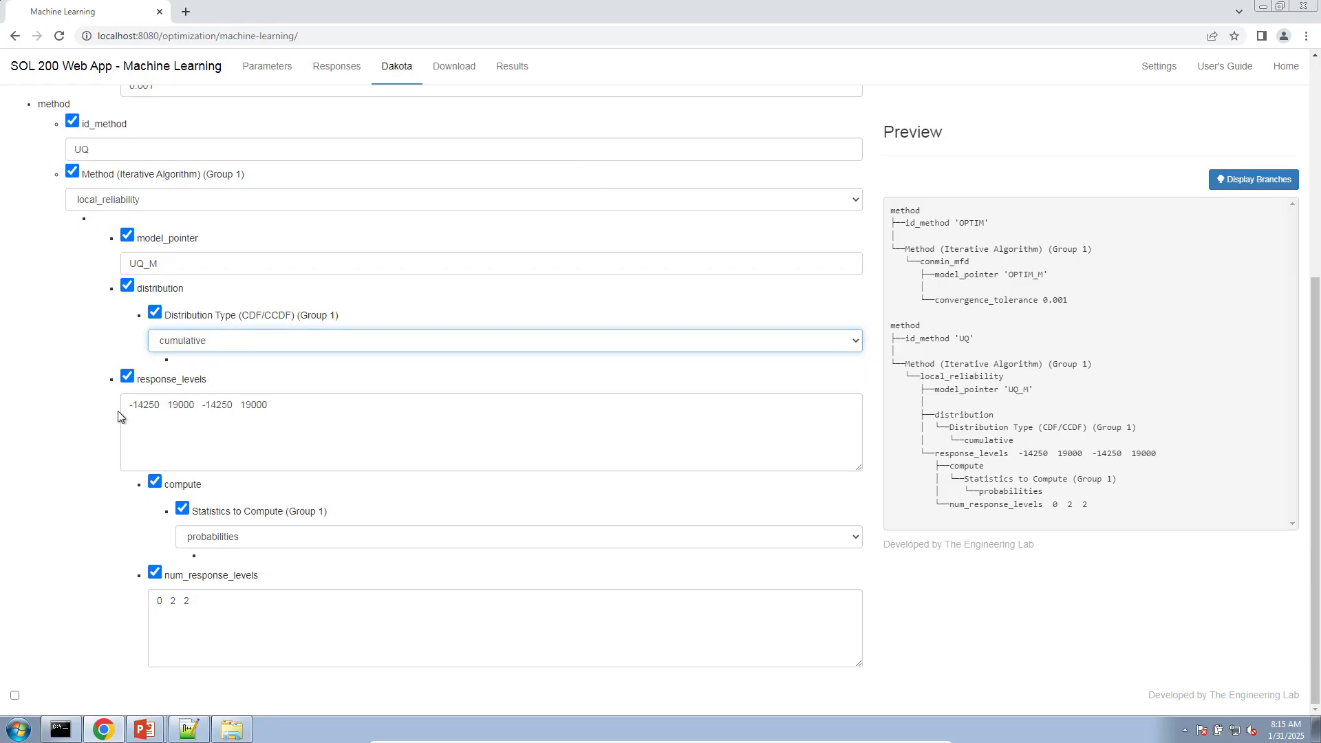
{"action": "left_click", "coordinate": [176, 346]}
{"action": "left_click", "coordinate": [179, 360]}
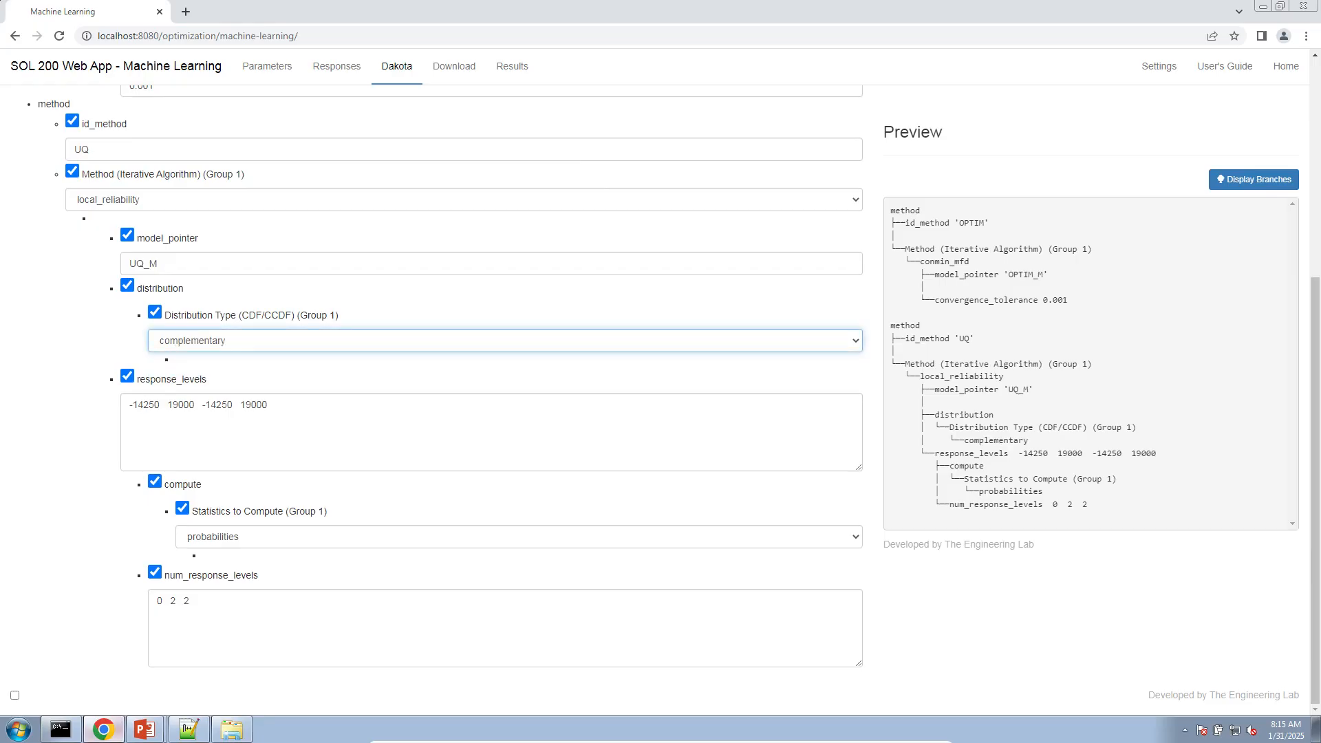
Step: Switch to Notepad++ and paste a copy of the r2_p1 and r2_p2 lines a few blank lines below the originals
{"action": "left_click", "coordinate": [188, 729]}
{"action": "left_click_drag", "start_coordinate": [159, 151], "coordinate": [3, 103]}
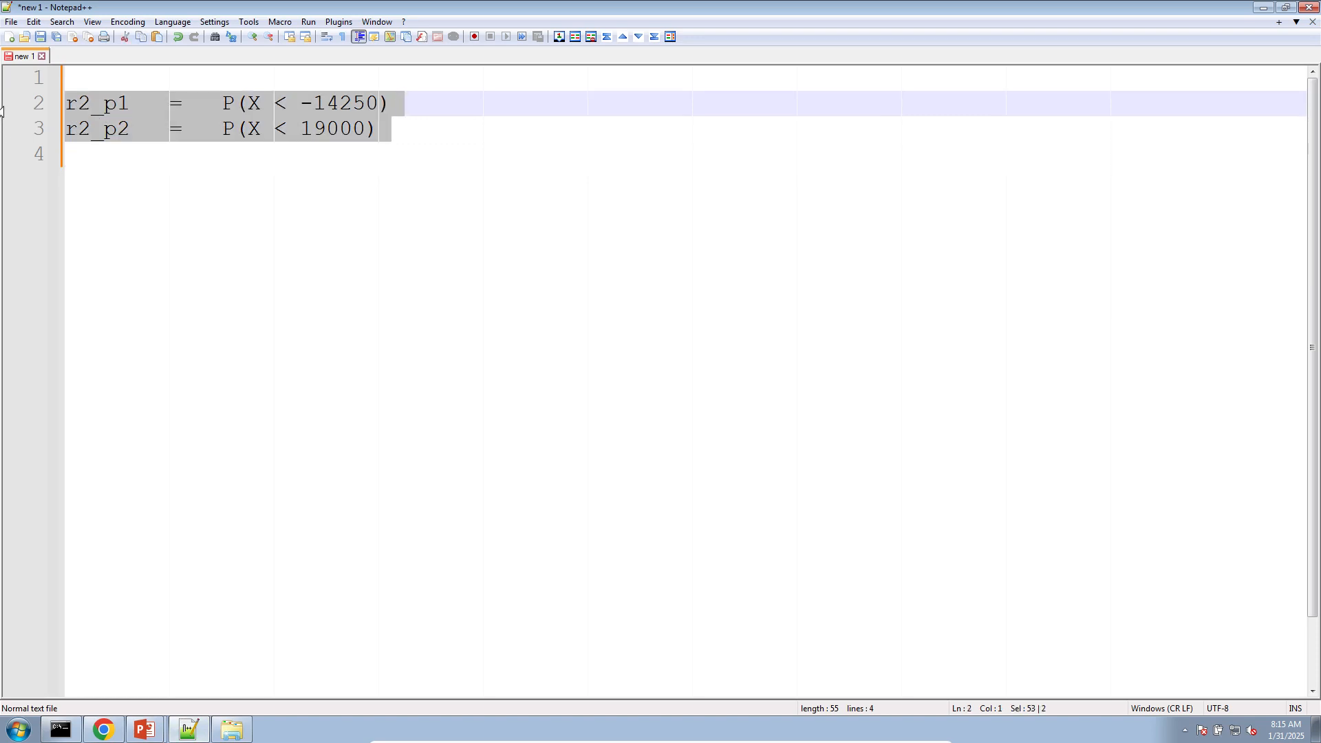
{"action": "key", "text": "ctrl+c"}
{"action": "left_click", "coordinate": [221, 266]}
{"action": "key", "text": "Return"}
{"action": "key", "text": "Return"}
{"action": "key", "text": "Return"}
{"action": "key", "text": "ctrl+v"}
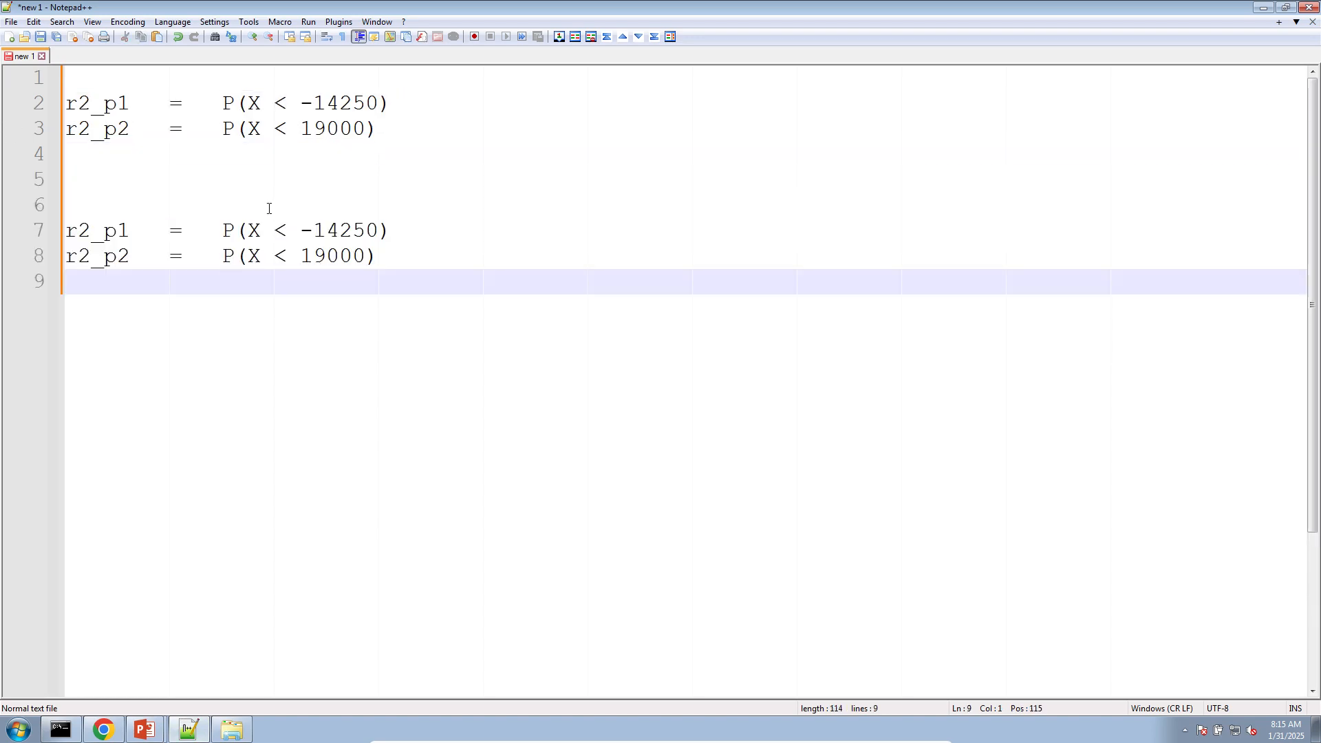
Step: Rewrite the copied expressions as P(-14250 < X) for r2_p1 and P(19000 < X) for r2_p2
{"action": "left_click_drag", "start_coordinate": [248, 230], "coordinate": [298, 263]}
{"action": "key", "text": "Delete"}
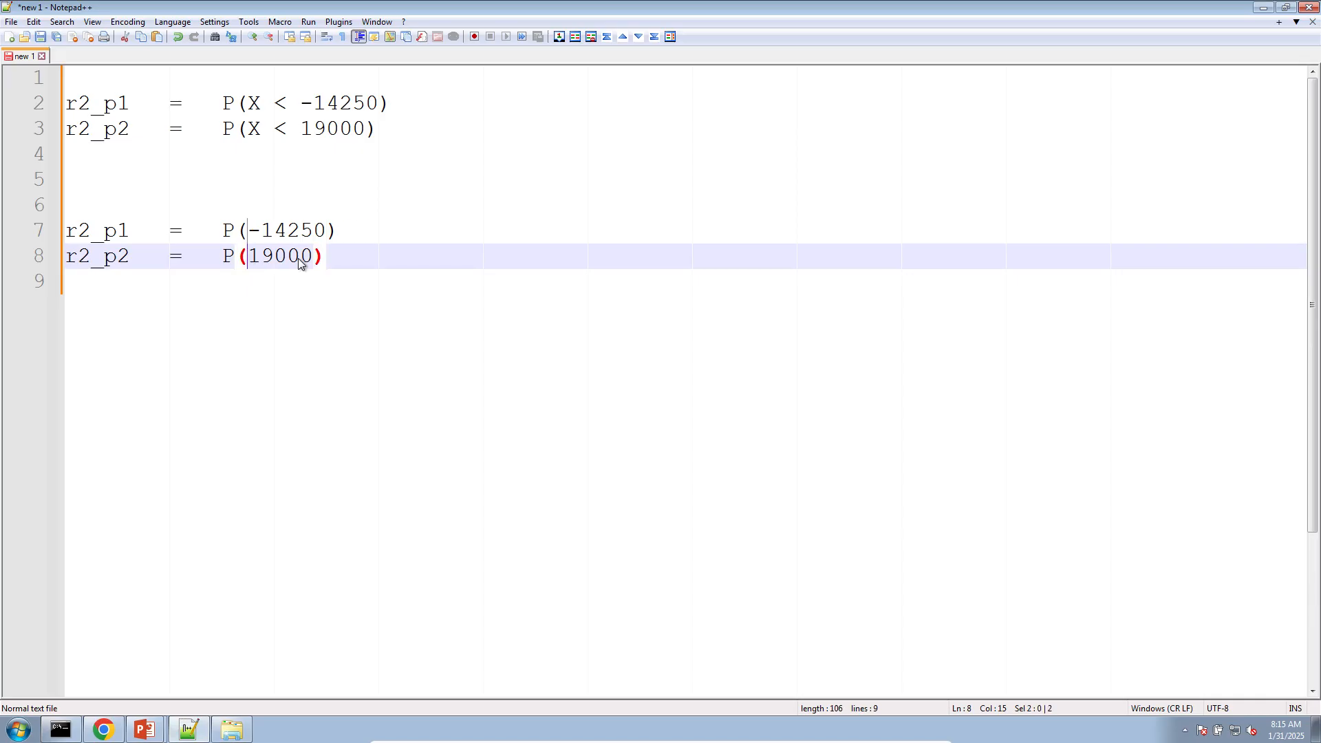
{"action": "left_click", "coordinate": [328, 231]}
{"action": "type", "text": "< X"}
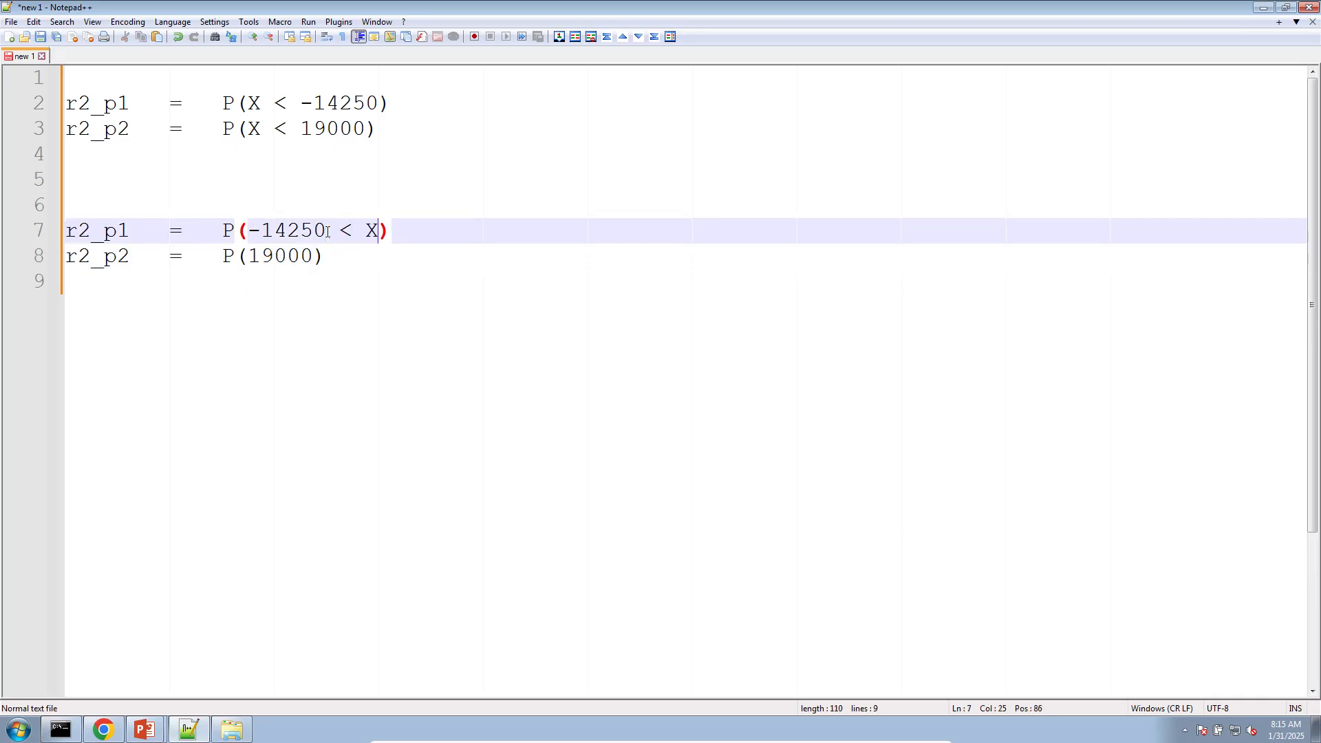
{"action": "key", "text": "Down"}
{"action": "key", "text": "Left"}
{"action": "type", "text": "< "}
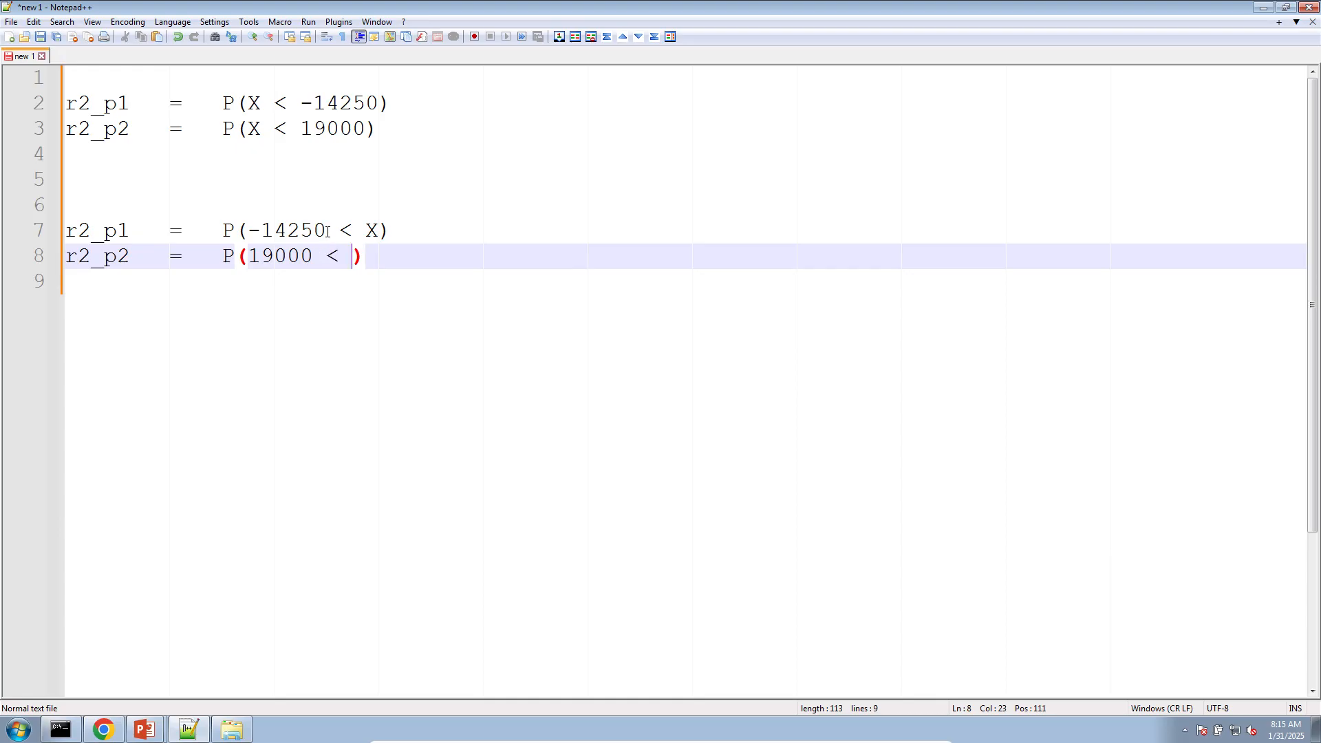
{"action": "type", "text": "X"}
Step: Add the note "r2" after the P(-14250 < X) expression and paste a copy of both rewritten lines below, separated by blank lines
{"action": "left_click", "coordinate": [423, 232]}
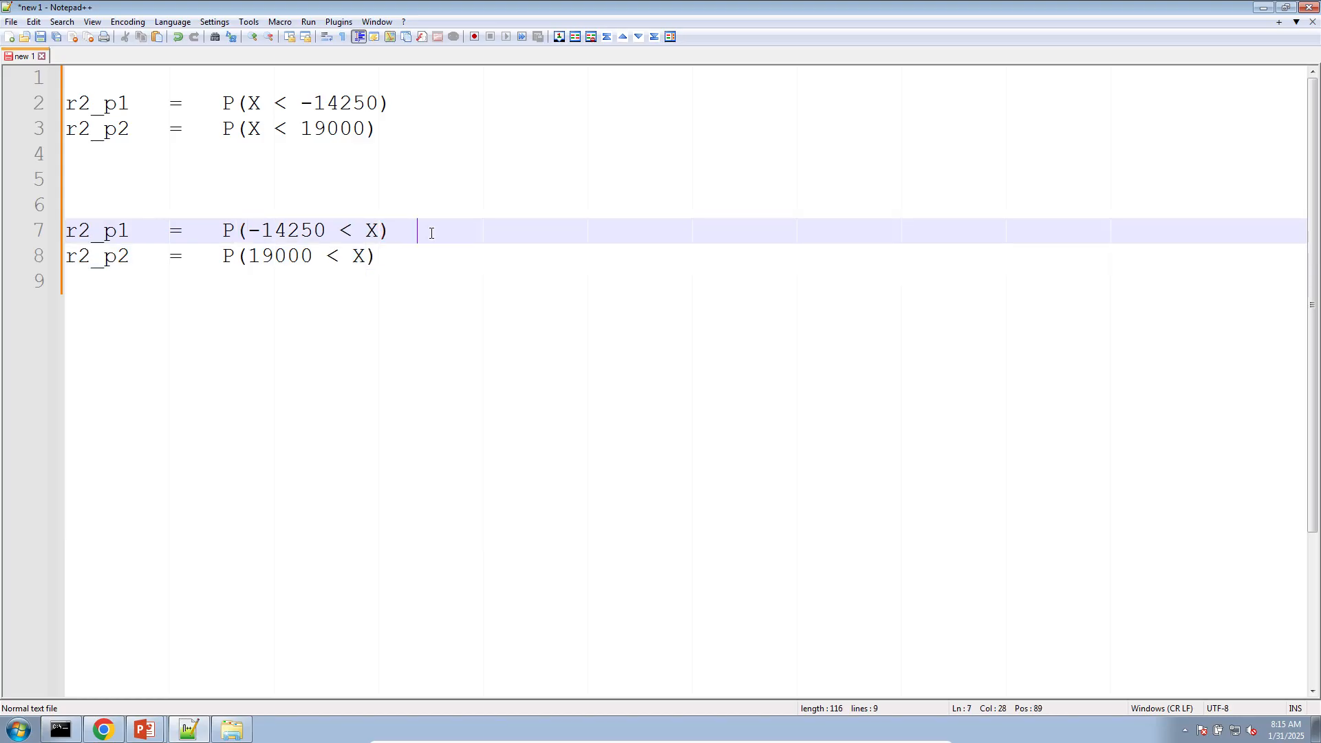
{"action": "type", "text": "r2"}
{"action": "left_click_drag", "start_coordinate": [394, 231], "coordinate": [9, 232]}
{"action": "key", "text": "ctrl+c"}
{"action": "left_click", "coordinate": [366, 296]}
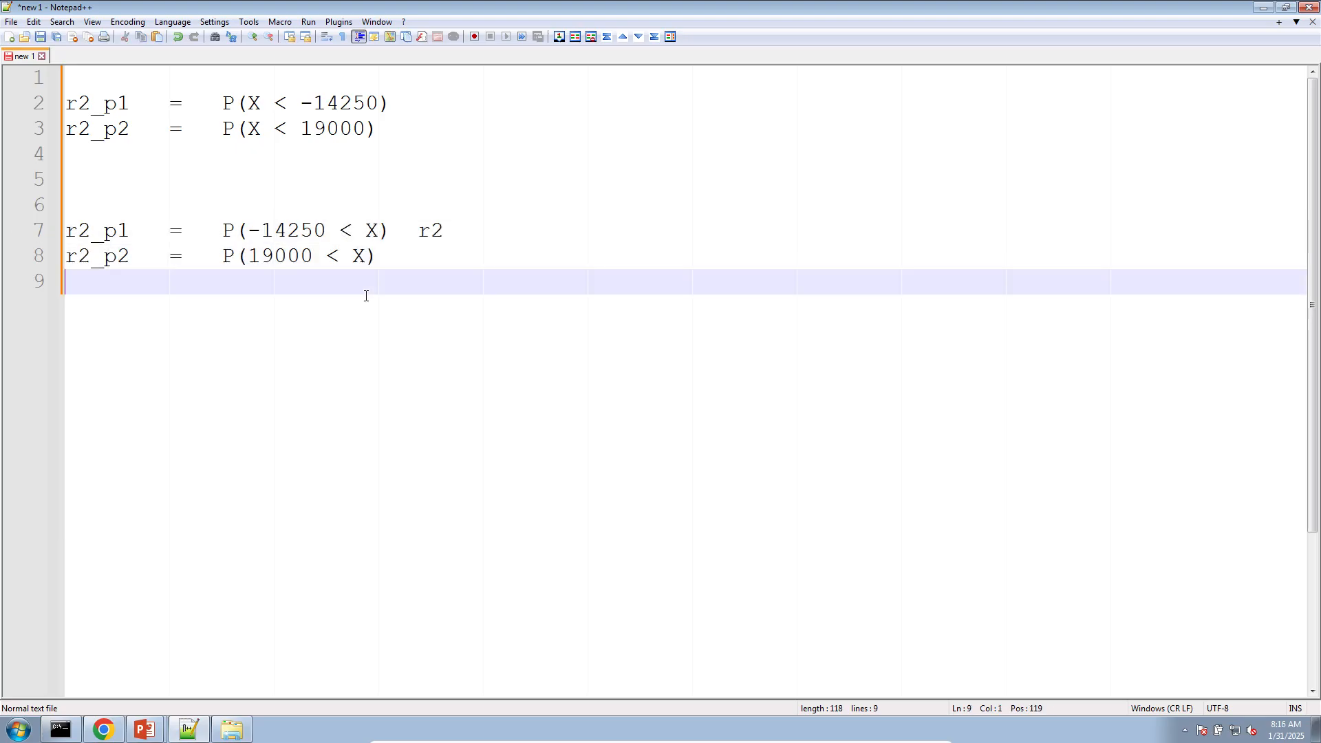
{"action": "key", "text": "Return"}
{"action": "key", "text": "Return"}
{"action": "key", "text": "ctrl+v"}
Step: Change the labels of the newly copied pair to r3_p1 and r3_p2, and its trailing note to r3
{"action": "left_click", "coordinate": [94, 336]}
{"action": "key", "text": "shift+Left"}
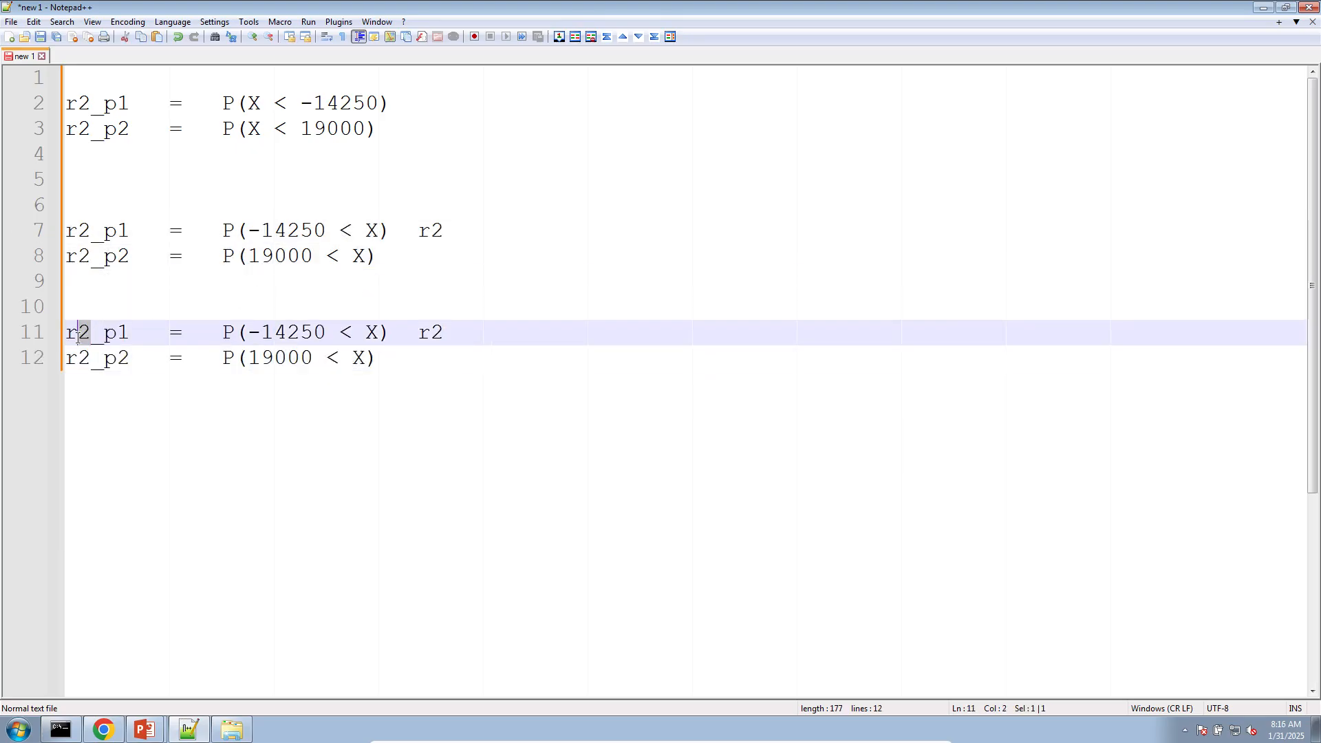
{"action": "type", "text": "3"}
{"action": "key", "text": "Down"}
{"action": "key", "text": "shift+Left"}
{"action": "type", "text": "3"}
{"action": "left_click", "coordinate": [467, 336]}
{"action": "key", "text": "shift+Left"}
{"action": "type", "text": "3"}
Step: Change X to "X=r2" in the rewritten r2_p1 and r2_p2 expressions
{"action": "left_click", "coordinate": [390, 238]}
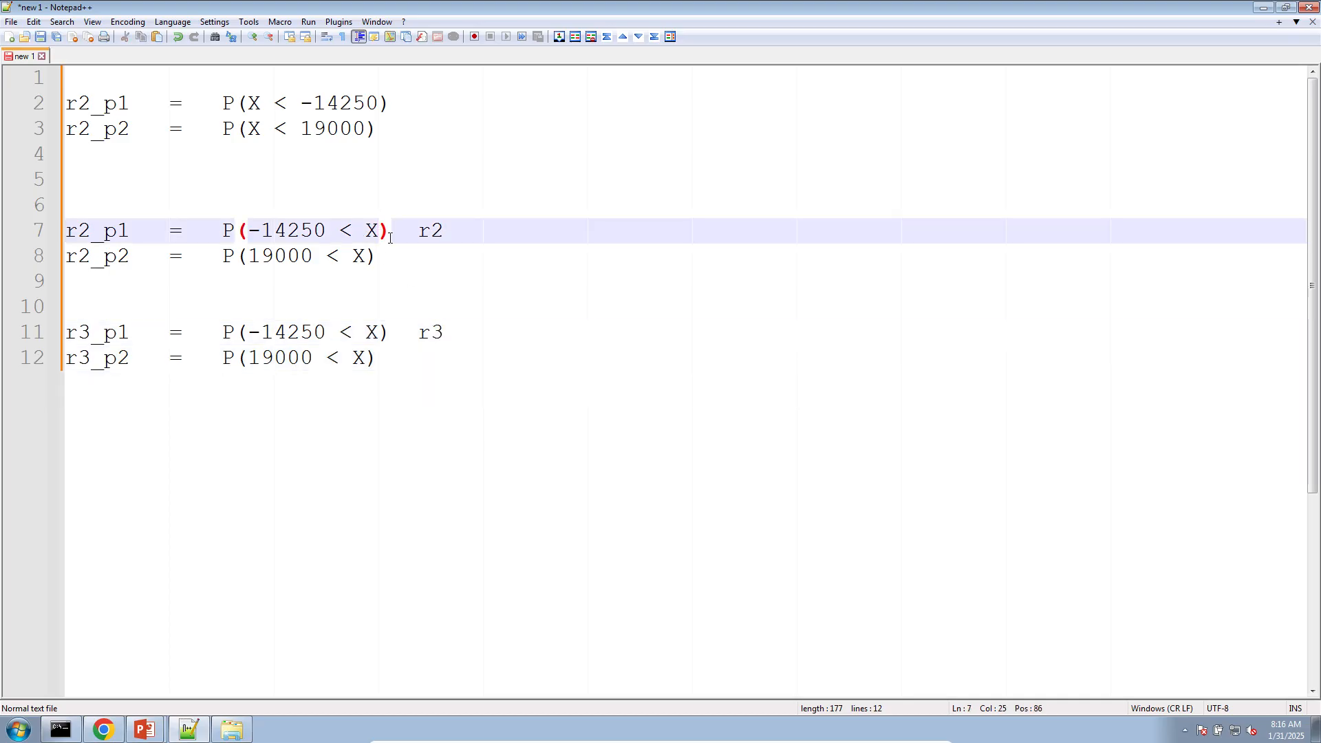
{"action": "type", "text": "=r2"}
{"action": "key", "text": "Escape"}
{"action": "key", "text": "Down"}
{"action": "key", "text": "Left"}
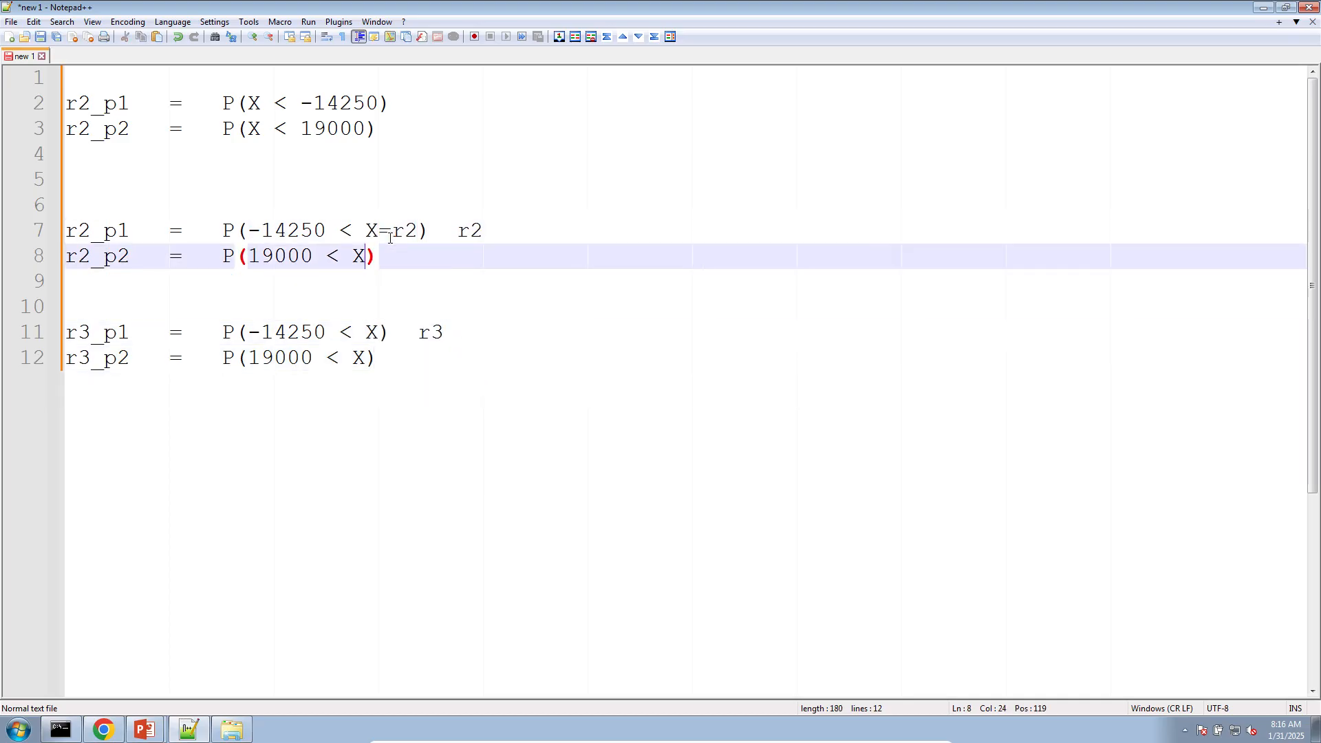
{"action": "type", "text": "=2"}
{"action": "key", "text": "Left"}
{"action": "type", "text": "r"}
{"action": "key", "text": "Escape"}
Step: Change X to "X=r3" in the r3_p1 and r3_p2 expressions, and start a new line below them
{"action": "key", "text": "Down"}
{"action": "key", "text": "Down"}
{"action": "key", "text": "Down"}
{"action": "key", "text": "Left"}
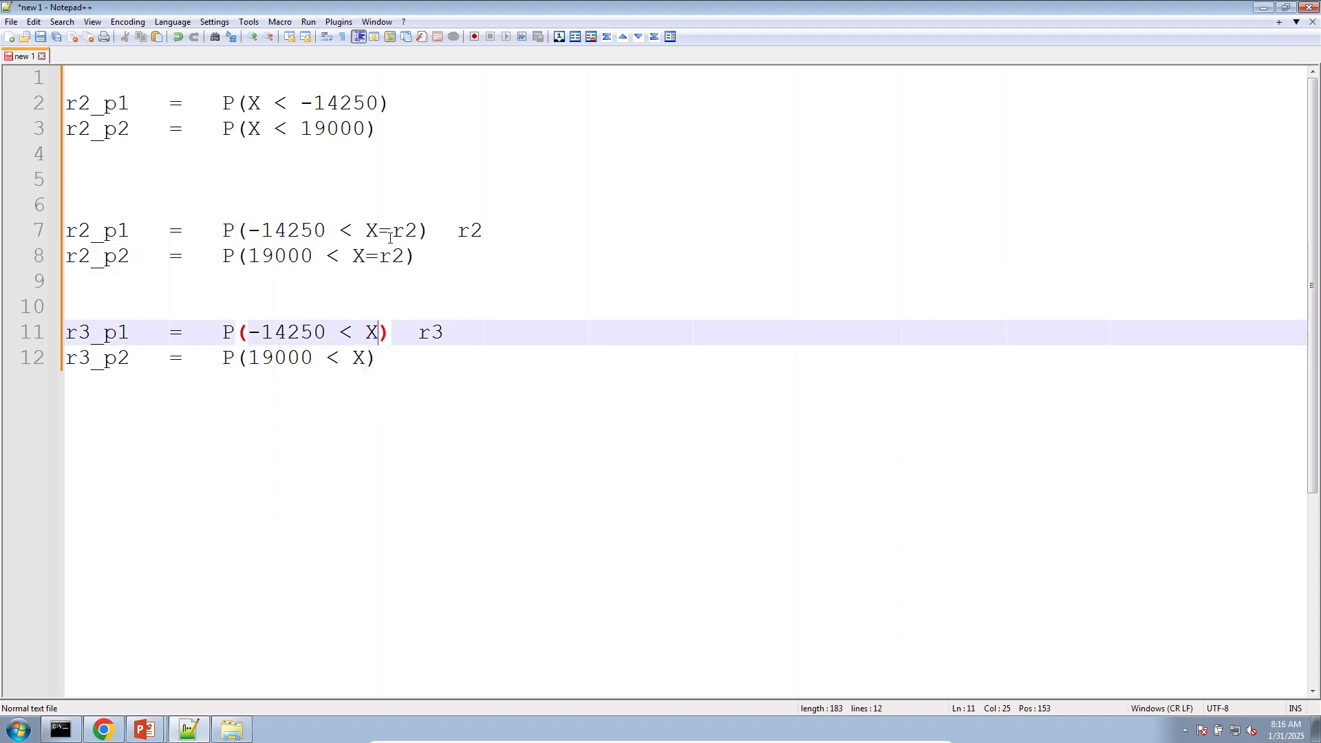
{"action": "type", "text": "=r2"}
{"action": "key", "text": "Escape"}
{"action": "type", "text": "3"}
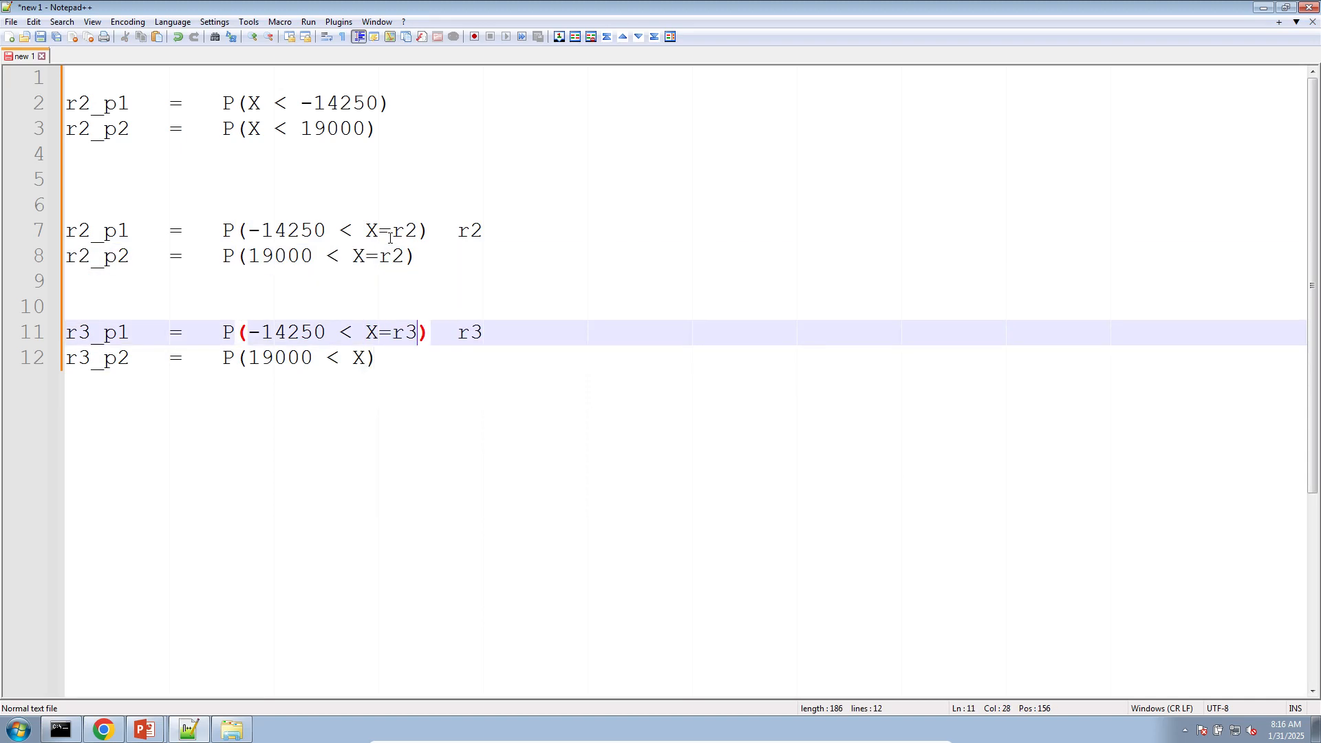
{"action": "key", "text": "Down"}
{"action": "type", "text": "=r3"}
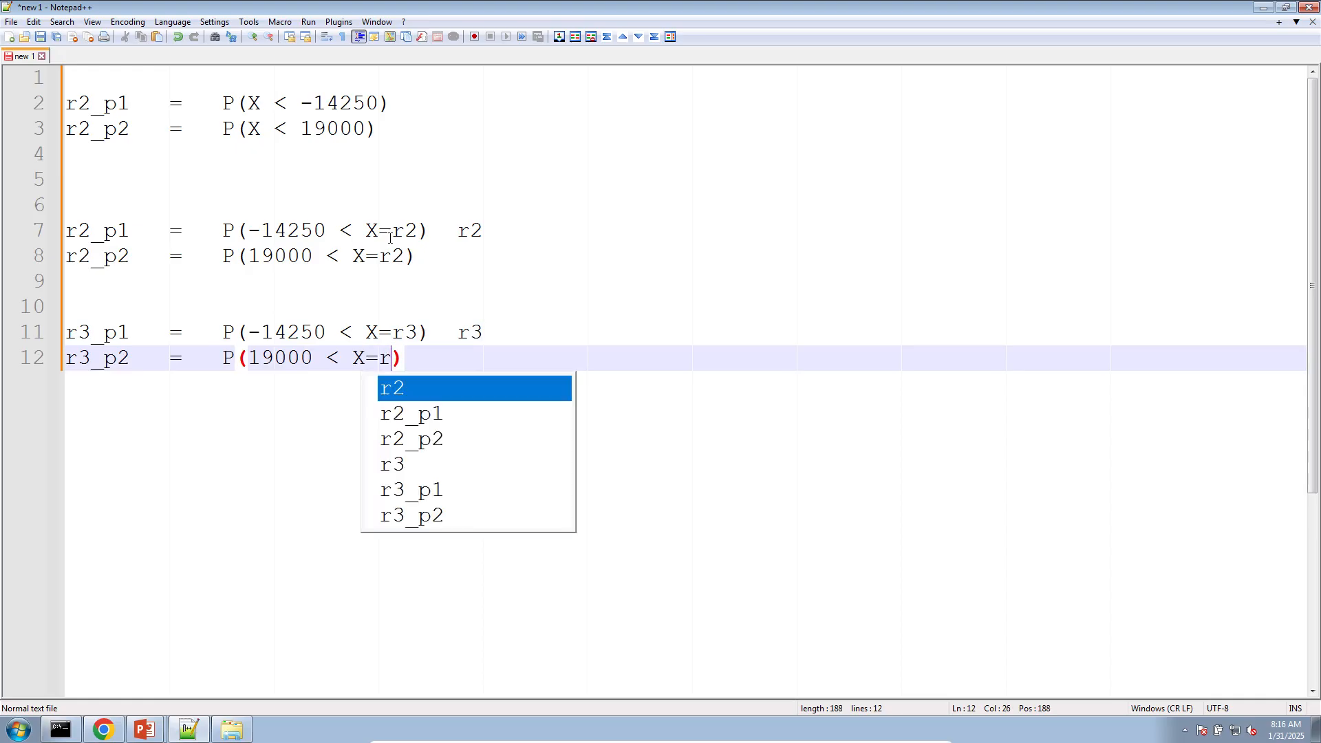
{"action": "key", "text": "Escape"}
{"action": "key", "text": "End"}
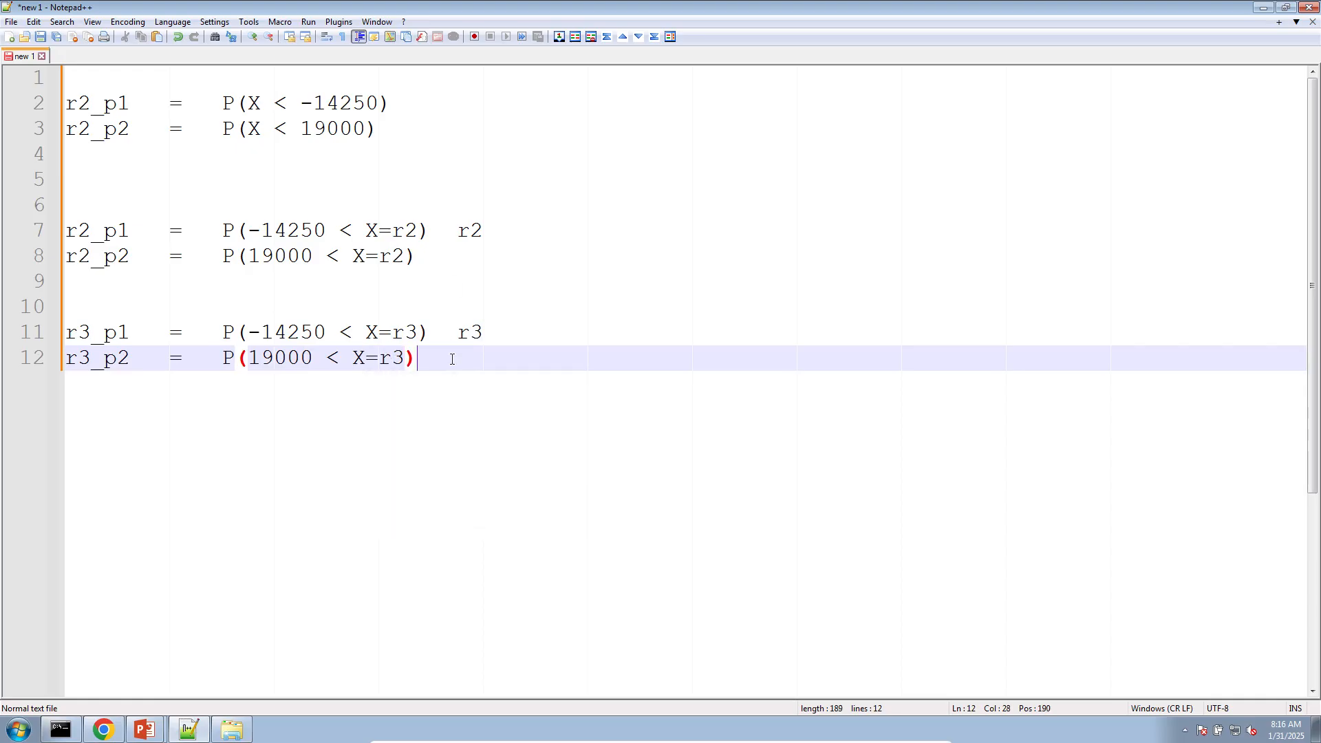
{"action": "key", "text": "Return"}
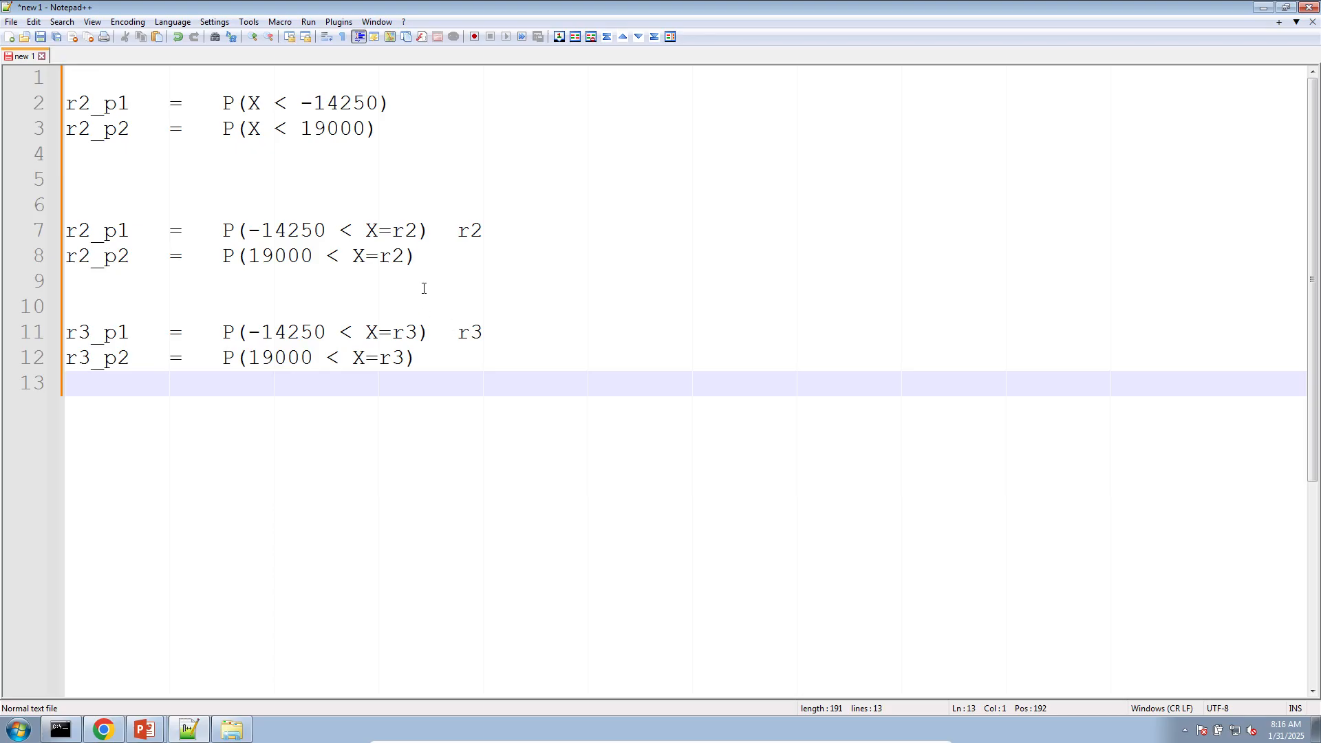
Step: Write the heading "Coplementary" above the second r2 group and indent all r2 and r3 lines beneath it
{"action": "left_click", "coordinate": [186, 184]}
{"action": "left_click", "coordinate": [183, 208]}
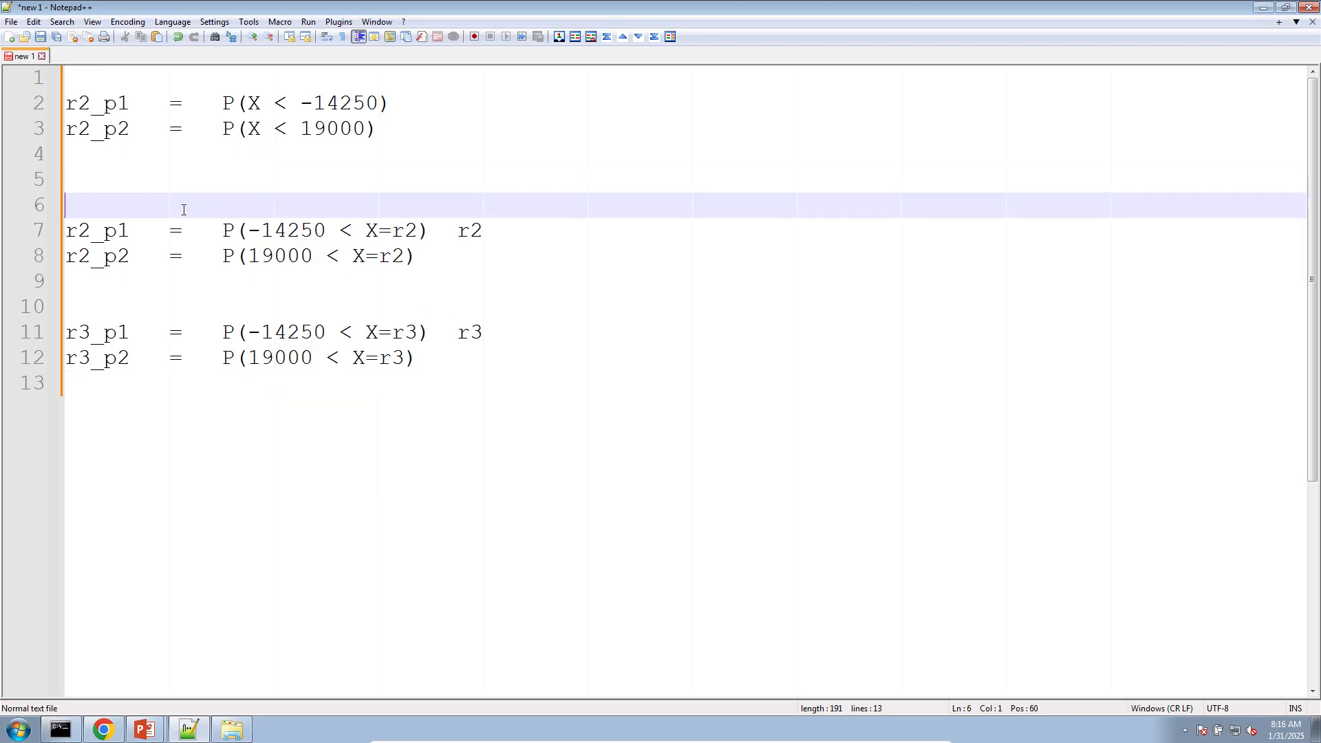
{"action": "type", "text": "Coplementa"}
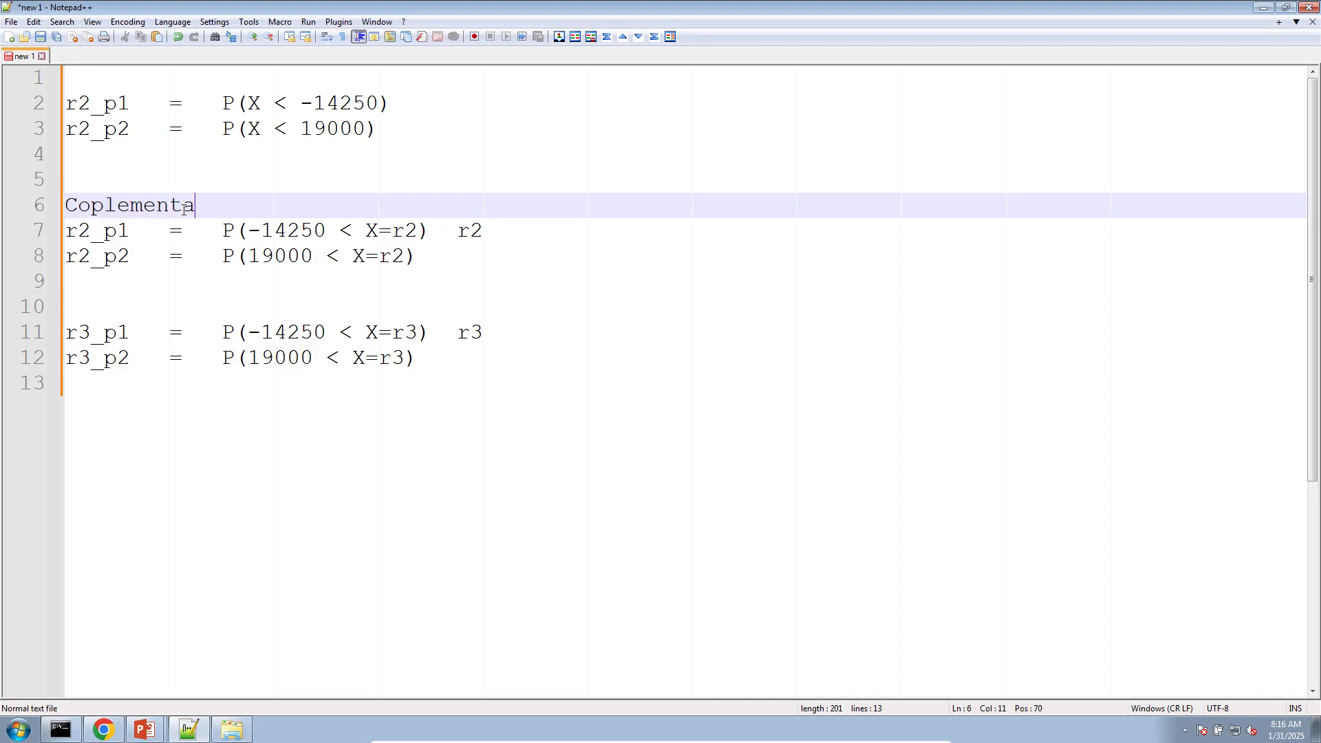
{"action": "type", "text": "ry"}
{"action": "left_click_drag", "start_coordinate": [344, 382], "coordinate": [21, 234]}
{"action": "key", "text": "Tab"}
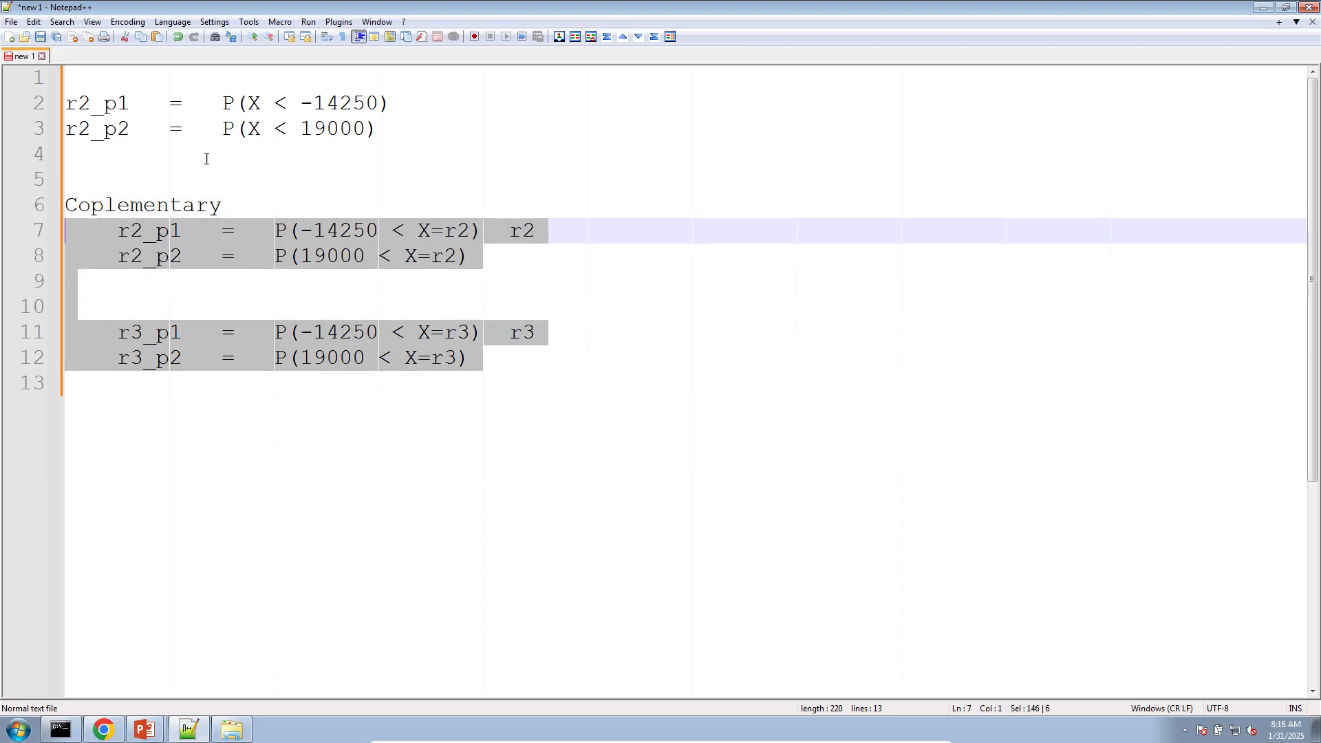
Step: Add the heading "Cumulative Probabilities" above the first r2_p1 and r2_p2 lines and indent both lines
{"action": "left_click", "coordinate": [185, 76]}
{"action": "key", "text": "Return"}
{"action": "type", "text": "CUmul"}
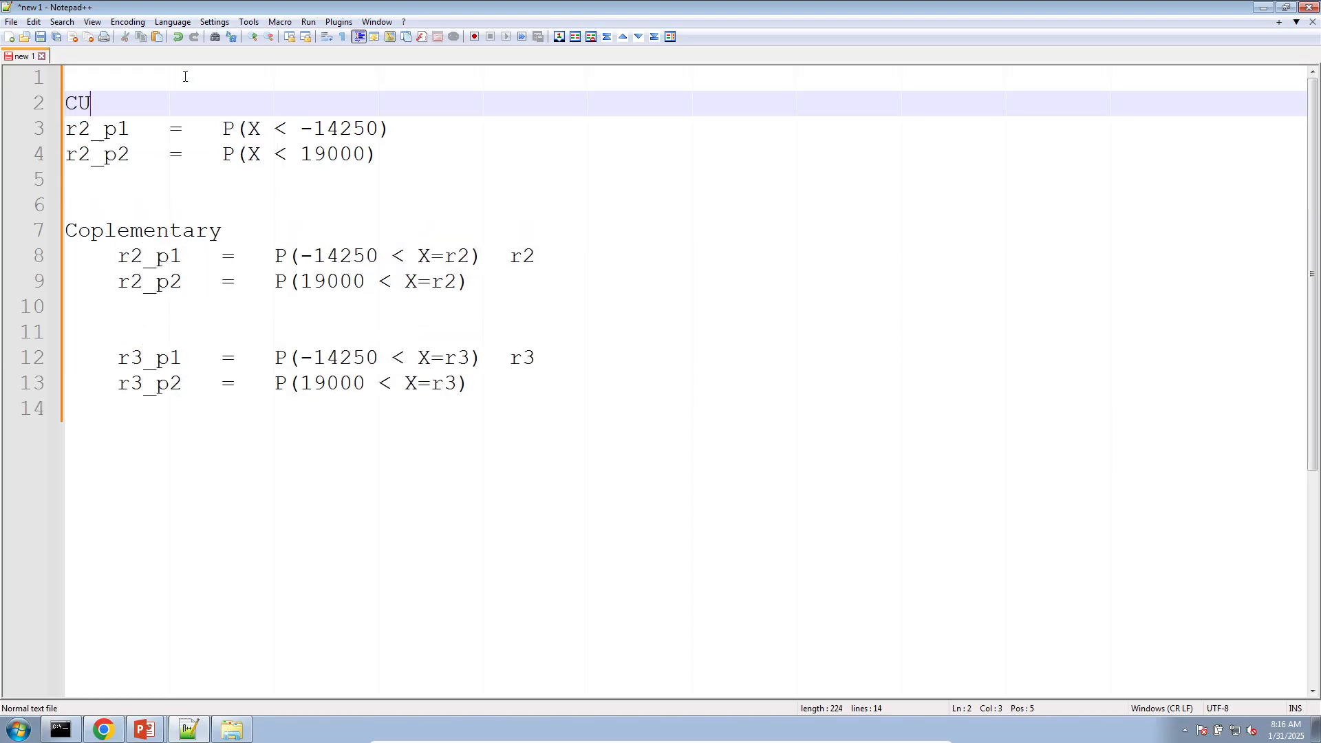
{"action": "key", "text": "BackSpace"}
{"action": "key", "text": "BackSpace"}
{"action": "key", "text": "BackSpace"}
{"action": "key", "text": "BackSpace"}
{"action": "type", "text": "umulative Probabilities"}
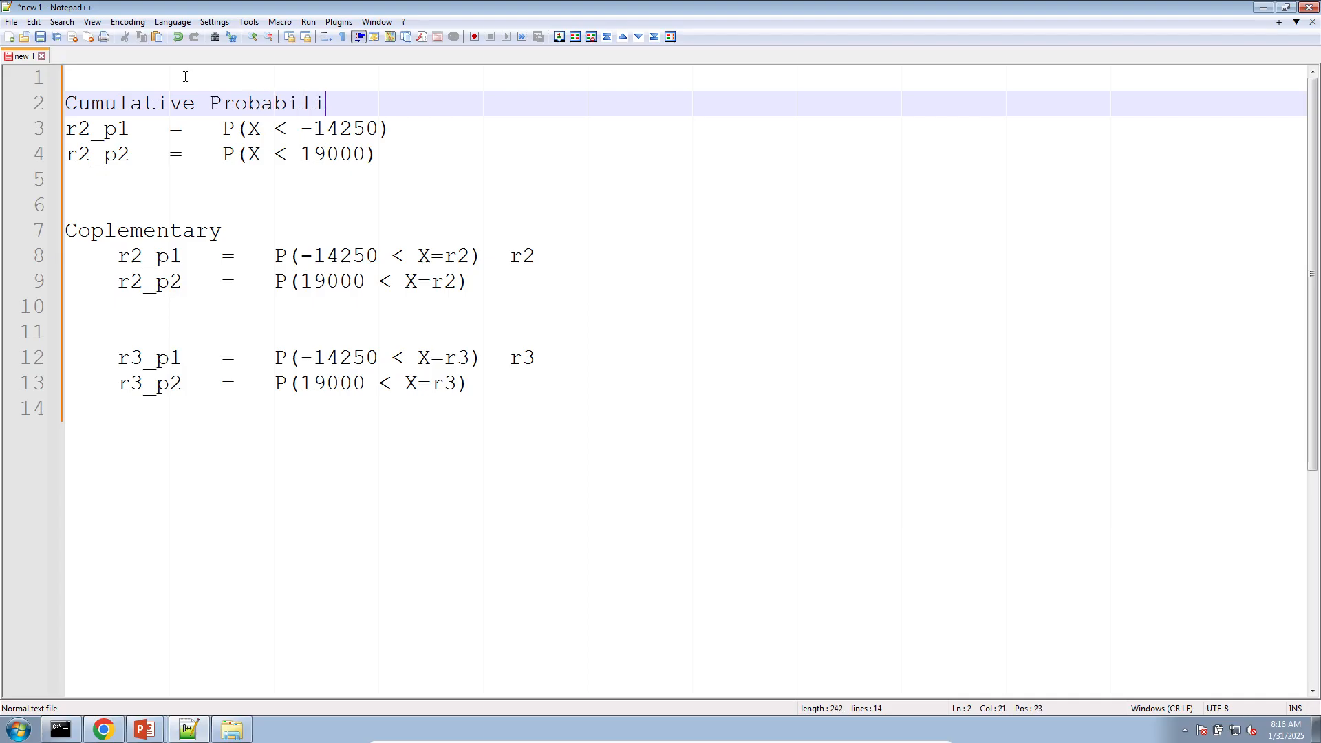
{"action": "key", "text": "Down"}
{"action": "key", "text": "Down"}
{"action": "key", "text": "shift+Up"}
{"action": "key", "text": "shift+Home"}
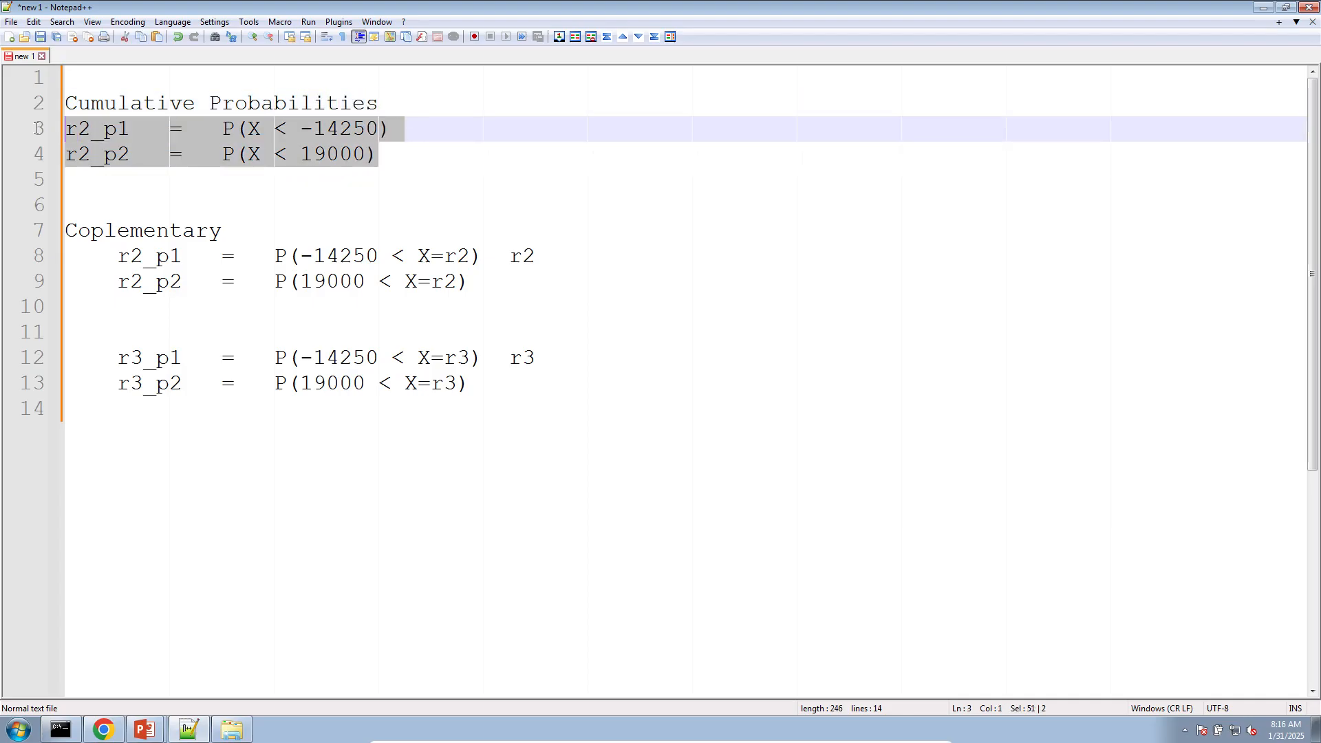
{"action": "key", "text": "Tab"}
Step: Switch to the web app and set the UQ method's distribution type to cumulative
{"action": "left_click", "coordinate": [103, 730]}
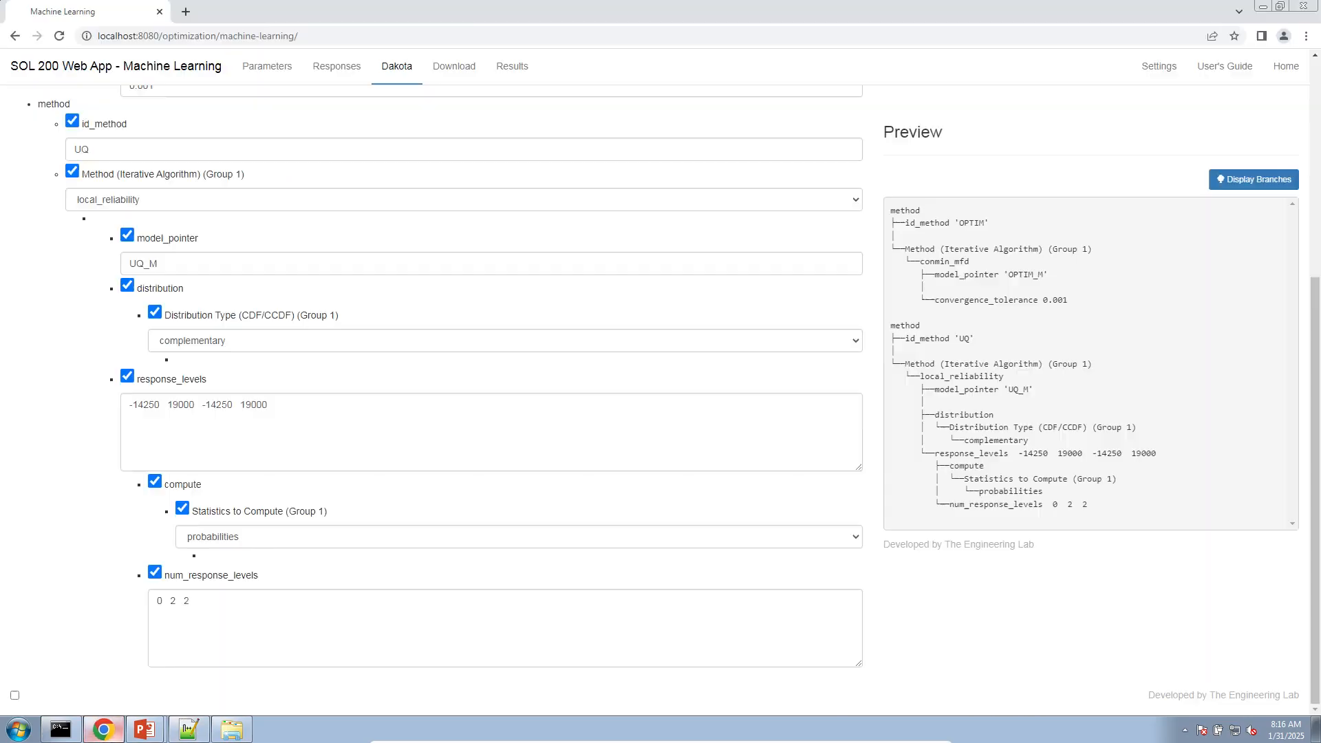
{"action": "left_click", "coordinate": [222, 336]}
{"action": "left_click", "coordinate": [214, 371]}
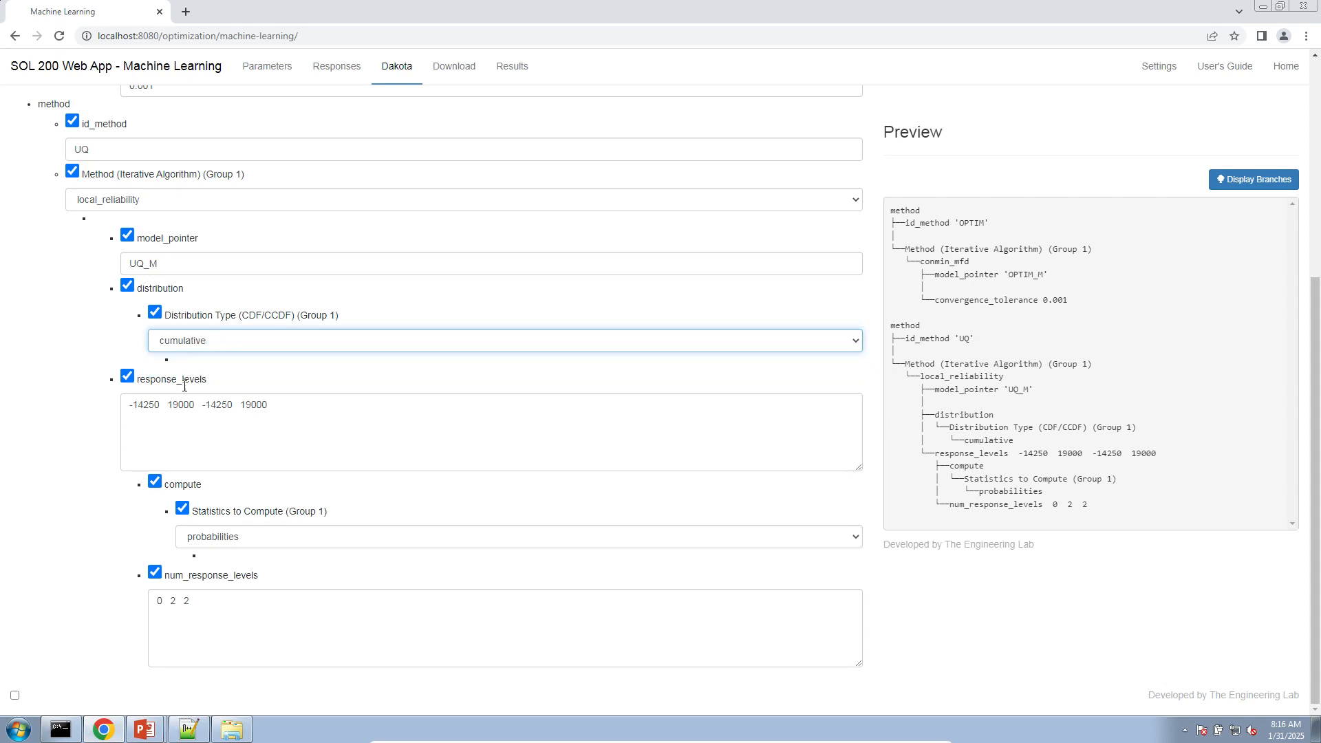
Step: Switch to Notepad++ and write "P(-14250 < X < 19000)" on its own indented line below the cumulative r2 lines
{"action": "left_click", "coordinate": [188, 729]}
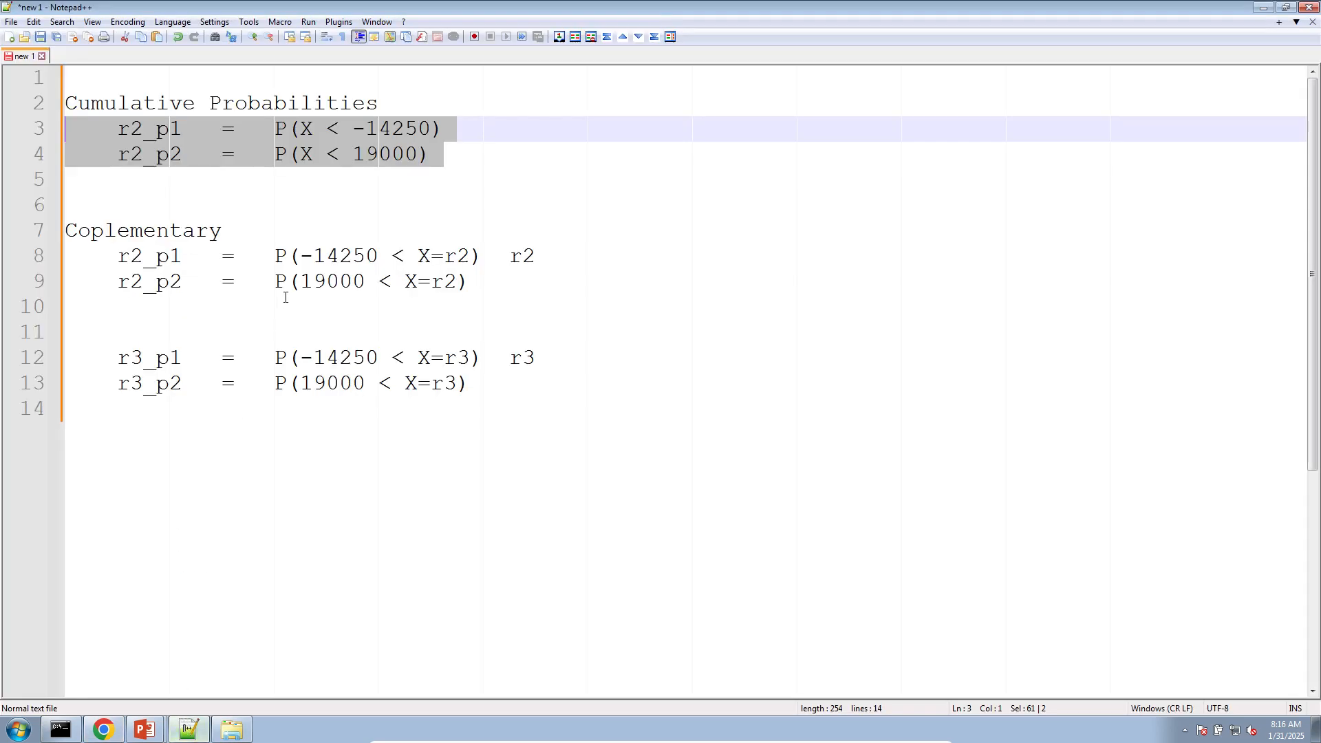
{"action": "left_click", "coordinate": [306, 193]}
{"action": "key", "text": "Return"}
{"action": "key", "text": "Up"}
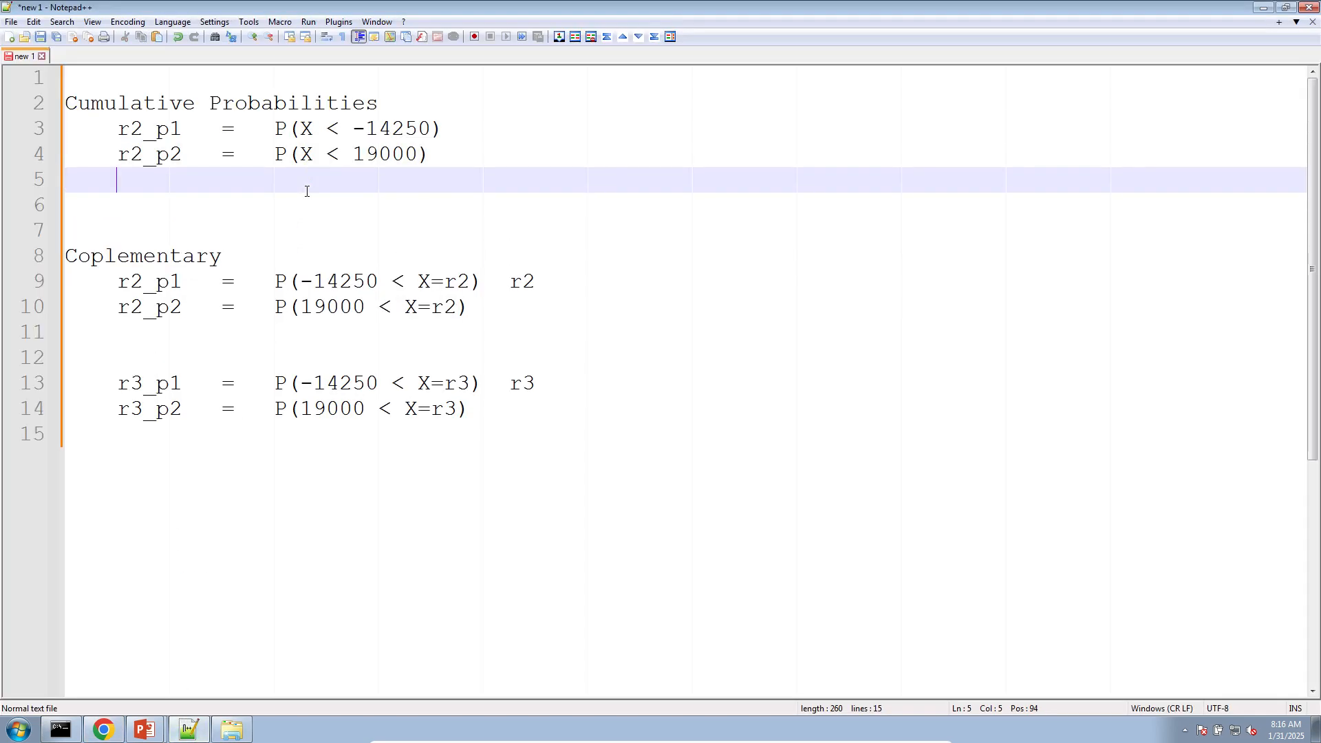
{"action": "key", "text": "Return"}
{"action": "key", "text": "Return"}
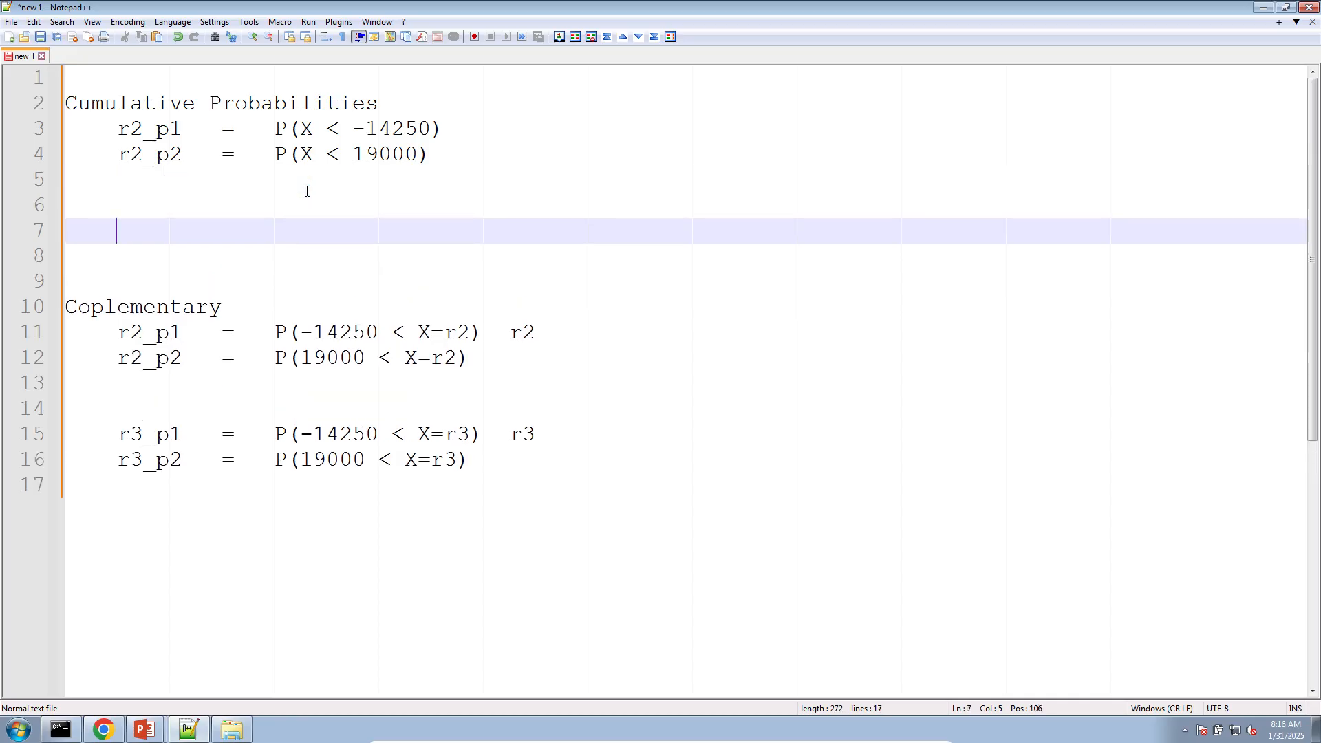
{"action": "type", "text": "P"}
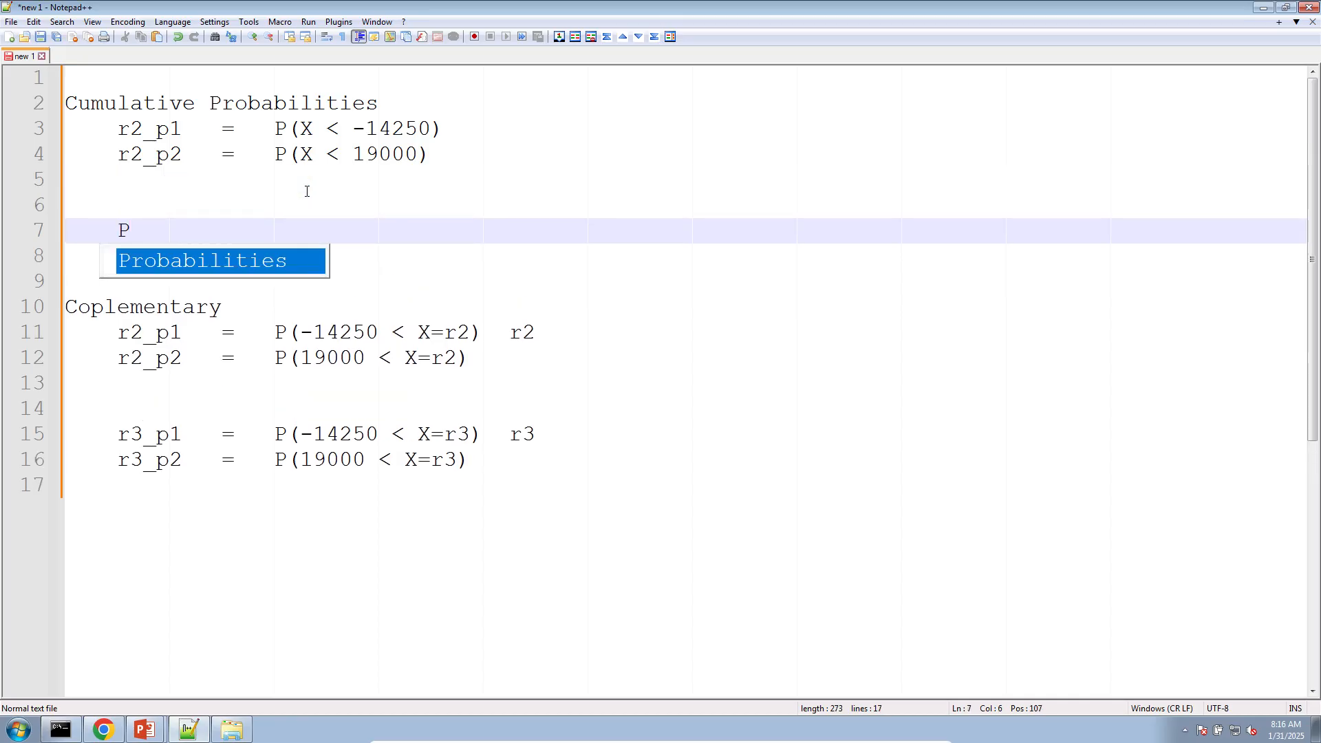
{"action": "type", "text": "(-1425"}
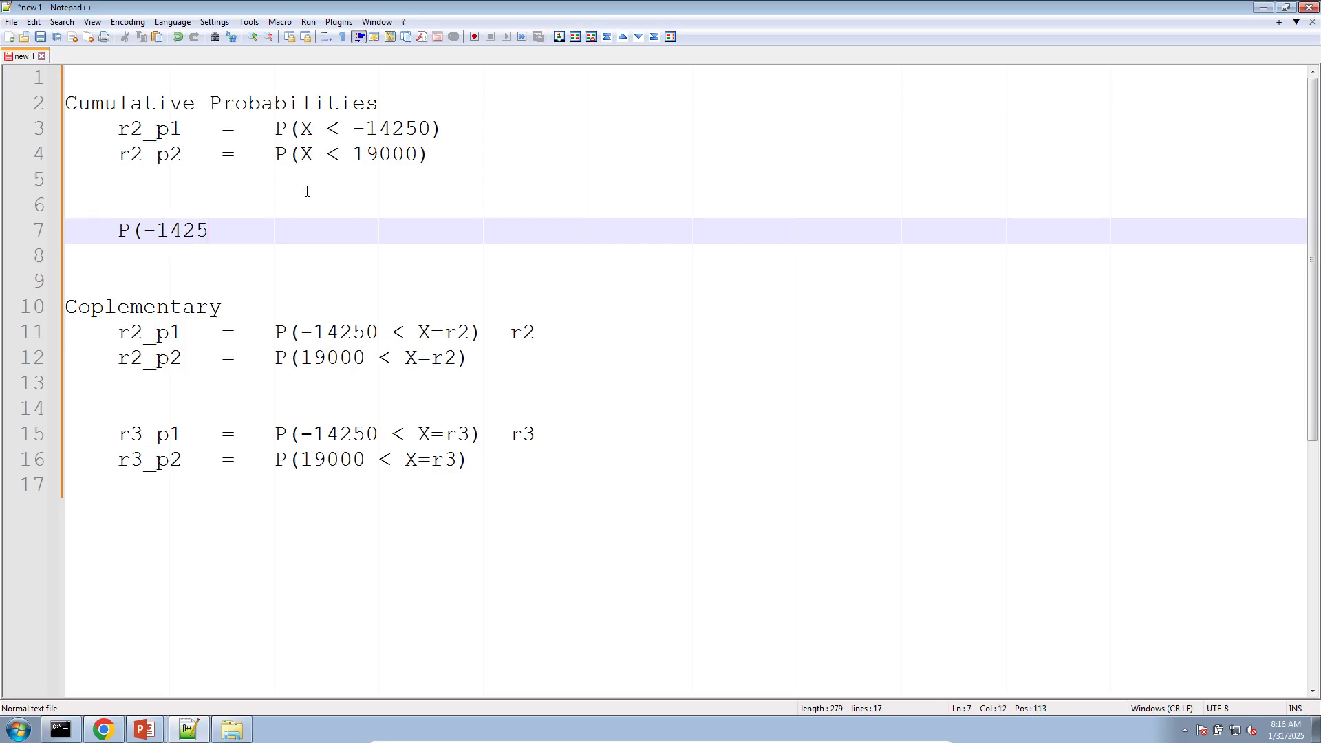
{"action": "type", "text": "0 < X < 19000"}
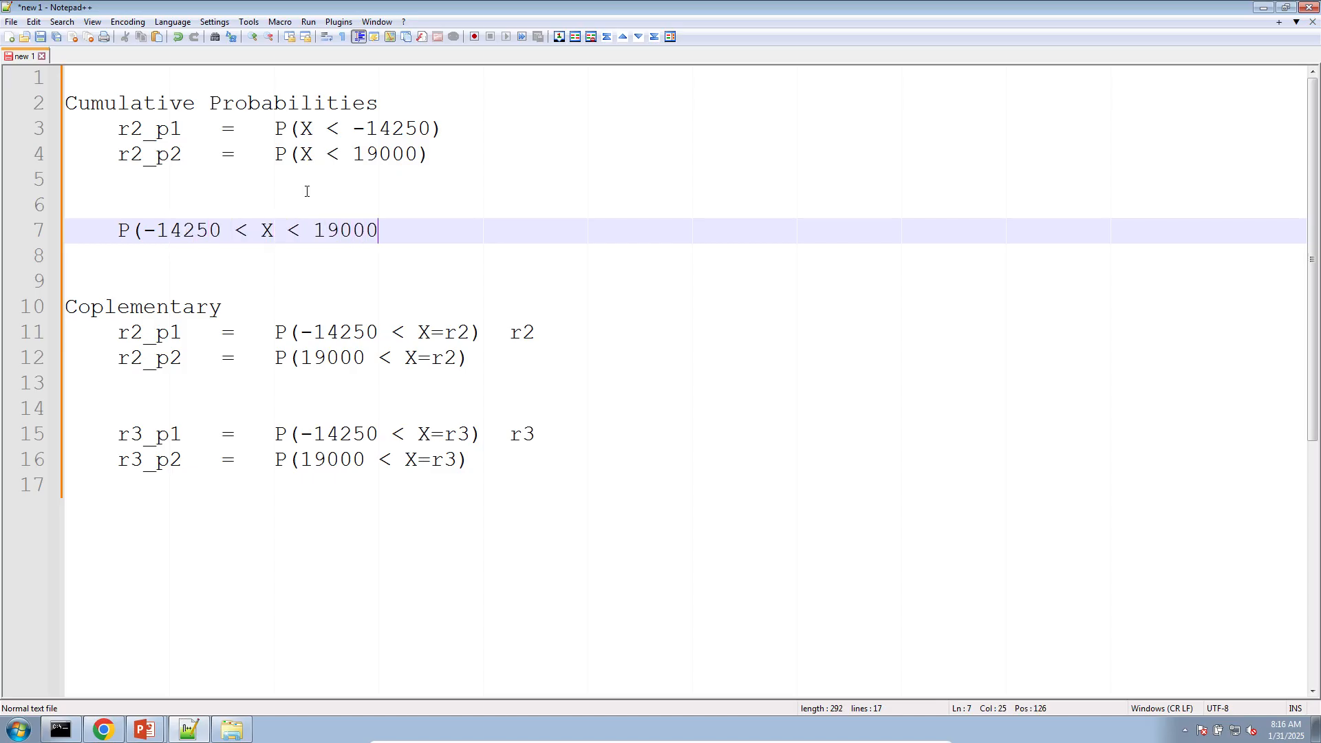
{"action": "type", "text": ")"}
{"action": "key", "text": "Return"}
{"action": "key", "text": "Return"}
Step: Add "= P(X < 19000) - P(X < -14250)" below the interval probability, reusing the r2_p2 and r2_p1 expressions
{"action": "type", "text": "="}
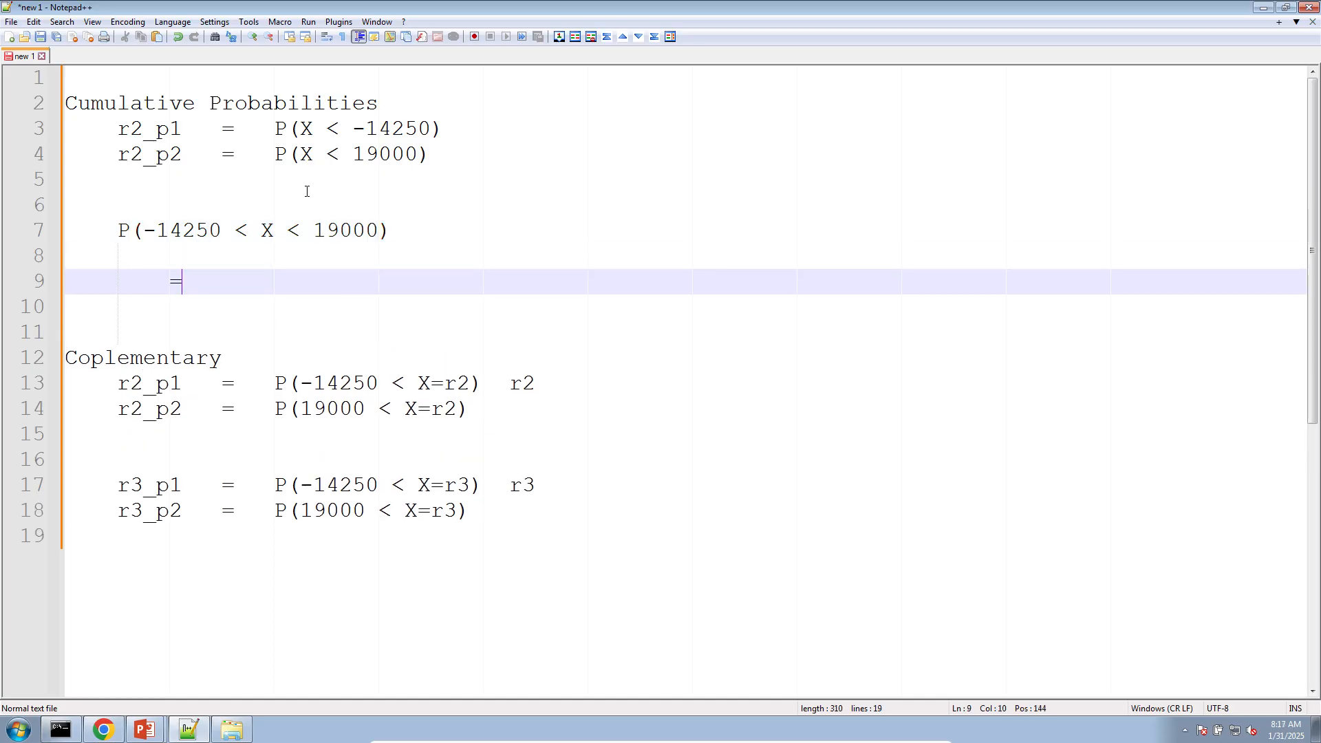
{"action": "left_click_drag", "start_coordinate": [269, 155], "coordinate": [504, 149]}
{"action": "key", "text": "ctrl+c"}
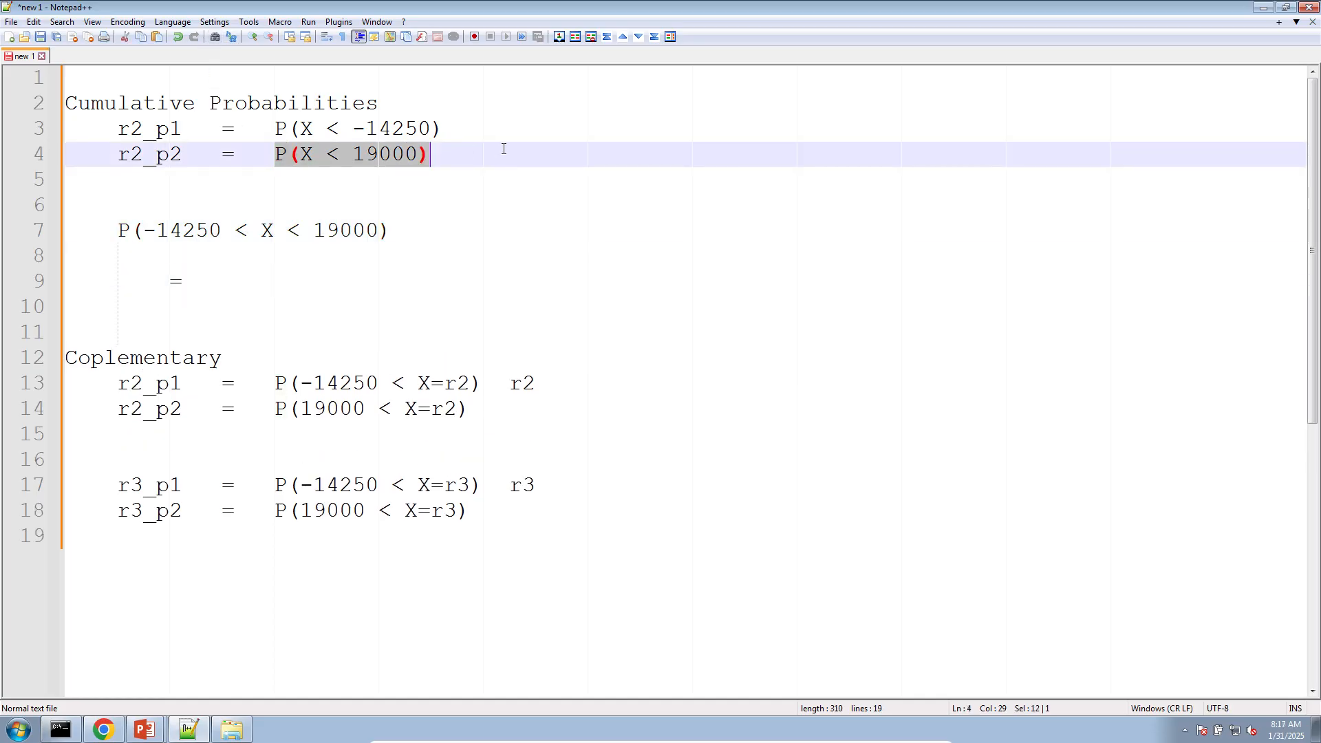
{"action": "left_click", "coordinate": [251, 275]}
{"action": "key", "text": "ctrl+v"}
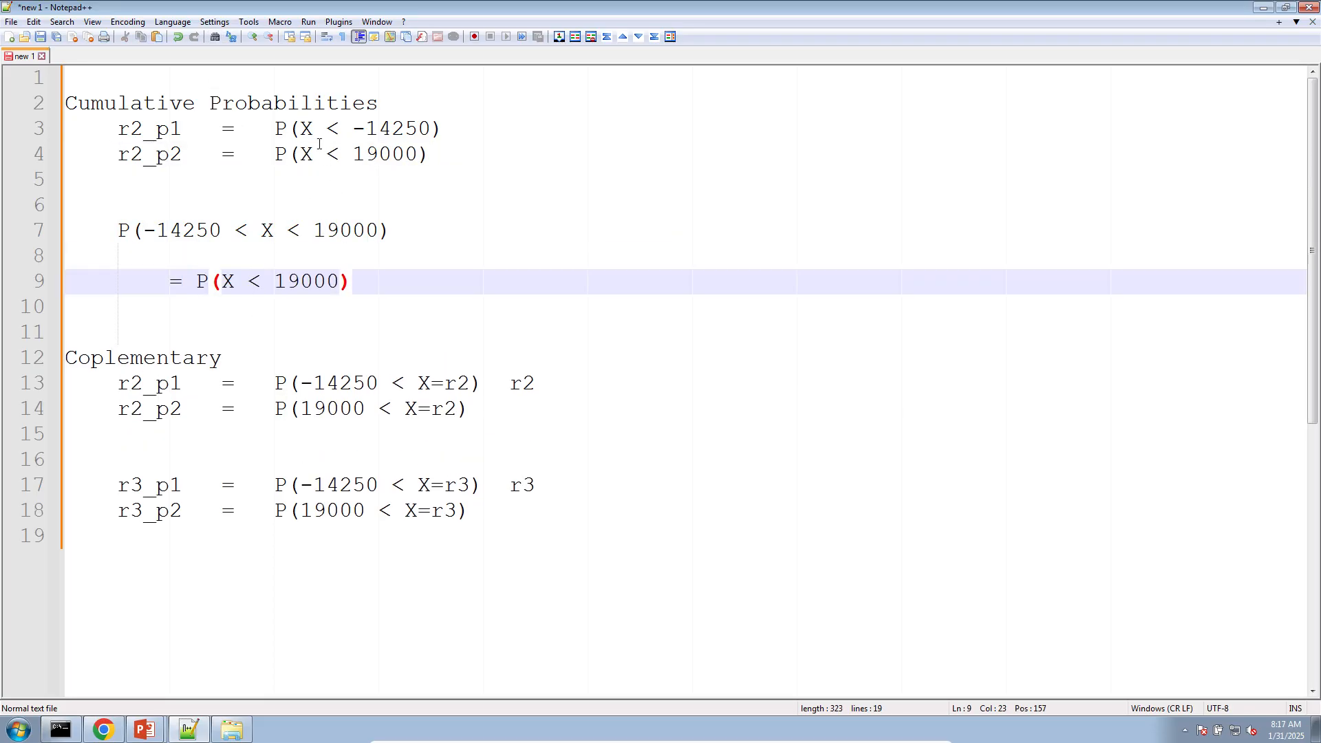
{"action": "left_click_drag", "start_coordinate": [274, 129], "coordinate": [510, 138]}
{"action": "key", "text": "ctrl+c"}
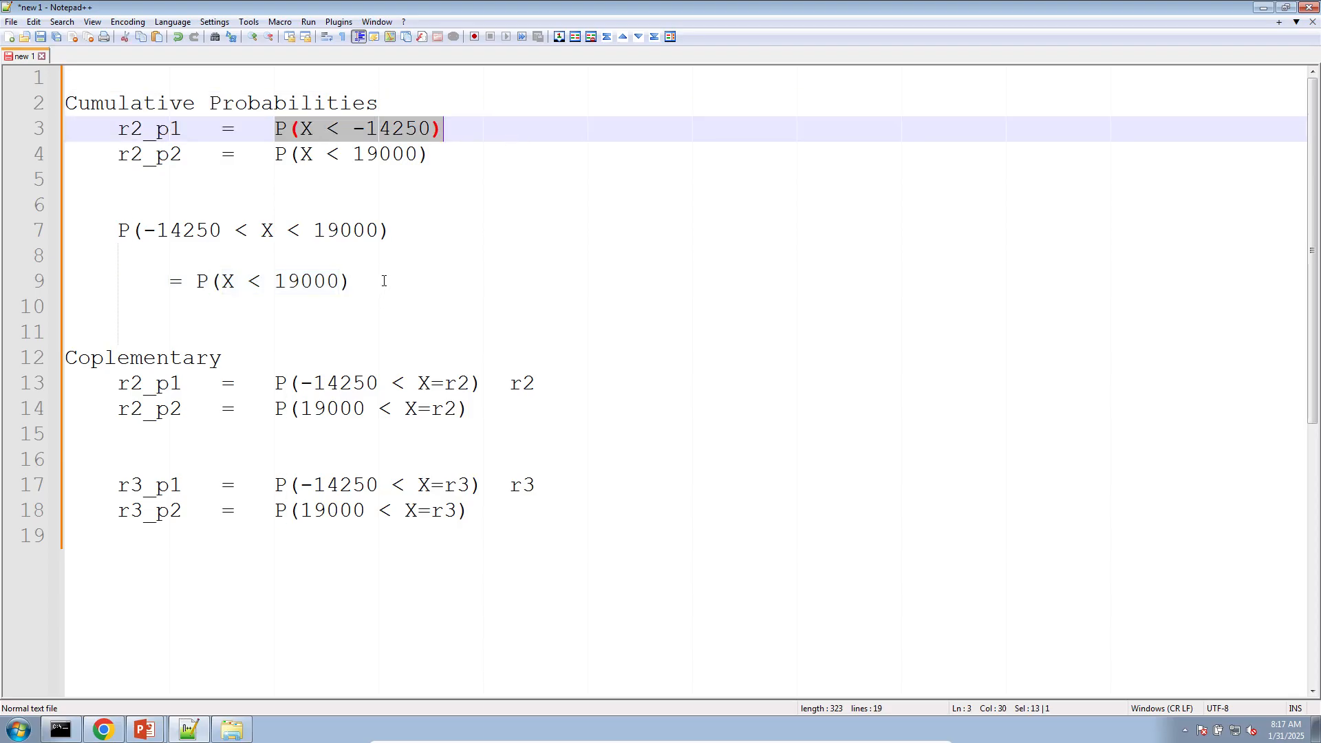
{"action": "left_click", "coordinate": [384, 281]}
{"action": "type", "text": "-"}
{"action": "key", "text": "ctrl+v"}
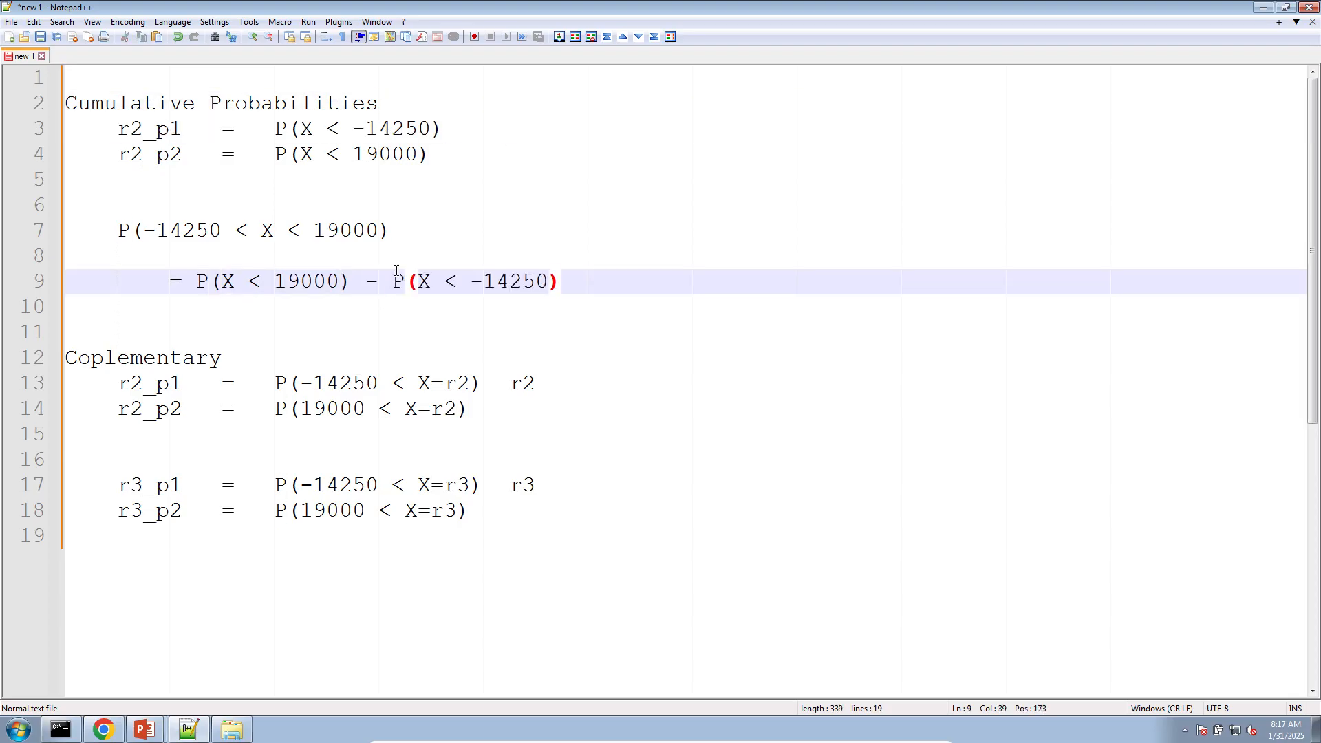
{"action": "left_click", "coordinate": [53, 288]}
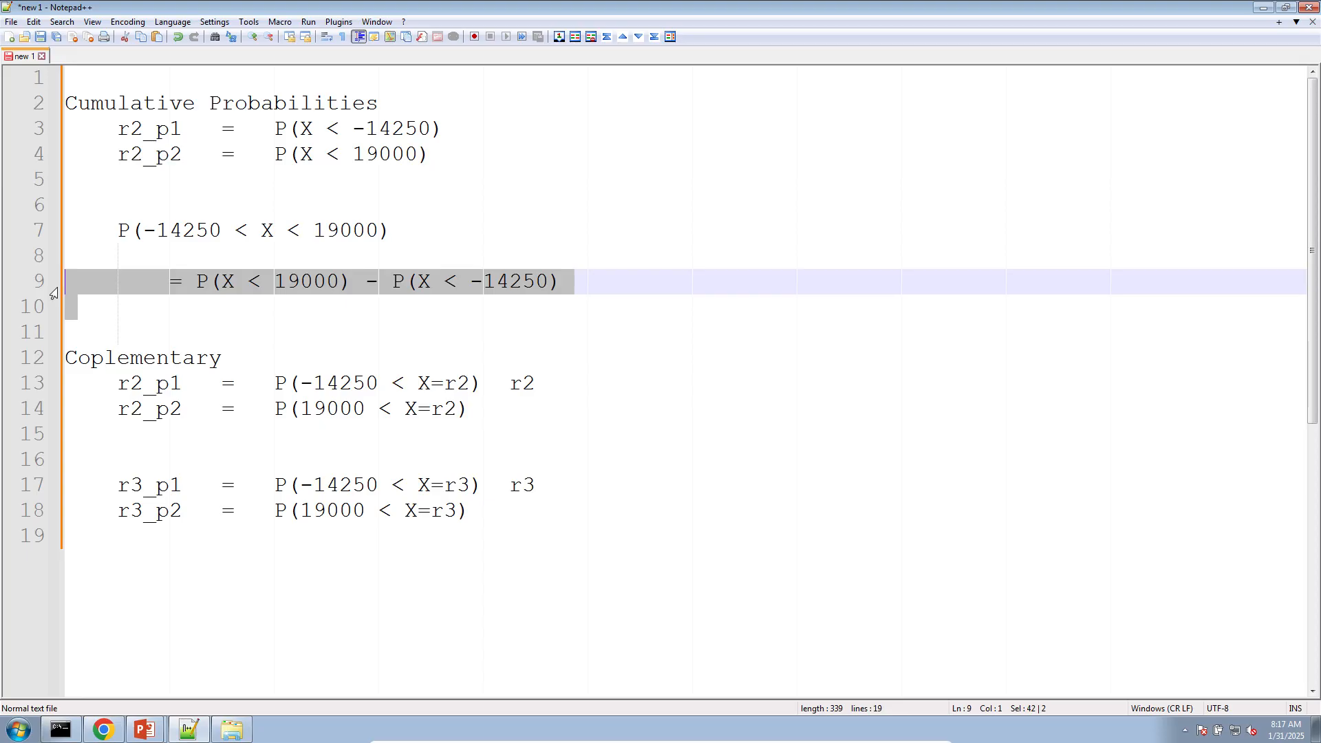
Step: Switch to the web app and create an additional OUU constraint in the Dakota wizard
{"action": "left_click", "coordinate": [103, 729]}
{"action": "left_click", "coordinate": [107, 346]}
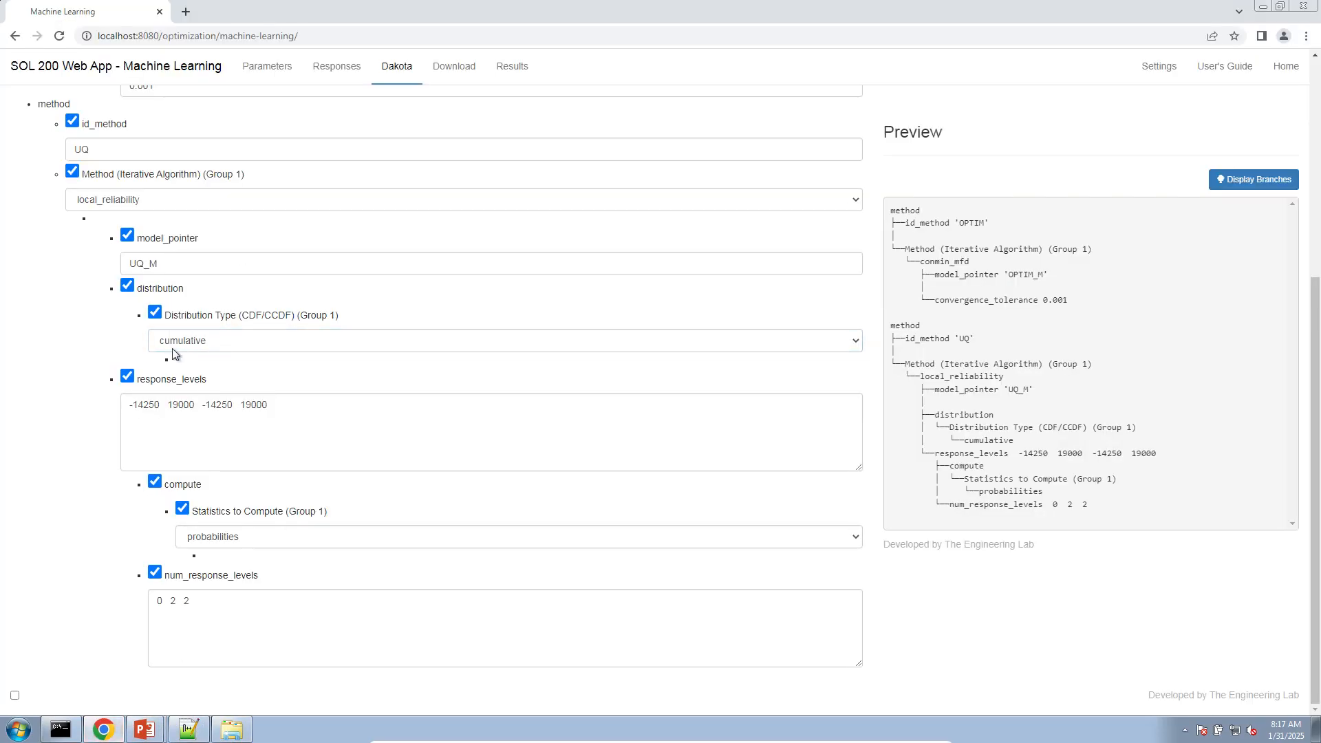
{"action": "left_click", "coordinate": [386, 72]}
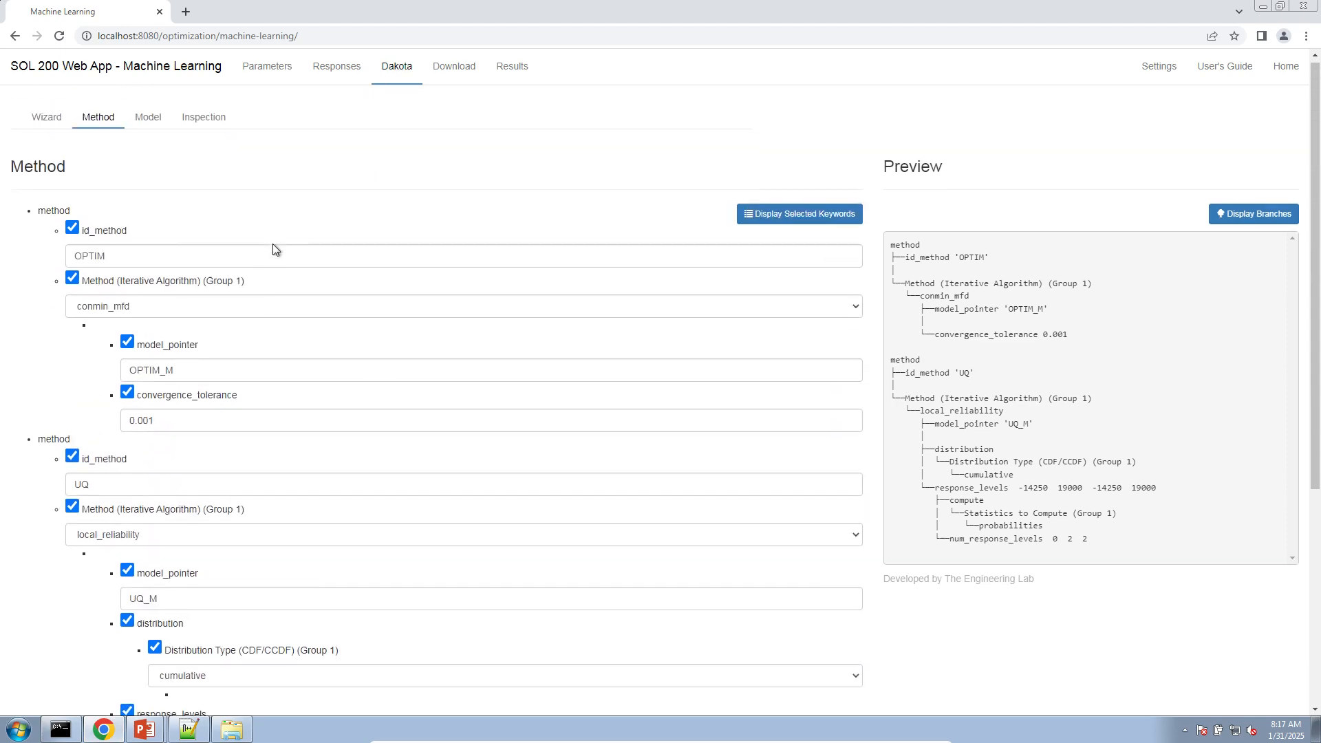
{"action": "left_click", "coordinate": [47, 120]}
{"action": "scroll", "coordinate": [539, 411], "scroll_direction": "down", "scroll_amount": 20}
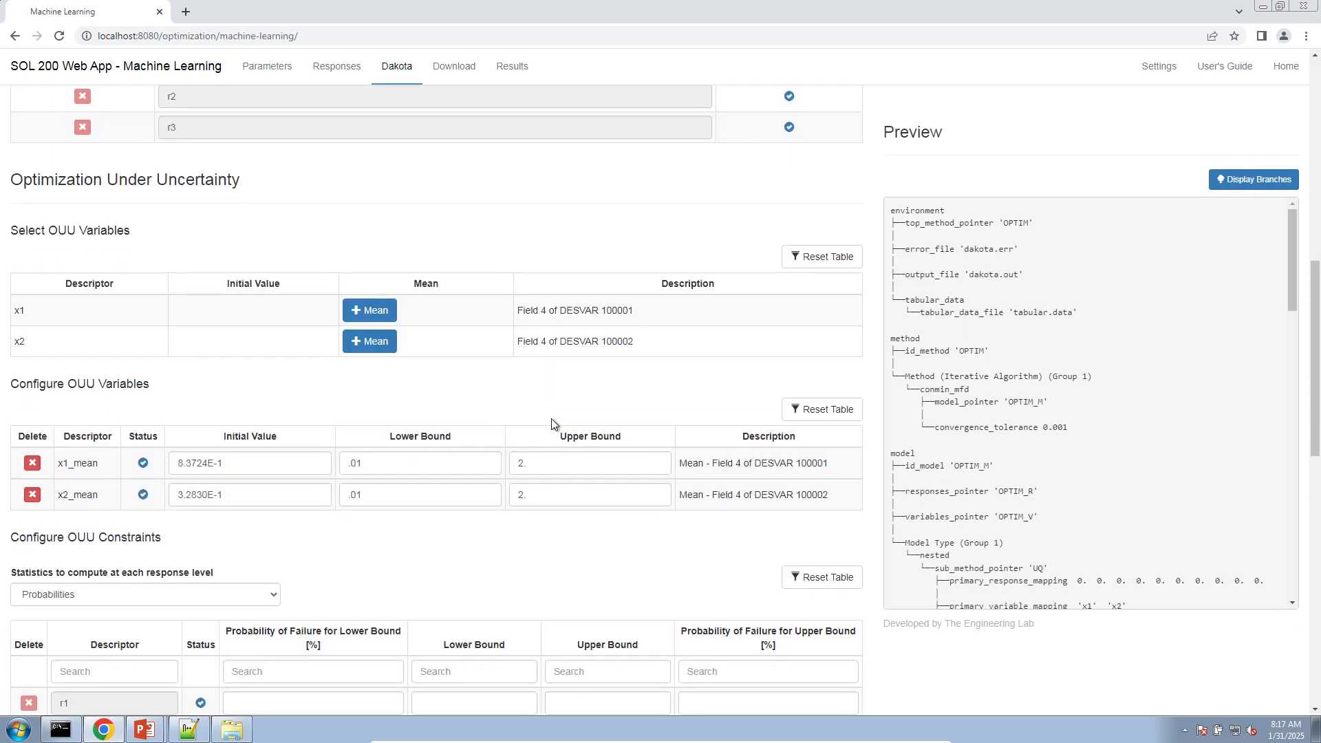
{"action": "scroll", "coordinate": [539, 445], "scroll_direction": "down", "scroll_amount": 4}
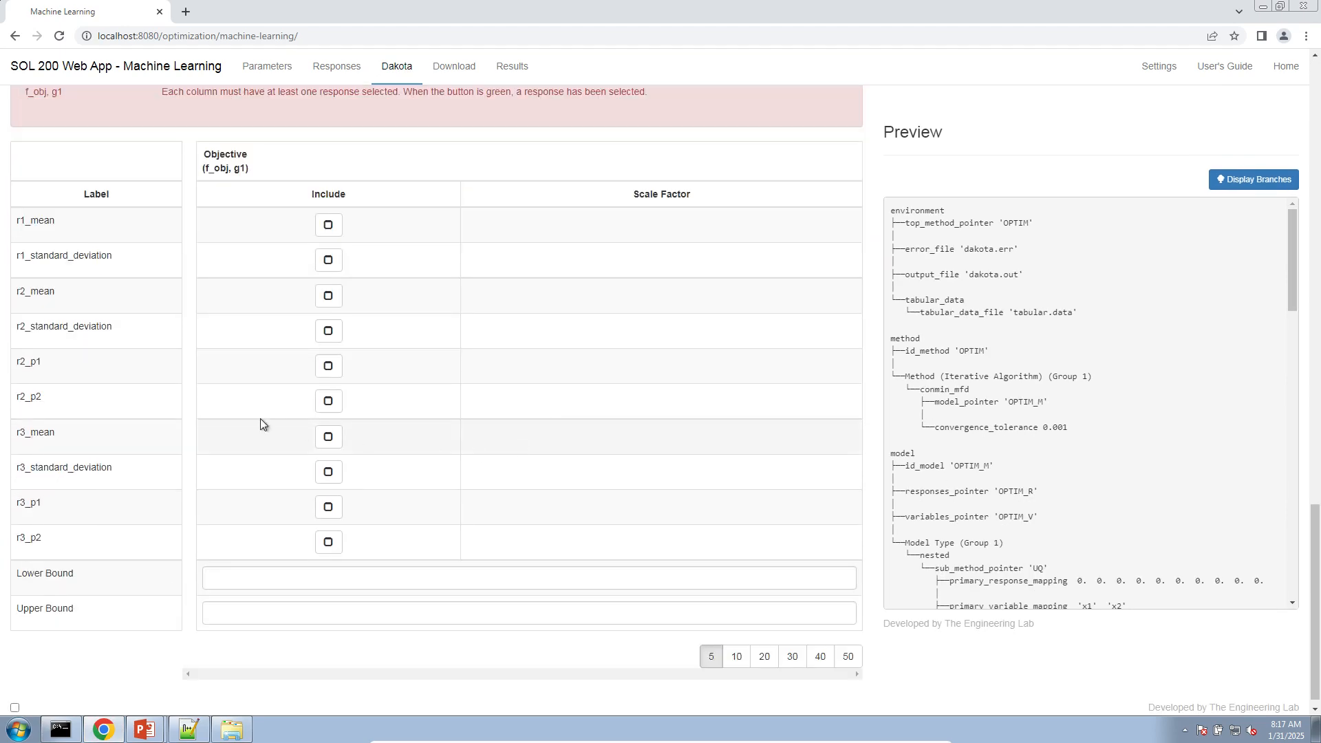
{"action": "scroll", "coordinate": [275, 406], "scroll_direction": "up", "scroll_amount": 2}
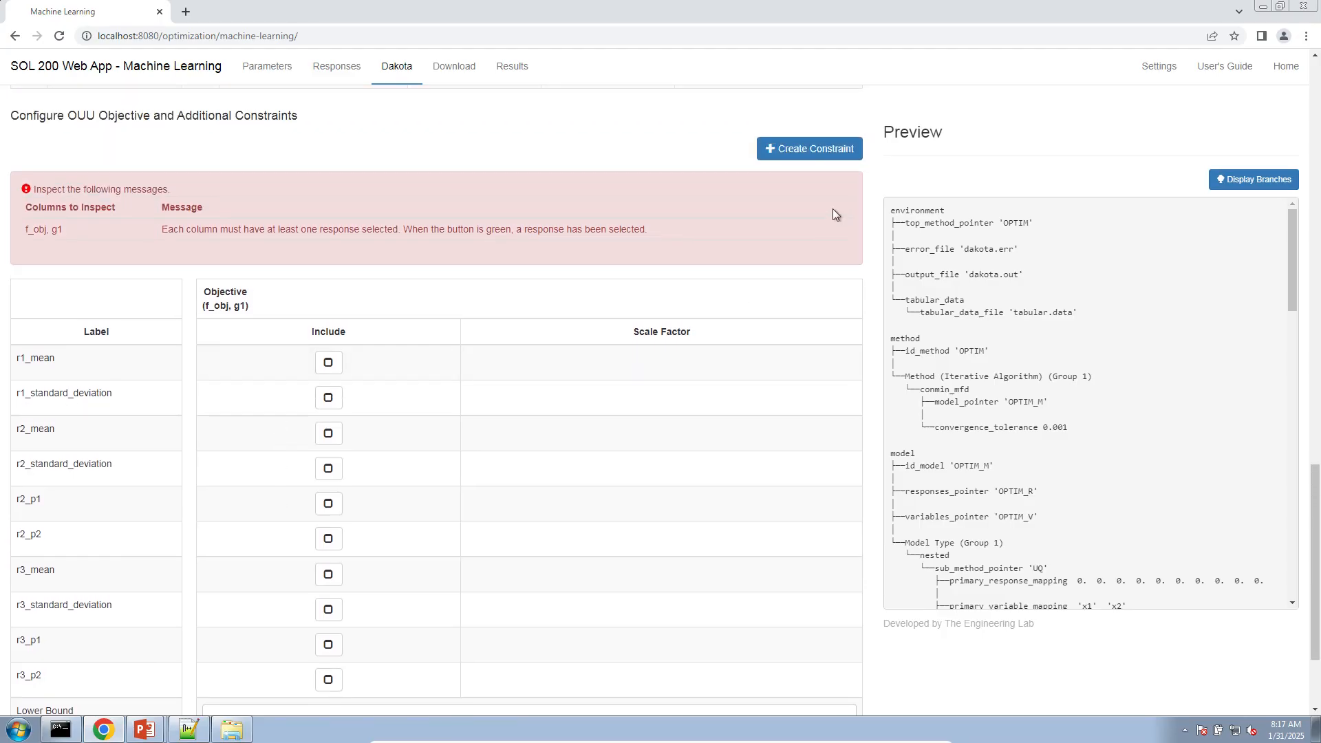
{"action": "left_click", "coordinate": [833, 152]}
Step: Include r2_p1 and r2_p2 in Constraint 1 and set the scale factor of r2_p1 to -1
{"action": "scroll", "coordinate": [695, 452], "scroll_direction": "down", "scroll_amount": 2}
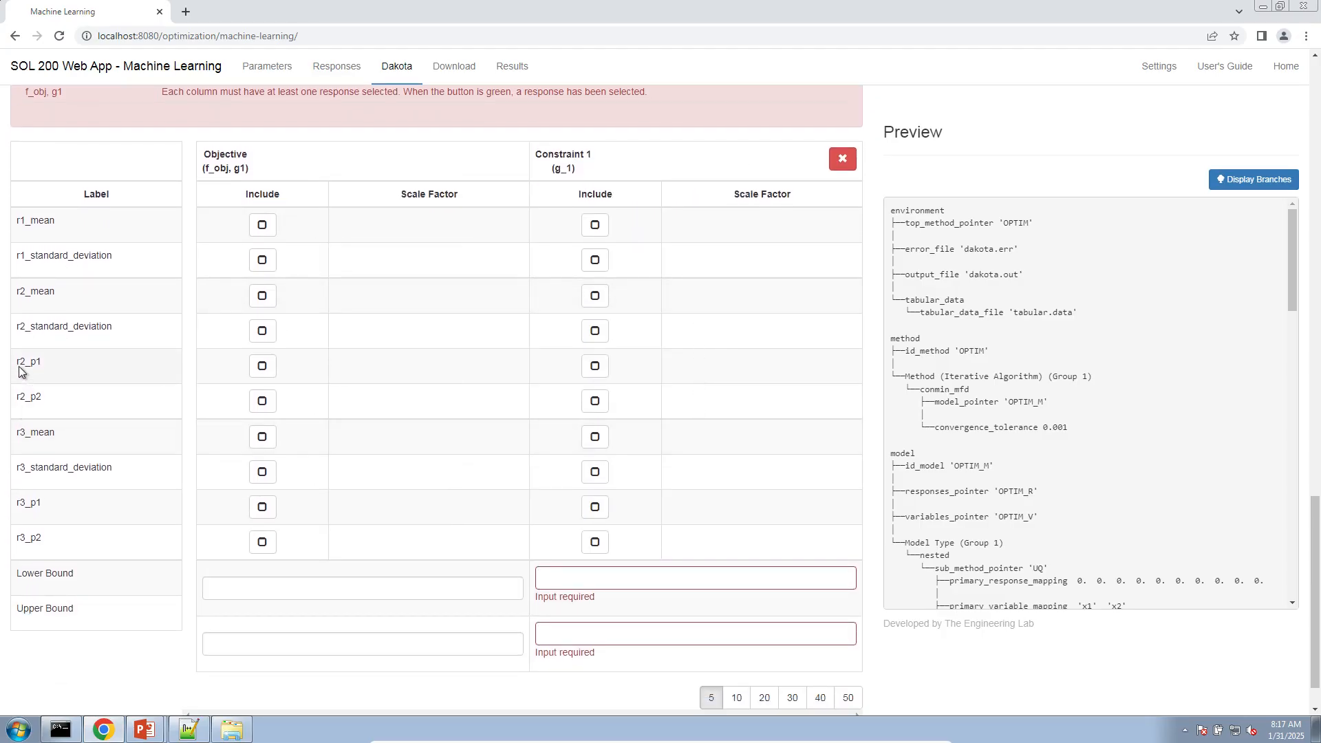
{"action": "left_click_drag", "start_coordinate": [63, 363], "coordinate": [50, 423]}
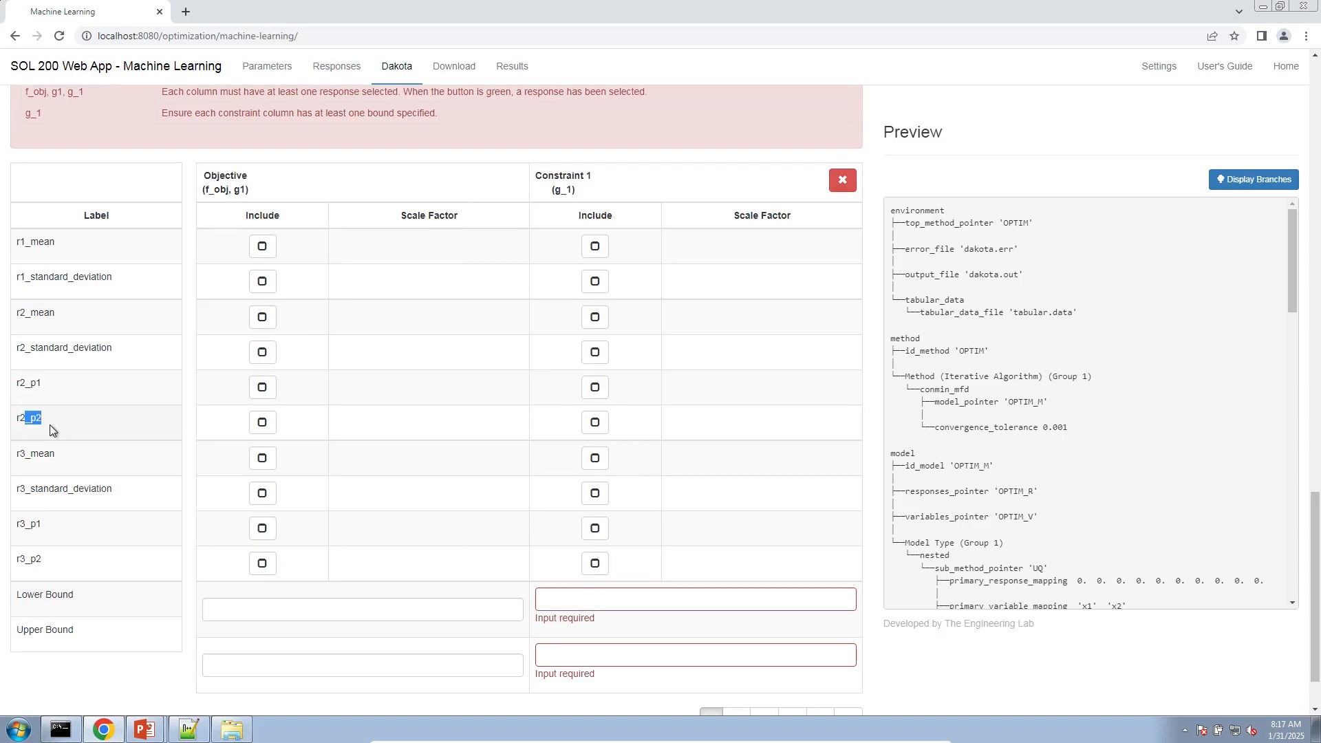
{"action": "left_click", "coordinate": [595, 386]}
{"action": "left_click", "coordinate": [532, 422]}
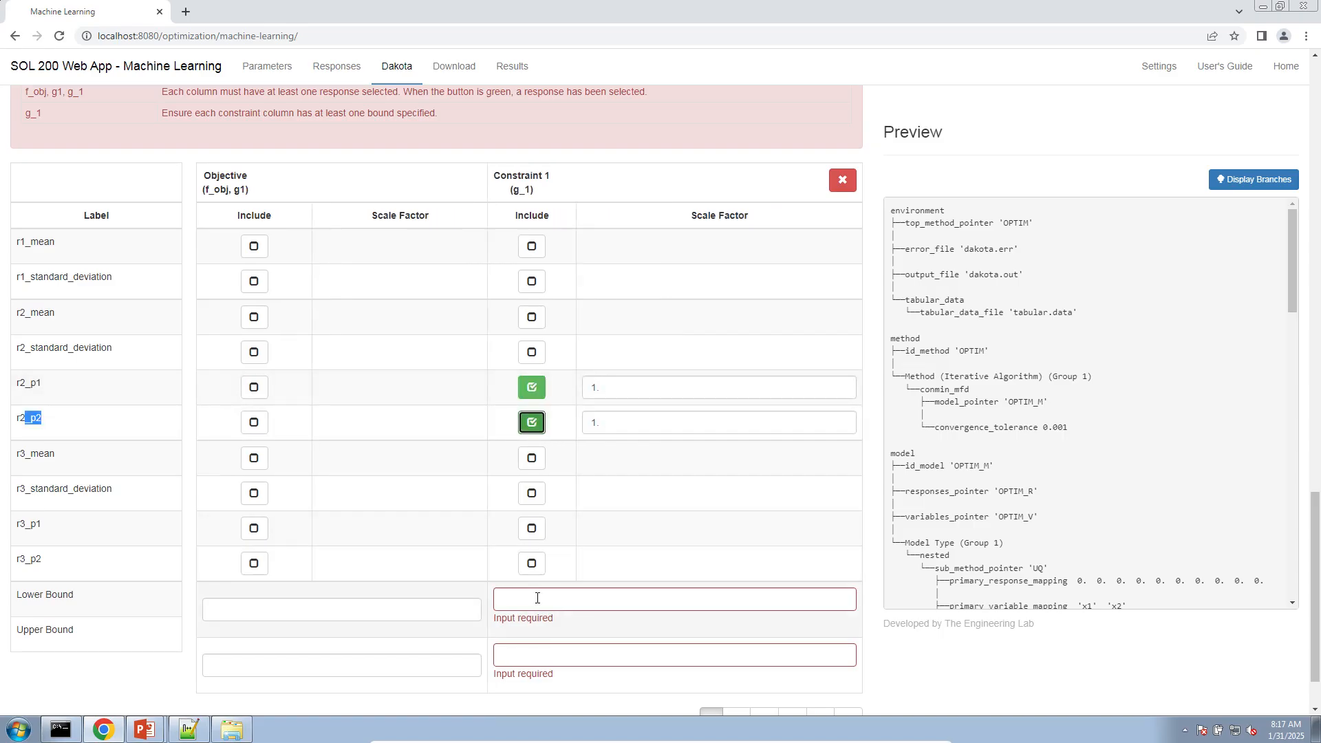
{"action": "left_click", "coordinate": [587, 395]}
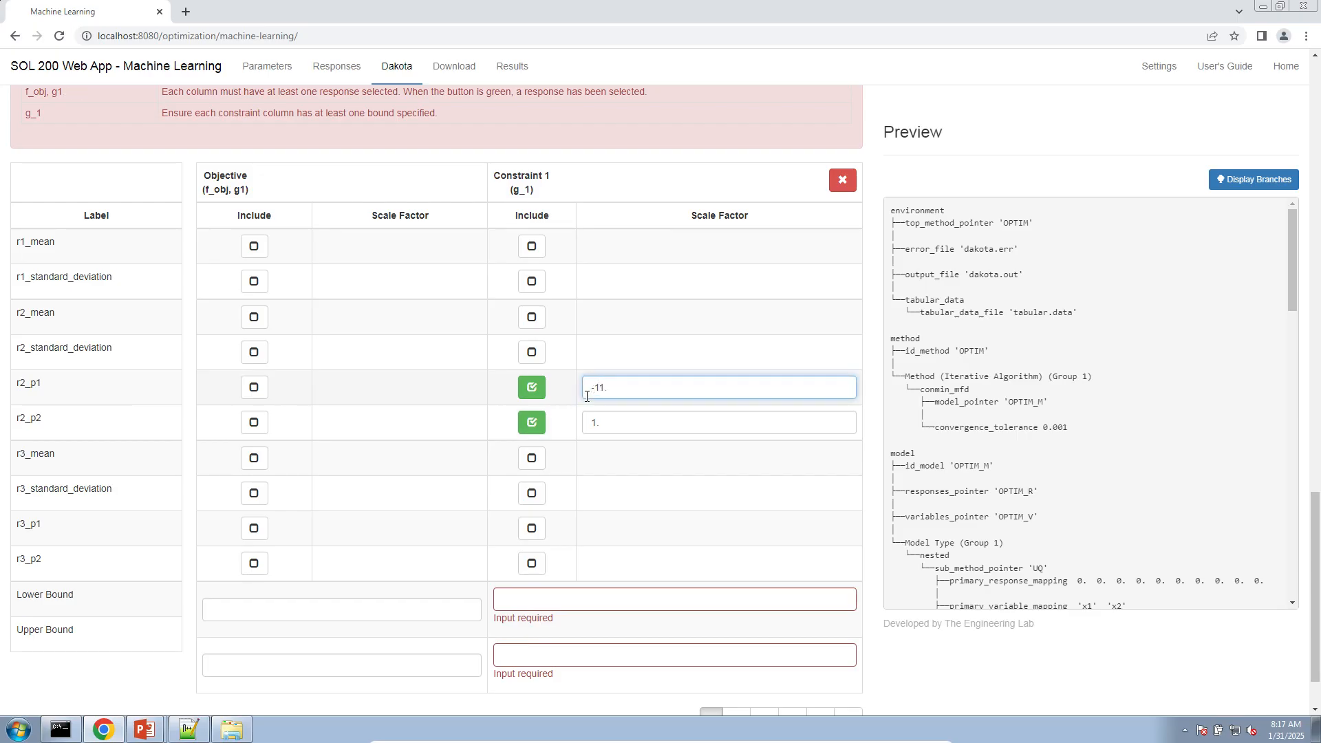
Step: Copy the r2_p2 label from the constraint table and paste it in Notepad++ on an indented line below the difference expression
{"action": "double_click", "coordinate": [28, 420]}
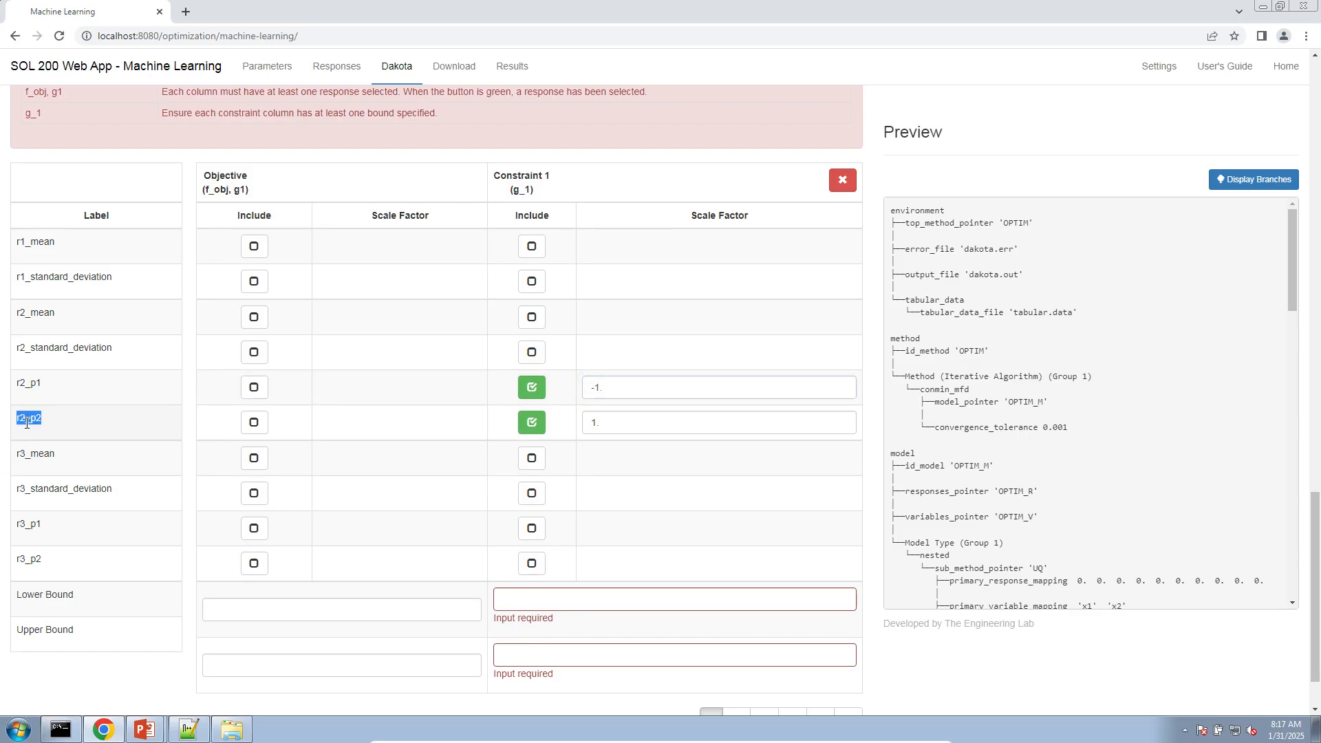
{"action": "right_click", "coordinate": [25, 421]}
{"action": "left_click", "coordinate": [37, 438]}
{"action": "left_click", "coordinate": [189, 729]}
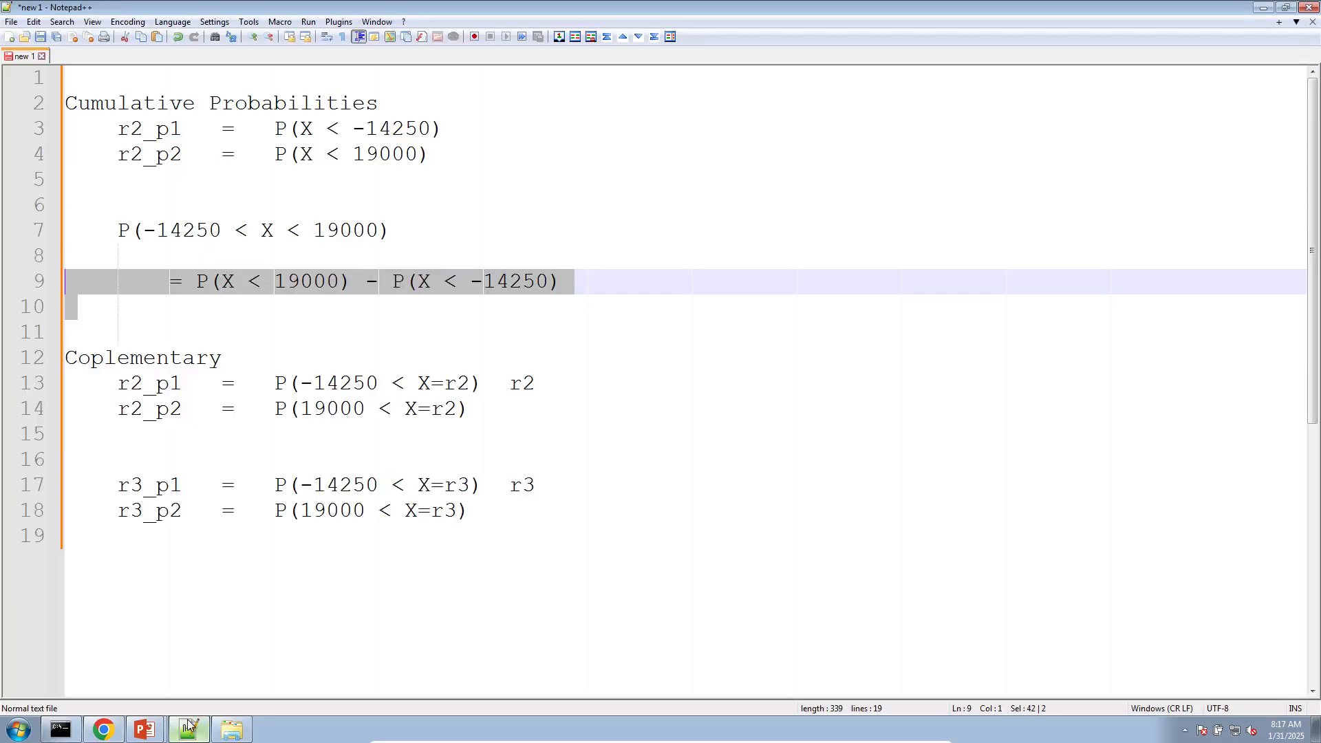
{"action": "left_click", "coordinate": [294, 332]}
{"action": "key", "text": "Return"}
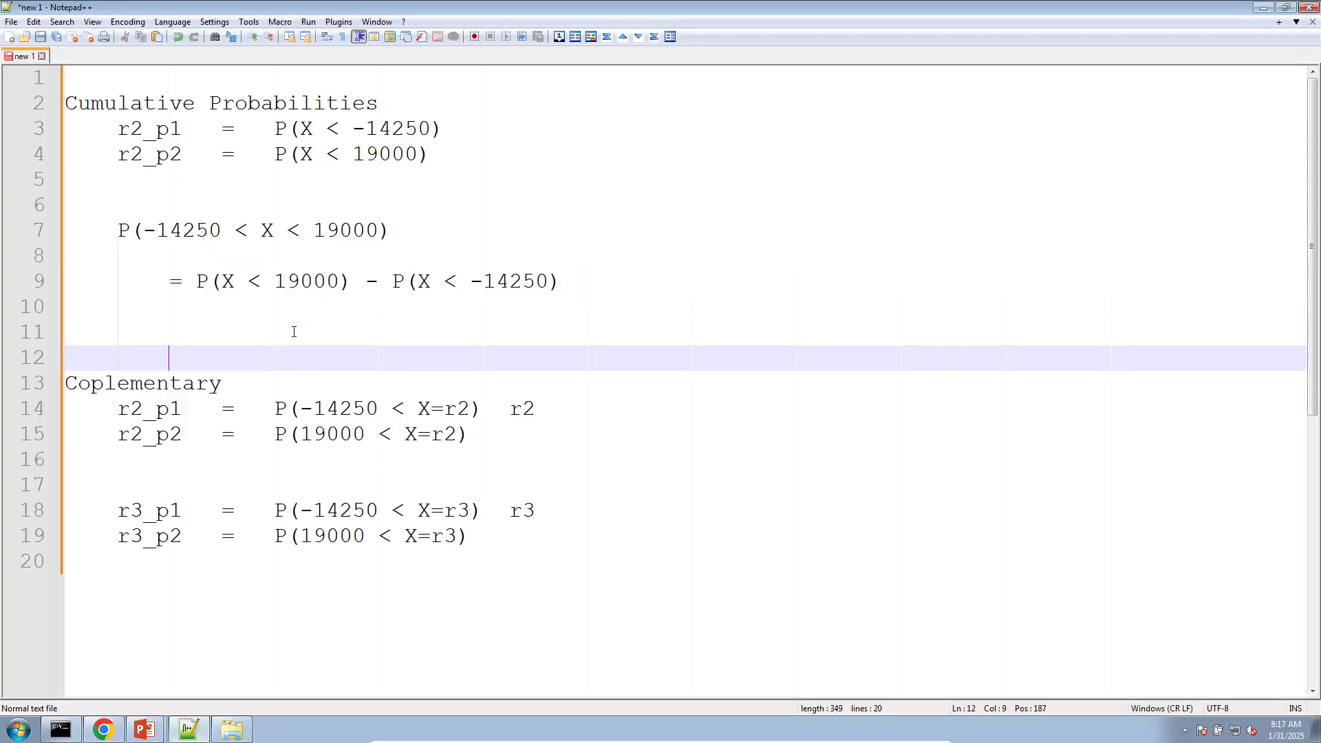
{"action": "key", "text": "Tab"}
{"action": "key", "text": "ctrl+v"}
Step: Complete the pasted line as "r2_p2 * 1.0 + r2_p1 * -1.0" and start a new line below it
{"action": "type", "text": "* 1.0 "}
{"action": "type", "text": "+"}
{"action": "type", "text": " r2"}
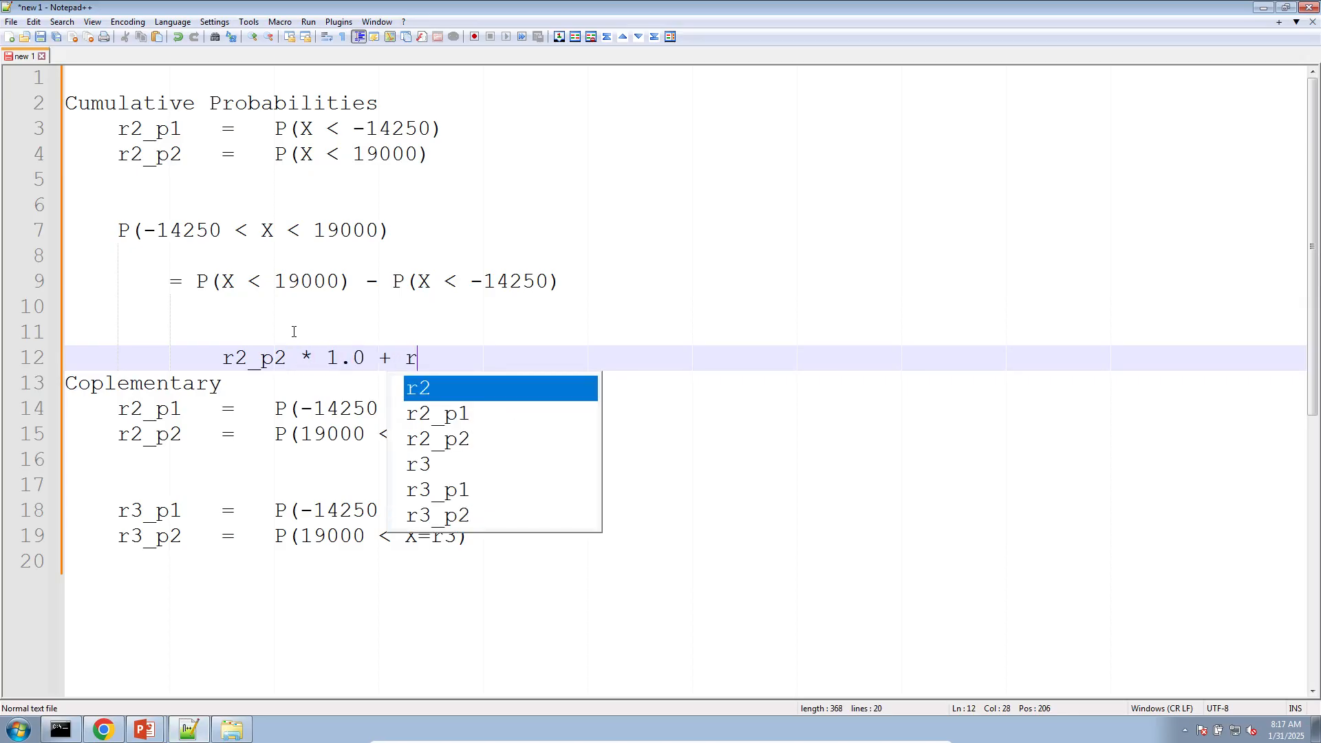
{"action": "key", "text": "Escape"}
{"action": "type", "text": "_"}
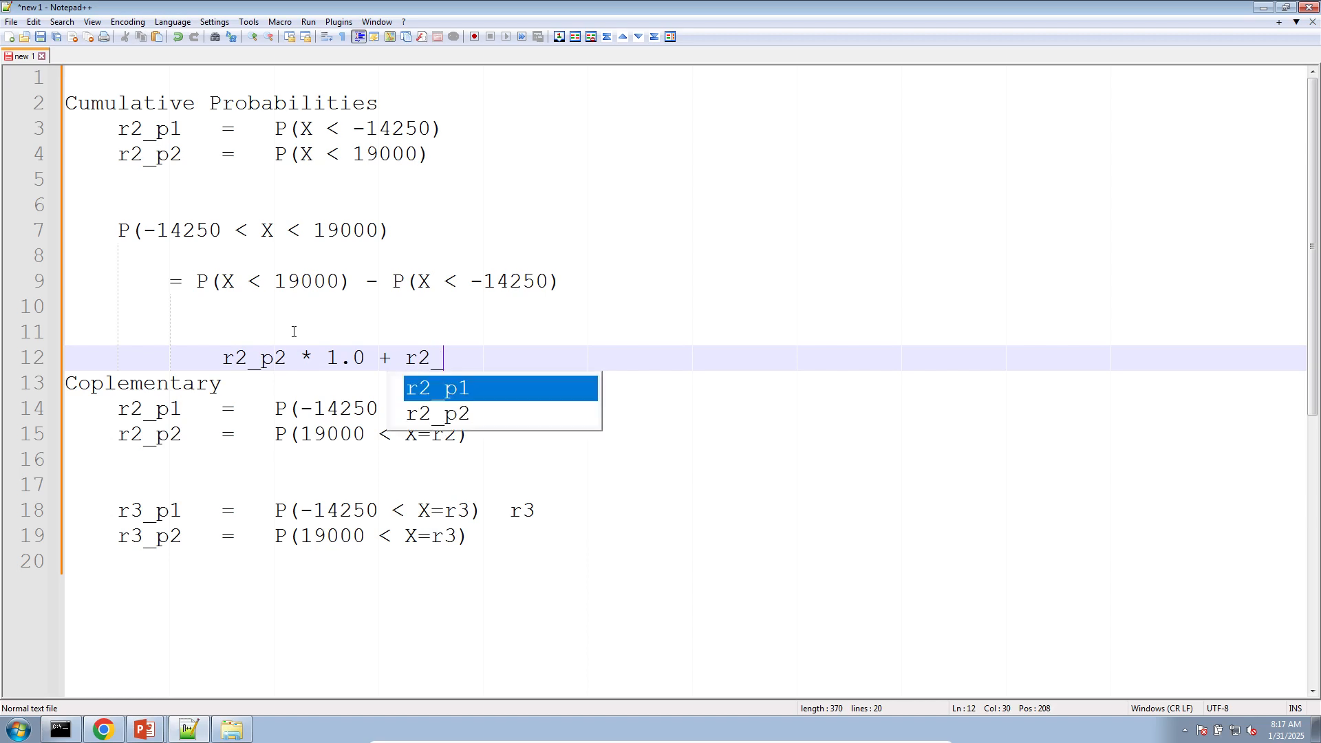
{"action": "type", "text": "p1 * -1.0"}
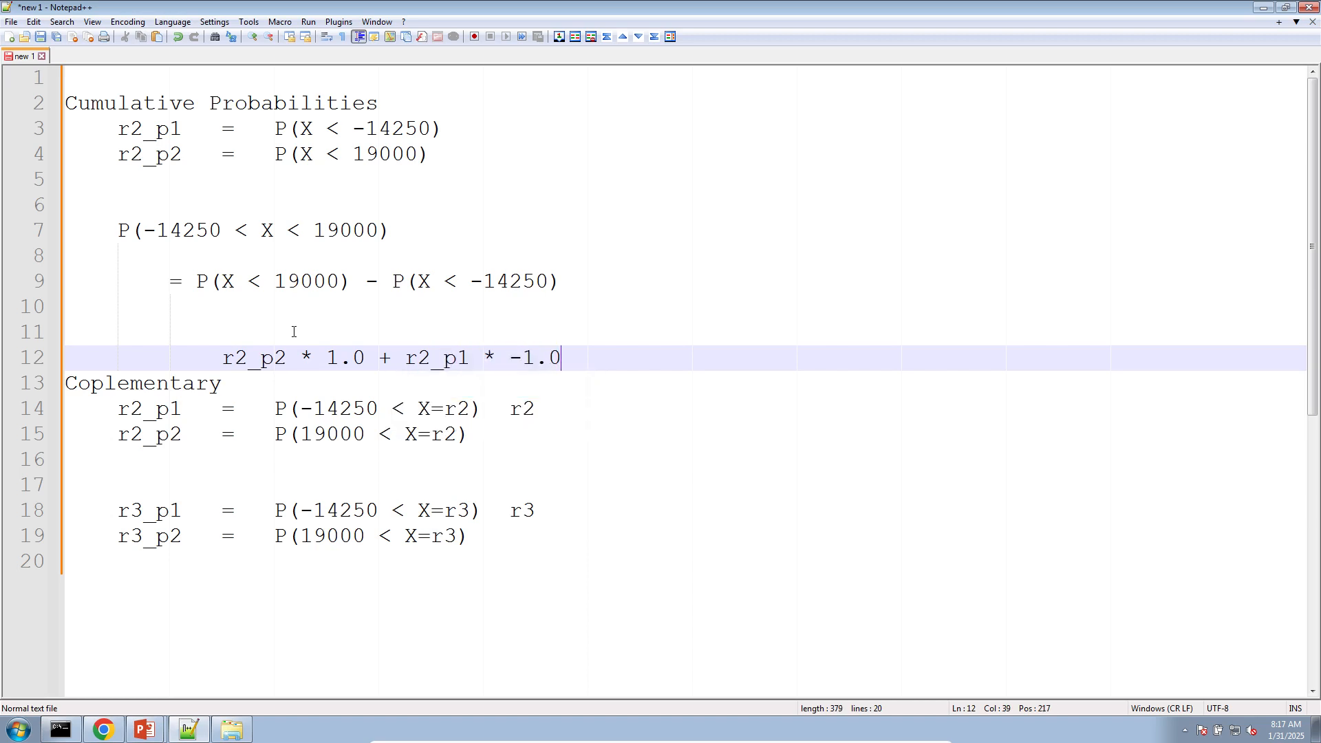
{"action": "key", "text": "Return"}
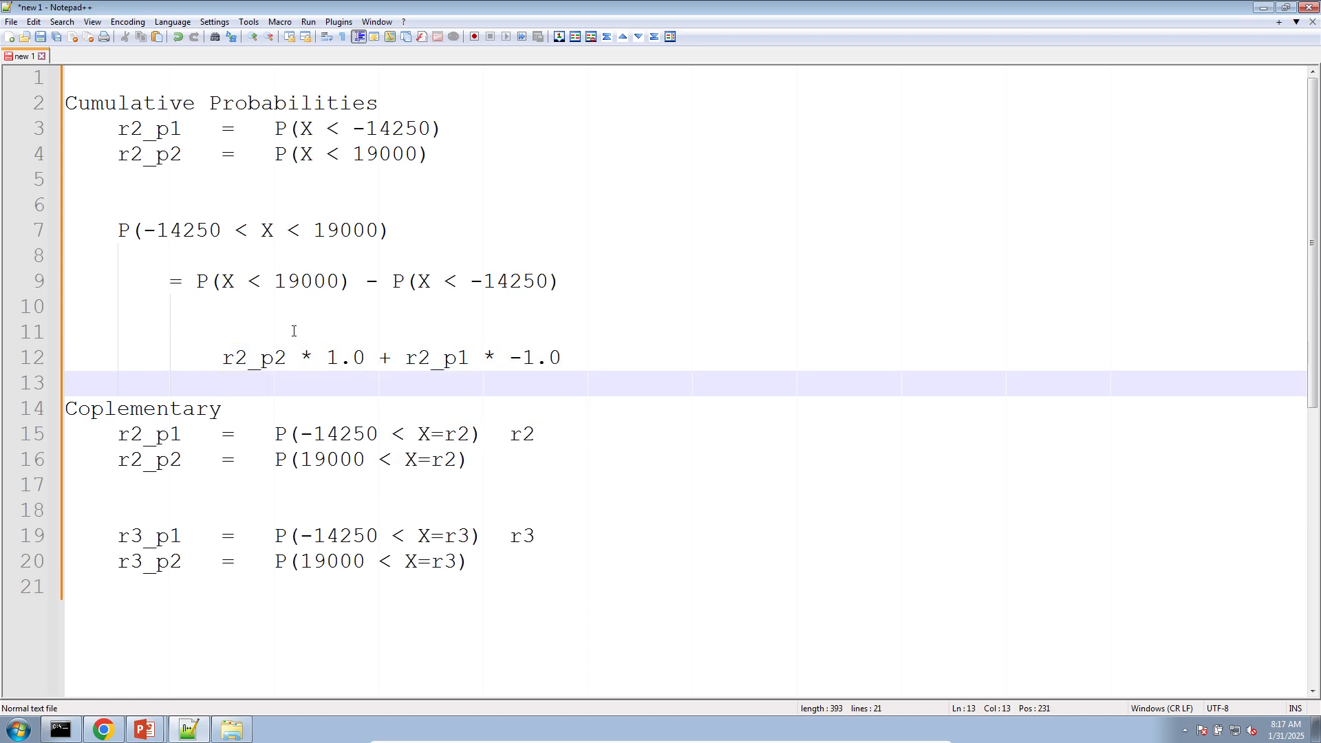
Step: Duplicate the weighted sum line below a blank line and reduce the copy to "r2_p2 - r2_p1"
{"action": "left_click", "coordinate": [305, 351]}
{"action": "key", "text": "ctrl+d"}
{"action": "key", "text": "End"}
{"action": "key", "text": "Return"}
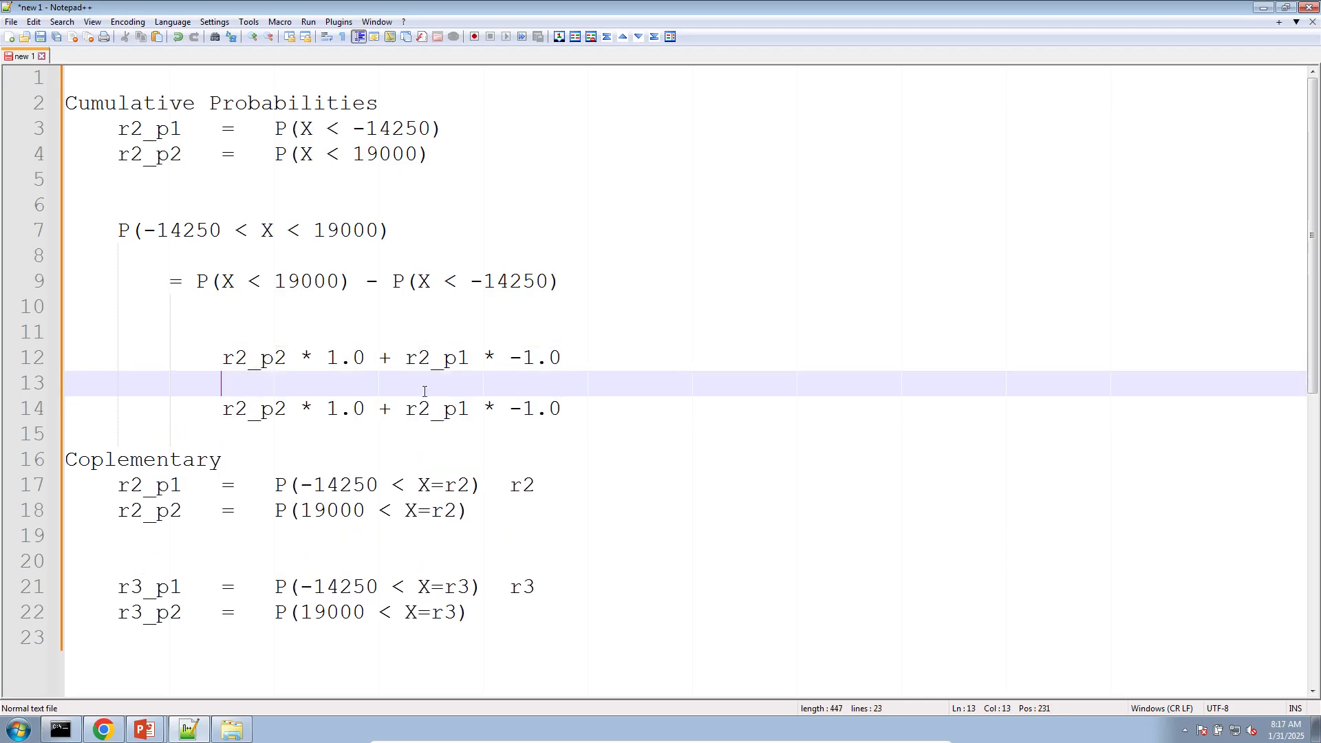
{"action": "left_click_drag", "start_coordinate": [303, 410], "coordinate": [393, 408]}
{"action": "type", "text": "-"}
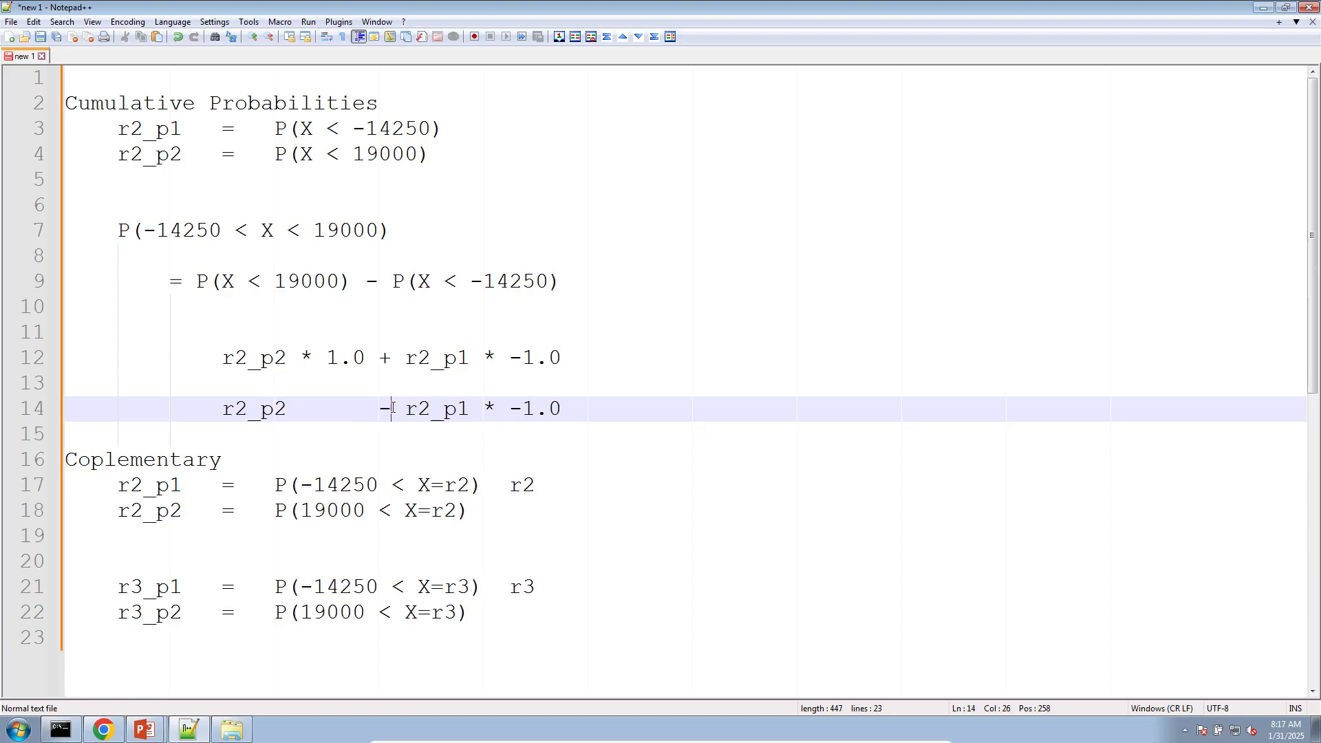
{"action": "key", "text": "End"}
{"action": "key", "text": "BackSpace"}
{"action": "key", "text": "BackSpace"}
{"action": "key", "text": "BackSpace"}
{"action": "key", "text": "BackSpace"}
{"action": "key", "text": "BackSpace"}
{"action": "key", "text": "BackSpace"}
{"action": "key", "text": "BackSpace"}
Step: Copy "P(-14250 < X < 19000)" onto a new indented line below "r2_p2 - r2_p1"
{"action": "left_click_drag", "start_coordinate": [393, 229], "coordinate": [118, 231]}
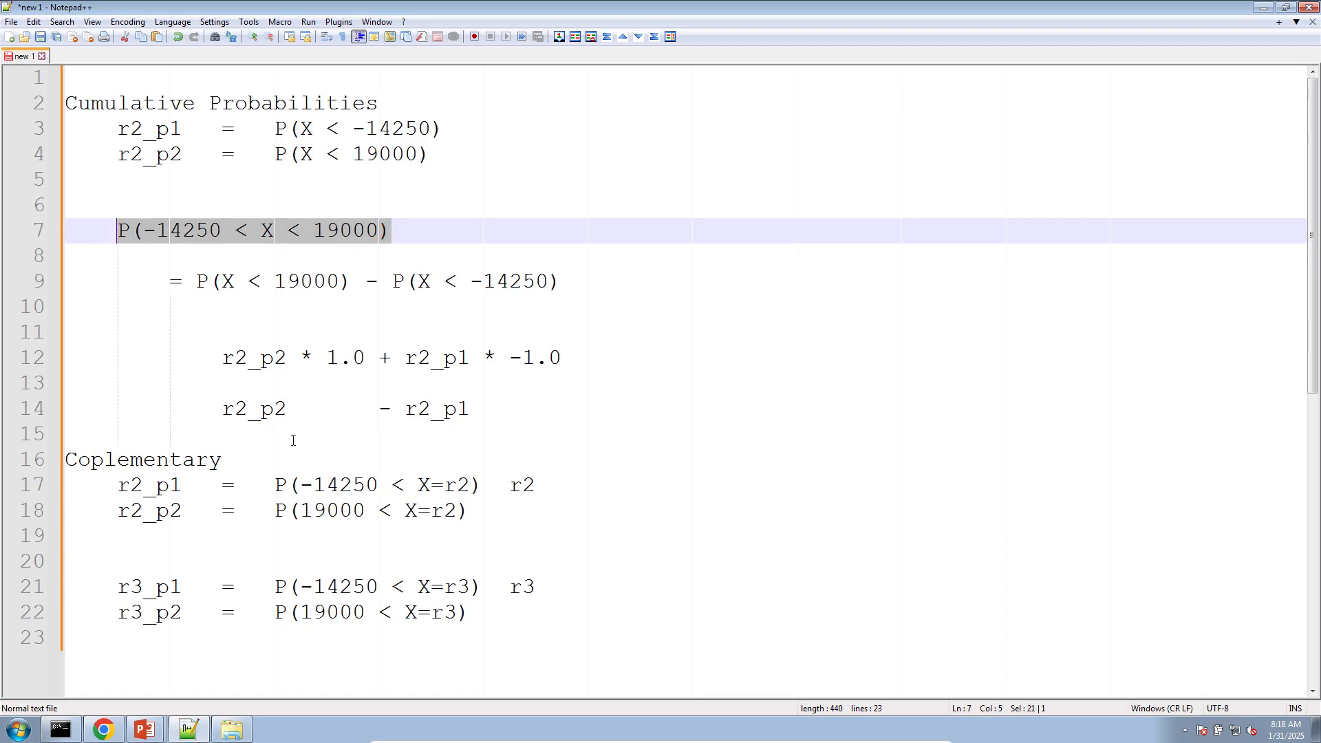
{"action": "left_click", "coordinate": [290, 435]}
{"action": "key", "text": "Return"}
{"action": "key", "text": "ctrl+v"}
{"action": "key", "text": "Return"}
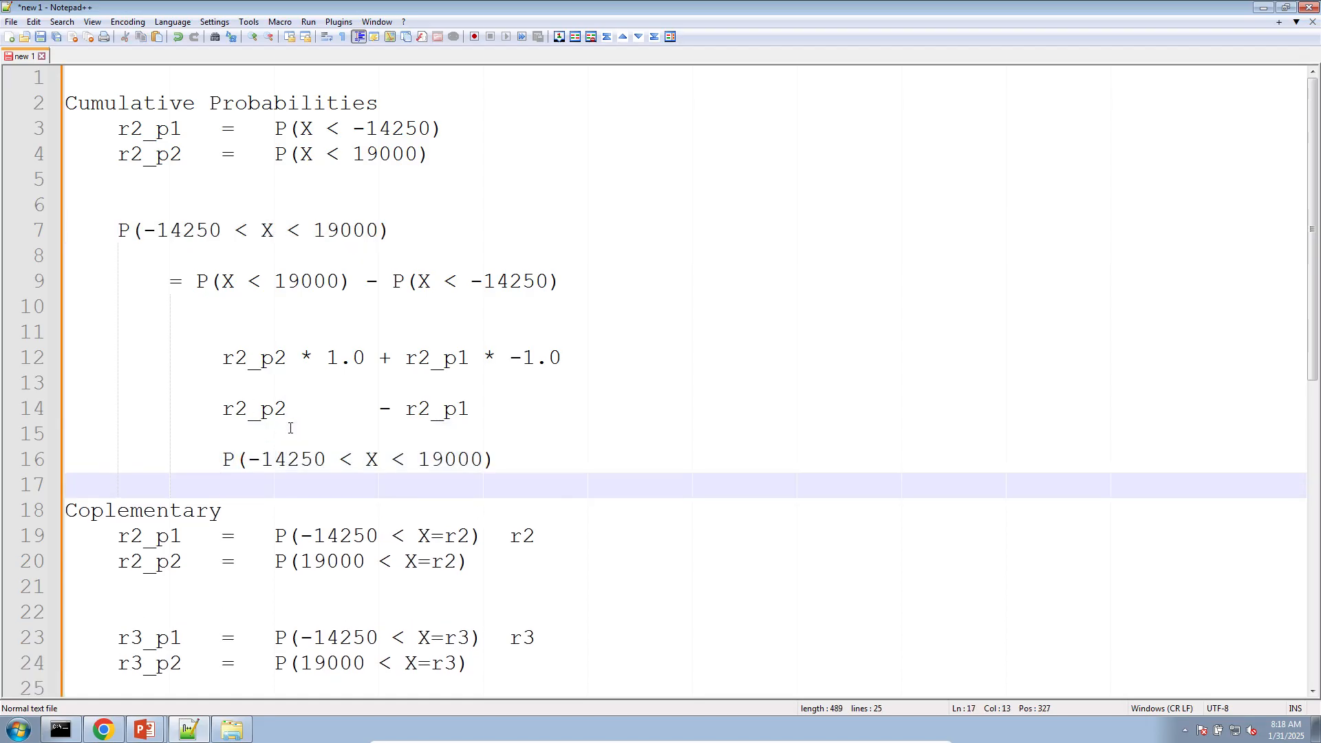
Step: Switch to the web app and set the lower bound of Constraint 1 to 0.95
{"action": "left_click", "coordinate": [103, 729]}
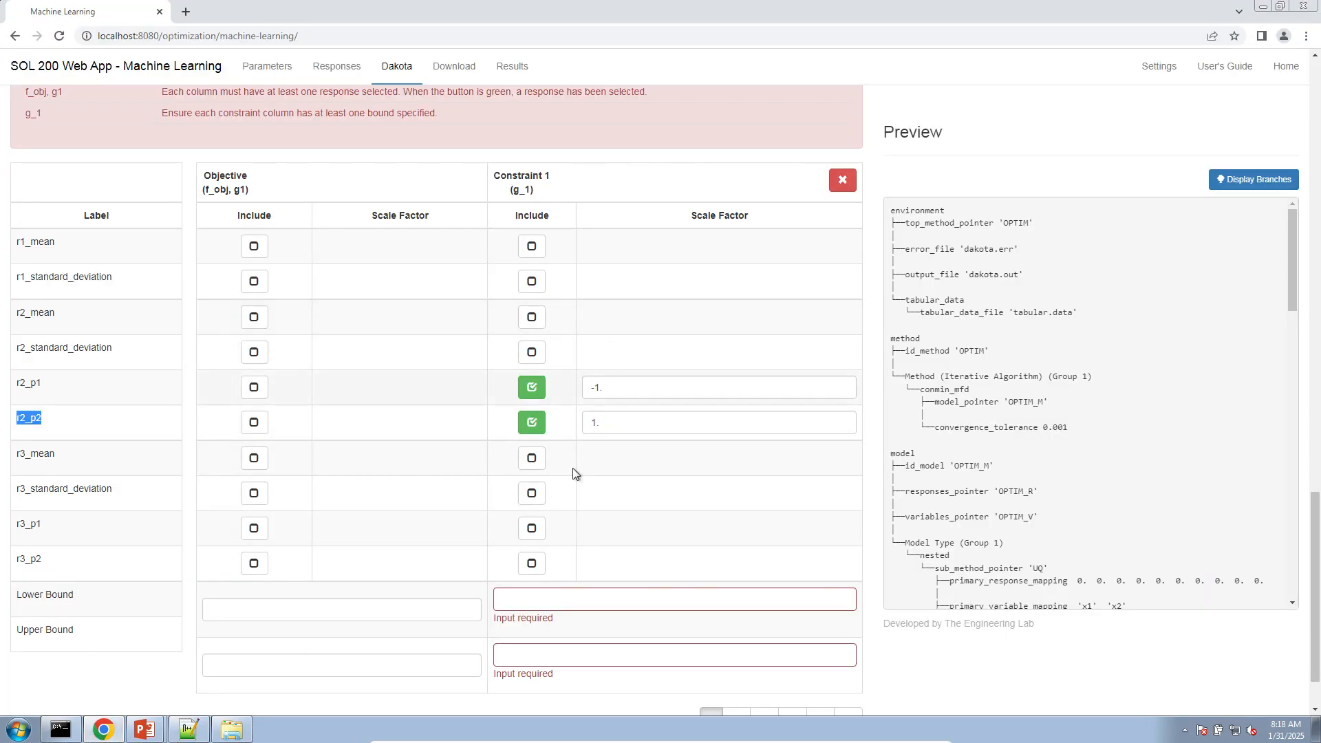
{"action": "left_click", "coordinate": [608, 599]}
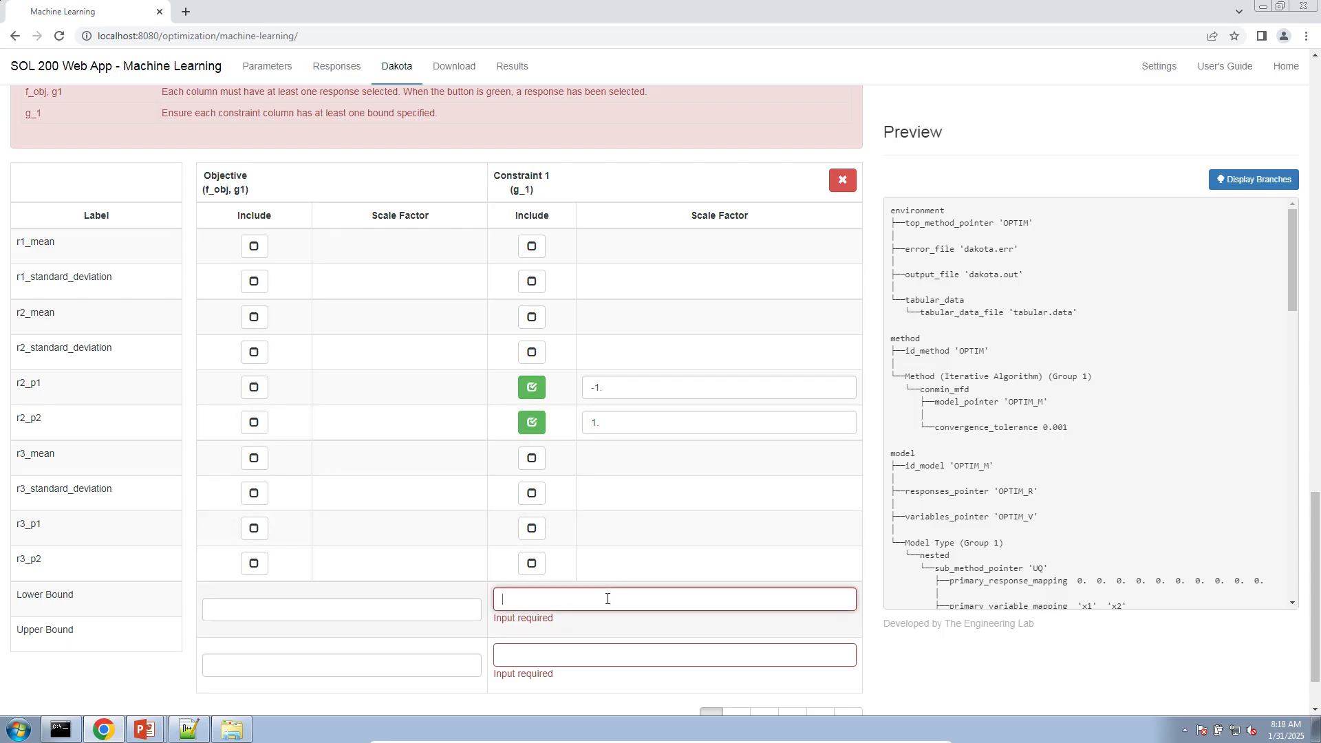
{"action": "type", "text": "0.95"}
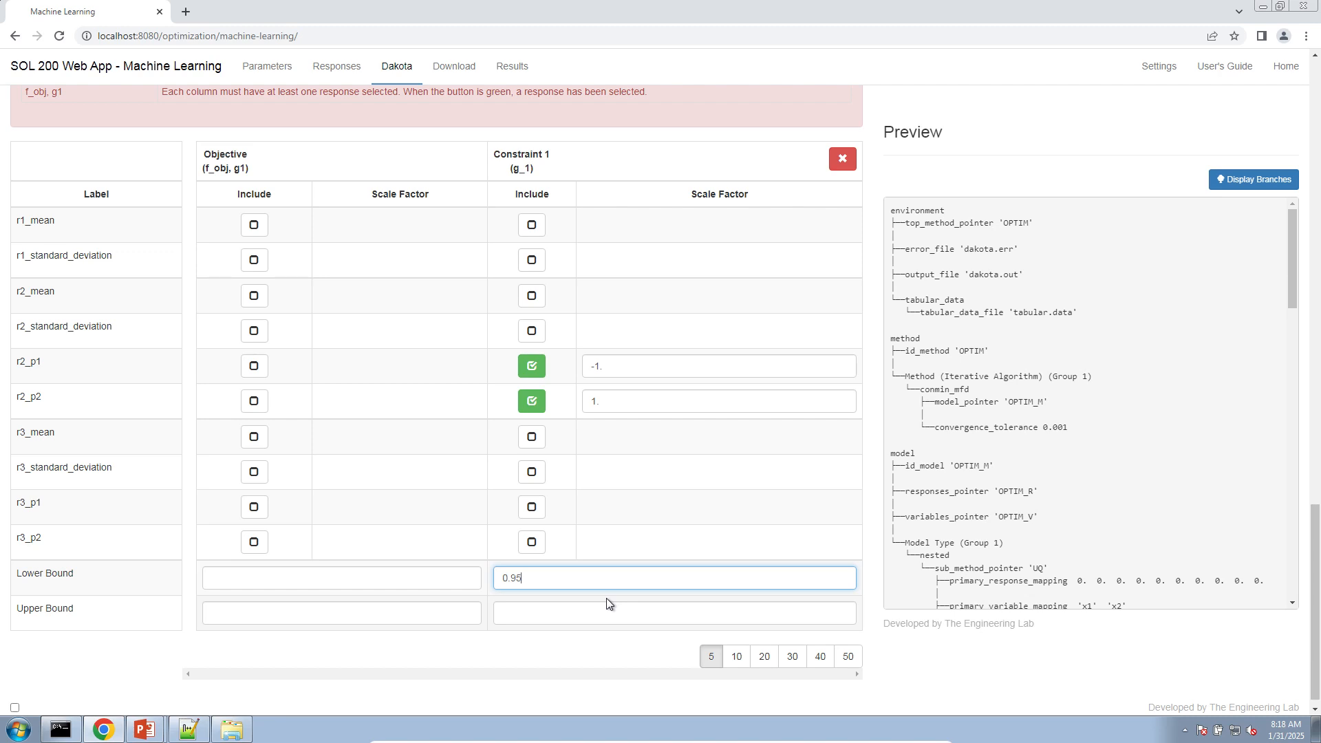
Step: Create Constraint 2 and include r3_p2 with scale factor 1. and r3_p1 with scale factor -1. in it
{"action": "left_click", "coordinate": [353, 388]}
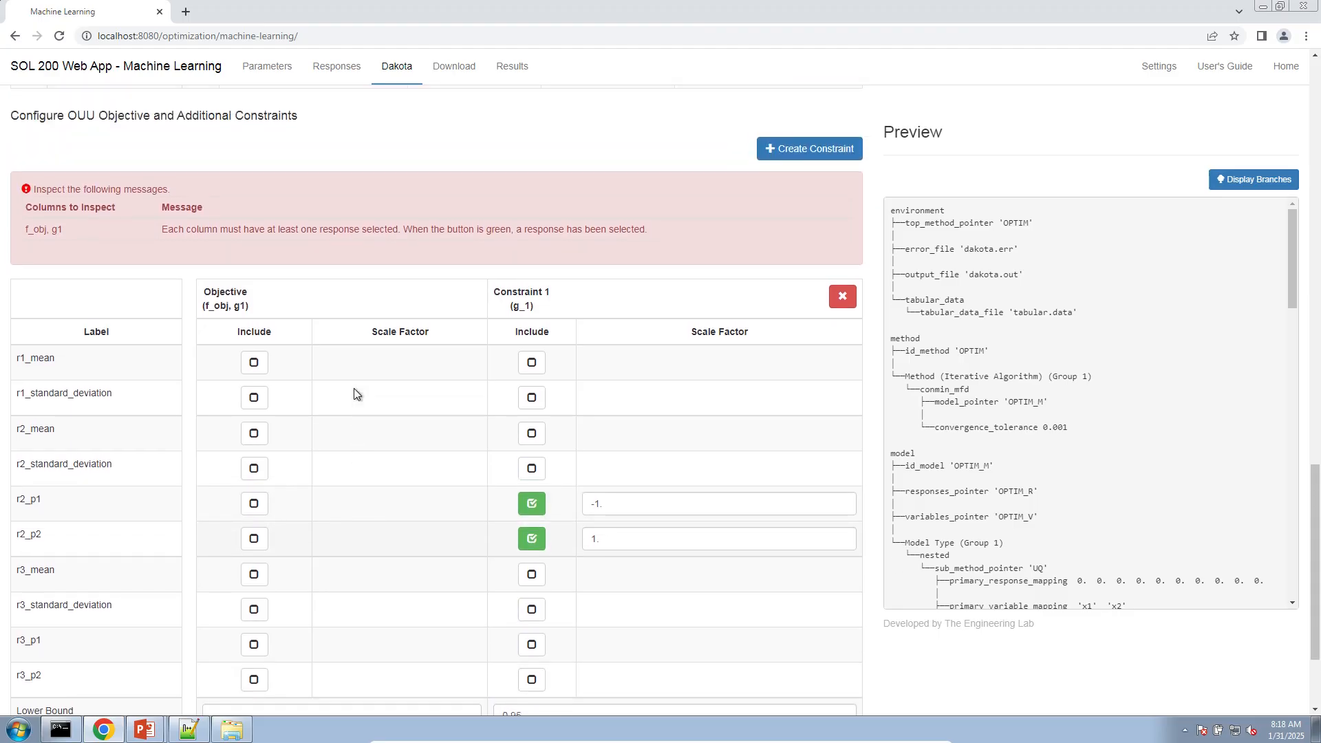
{"action": "scroll", "coordinate": [692, 208], "scroll_direction": "up", "scroll_amount": 1}
{"action": "left_click", "coordinate": [775, 221]}
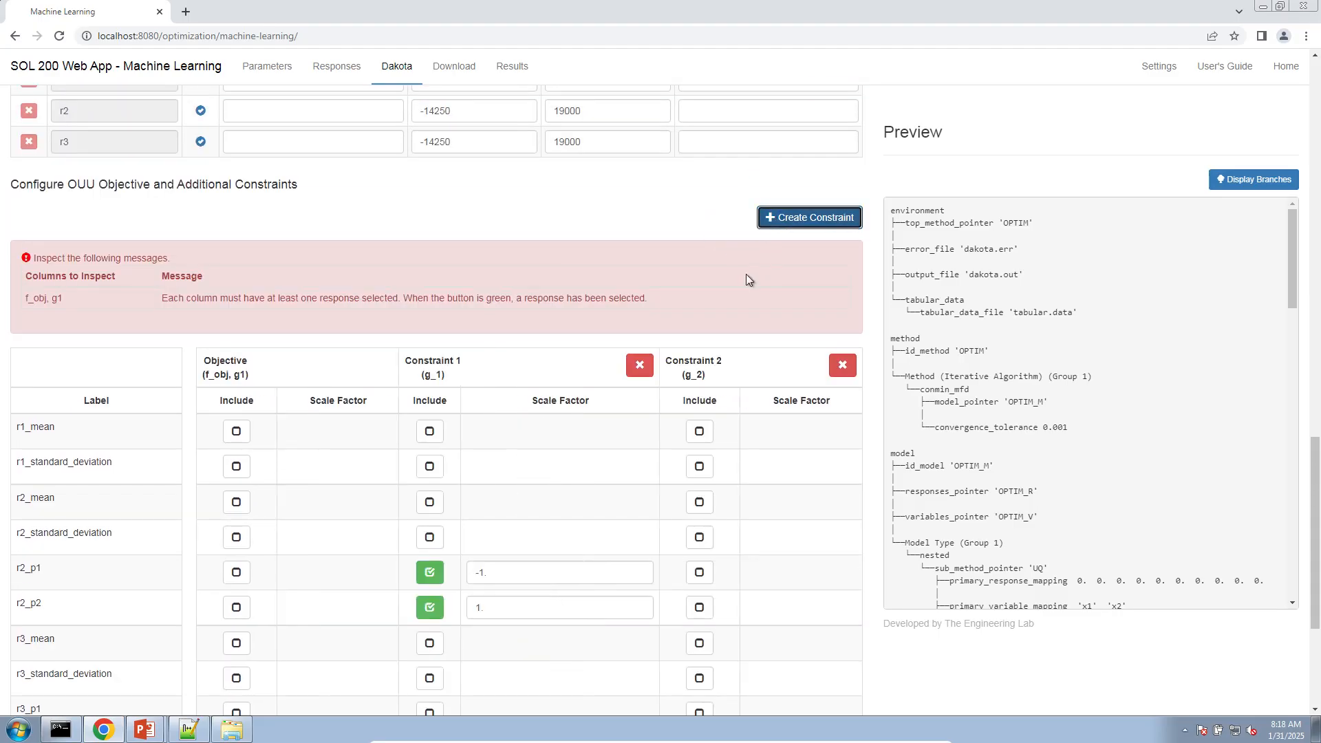
{"action": "scroll", "coordinate": [746, 280], "scroll_direction": "down", "scroll_amount": 4}
{"action": "left_click", "coordinate": [699, 486]}
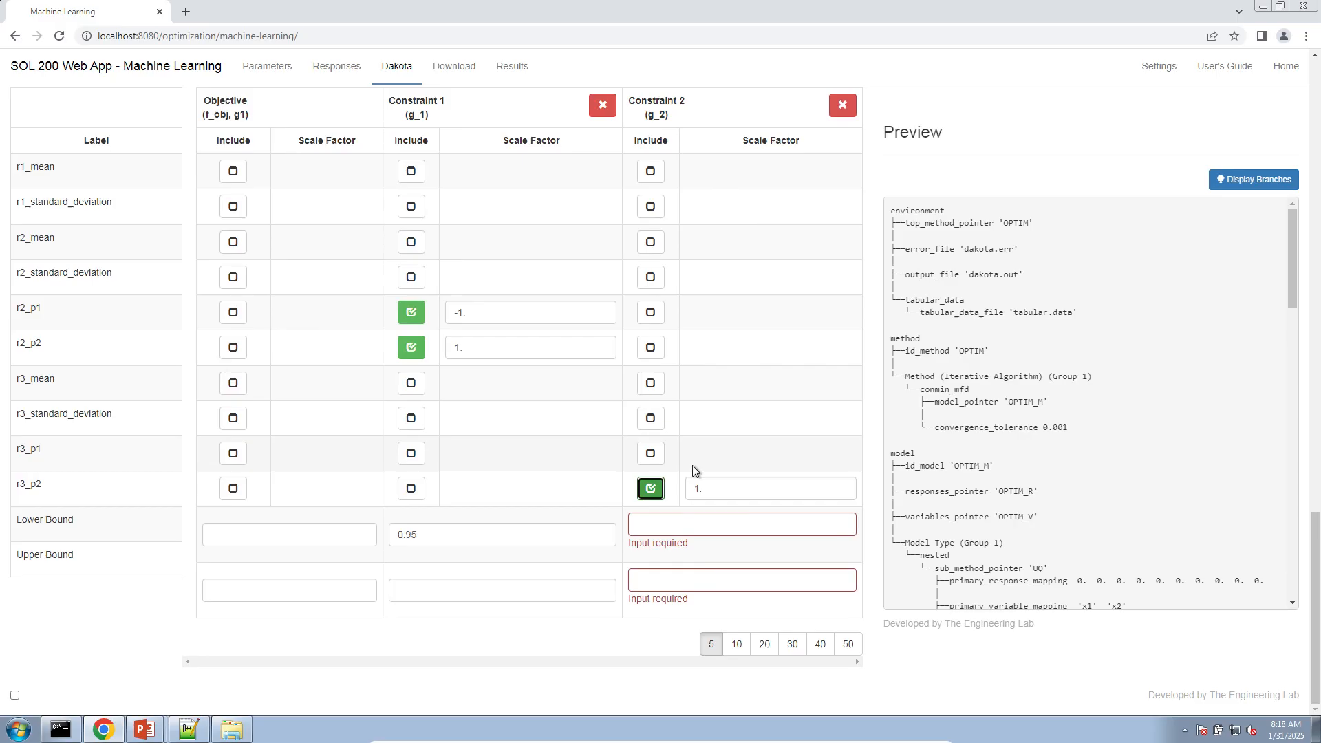
{"action": "left_click", "coordinate": [652, 454]}
{"action": "left_click", "coordinate": [700, 460]}
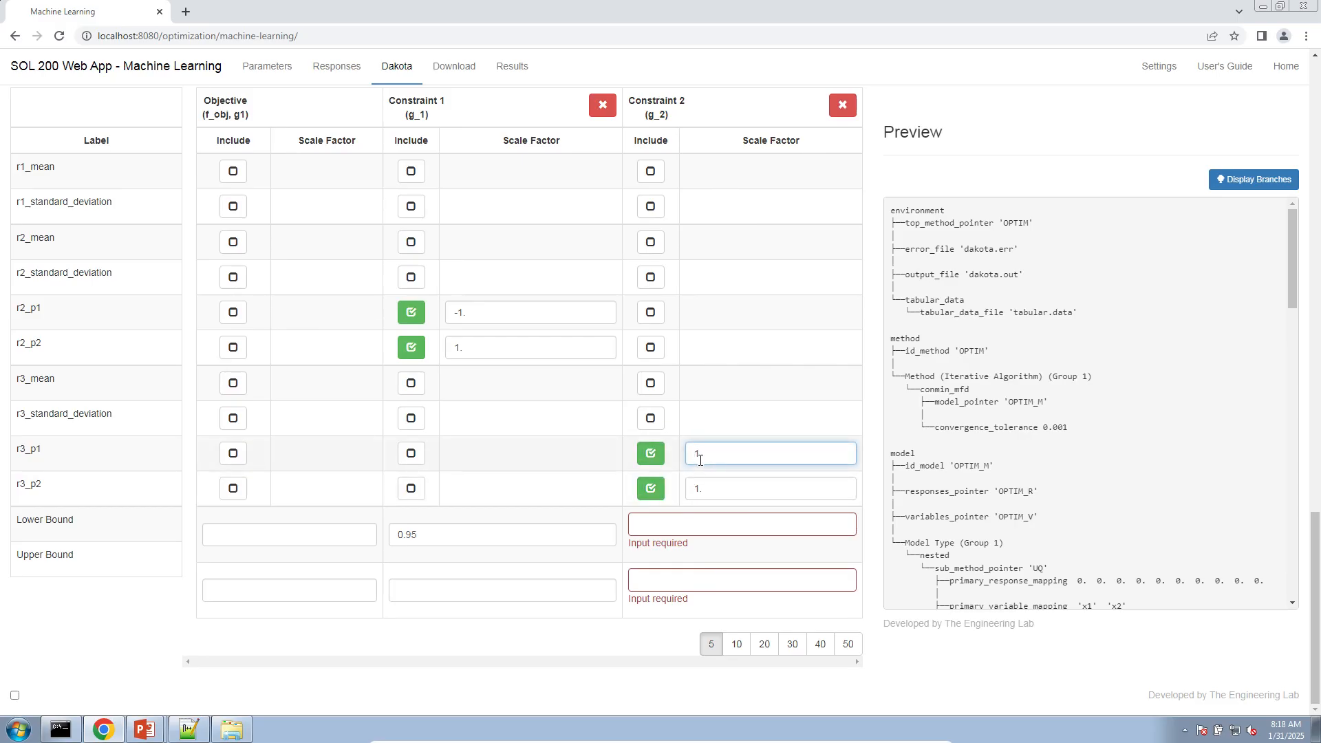
{"action": "type", "text": "-"}
Step: Set the lower bound of Constraint 2 to 0.95 and include r1_mean in the objective
{"action": "left_click", "coordinate": [705, 525]}
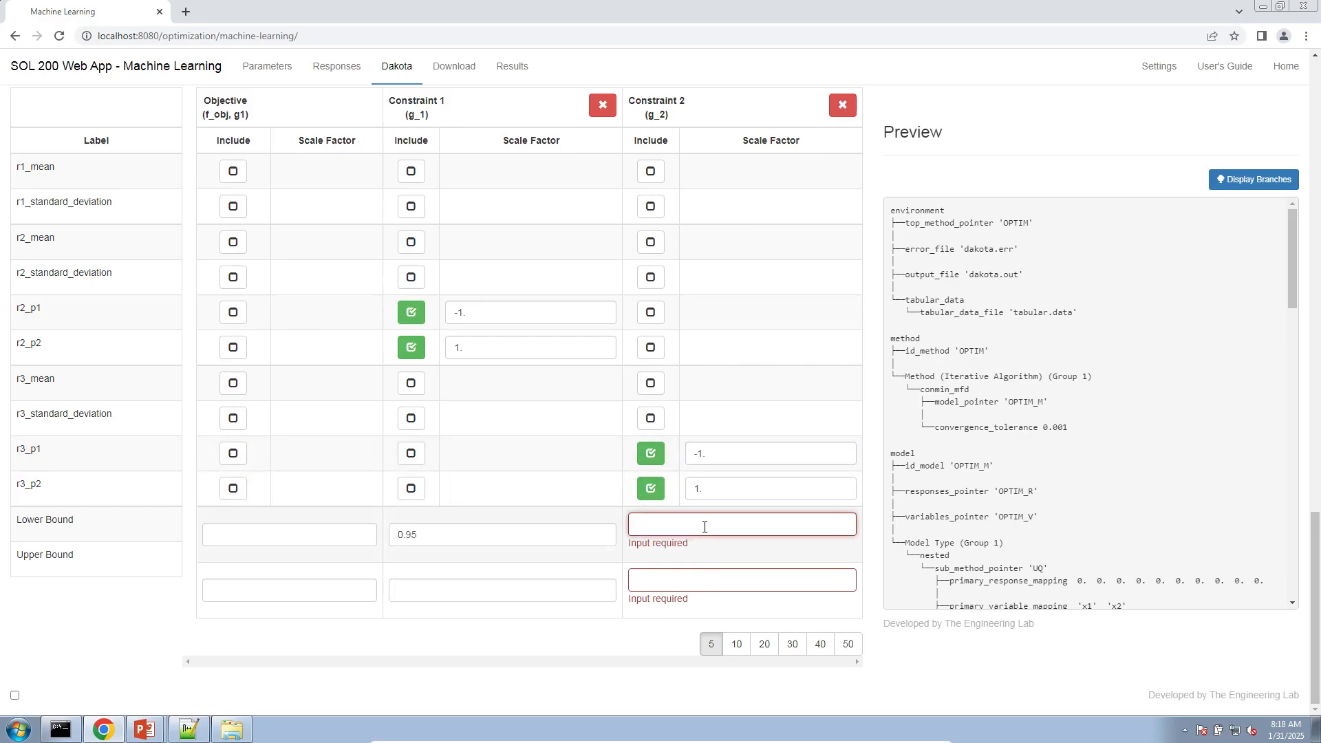
{"action": "type", "text": "0.95"}
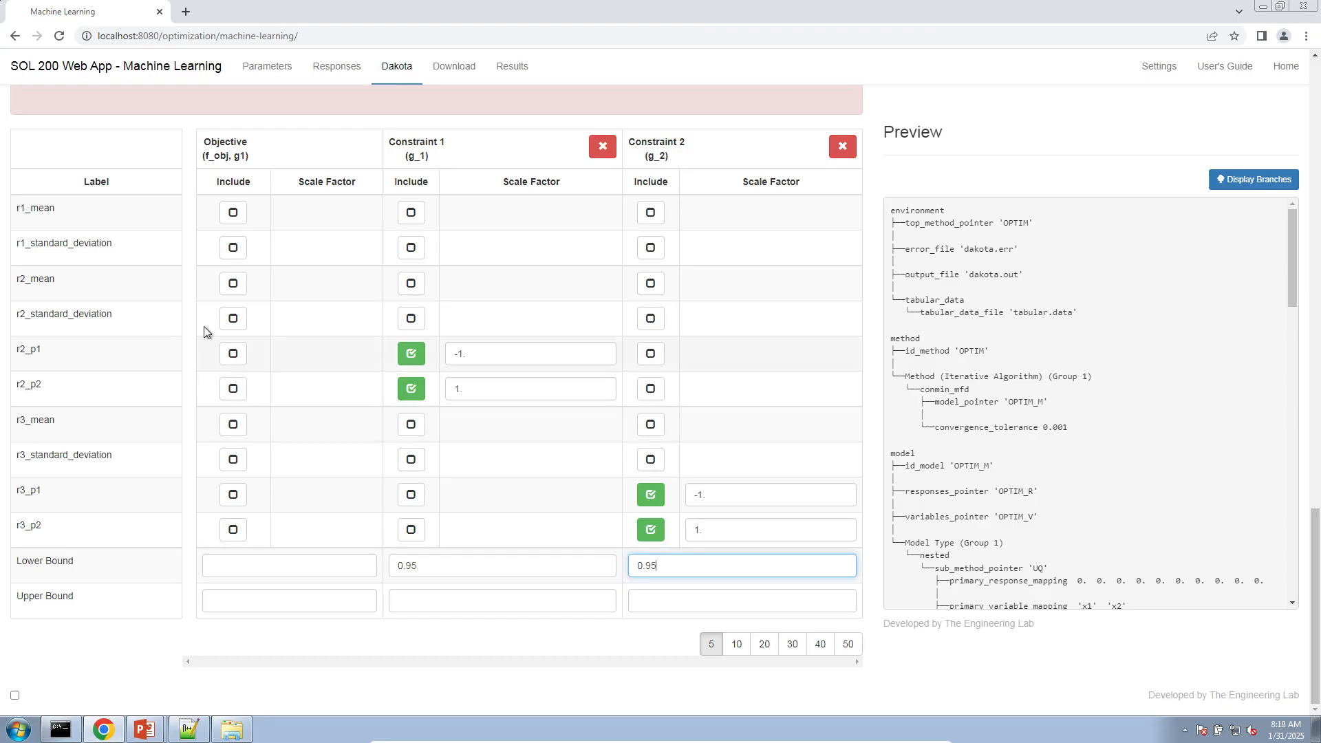
{"action": "left_click", "coordinate": [192, 312]}
{"action": "scroll", "coordinate": [193, 312], "scroll_direction": "up", "scroll_amount": 2}
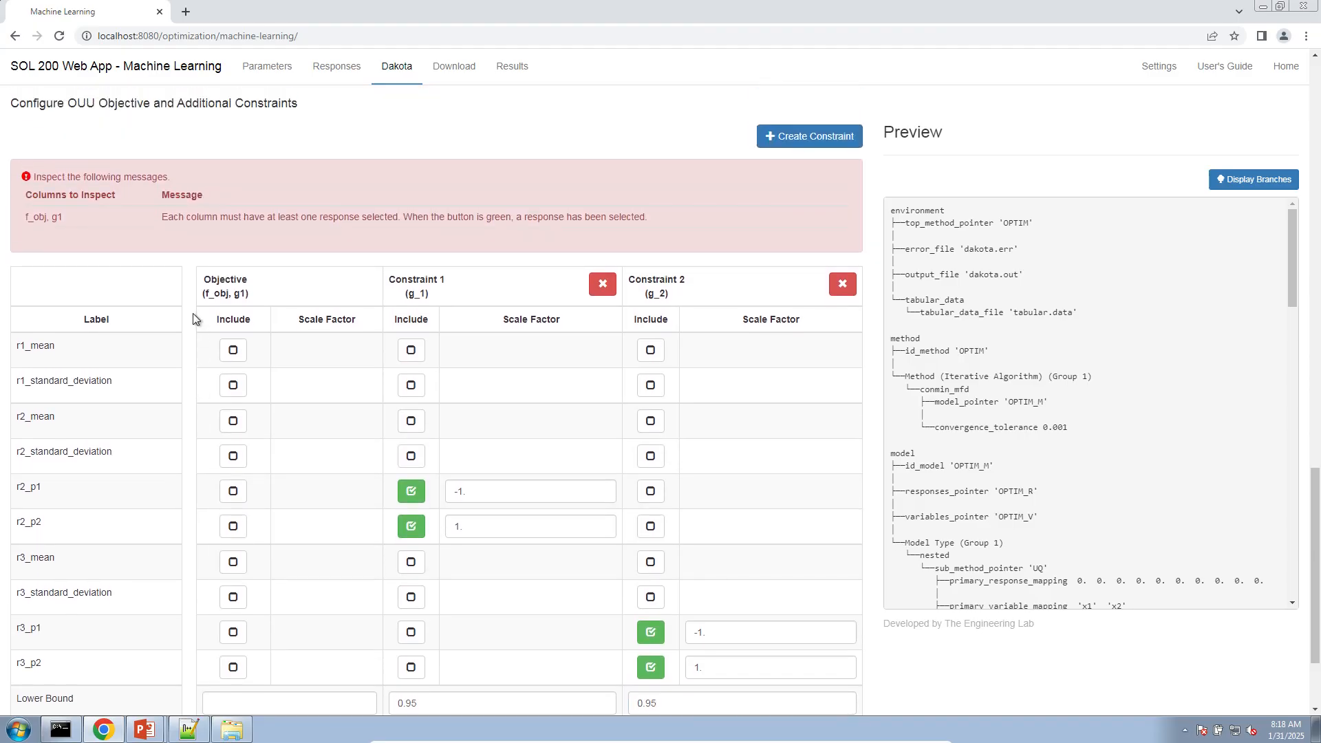
{"action": "left_click", "coordinate": [234, 352]}
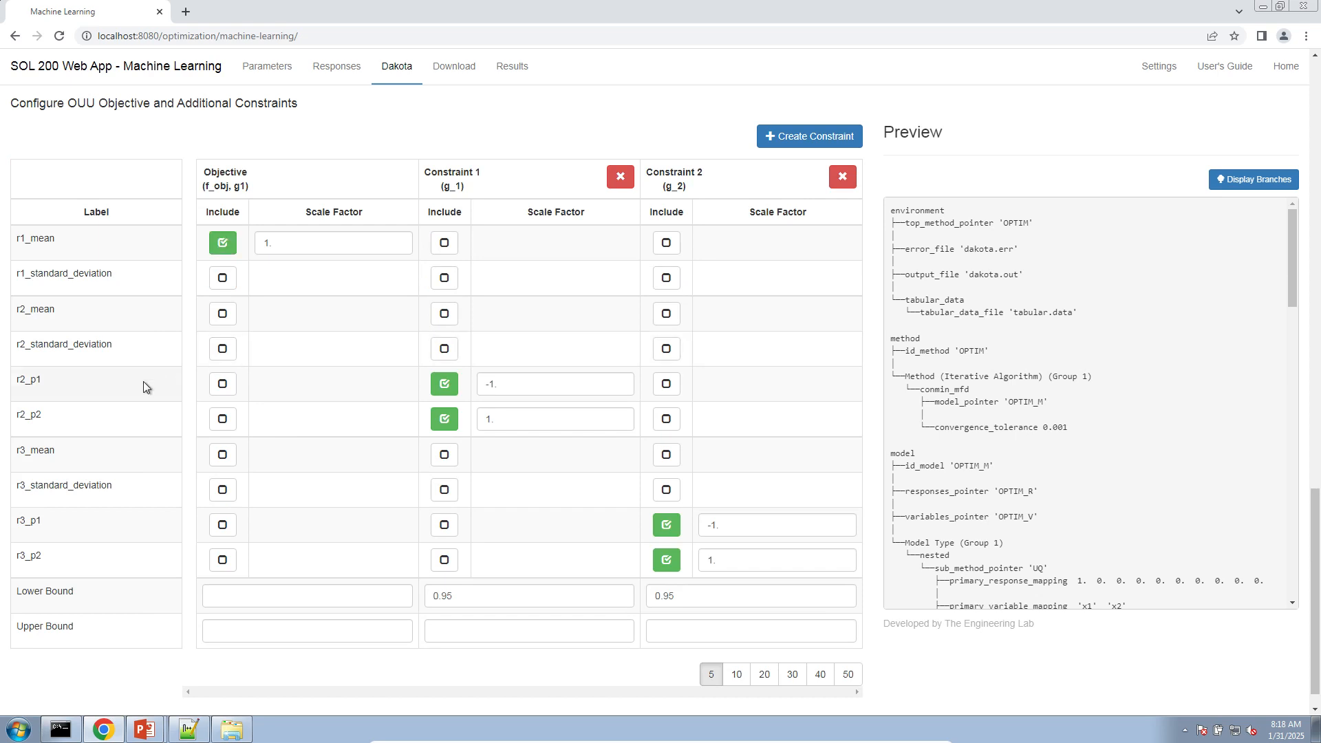
Step: Review the UQ variable distributions and the initial values and bounds of x1_mean and x2_mean
{"action": "scroll", "coordinate": [144, 383], "scroll_direction": "up", "scroll_amount": 5}
{"action": "scroll", "coordinate": [144, 384], "scroll_direction": "up", "scroll_amount": 2}
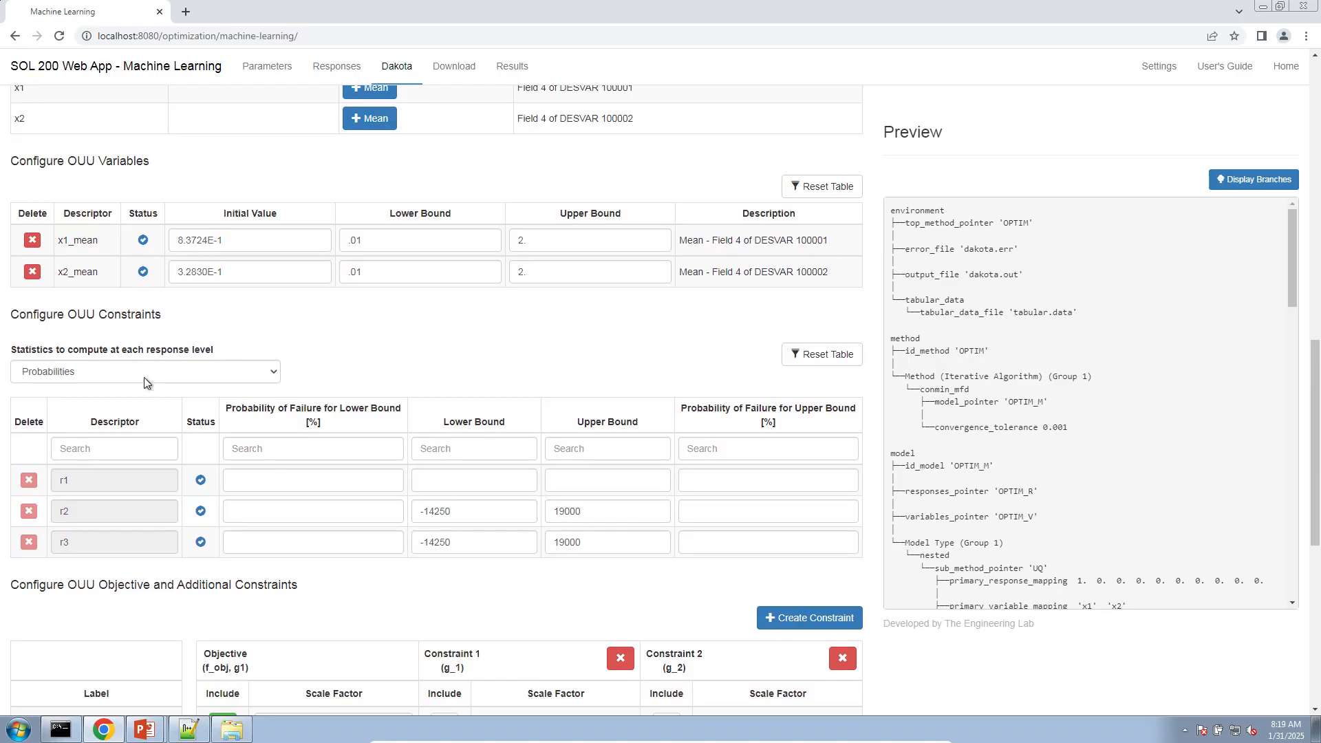
{"action": "scroll", "coordinate": [323, 334], "scroll_direction": "up", "scroll_amount": 1}
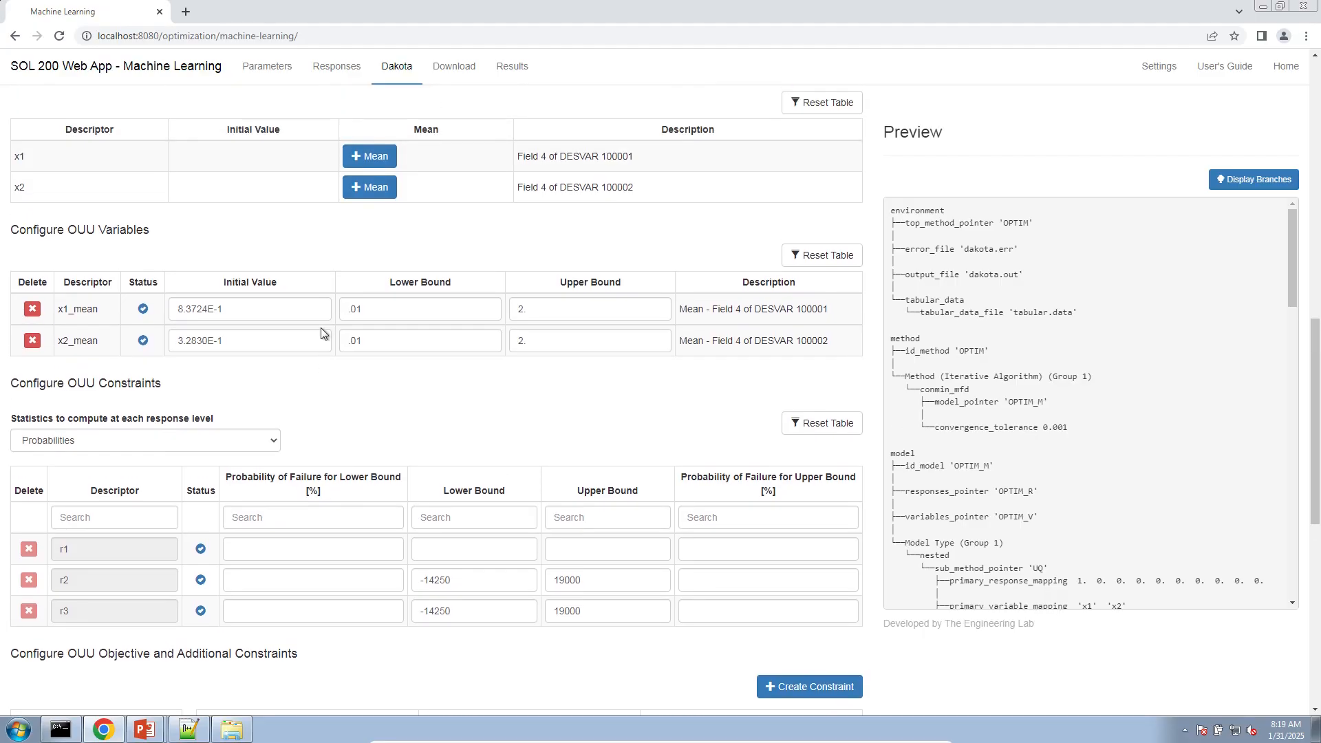
{"action": "scroll", "coordinate": [322, 334], "scroll_direction": "up", "scroll_amount": 14}
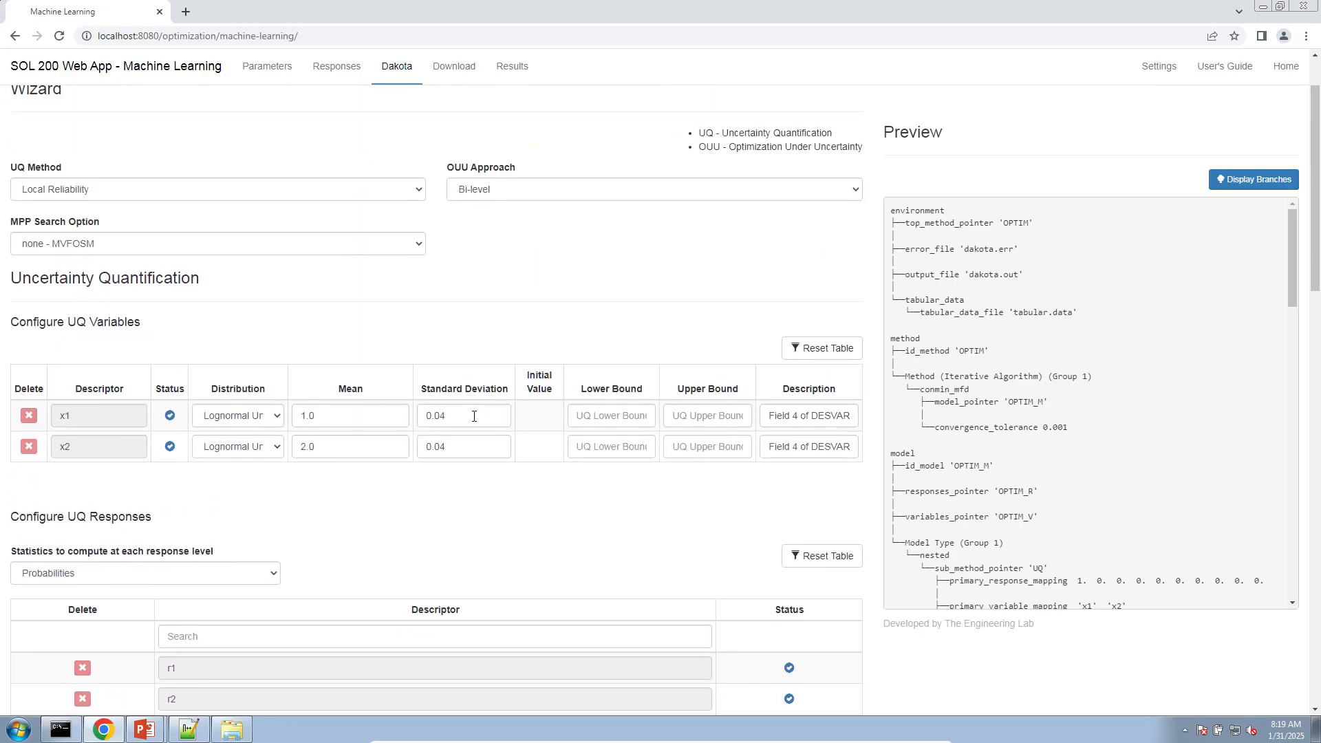
{"action": "scroll", "coordinate": [471, 415], "scroll_direction": "down", "scroll_amount": 9}
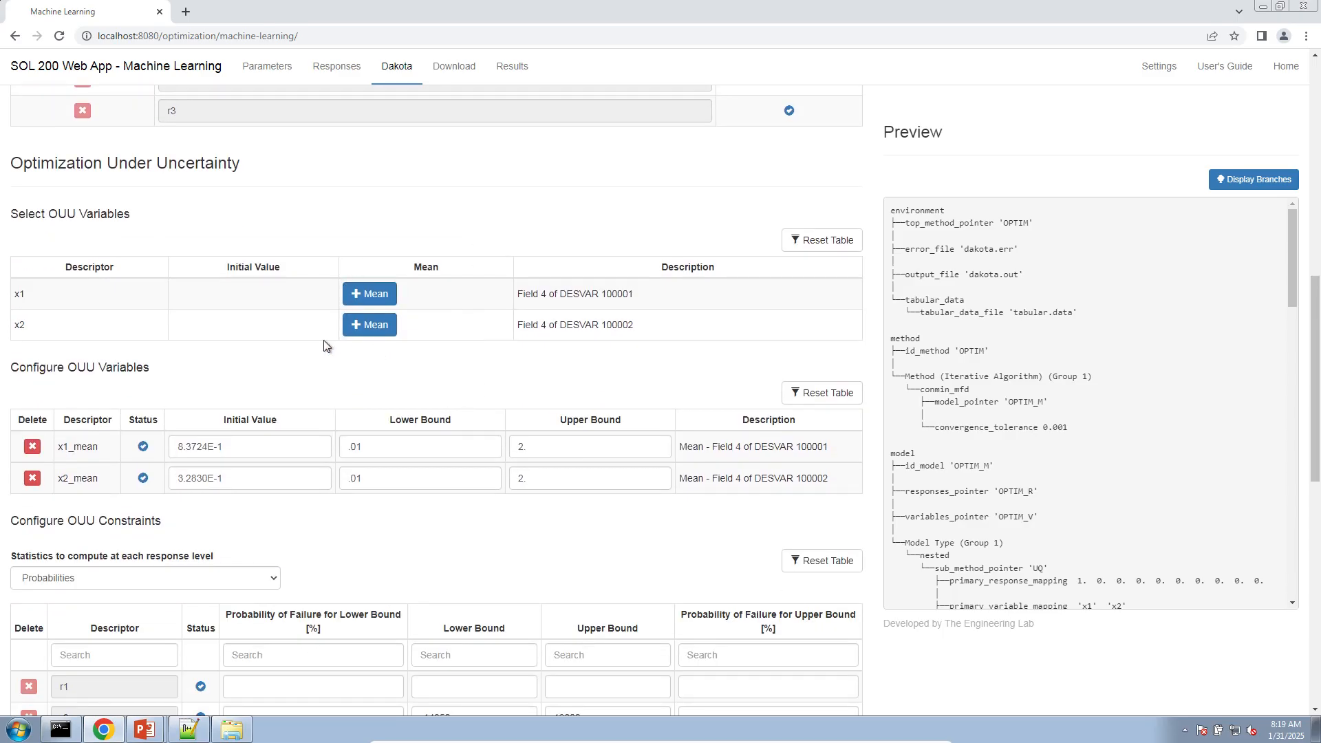
{"action": "triple_click", "coordinate": [221, 449]}
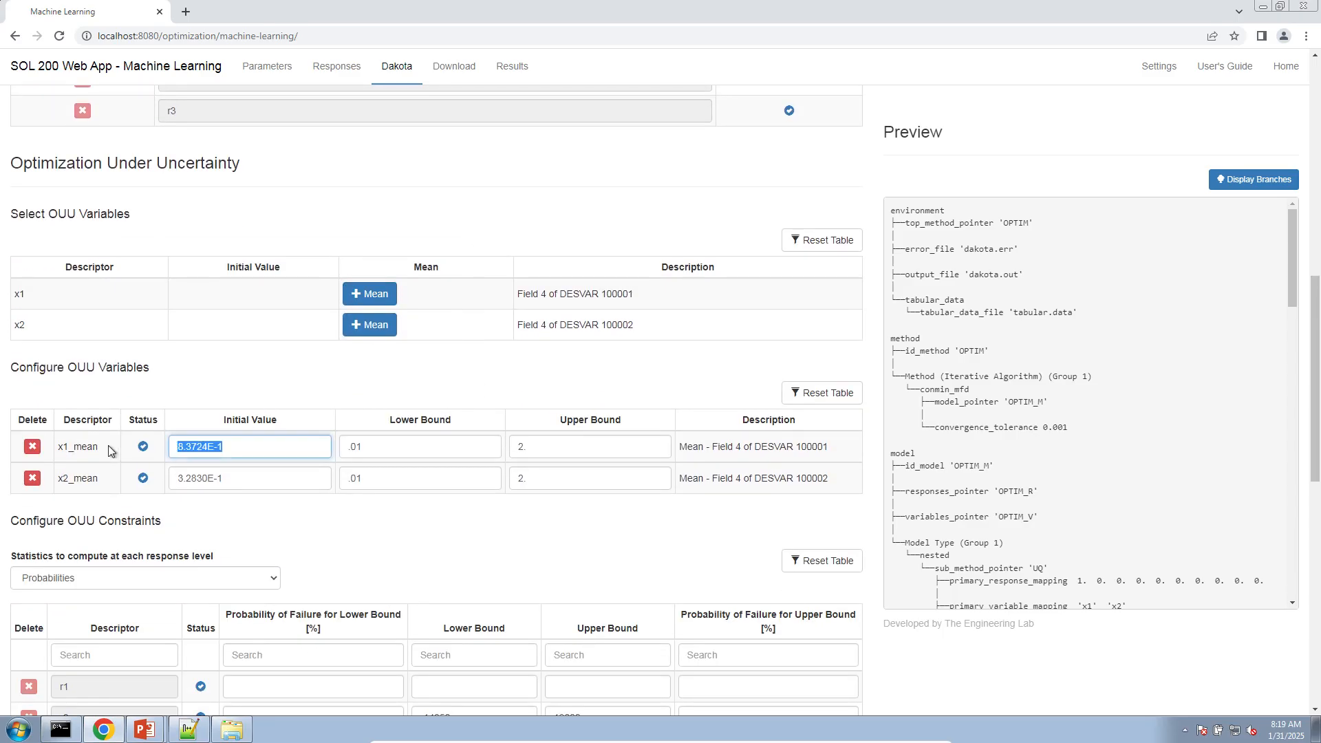
{"action": "triple_click", "coordinate": [176, 476]}
{"action": "triple_click", "coordinate": [417, 446]}
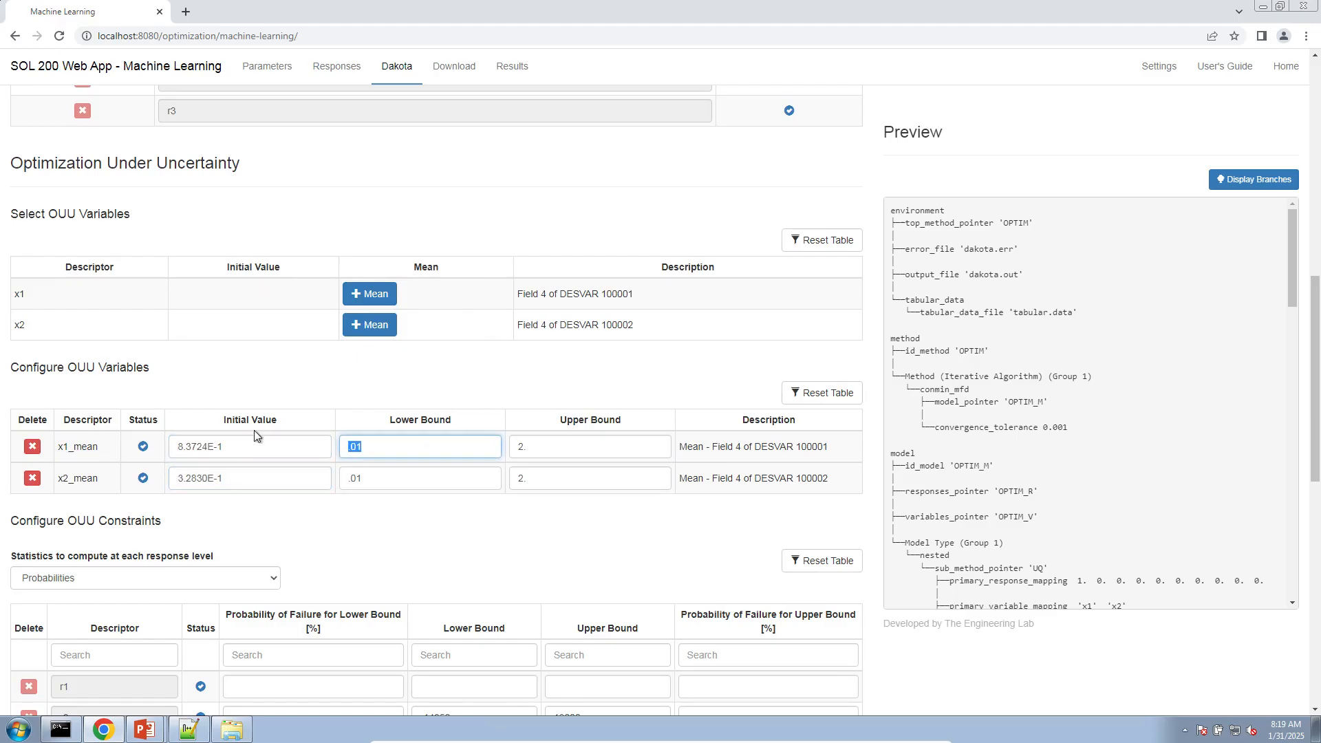
{"action": "left_click", "coordinate": [402, 534]}
Step: Review the OUU constraint statistics and response levels, plus the scale factors and bounds of the objective and both constraints
{"action": "scroll", "coordinate": [237, 559], "scroll_direction": "down", "scroll_amount": 4}
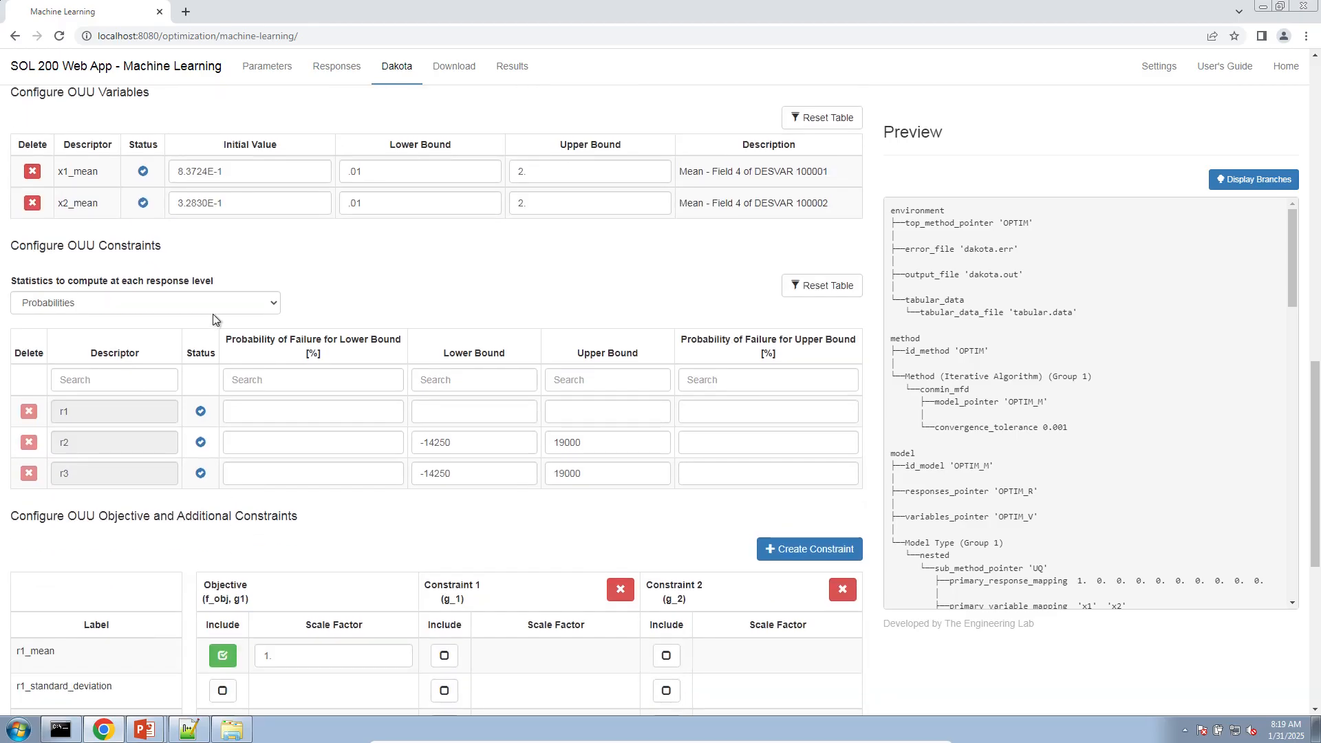
{"action": "left_click", "coordinate": [212, 310]}
{"action": "left_click", "coordinate": [238, 318]}
{"action": "scroll", "coordinate": [460, 376], "scroll_direction": "down", "scroll_amount": 2}
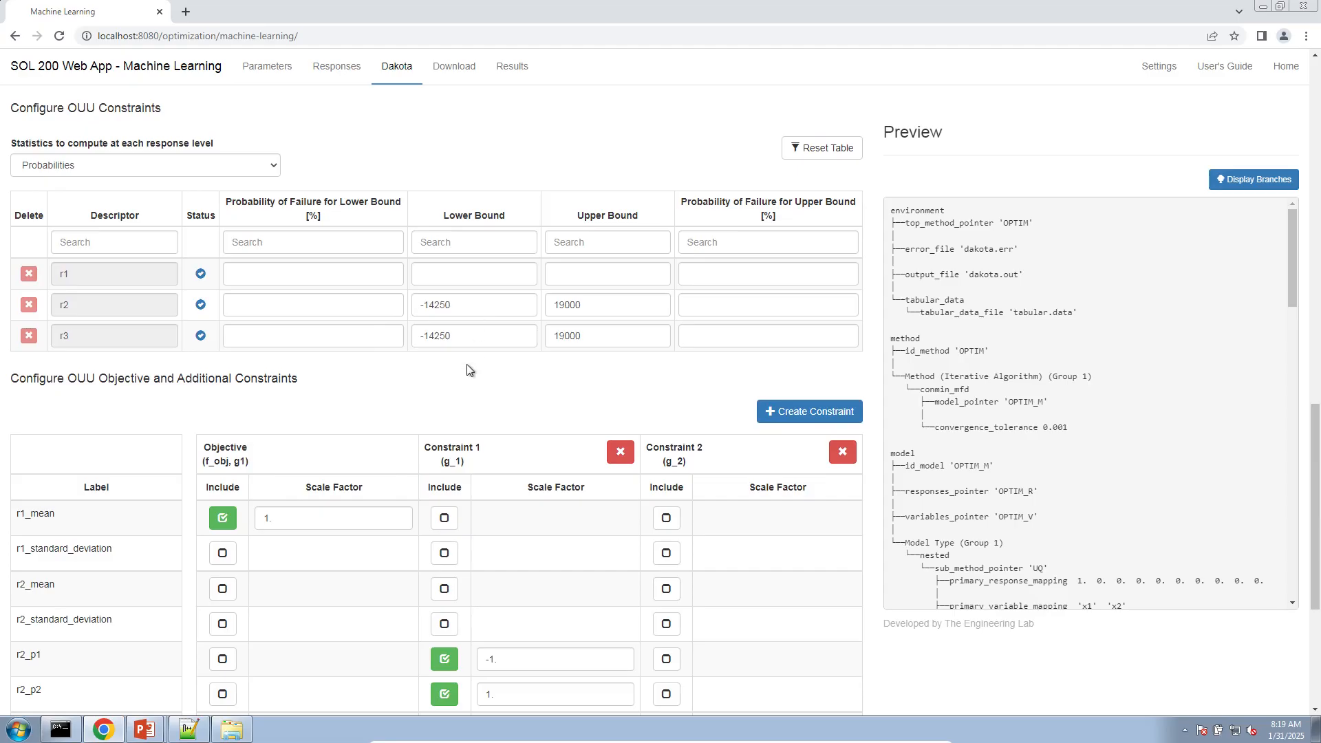
{"action": "scroll", "coordinate": [467, 365], "scroll_direction": "down", "scroll_amount": 4}
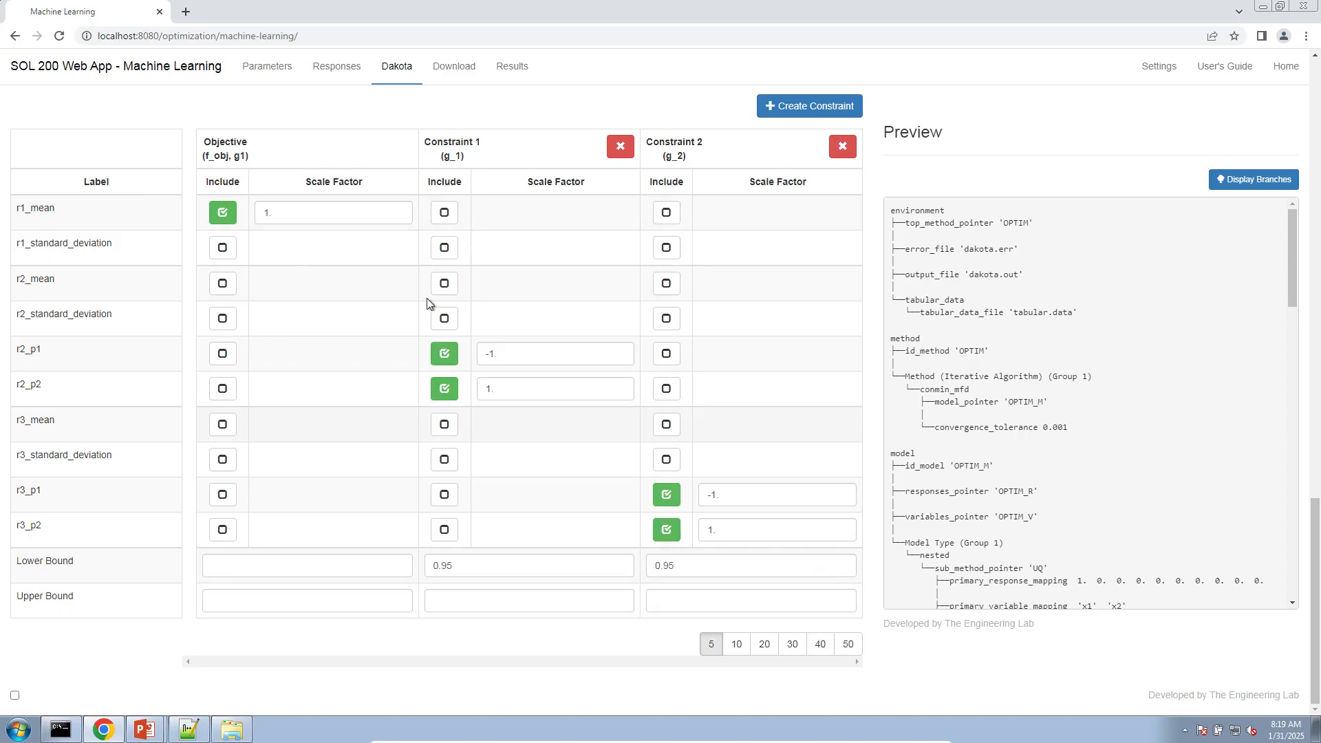
{"action": "double_click", "coordinate": [303, 213]}
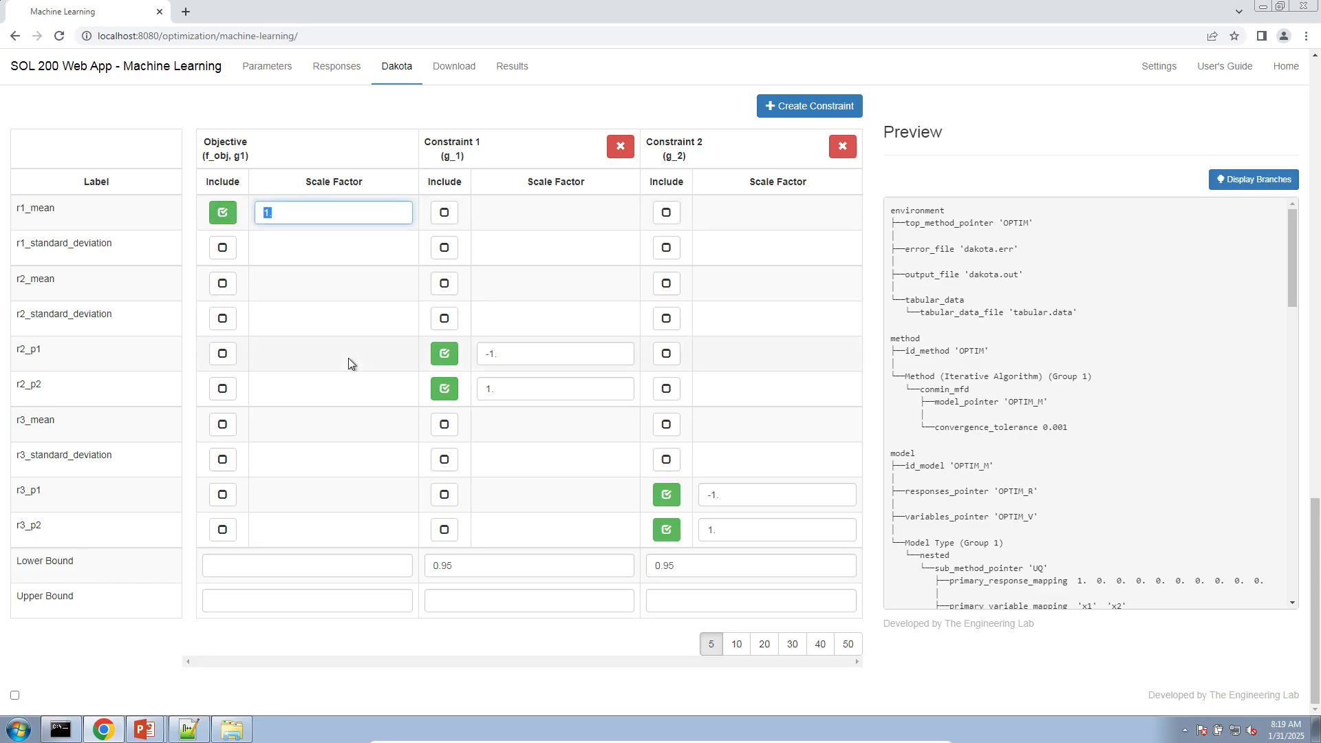
{"action": "left_click", "coordinate": [443, 123]}
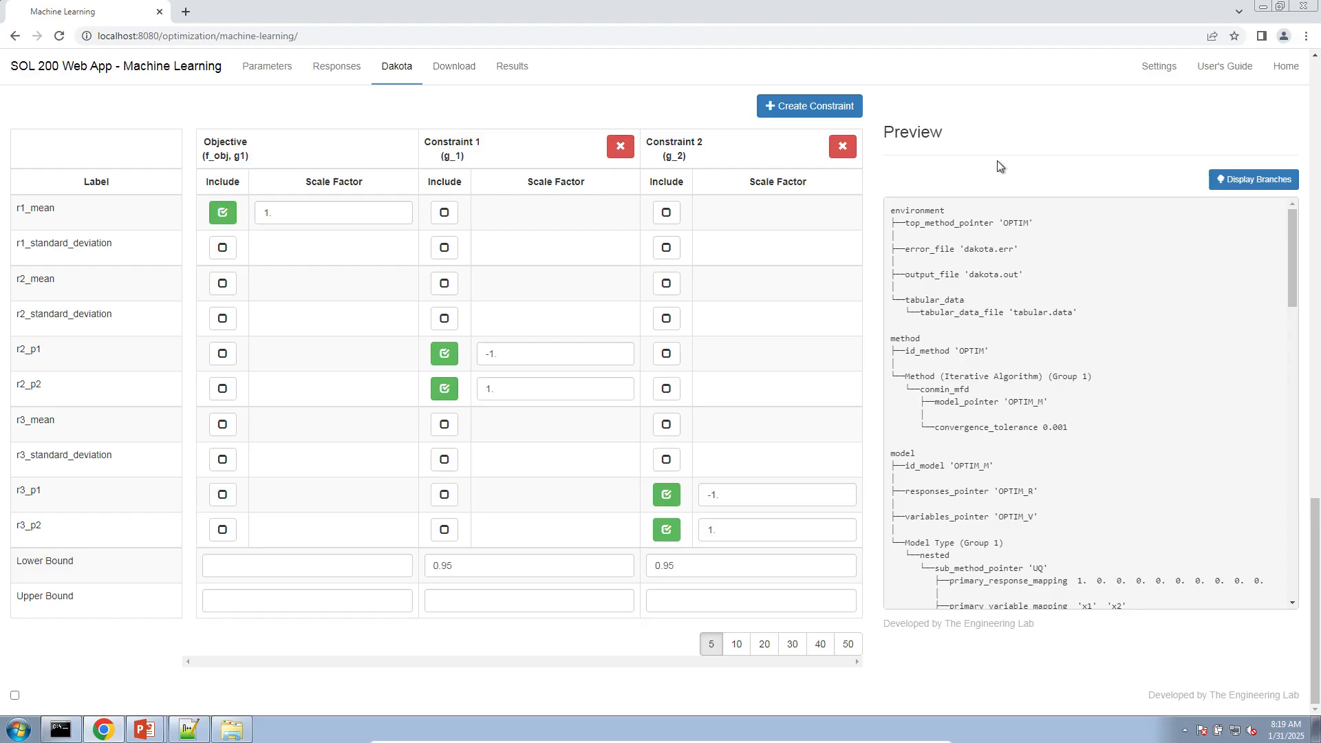
Step: Open the Dakota inspection and examine the response levels and computed statistics of the UQ method in the preview
{"action": "scroll", "coordinate": [587, 288], "scroll_direction": "up", "scroll_amount": 5}
{"action": "scroll", "coordinate": [587, 287], "scroll_direction": "up", "scroll_amount": 17}
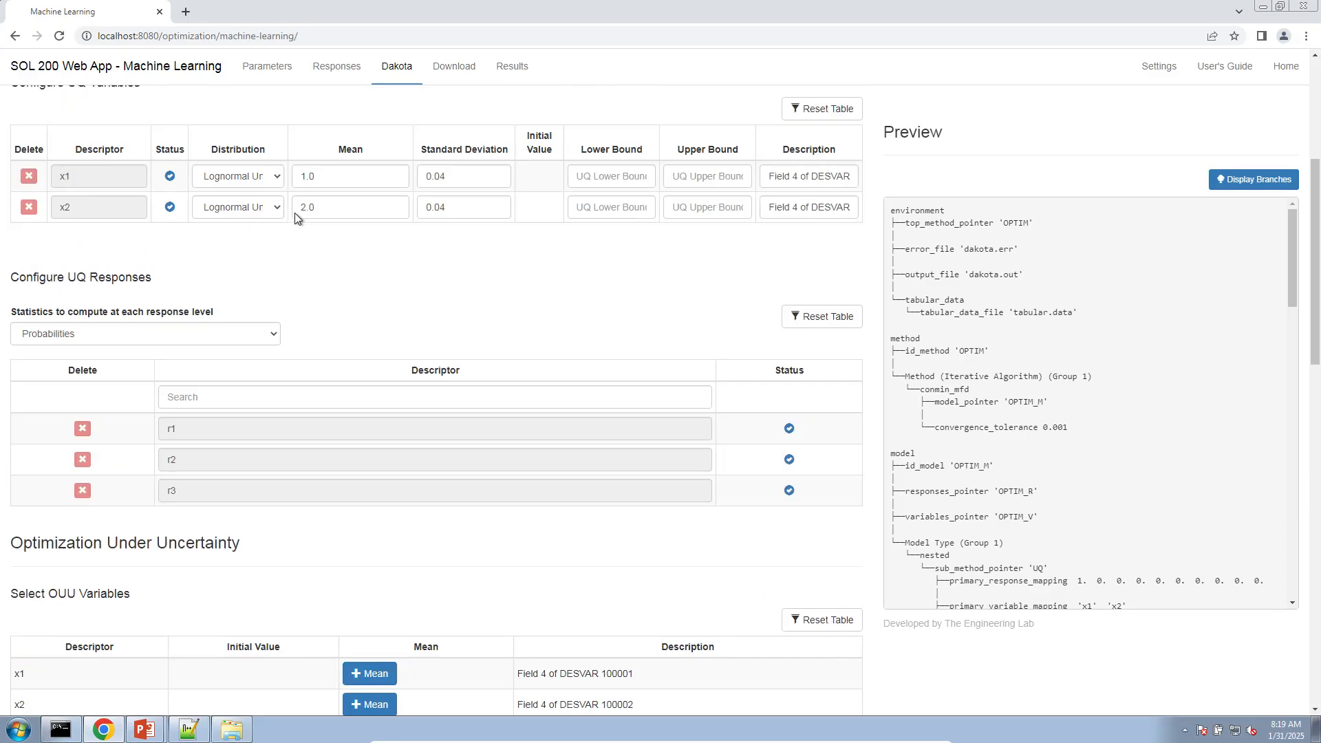
{"action": "left_click", "coordinate": [207, 122]}
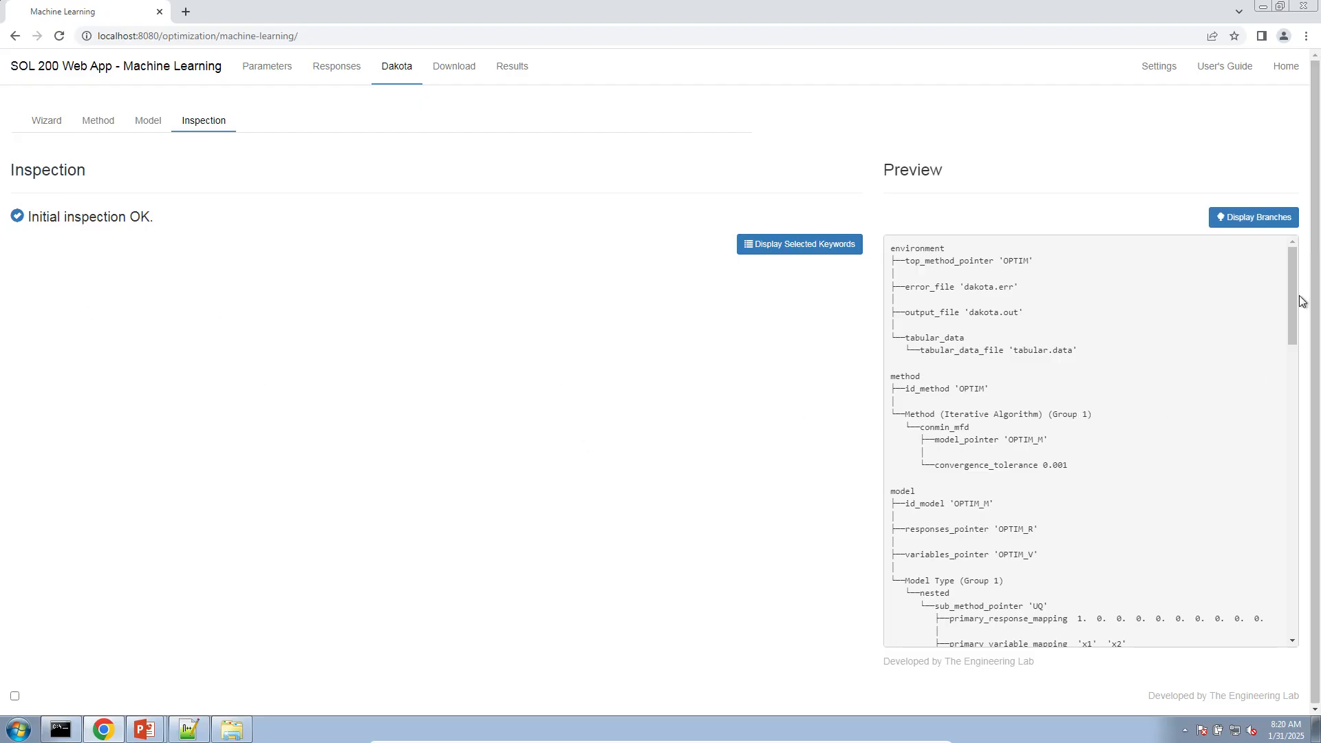
{"action": "left_click_drag", "start_coordinate": [1293, 297], "coordinate": [1287, 586]}
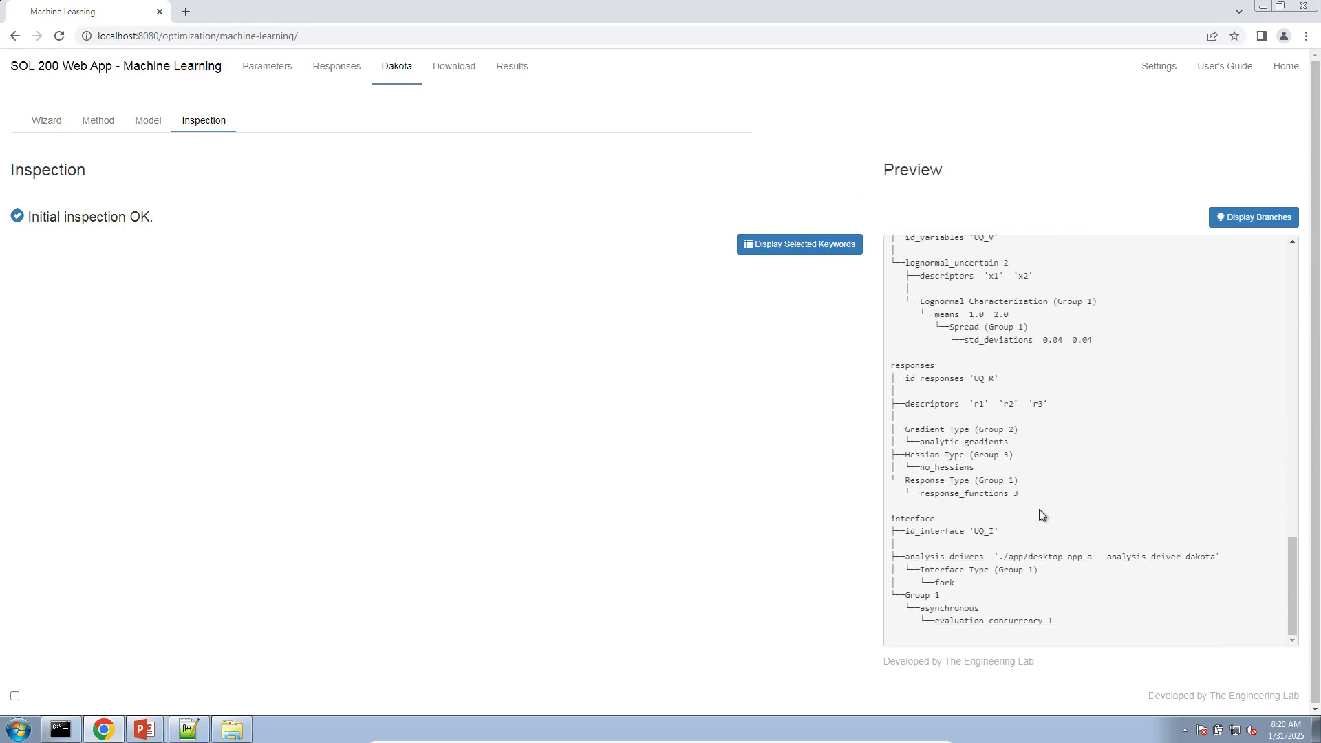
{"action": "scroll", "coordinate": [1040, 513], "scroll_direction": "up", "scroll_amount": 4}
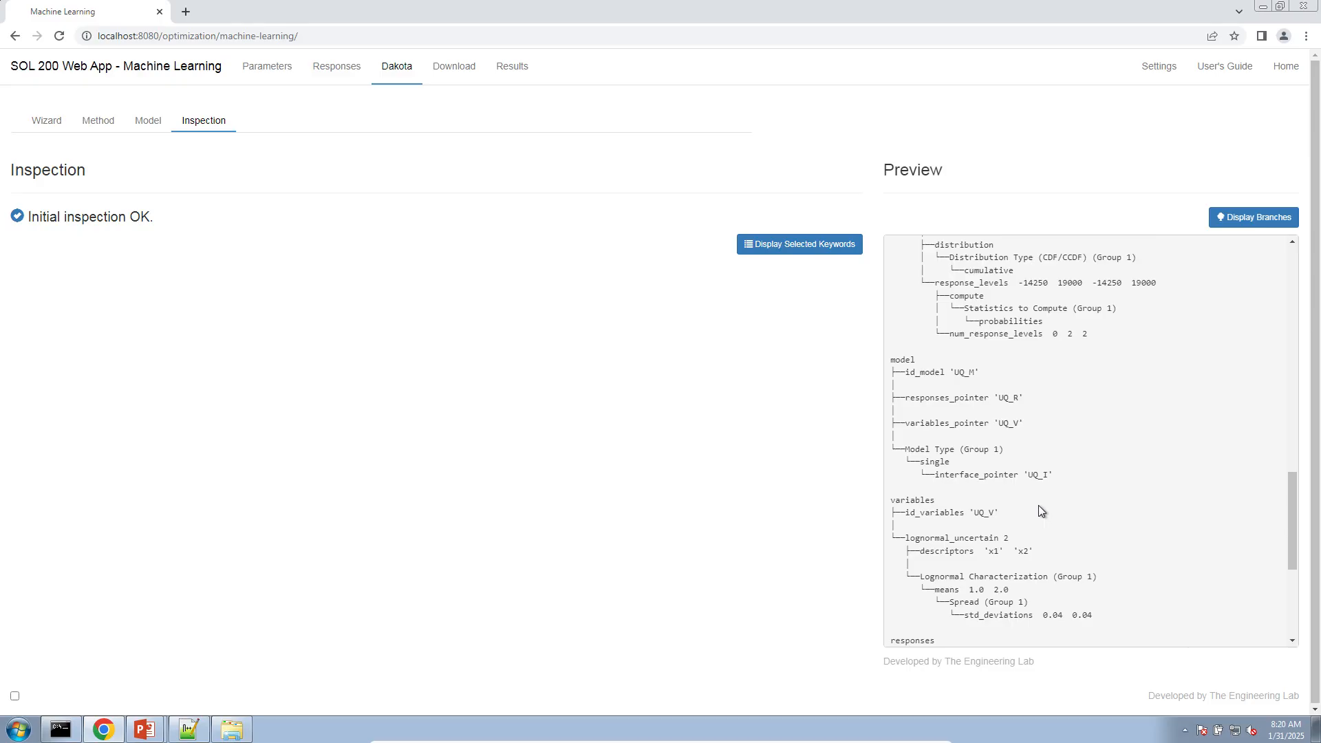
{"action": "scroll", "coordinate": [1038, 505], "scroll_direction": "up", "scroll_amount": 2}
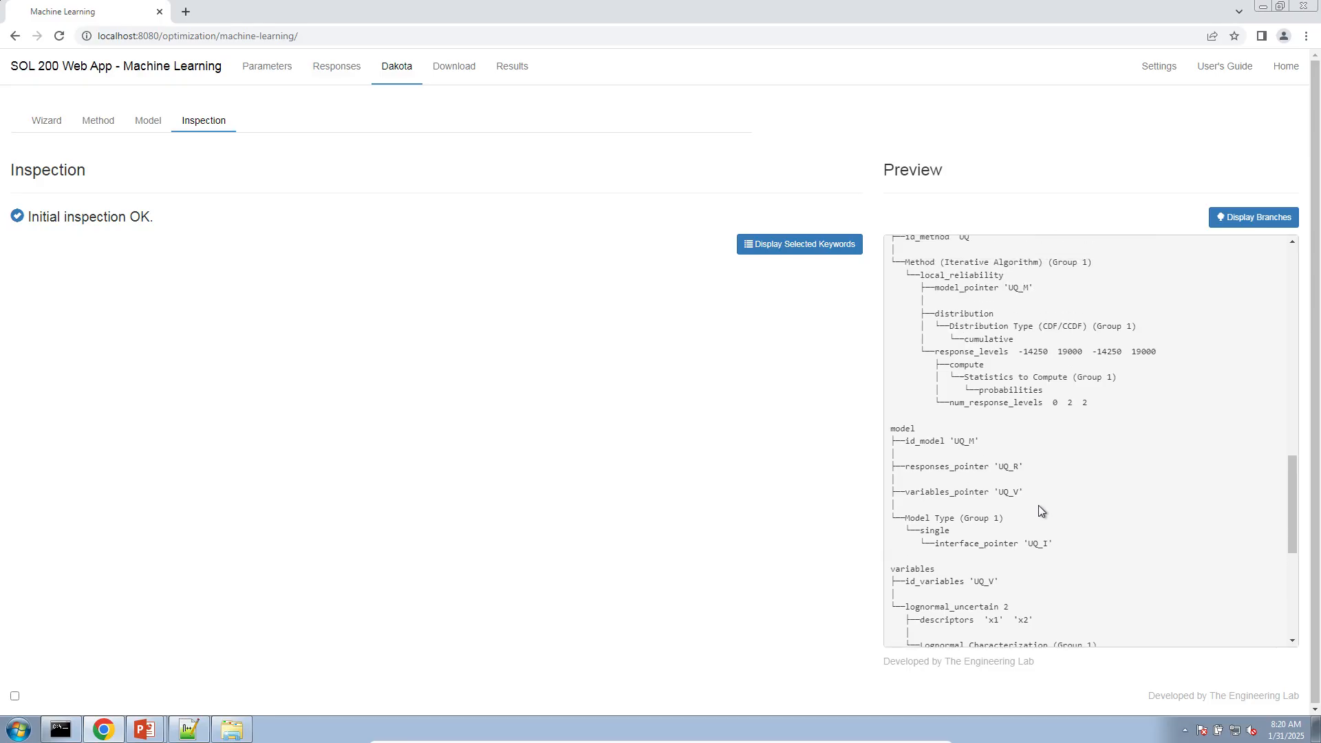
{"action": "left_click", "coordinate": [1021, 457]}
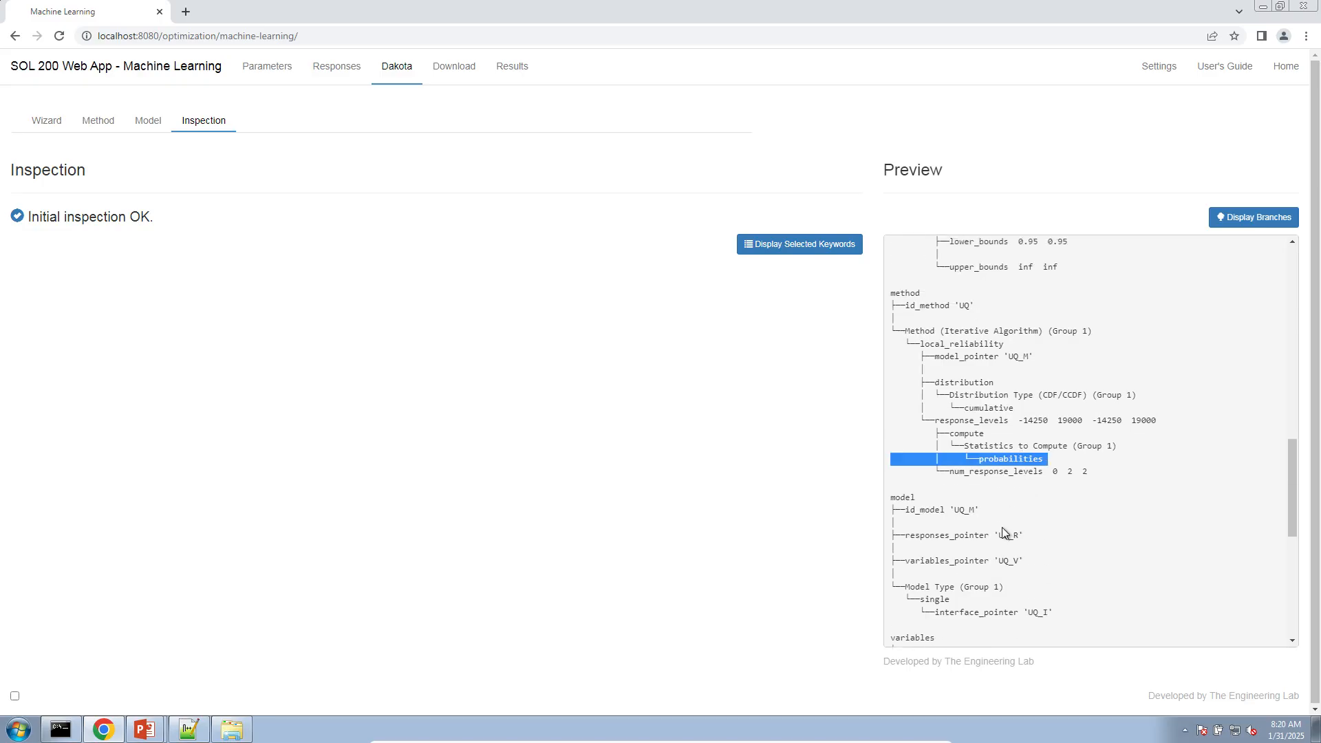
{"action": "left_click", "coordinate": [1021, 441]}
{"action": "left_click_drag", "start_coordinate": [1019, 421], "coordinate": [1172, 430]}
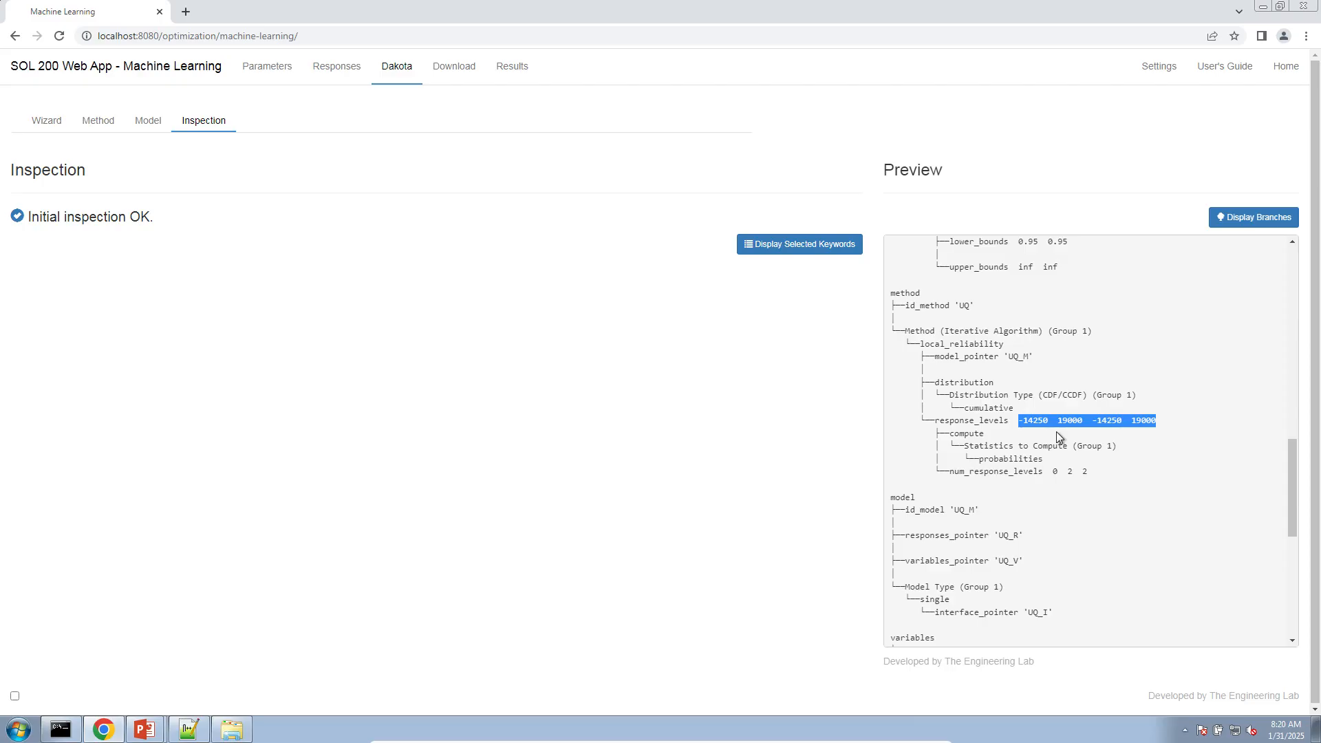
Step: Examine the secondary response mapping of the nested model and the lower bounds of the nonlinear inequality constraints in the preview
{"action": "scroll", "coordinate": [1057, 436], "scroll_direction": "up", "scroll_amount": 2}
{"action": "scroll", "coordinate": [1023, 403], "scroll_direction": "up", "scroll_amount": 2}
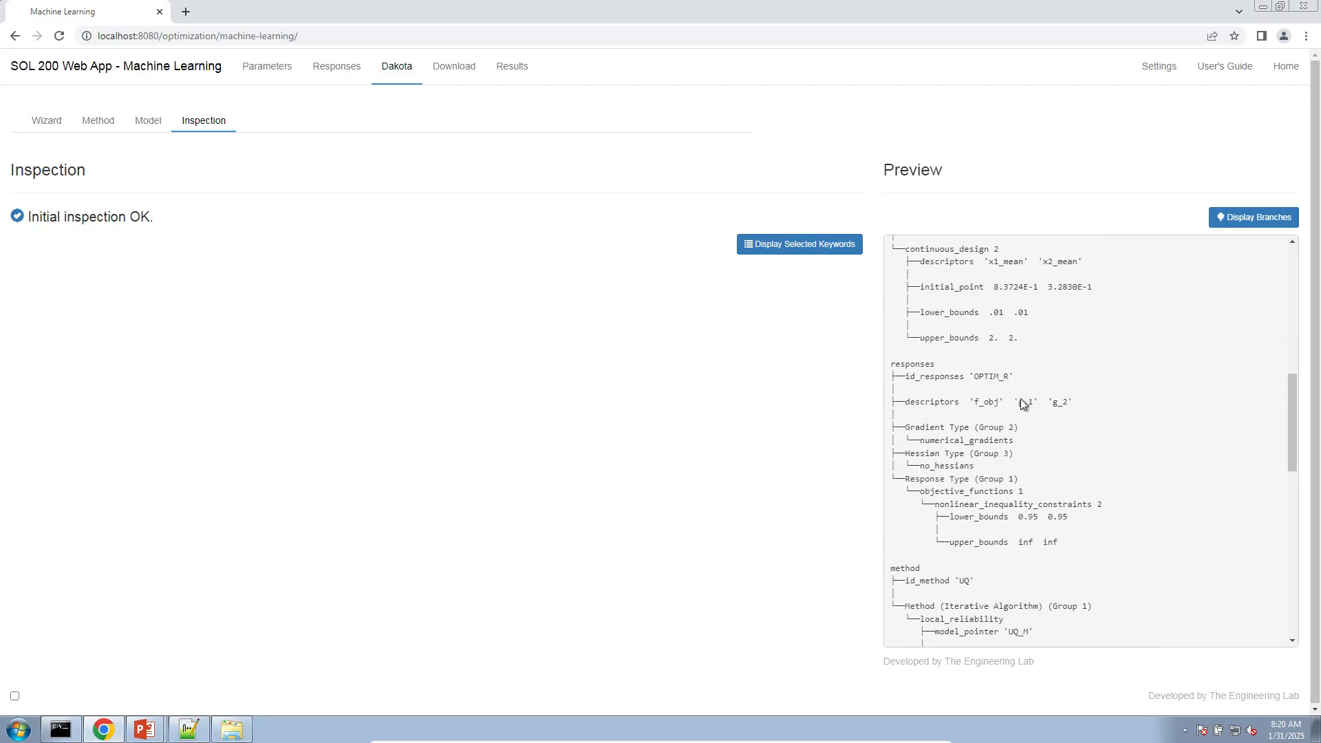
{"action": "scroll", "coordinate": [1023, 404], "scroll_direction": "up", "scroll_amount": 4}
{"action": "left_click_drag", "start_coordinate": [1149, 436], "coordinate": [948, 416]}
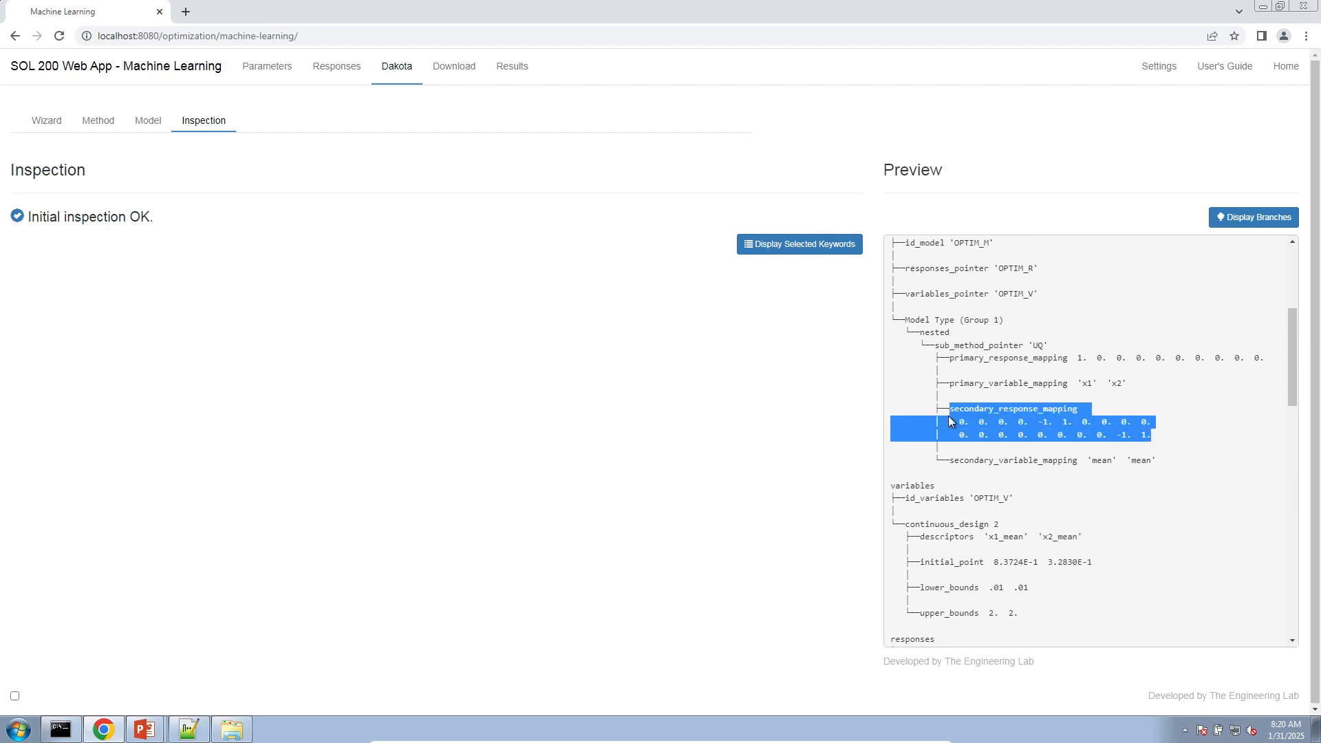
{"action": "left_click_drag", "start_coordinate": [1037, 422], "coordinate": [1055, 421]}
{"action": "scroll", "coordinate": [1076, 454], "scroll_direction": "down", "scroll_amount": 2}
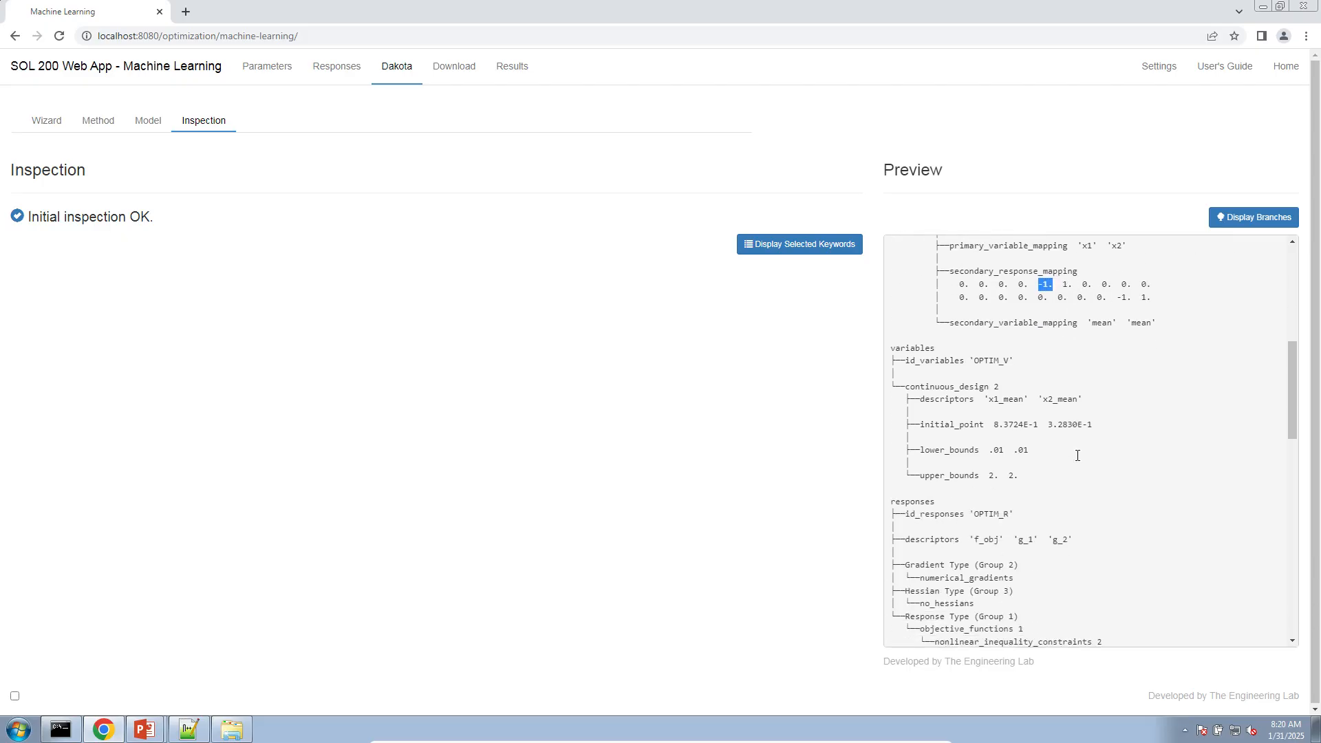
{"action": "scroll", "coordinate": [1077, 457], "scroll_direction": "up", "scroll_amount": 1}
{"action": "scroll", "coordinate": [1076, 456], "scroll_direction": "up", "scroll_amount": 3}
{"action": "scroll", "coordinate": [1076, 456], "scroll_direction": "down", "scroll_amount": 7}
{"action": "left_click_drag", "start_coordinate": [1070, 452], "coordinate": [947, 449]}
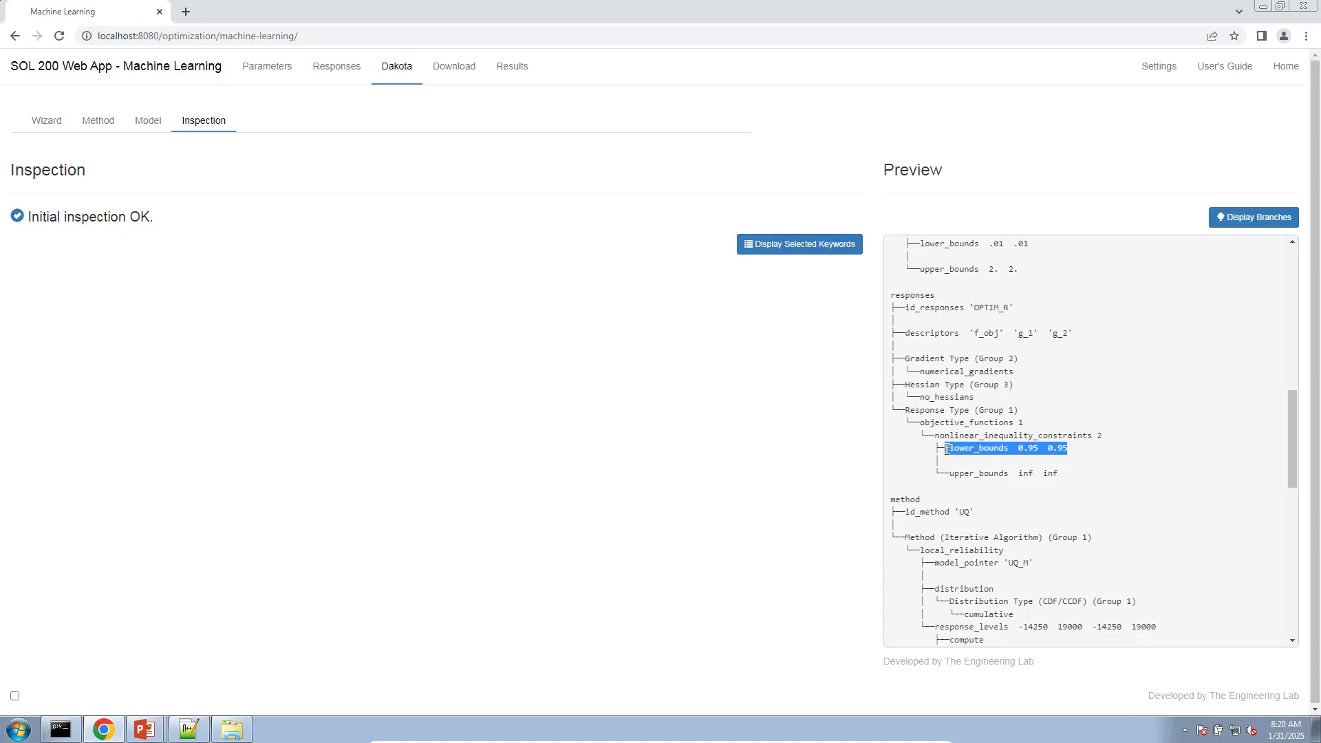
{"action": "left_click", "coordinate": [1000, 455]}
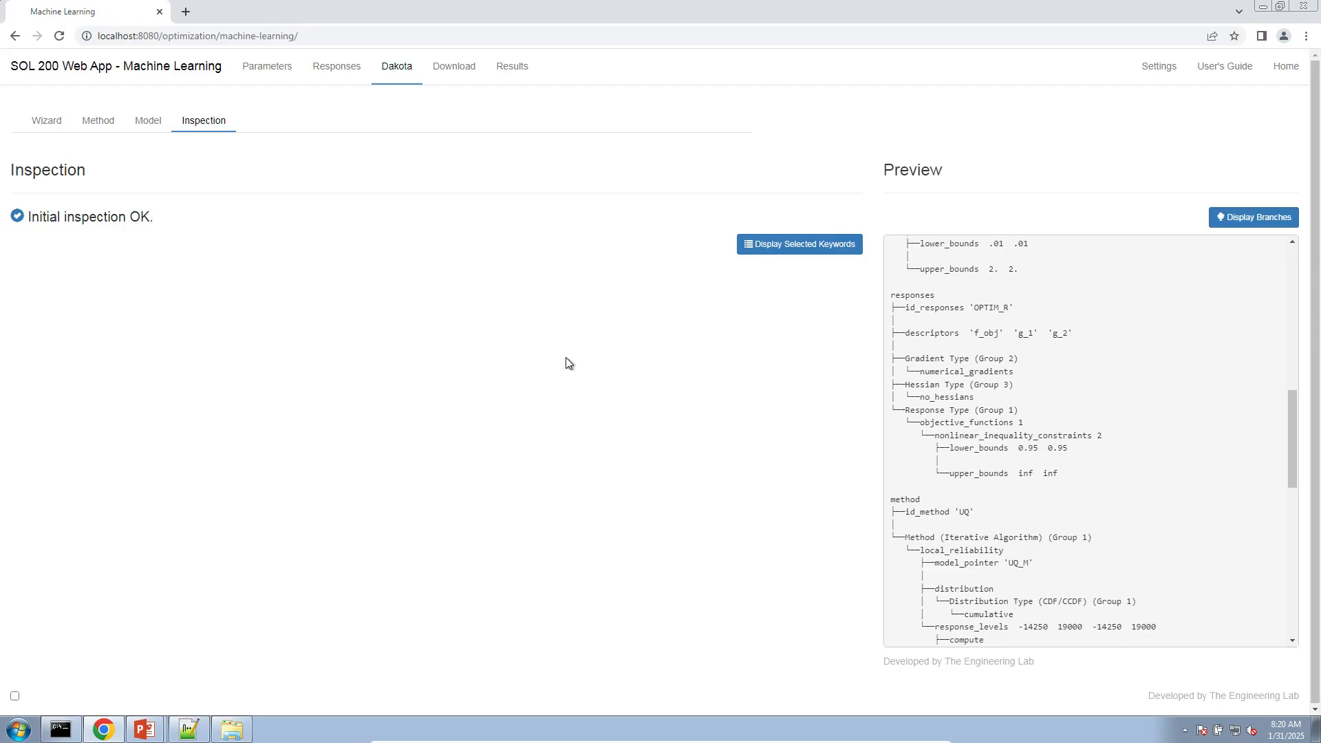
Step: Download the BDF files and bring up the Downloads folder window, moved clear of the download status
{"action": "left_click", "coordinate": [462, 65]}
{"action": "left_click", "coordinate": [652, 198]}
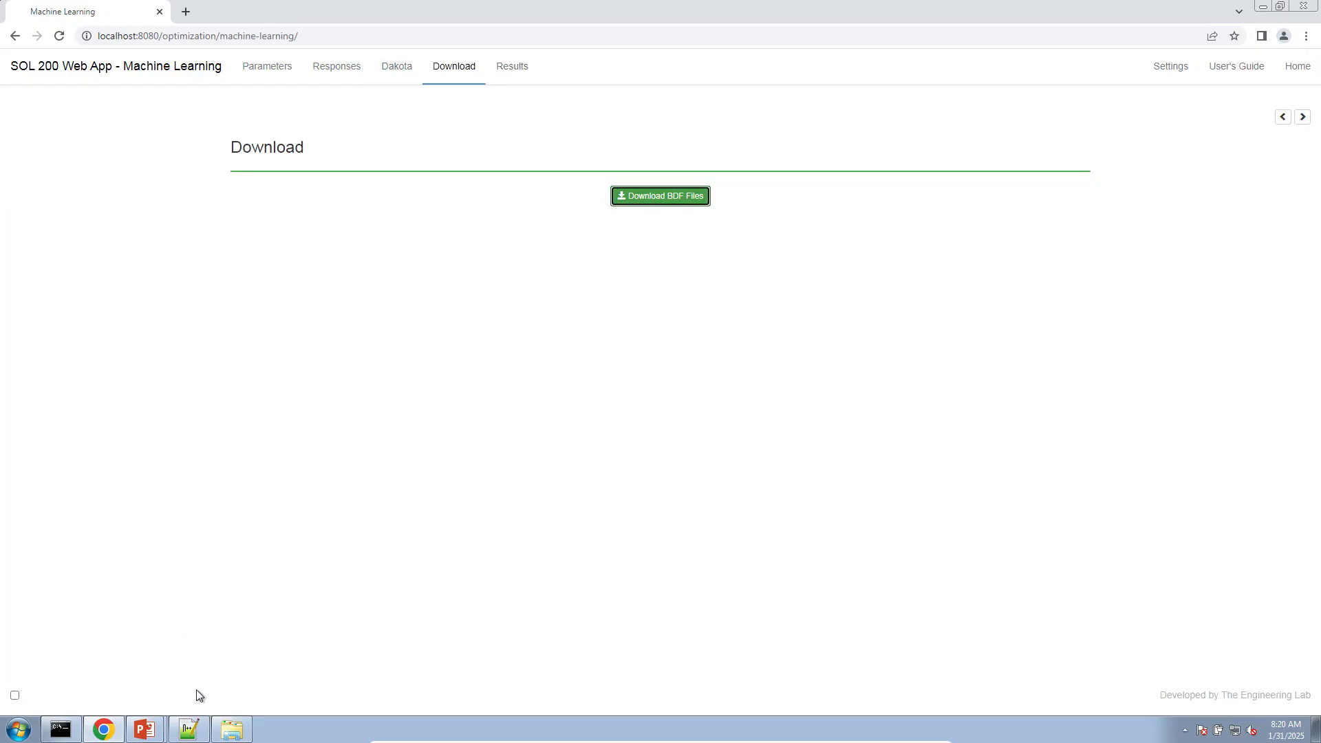
{"action": "left_click", "coordinate": [235, 730]}
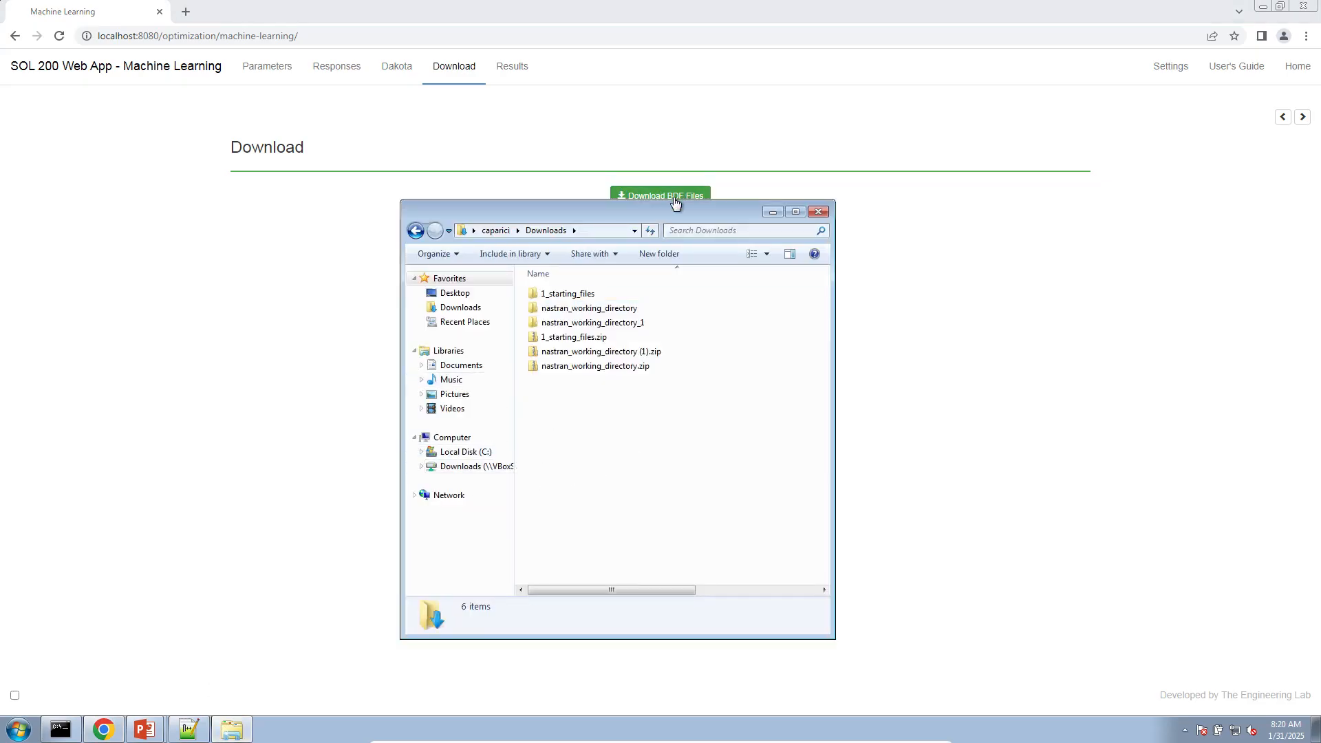
{"action": "left_click_drag", "start_coordinate": [672, 201], "coordinate": [987, 320]}
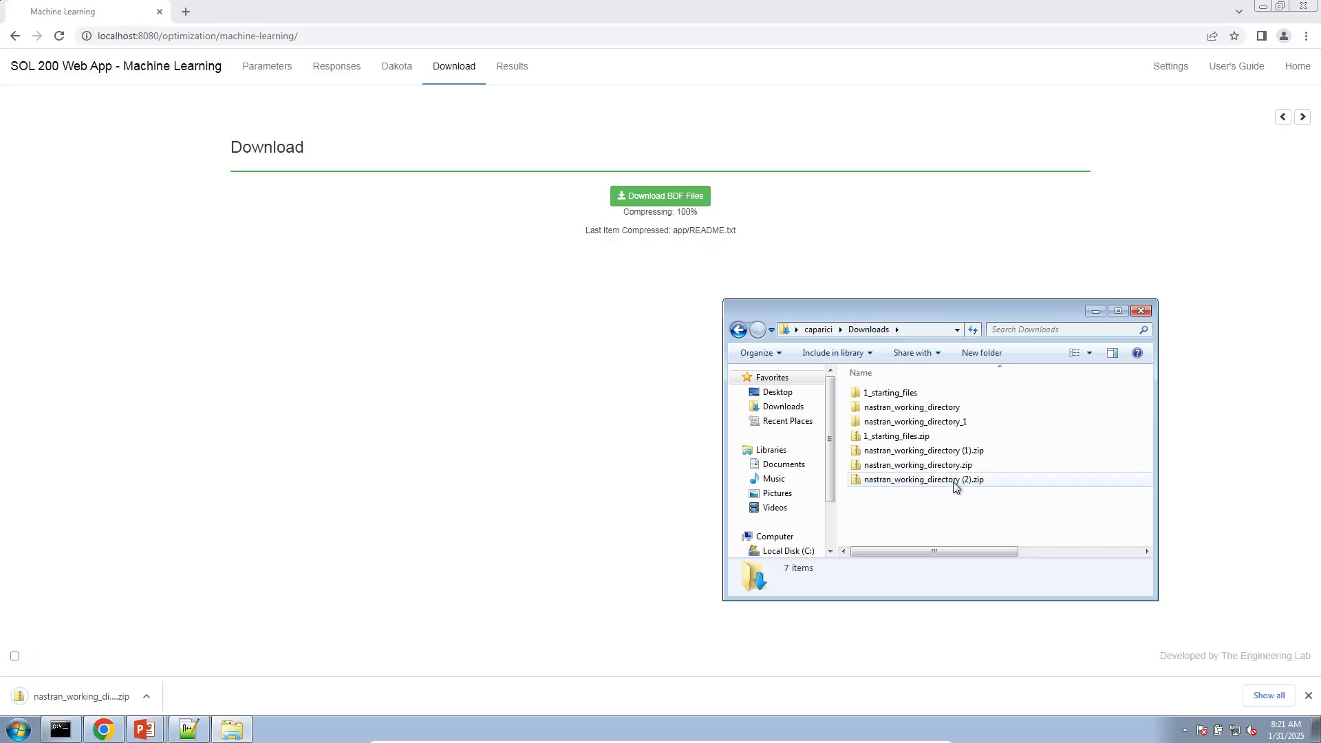
Step: Rename the downloaded archive nastran_working_directory (2).zip as nastran_working_directory_2_ouu_probabilities.zip
{"action": "left_click", "coordinate": [955, 480]}
{"action": "left_click", "coordinate": [954, 482]}
{"action": "key", "text": "Right"}
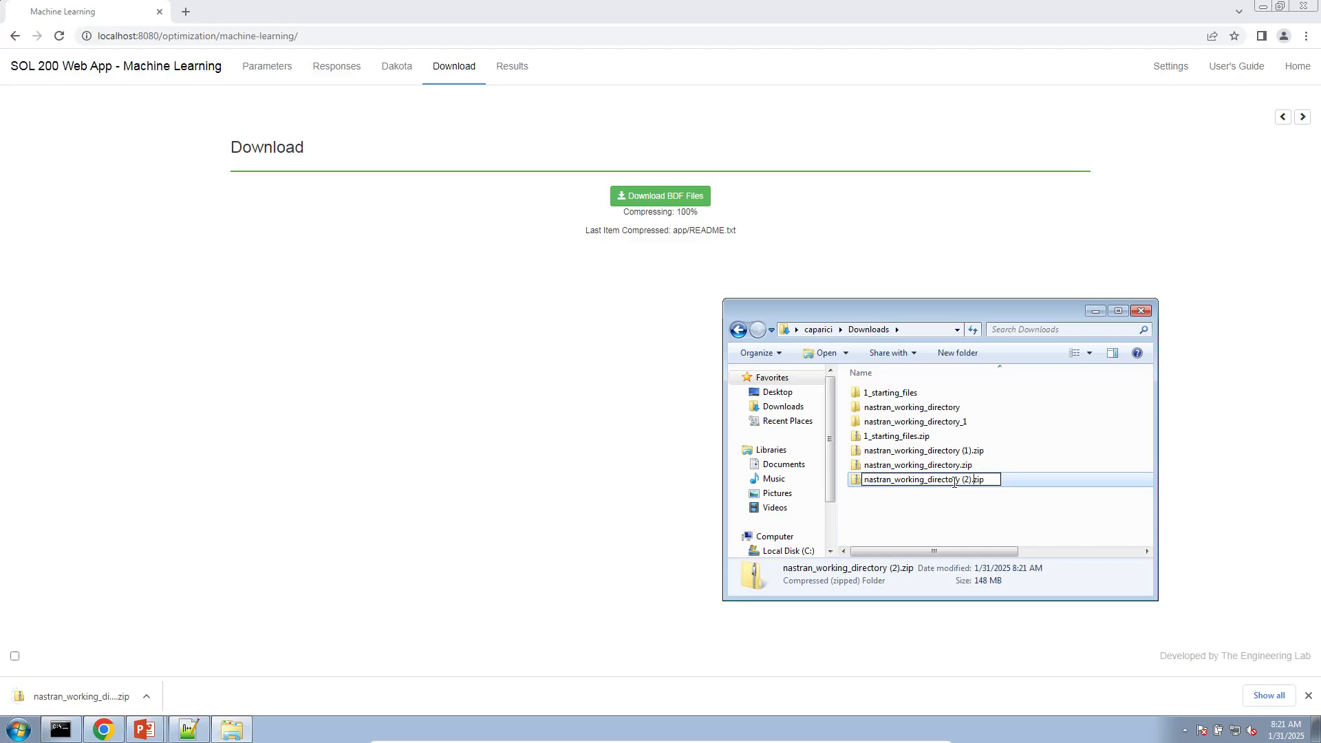
{"action": "key", "text": "BackSpace"}
{"action": "key", "text": "BackSpace"}
{"action": "key", "text": "BackSpace"}
{"action": "key", "text": "BackSpace"}
{"action": "type", "text": "_2"}
{"action": "key", "text": "Return"}
{"action": "left_click", "coordinate": [954, 481]}
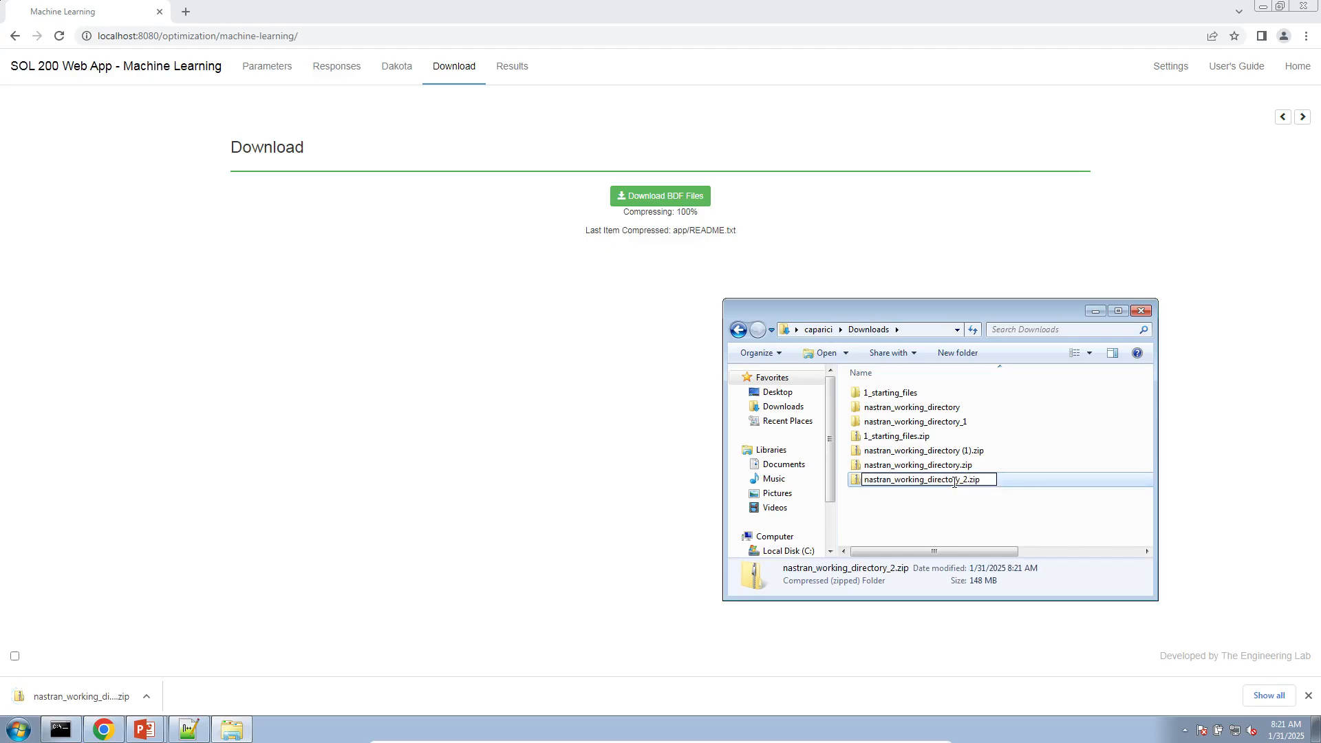
{"action": "type", "text": "_ouu_probab"}
{"action": "type", "text": "ilistic"}
{"action": "key", "text": "Return"}
Step: Extract the renamed archive and launch Start Desktop App from the extracted folder, allowing the file to open
{"action": "right_click", "coordinate": [953, 481]}
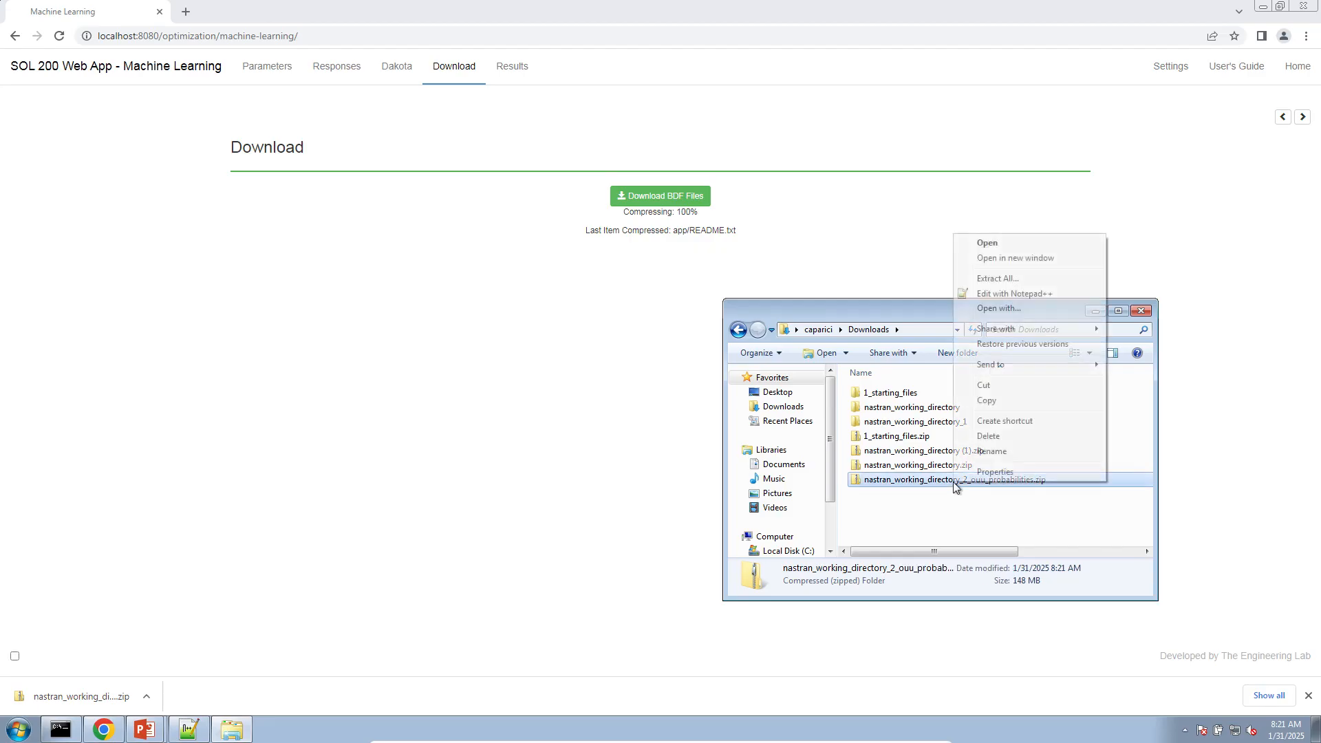
{"action": "left_click", "coordinate": [997, 278]}
{"action": "key", "text": "Return"}
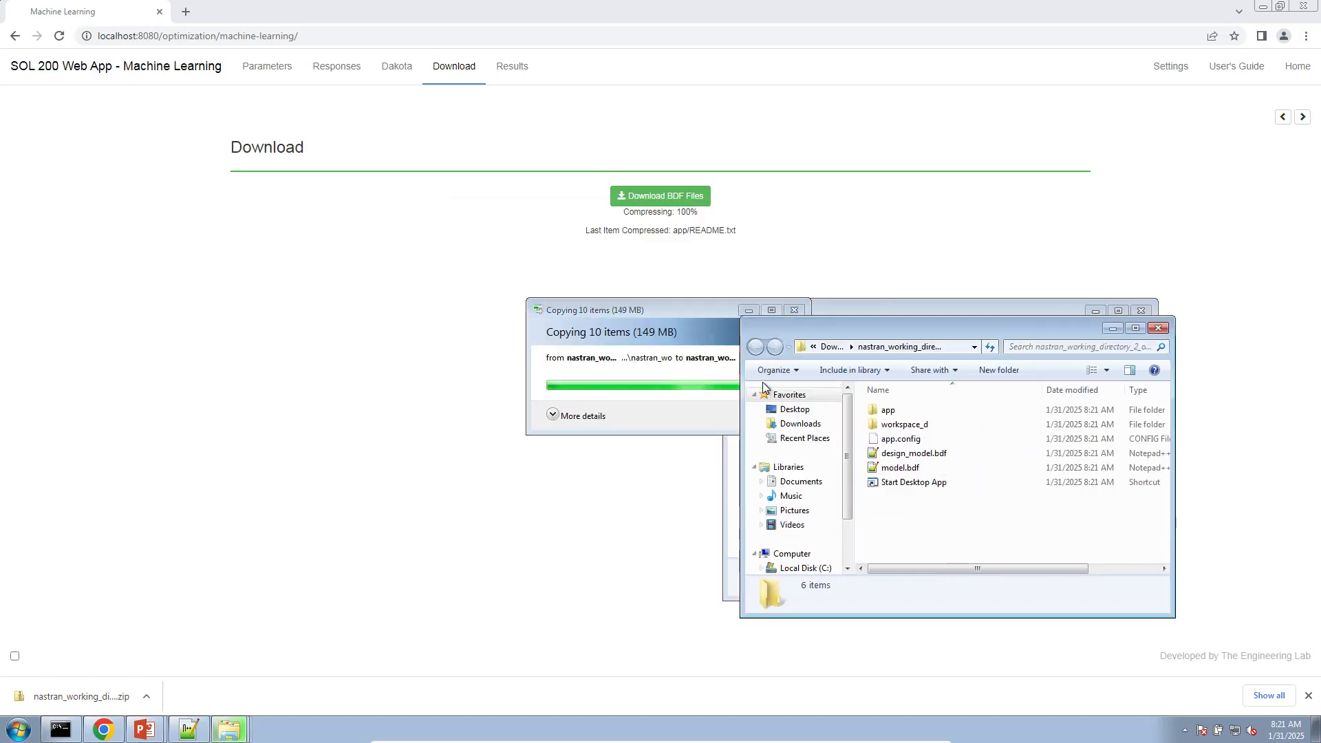
{"action": "double_click", "coordinate": [955, 485]}
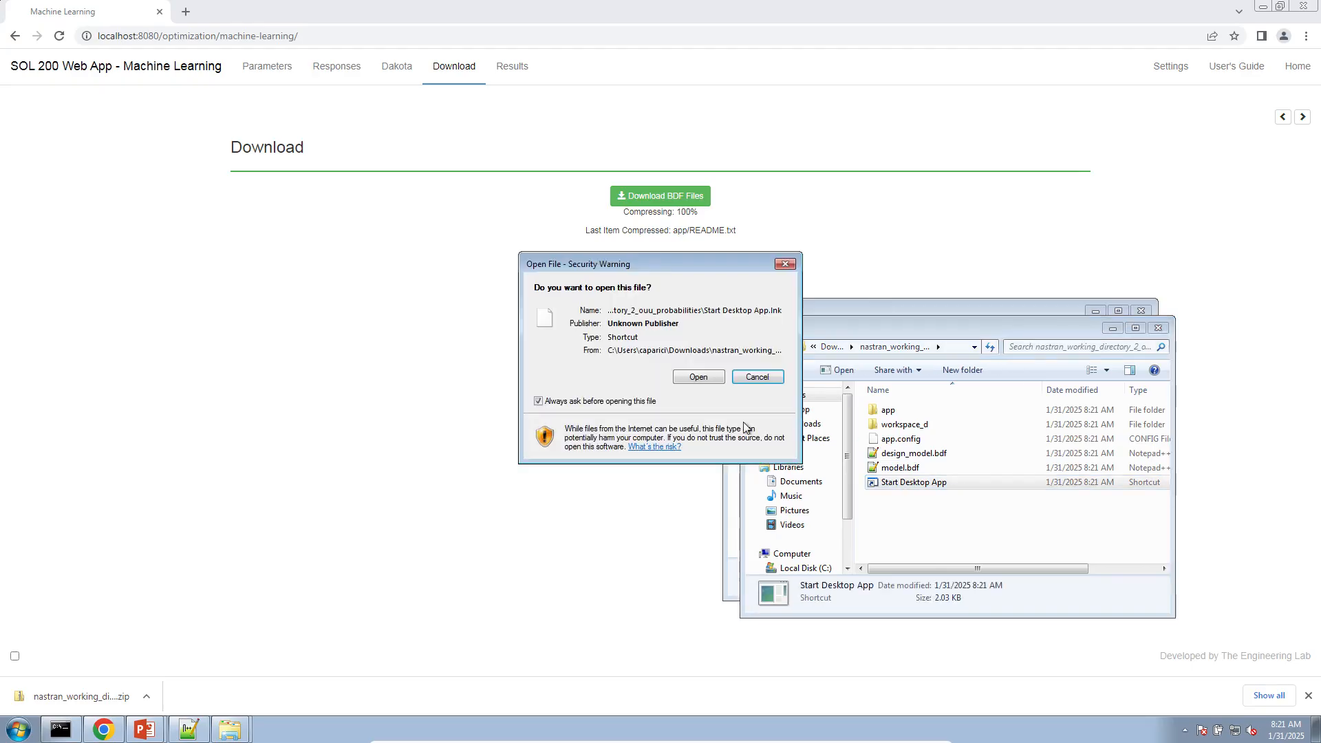
{"action": "left_click", "coordinate": [698, 382]}
Step: Switch to the PowerPoint presentation, maximize its window and start the slide show from slide 15
{"action": "left_click", "coordinate": [144, 730]}
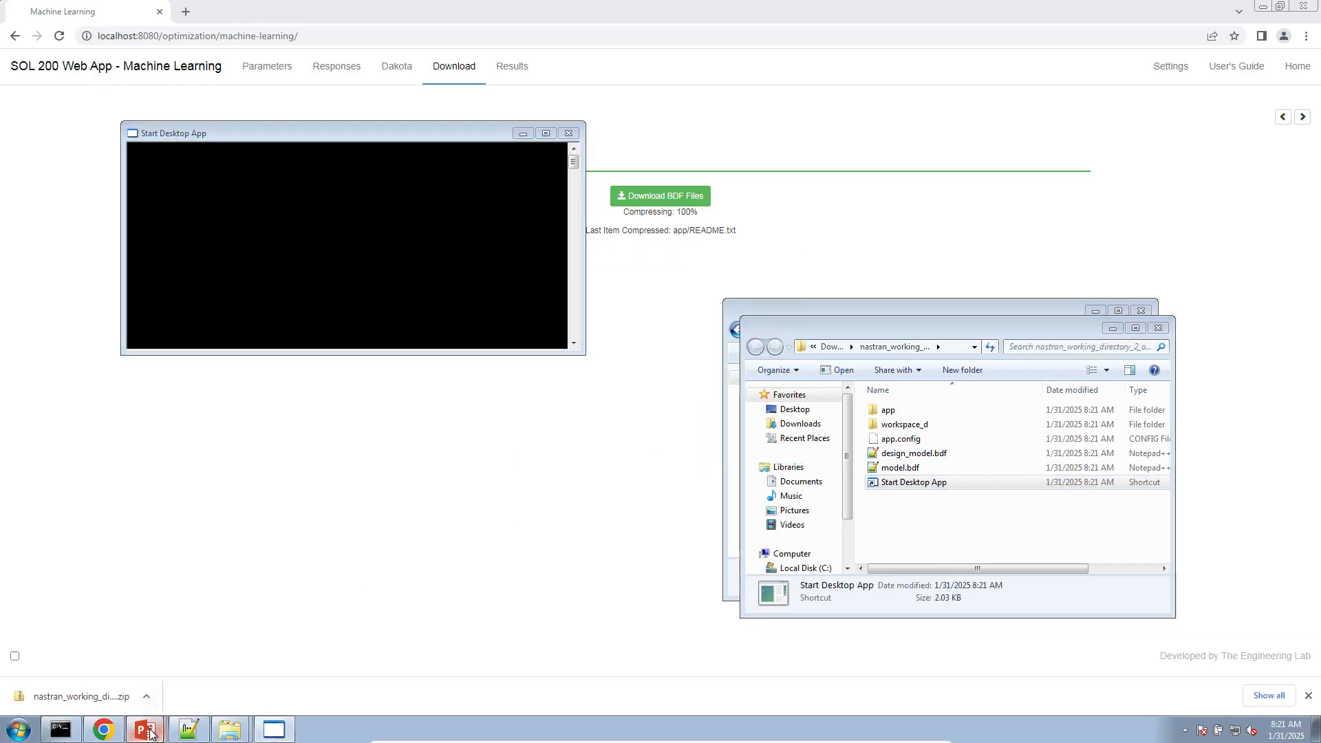
{"action": "left_click", "coordinate": [155, 699]}
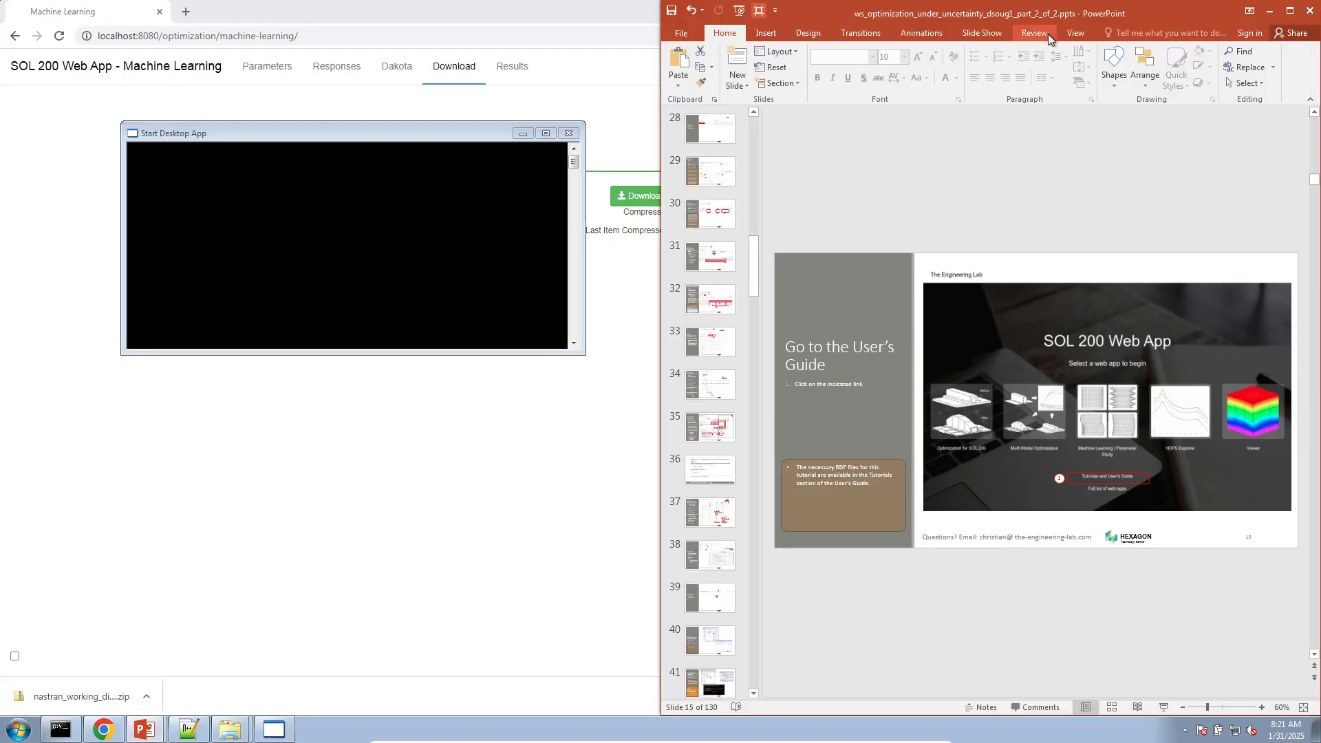
{"action": "left_click_drag", "start_coordinate": [1050, 24], "coordinate": [365, 2]}
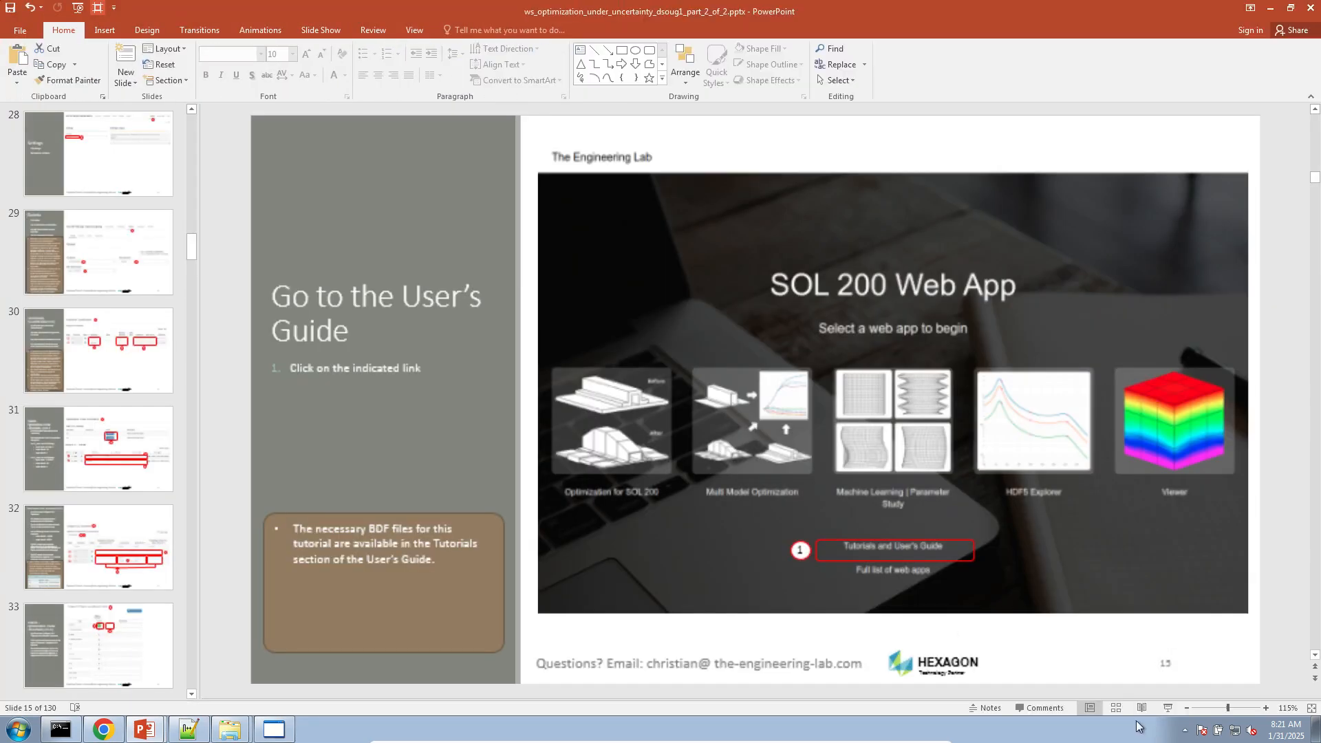
{"action": "left_click", "coordinate": [1166, 709]}
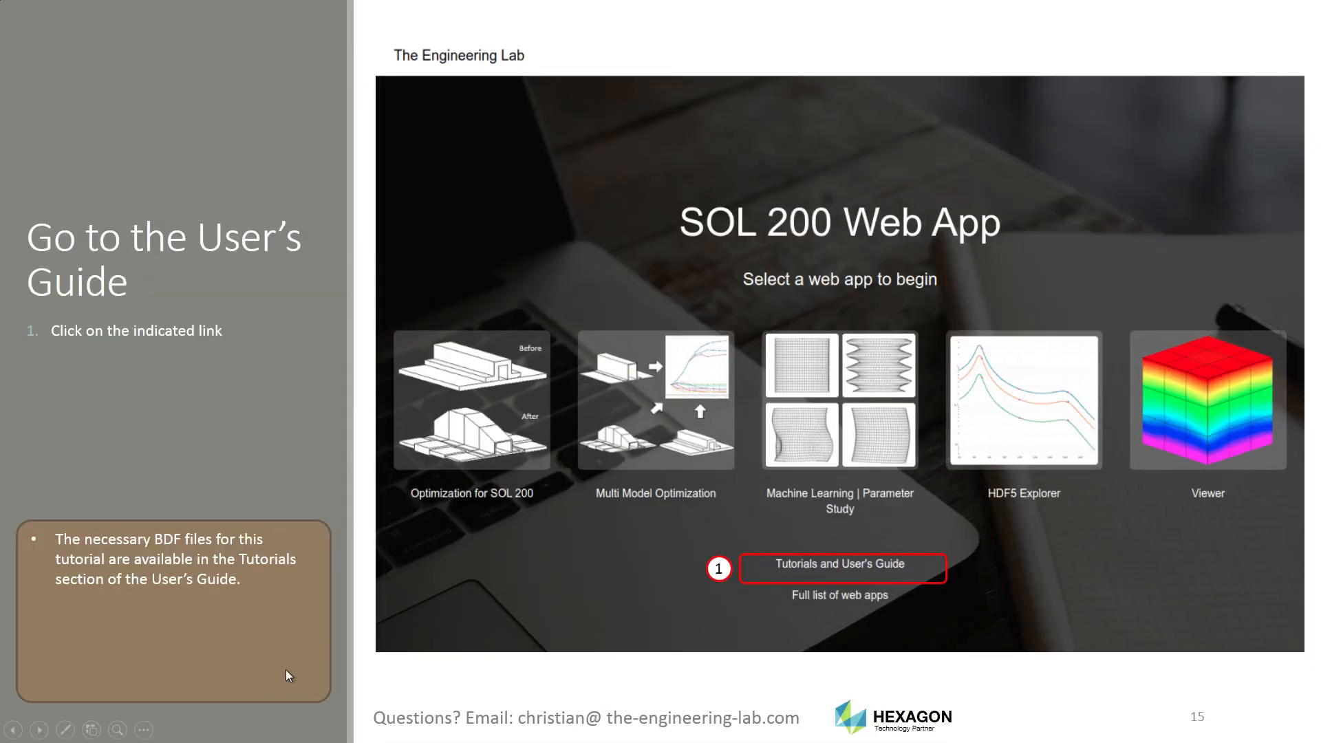
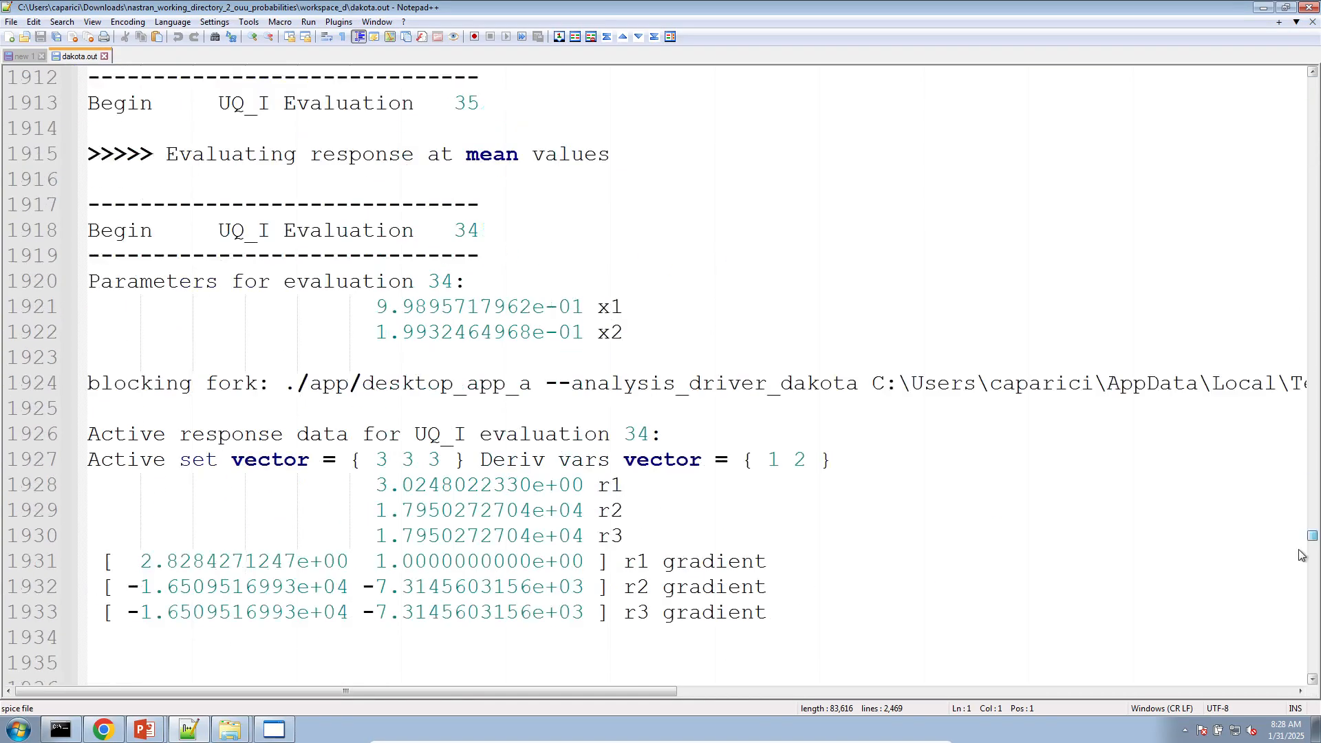
Step: Find the last NestedModel evaluation in dakota.out and highlight its f_obj, g_1 and g_2 response values
{"action": "scroll", "coordinate": [681, 600], "scroll_direction": "up", "scroll_amount": 3}
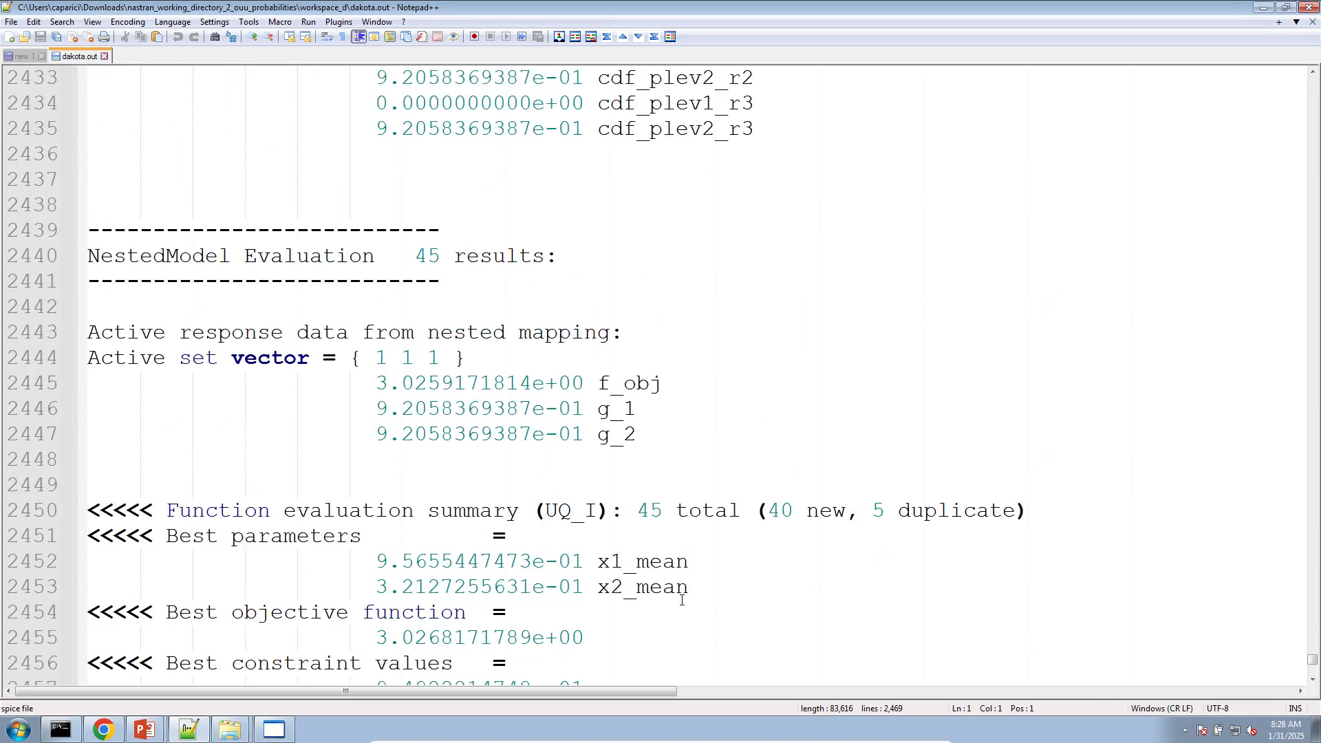
{"action": "scroll", "coordinate": [681, 600], "scroll_direction": "down", "scroll_amount": 1}
{"action": "left_click_drag", "start_coordinate": [657, 380], "coordinate": [97, 307]}
{"action": "left_click", "coordinate": [525, 334]}
{"action": "left_click_drag", "start_coordinate": [641, 358], "coordinate": [81, 311]}
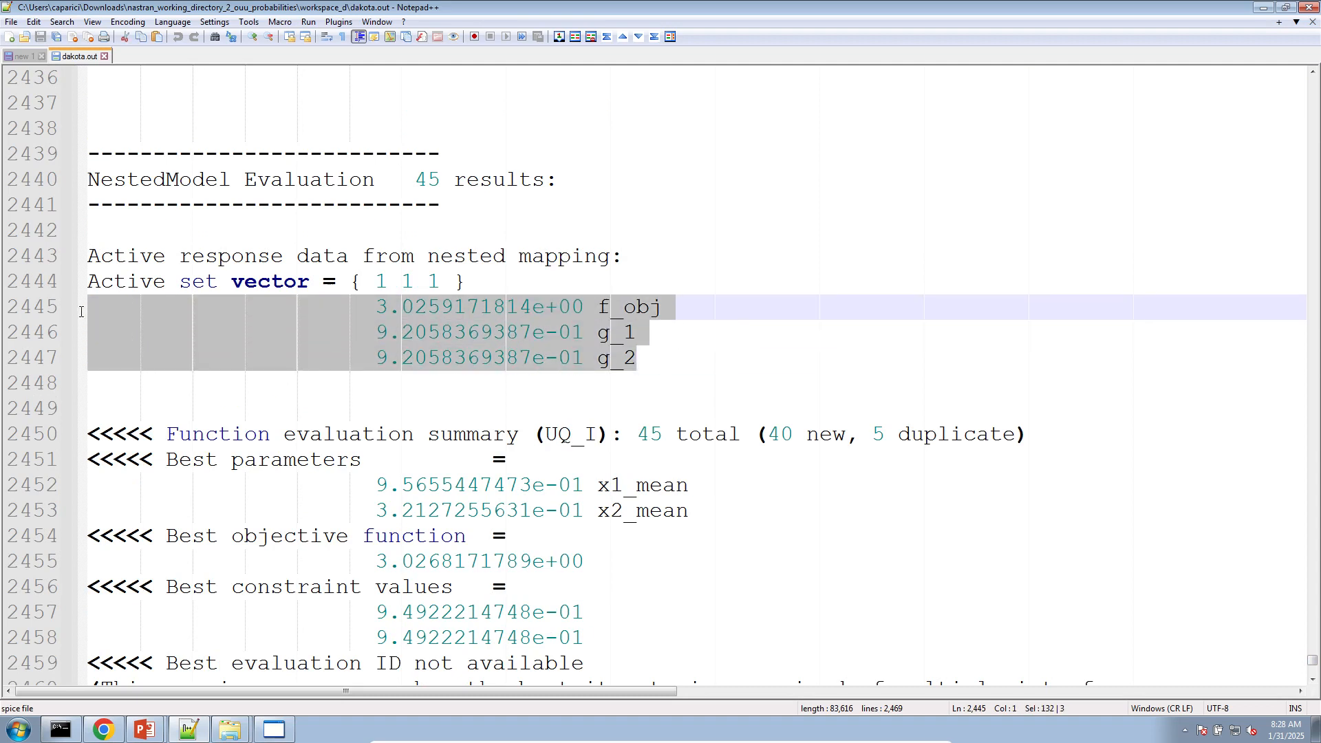
Step: Review the best parameters, best objective function and best constraint values at the end of dakota.out
{"action": "scroll", "coordinate": [552, 441], "scroll_direction": "down", "scroll_amount": 2}
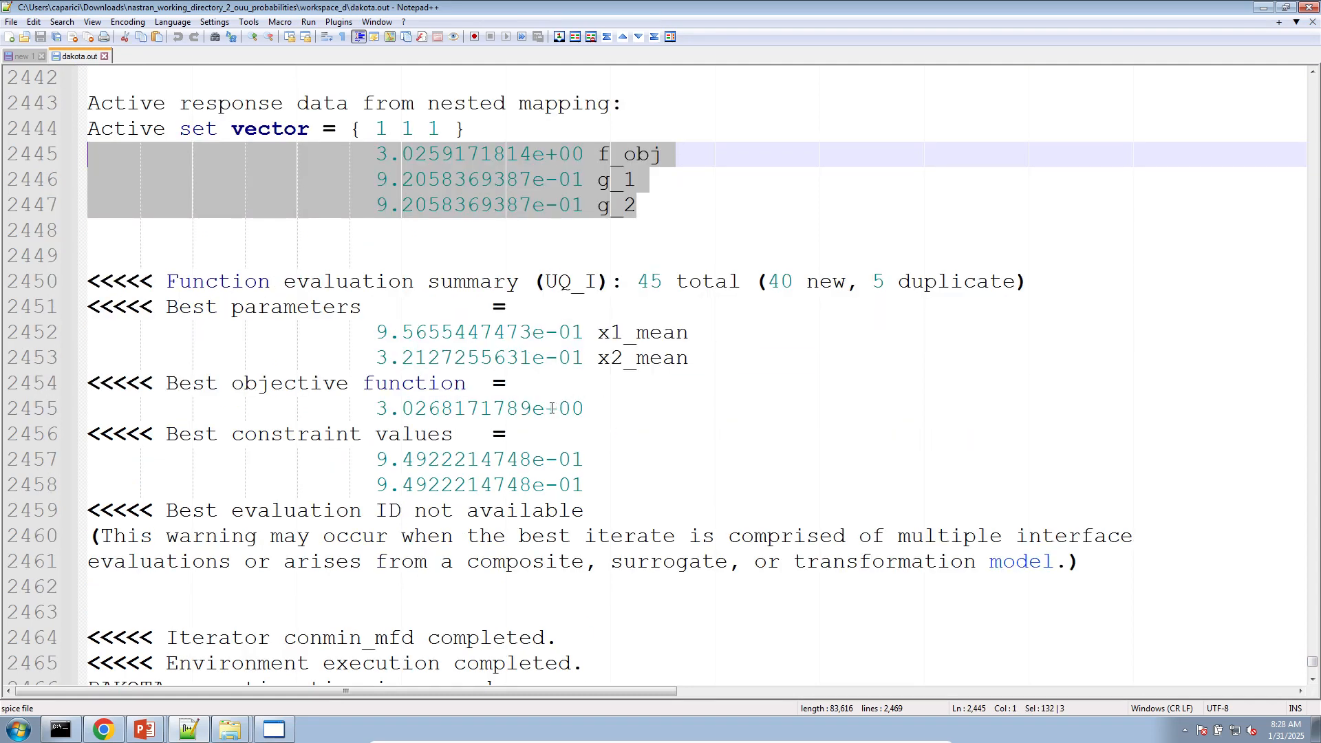
{"action": "left_click", "coordinate": [538, 413]}
{"action": "left_click_drag", "start_coordinate": [690, 358], "coordinate": [19, 356]}
{"action": "scroll", "coordinate": [492, 451], "scroll_direction": "down", "scroll_amount": 1}
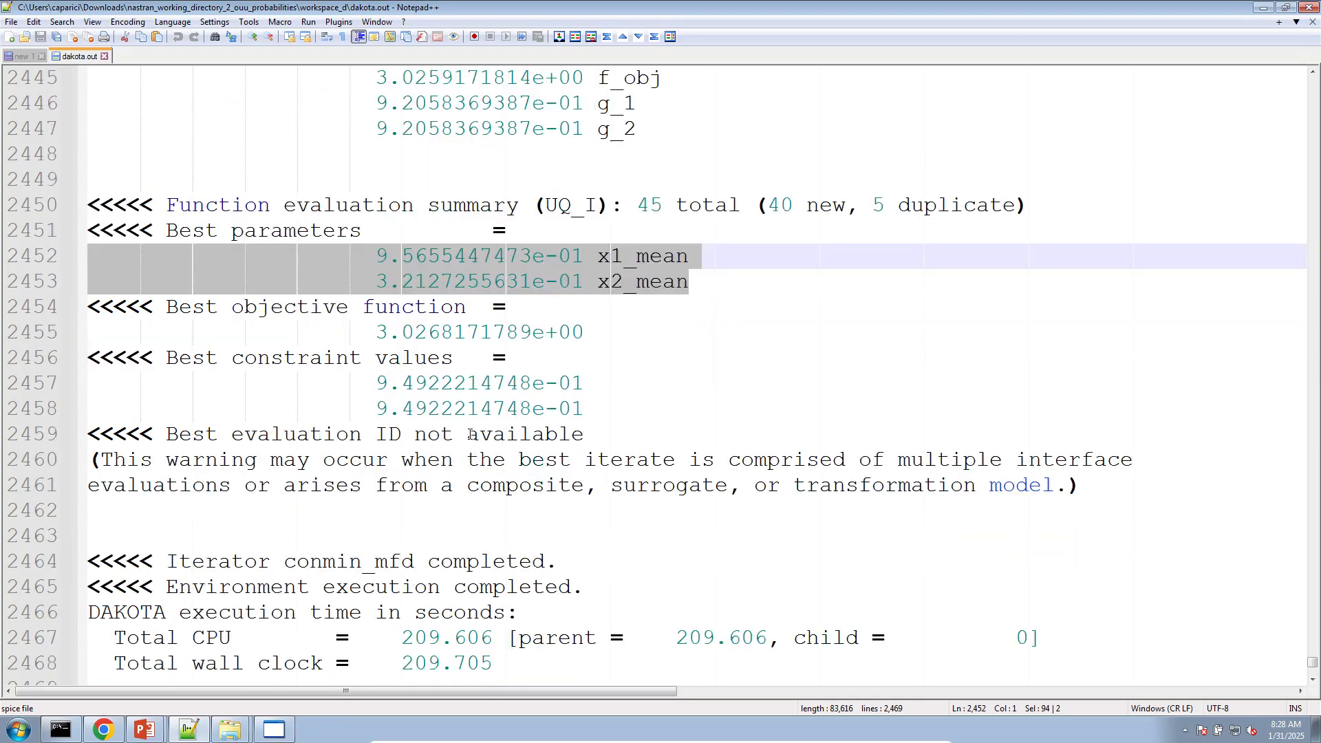
{"action": "left_click", "coordinate": [566, 318]}
{"action": "mouse_move", "coordinate": [367, 257]}
{"action": "left_mouse_down"}
{"action": "mouse_move", "coordinate": [559, 258]}
{"action": "mouse_move", "coordinate": [581, 279]}
{"action": "mouse_move", "coordinate": [559, 265]}
{"action": "mouse_move", "coordinate": [361, 263]}
{"action": "left_mouse_up"}
{"action": "left_click_drag", "start_coordinate": [379, 333], "coordinate": [608, 332]}
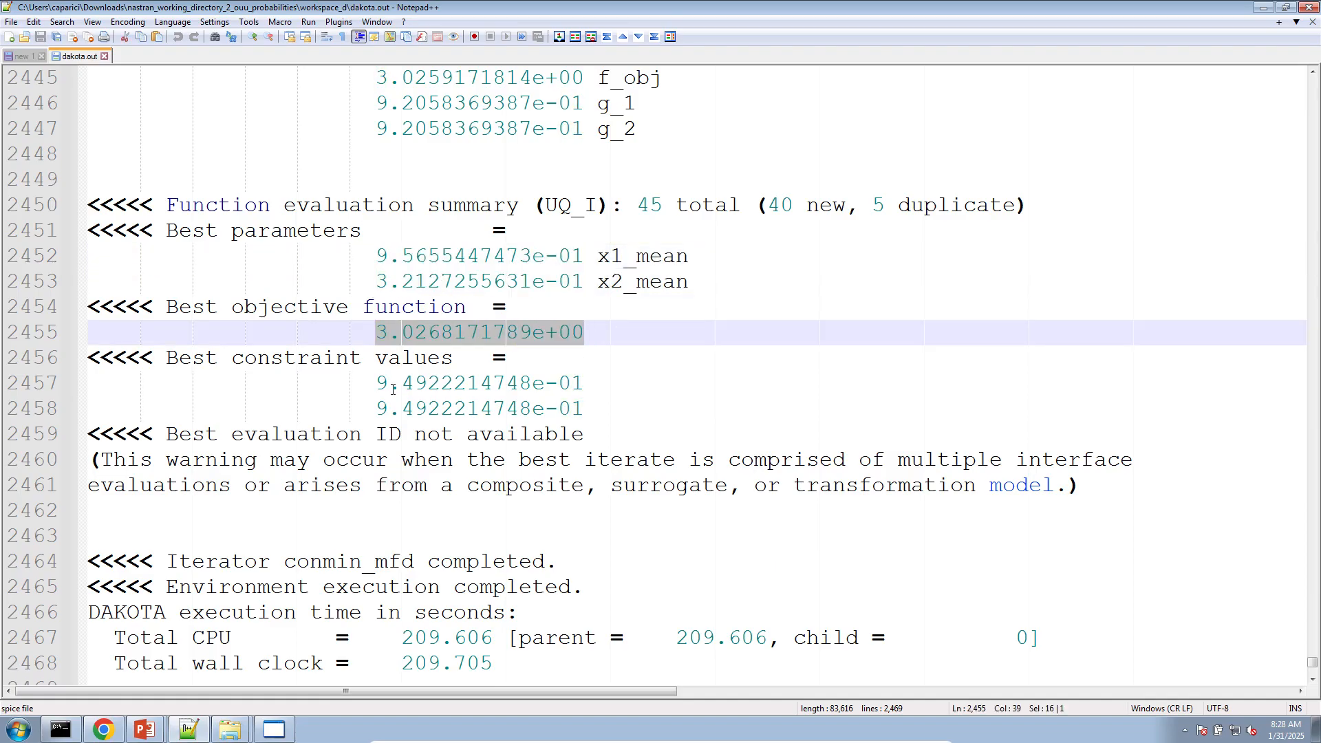
{"action": "left_click_drag", "start_coordinate": [377, 383], "coordinate": [592, 411]}
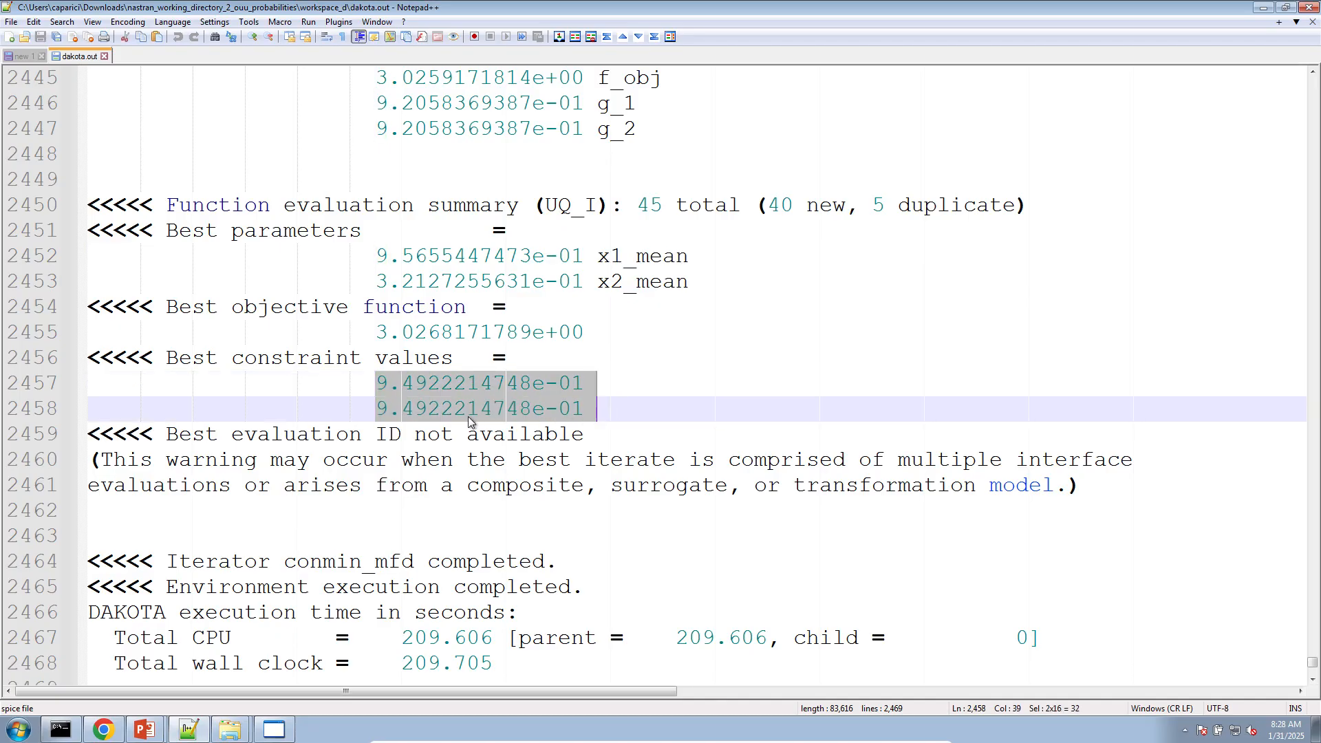
Step: Switch to Chrome and review the OUU results in Dakota Results, plus the histories in Local Optimization Results
{"action": "left_click", "coordinate": [106, 729]}
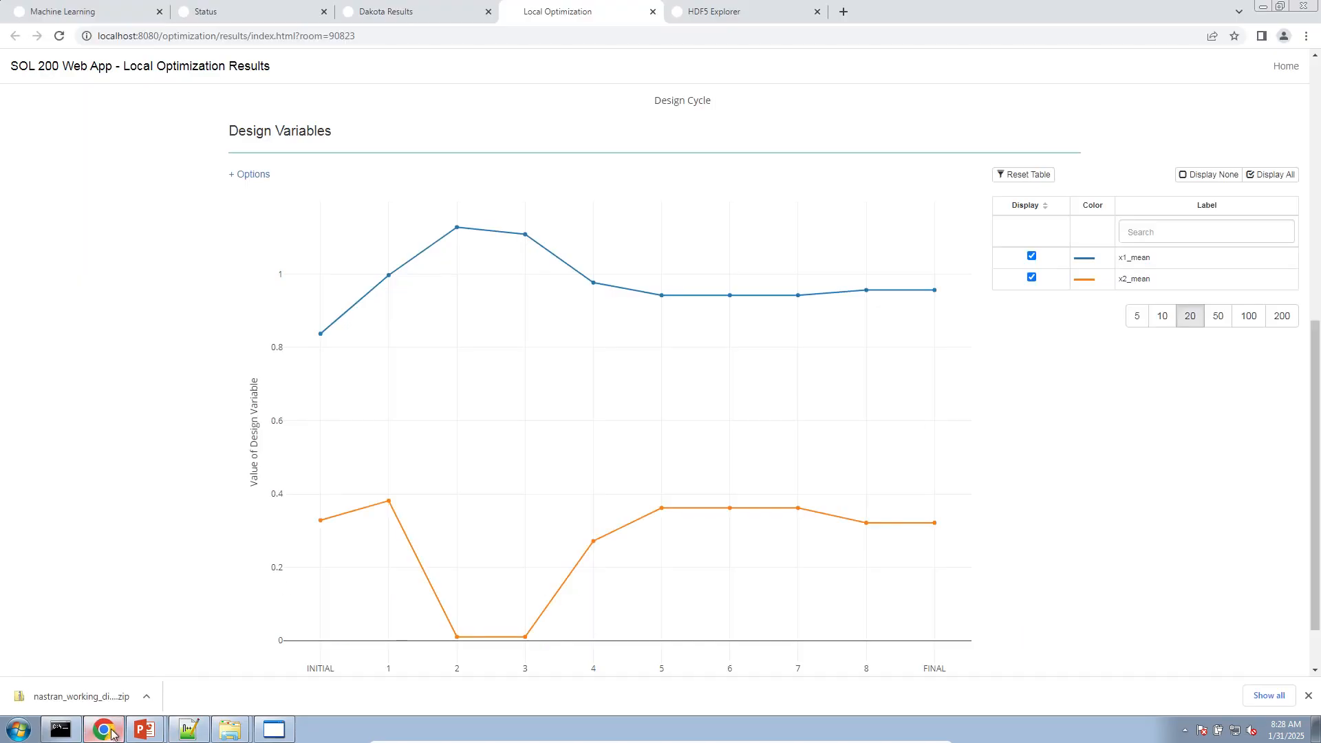
{"action": "left_click", "coordinate": [457, 14]}
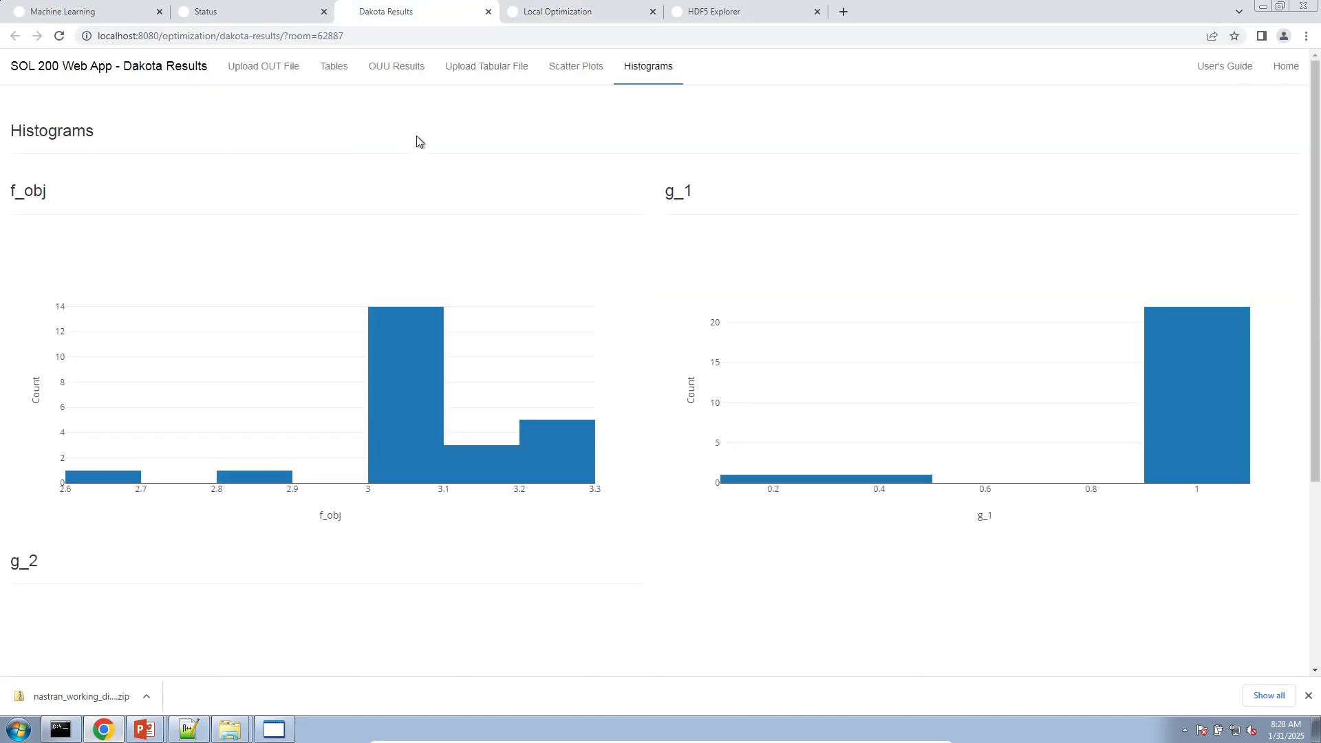
{"action": "left_click", "coordinate": [404, 75]}
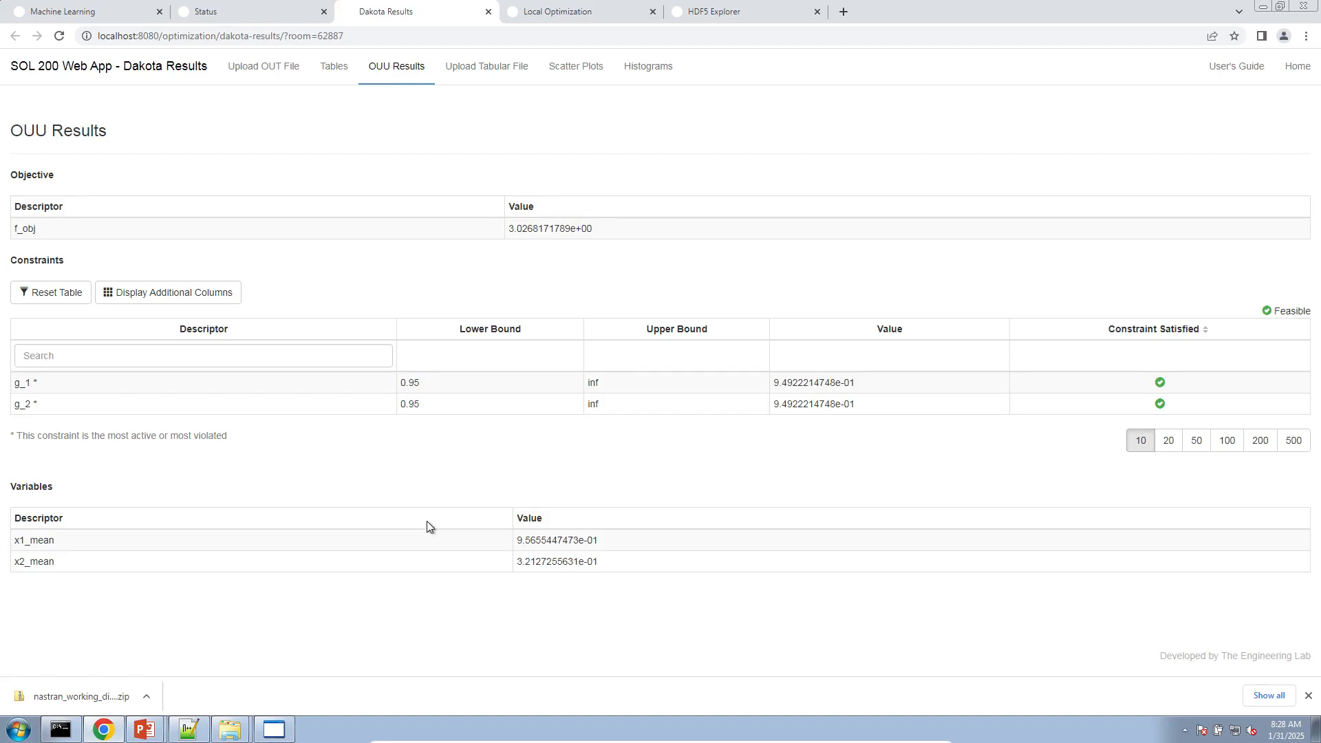
{"action": "left_click", "coordinate": [204, 294]}
{"action": "left_click", "coordinate": [204, 295]}
{"action": "left_click", "coordinate": [596, 10]}
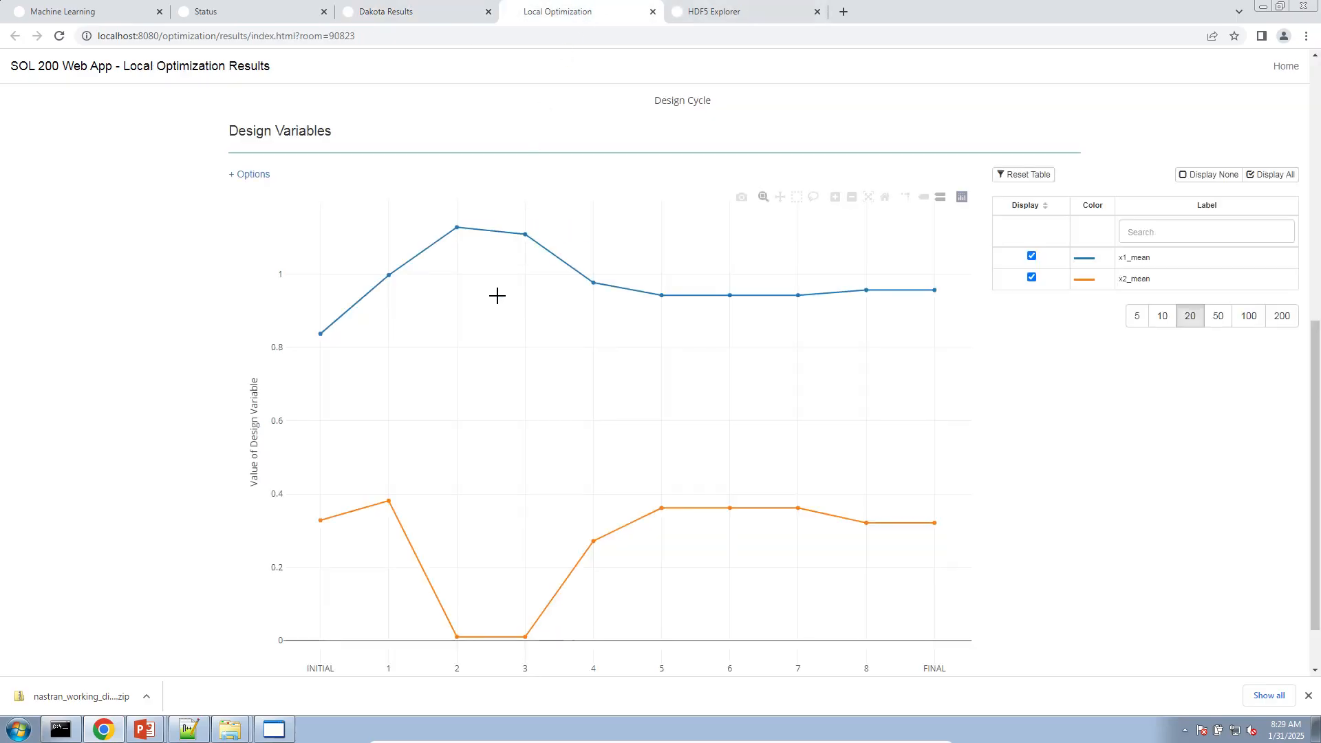
{"action": "scroll", "coordinate": [484, 355], "scroll_direction": "up", "scroll_amount": 7}
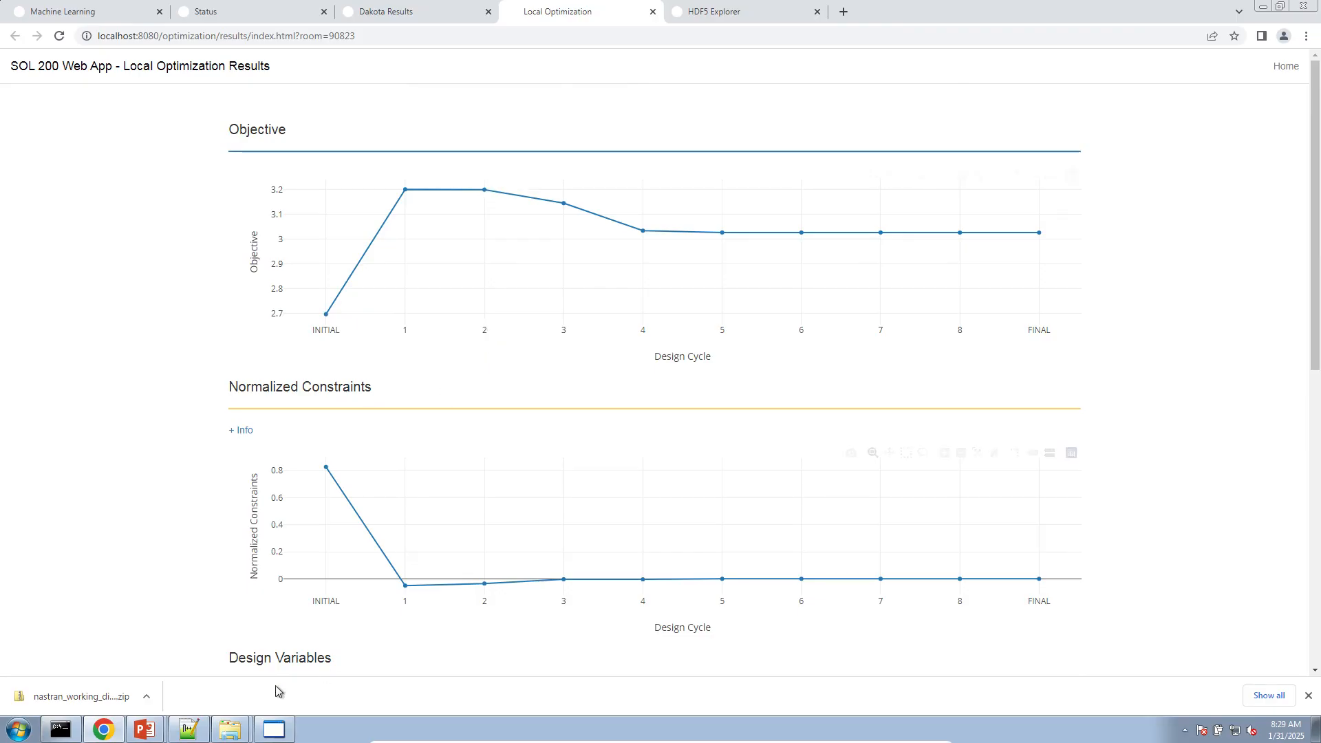
Step: Switch to the PowerPoint presentation and open slide 51, "Reducing the Cost of OUU"
{"action": "left_click", "coordinate": [152, 712]}
{"action": "left_click", "coordinate": [153, 700]}
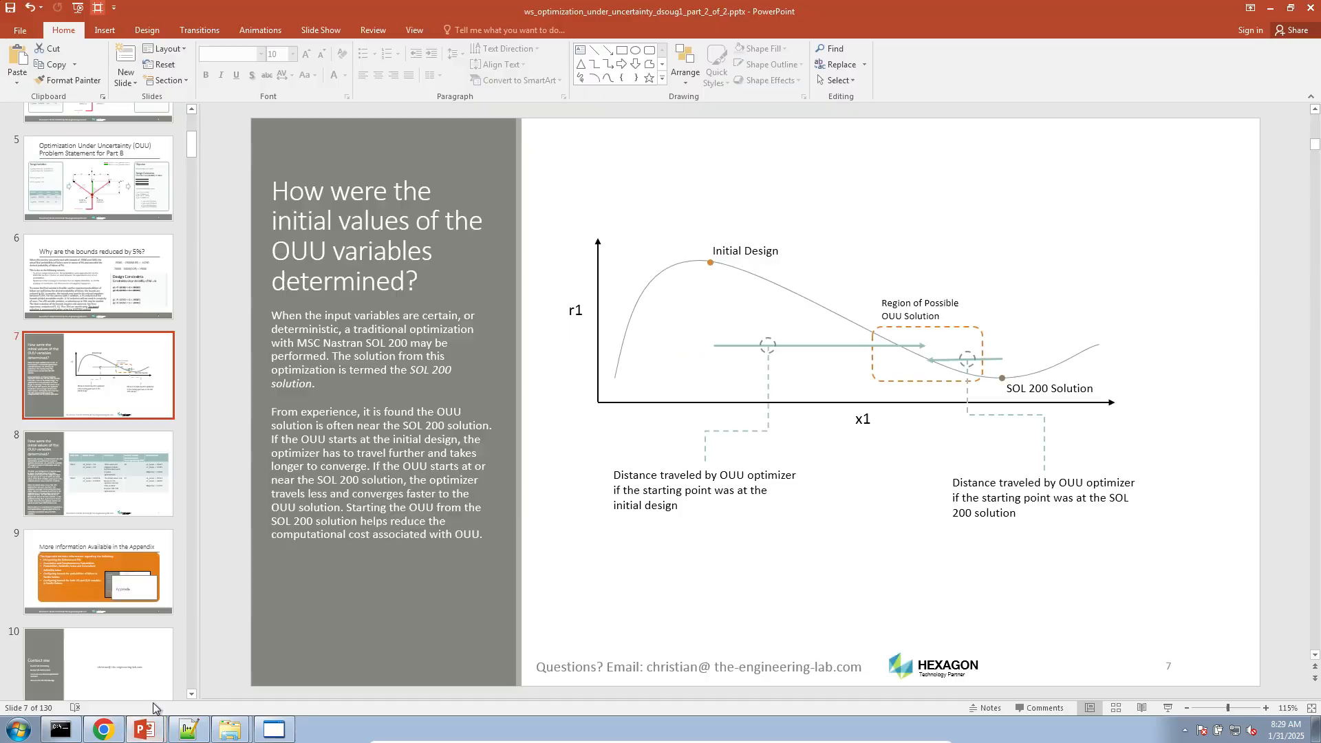
{"action": "scroll", "coordinate": [156, 589], "scroll_direction": "down", "scroll_amount": 1}
{"action": "scroll", "coordinate": [155, 589], "scroll_direction": "up", "scroll_amount": 7}
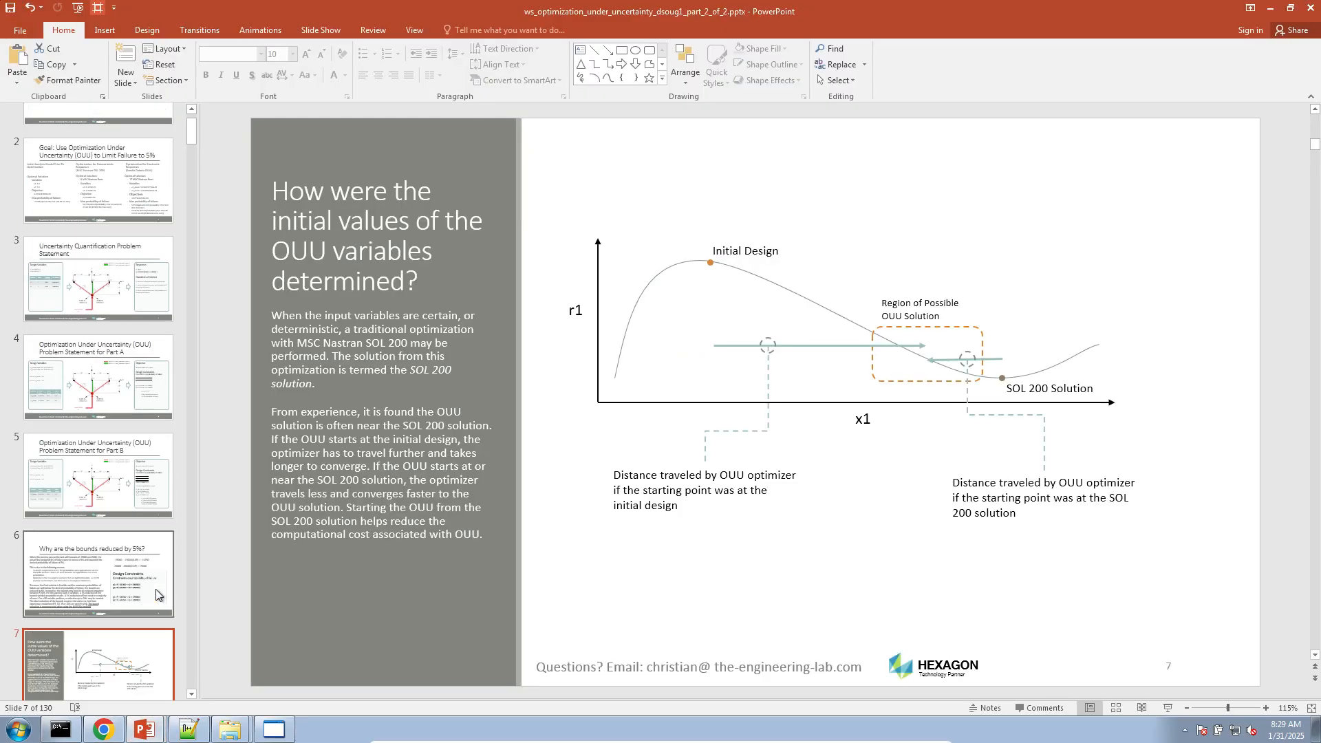
{"action": "scroll", "coordinate": [155, 589], "scroll_direction": "down", "scroll_amount": 10}
{"action": "scroll", "coordinate": [155, 589], "scroll_direction": "down", "scroll_amount": 20}
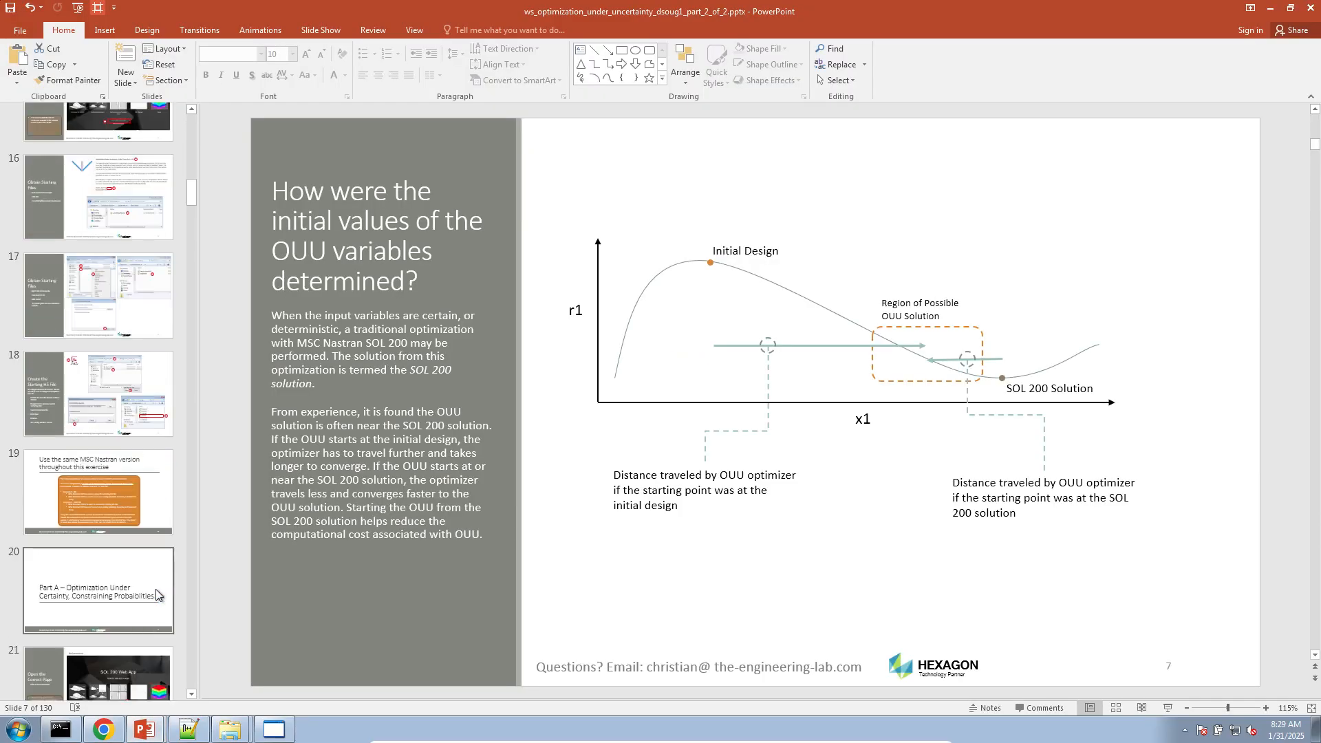
{"action": "scroll", "coordinate": [157, 593], "scroll_direction": "down", "scroll_amount": 17}
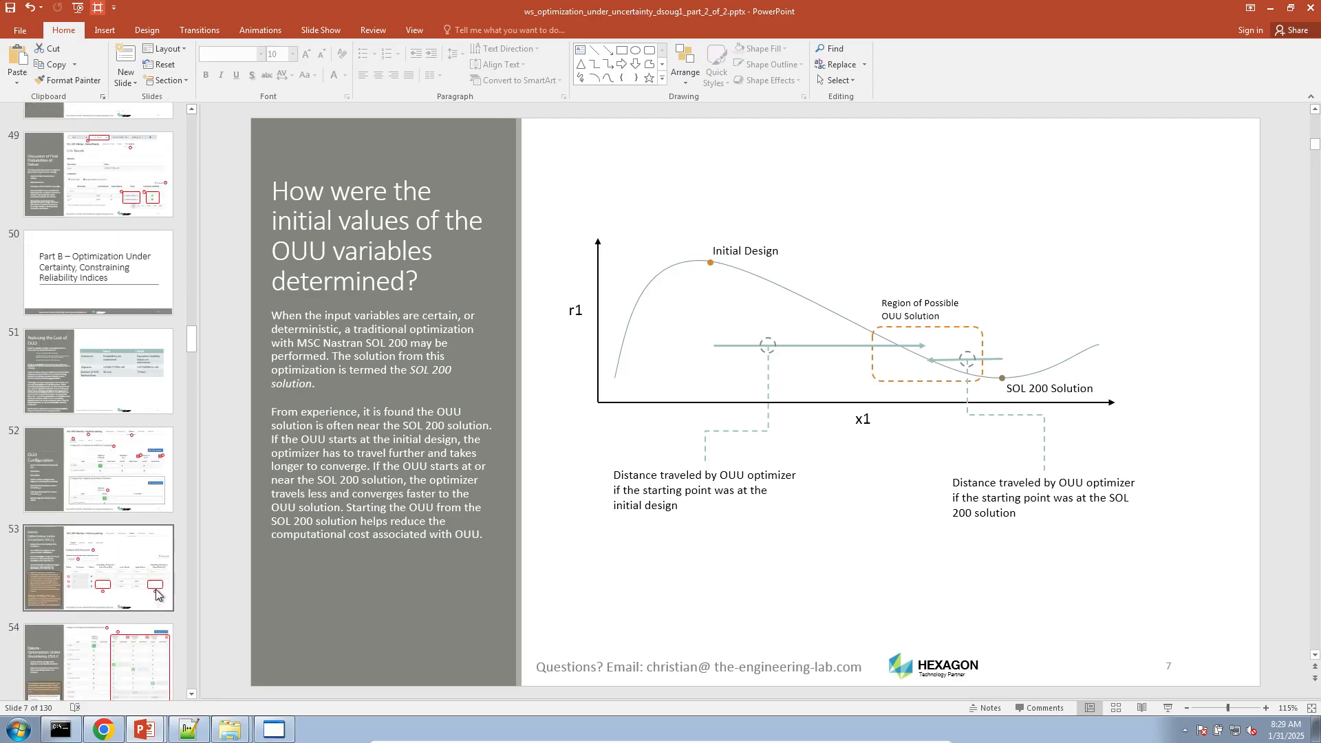
{"action": "left_click", "coordinate": [110, 268]}
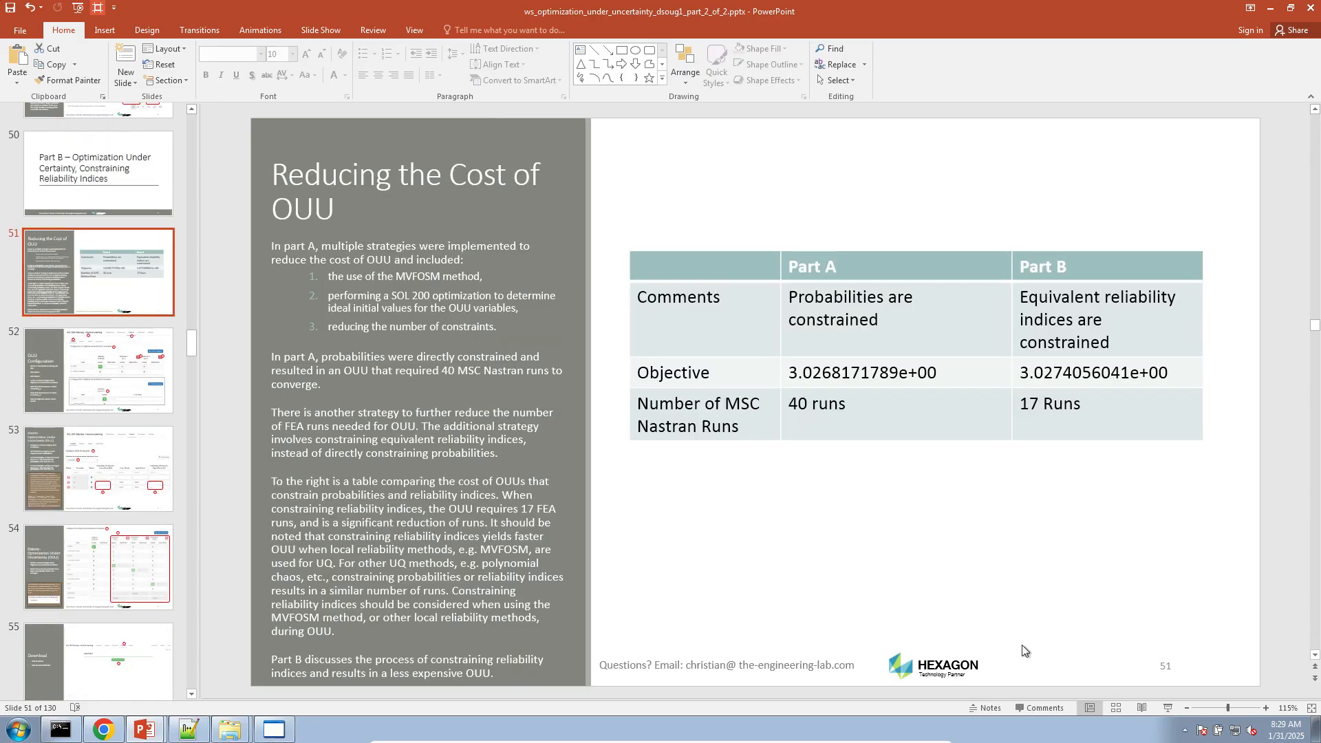
{"action": "left_click", "coordinate": [1167, 707]}
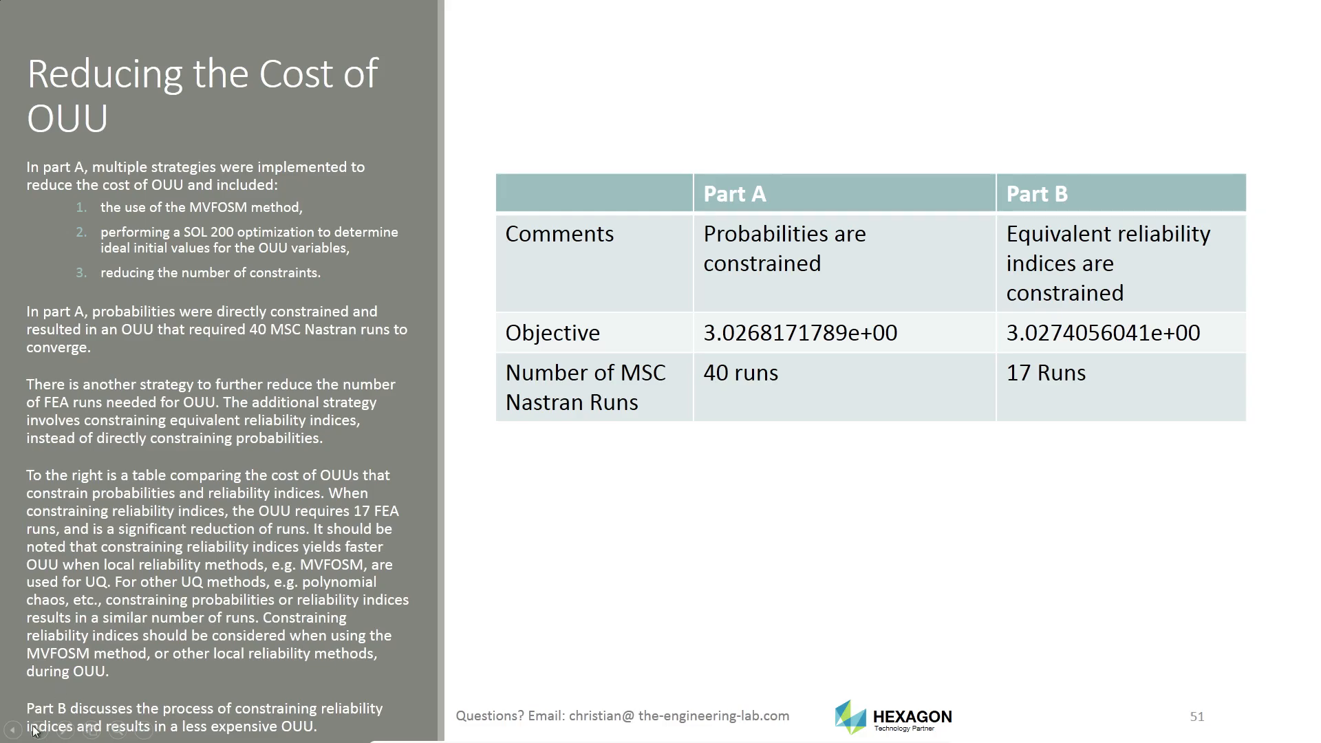
{"action": "left_click", "coordinate": [66, 731]}
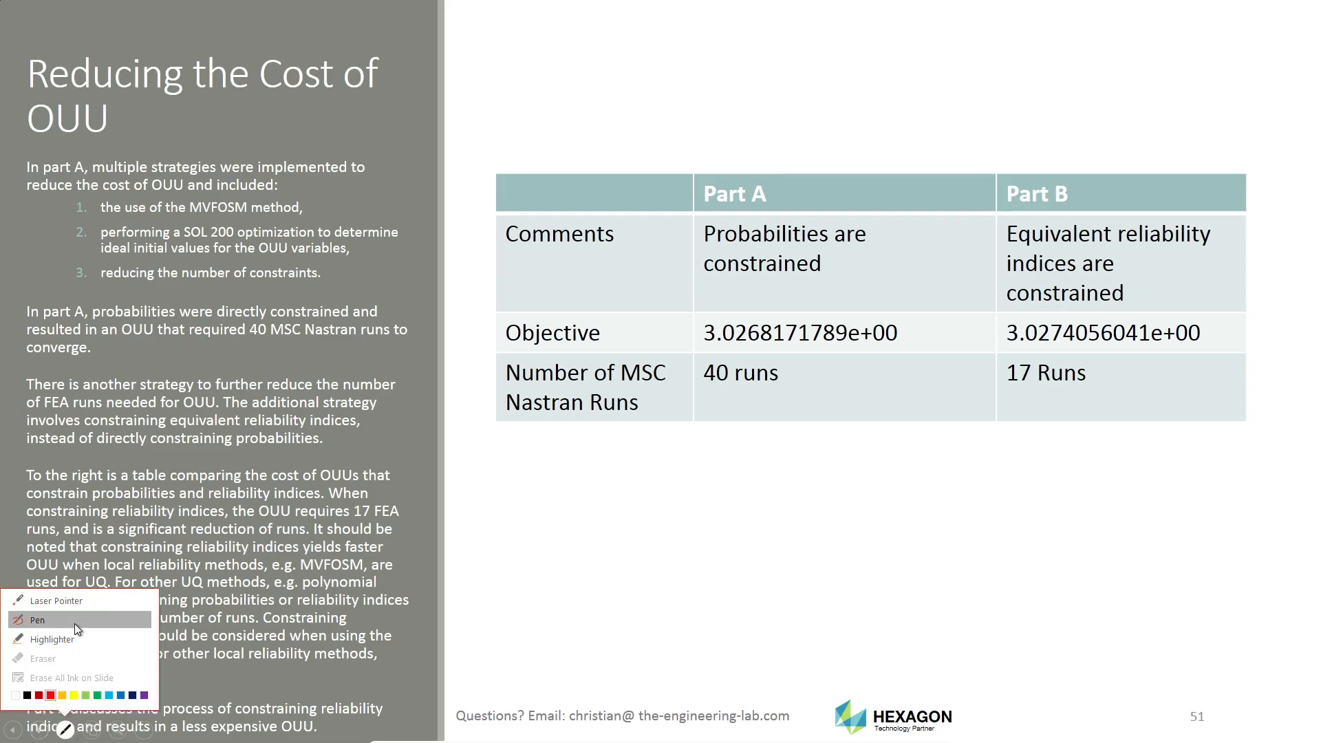
{"action": "left_click", "coordinate": [48, 619]}
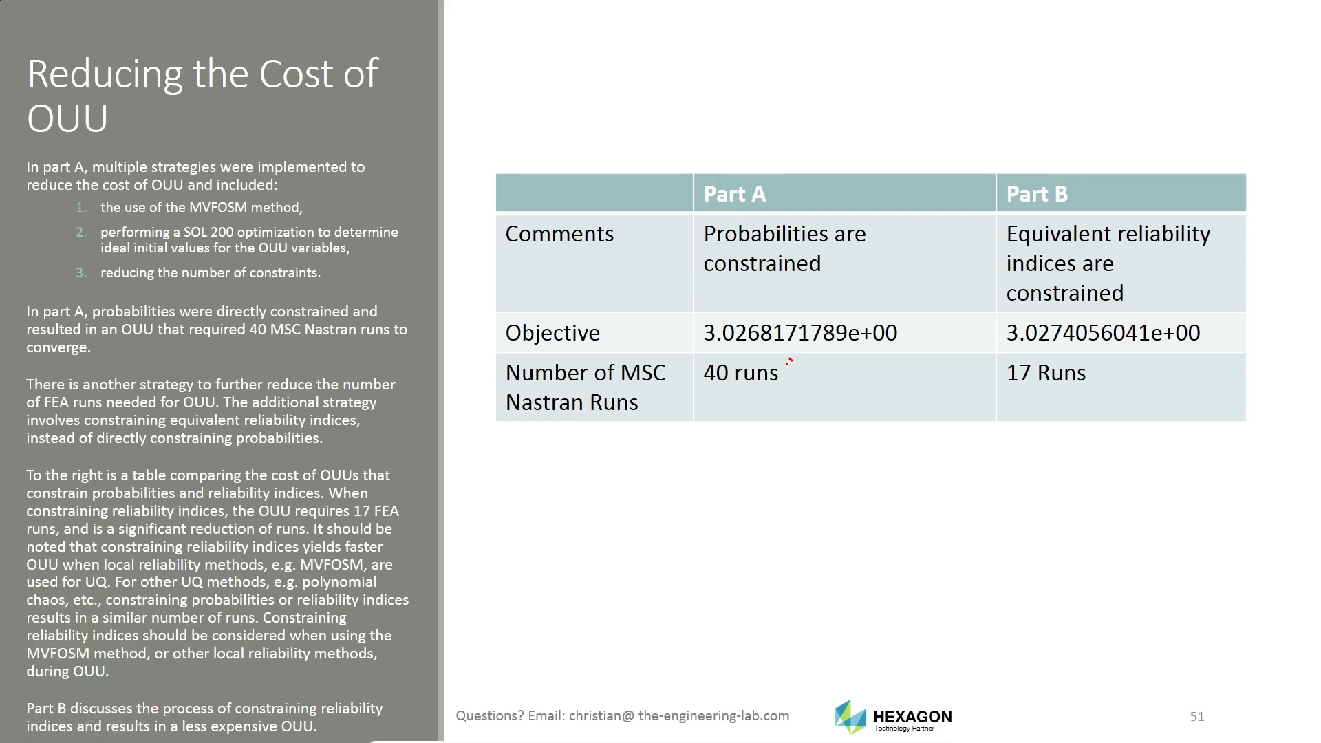
{"action": "key", "text": "Escape"}
{"action": "left_click", "coordinate": [692, 406]}
Step: Return to dakota.out in Notepad++, enlarge the text and bring the whole function evaluation summary line into view
{"action": "left_click", "coordinate": [187, 731]}
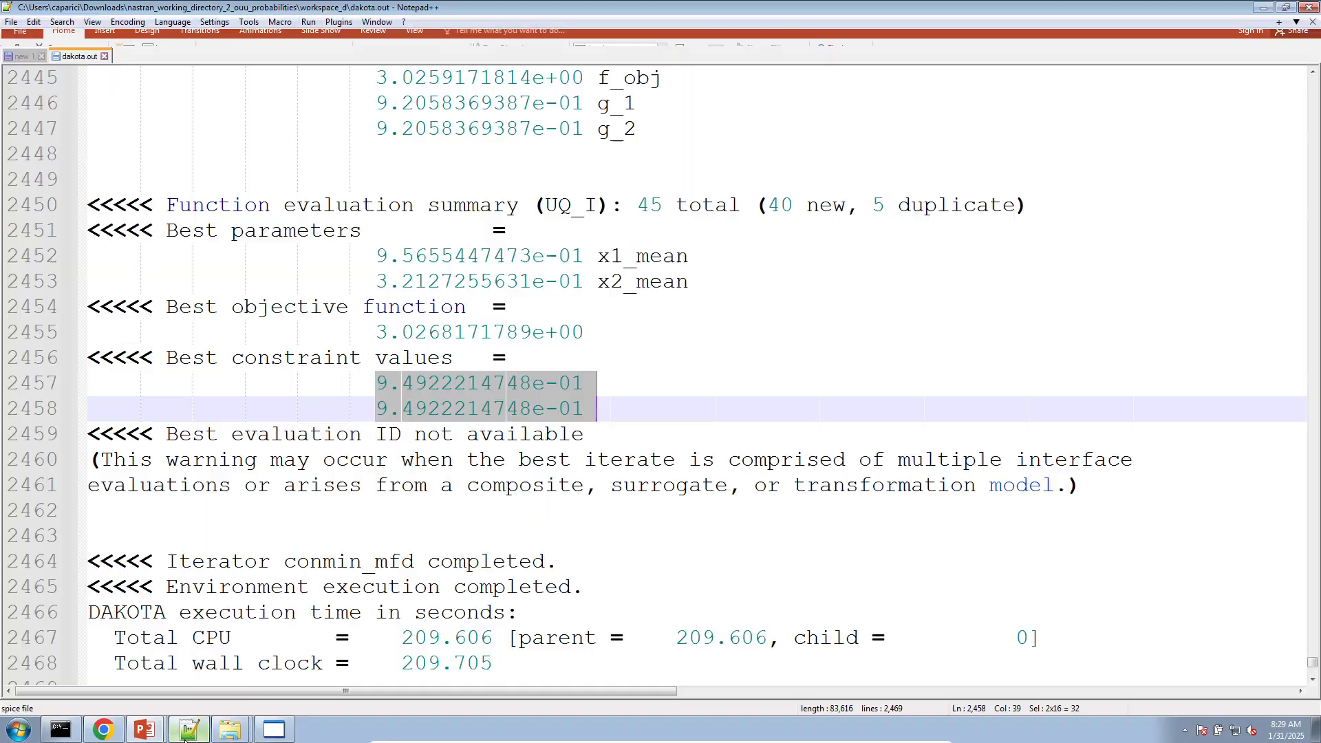
{"action": "left_click", "coordinate": [505, 361]}
{"action": "triple_click", "coordinate": [789, 213]}
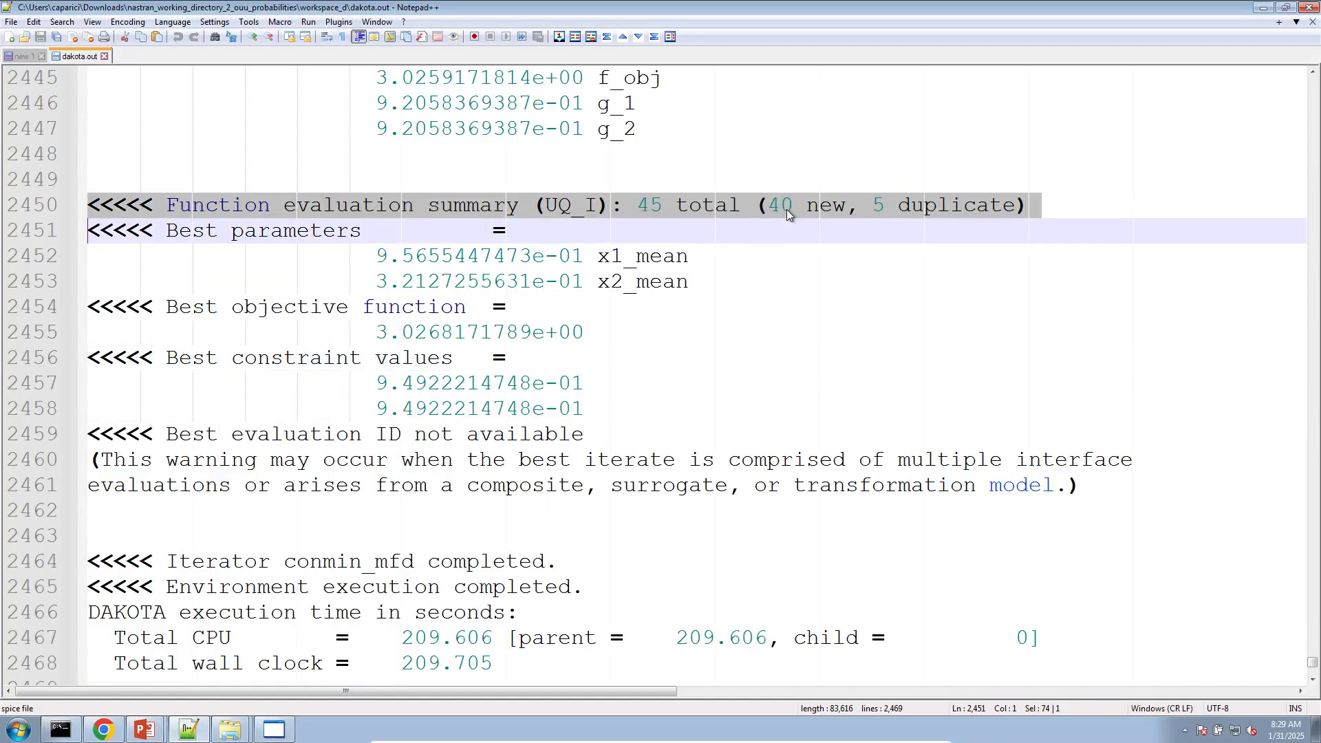
{"action": "scroll", "coordinate": [1146, 292], "scroll_direction": "up", "scroll_amount": 2, "text": "ctrl"}
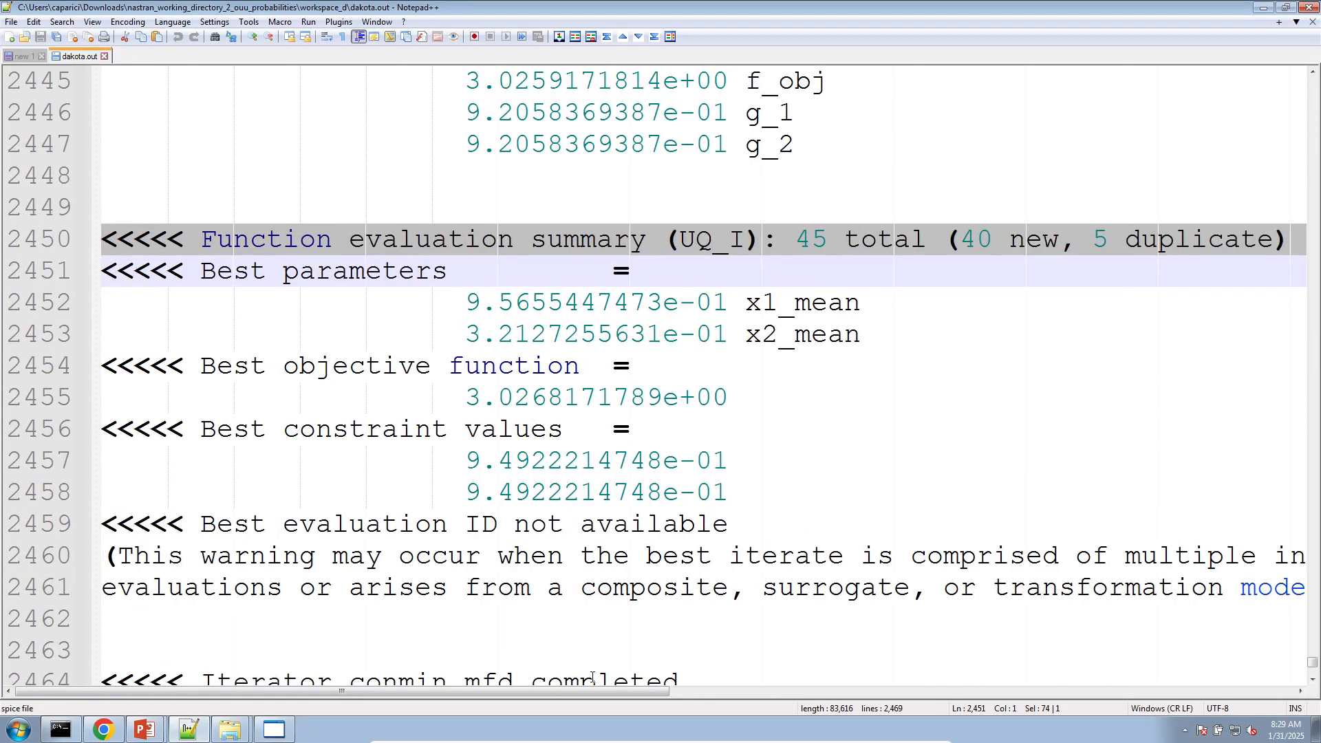
{"action": "left_click_drag", "start_coordinate": [584, 691], "coordinate": [812, 691]}
{"action": "left_click", "coordinate": [408, 240]}
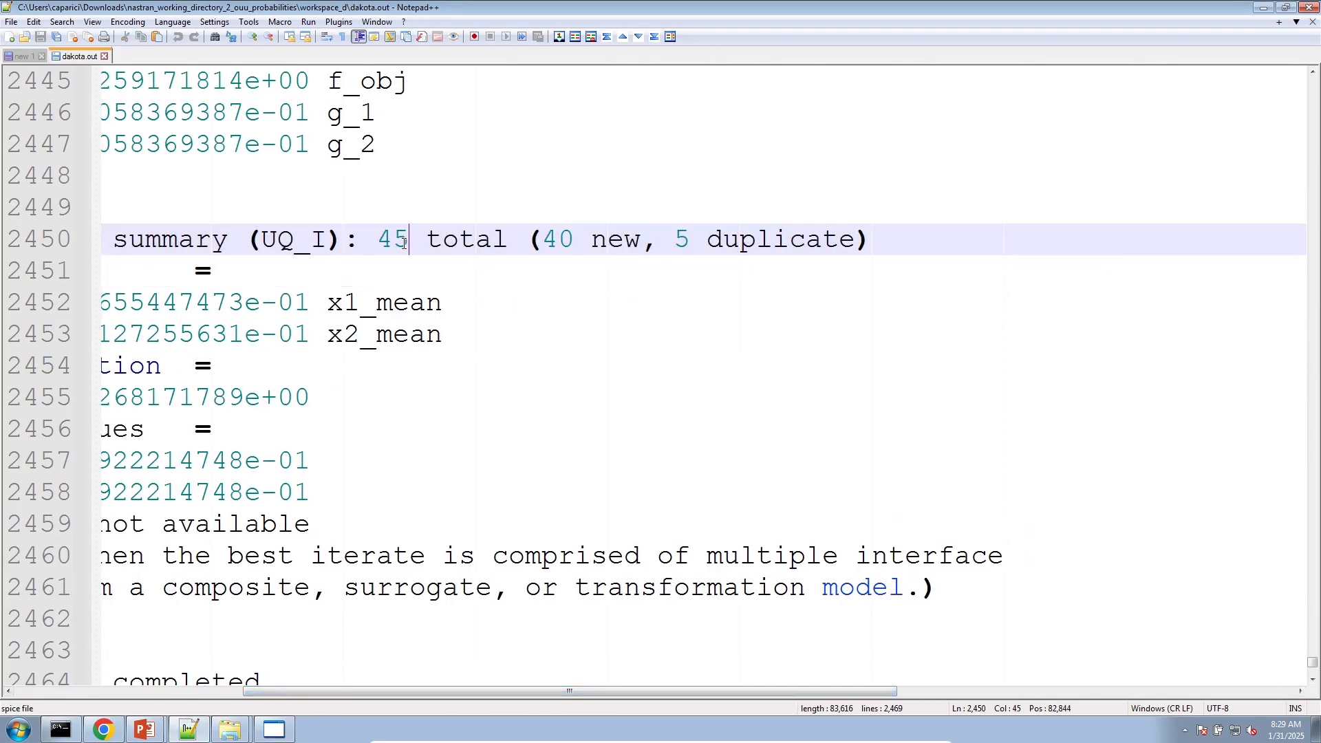
Step: Examine the total, new and duplicate evaluation counts in the UQ_I function evaluation summary
{"action": "left_click_drag", "start_coordinate": [377, 241], "coordinate": [901, 246]}
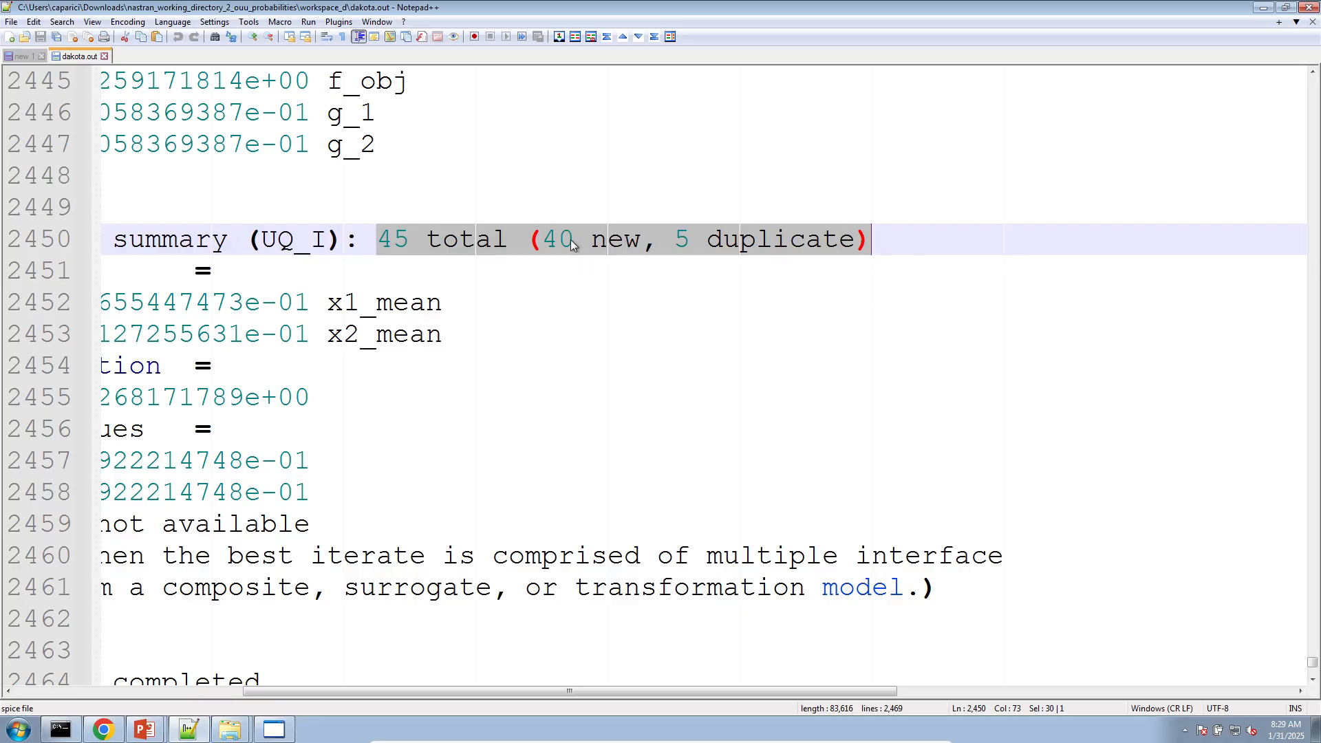
{"action": "left_click_drag", "start_coordinate": [543, 241], "coordinate": [634, 237]}
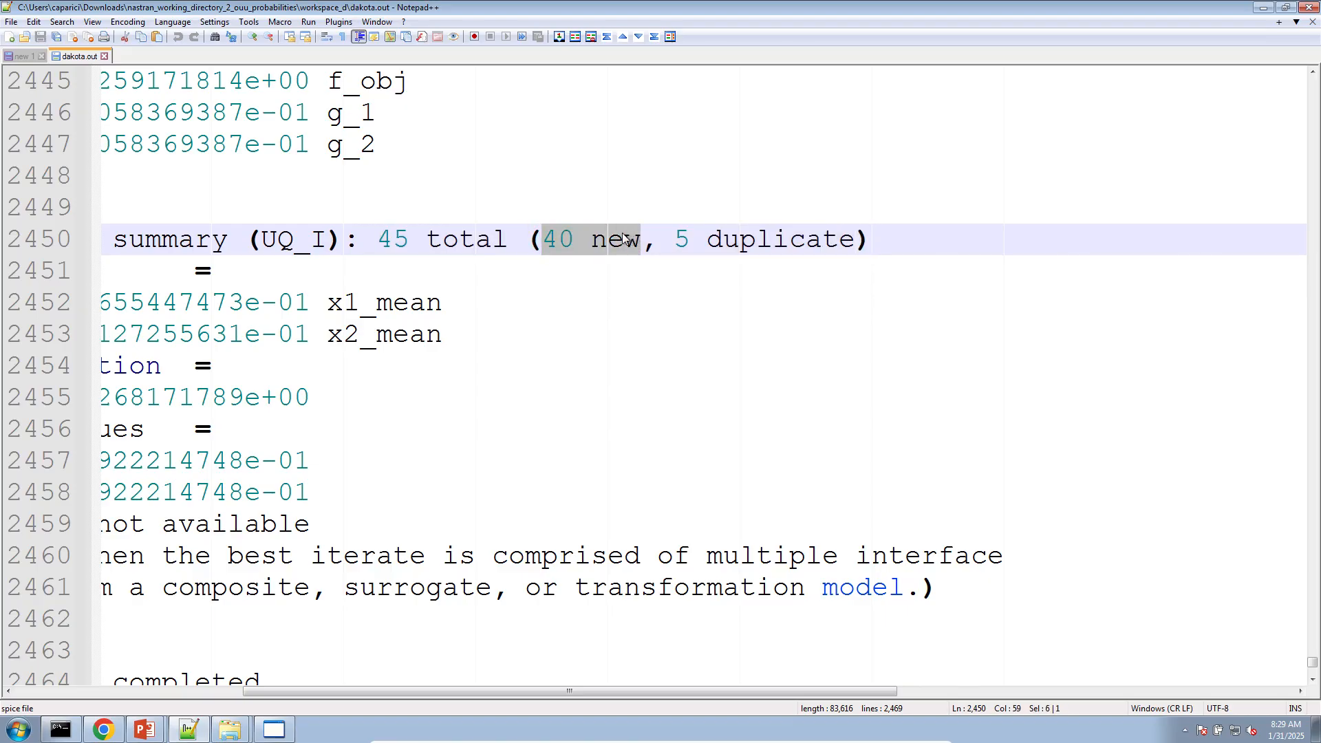
{"action": "left_click", "coordinate": [623, 239]}
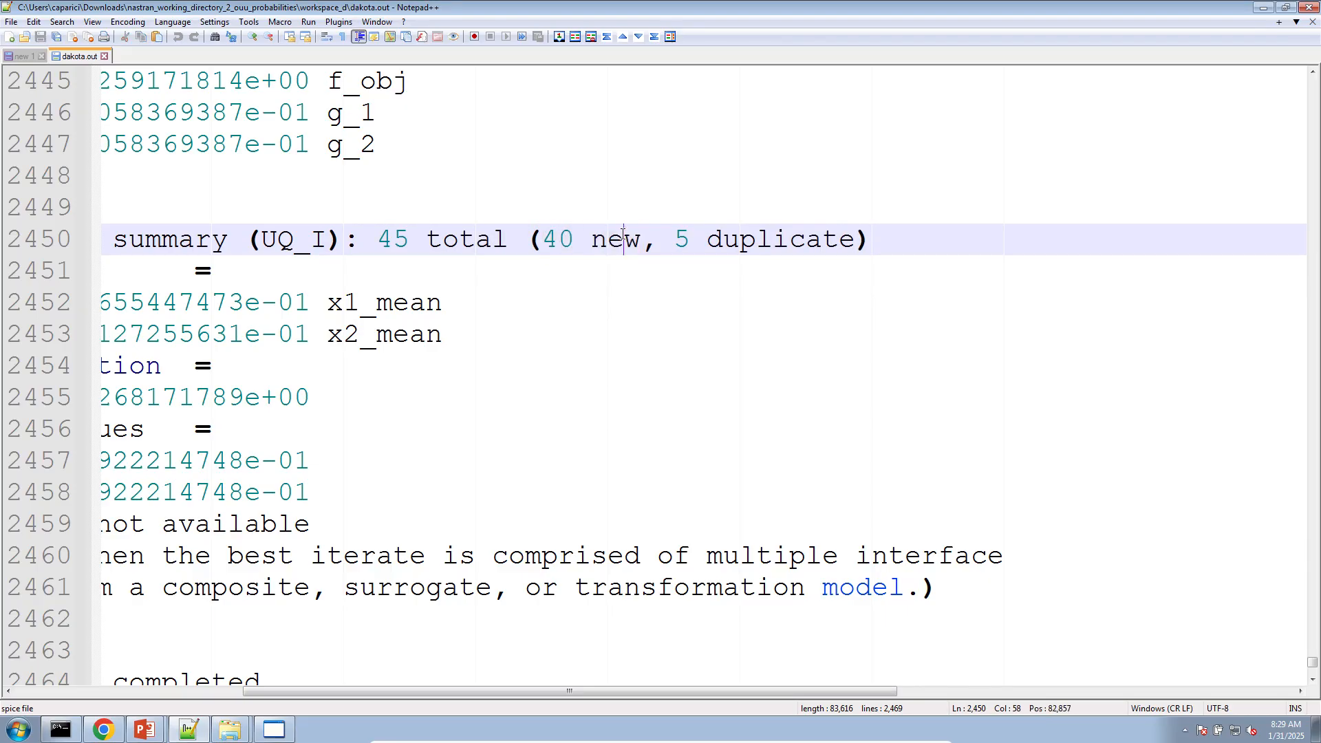
{"action": "left_click_drag", "start_coordinate": [665, 240], "coordinate": [849, 240]}
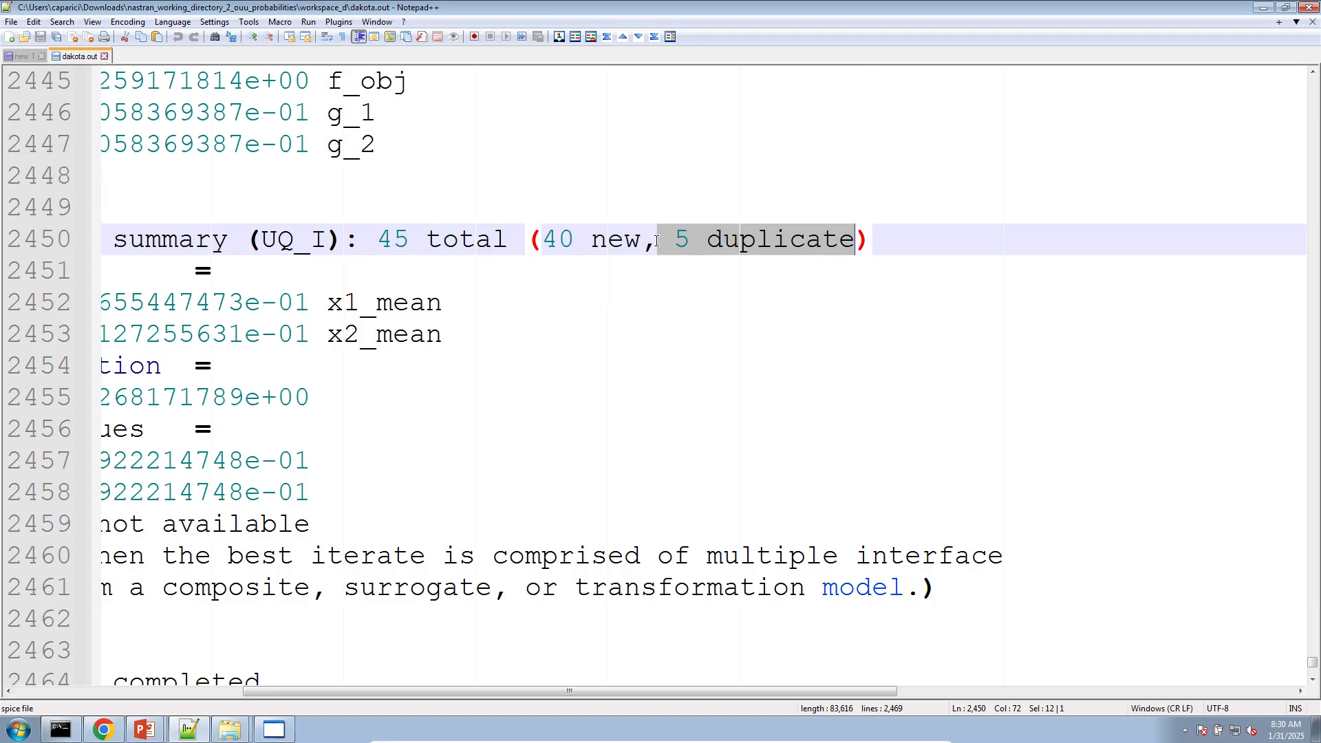
{"action": "key", "text": "Left"}
{"action": "left_click_drag", "start_coordinate": [550, 238], "coordinate": [855, 239]}
{"action": "left_click_drag", "start_coordinate": [542, 239], "coordinate": [641, 241]}
Step: Switch back to PowerPoint, present slide 51 full screen and bring up the pen options for annotating it
{"action": "left_click", "coordinate": [143, 732]}
{"action": "left_click", "coordinate": [142, 698]}
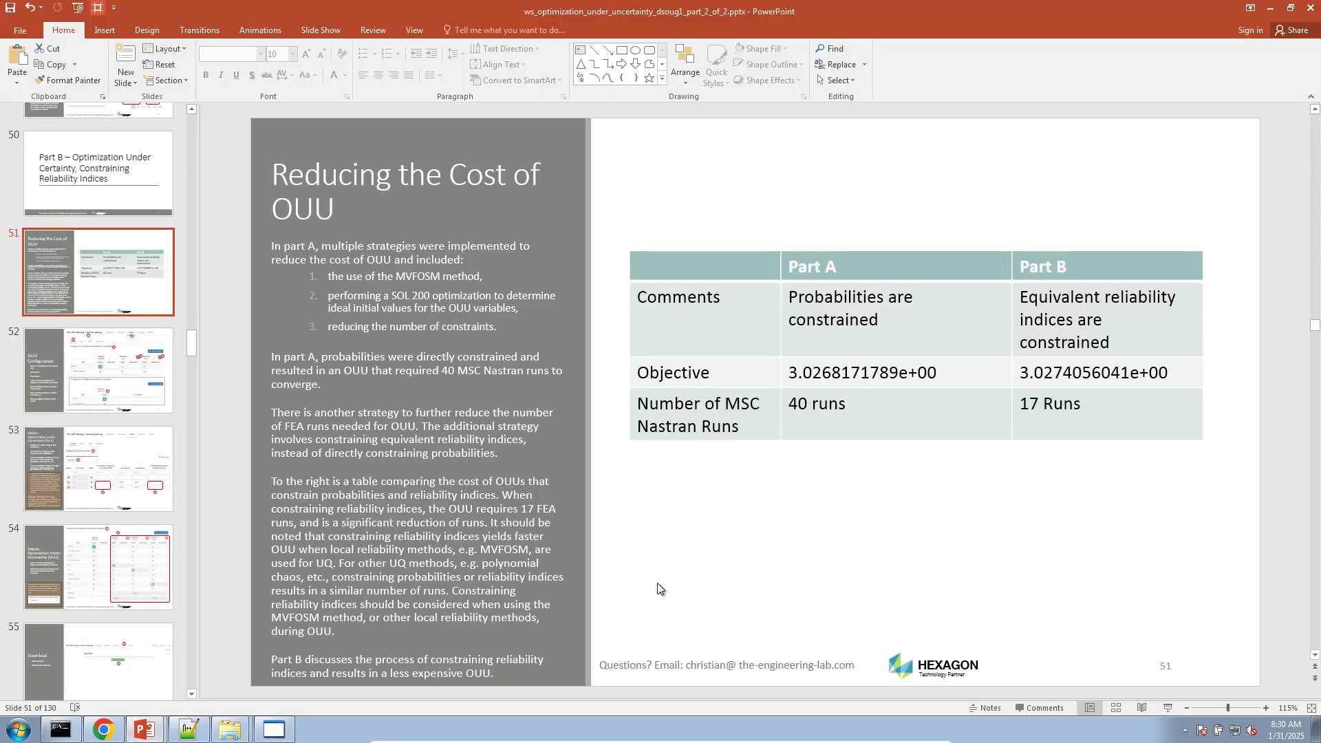
{"action": "left_click", "coordinate": [1167, 708]}
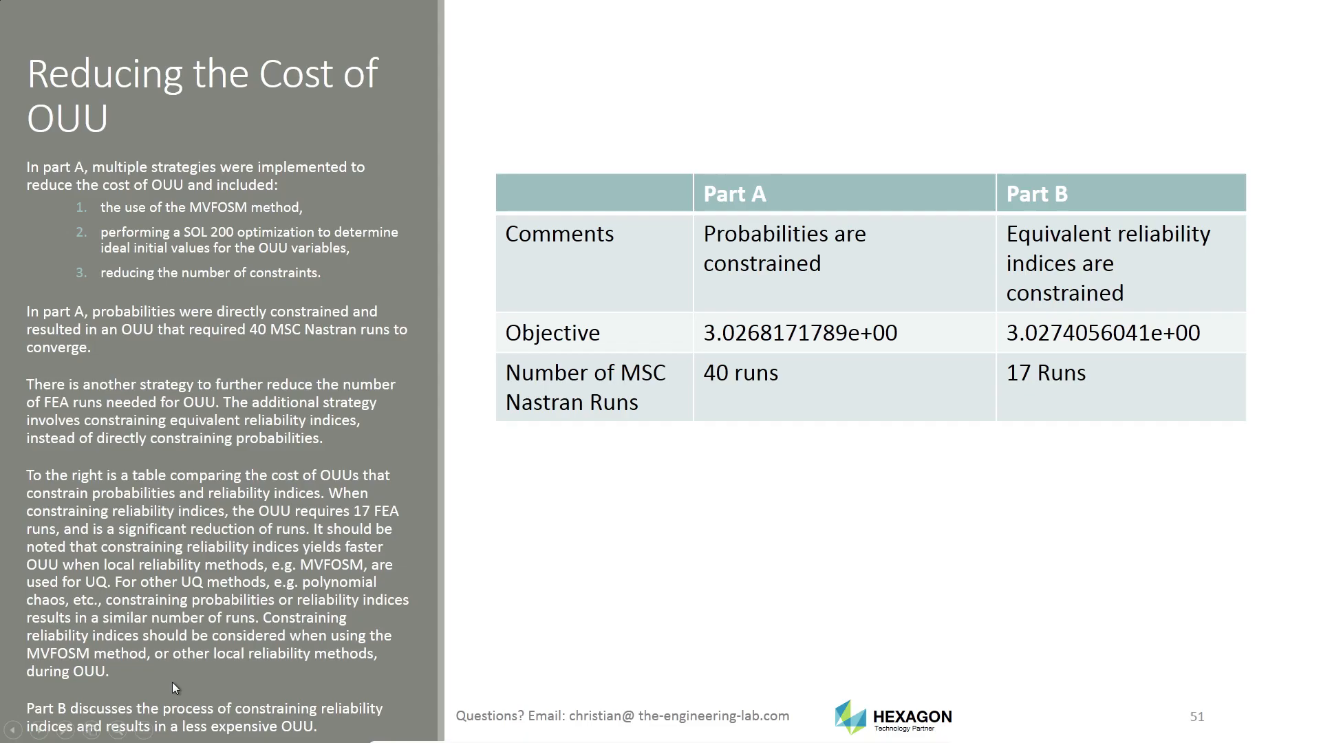
{"action": "left_click", "coordinate": [66, 730]}
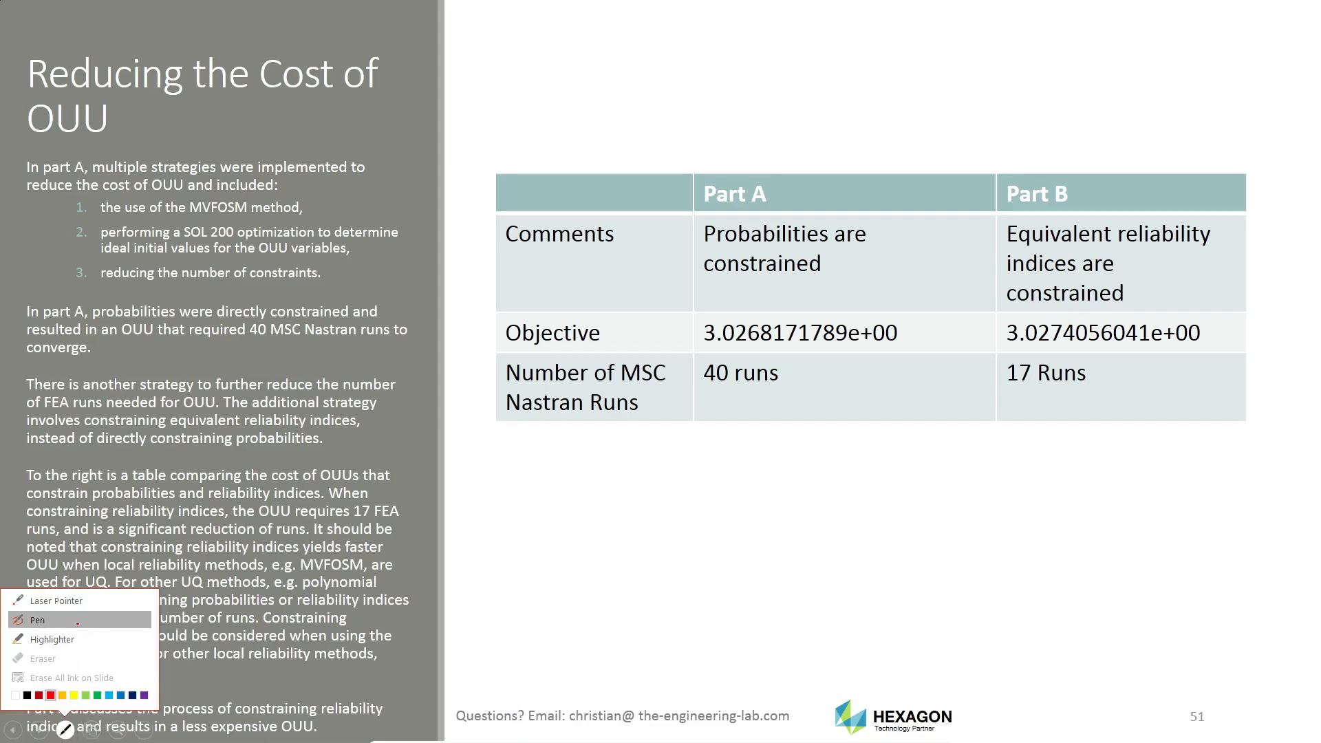
Step: Circle 17 Runs and 40 runs in red pen, draw an arrow from 40 to 17, and end the slide show discarding the ink
{"action": "left_click", "coordinate": [42, 601]}
{"action": "mouse_move", "coordinate": [1067, 356]}
{"action": "left_mouse_down"}
{"action": "mouse_move", "coordinate": [951, 373]}
{"action": "mouse_move", "coordinate": [1128, 398]}
{"action": "mouse_move", "coordinate": [1087, 355]}
{"action": "mouse_move", "coordinate": [1056, 345]}
{"action": "left_mouse_up"}
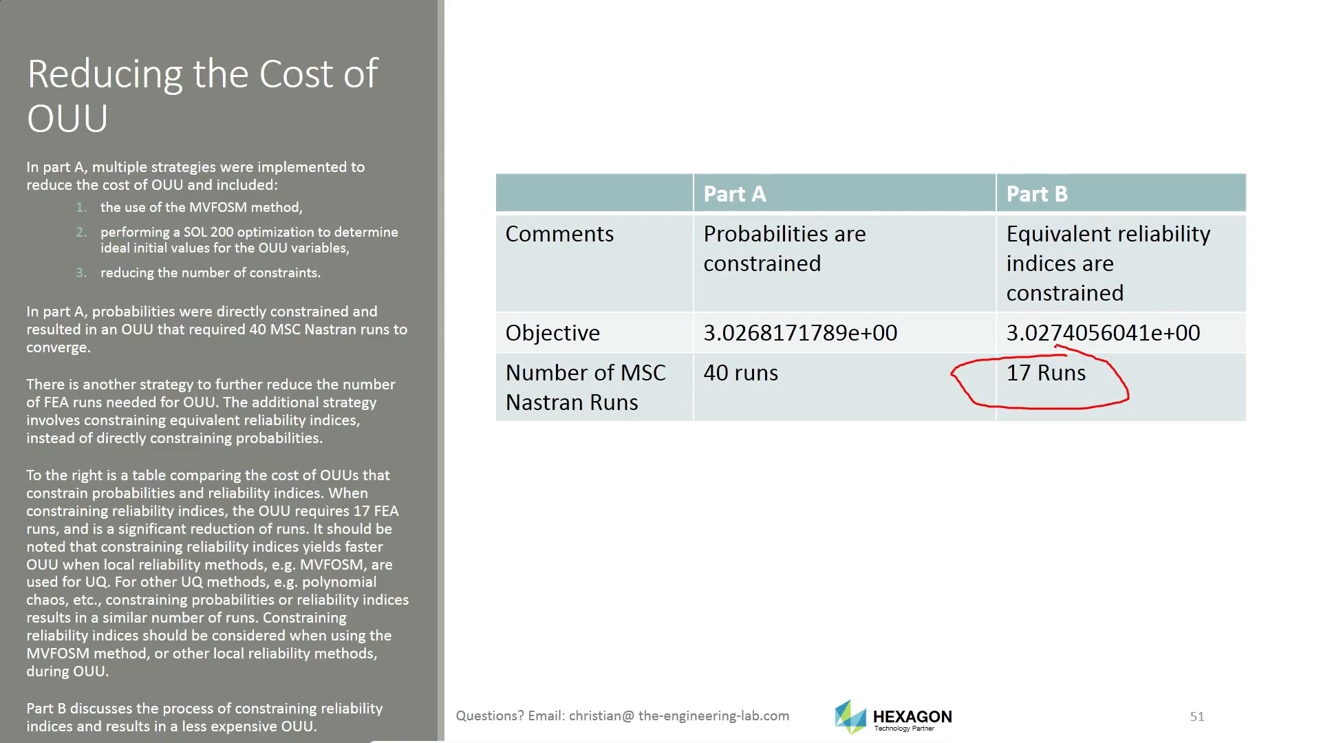
{"action": "mouse_move", "coordinate": [757, 342]}
{"action": "left_mouse_down"}
{"action": "mouse_move", "coordinate": [839, 377]}
{"action": "mouse_move", "coordinate": [794, 341]}
{"action": "left_mouse_up"}
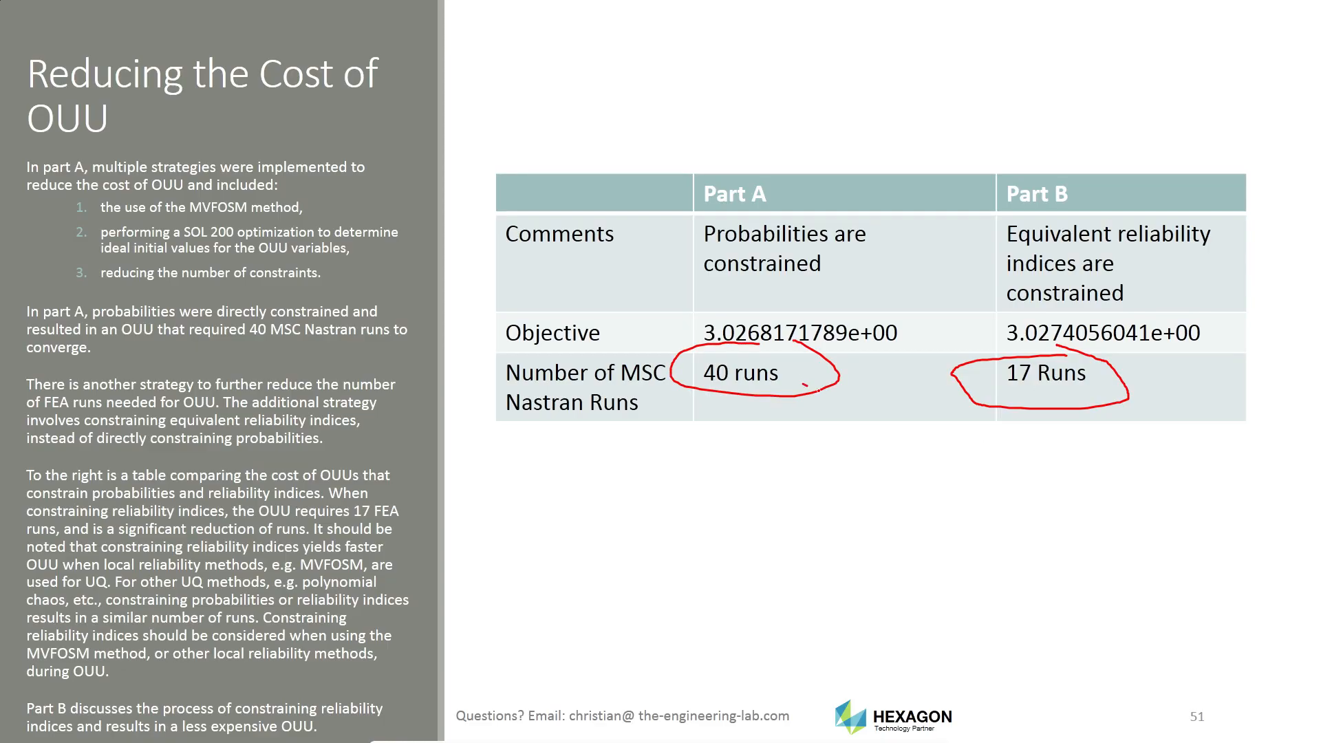
{"action": "left_click_drag", "start_coordinate": [802, 387], "coordinate": [1001, 408]}
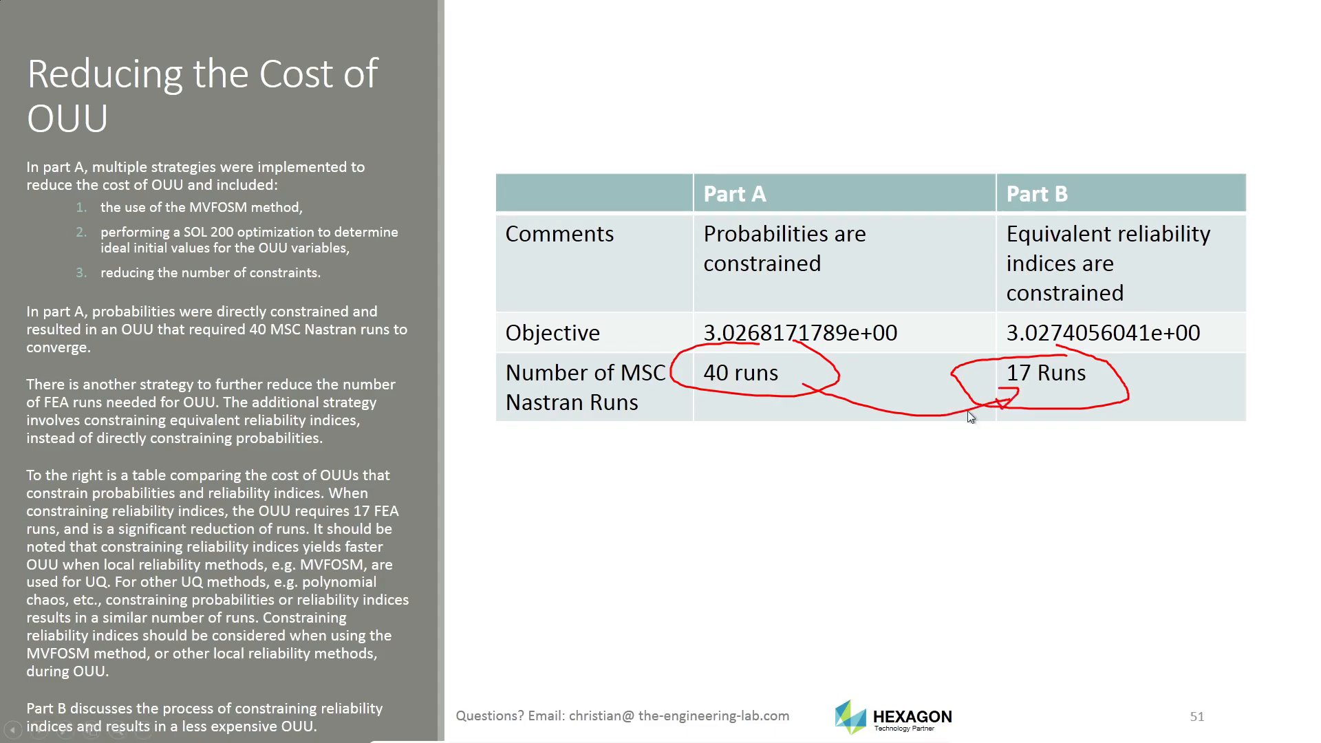
{"action": "key", "text": "Escape"}
{"action": "left_click", "coordinate": [703, 406]}
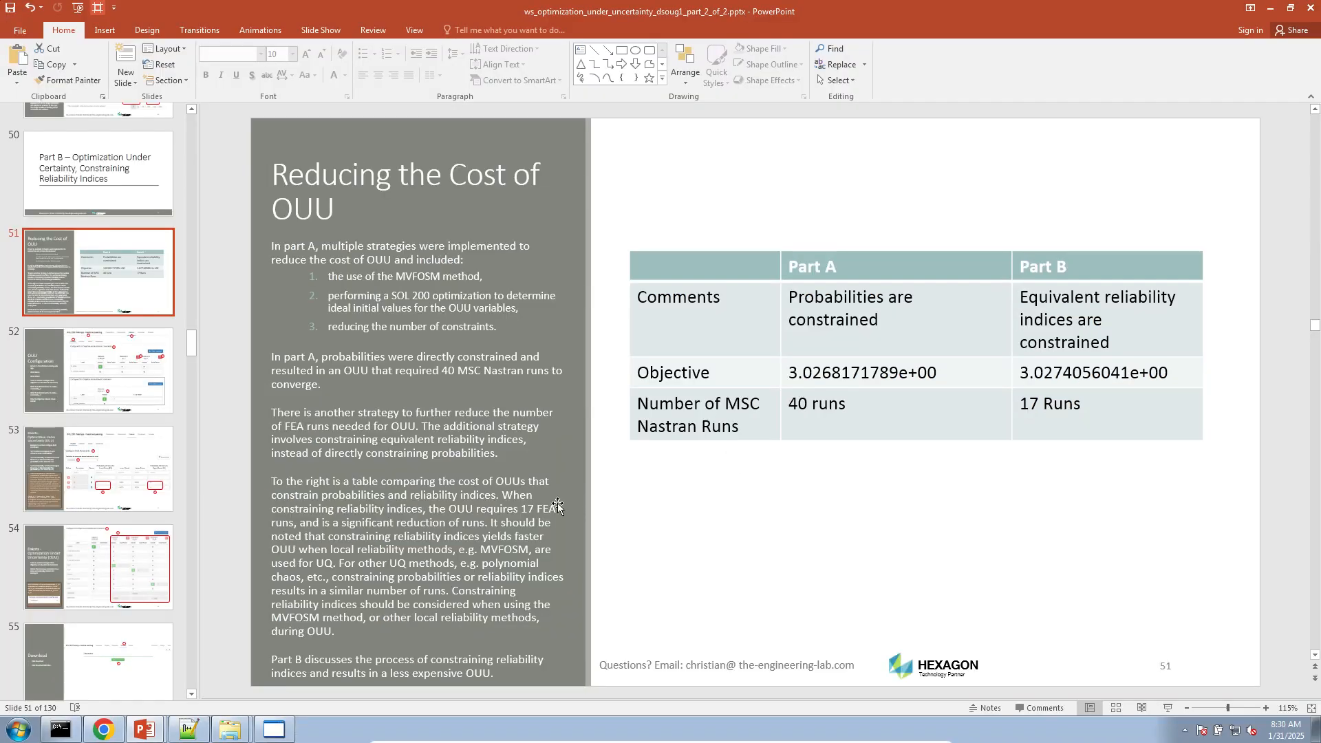
Step: Switch to the SOL 200 Web App's Machine Learning page in Chrome and open the Dakota wizard
{"action": "left_click", "coordinate": [103, 729]}
{"action": "left_click", "coordinate": [38, 12]}
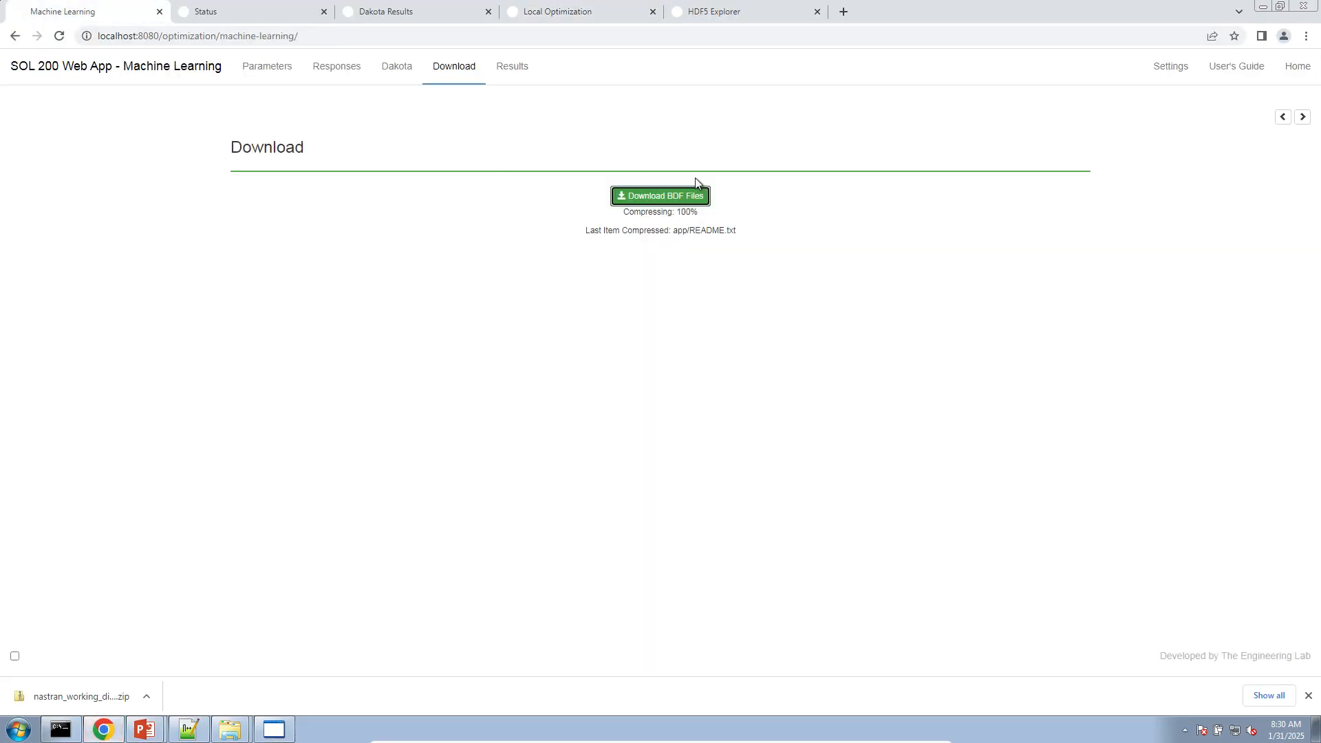
{"action": "left_click", "coordinate": [396, 66]}
{"action": "left_click", "coordinate": [46, 122]}
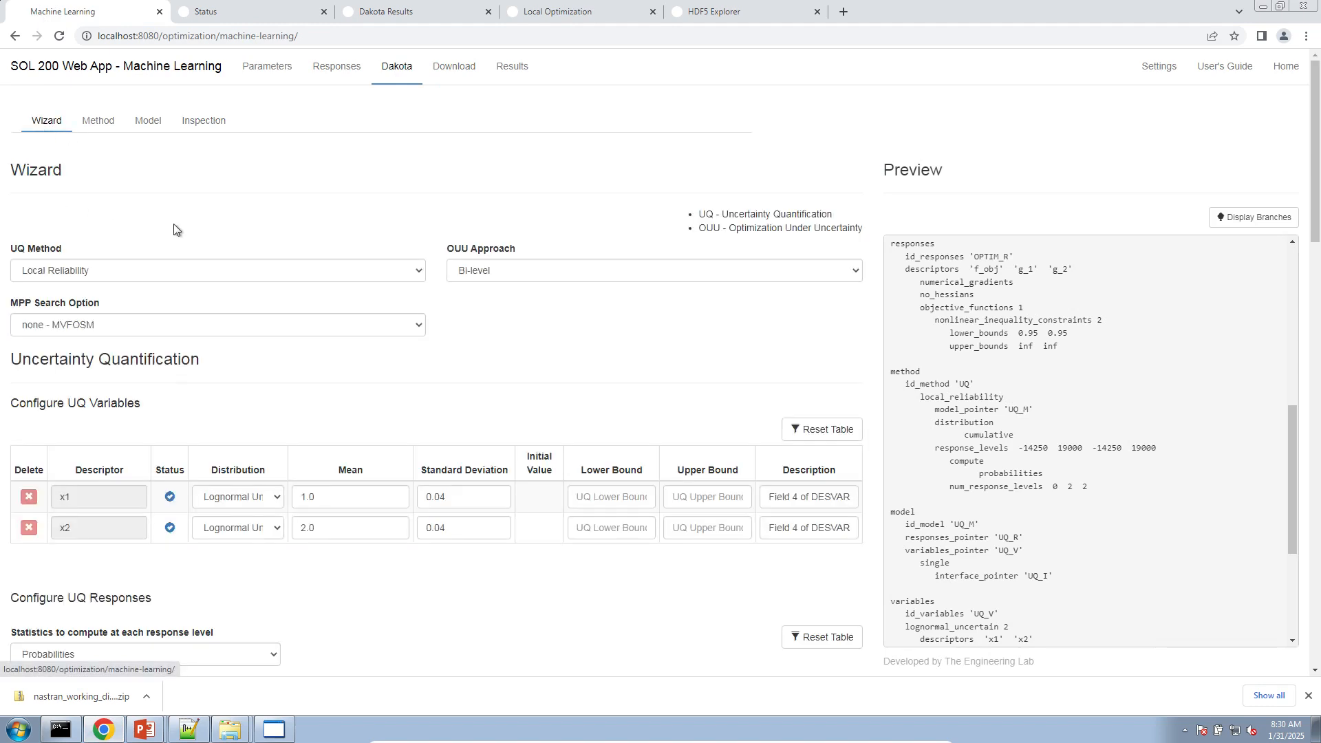
Step: Delete Constraint 1 (g_1) and Constraint 2 (g_2) from the OUU objective and additional constraints table
{"action": "scroll", "coordinate": [445, 344], "scroll_direction": "down", "scroll_amount": 1}
{"action": "scroll", "coordinate": [445, 347], "scroll_direction": "down", "scroll_amount": 20}
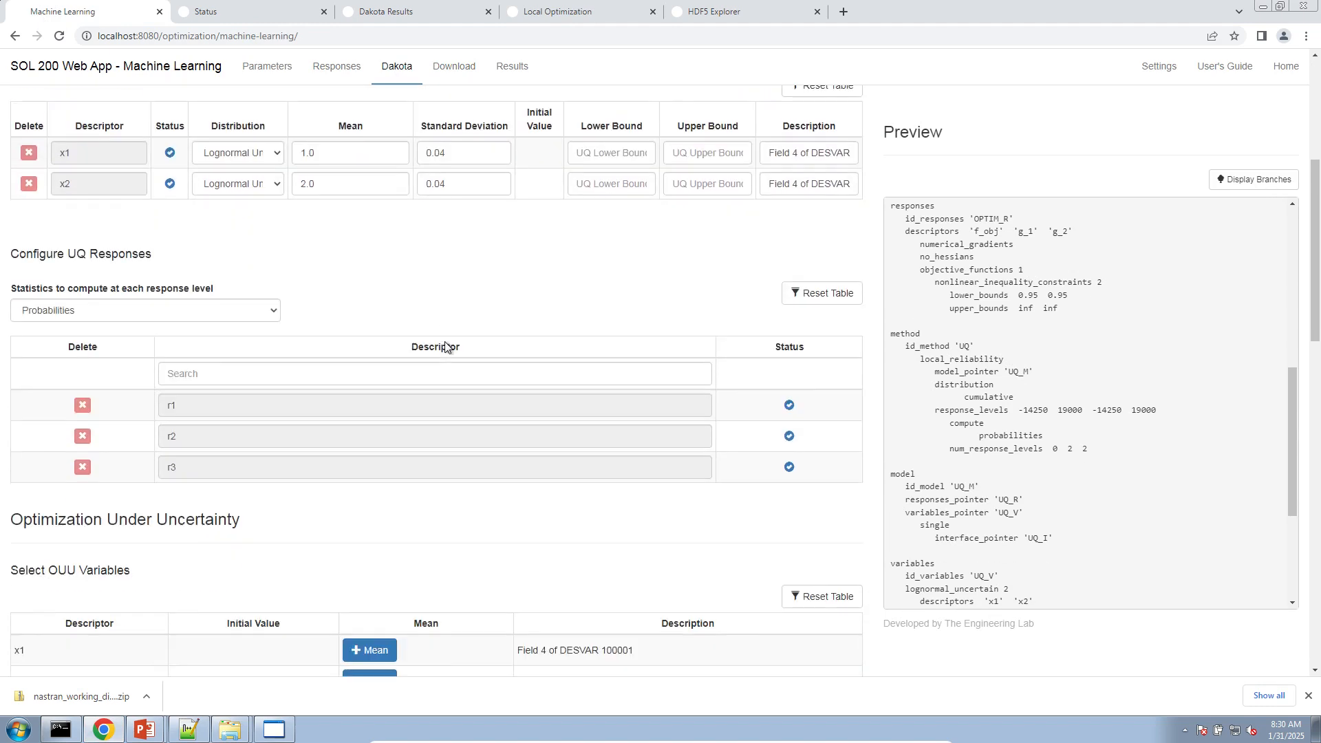
{"action": "scroll", "coordinate": [444, 346], "scroll_direction": "up", "scroll_amount": 1}
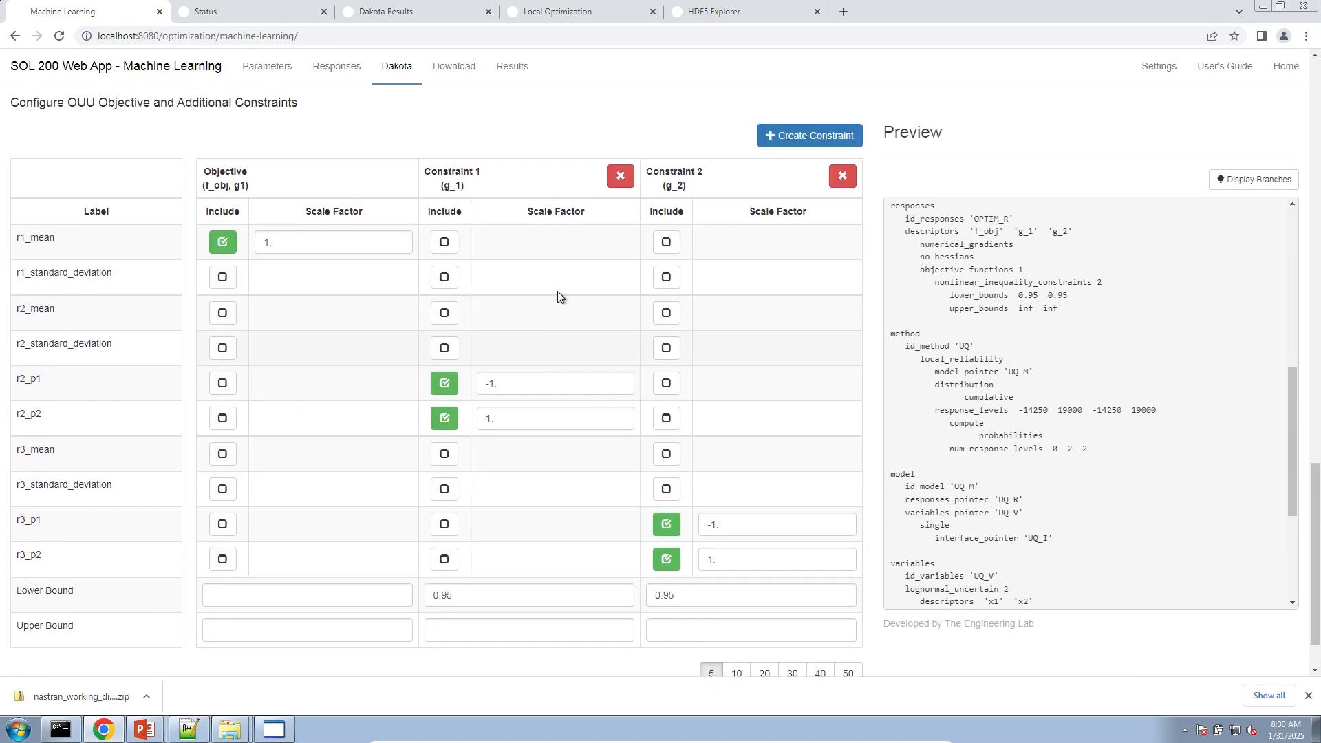
{"action": "left_click", "coordinate": [619, 176]}
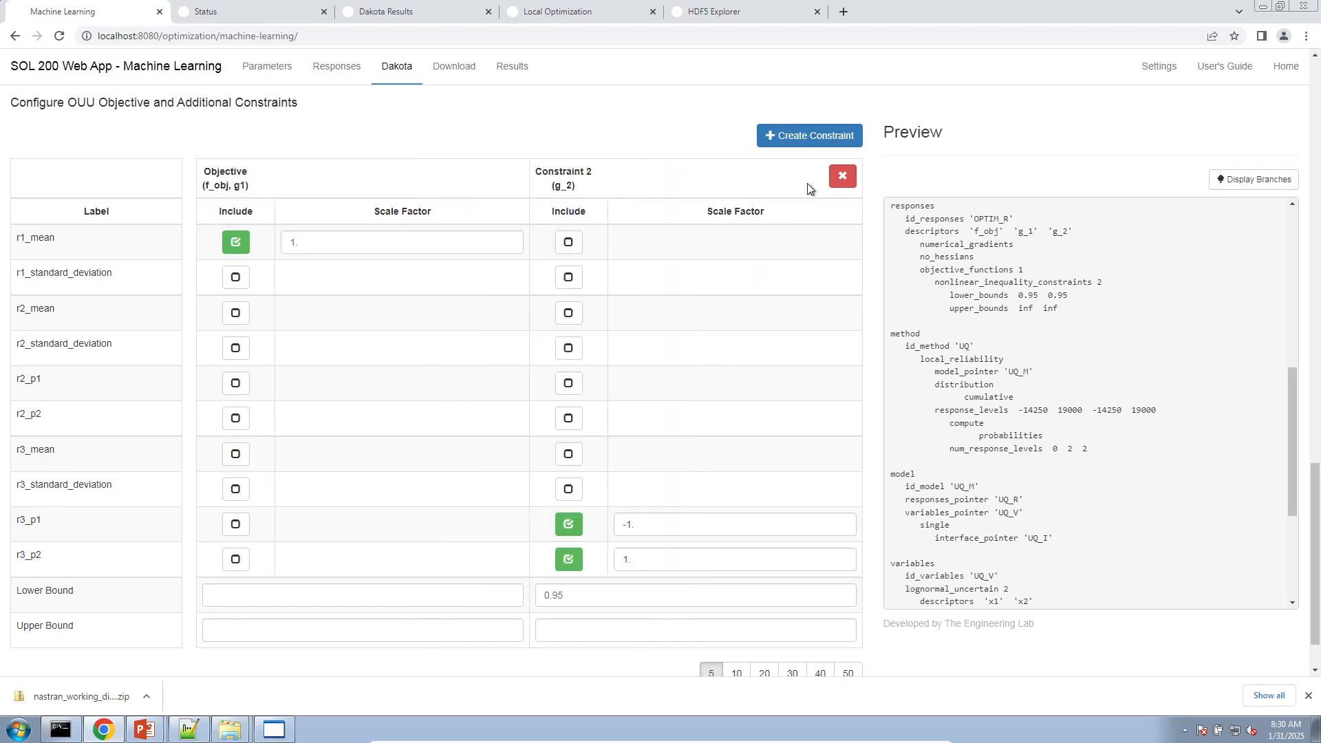
{"action": "left_click", "coordinate": [842, 176]}
Step: Set the statistics computed at each response level for the OUU constraints to Reliabilities
{"action": "scroll", "coordinate": [285, 368], "scroll_direction": "up", "scroll_amount": 5}
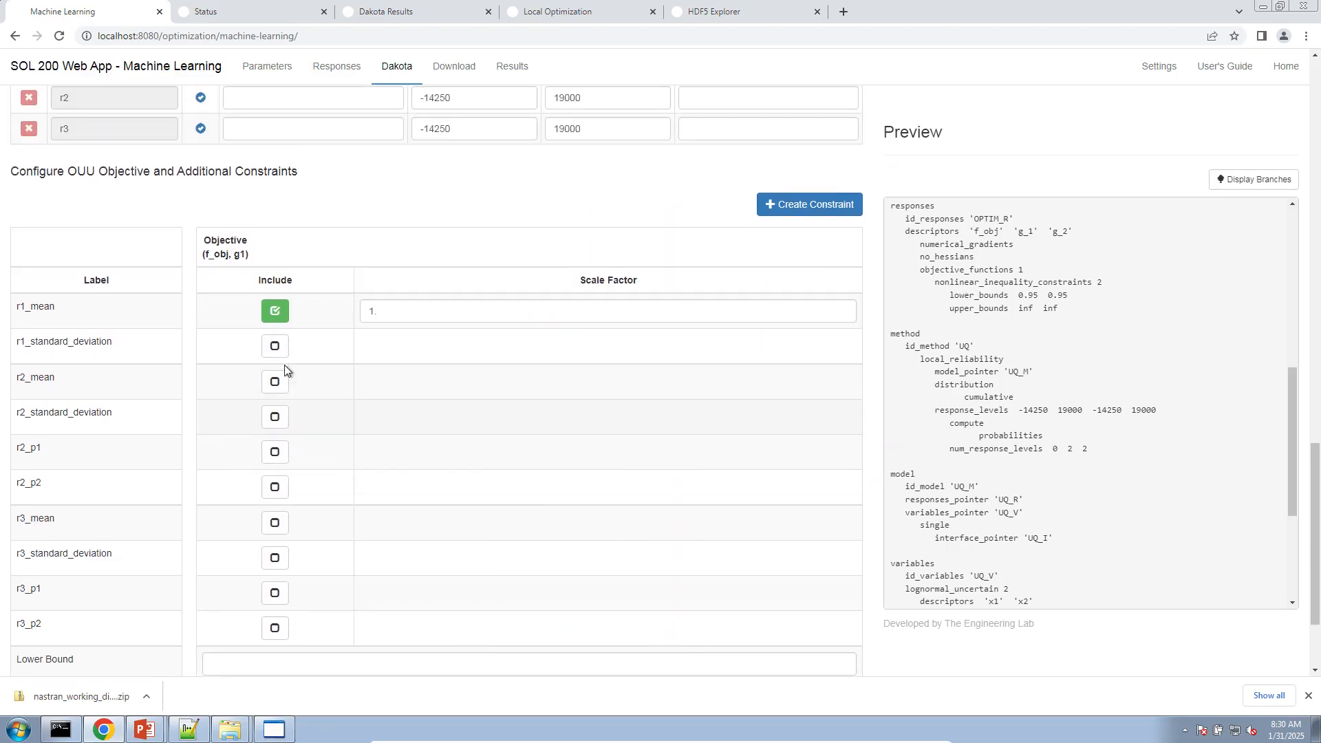
{"action": "scroll", "coordinate": [285, 365], "scroll_direction": "up", "scroll_amount": 1}
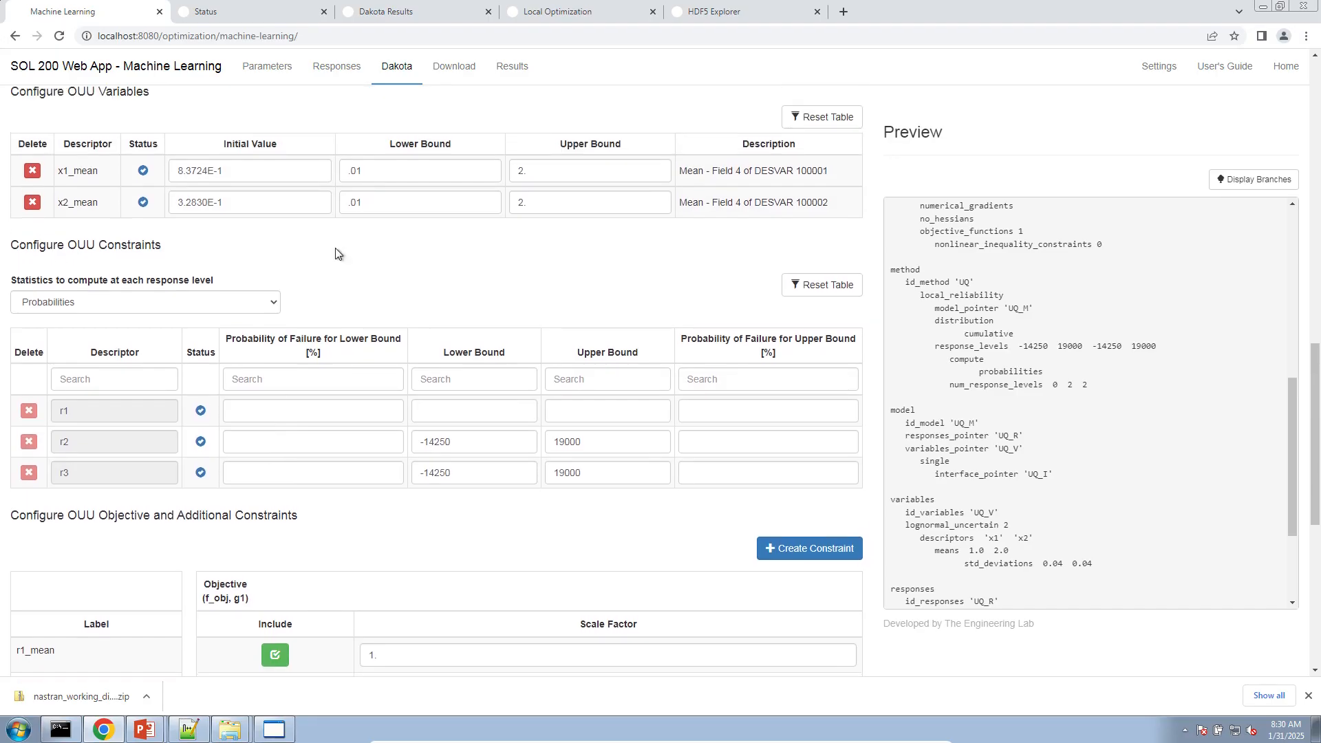
{"action": "left_click", "coordinate": [247, 302]}
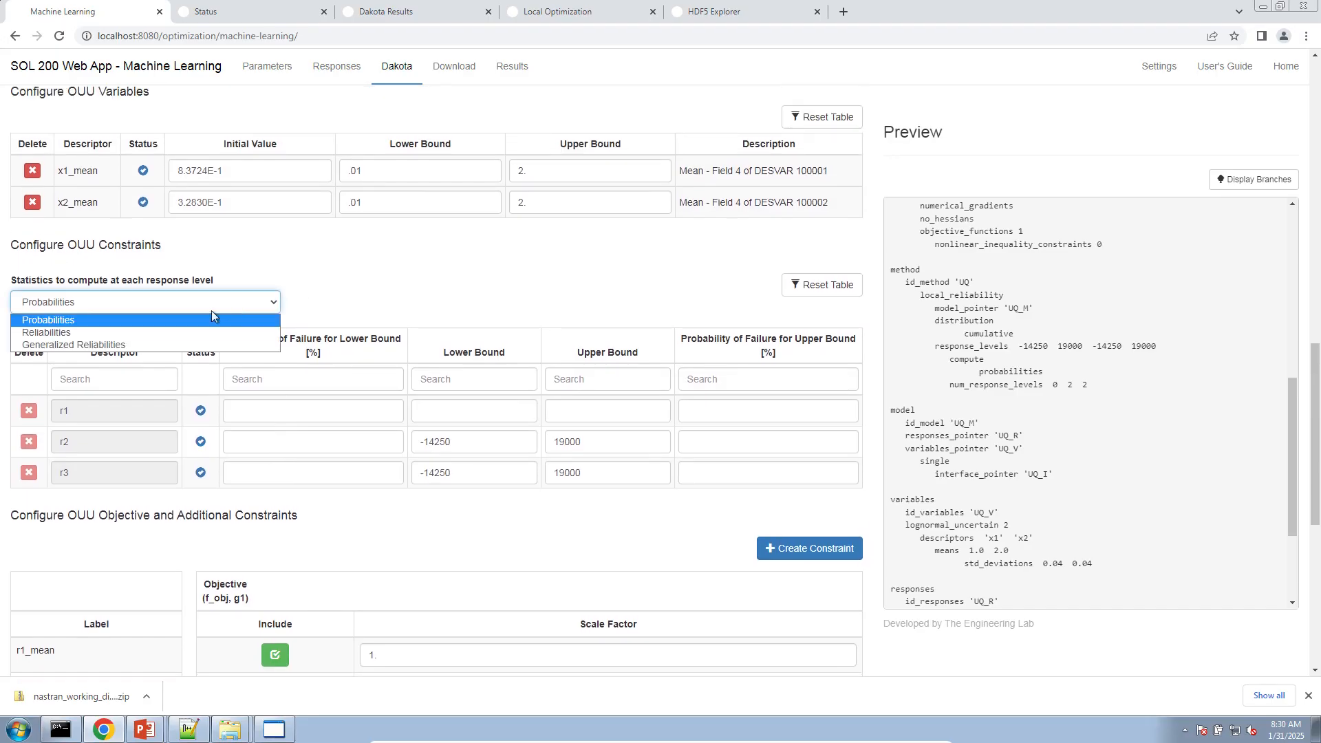
{"action": "left_click", "coordinate": [68, 332]}
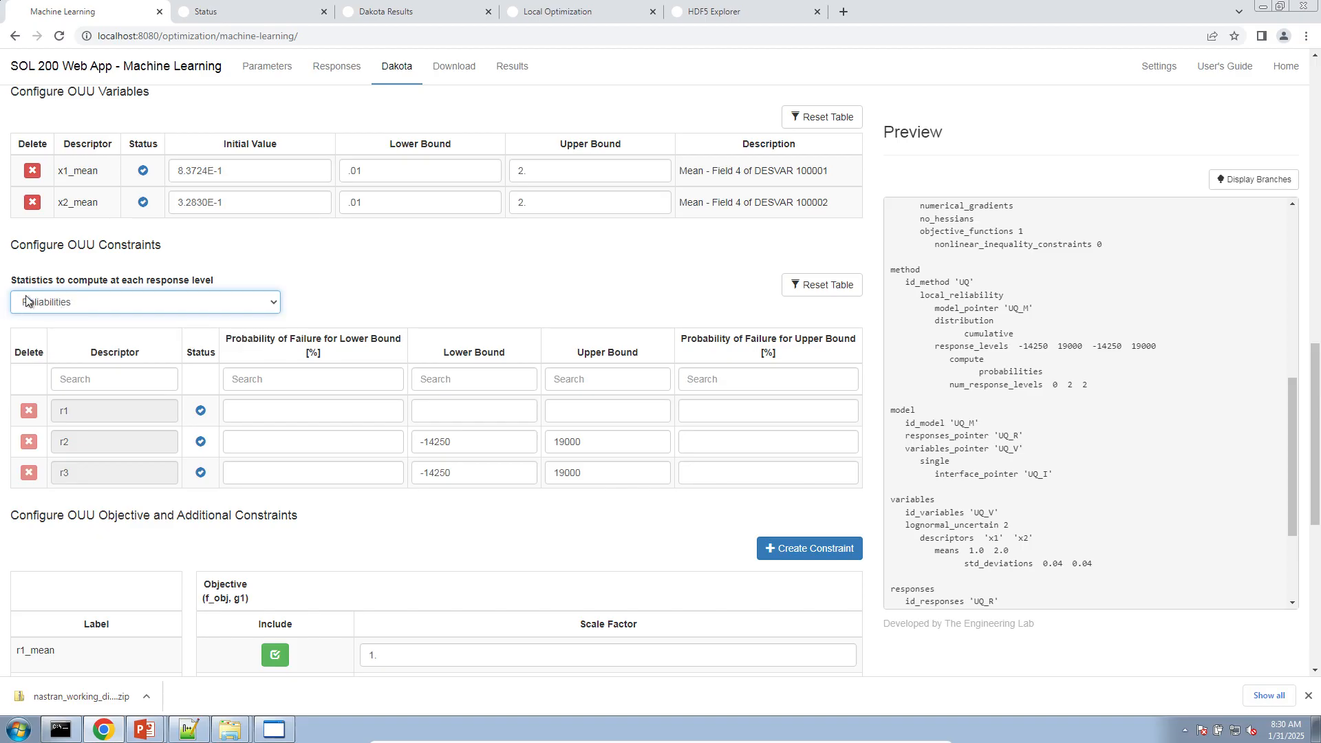
{"action": "left_click", "coordinate": [405, 281]}
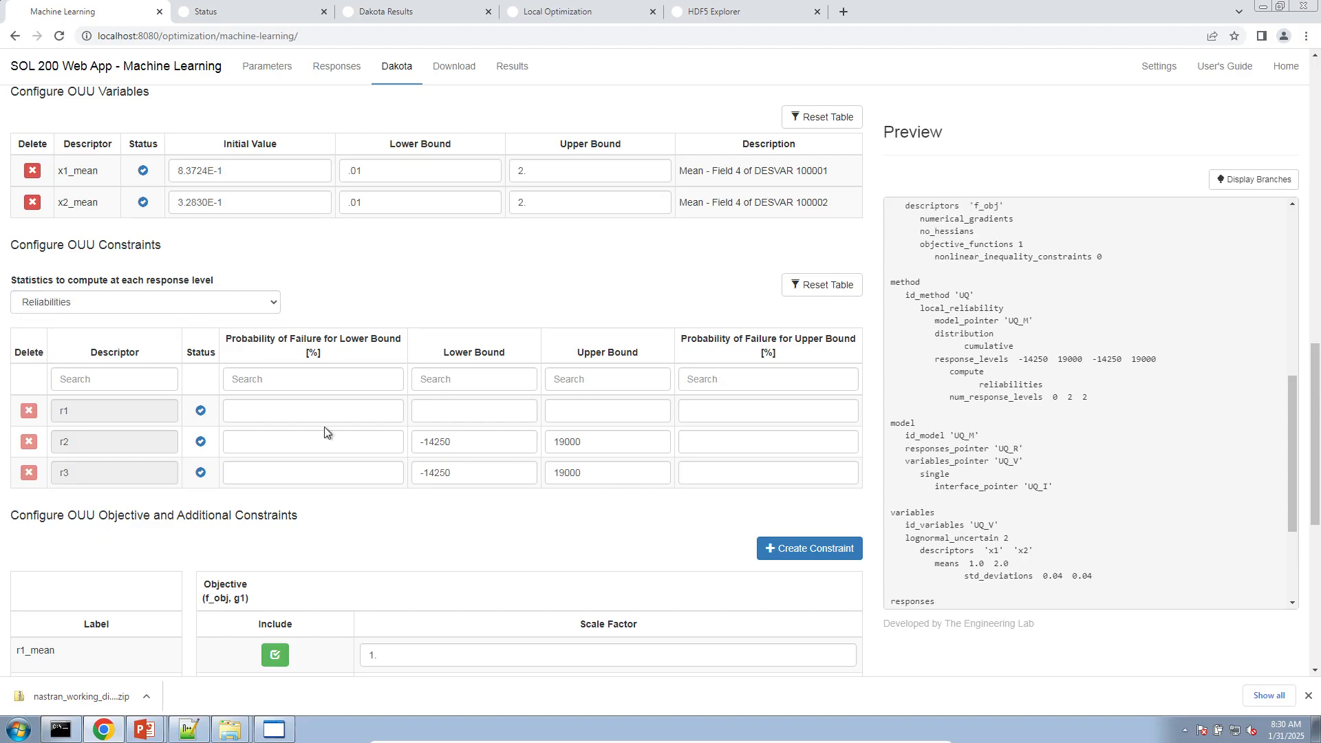
Step: Set the probability of failure to 5% for both bounds of r2 and for the lower bound of r3
{"action": "left_click", "coordinate": [325, 439]}
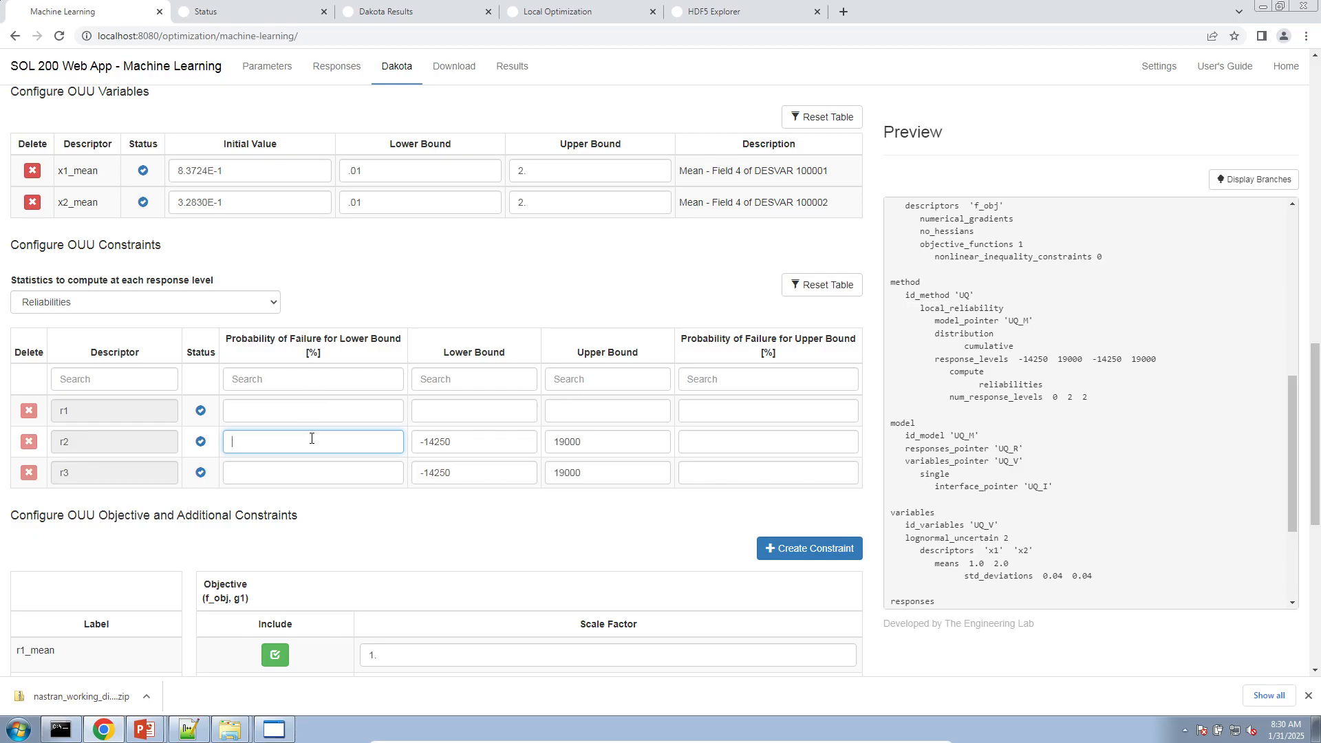
{"action": "type", "text": "0.5"}
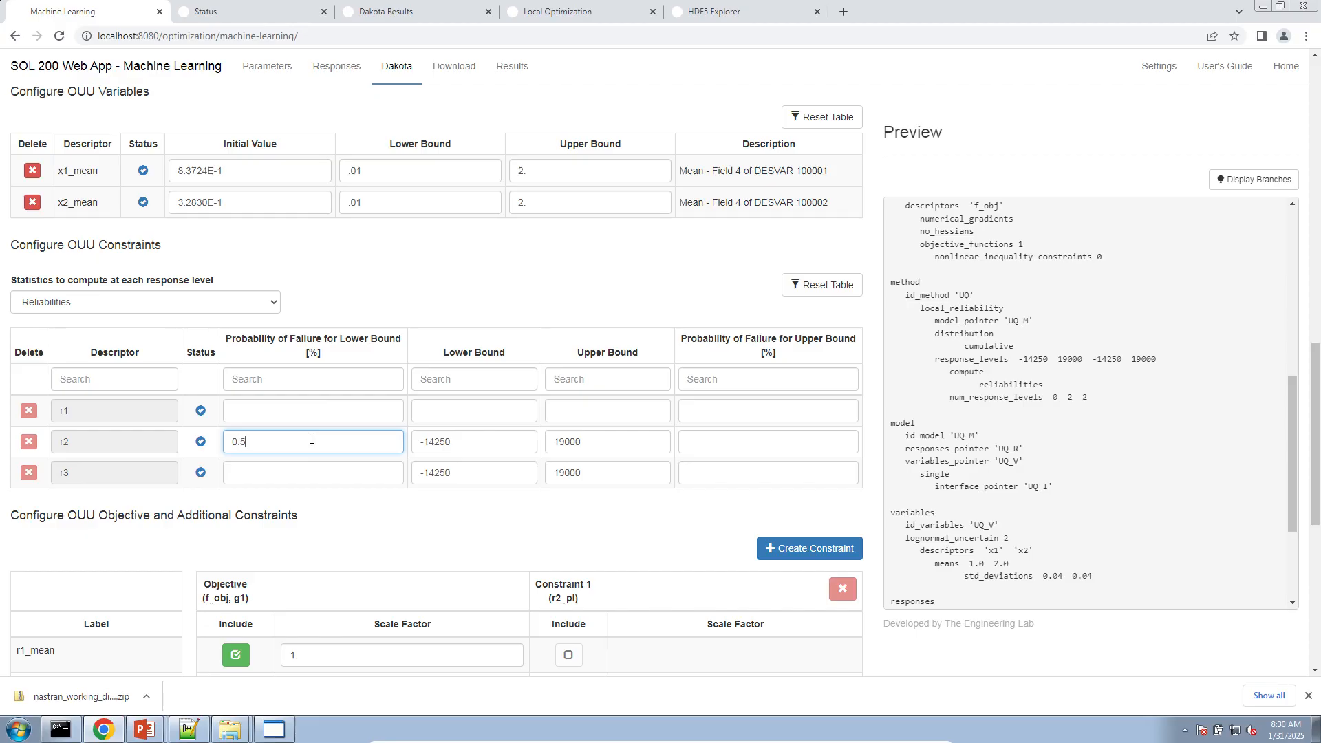
{"action": "double_click", "coordinate": [311, 438]}
{"action": "left_click", "coordinate": [282, 444]}
{"action": "left_click", "coordinate": [376, 472]}
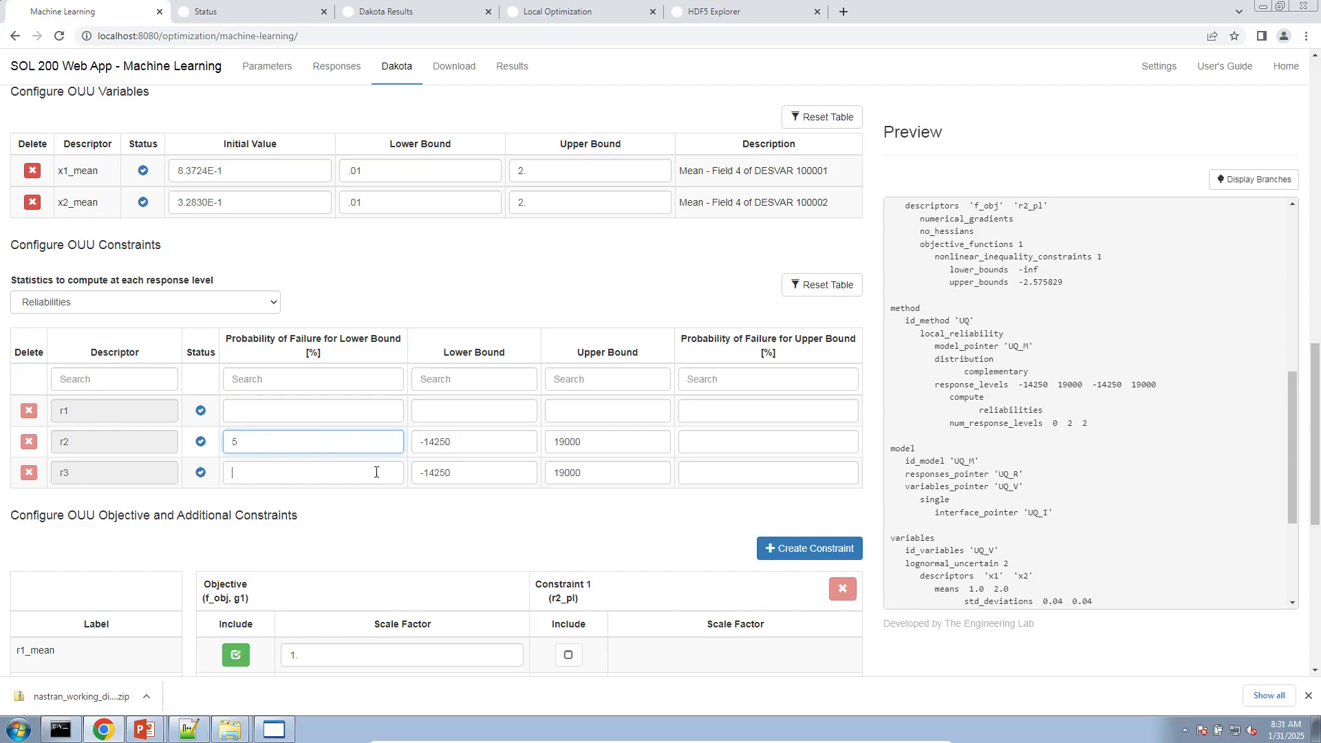
{"action": "type", "text": "5"}
{"action": "left_click", "coordinate": [739, 446]}
{"action": "type", "text": "5"}
{"action": "left_click", "coordinate": [731, 471]}
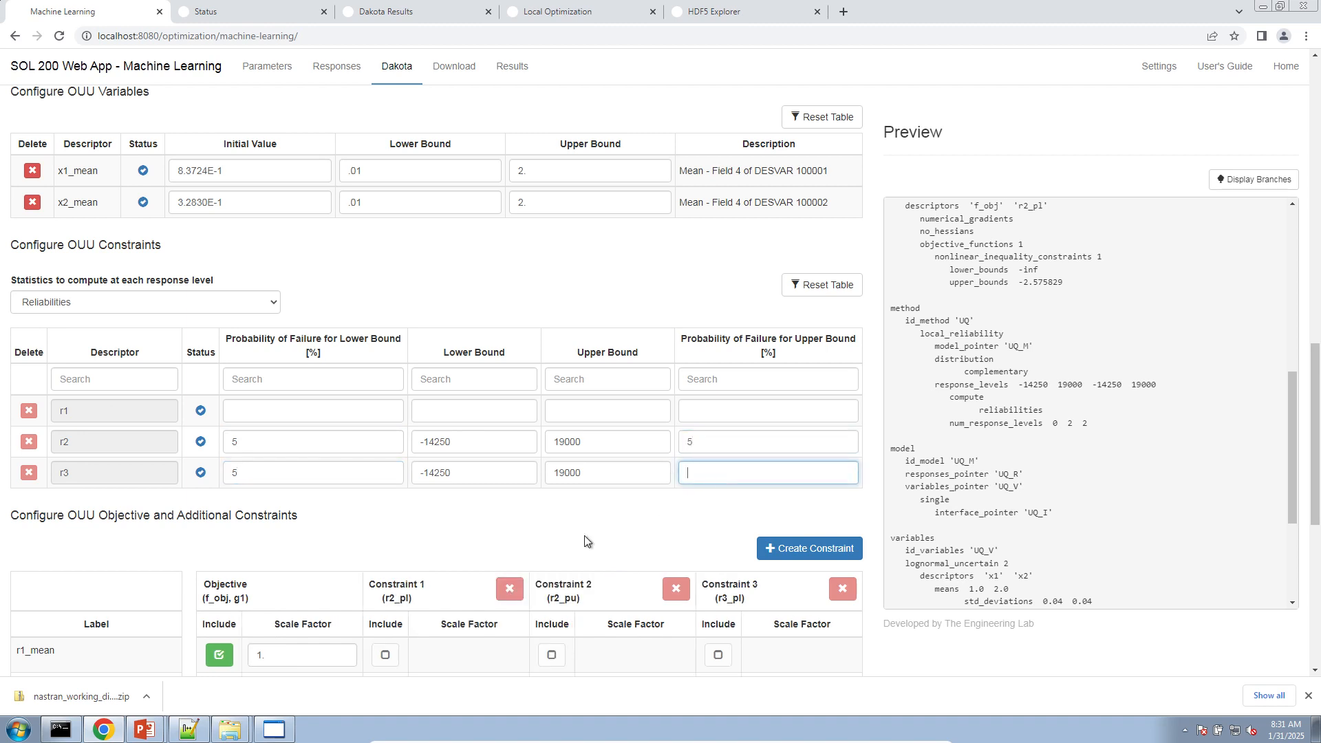
{"action": "left_click", "coordinate": [587, 540]}
Step: Examine the lower and upper bounds of constraints r2_pl, r2_pu and r3_pl against the configured failure probabilities
{"action": "scroll", "coordinate": [584, 541], "scroll_direction": "down", "scroll_amount": 7}
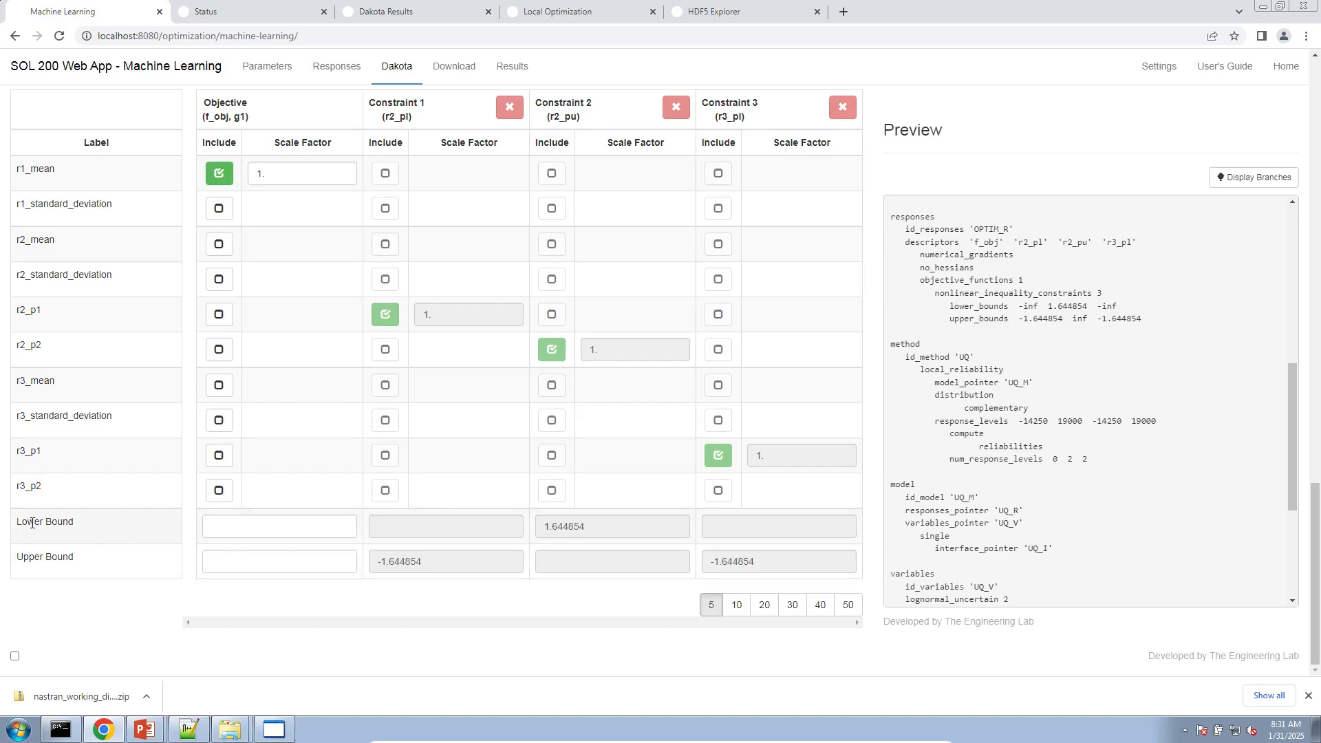
{"action": "left_click_drag", "start_coordinate": [22, 522], "coordinate": [77, 525]}
{"action": "left_click", "coordinate": [44, 558]}
{"action": "left_click_drag", "start_coordinate": [23, 568], "coordinate": [112, 572]}
{"action": "scroll", "coordinate": [535, 540], "scroll_direction": "up", "scroll_amount": 4}
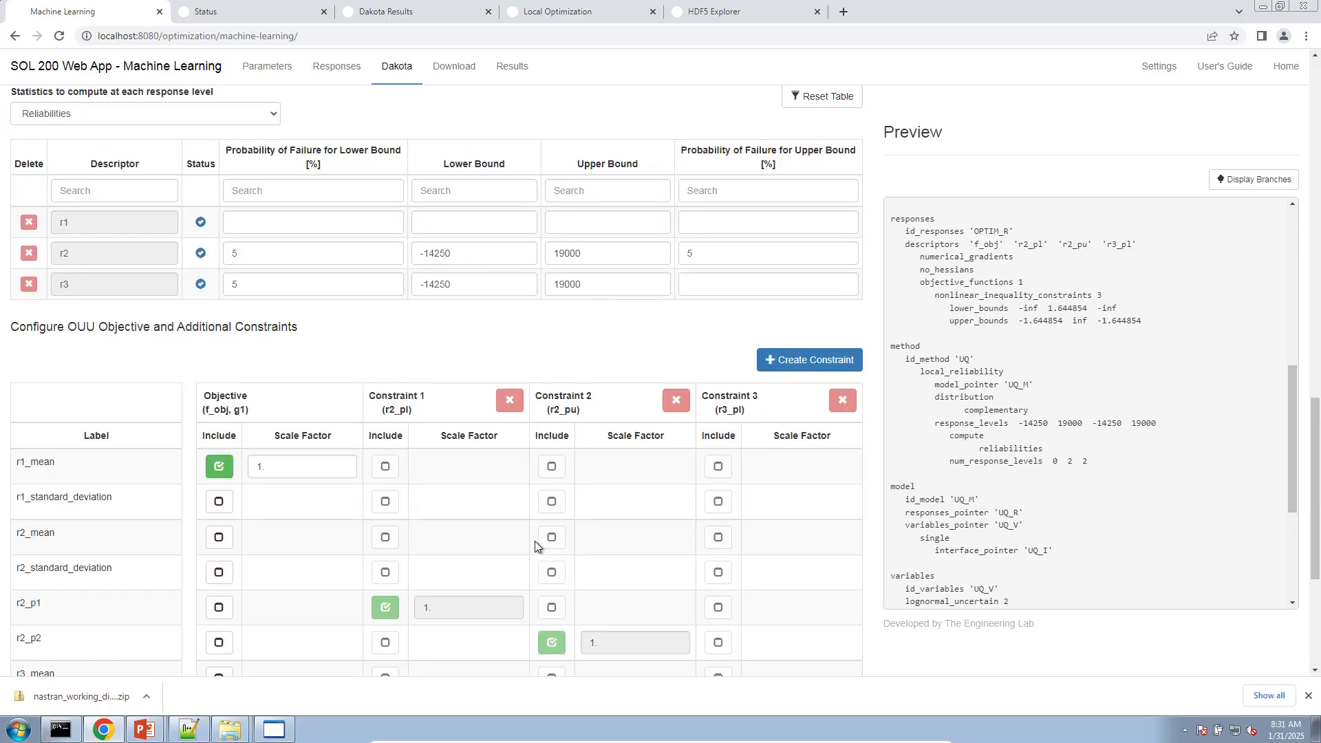
{"action": "scroll", "coordinate": [535, 540], "scroll_direction": "up", "scroll_amount": 3}
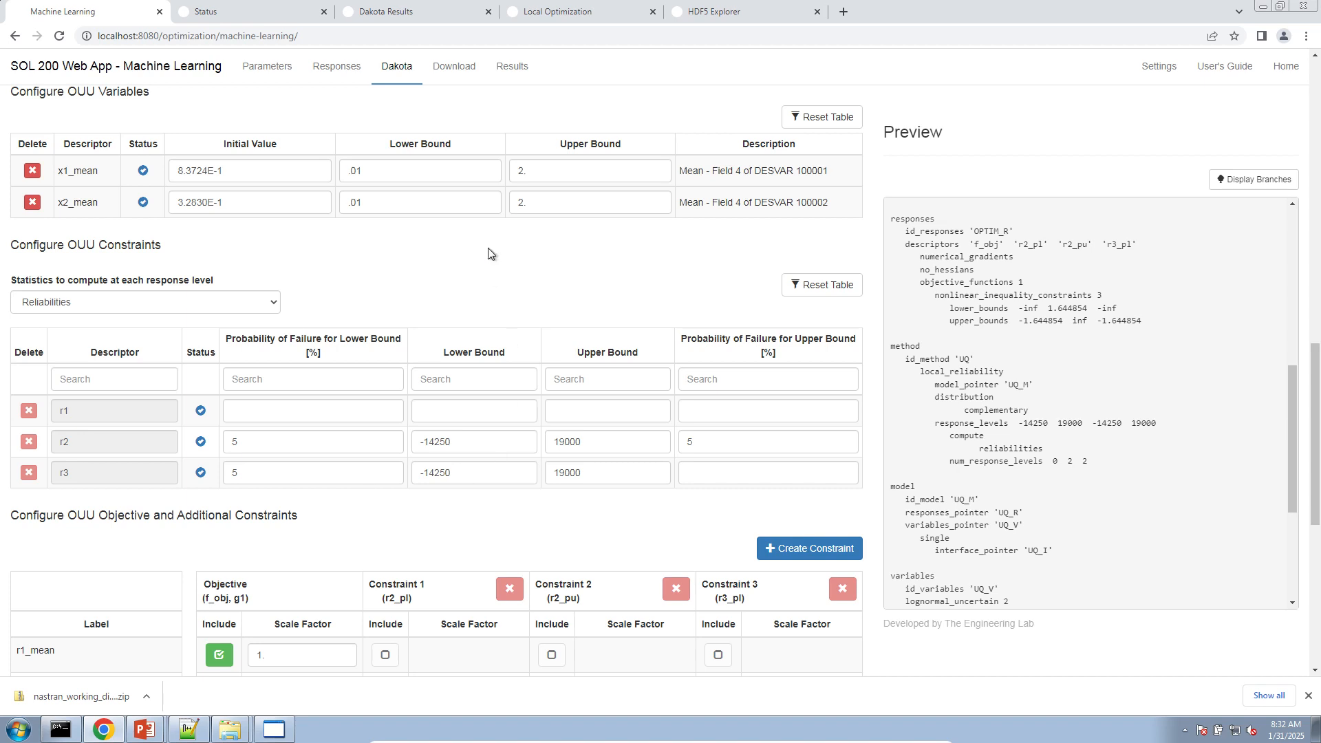
Step: Download the BDF files of the reliability-constrained setup and bring up the Downloads folder
{"action": "left_click", "coordinate": [447, 66]}
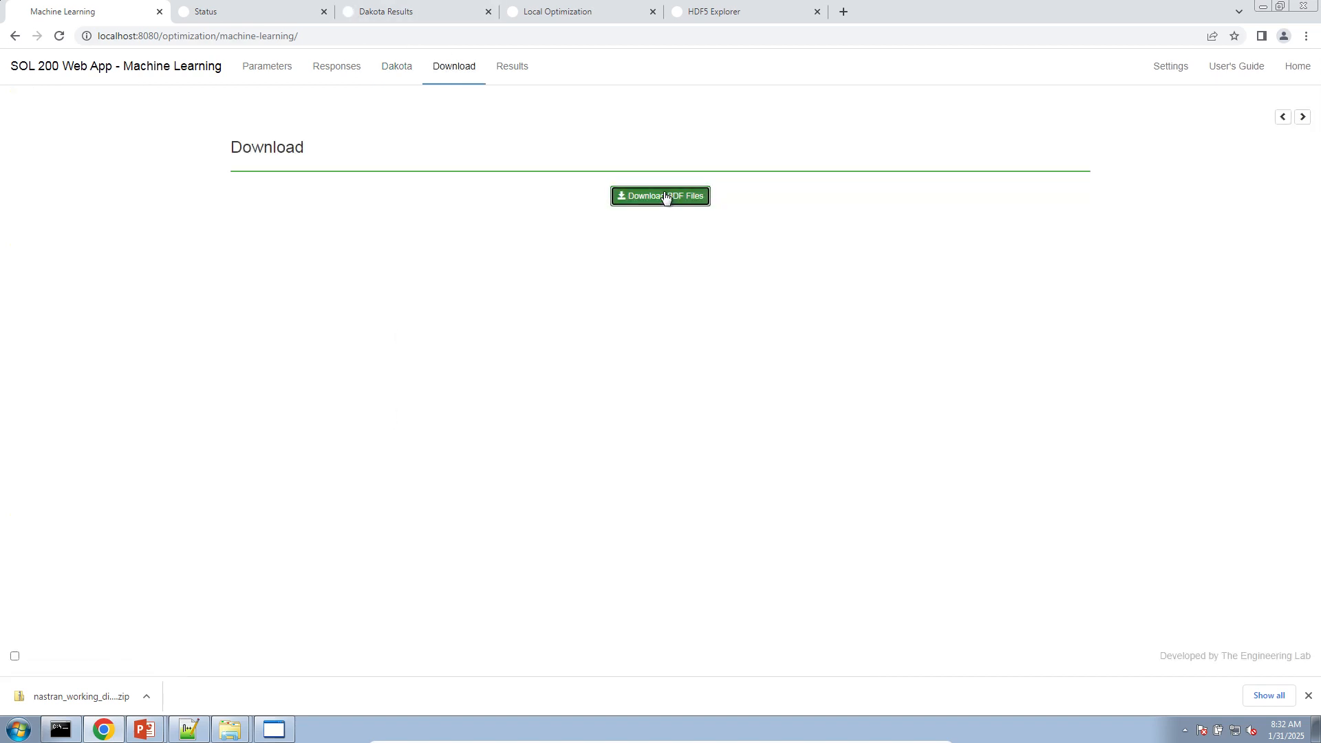
{"action": "left_click", "coordinate": [662, 197]}
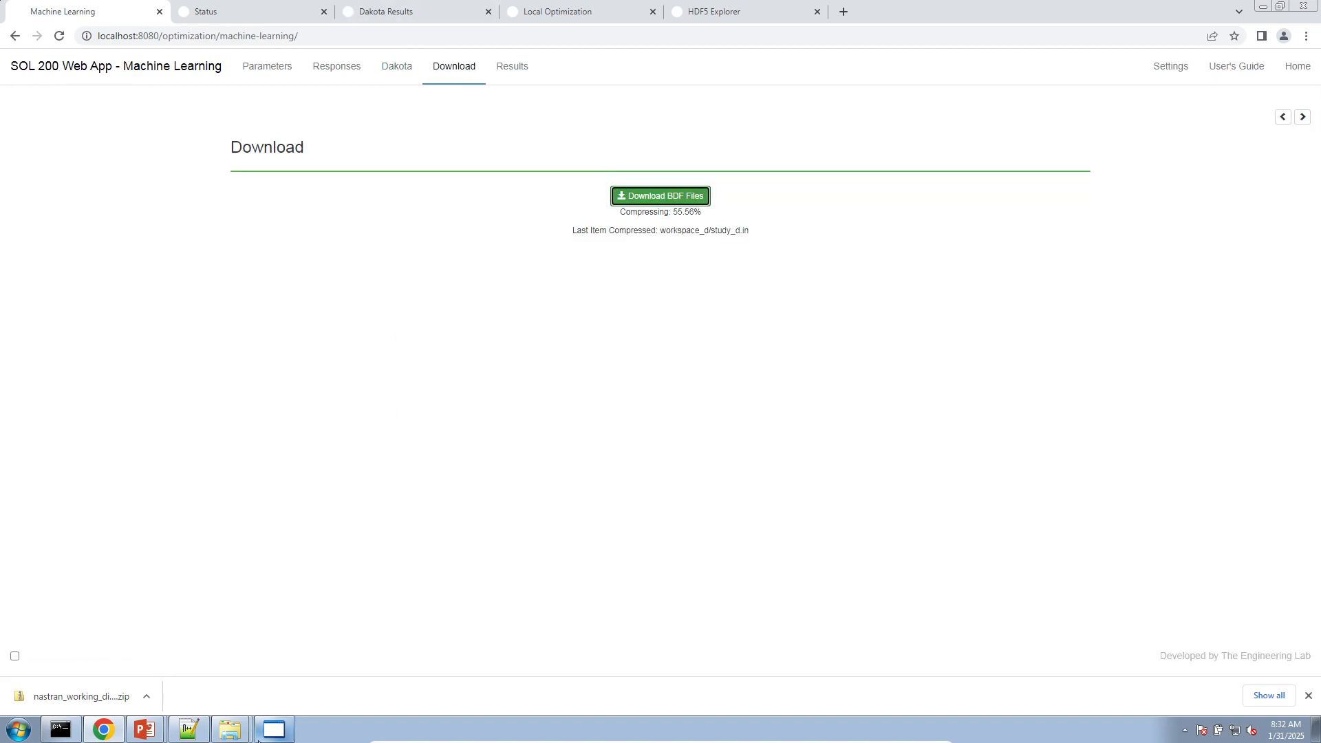
{"action": "mouse_move", "coordinate": [237, 728]}
{"action": "left_click", "coordinate": [243, 671]}
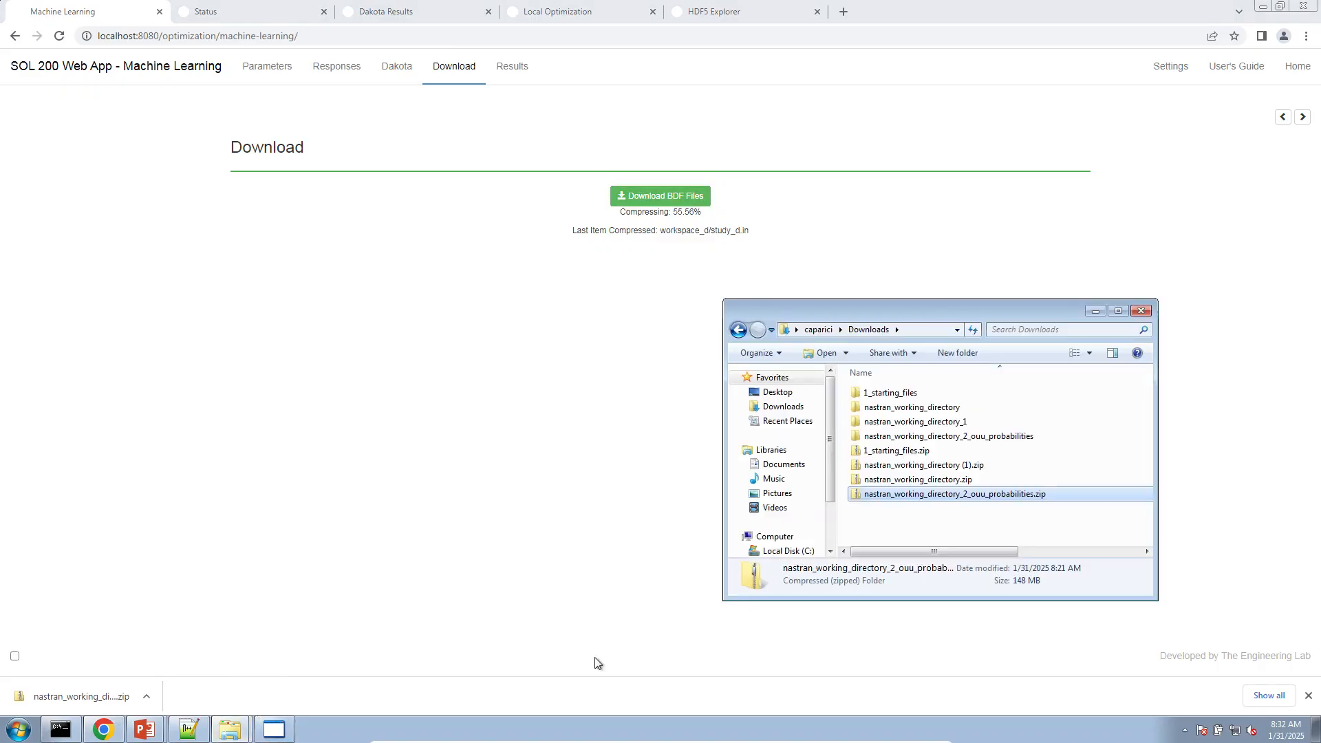
{"action": "left_click", "coordinate": [961, 538]}
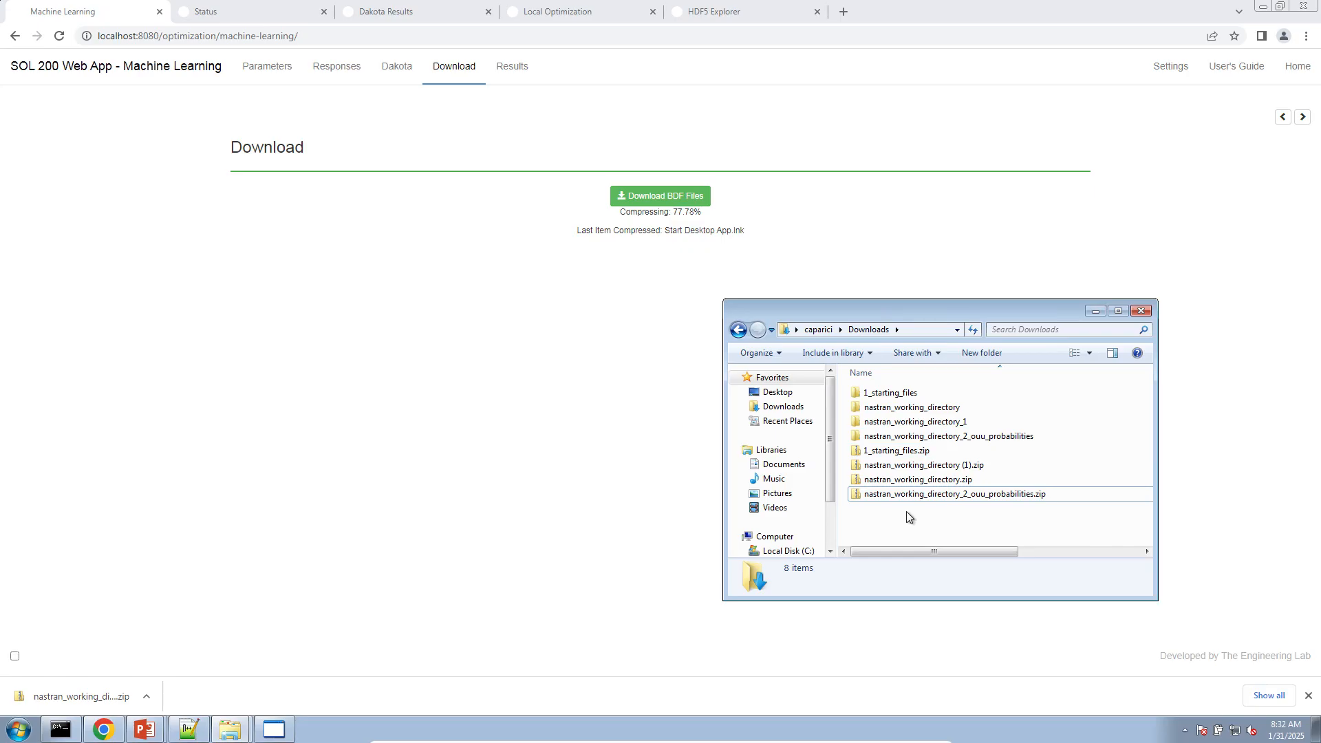
Step: Open study_d.in from workspace_d in nastran_working_directory_2_ouu_probabilities with Notepad++
{"action": "left_click", "coordinate": [230, 730]}
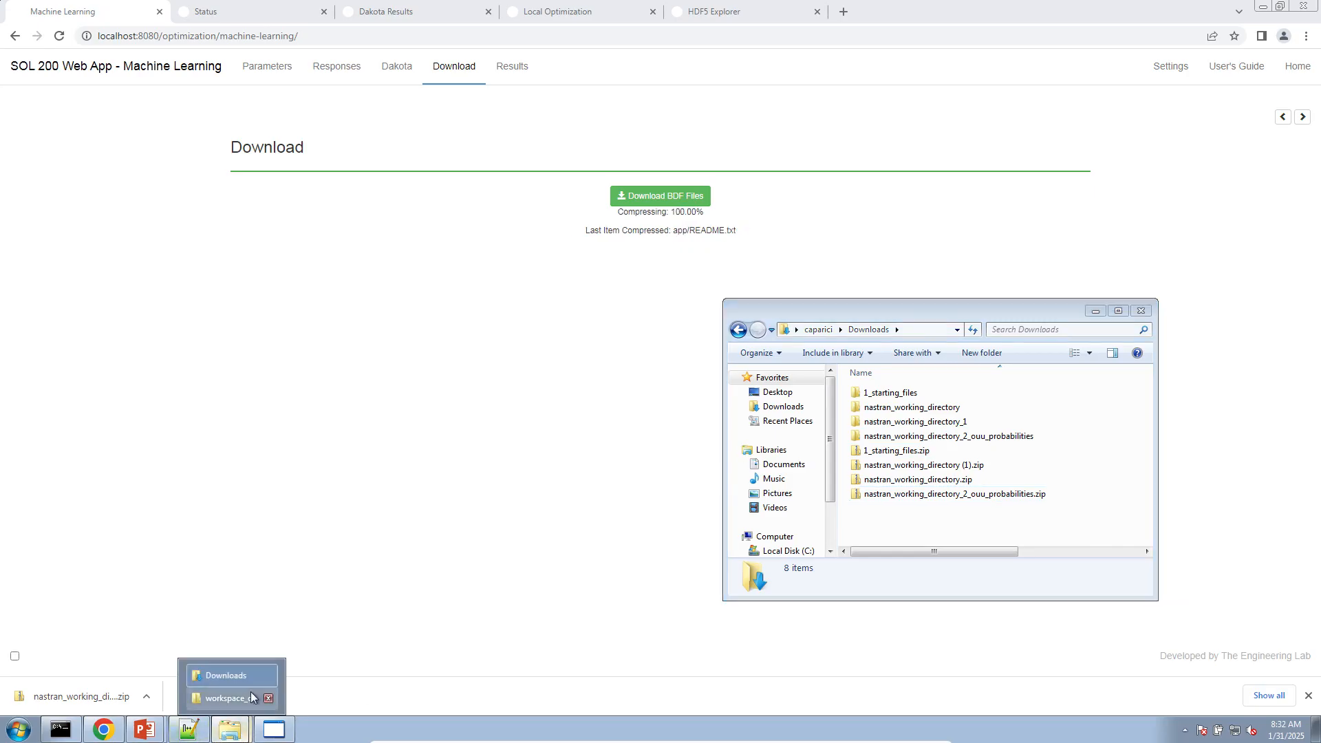
{"action": "left_click", "coordinate": [249, 697]}
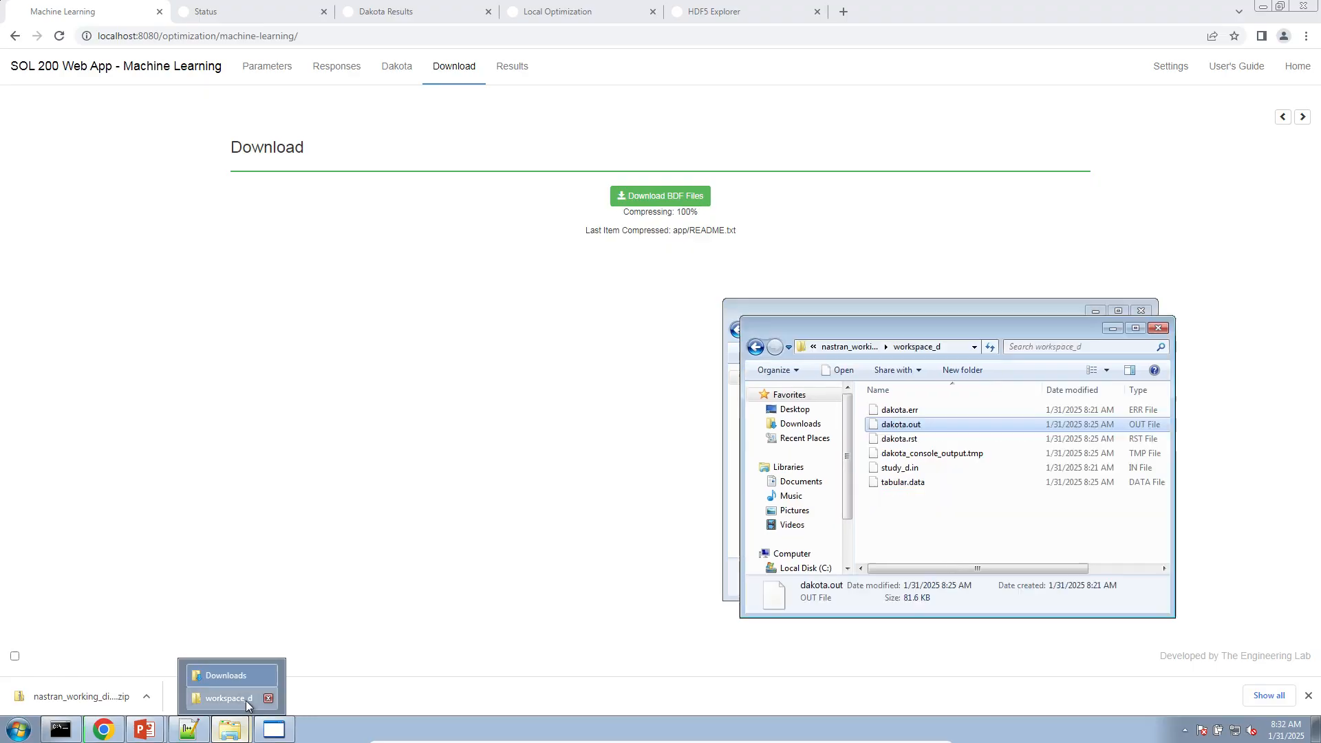
{"action": "left_click", "coordinate": [796, 427]}
{"action": "double_click", "coordinate": [919, 452]}
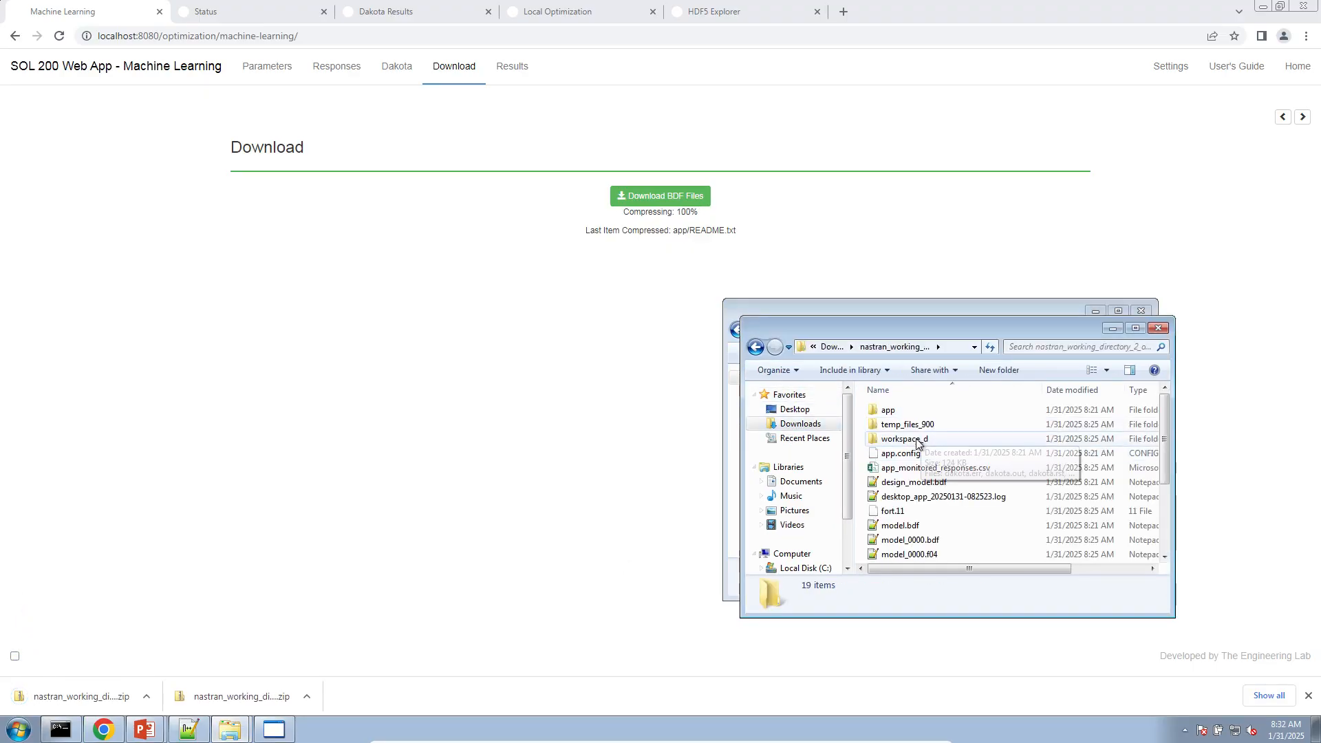
{"action": "double_click", "coordinate": [919, 441]}
{"action": "left_click", "coordinate": [902, 467]}
{"action": "right_click", "coordinate": [901, 468]}
{"action": "left_click", "coordinate": [941, 493]}
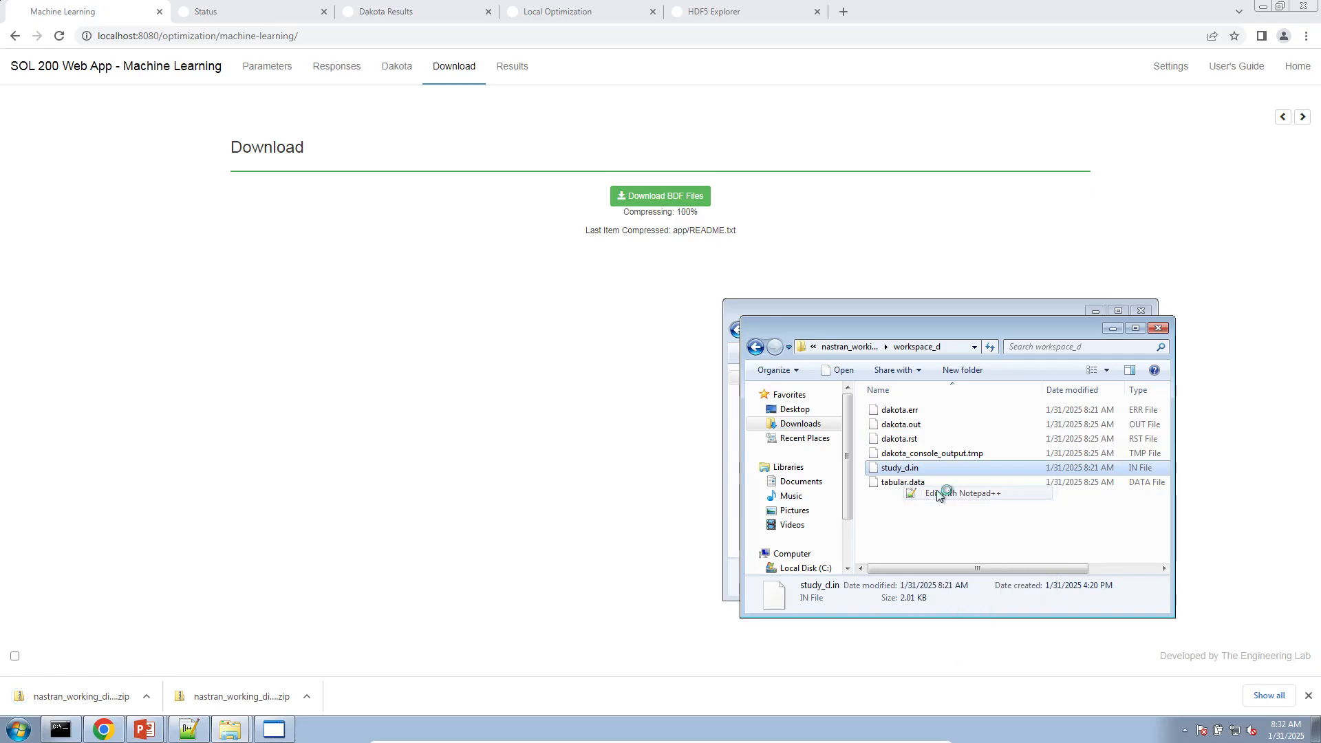
Step: Create a blank document and split the editor into two views, leaving the new 1 notes in the second view
{"action": "left_click", "coordinate": [9, 37]}
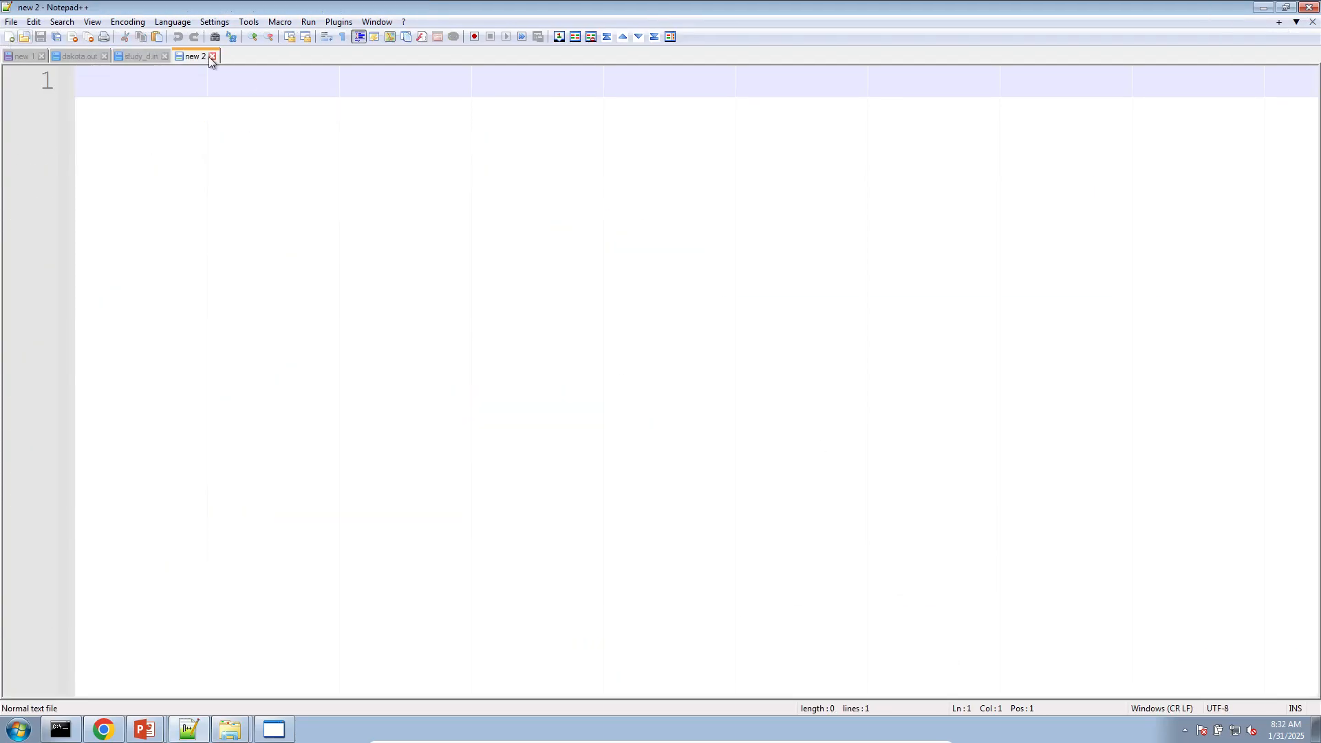
{"action": "right_click", "coordinate": [197, 55]}
{"action": "mouse_move", "coordinate": [295, 253]}
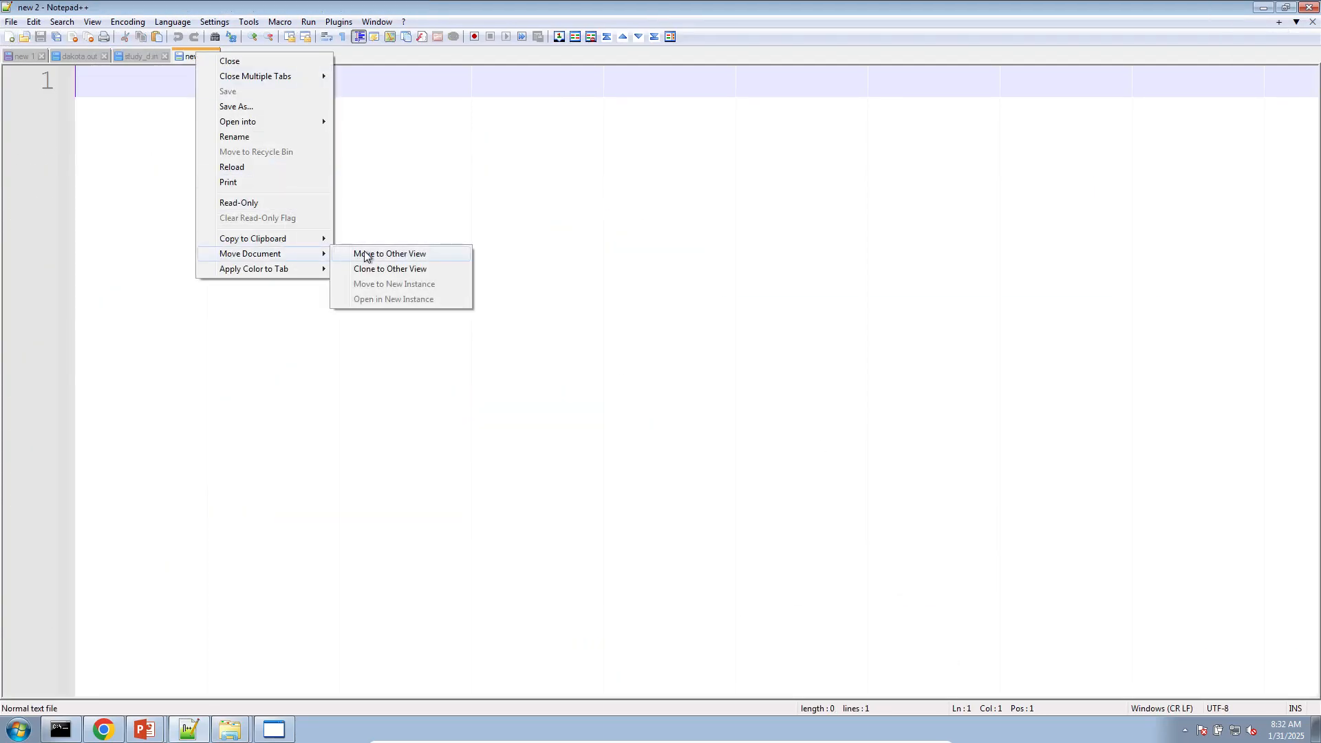
{"action": "left_click", "coordinate": [365, 255]}
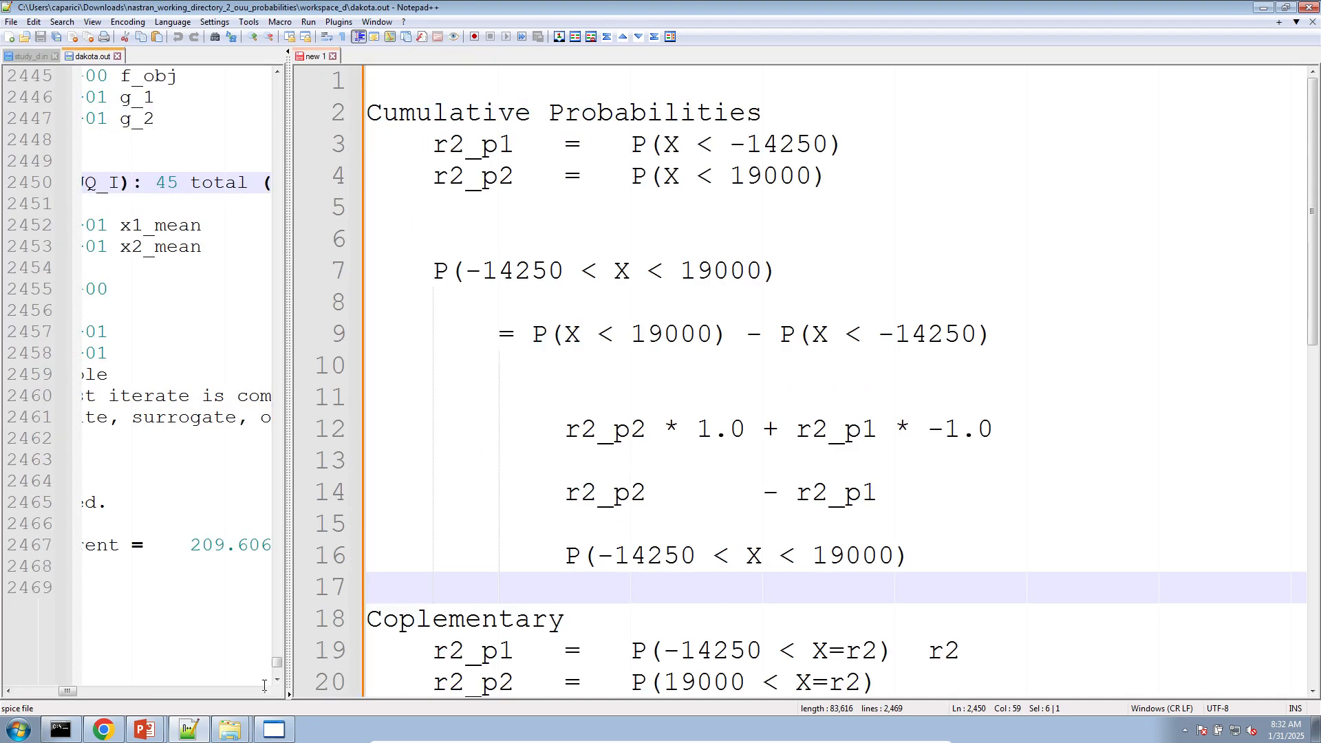
Step: Rename nastran_working_directory (2).zip in the Downloads folder as nastran_working_directory_3_ouu_reliability_indices.zip
{"action": "mouse_move", "coordinate": [227, 735]}
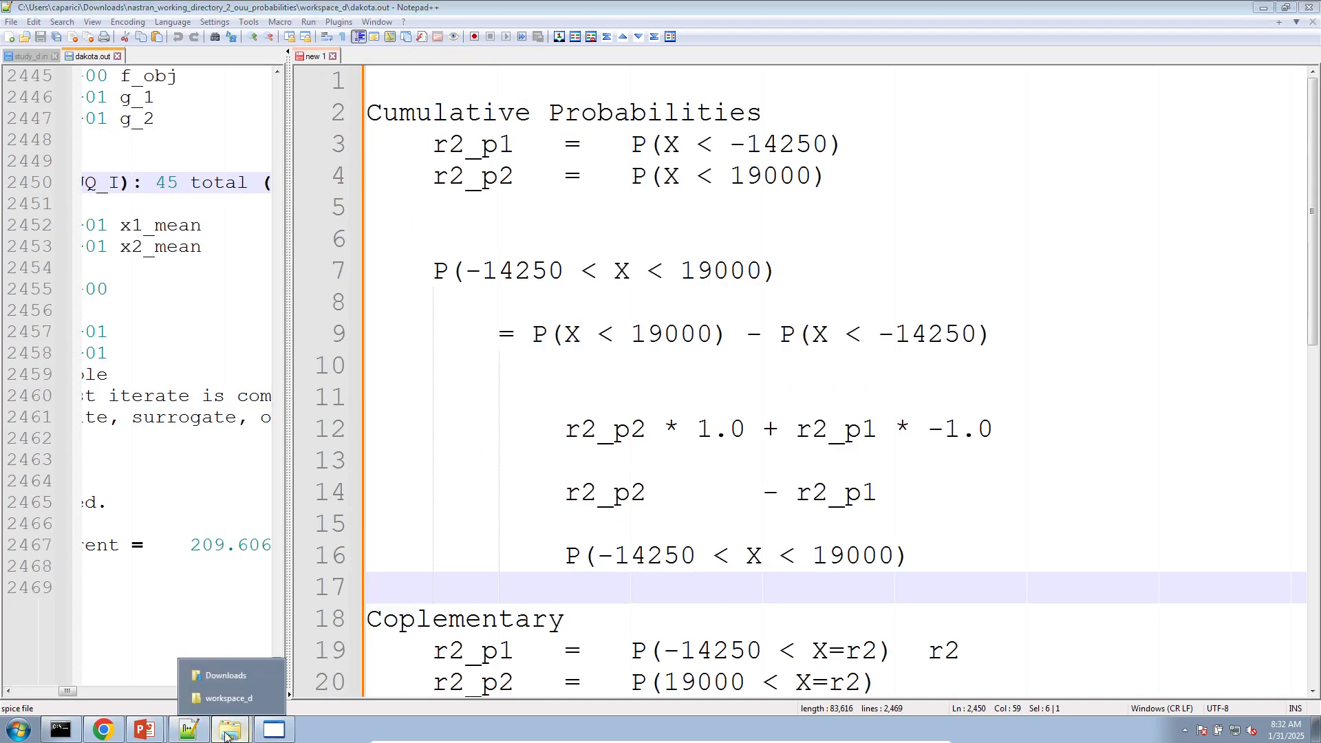
{"action": "left_click", "coordinate": [231, 677]}
{"action": "left_click", "coordinate": [955, 509]}
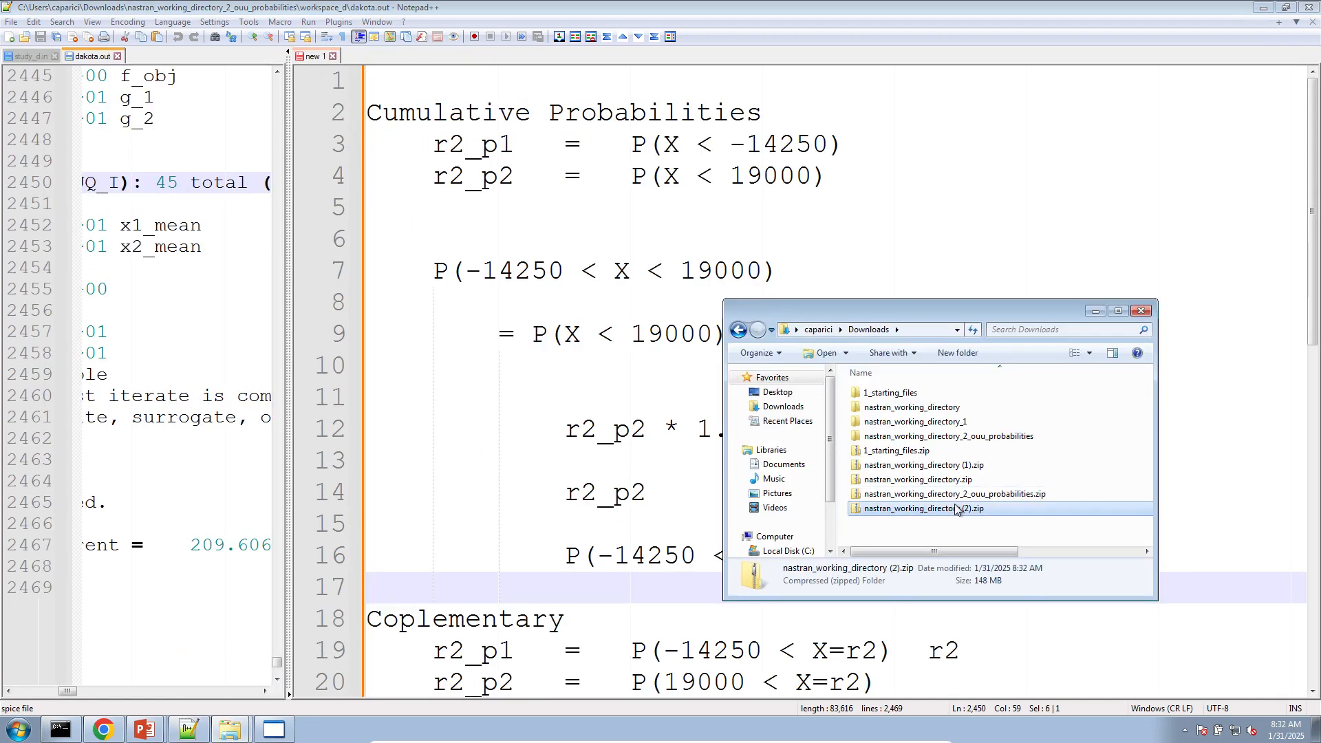
{"action": "left_click", "coordinate": [955, 508]}
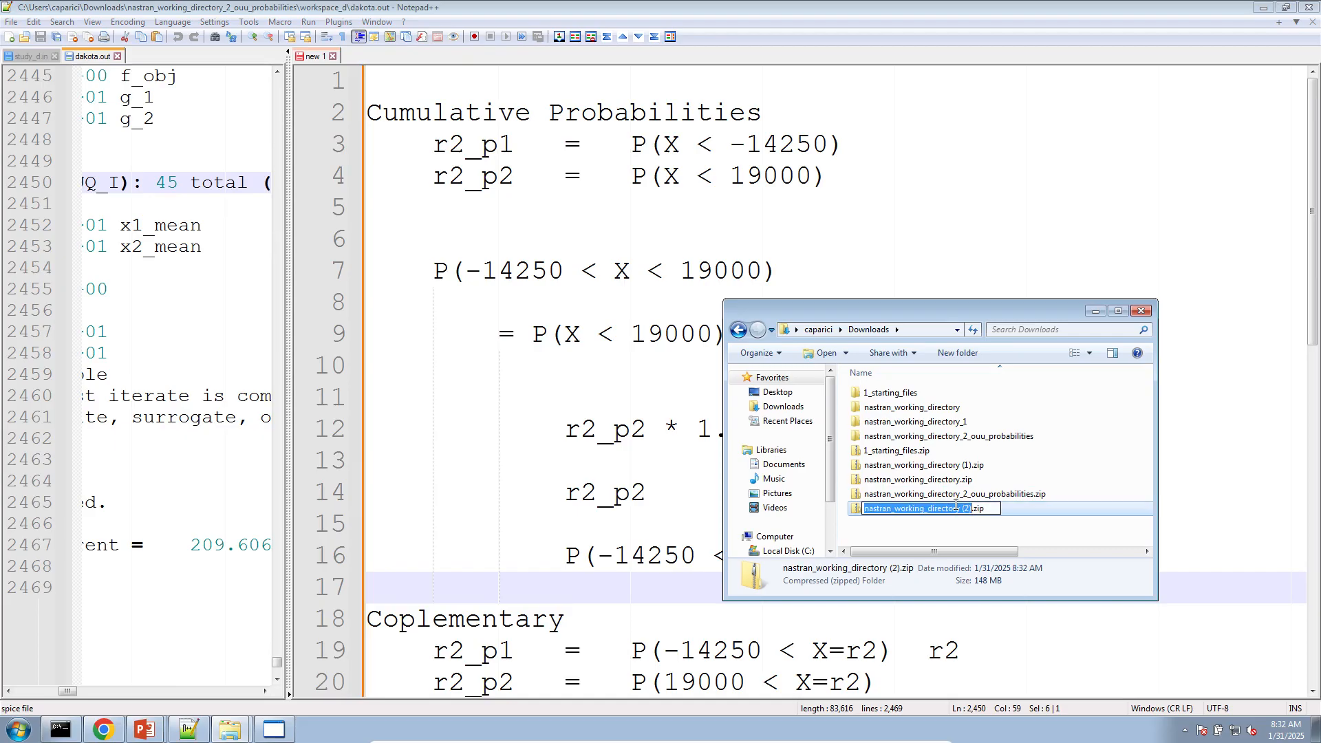
{"action": "key", "text": "Right"}
{"action": "key", "text": "BackSpace"}
{"action": "key", "text": "BackSpace"}
{"action": "key", "text": "BackSpace"}
{"action": "key", "text": "BackSpace"}
{"action": "type", "text": "_1"}
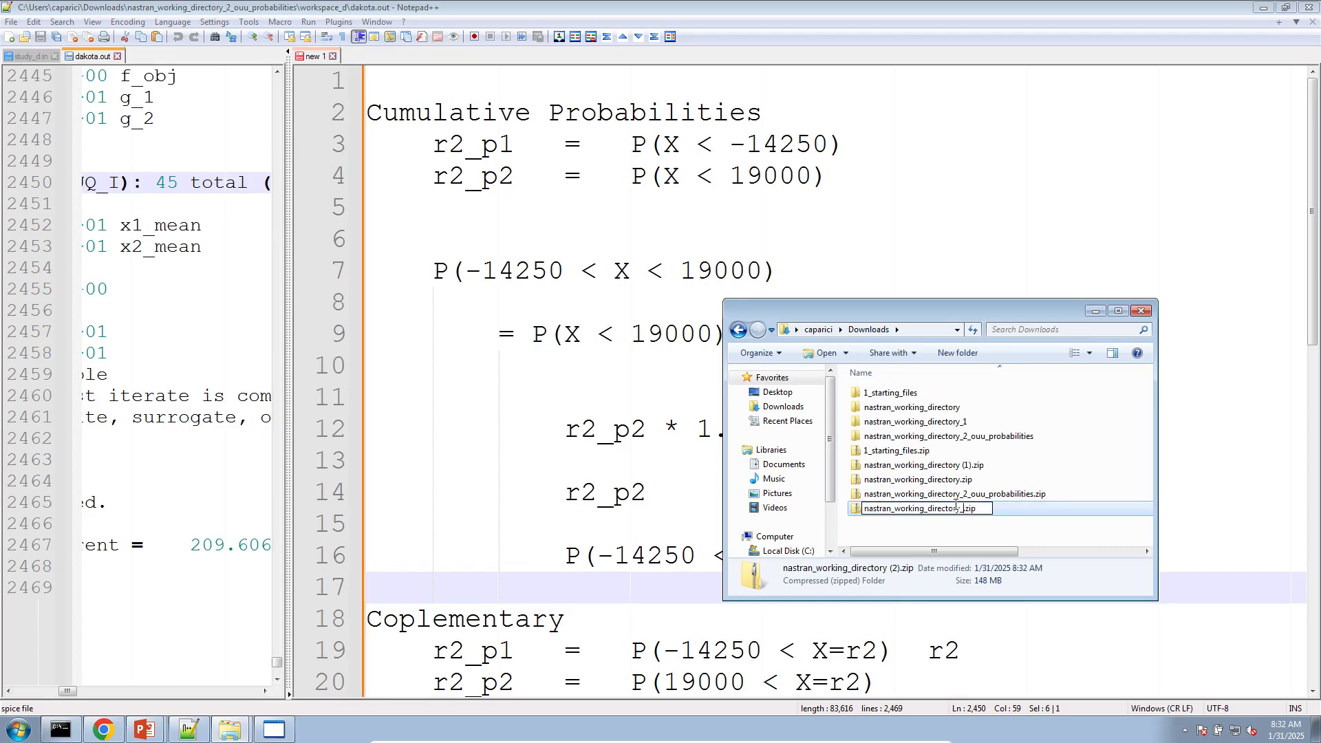
{"action": "type", "text": "3_ouu_reli8ab"}
{"action": "key", "text": "BackSpace"}
{"action": "key", "text": "BackSpace"}
{"action": "key", "text": "BackSpace"}
{"action": "type", "text": "ability_"}
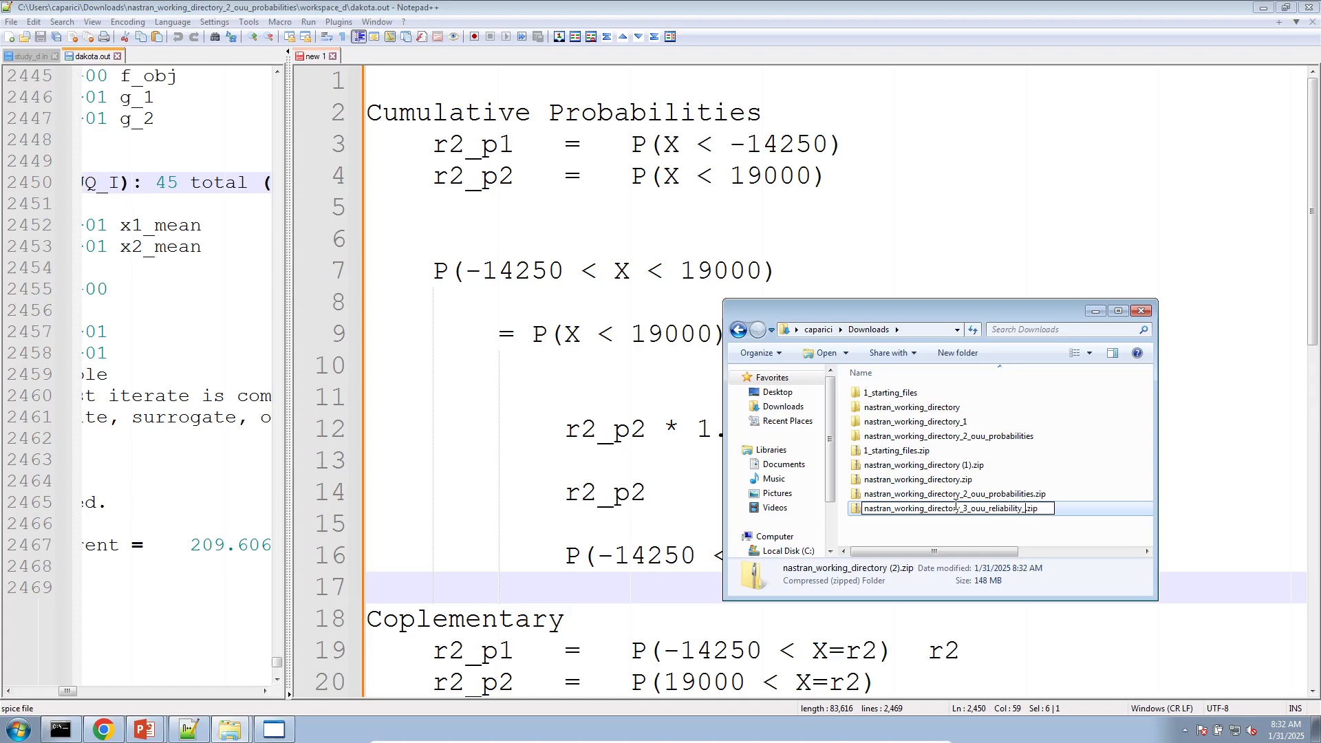
{"action": "type", "text": "indicees"}
{"action": "key", "text": "Return"}
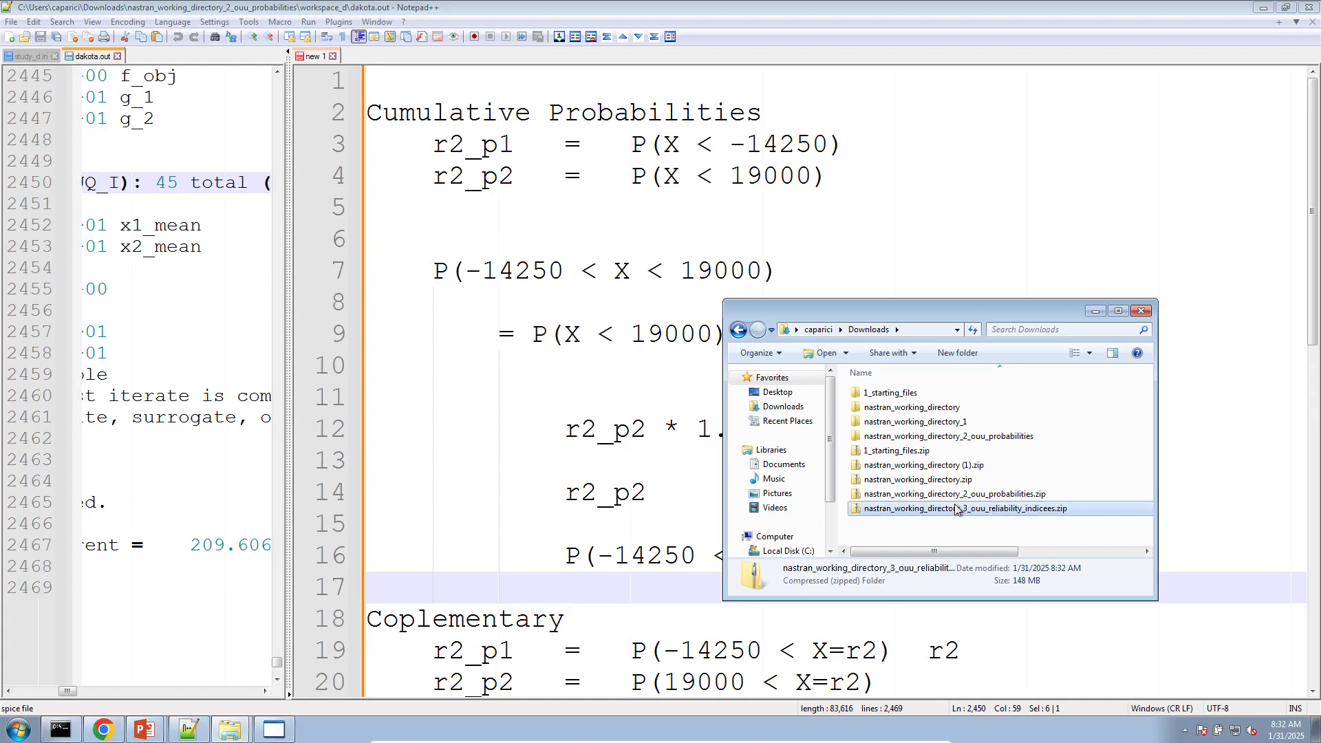
{"action": "left_click", "coordinate": [957, 509]}
{"action": "key", "text": "BackSpace"}
{"action": "key", "text": "Return"}
Step: Extract the nastran_working_directory_3_ouu_reliability_indices archive and launch Start Desktop App from the extracted folder
{"action": "right_click", "coordinate": [956, 509]}
{"action": "left_click", "coordinate": [1004, 299]}
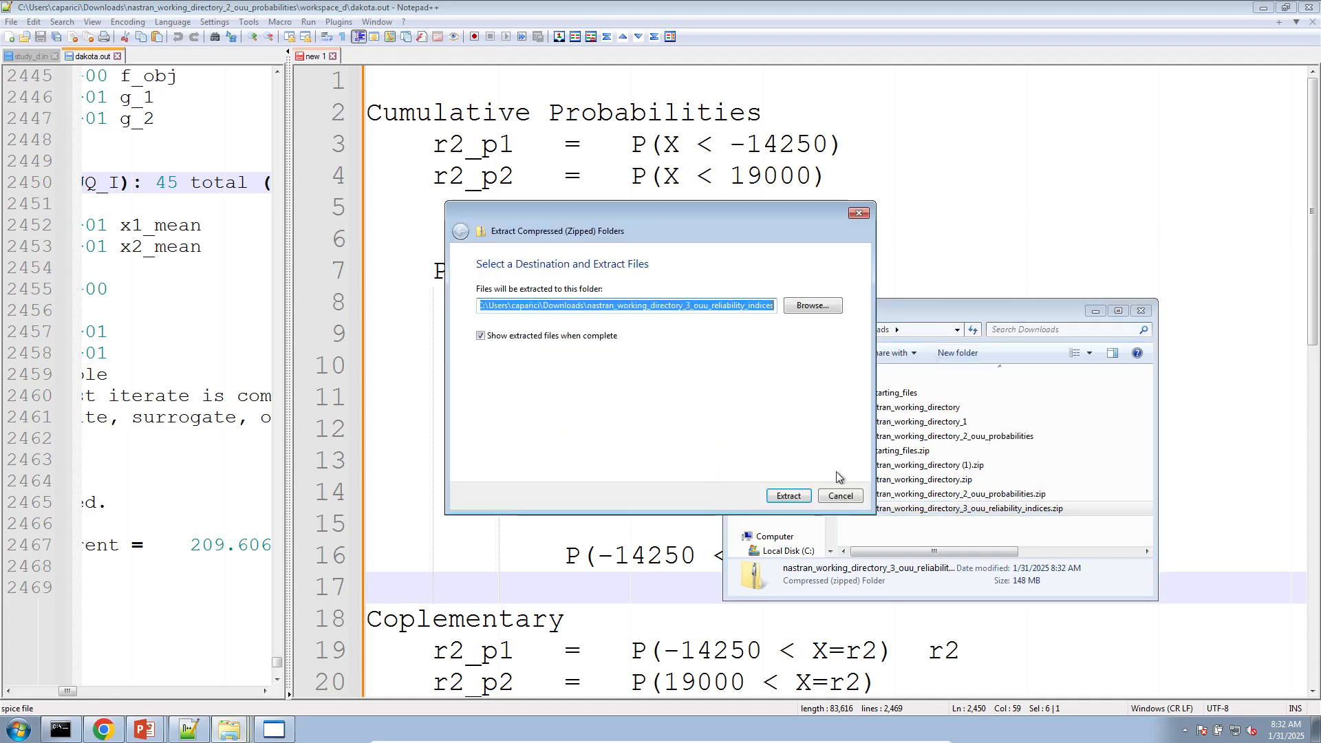
{"action": "left_click", "coordinate": [788, 495]}
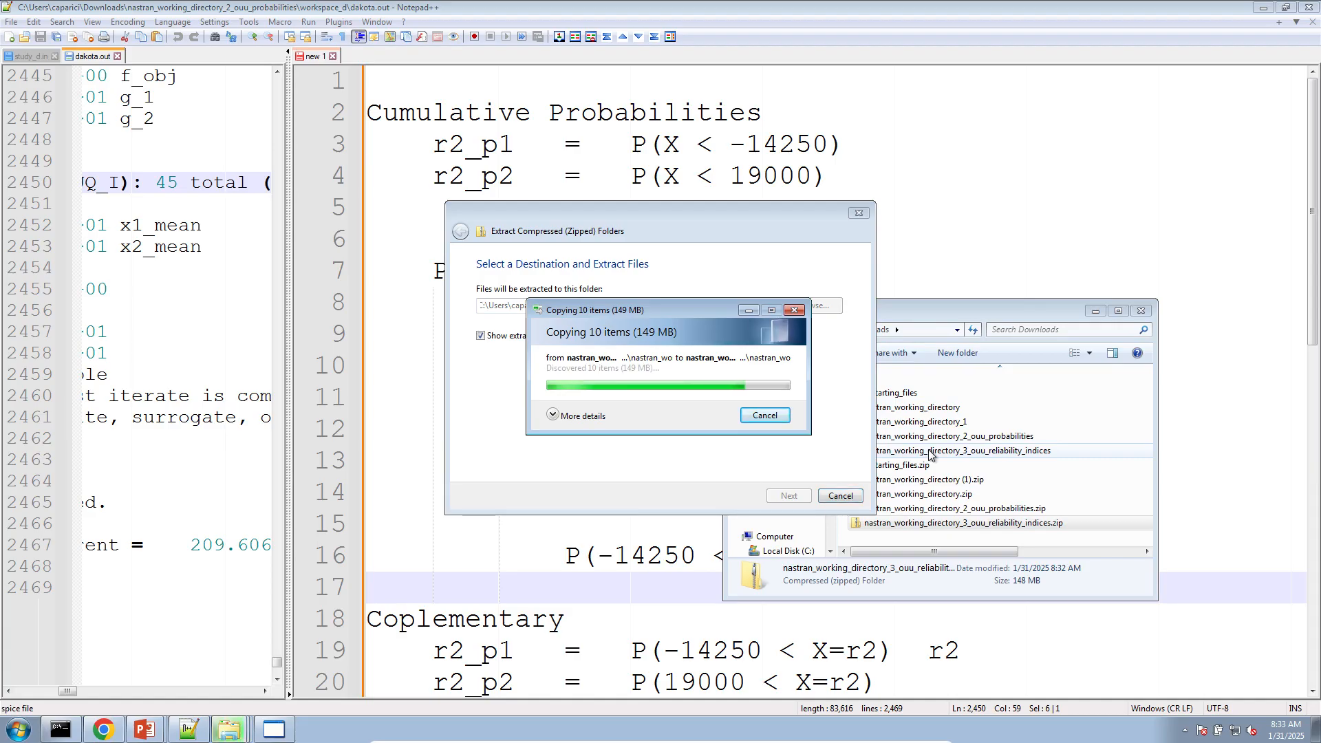
{"action": "double_click", "coordinate": [936, 500]}
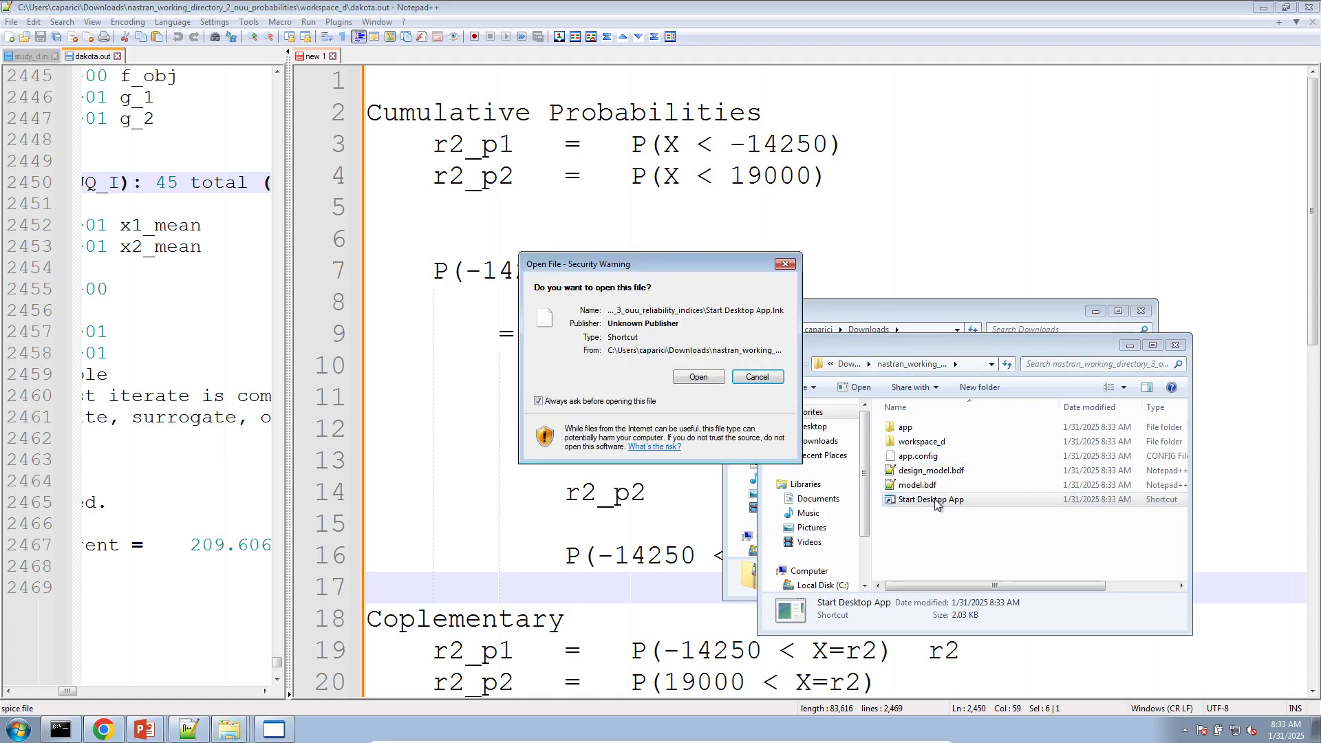
{"action": "left_click", "coordinate": [688, 380]}
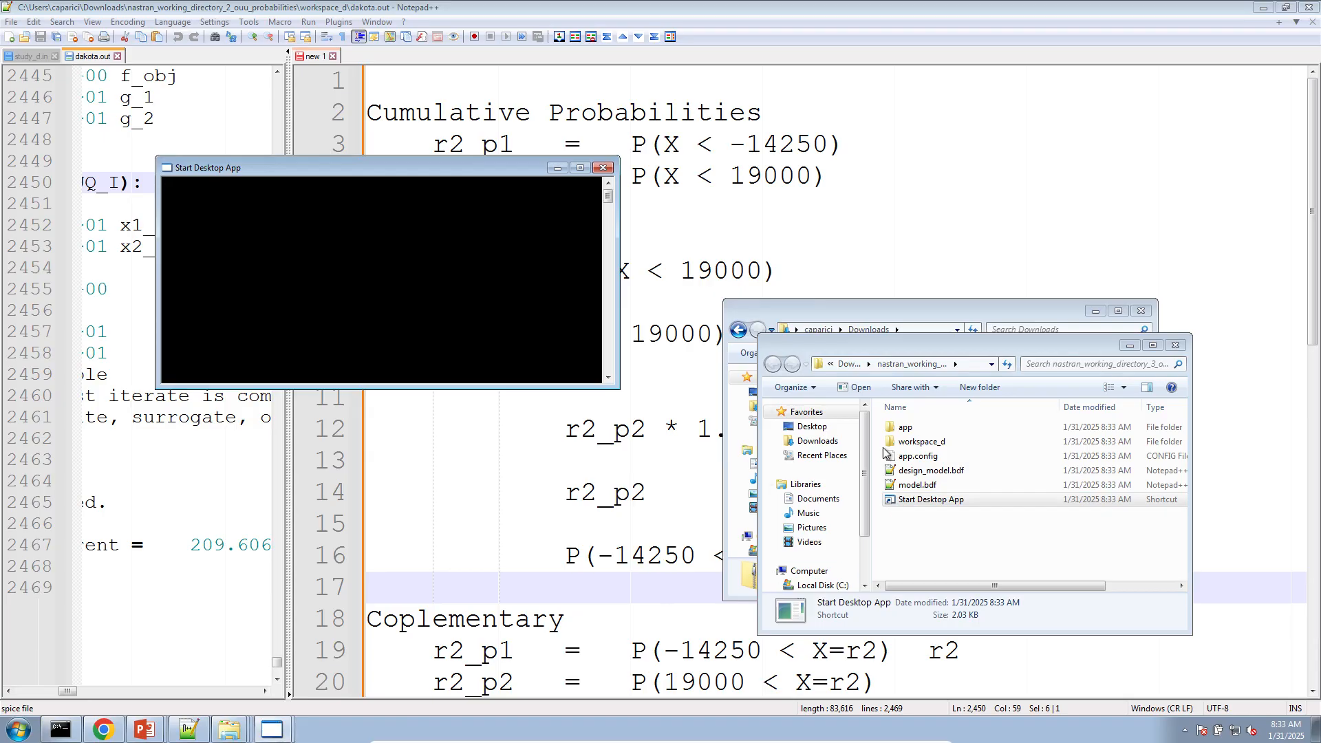
Step: Open study_d.in from the extracted workspace_d in the second Notepad++ view and resize the two views to about equal widths
{"action": "double_click", "coordinate": [922, 442]}
{"action": "left_click", "coordinate": [915, 427]}
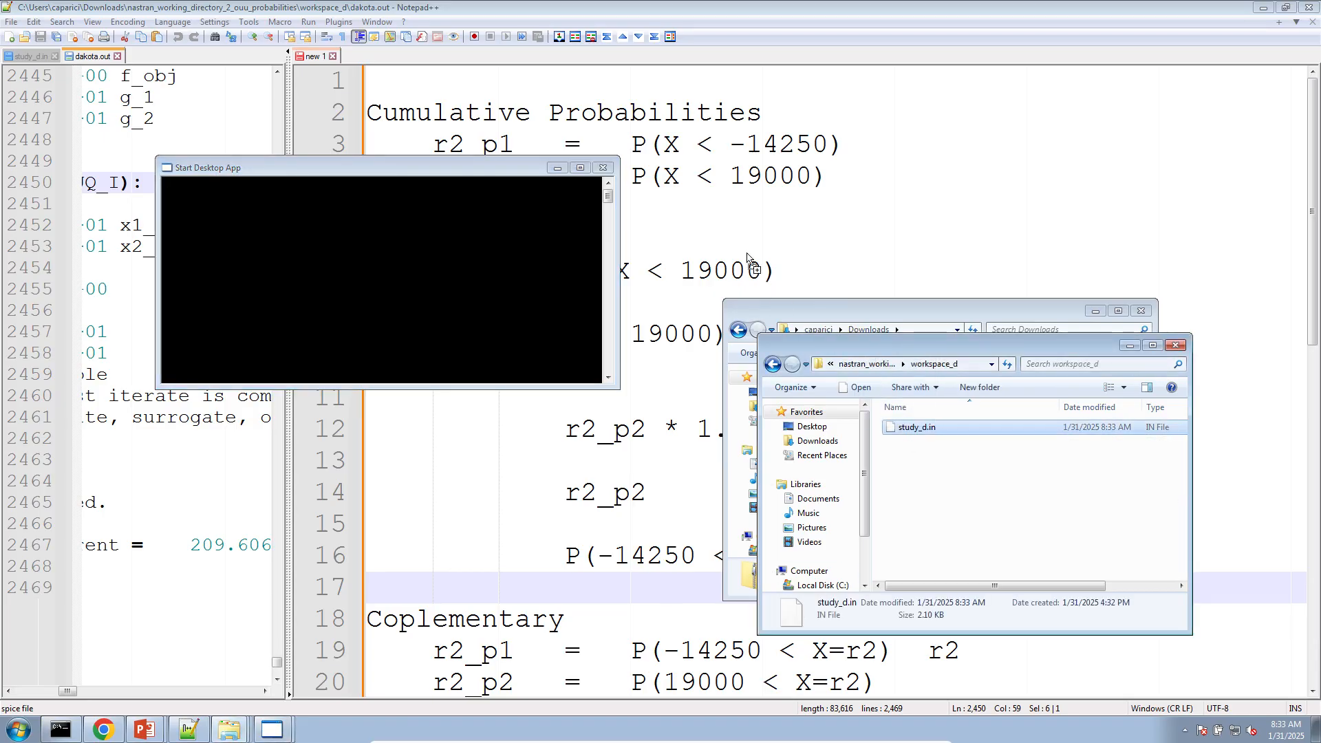
{"action": "left_click_drag", "start_coordinate": [748, 259], "coordinate": [748, 261]}
{"action": "left_click_drag", "start_coordinate": [291, 224], "coordinate": [628, 234]}
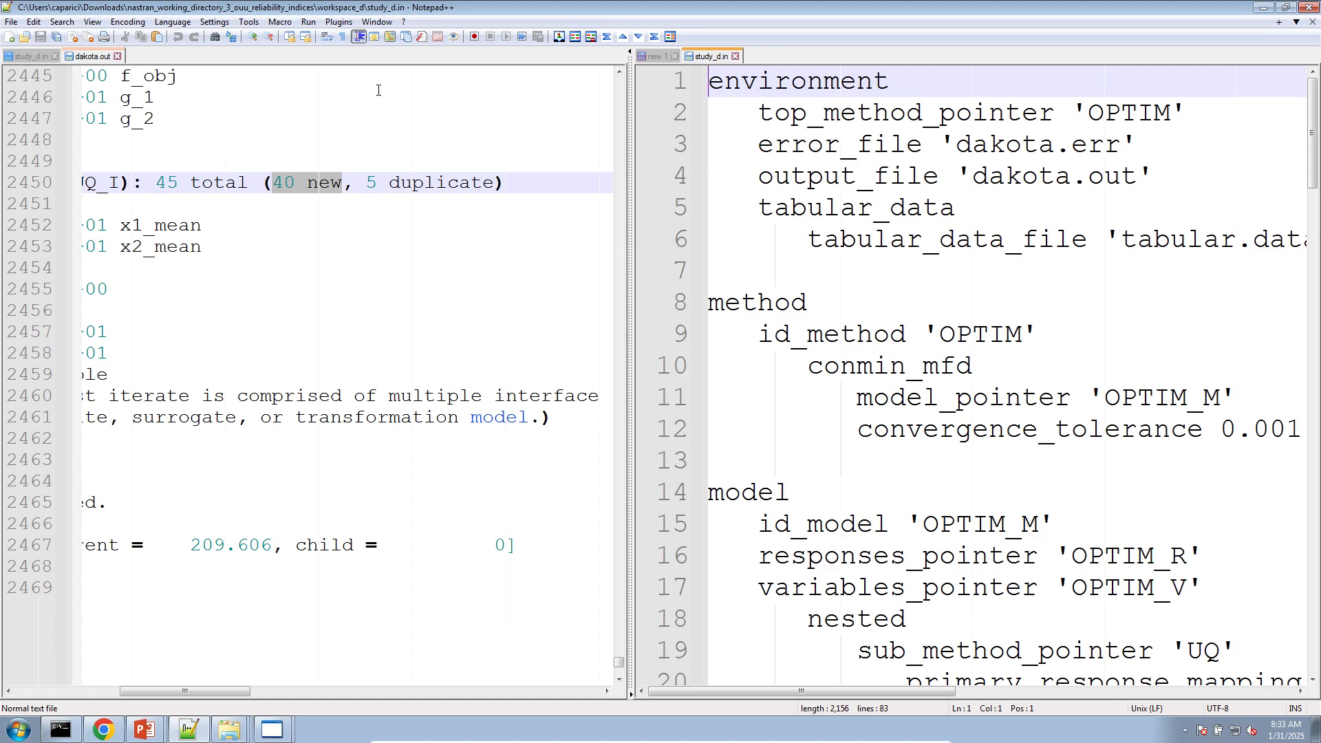
Step: Compare the distribution setting of the UQ method in the probabilities study_d.in with that in the reliability indices study_d.in
{"action": "left_click", "coordinate": [28, 56]}
{"action": "left_click", "coordinate": [279, 246]}
{"action": "scroll", "coordinate": [347, 441], "scroll_direction": "down", "scroll_amount": 5}
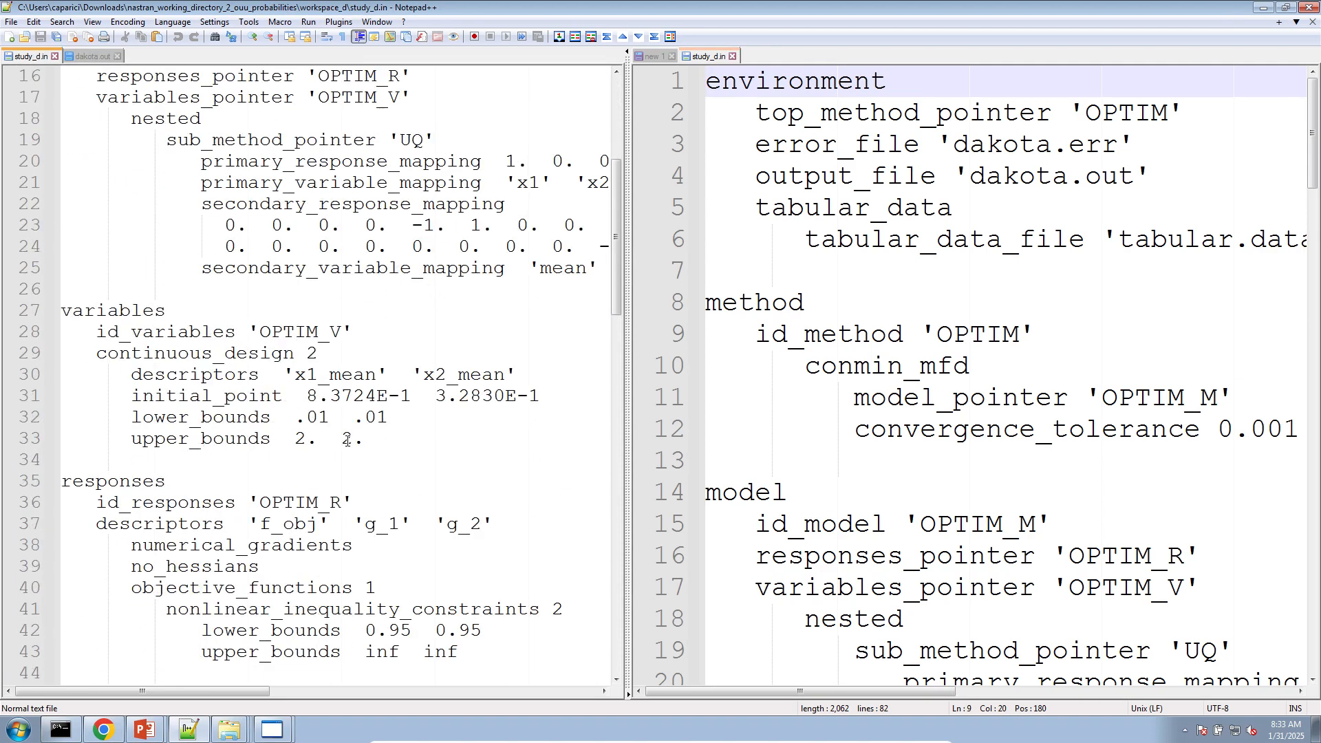
{"action": "scroll", "coordinate": [192, 480], "scroll_direction": "down", "scroll_amount": 5}
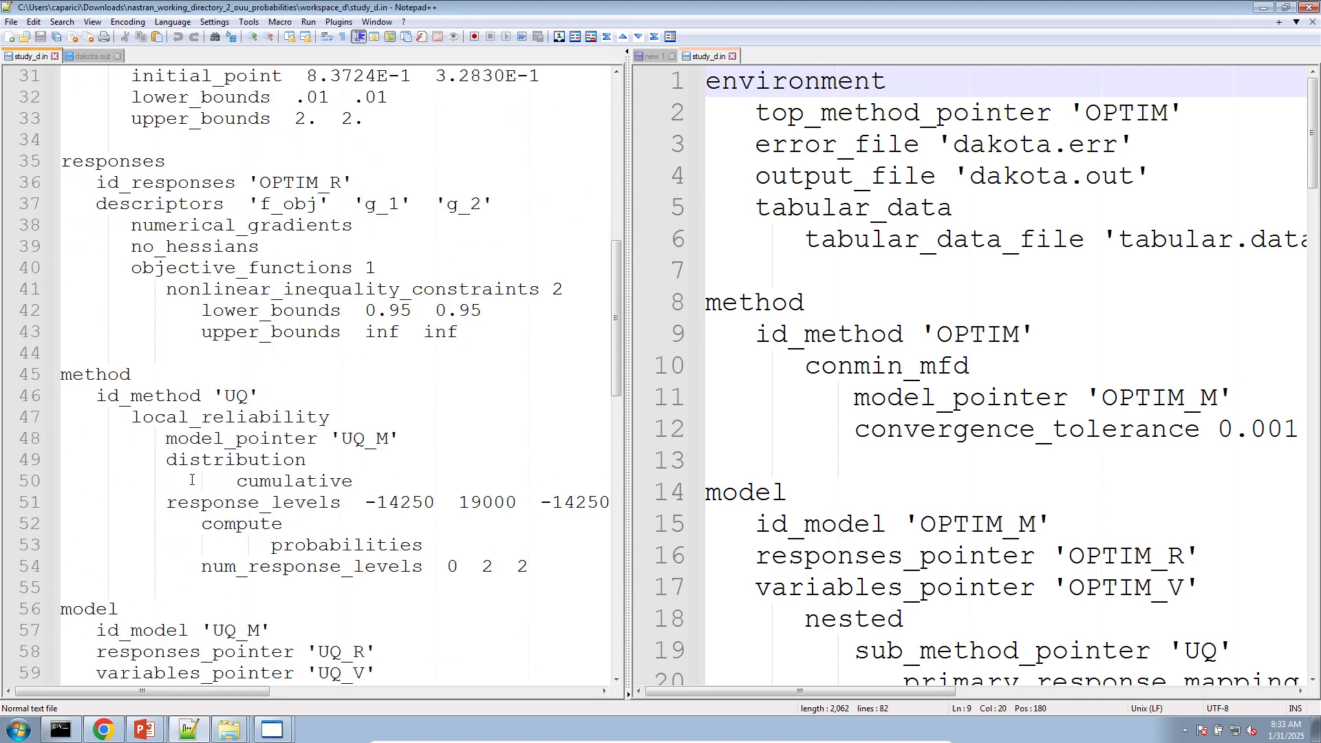
{"action": "double_click", "coordinate": [233, 460]}
{"action": "left_click", "coordinate": [803, 460]}
{"action": "scroll", "coordinate": [804, 465], "scroll_direction": "down", "scroll_amount": 6}
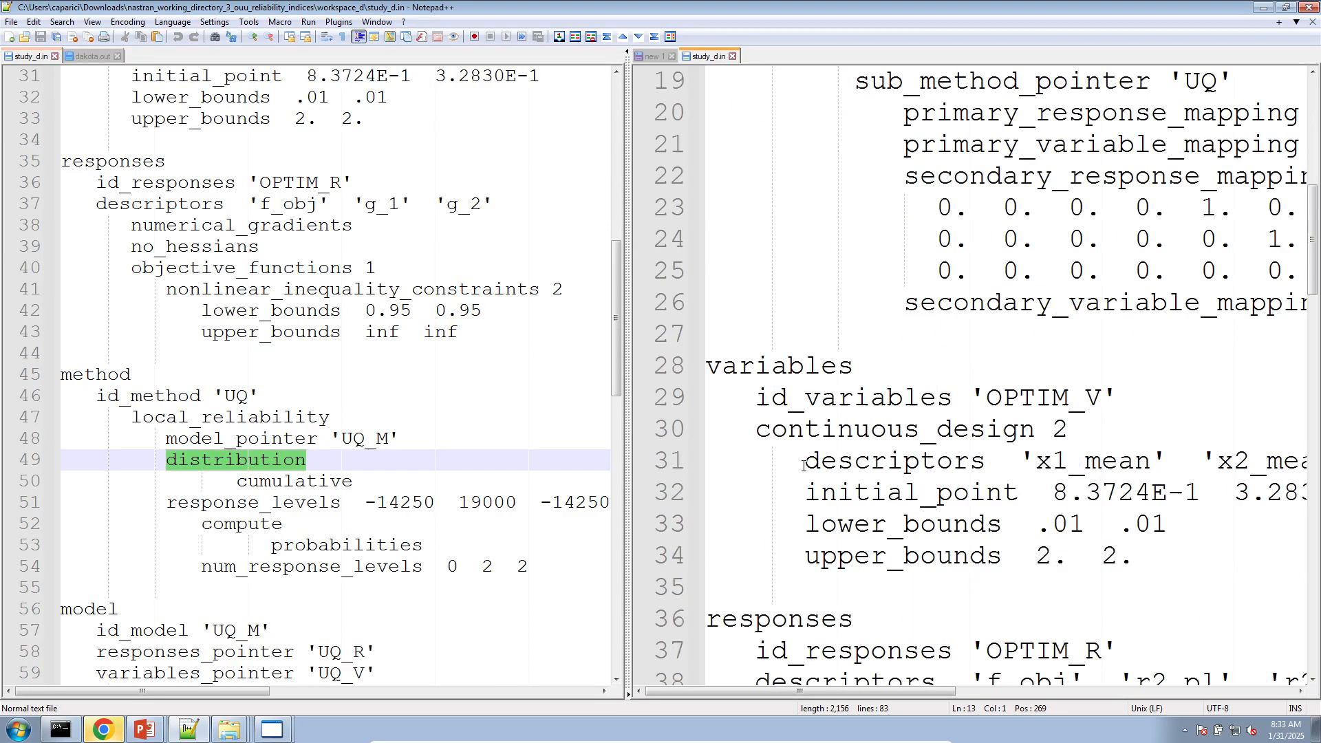
{"action": "scroll", "coordinate": [804, 466], "scroll_direction": "down", "scroll_amount": 8}
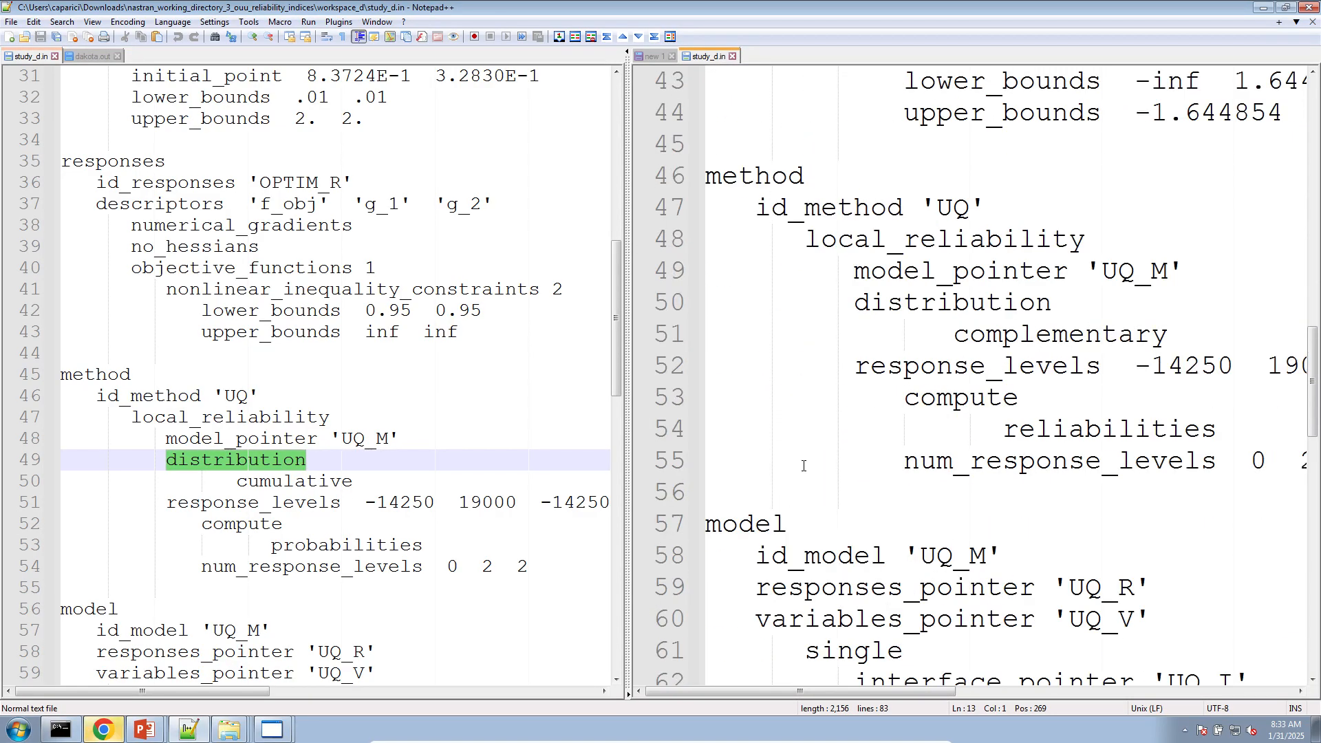
{"action": "left_click", "coordinate": [959, 305]}
{"action": "scroll", "coordinate": [940, 371], "scroll_direction": "up", "scroll_amount": 2}
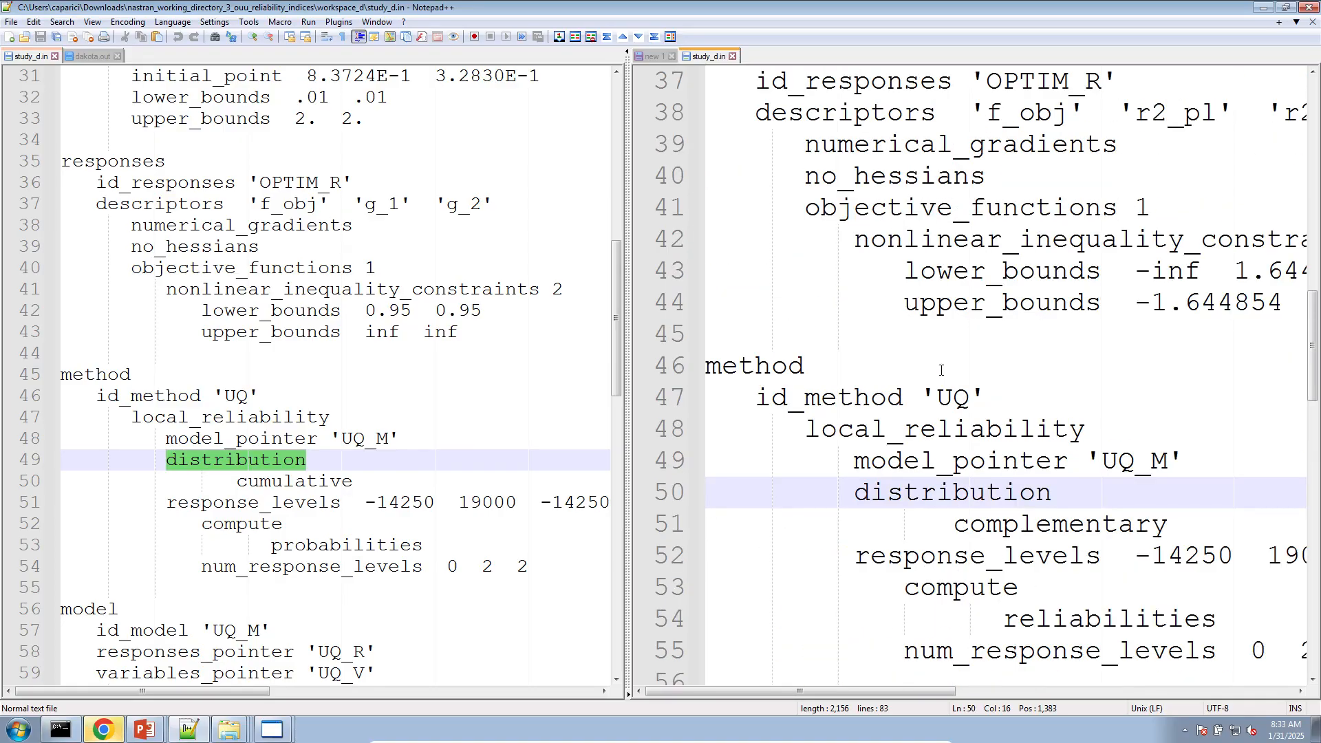
{"action": "scroll", "coordinate": [941, 370], "scroll_direction": "down", "scroll_amount": 1}
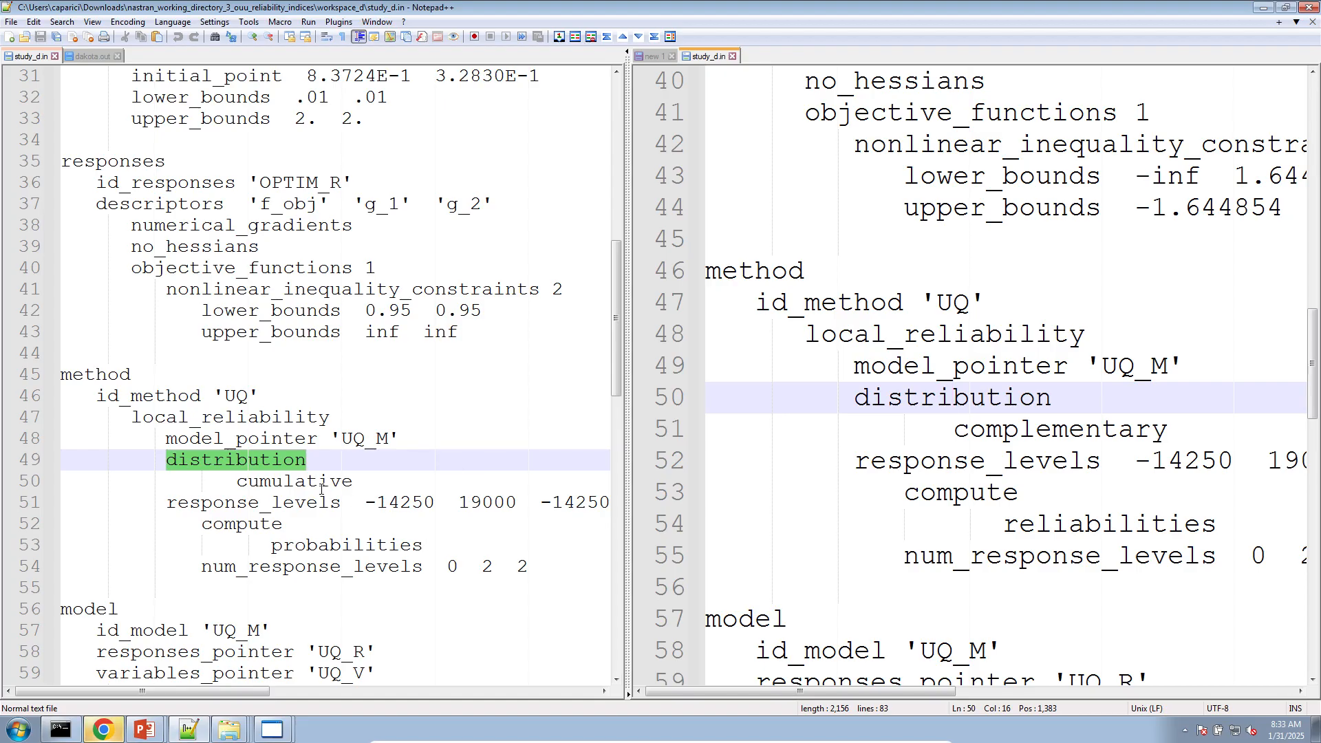
{"action": "left_click_drag", "start_coordinate": [353, 482], "coordinate": [63, 463]}
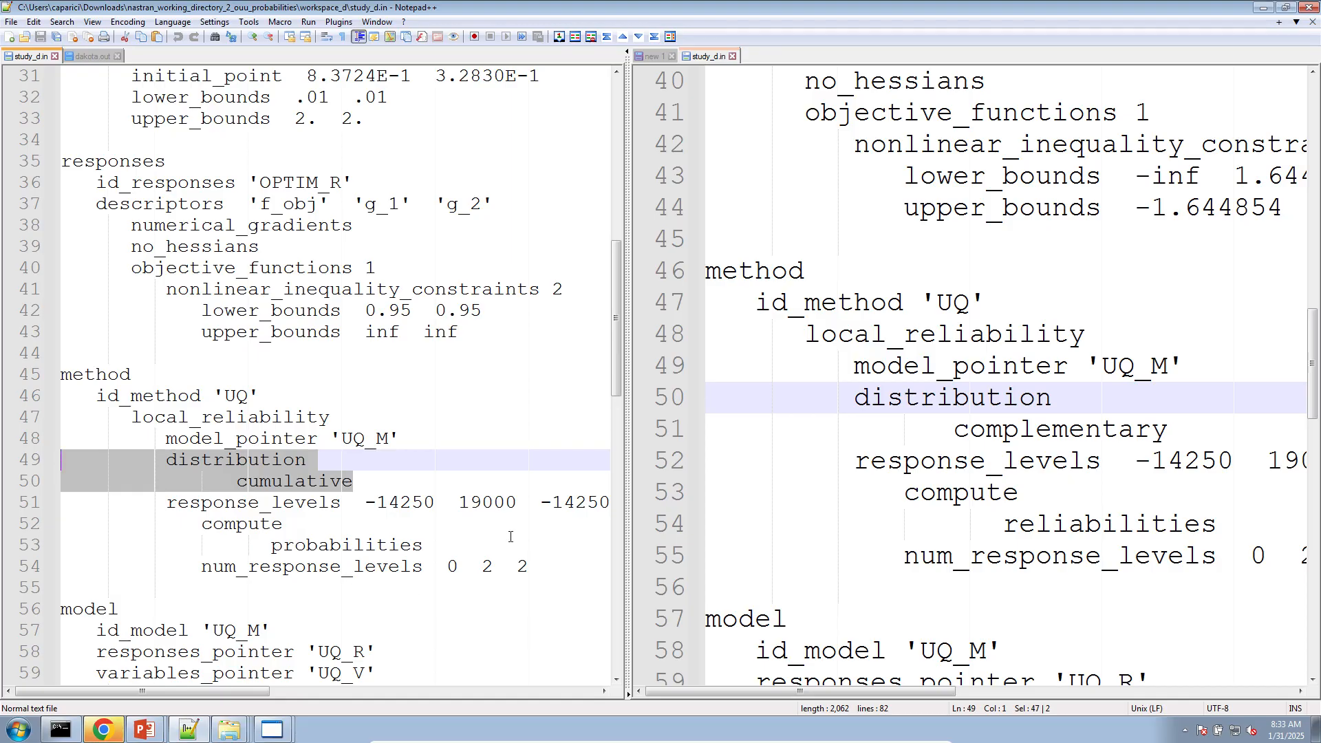
{"action": "double_click", "coordinate": [293, 482]}
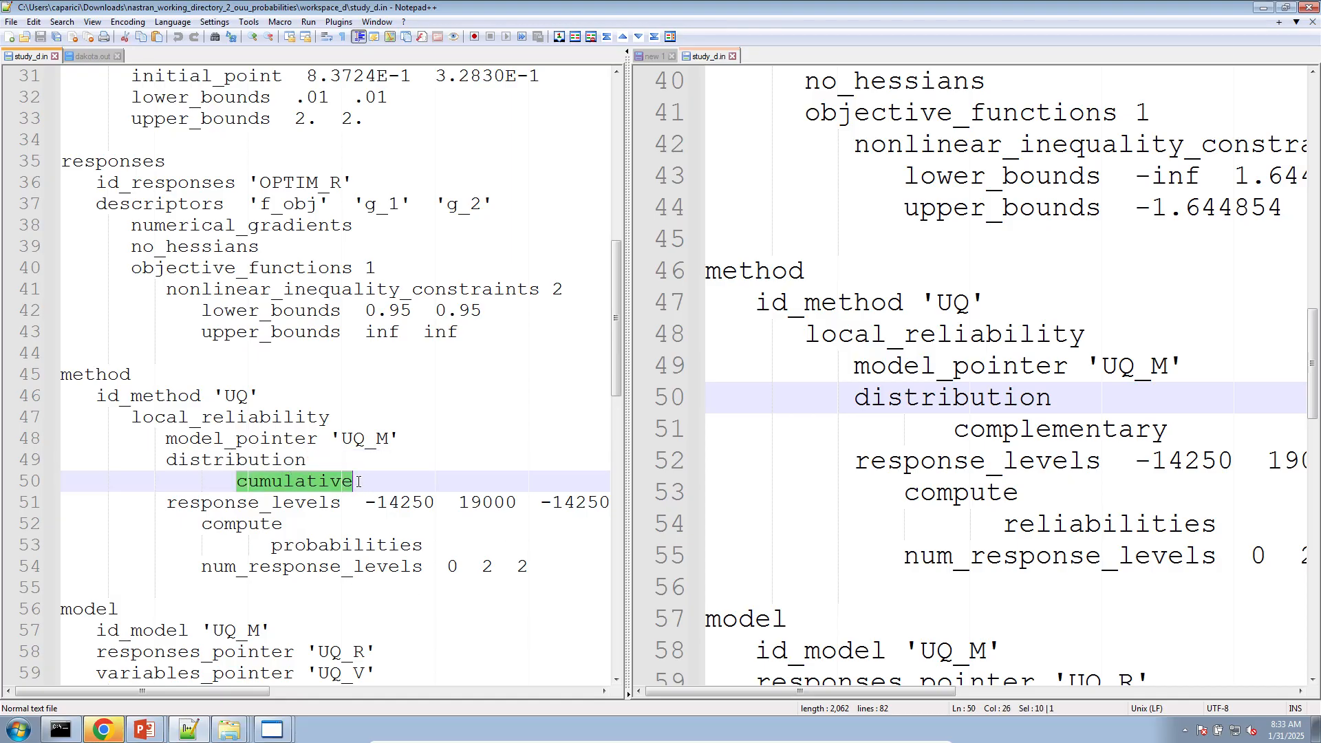
{"action": "left_click", "coordinate": [918, 411]}
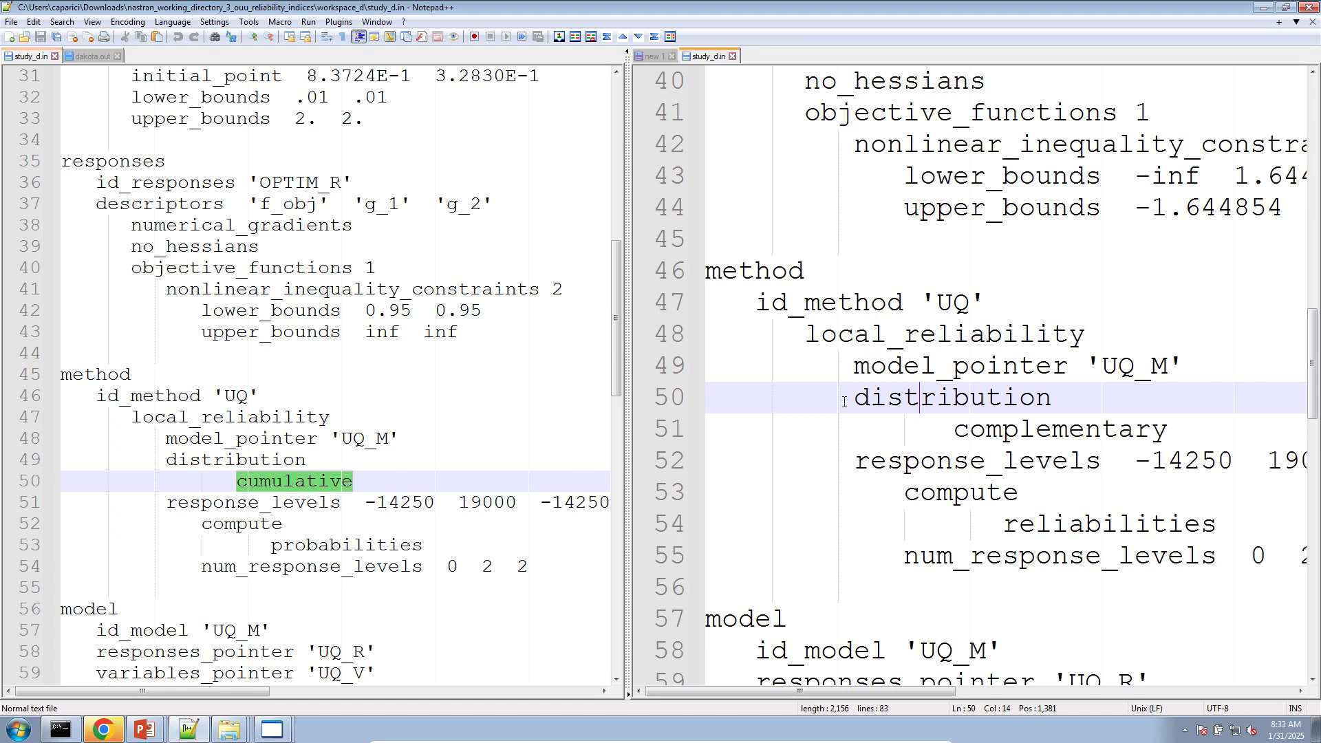
{"action": "left_click_drag", "start_coordinate": [843, 402], "coordinate": [1204, 417]}
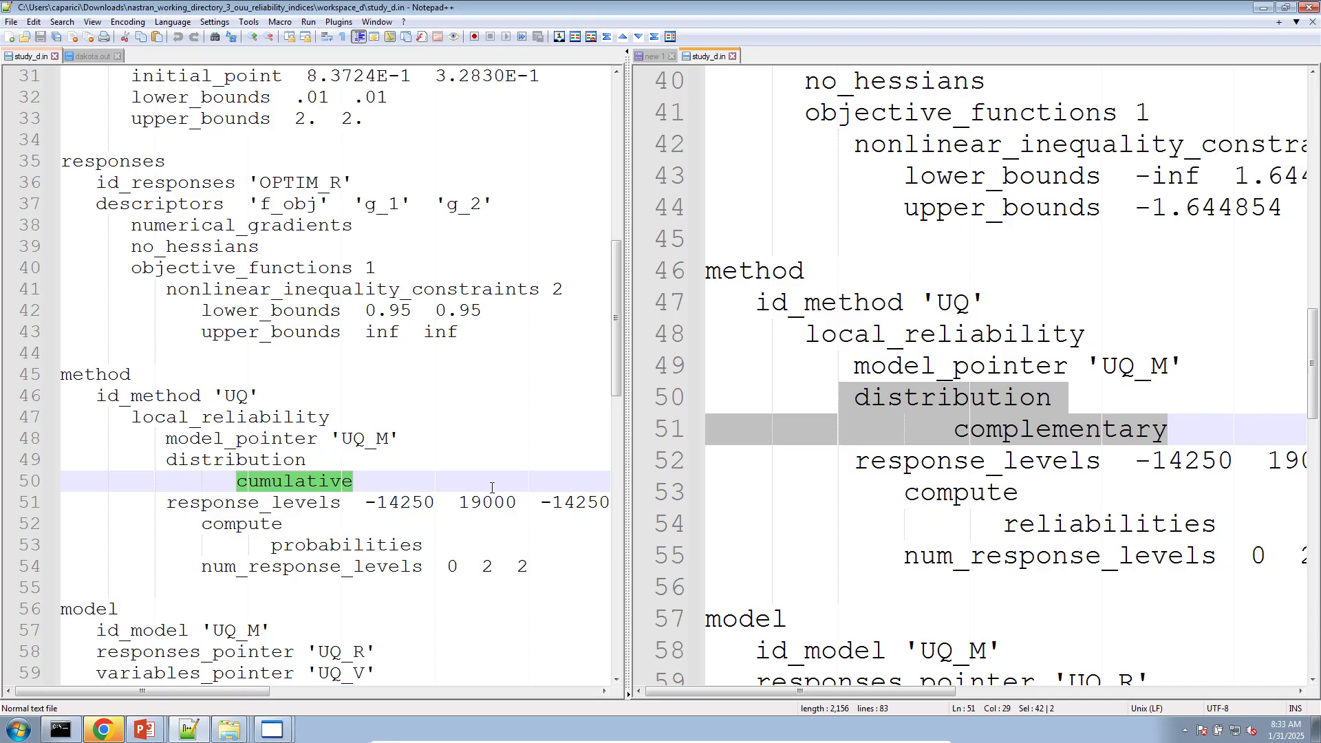
Step: Compare the compute setting under response_levels in the UQ methods of both study_d.in files
{"action": "scroll", "coordinate": [492, 487], "scroll_direction": "down", "scroll_amount": 2}
{"action": "left_click_drag", "start_coordinate": [424, 417], "coordinate": [34, 401]}
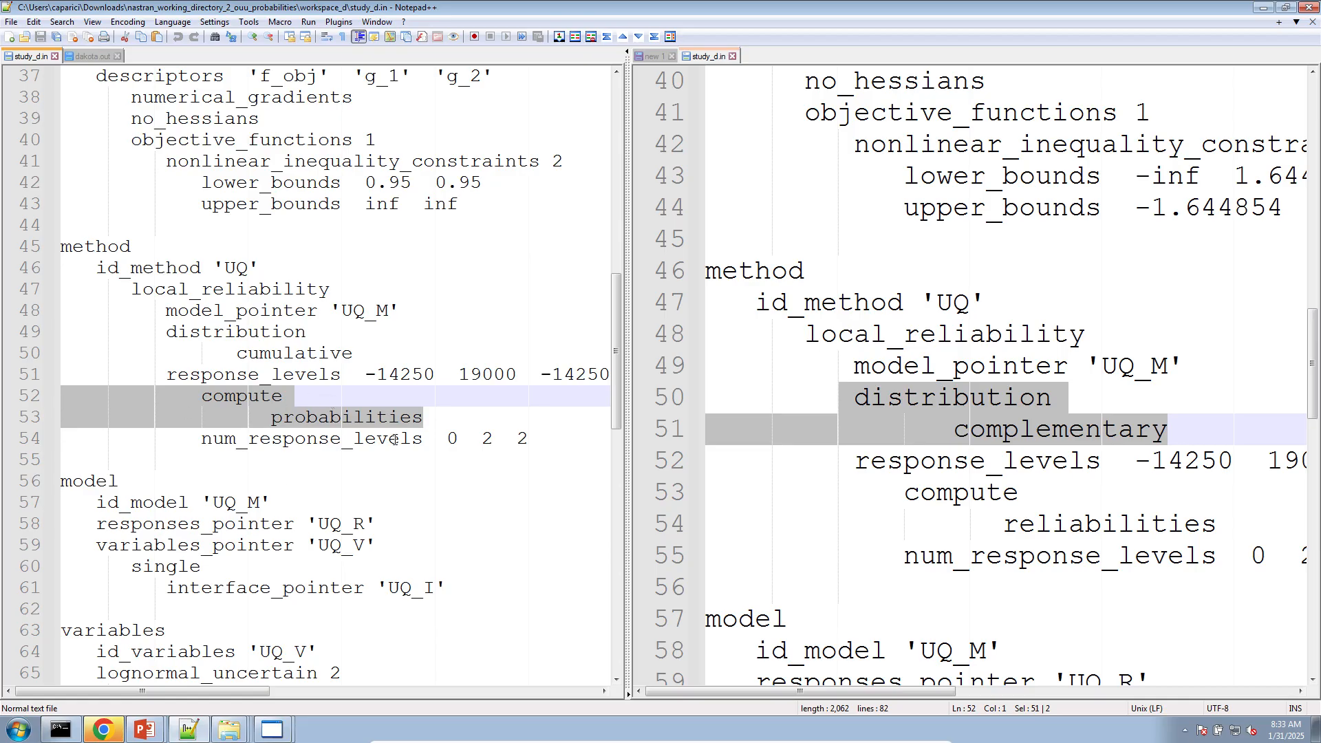
{"action": "double_click", "coordinate": [278, 420]}
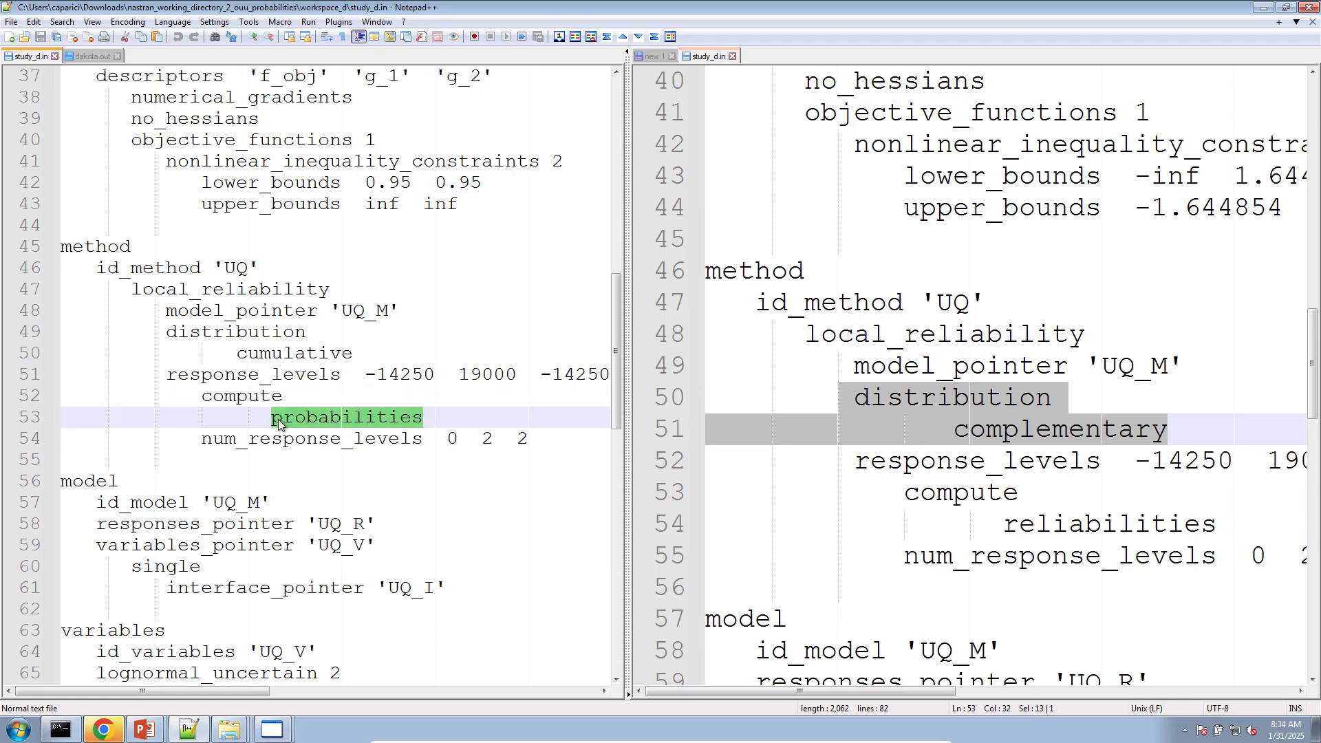
{"action": "double_click", "coordinate": [1019, 532]}
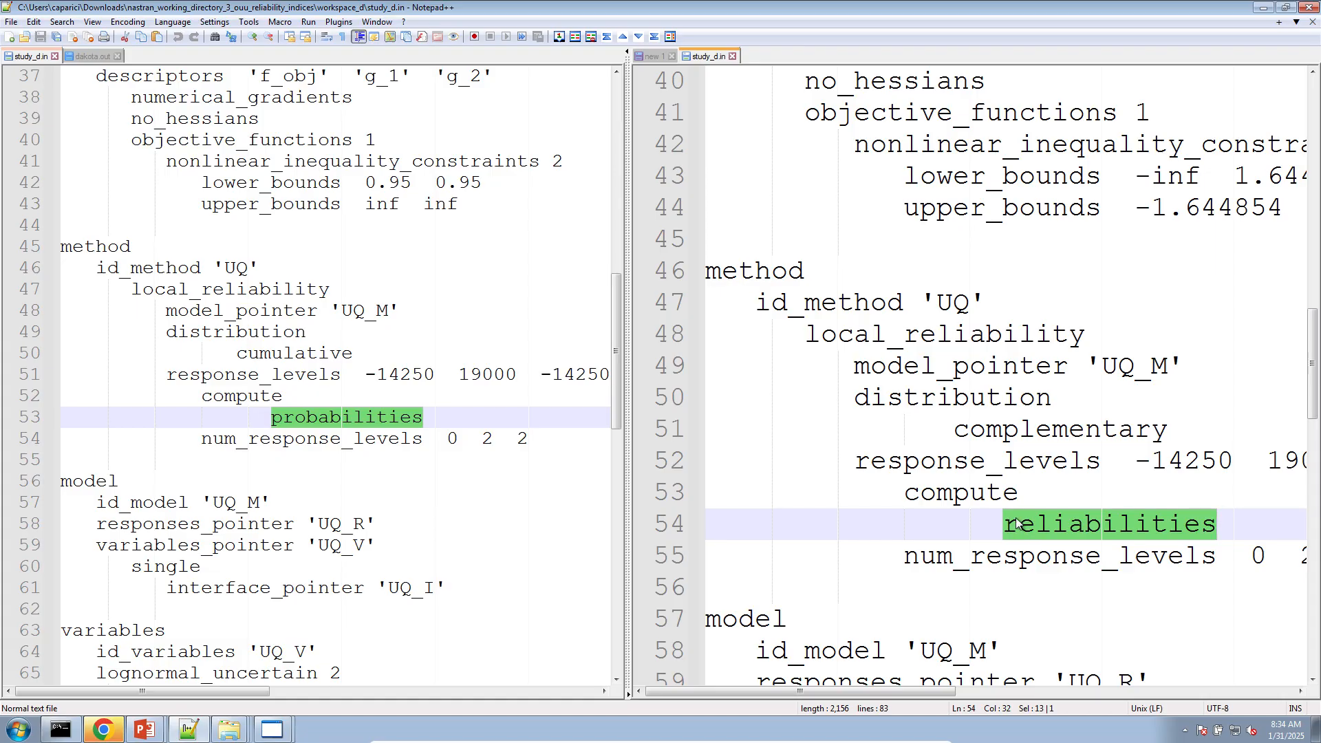
{"action": "left_click", "coordinate": [996, 519]}
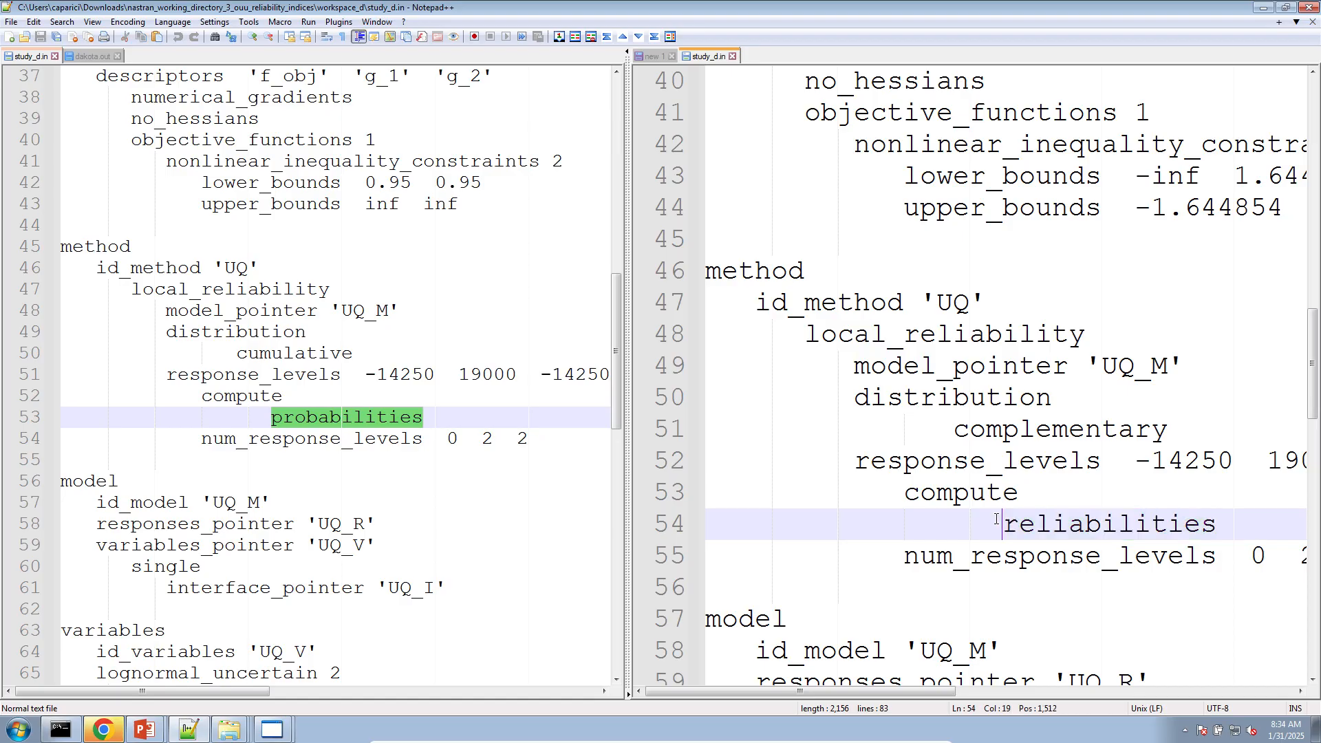
Step: Compare the lower and upper bounds of the nonlinear inequality constraints in the OPTIM_R responses of both study_d.in files
{"action": "scroll", "coordinate": [988, 542], "scroll_direction": "down", "scroll_amount": 6}
{"action": "scroll", "coordinate": [988, 540], "scroll_direction": "up", "scroll_amount": 3}
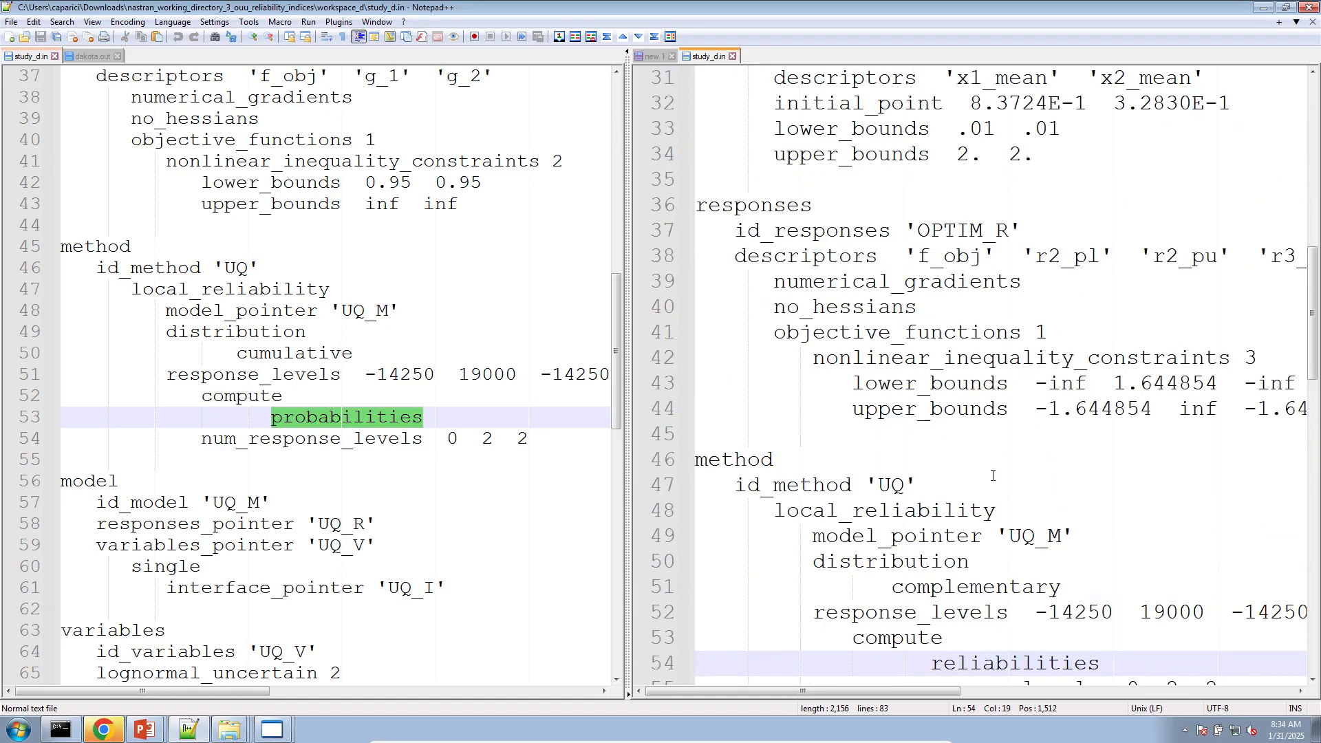
{"action": "scroll", "coordinate": [999, 443], "scroll_direction": "down", "scroll_amount": 1}
{"action": "scroll", "coordinate": [514, 453], "scroll_direction": "up", "scroll_amount": 2}
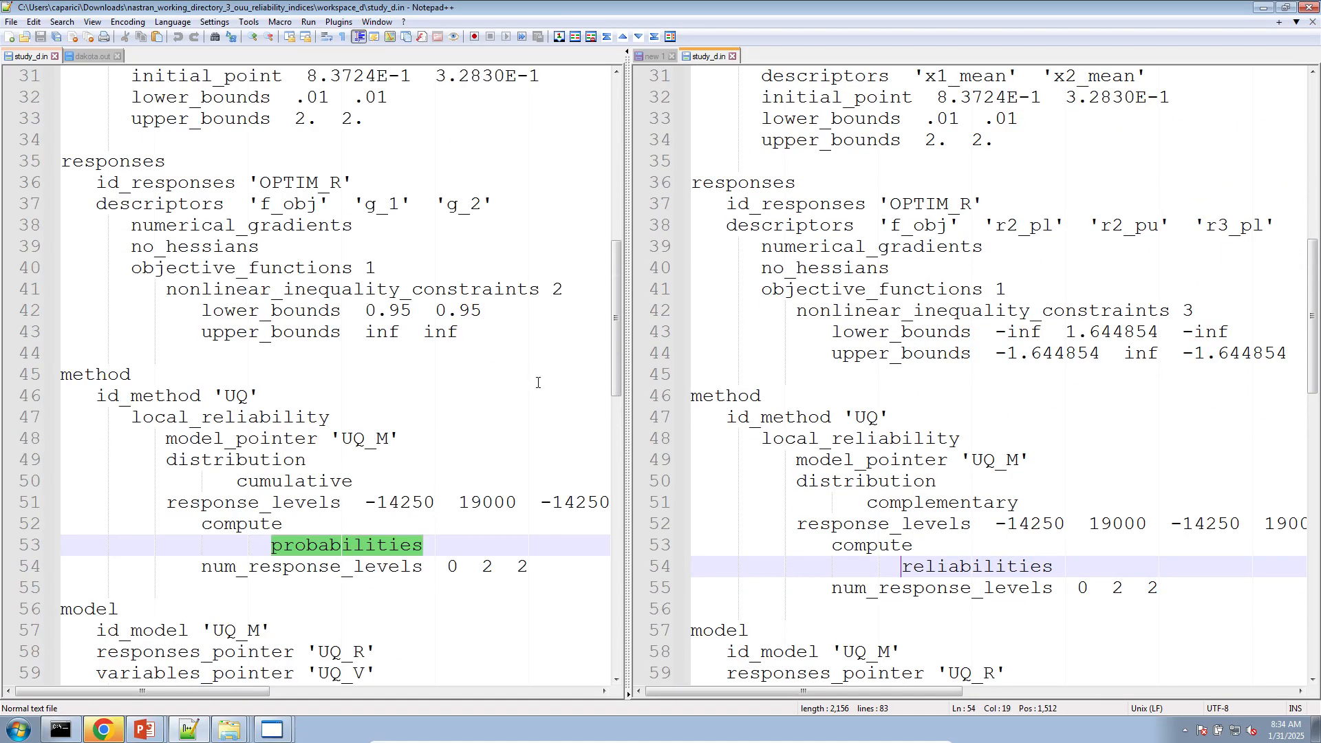
{"action": "left_click_drag", "start_coordinate": [42, 333], "coordinate": [31, 310]}
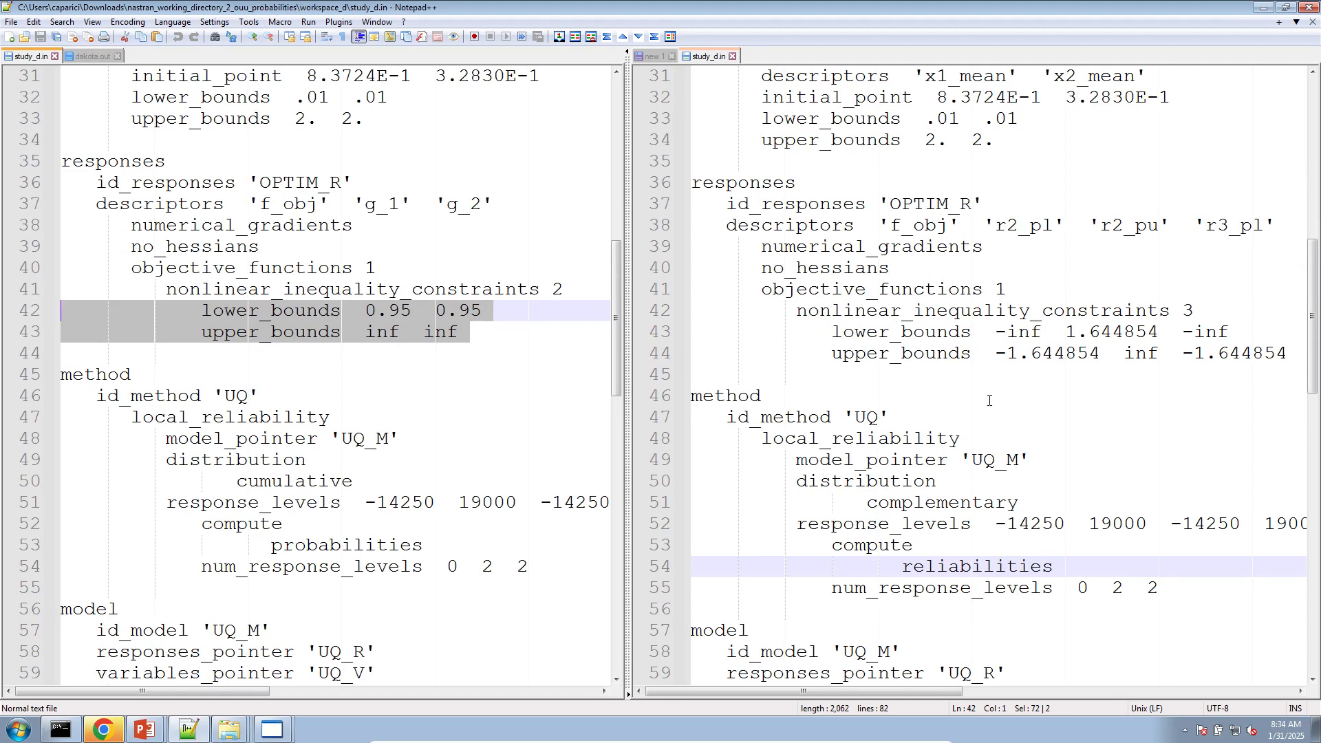
{"action": "left_click_drag", "start_coordinate": [819, 693], "coordinate": [877, 692]}
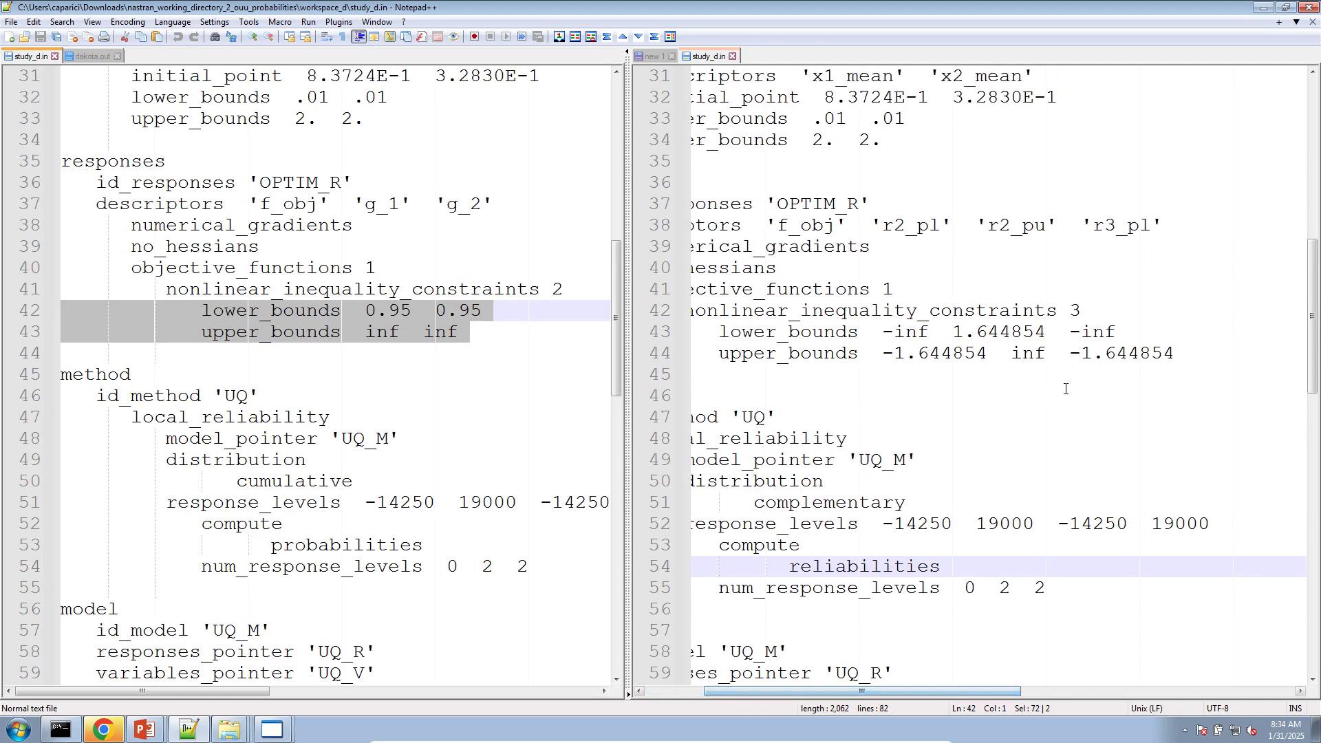
{"action": "left_click", "coordinate": [1171, 355]}
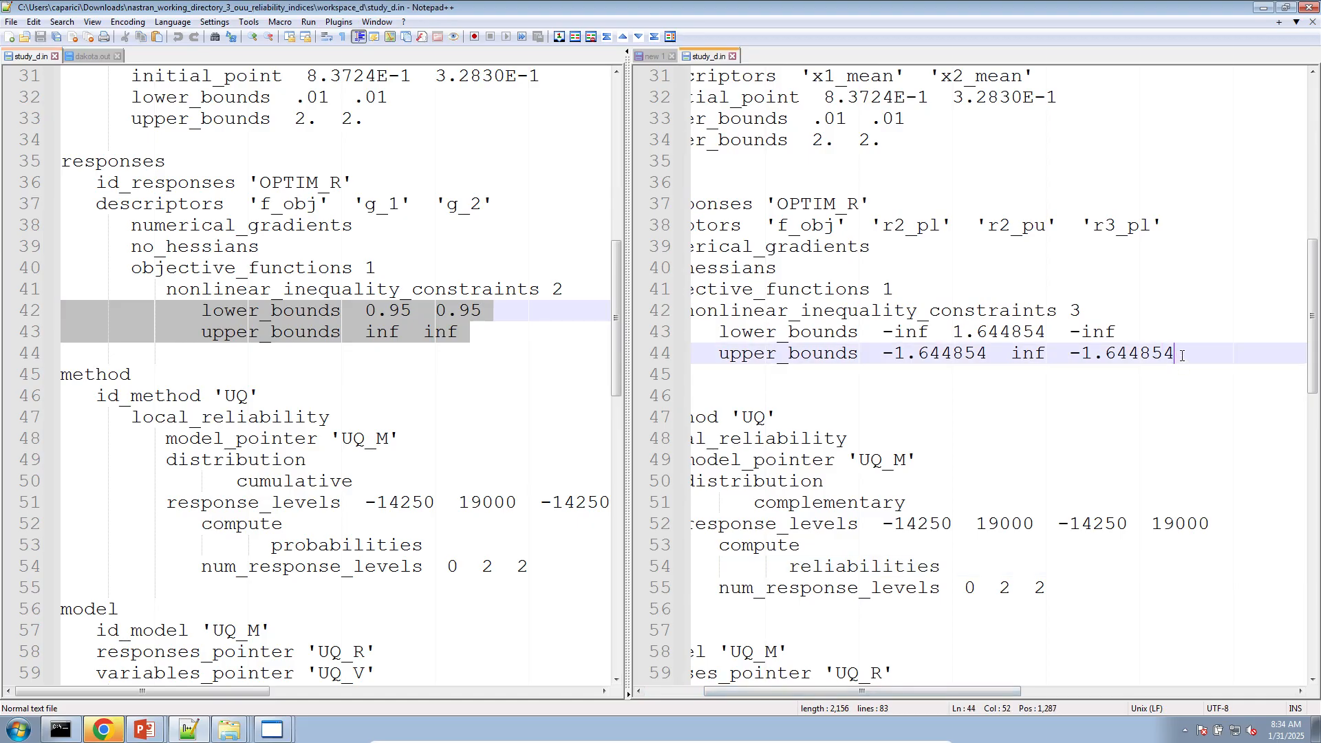
{"action": "left_click_drag", "start_coordinate": [1181, 355], "coordinate": [719, 332], "text": "alt"}
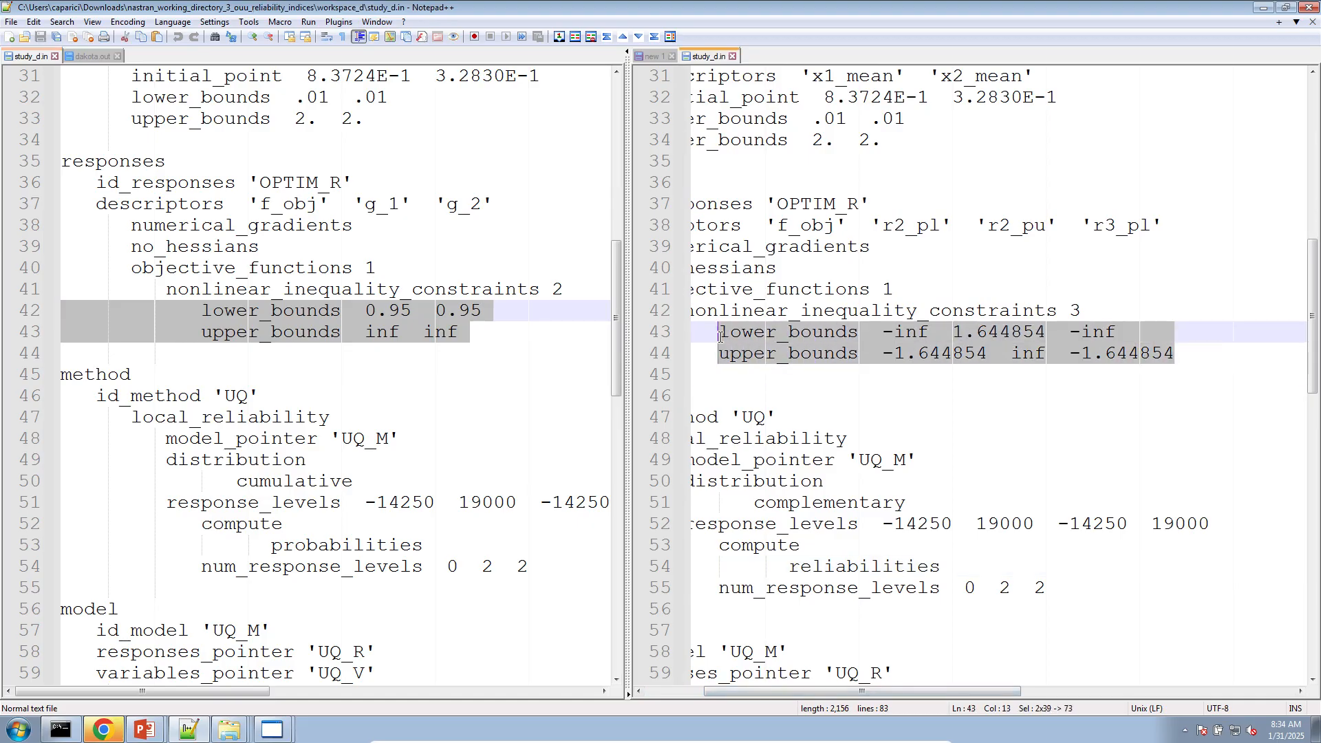
{"action": "left_click", "coordinate": [939, 356]}
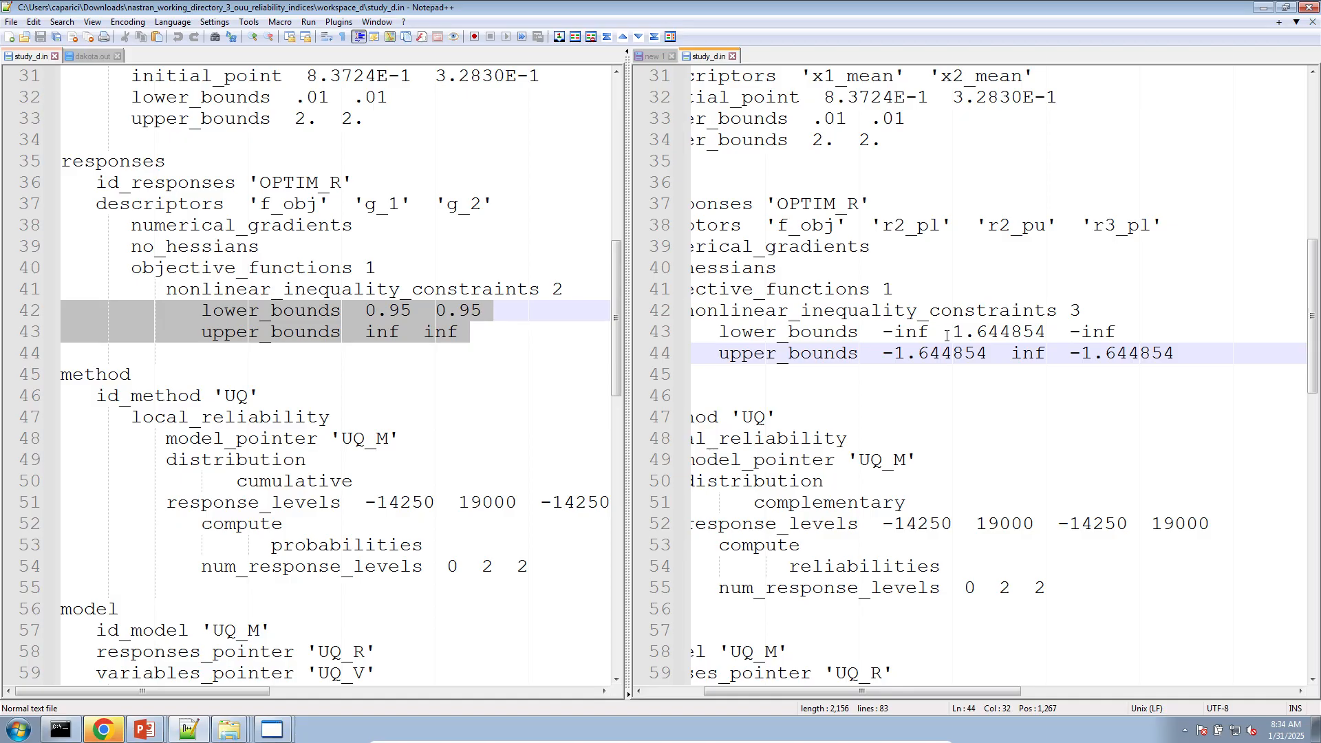
{"action": "left_click_drag", "start_coordinate": [953, 333], "coordinate": [1052, 335]}
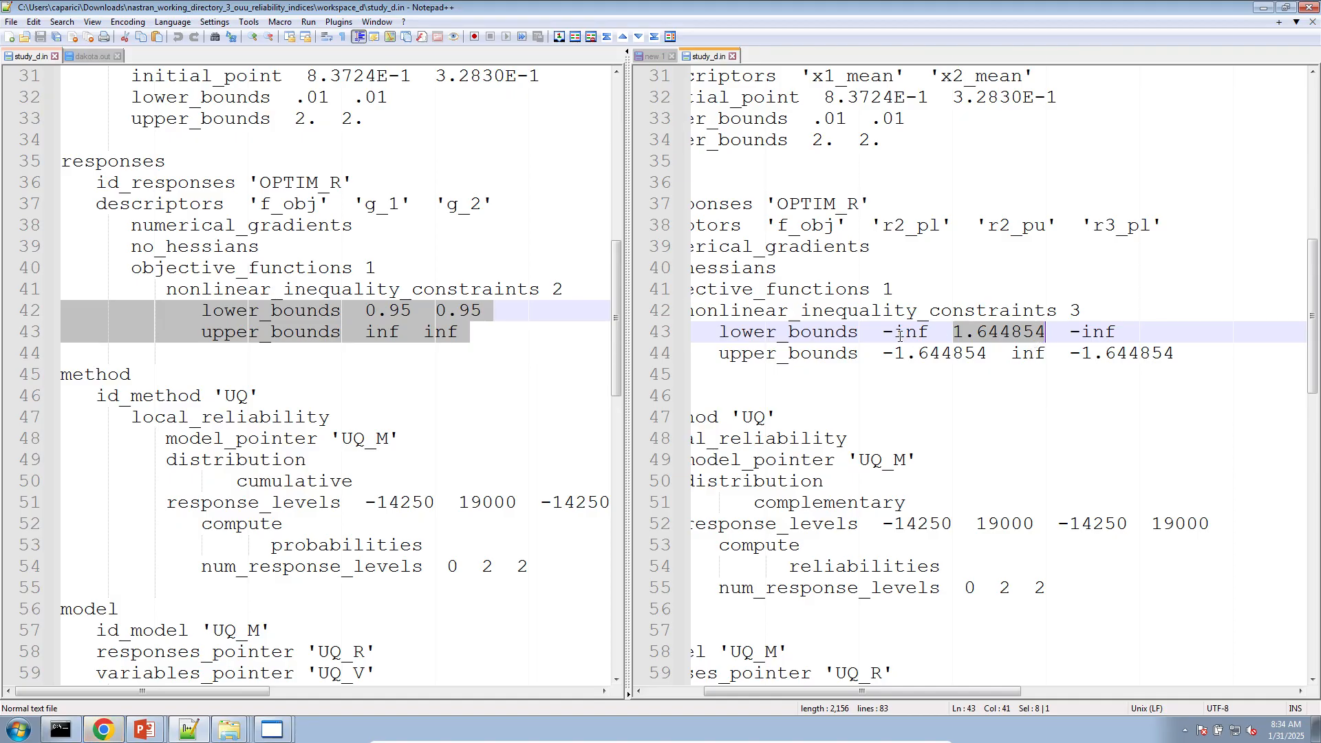
{"action": "left_click_drag", "start_coordinate": [883, 352], "coordinate": [988, 354]}
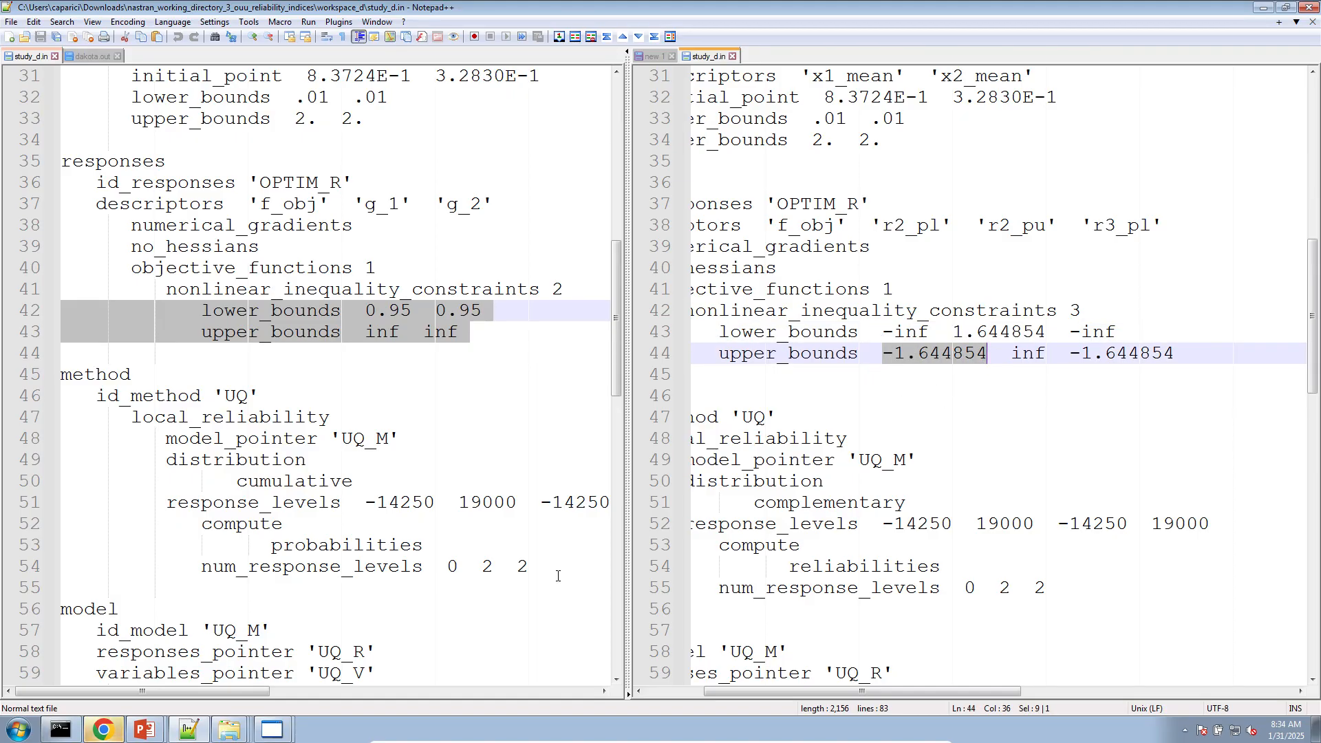
{"action": "left_click", "coordinate": [836, 438]}
{"action": "left_click", "coordinate": [103, 730]}
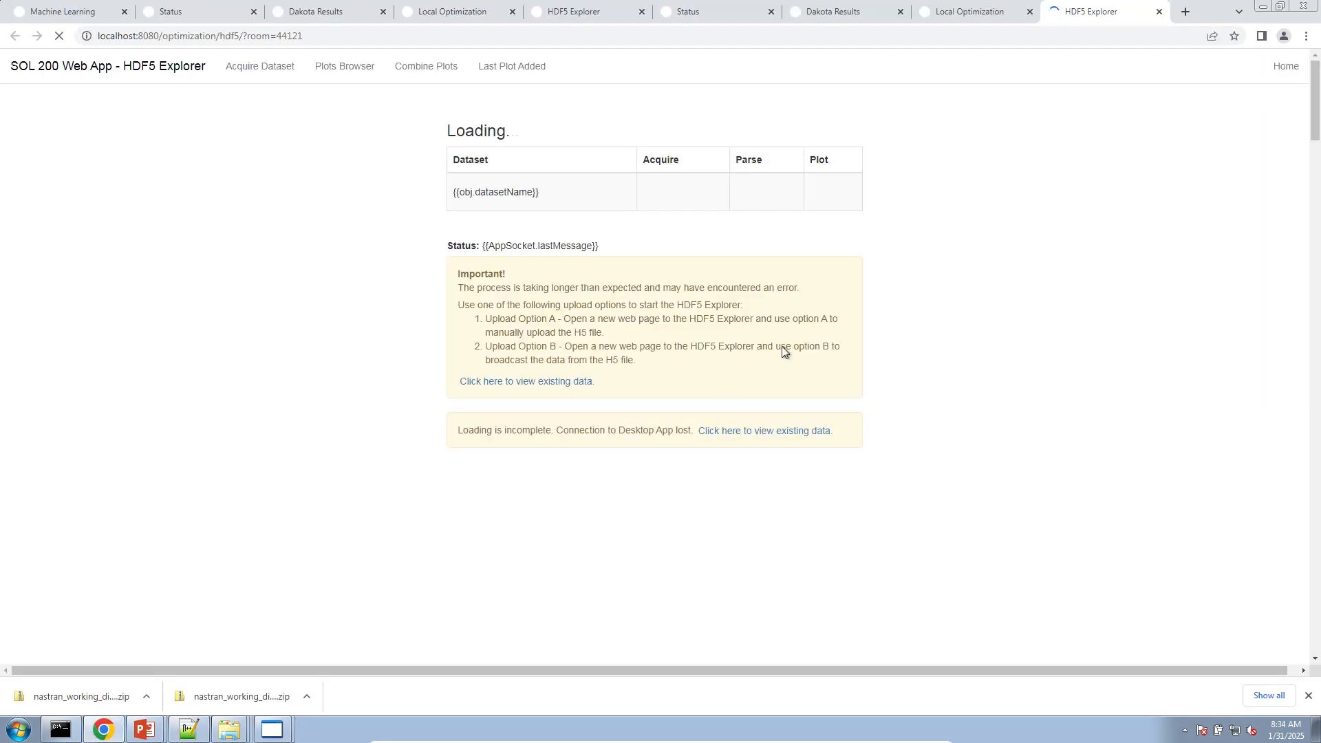
{"action": "left_click", "coordinate": [991, 11]}
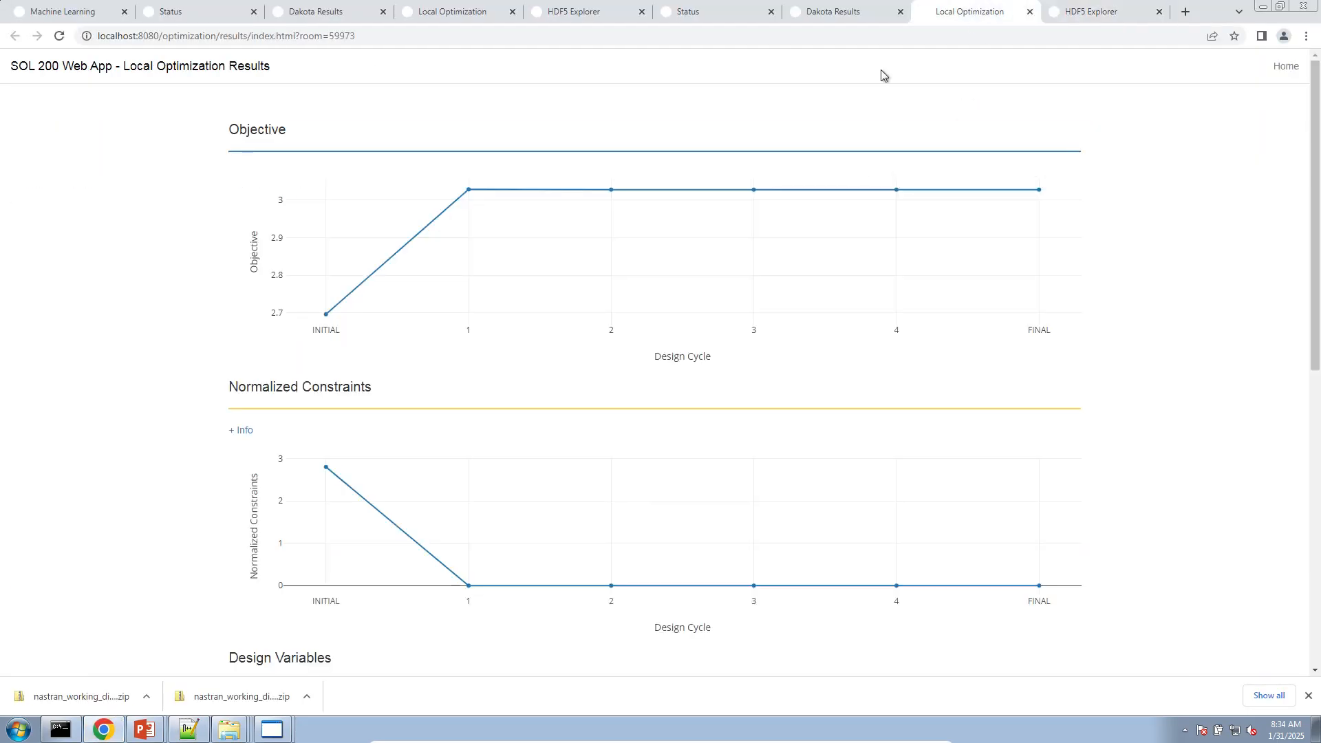
{"action": "left_click", "coordinate": [1073, 11]}
Step: Open dakota.out from workspace_d of the reliability indices working directory in Notepad++
{"action": "mouse_move", "coordinate": [230, 728]}
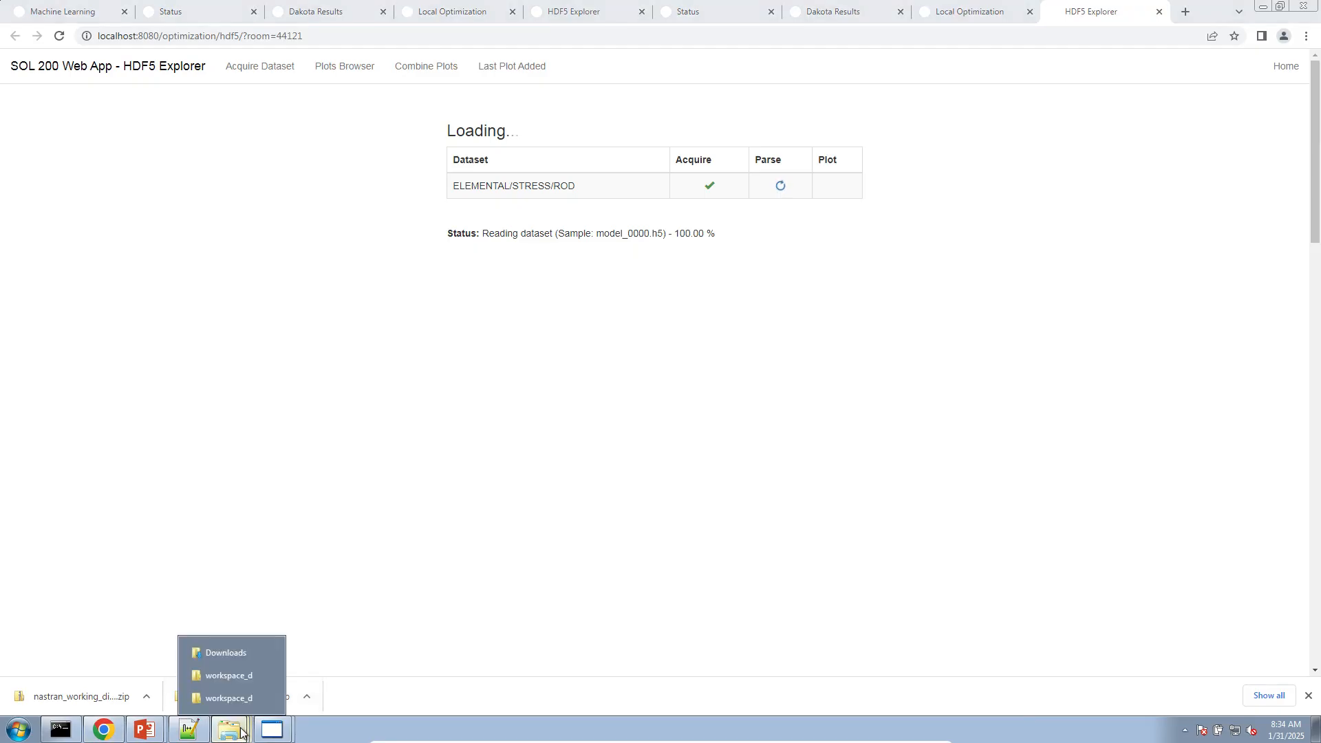
{"action": "left_click", "coordinate": [247, 707]}
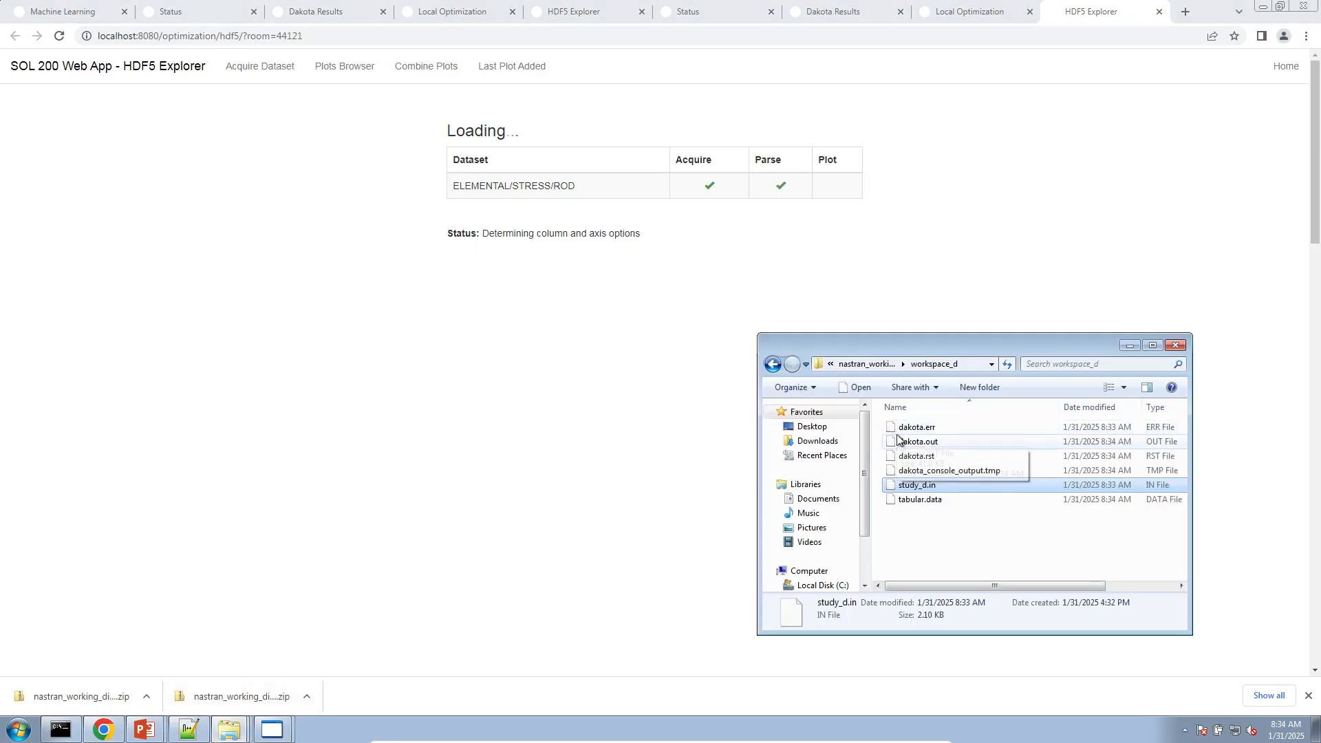
{"action": "left_click", "coordinate": [880, 365]}
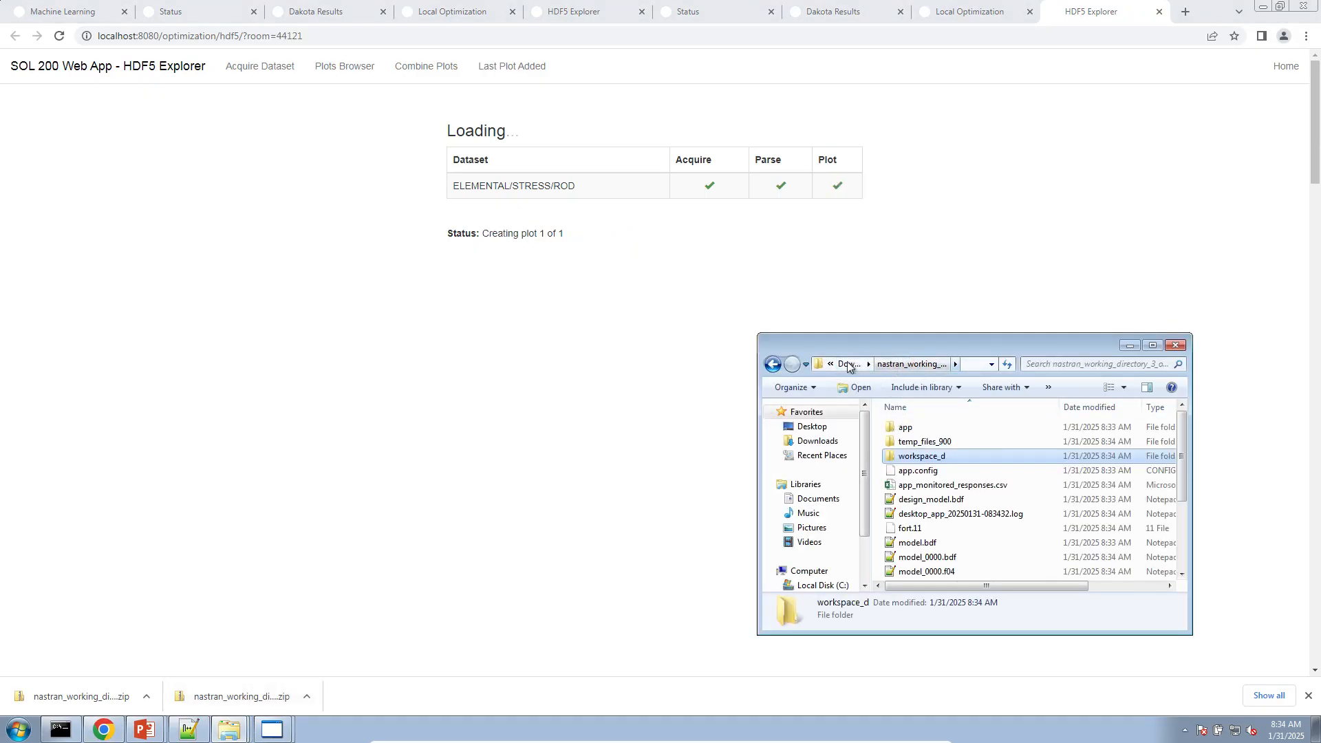
{"action": "left_click", "coordinate": [852, 365]}
{"action": "double_click", "coordinate": [1054, 491]}
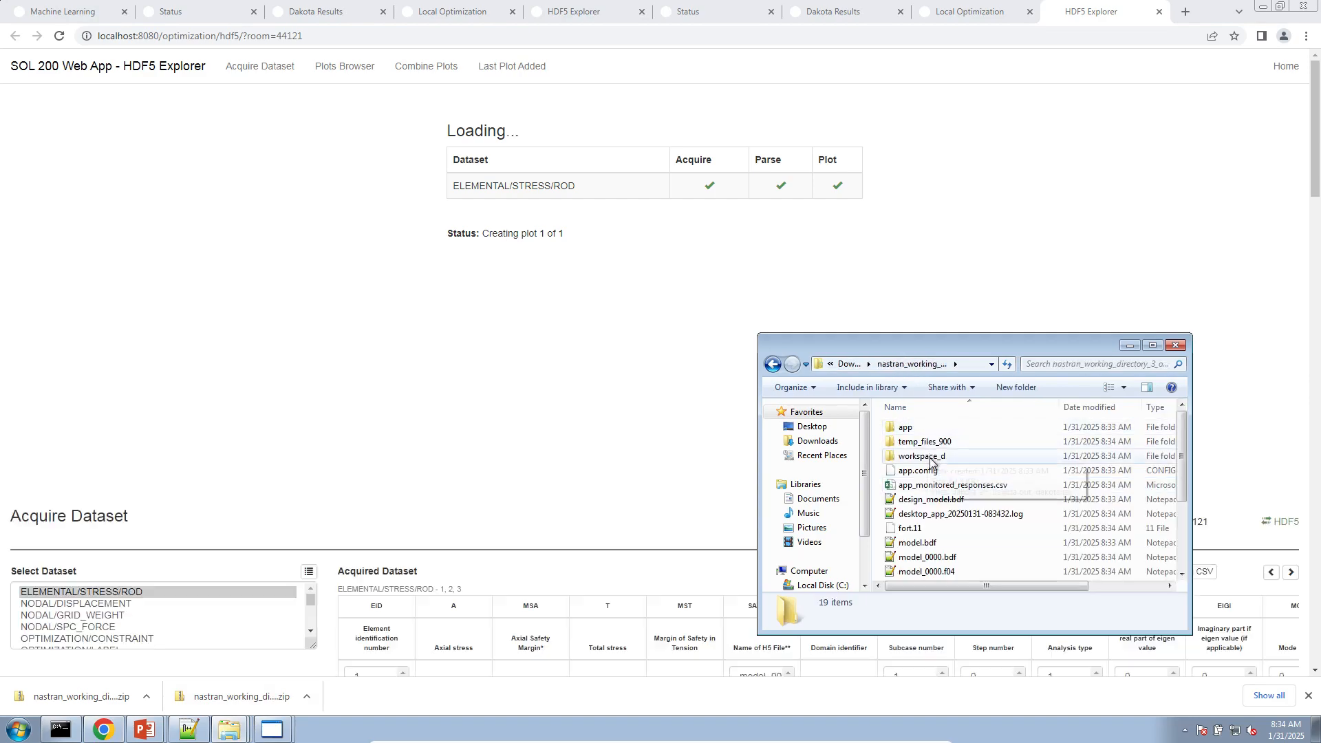
{"action": "double_click", "coordinate": [920, 444]}
{"action": "left_click", "coordinate": [918, 444]}
{"action": "right_click", "coordinate": [919, 444]}
{"action": "left_click", "coordinate": [961, 467]}
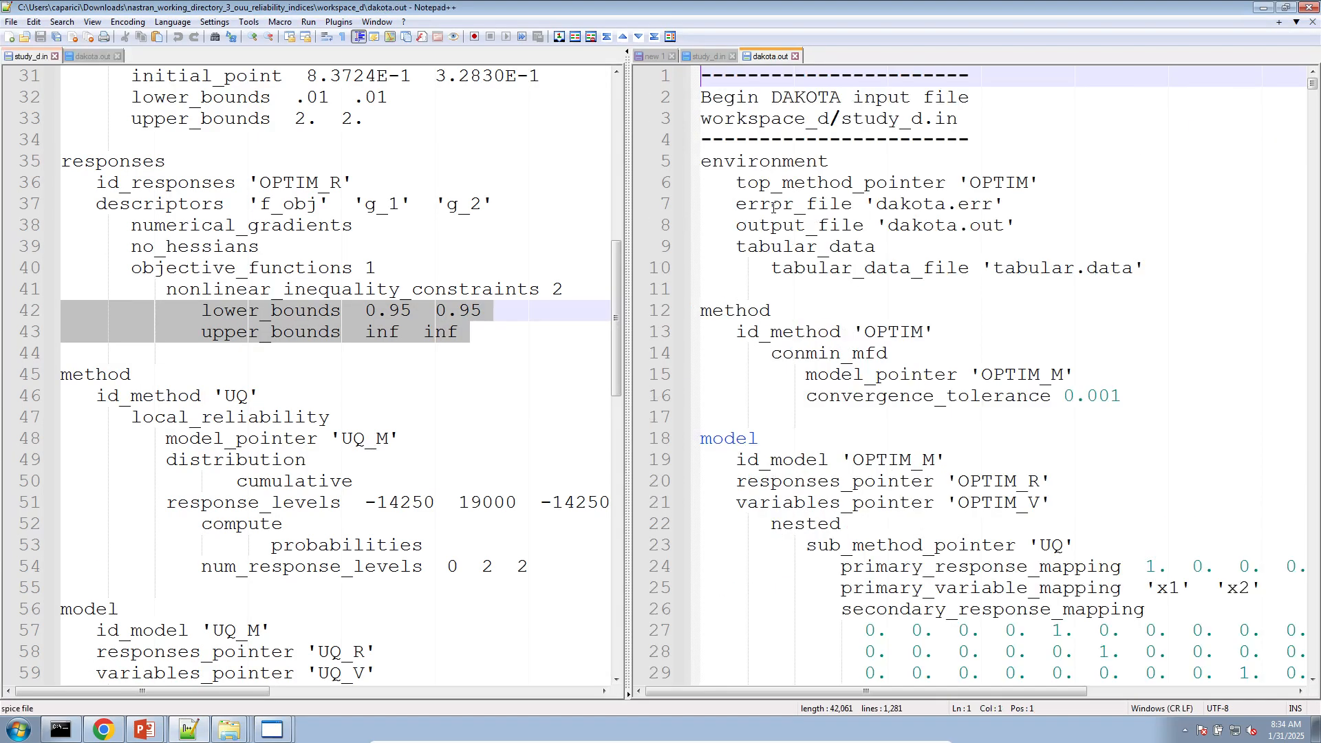
Step: Read the best parameters, objective function and constraint values at the end of the reliability indices dakota.out
{"action": "left_click_drag", "start_coordinate": [1312, 91], "coordinate": [1314, 679]}
{"action": "scroll", "coordinate": [963, 440], "scroll_direction": "up", "scroll_amount": 9}
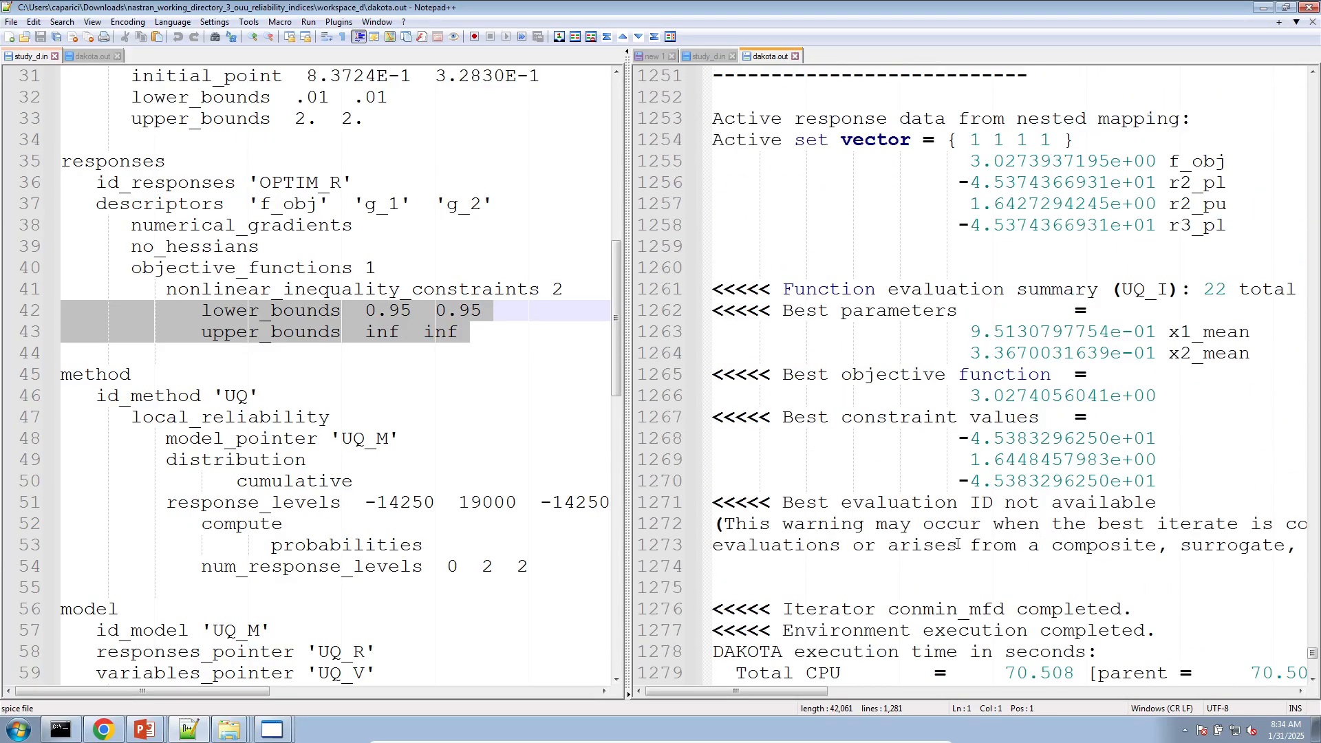
{"action": "scroll", "coordinate": [963, 414], "scroll_direction": "up", "scroll_amount": 3}
{"action": "scroll", "coordinate": [963, 414], "scroll_direction": "down", "scroll_amount": 4}
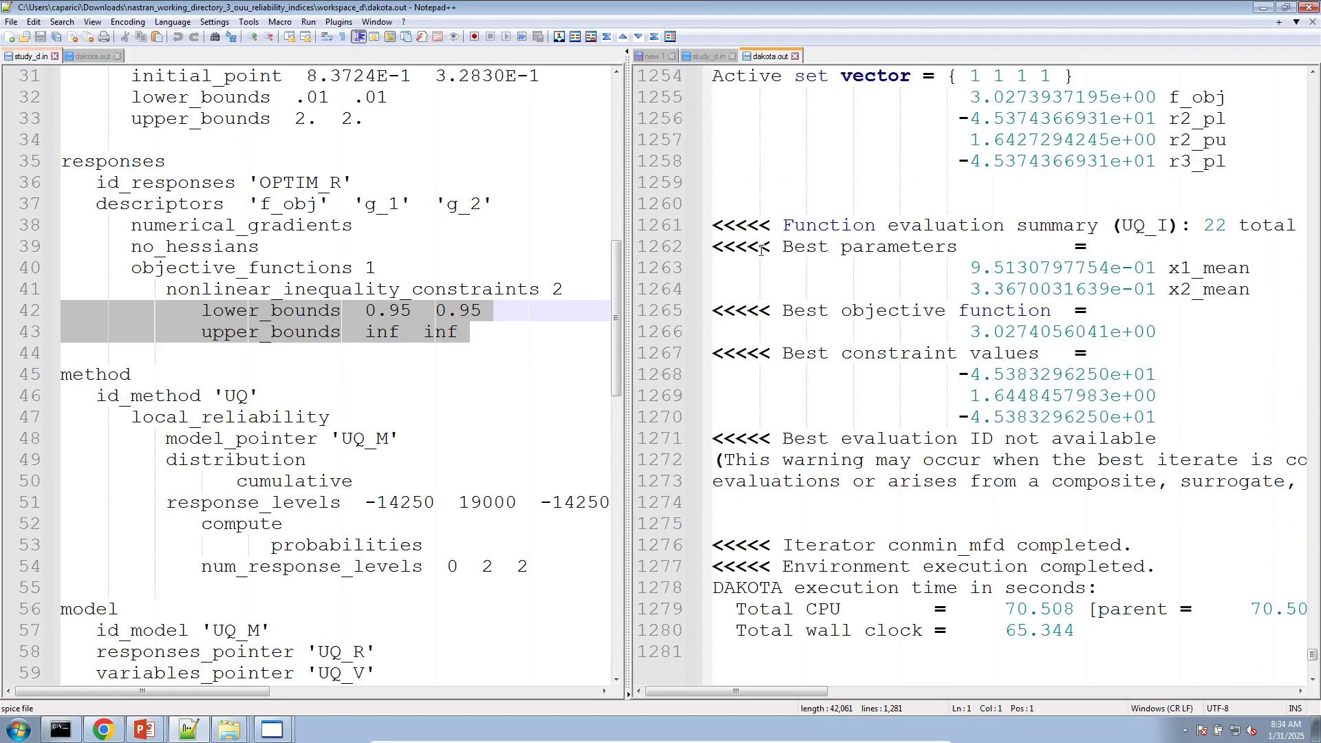
Step: Widen the first view and check the number of new UQ_I function evaluations in the probabilities dakota.out
{"action": "left_click_drag", "start_coordinate": [652, 329], "coordinate": [739, 337]}
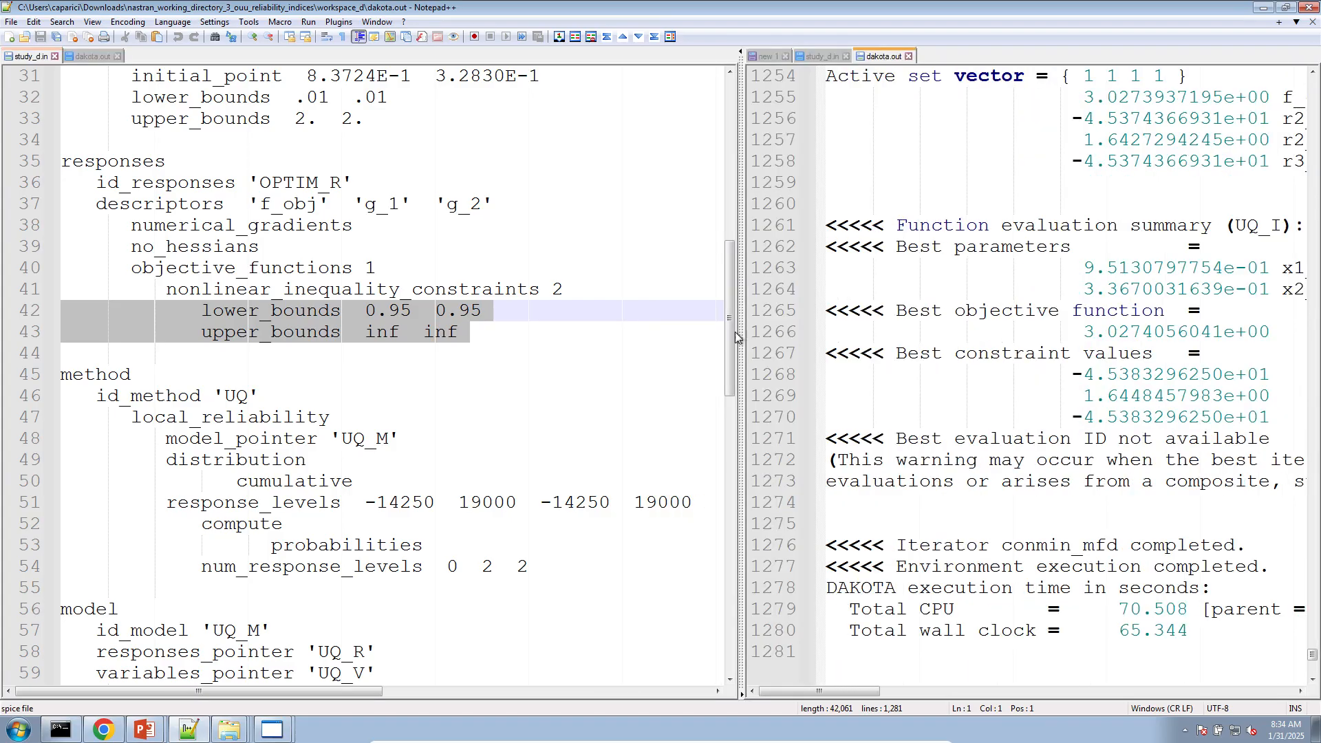
{"action": "left_click", "coordinate": [84, 52]}
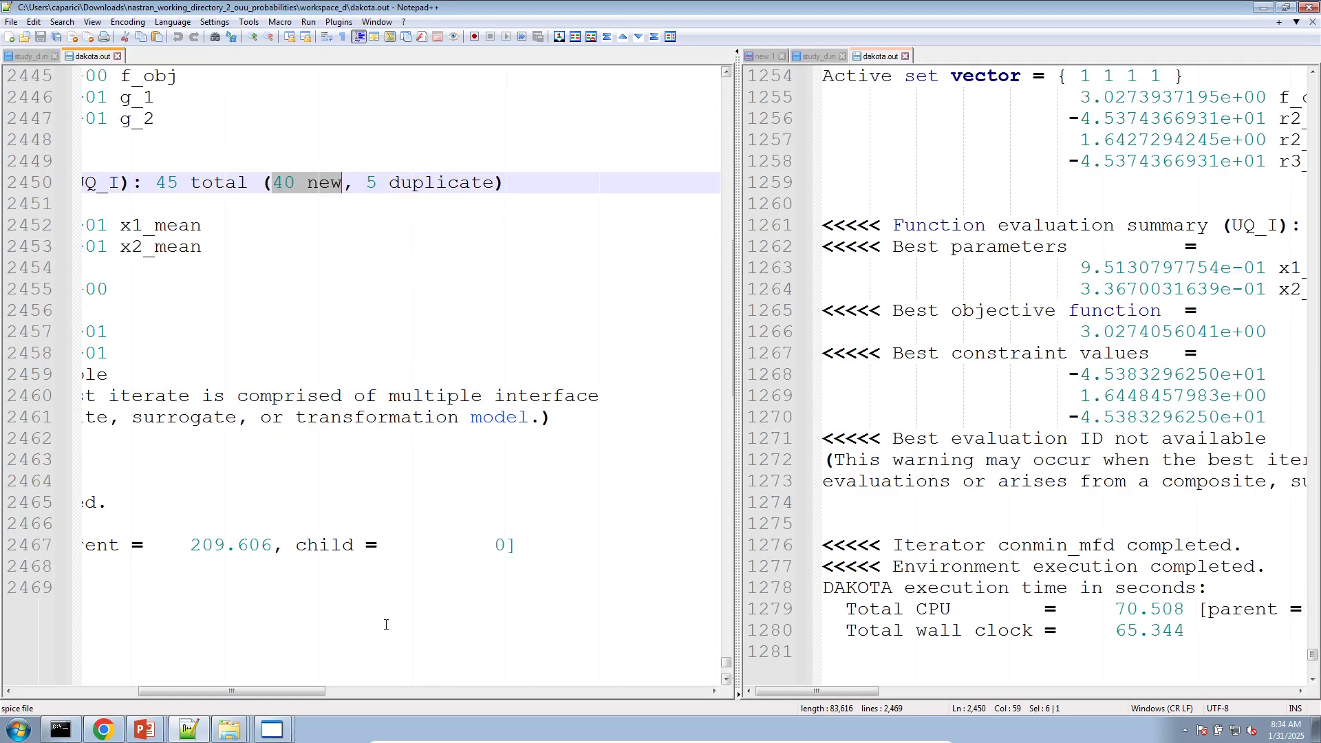
{"action": "mouse_move", "coordinate": [298, 690]}
{"action": "left_mouse_down"}
{"action": "mouse_move", "coordinate": [231, 684]}
{"action": "mouse_move", "coordinate": [319, 677]}
{"action": "mouse_move", "coordinate": [296, 681]}
{"action": "left_mouse_up"}
{"action": "left_click", "coordinate": [258, 183]}
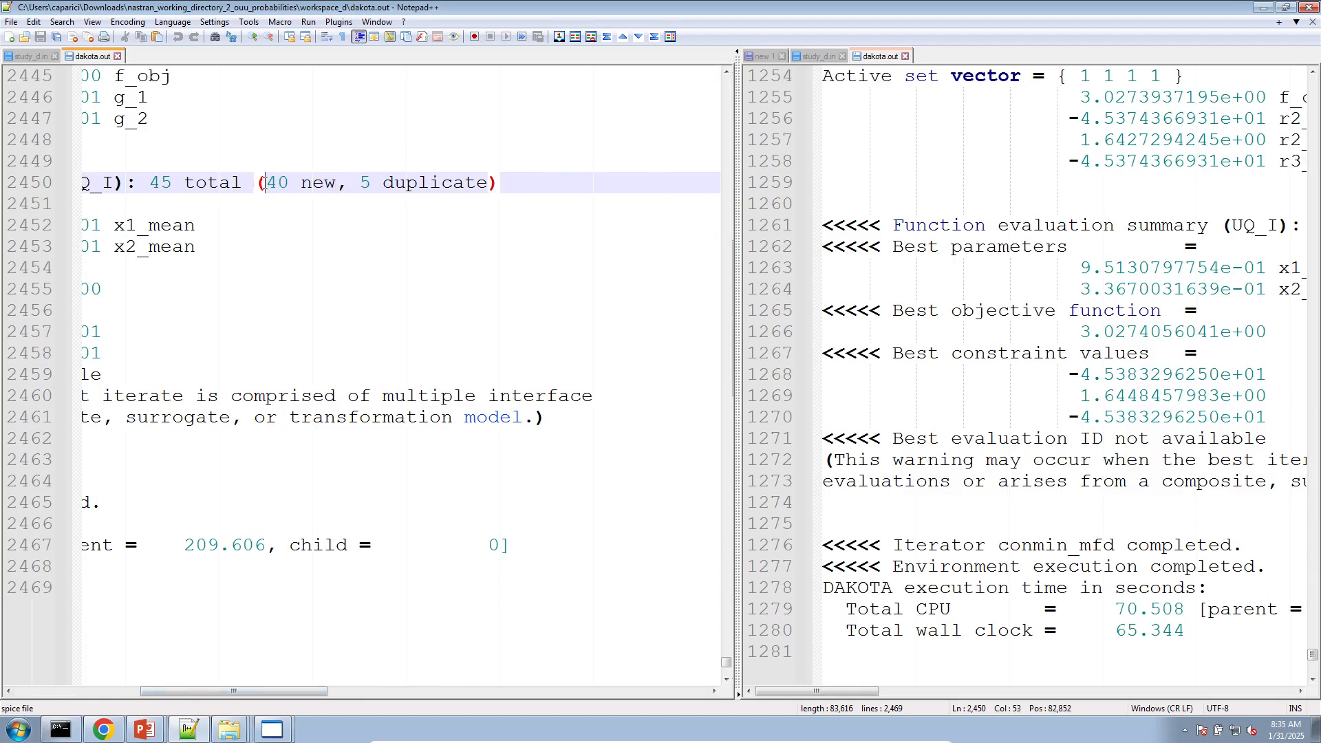
{"action": "left_click_drag", "start_coordinate": [265, 182], "coordinate": [336, 183]}
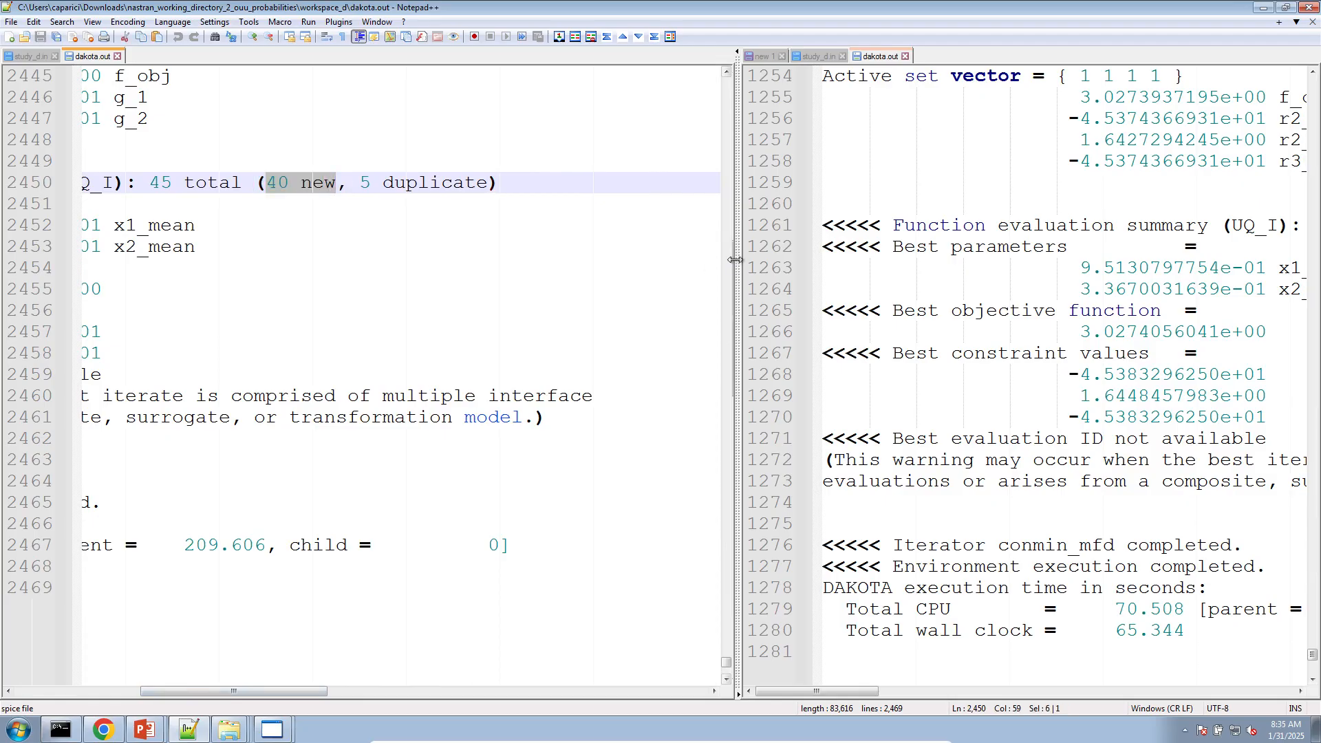
Step: Widen the second view and check the total, new and duplicate UQ_I function evaluations in the reliability indices dakota.out
{"action": "left_click_drag", "start_coordinate": [735, 259], "coordinate": [236, 328]}
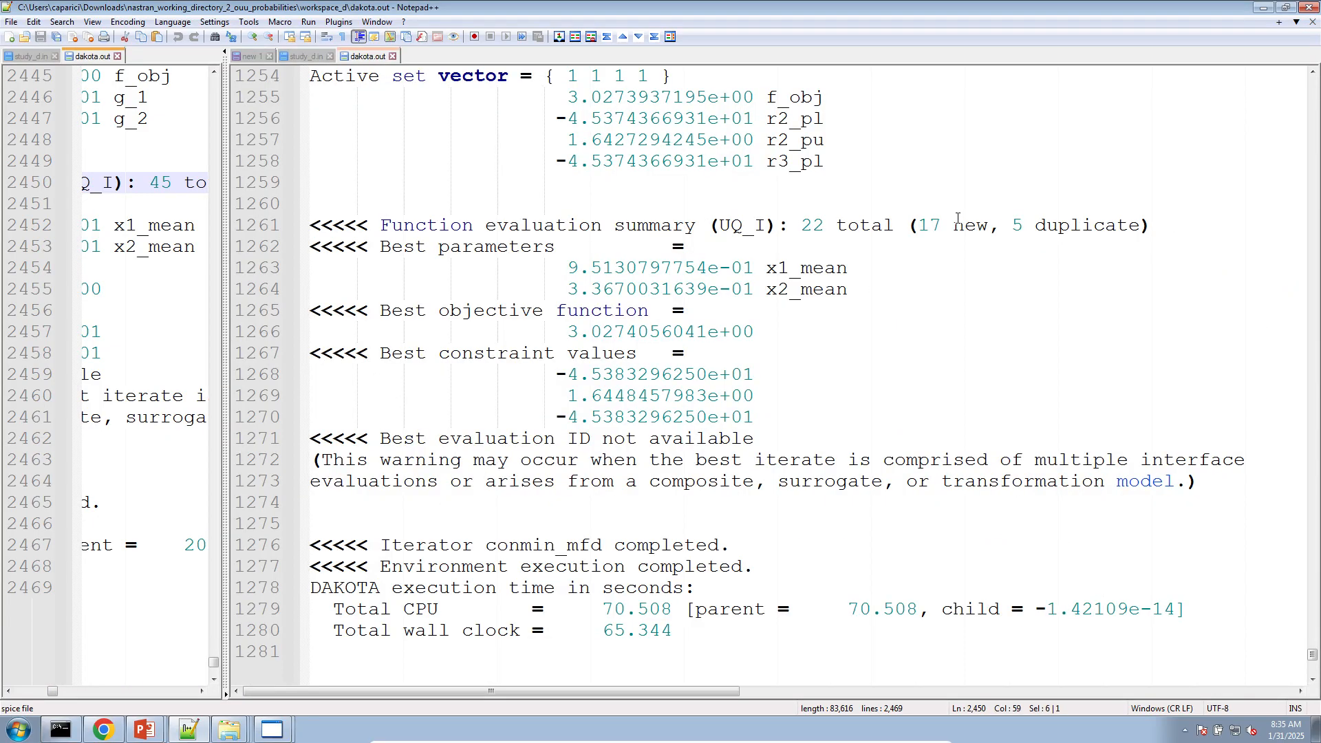
{"action": "left_click_drag", "start_coordinate": [919, 225], "coordinate": [989, 228]}
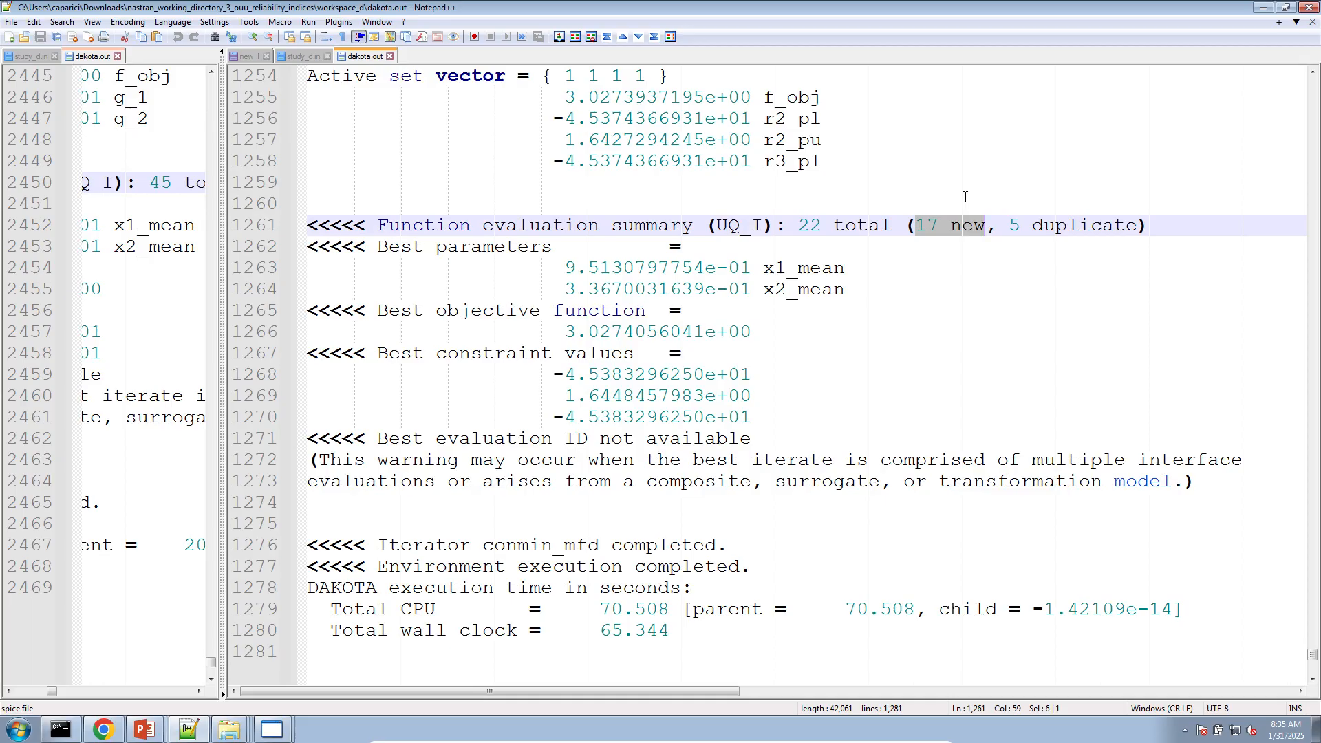
{"action": "left_click", "coordinate": [939, 227]}
{"action": "left_click_drag", "start_coordinate": [799, 226], "coordinate": [892, 227]}
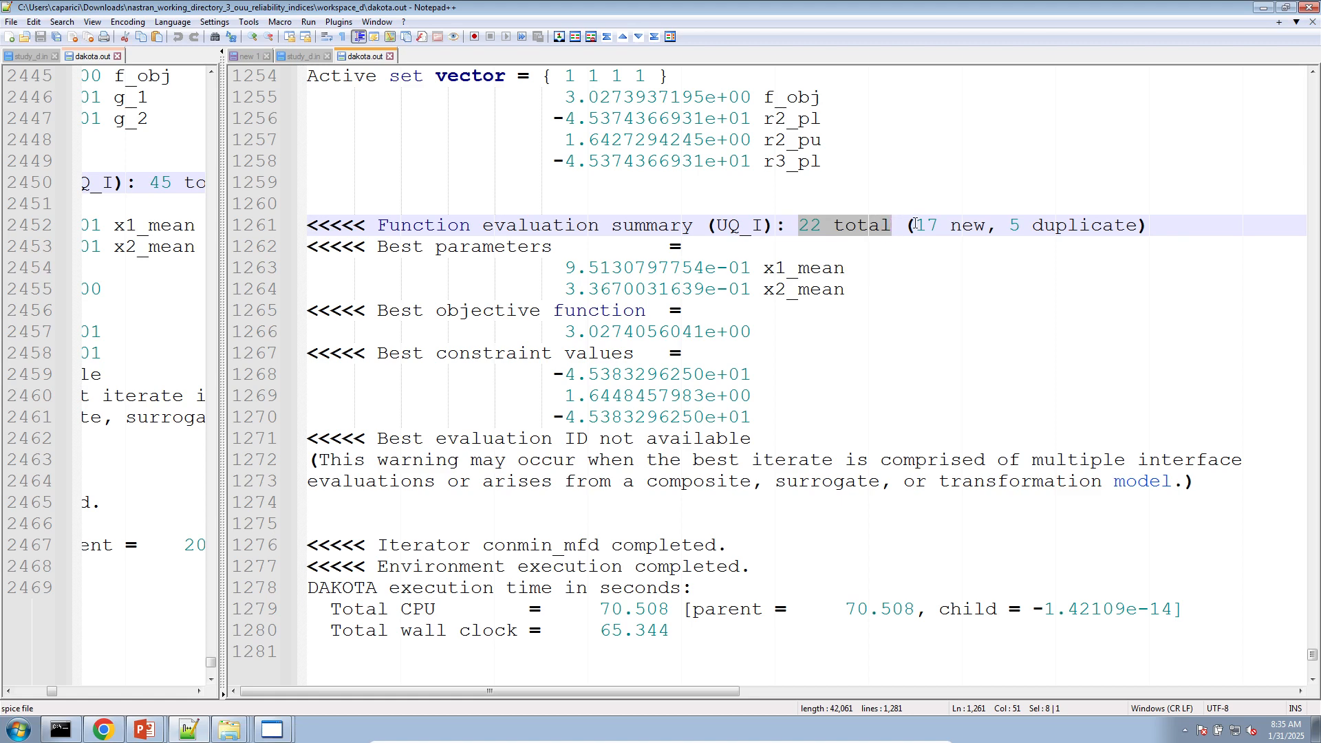
{"action": "left_click_drag", "start_coordinate": [915, 225], "coordinate": [1135, 225]}
Step: Highlight the reliability indices dakota.out lines from the best objective function to the environment execution completion
{"action": "left_click", "coordinate": [984, 248]}
{"action": "scroll", "coordinate": [713, 441], "scroll_direction": "down", "scroll_amount": 1}
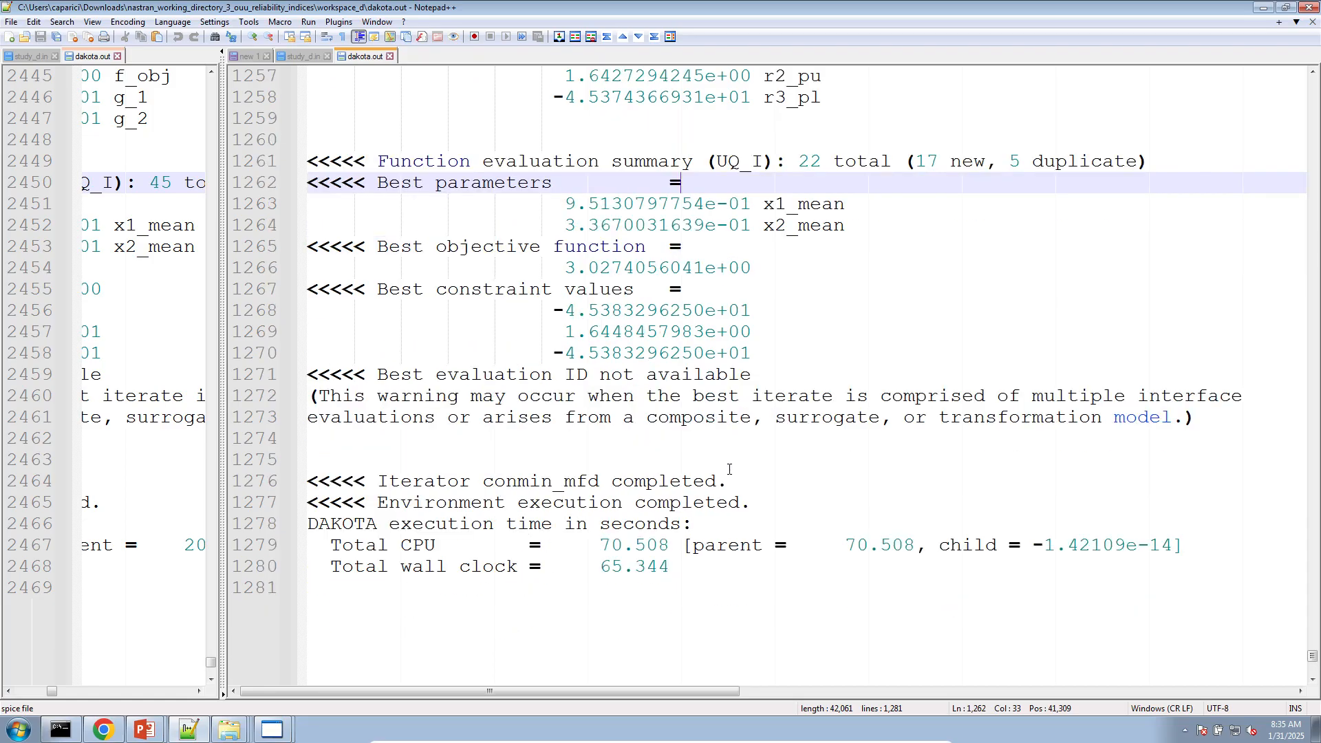
{"action": "left_click_drag", "start_coordinate": [755, 502], "coordinate": [305, 239]}
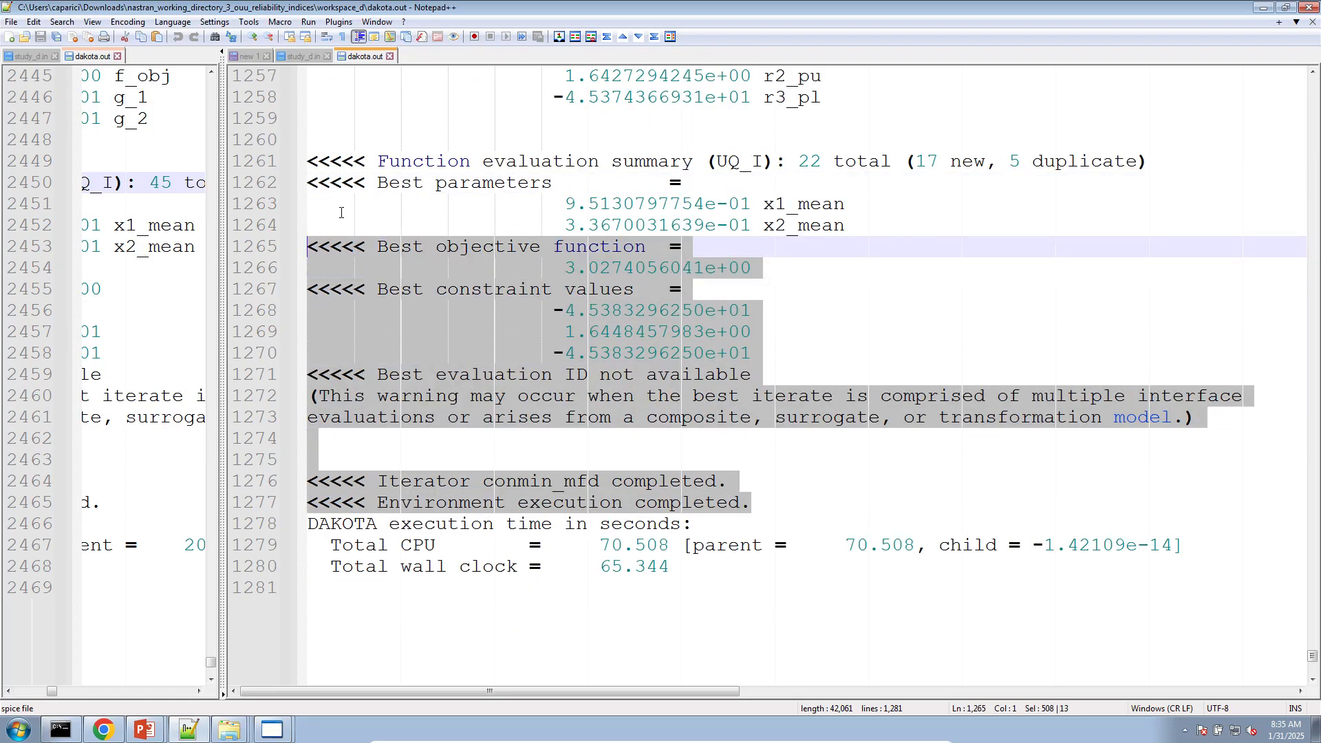
Step: Switch to Chrome and examine the objective, final normalized constraints and design variable histories in the reliability run's Local Optimization Results
{"action": "left_click", "coordinate": [104, 729]}
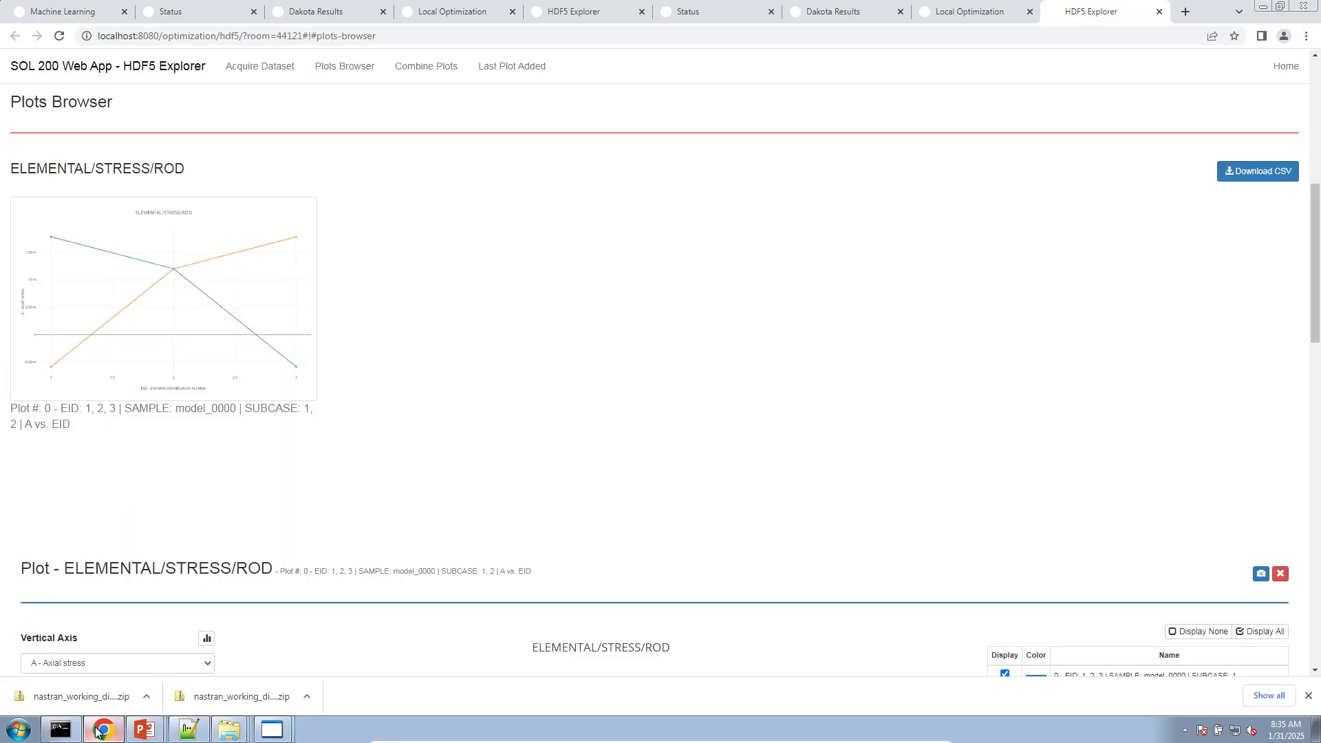
{"action": "left_click", "coordinate": [930, 12]}
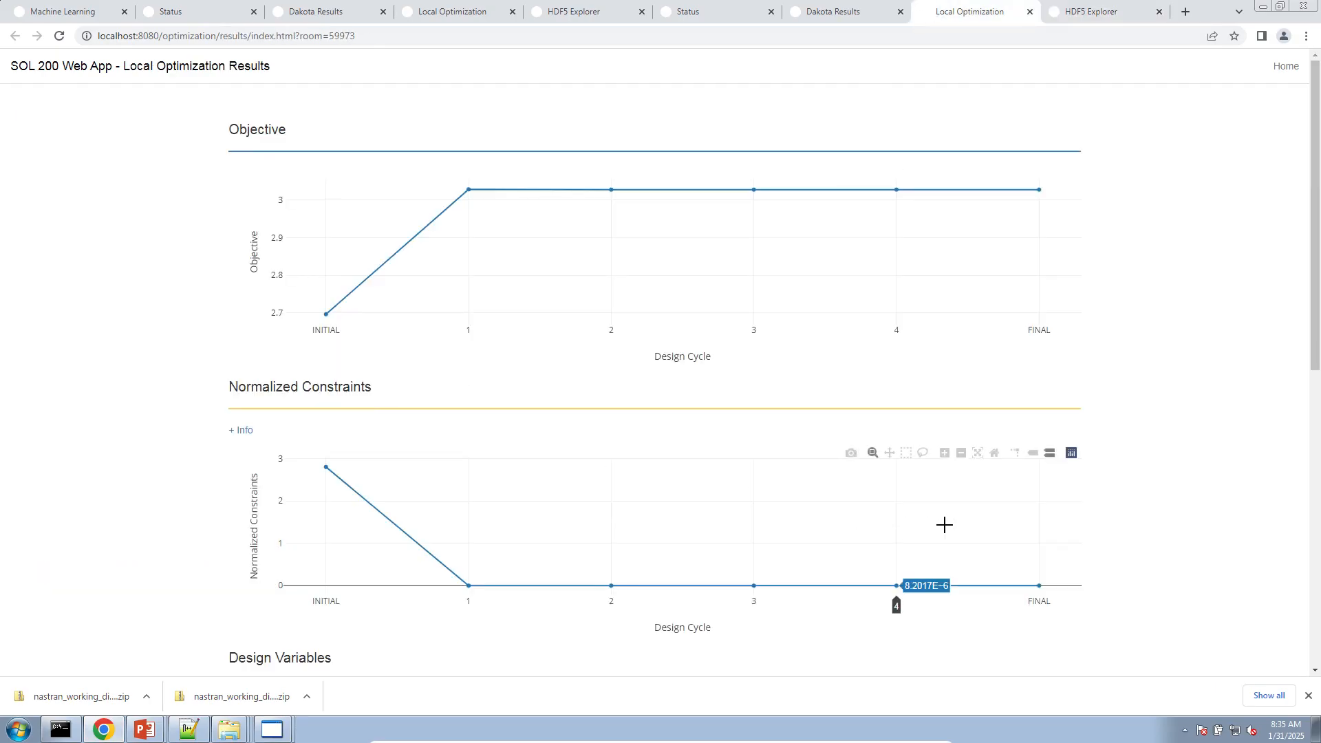
{"action": "left_click_drag", "start_coordinate": [963, 525], "coordinate": [1085, 604]}
{"action": "mouse_move", "coordinate": [782, 576]}
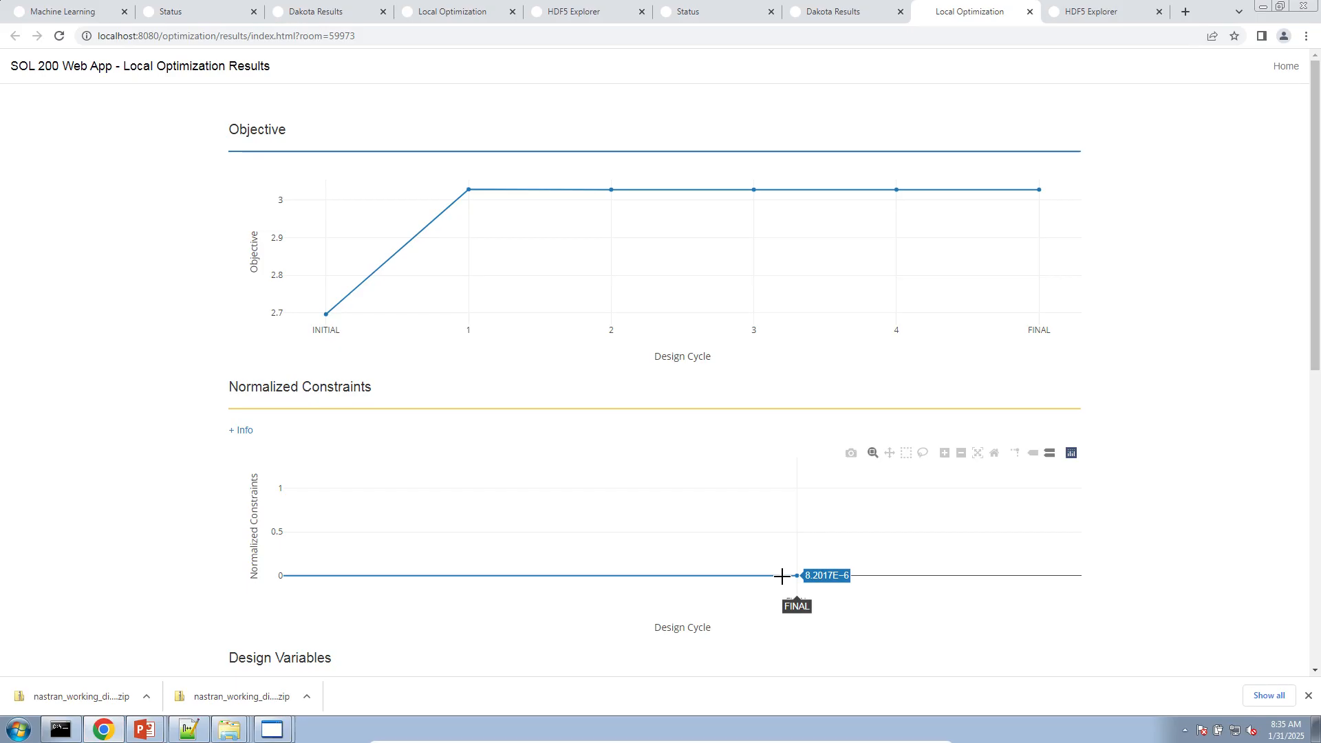
{"action": "scroll", "coordinate": [782, 576], "scroll_direction": "down", "scroll_amount": 9}
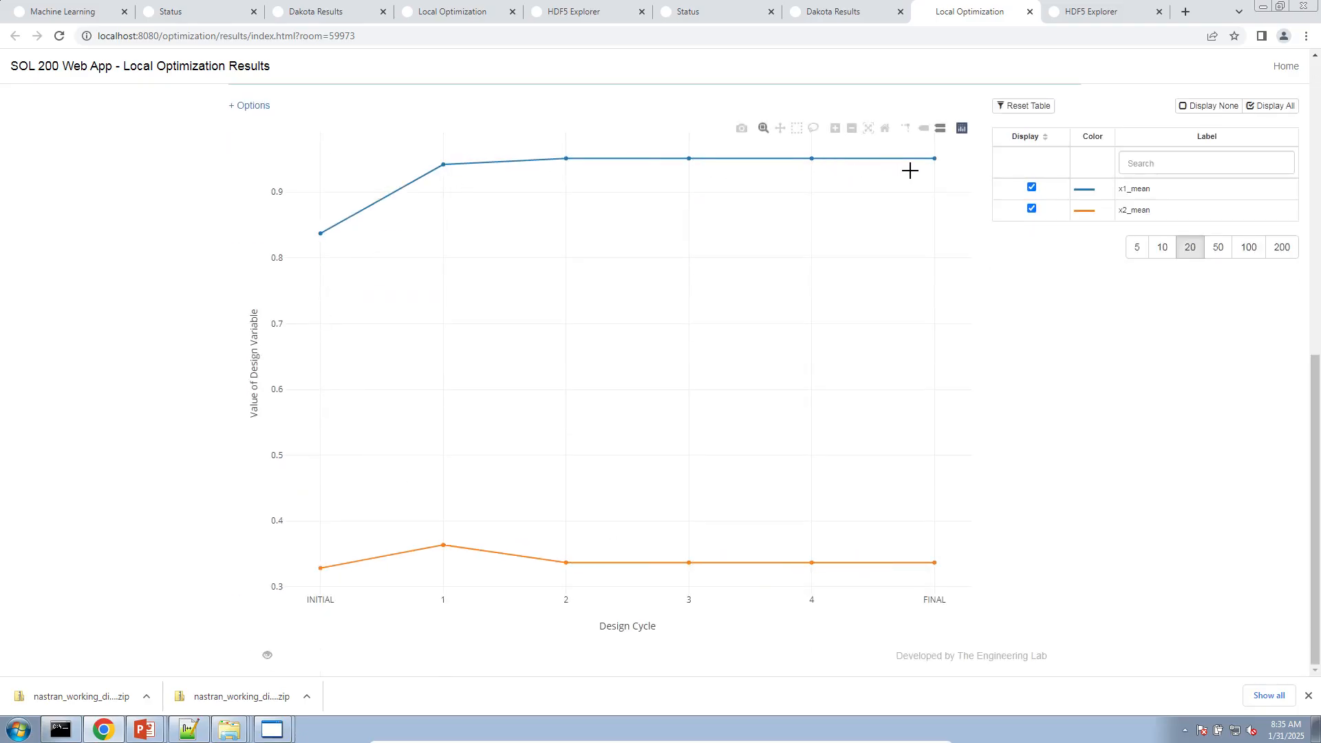
{"action": "scroll", "coordinate": [920, 376], "scroll_direction": "up", "scroll_amount": 8}
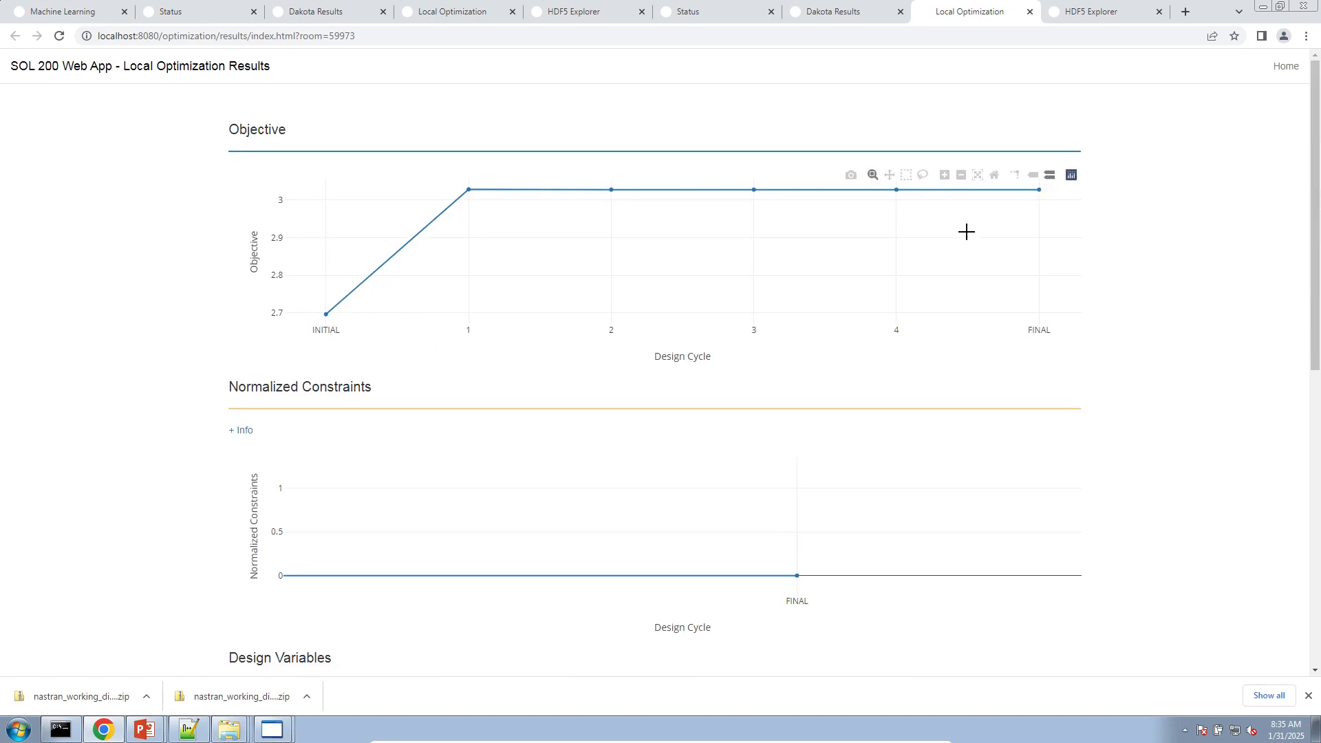
Step: Compare the r2_pl upper bound with its constraint value in the OUU Results of the reliability run
{"action": "left_click", "coordinate": [864, 7]}
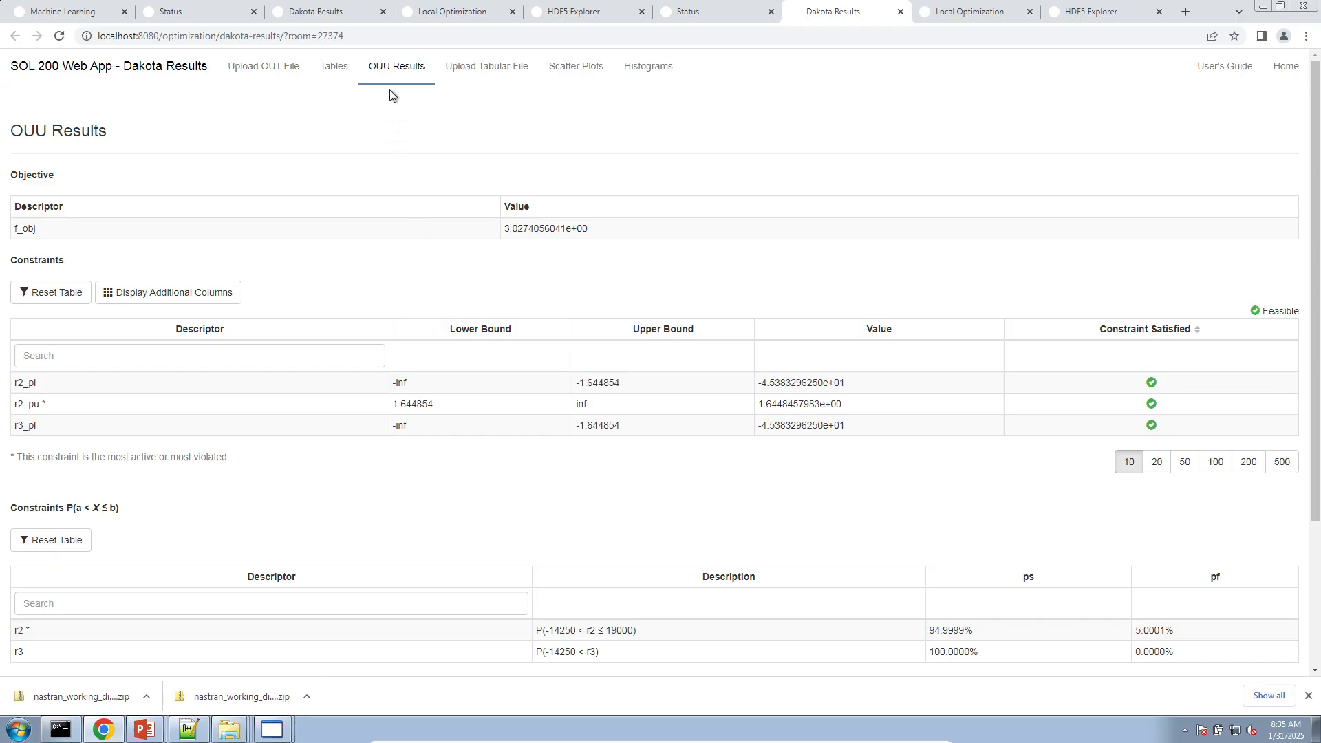
{"action": "scroll", "coordinate": [392, 379], "scroll_direction": "down", "scroll_amount": 2}
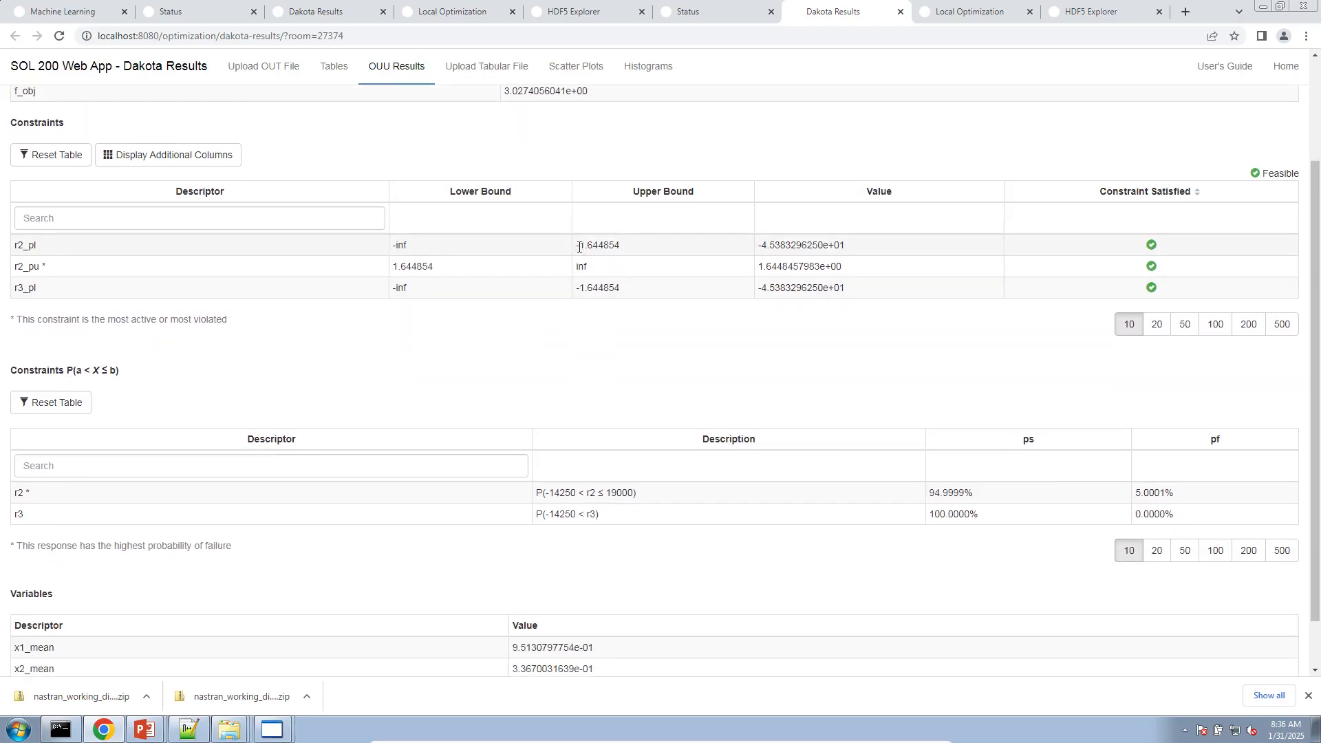
{"action": "left_click_drag", "start_coordinate": [575, 246], "coordinate": [798, 258]}
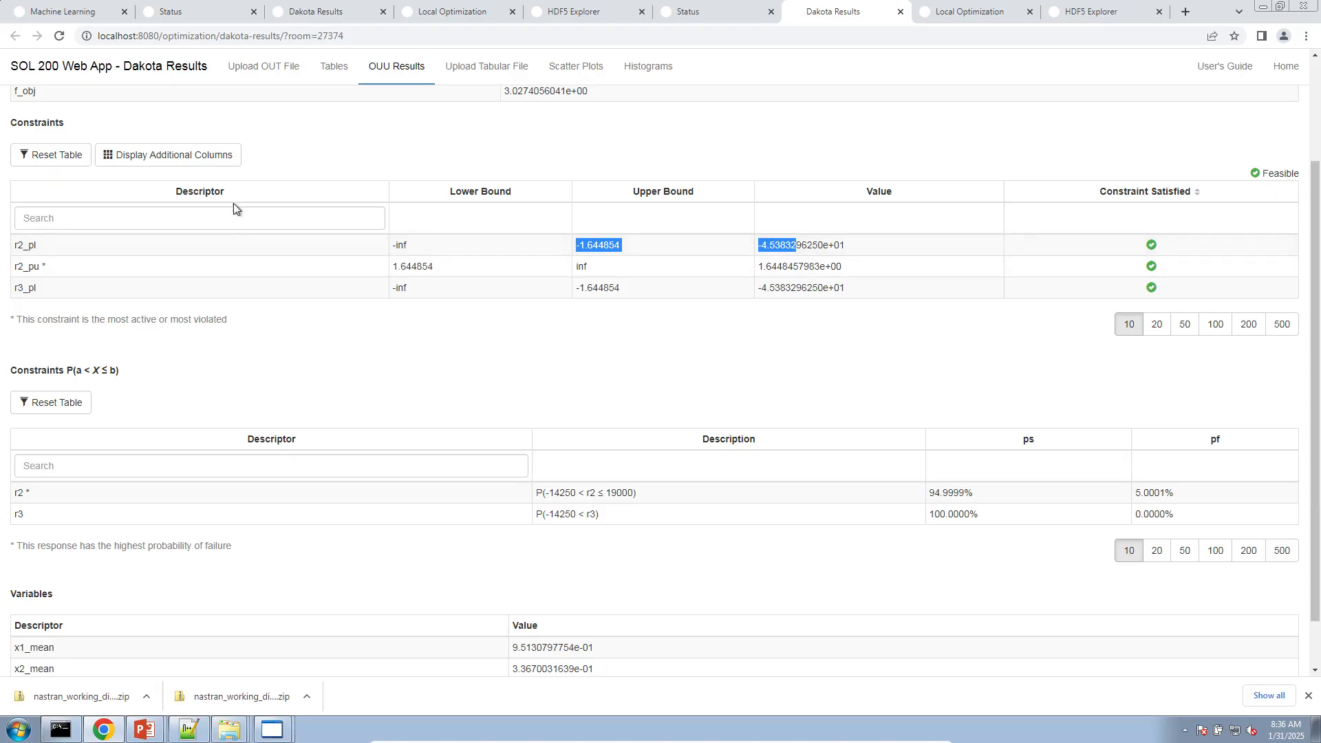
Step: Display the additional columns of the OUU constraints table and check the description and pf/ps type of r2_pl
{"action": "left_click", "coordinate": [199, 164]}
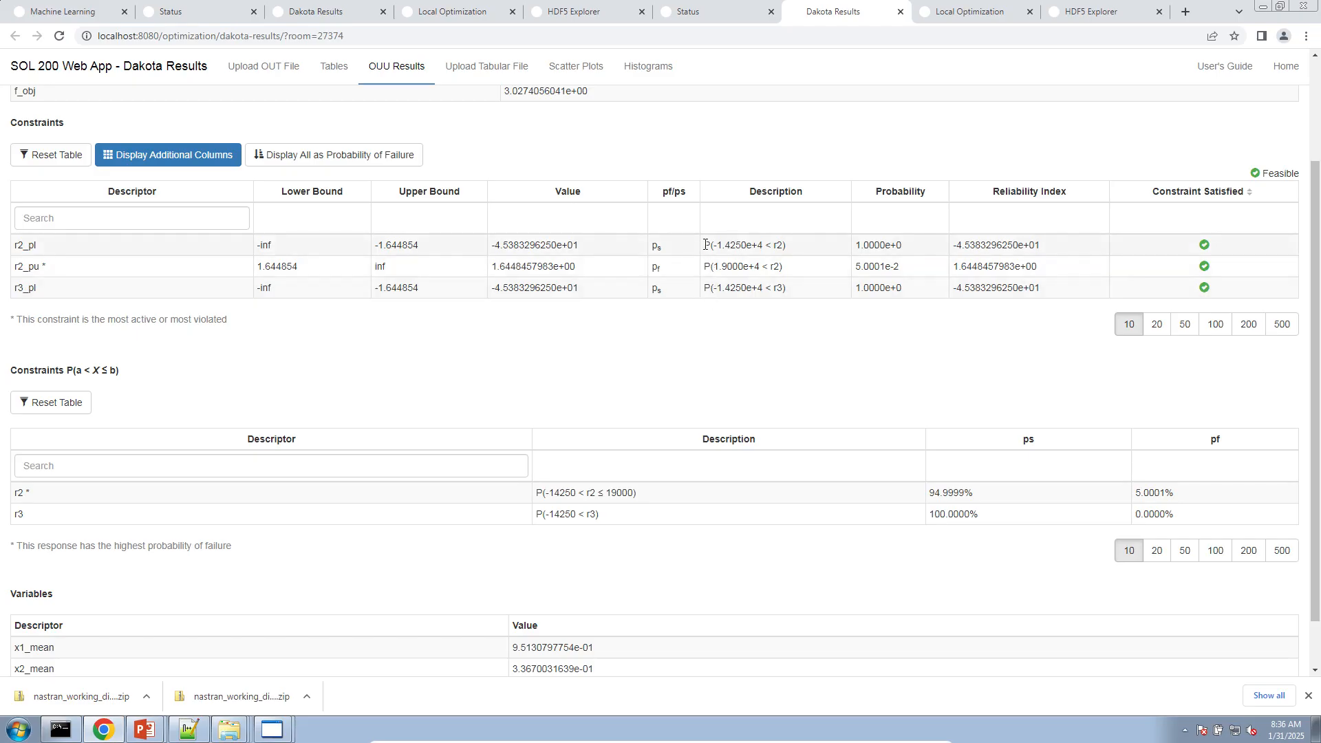
{"action": "left_click_drag", "start_coordinate": [704, 245], "coordinate": [795, 247]}
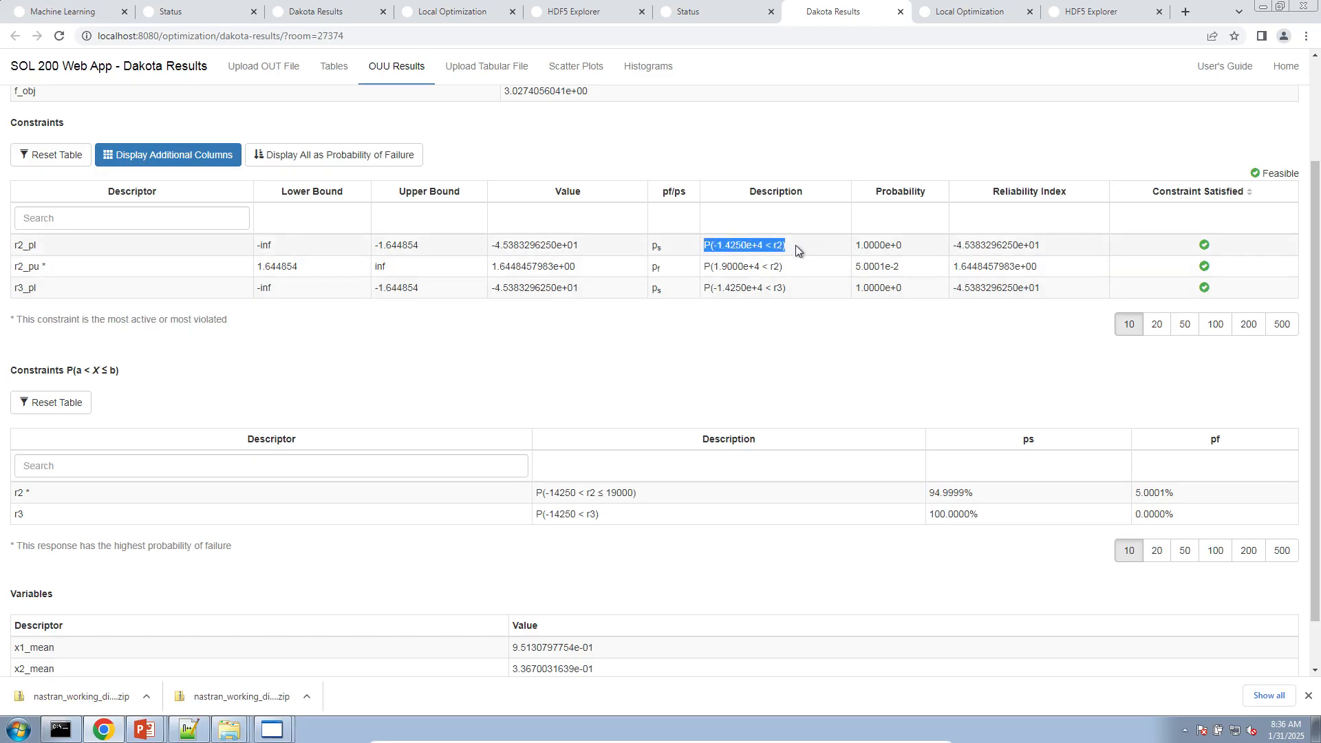
{"action": "left_click", "coordinate": [803, 267]}
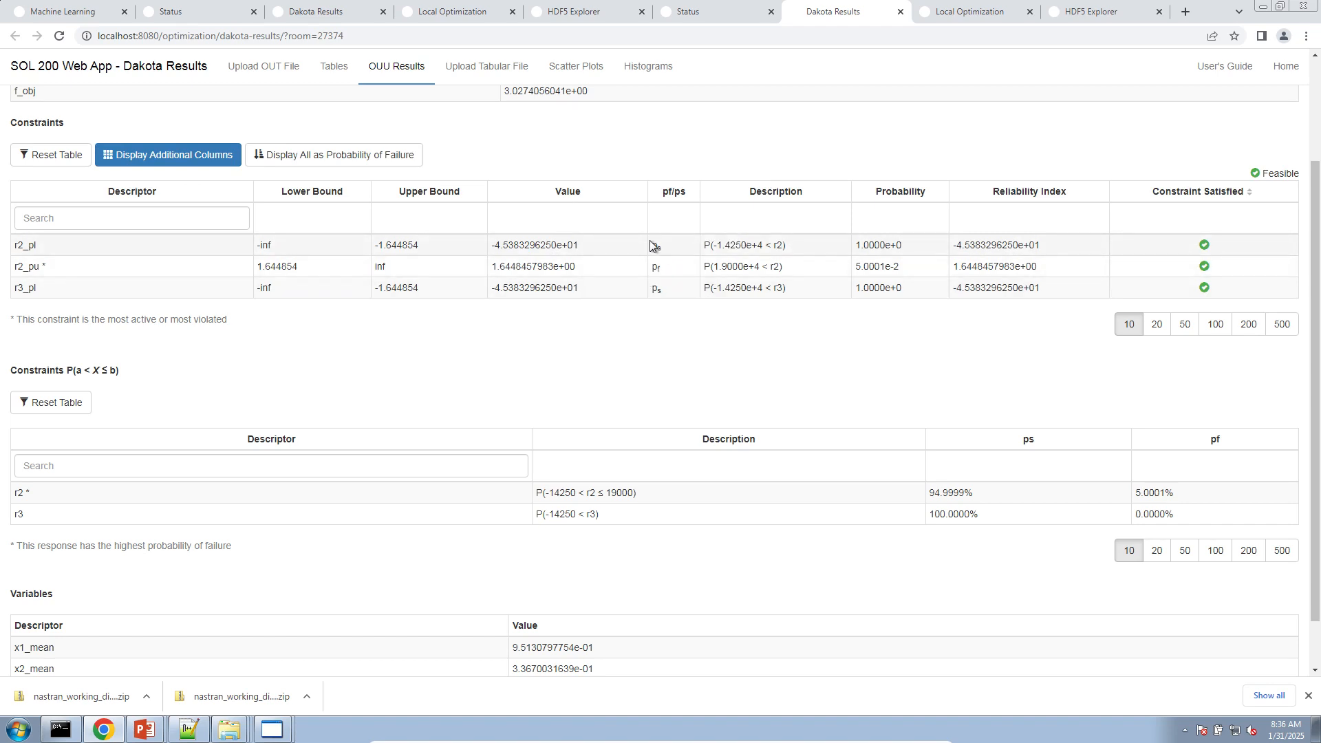
{"action": "left_click_drag", "start_coordinate": [651, 245], "coordinate": [676, 244]}
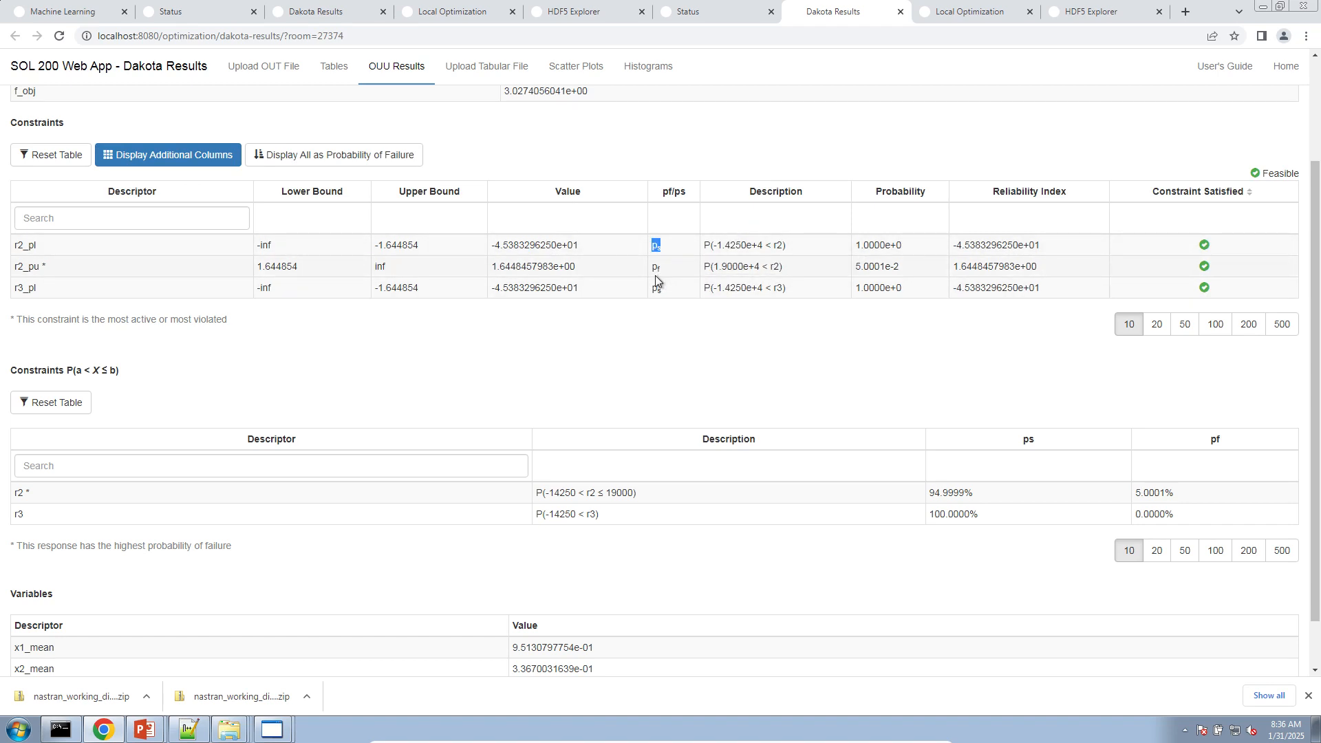
Step: Display all OUU constraints as probability of failure and enlarge the page to read the constraints table
{"action": "left_click", "coordinate": [415, 164]}
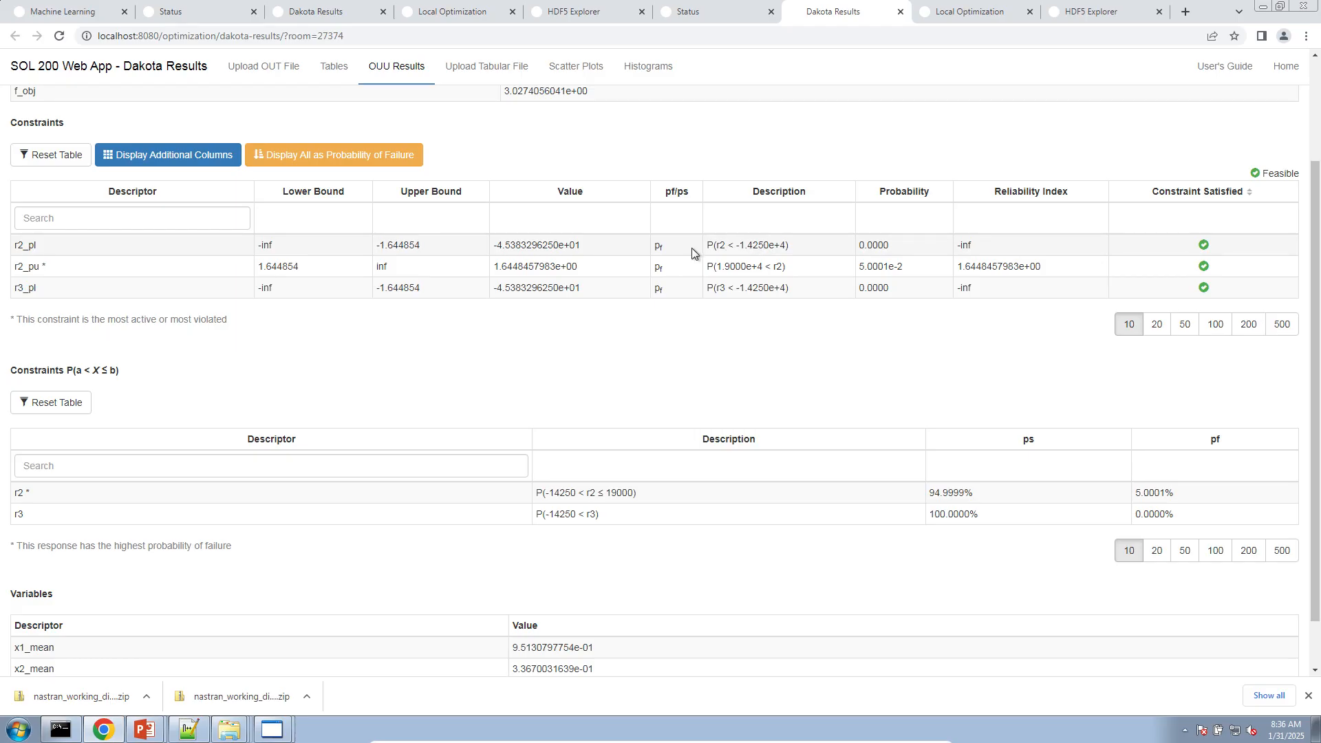
{"action": "key", "text": "ctrl+plus"}
{"action": "key", "text": "ctrl+plus"}
{"action": "key", "text": "ctrl+plus"}
{"action": "key", "text": "ctrl+plus"}
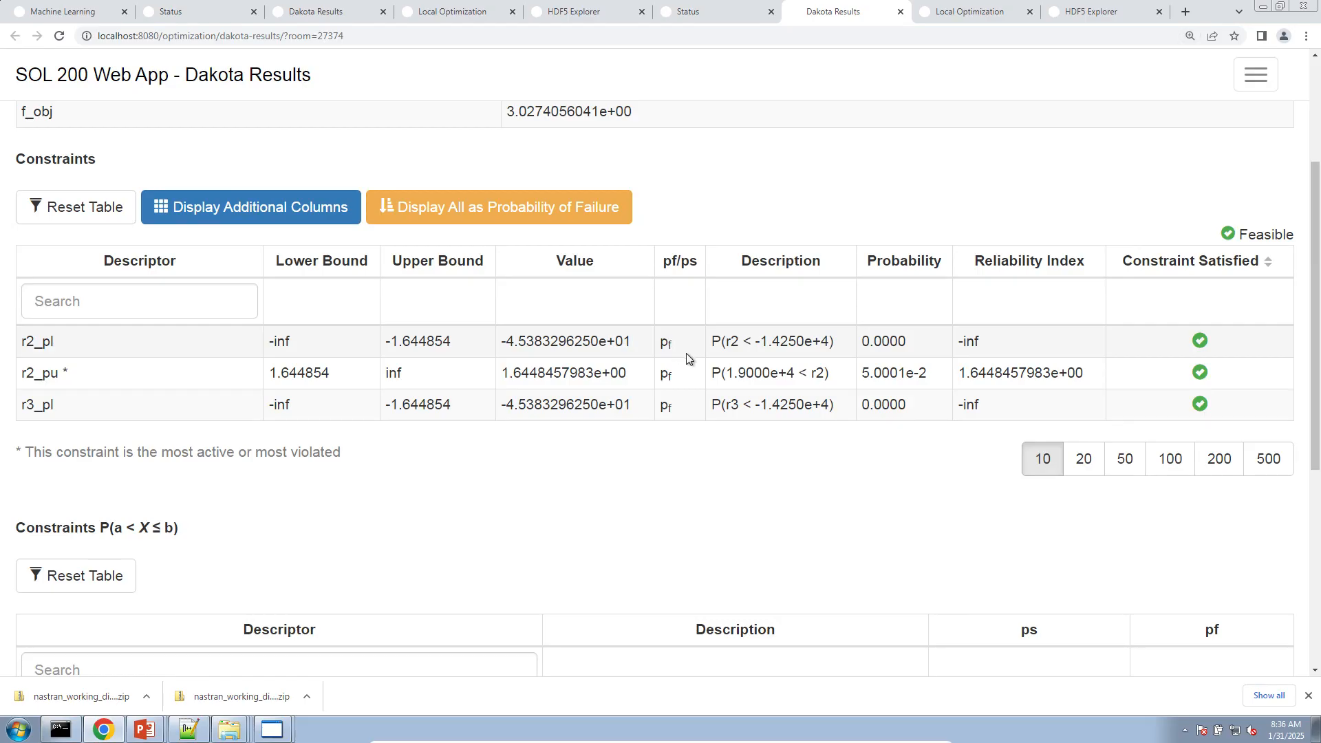
{"action": "scroll", "coordinate": [320, 384], "scroll_direction": "up", "scroll_amount": 2}
{"action": "scroll", "coordinate": [44, 418], "scroll_direction": "down", "scroll_amount": 2}
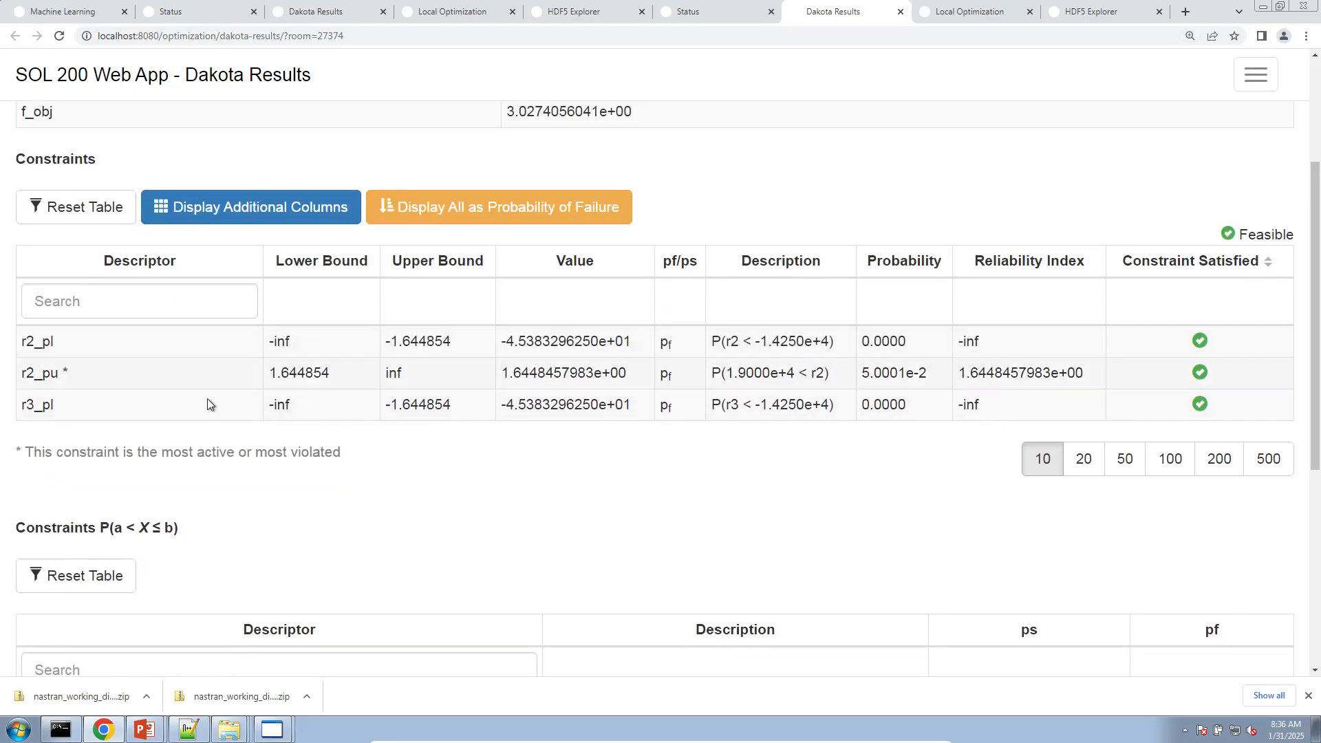
Step: Return to the Dakota wizard of the Machine Learning web app and reset the page zoom to 100%
{"action": "left_click", "coordinate": [89, 12]}
{"action": "left_click", "coordinate": [593, 84]}
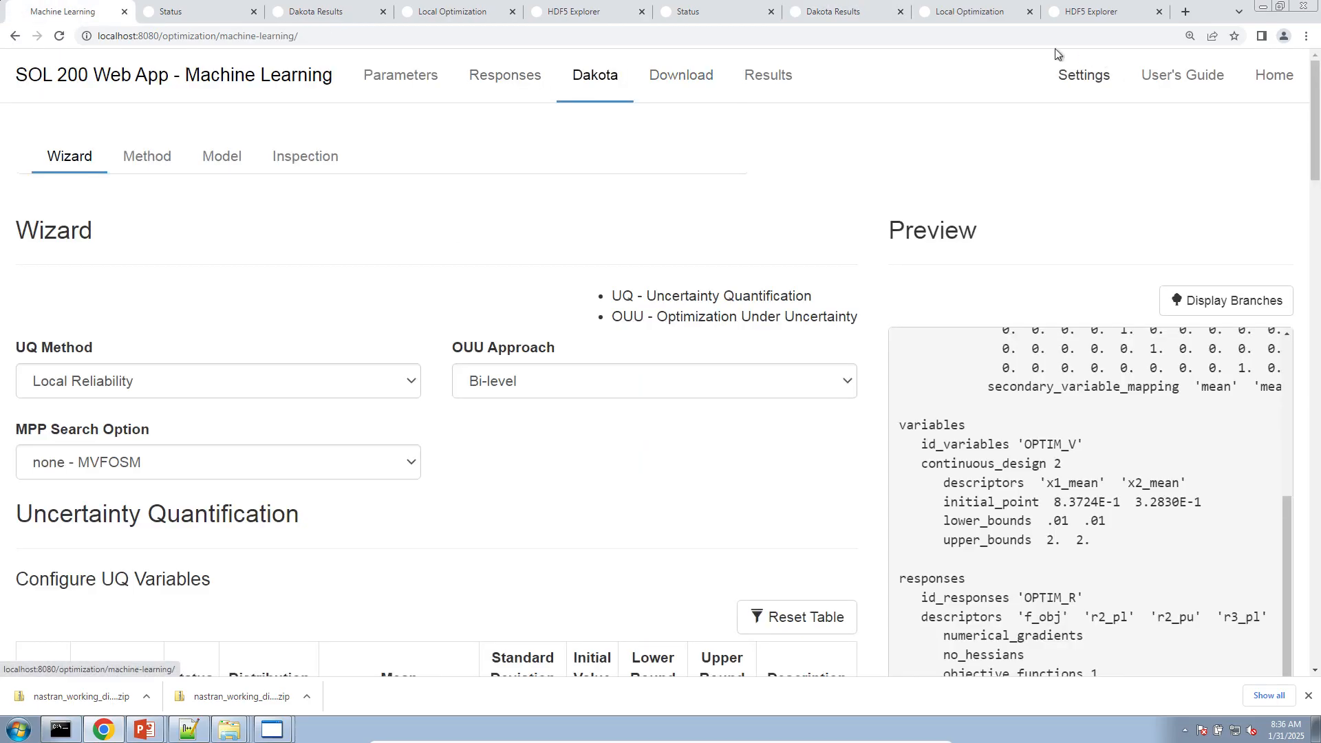
{"action": "left_click", "coordinate": [1190, 35]}
{"action": "left_click", "coordinate": [1212, 61]}
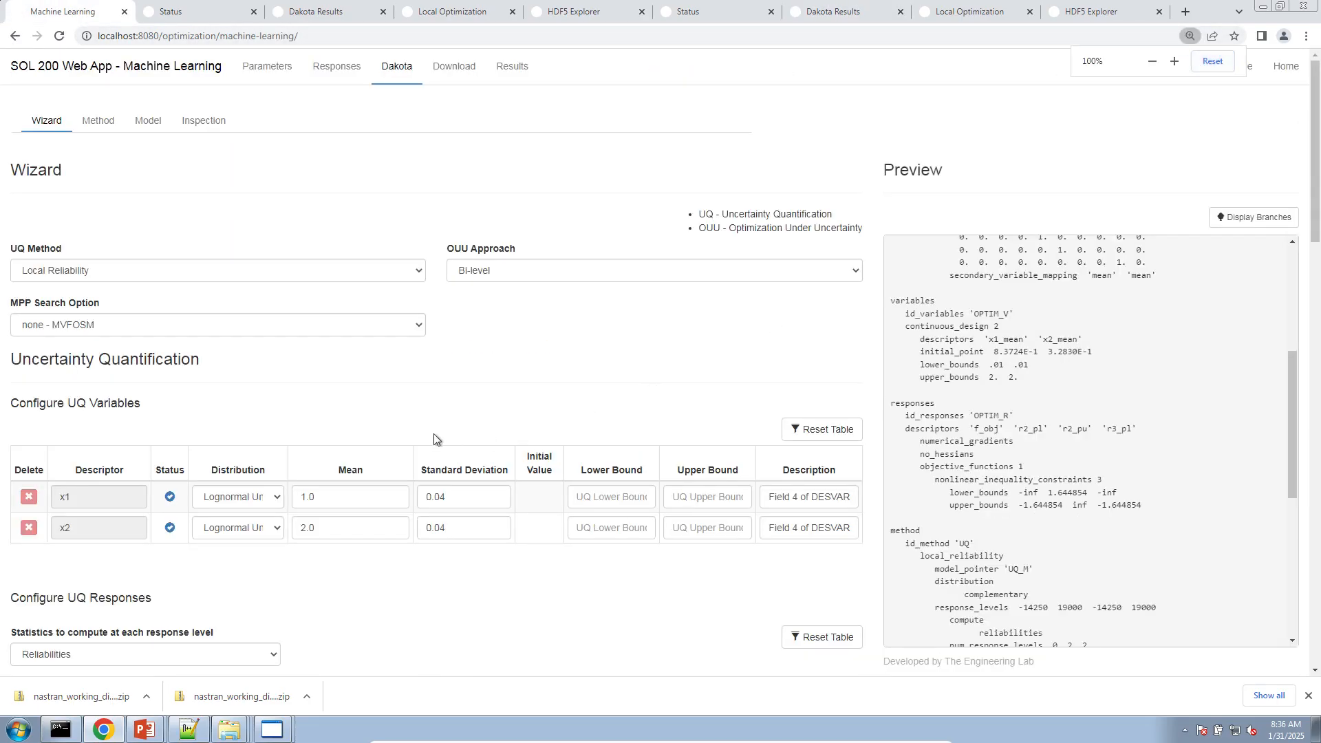
Step: Set r3's probability of failure for the upper bound to 5% in the OUU constraints
{"action": "scroll", "coordinate": [433, 433], "scroll_direction": "down", "scroll_amount": 10}
{"action": "scroll", "coordinate": [433, 433], "scroll_direction": "down", "scroll_amount": 6}
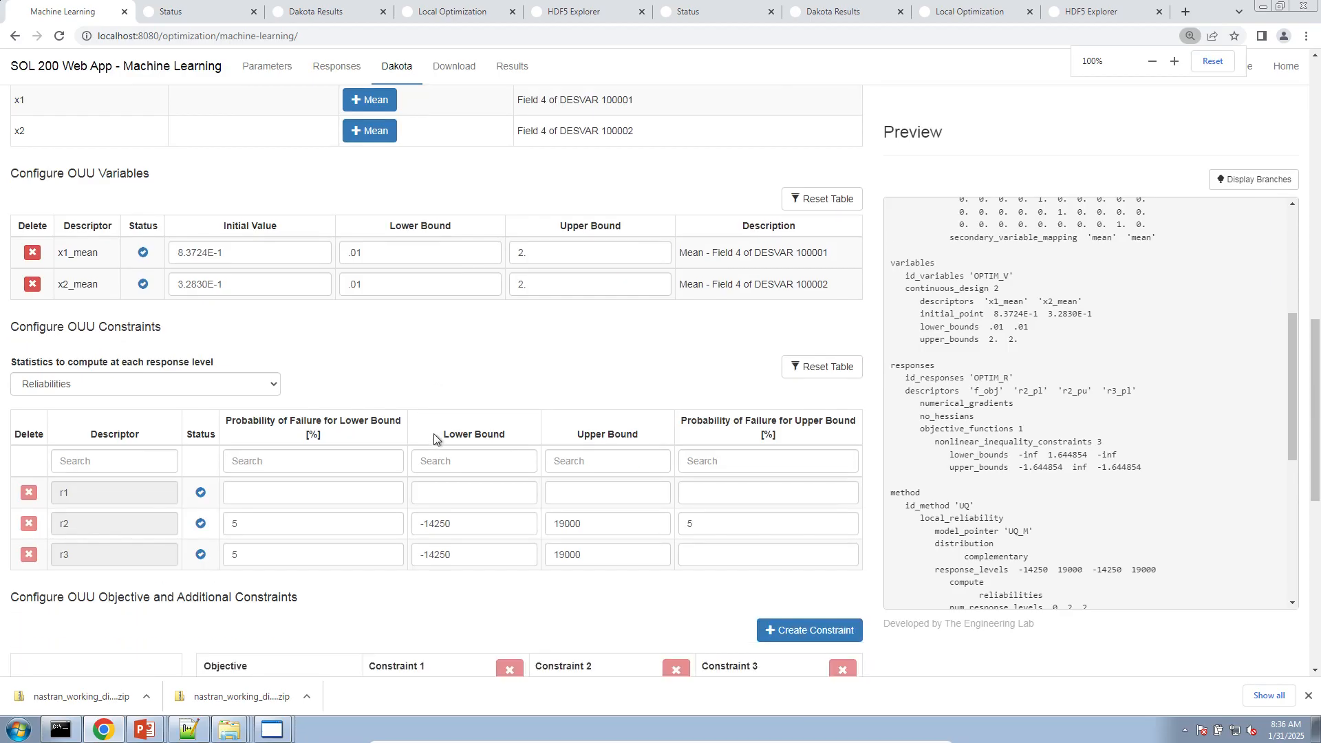
{"action": "left_click", "coordinate": [763, 485]}
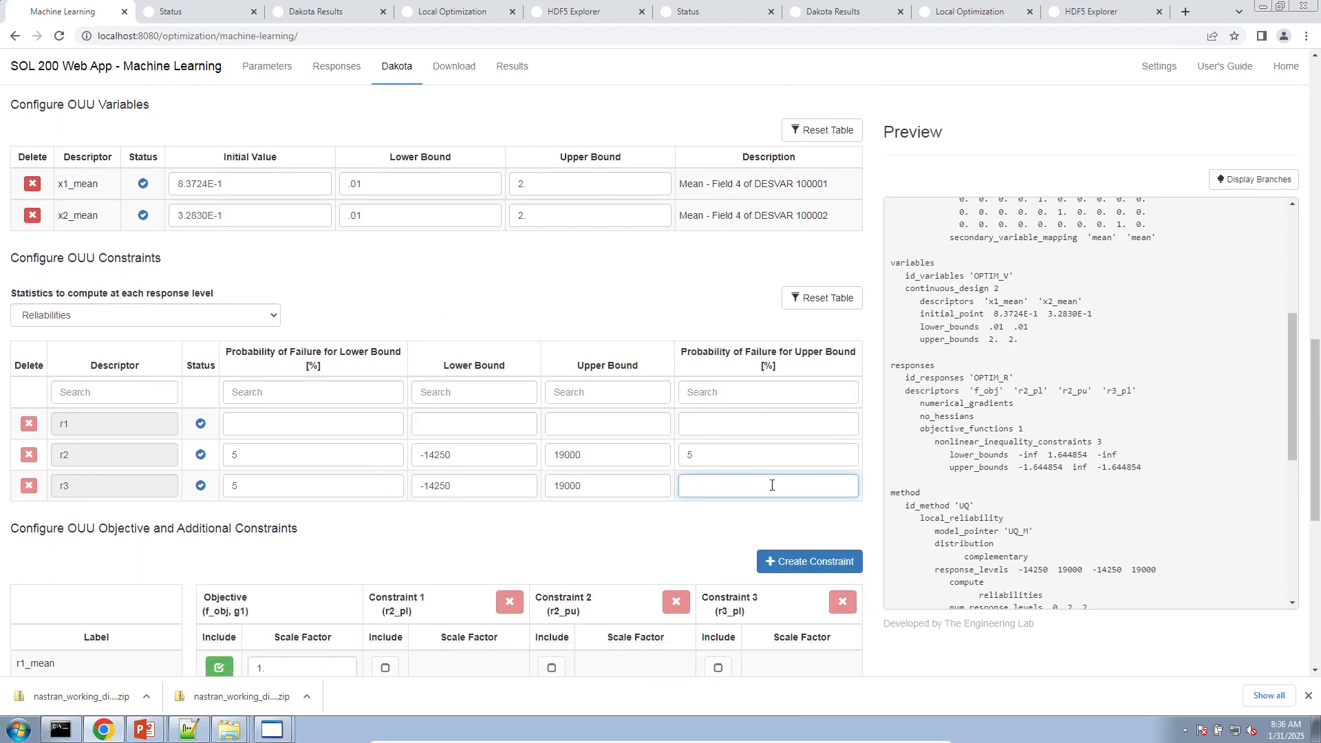
{"action": "type", "text": "5"}
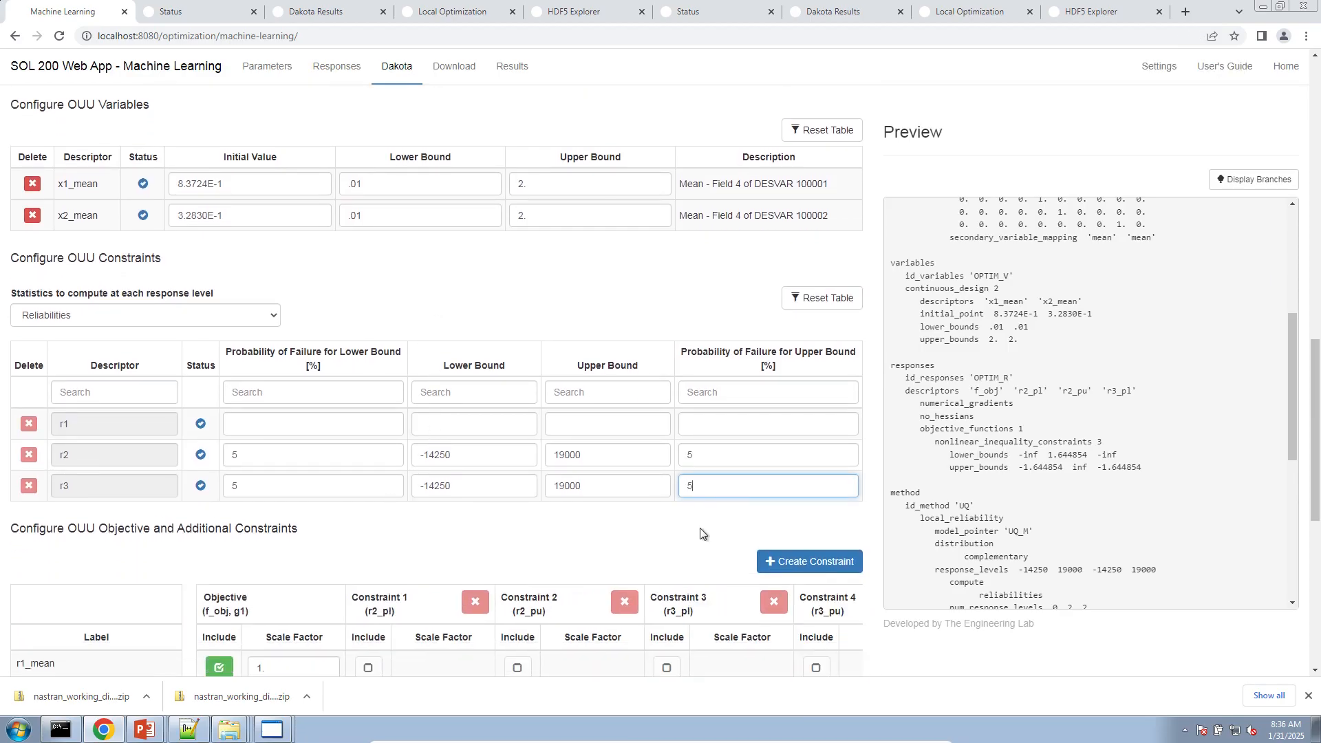
{"action": "left_click", "coordinate": [701, 534]}
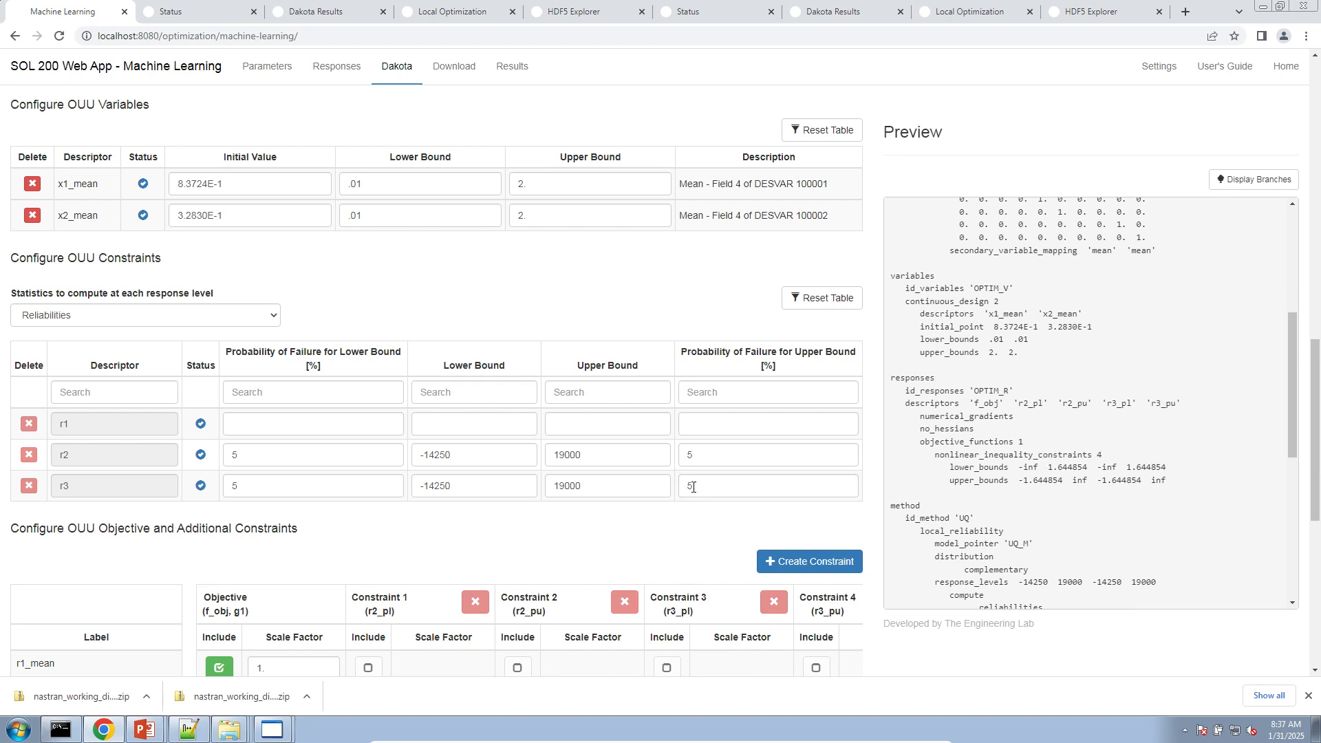
{"action": "left_click_drag", "start_coordinate": [695, 488], "coordinate": [663, 479]}
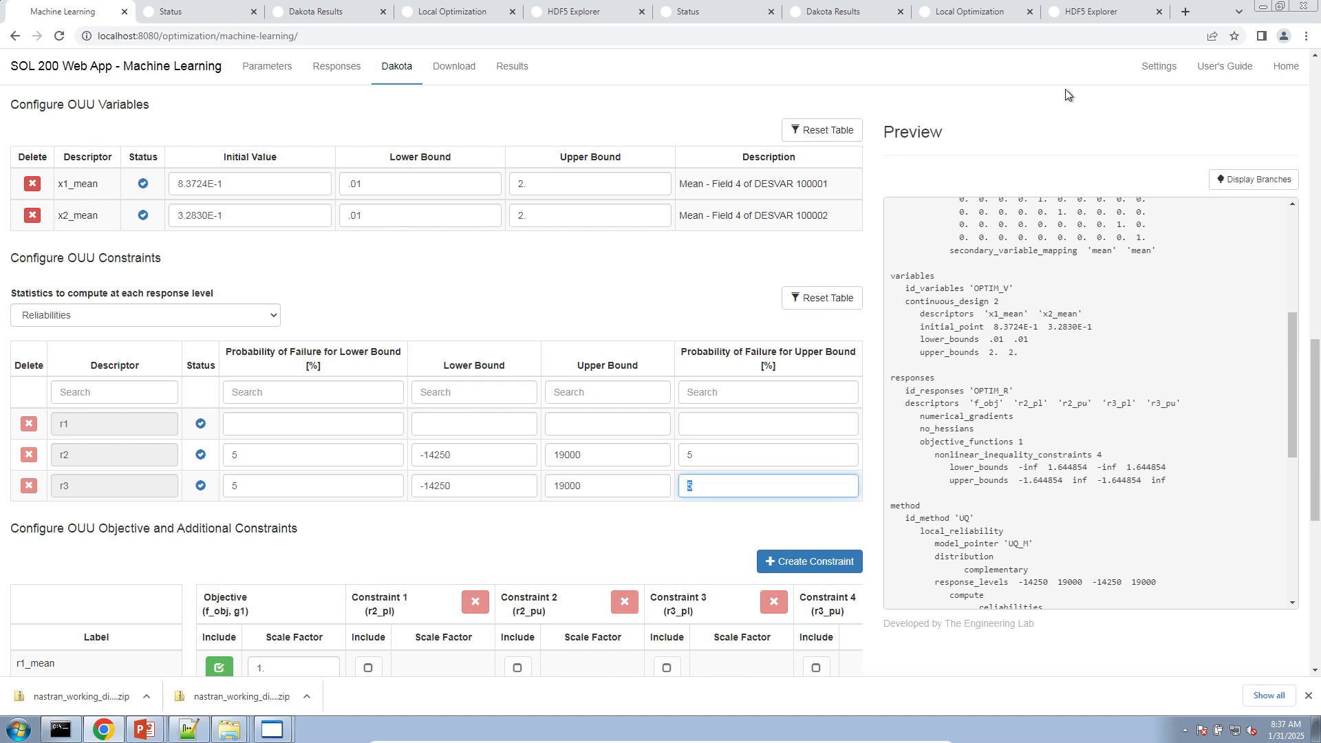
Step: Return to the OUU Results of the reliability run and enlarge the page to read the constraints table
{"action": "left_click", "coordinate": [862, 9]}
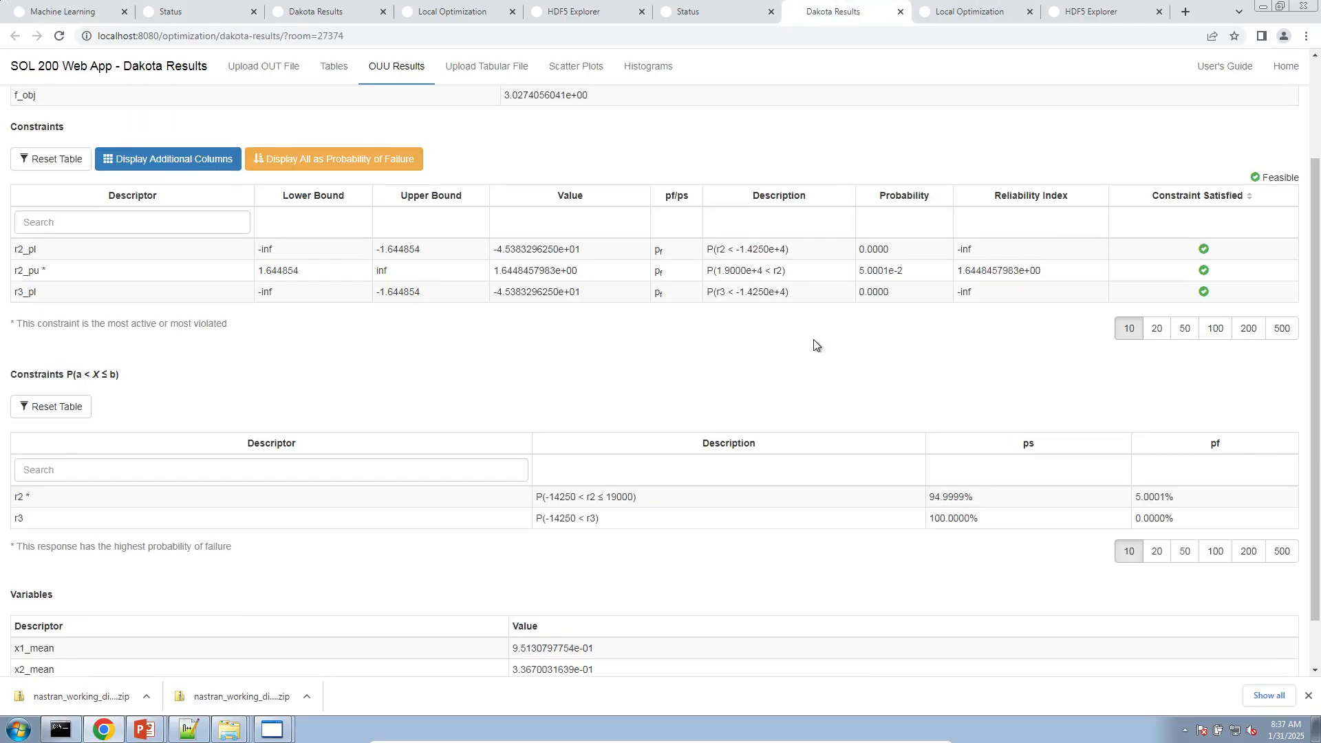
{"action": "scroll", "coordinate": [814, 344], "scroll_direction": "up", "scroll_amount": 1}
{"action": "key", "text": "ctrl+plus"}
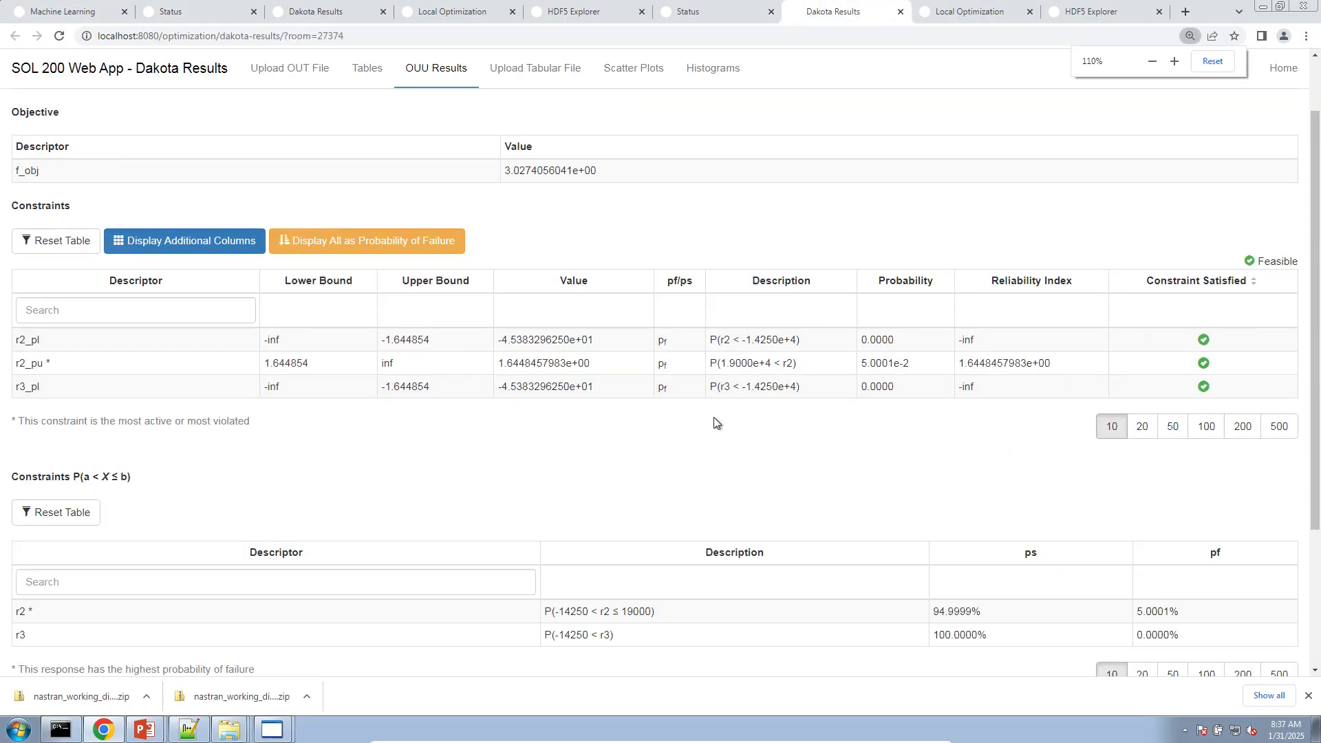
{"action": "key", "text": "ctrl+plus"}
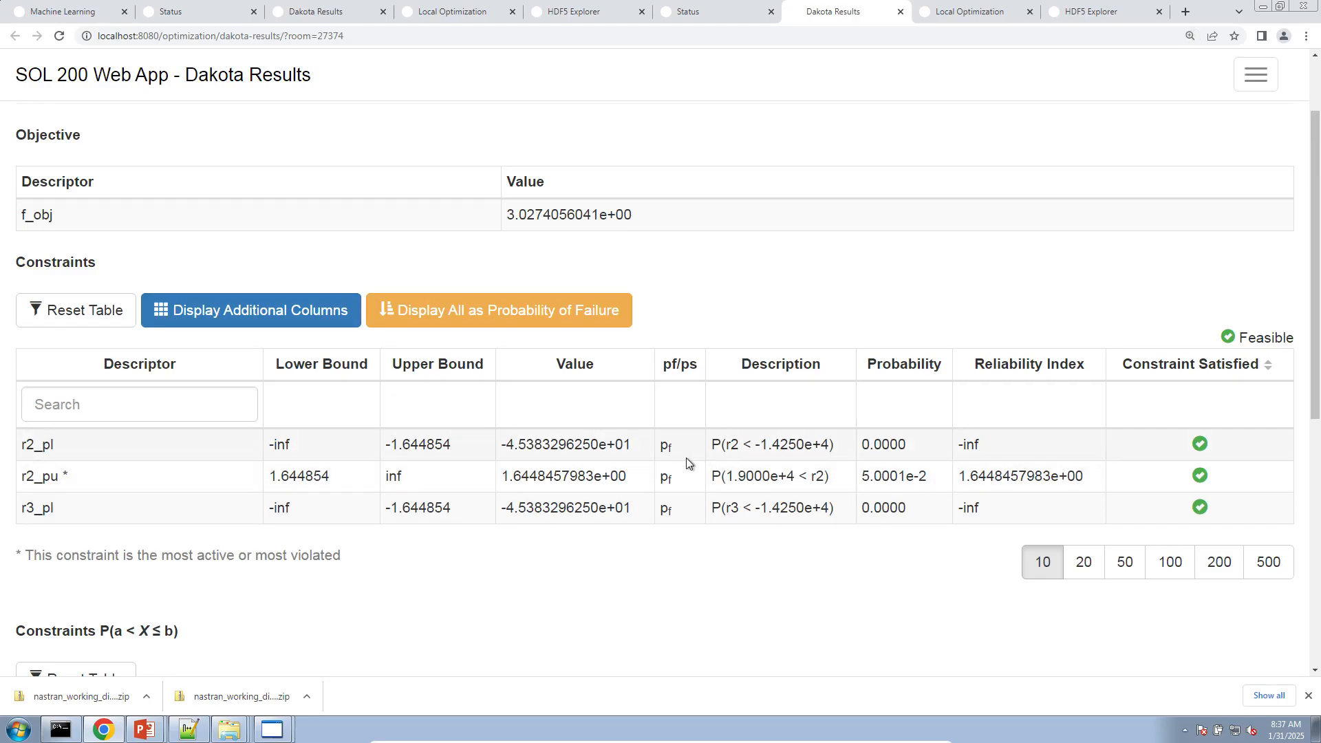
Step: Return to the Dakota wizard and re-enter 5 as r3's upper-bound probability of failure in the OUU constraints
{"action": "left_click", "coordinate": [62, 11]}
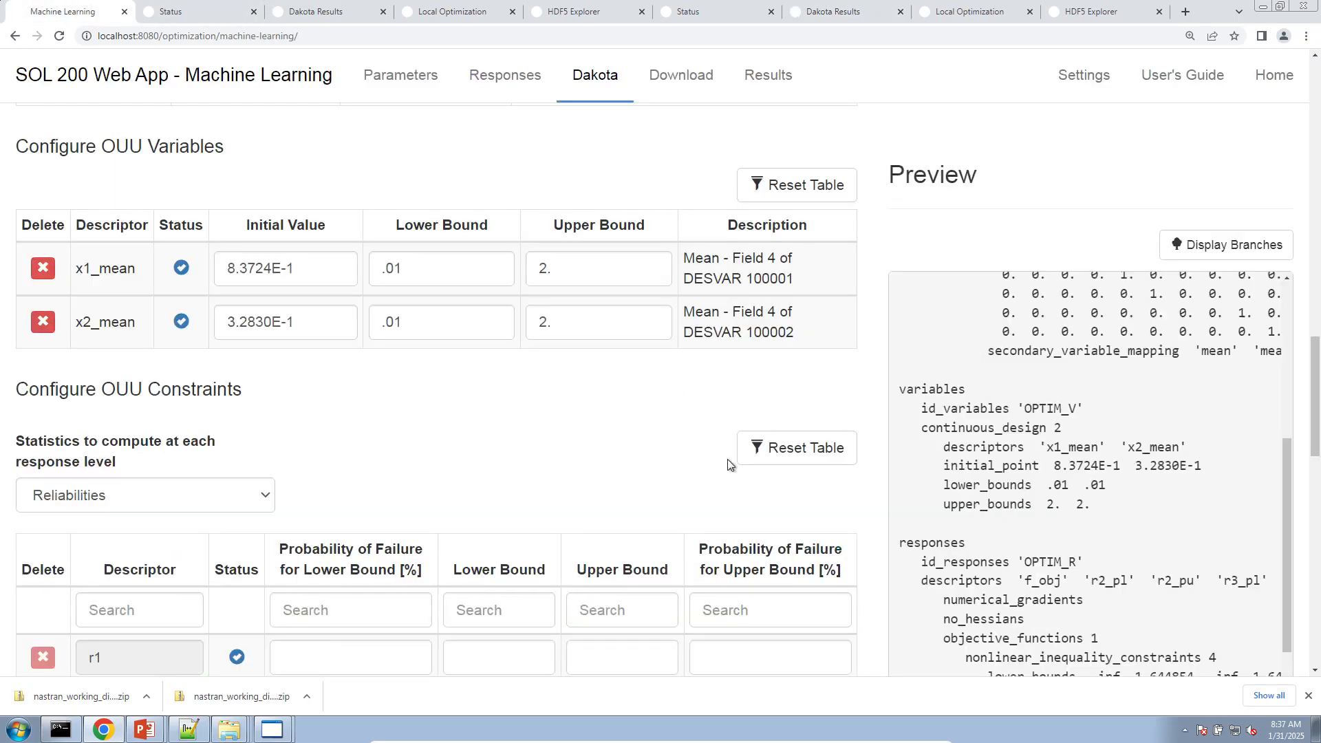
{"action": "scroll", "coordinate": [688, 455], "scroll_direction": "down", "scroll_amount": 7}
{"action": "scroll", "coordinate": [688, 455], "scroll_direction": "up", "scroll_amount": 2}
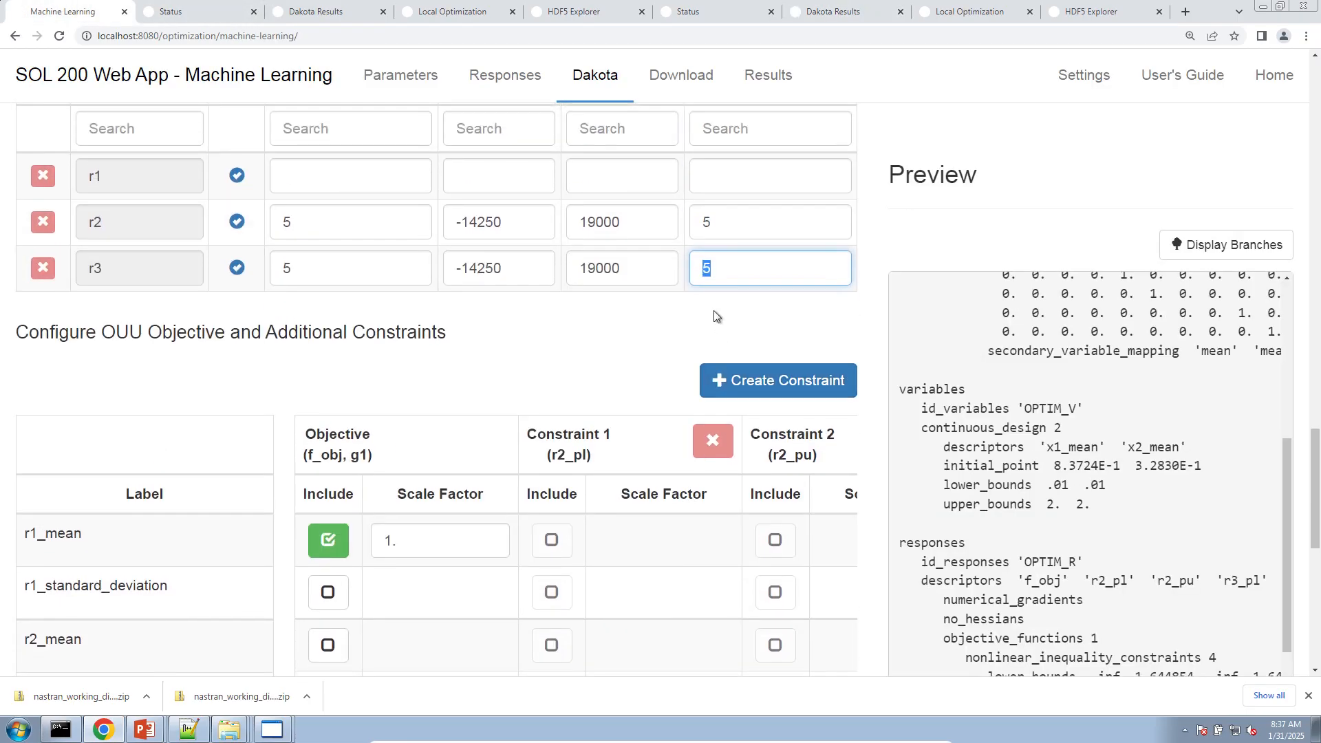
{"action": "scroll", "coordinate": [708, 303], "scroll_direction": "up", "scroll_amount": 1}
{"action": "double_click", "coordinate": [738, 351]}
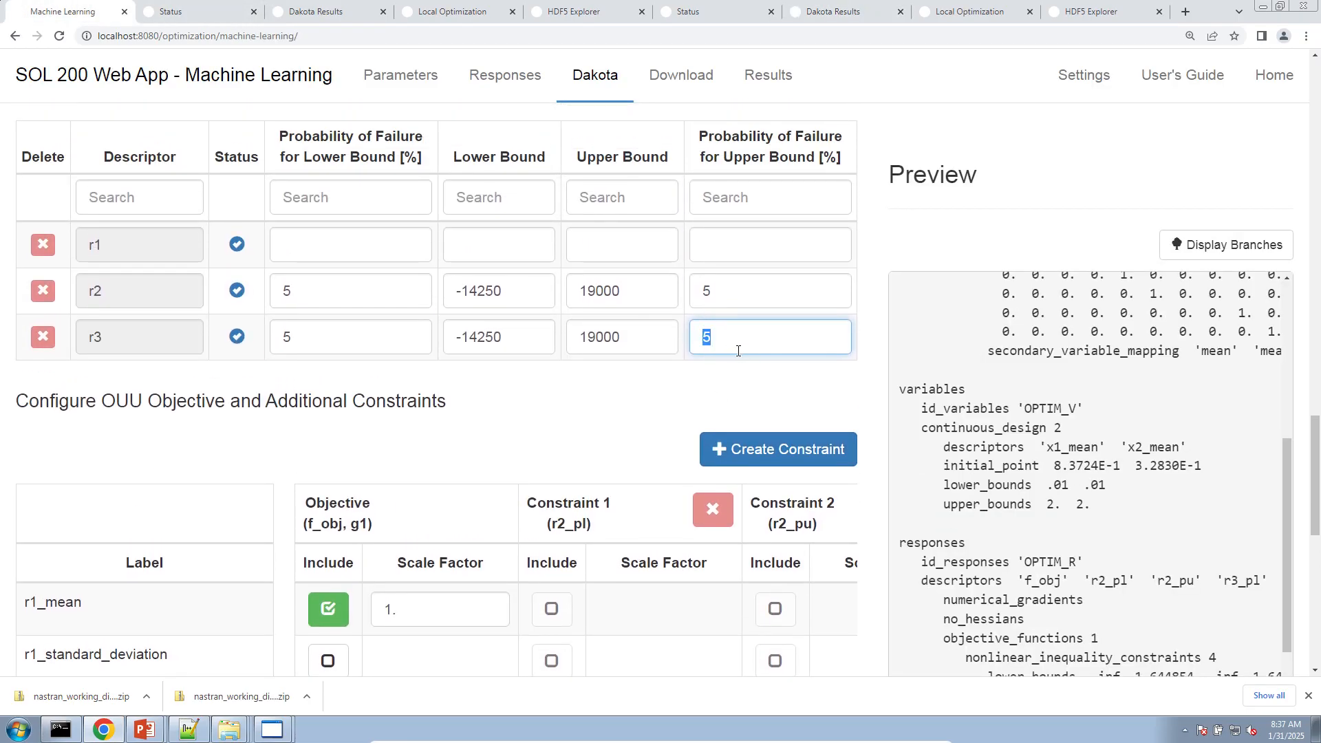
{"action": "left_click", "coordinate": [735, 338]}
{"action": "type", "text": "5"}
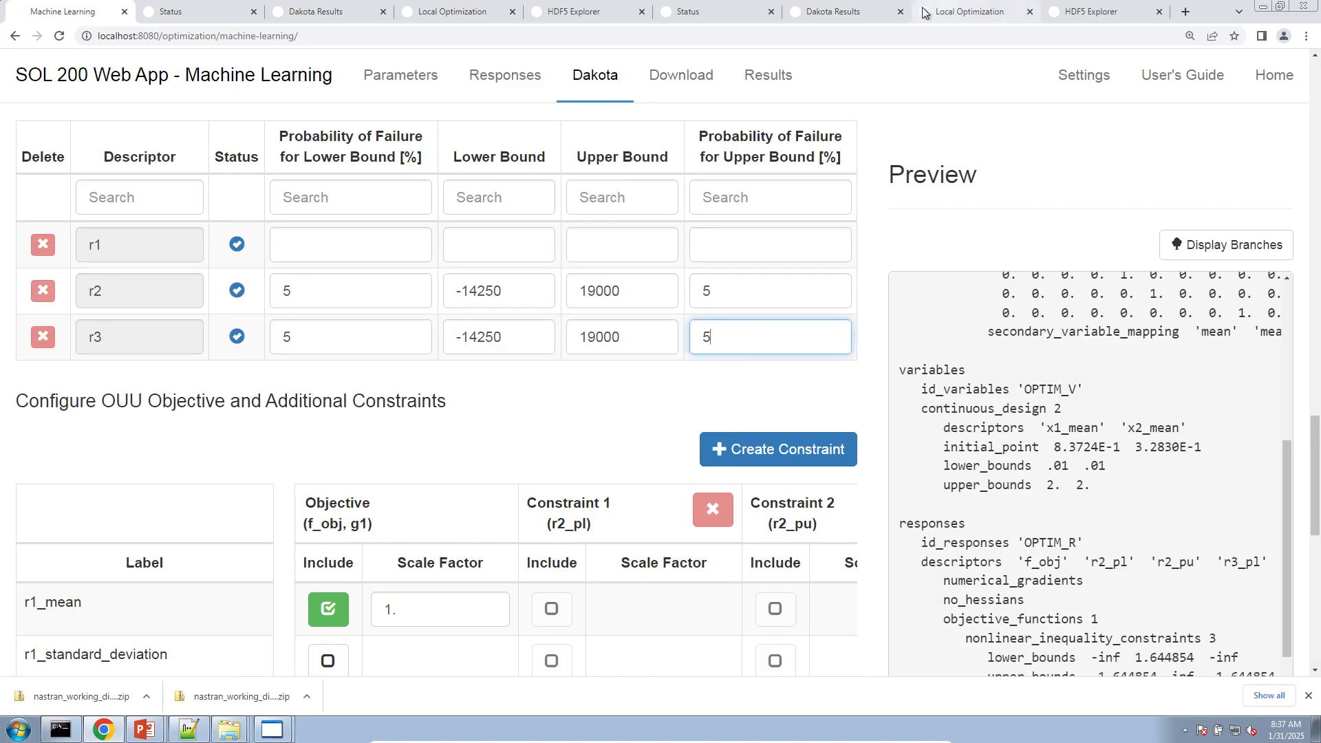
Step: Check the probabilities of r2_pl and r3_pl and the description of r2_pl in the OUU Results constraints table
{"action": "left_click", "coordinate": [842, 13]}
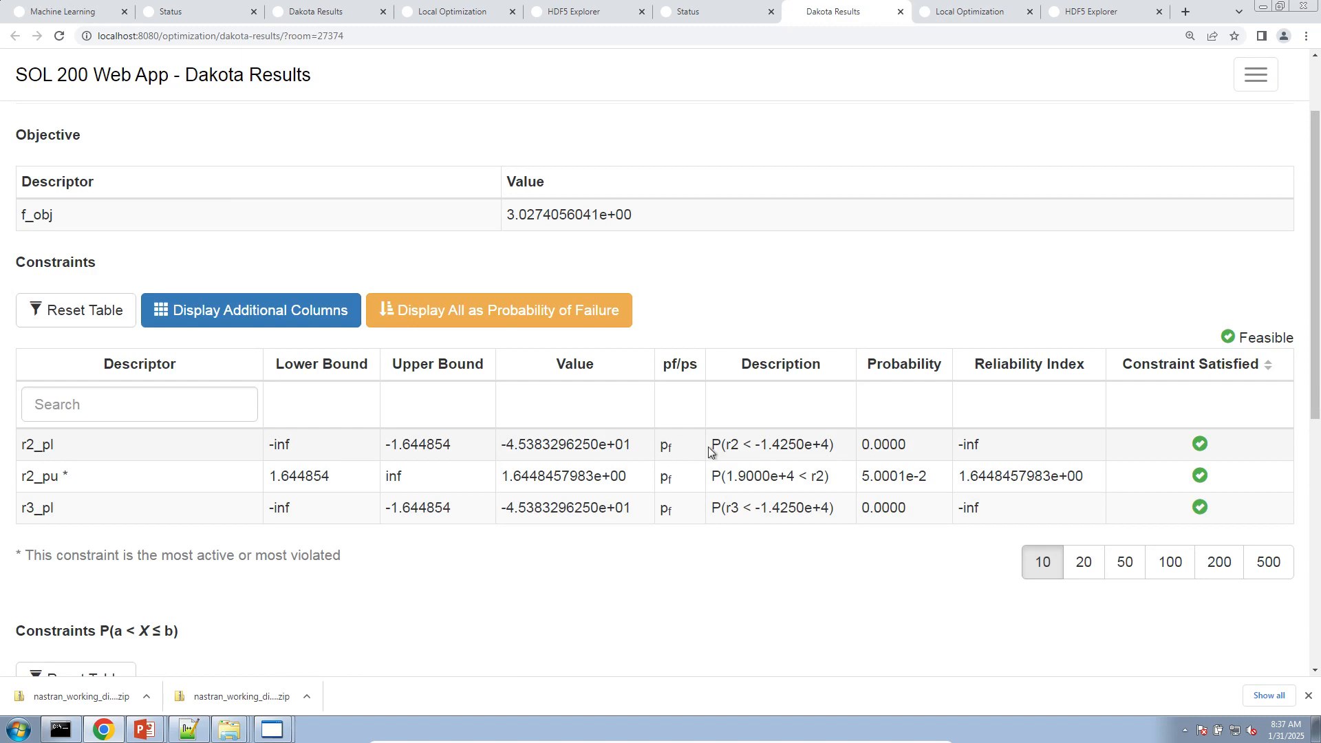
{"action": "left_click_drag", "start_coordinate": [862, 446], "coordinate": [914, 445]}
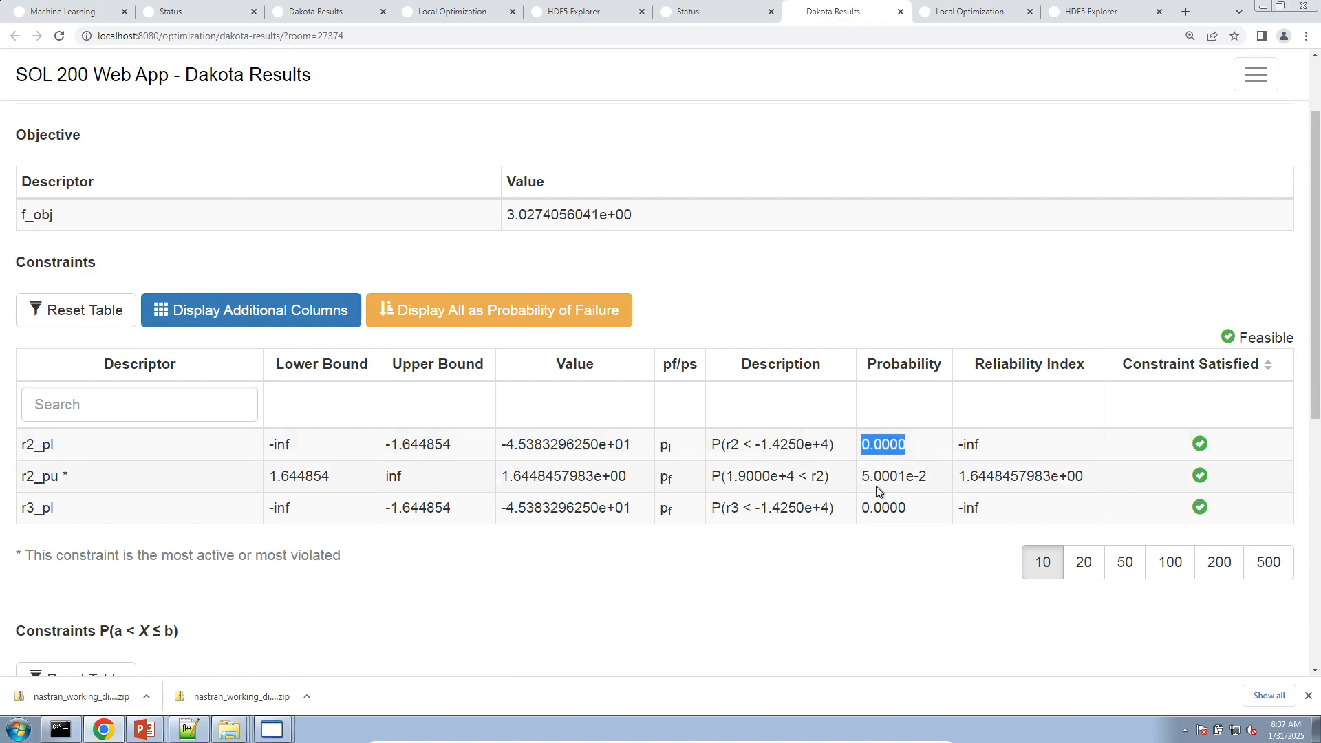
{"action": "left_click_drag", "start_coordinate": [860, 481], "coordinate": [859, 509]}
{"action": "left_click", "coordinate": [911, 508]}
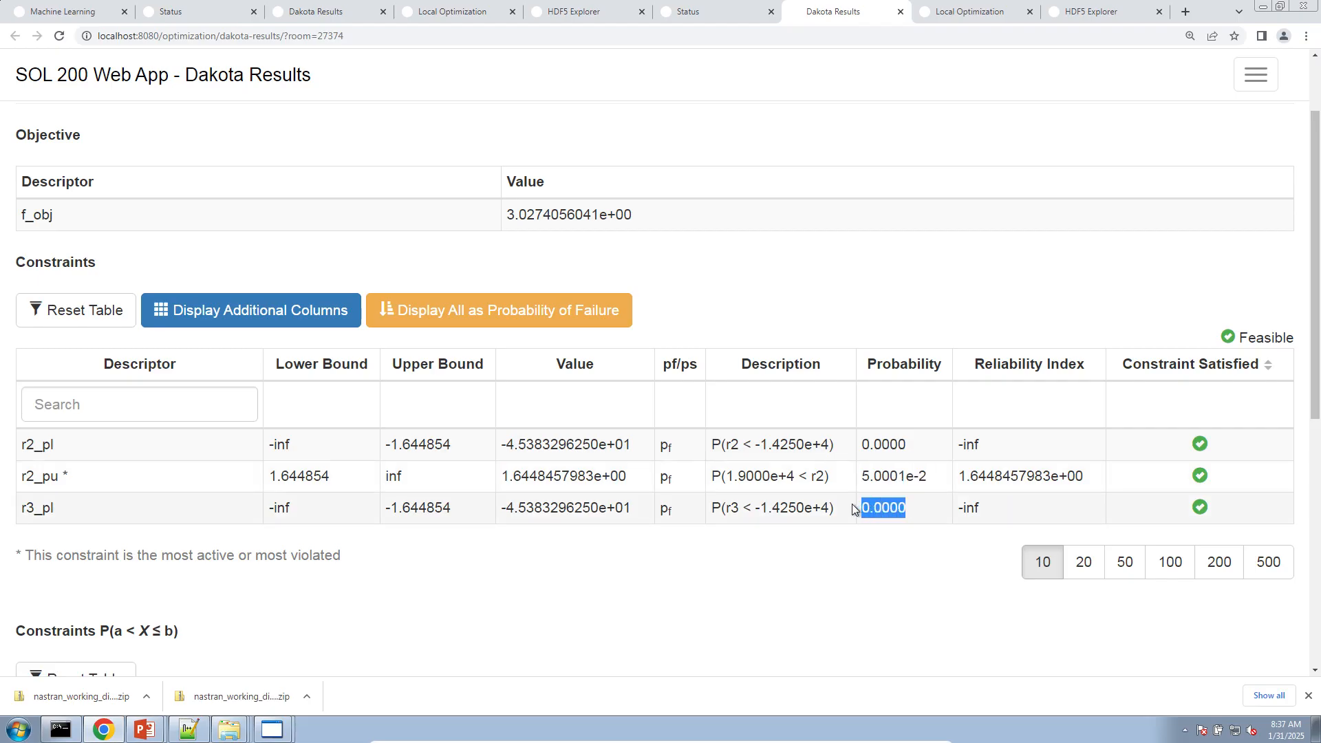
{"action": "left_click", "coordinate": [879, 537]}
{"action": "scroll", "coordinate": [584, 478], "scroll_direction": "down", "scroll_amount": 1}
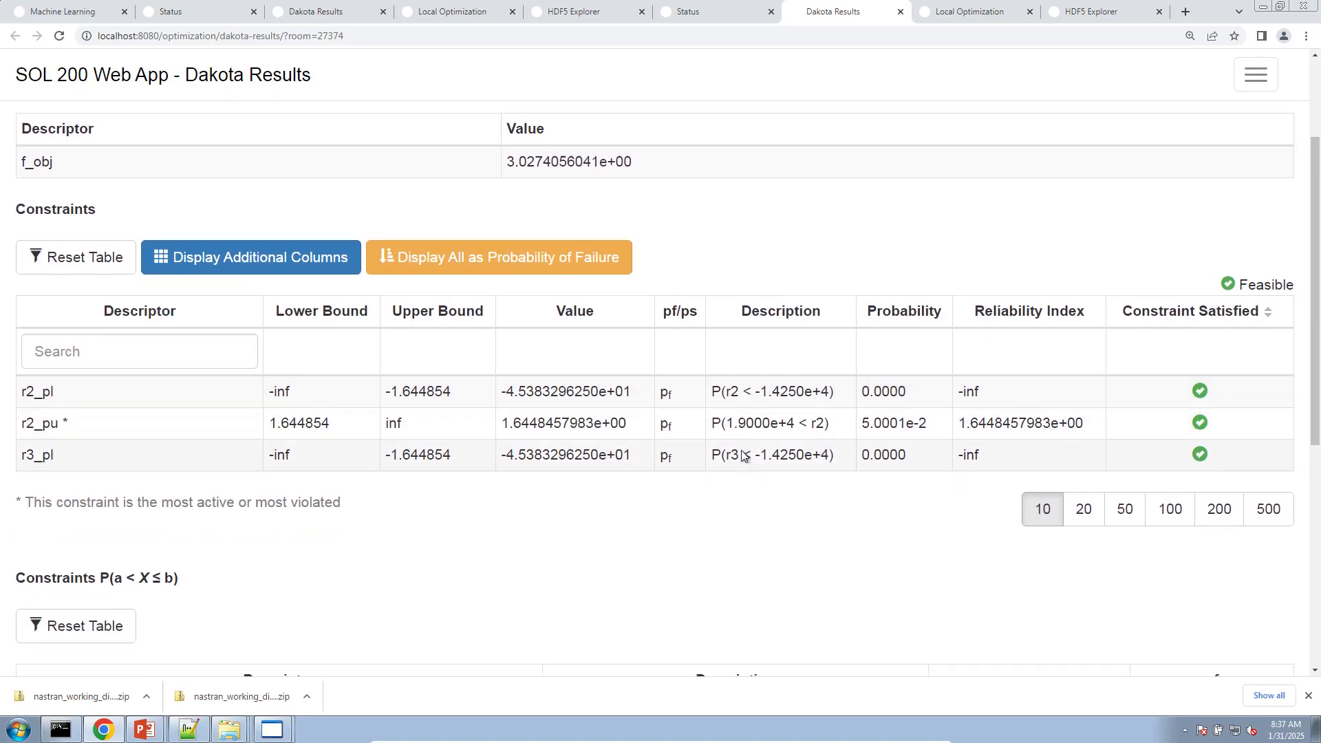
{"action": "left_click_drag", "start_coordinate": [710, 376], "coordinate": [837, 387]}
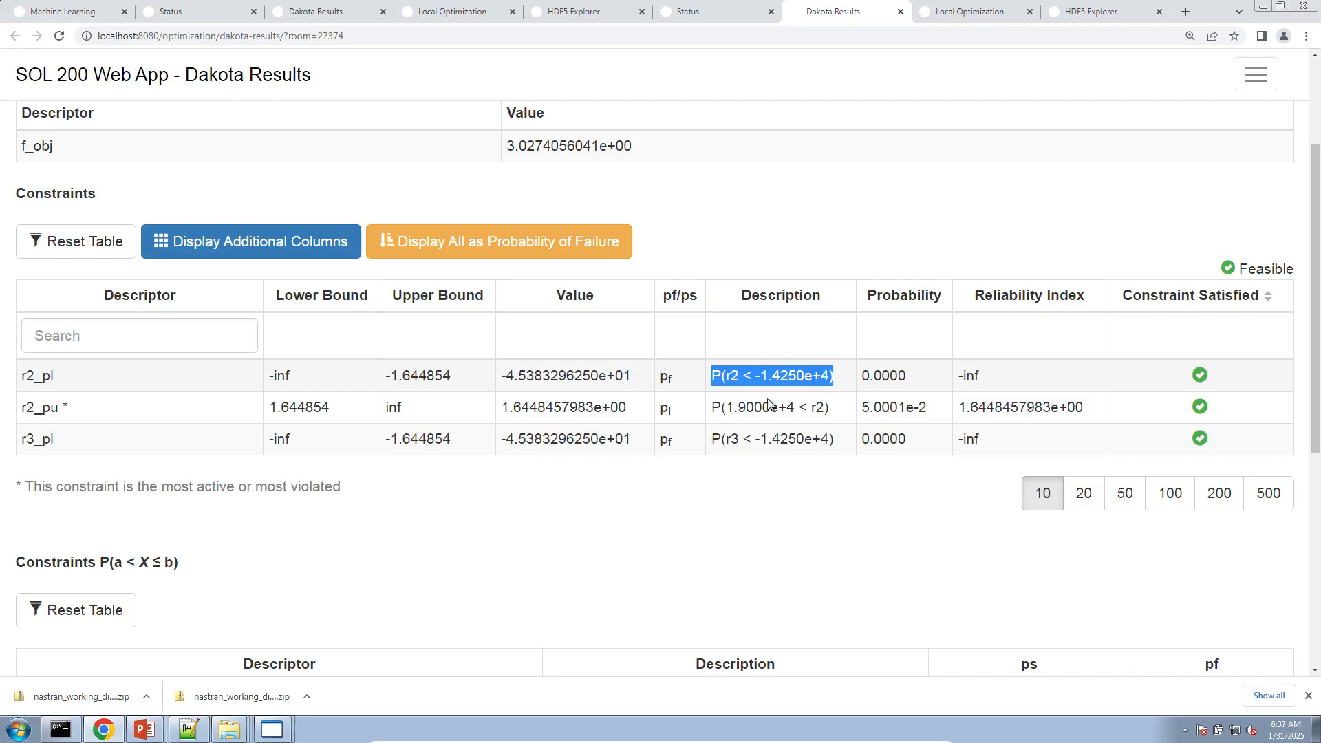
Step: Switch to Notepad++ and start a new document with the heading "Reliability Index"
{"action": "left_click", "coordinate": [188, 729]}
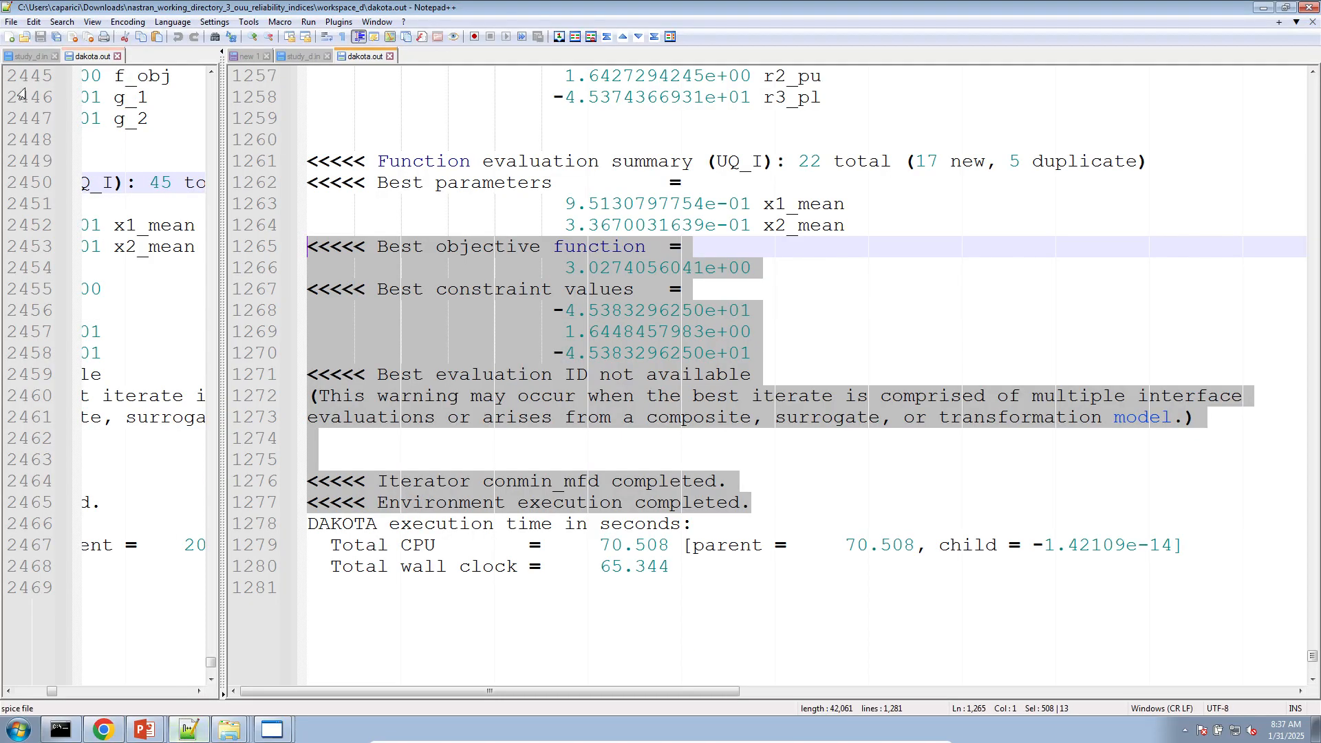
{"action": "left_click", "coordinate": [10, 37]}
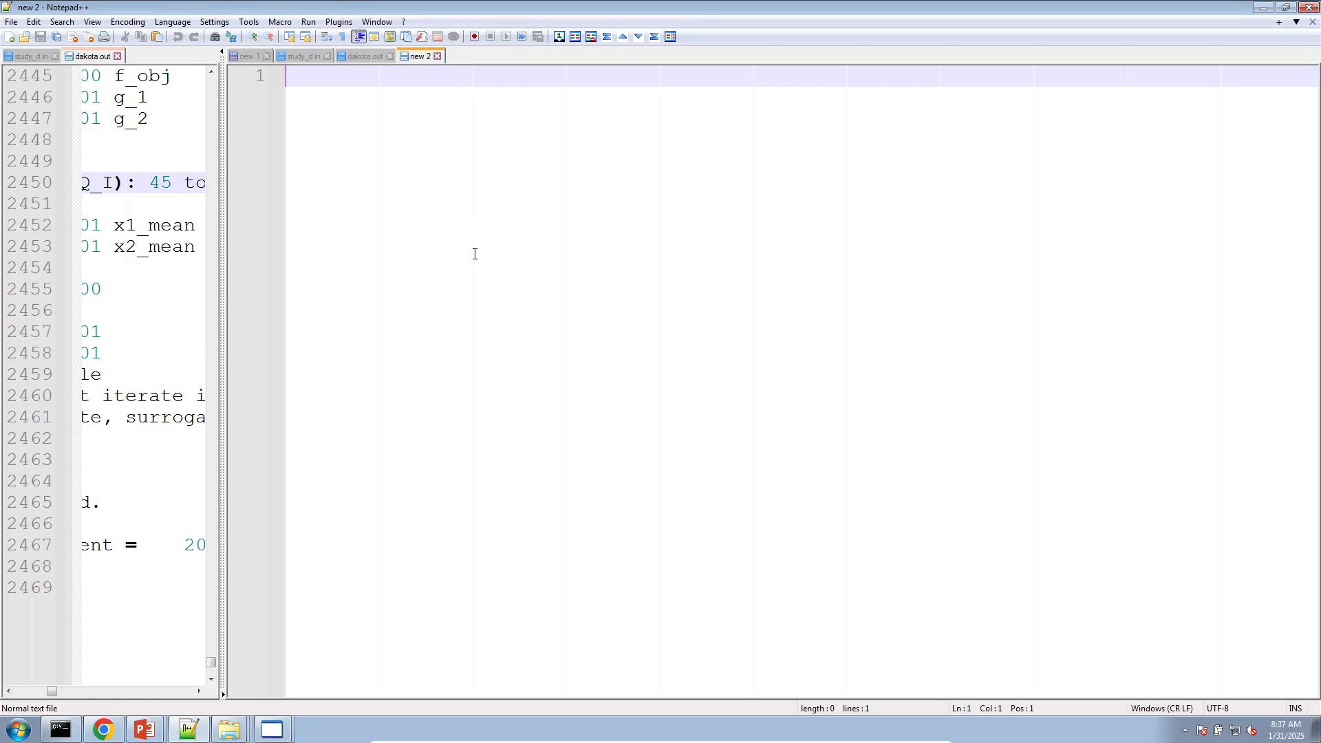
{"action": "type", "text": "Reliabili"}
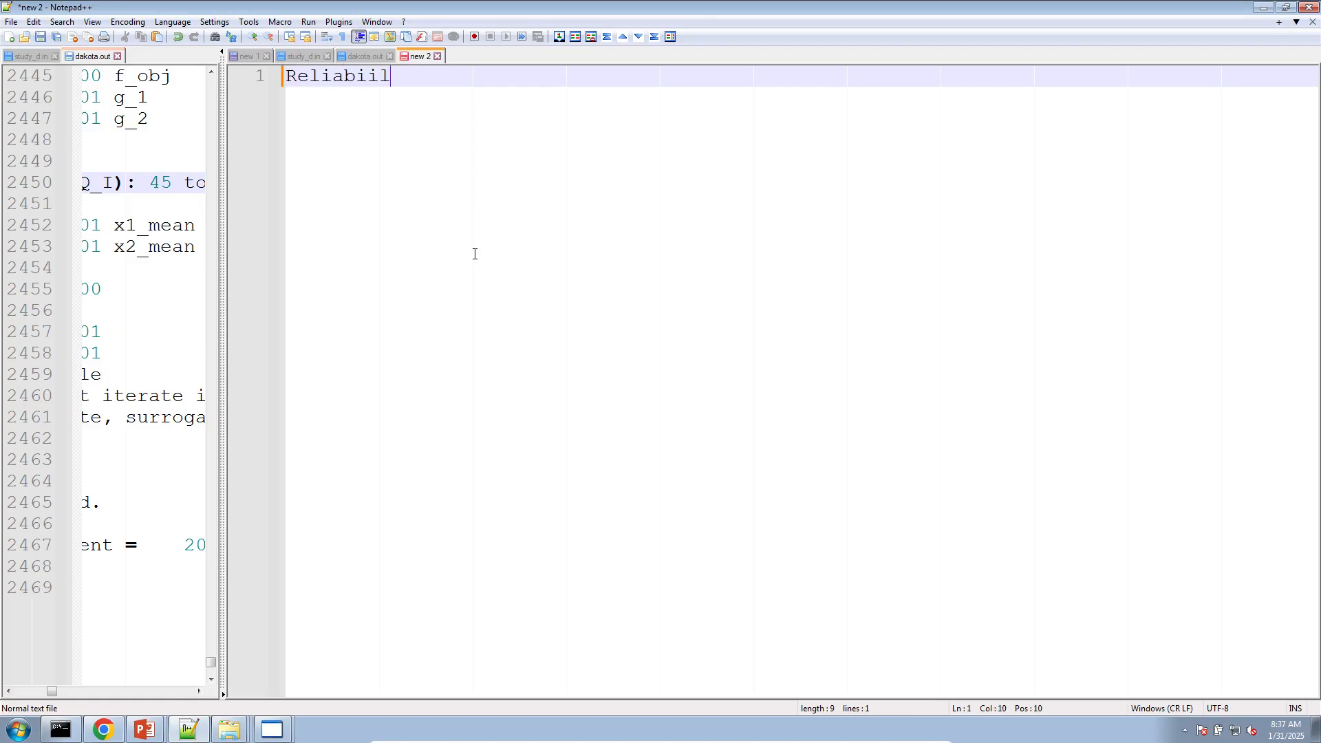
{"action": "key", "text": "BackSpace"}
{"action": "key", "text": "BackSpace"}
{"action": "type", "text": "lity Index"}
{"action": "key", "text": "Return"}
{"action": "key", "text": "Return"}
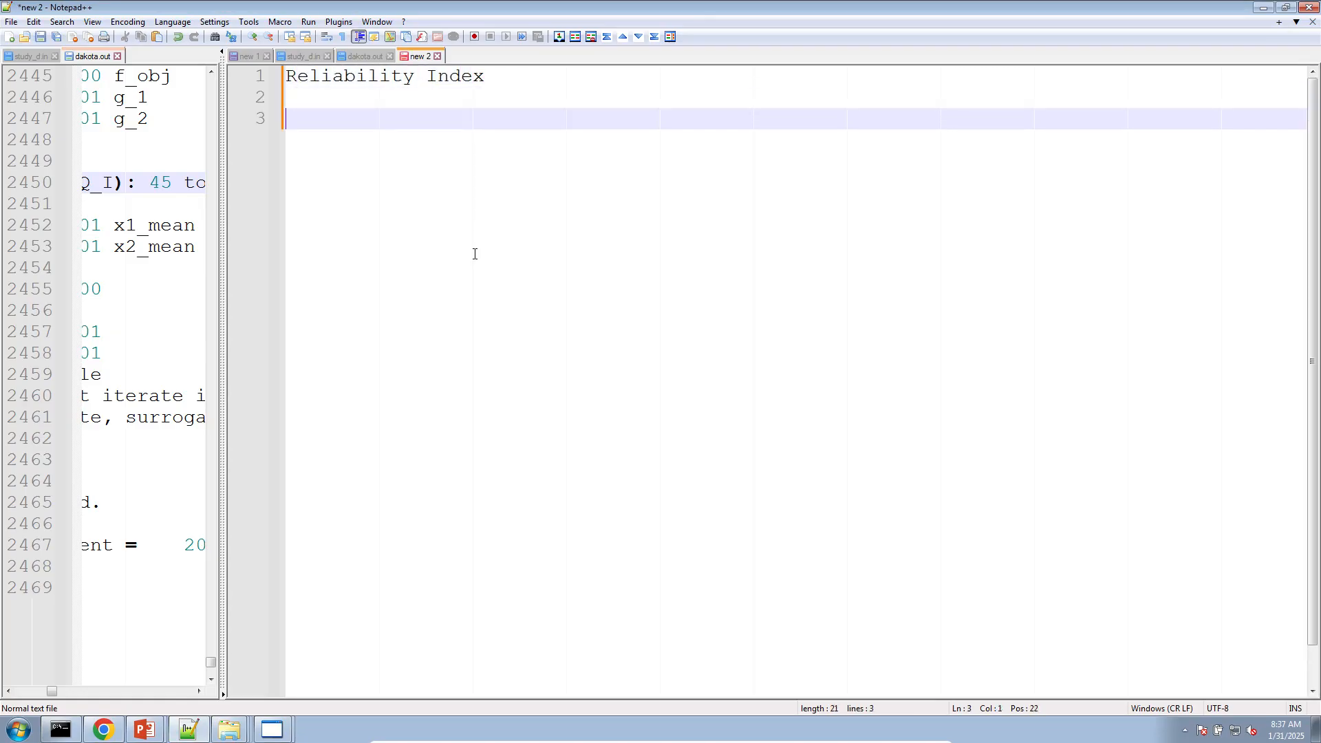
Step: Add the indented lines "P(X < lower bound)" and "P(upper bound < X)" under the Reliability Index heading
{"action": "type", "text": "P(X < lower bound)"}
{"action": "key", "text": "Return"}
{"action": "key", "text": "Return"}
{"action": "type", "text": "P("}
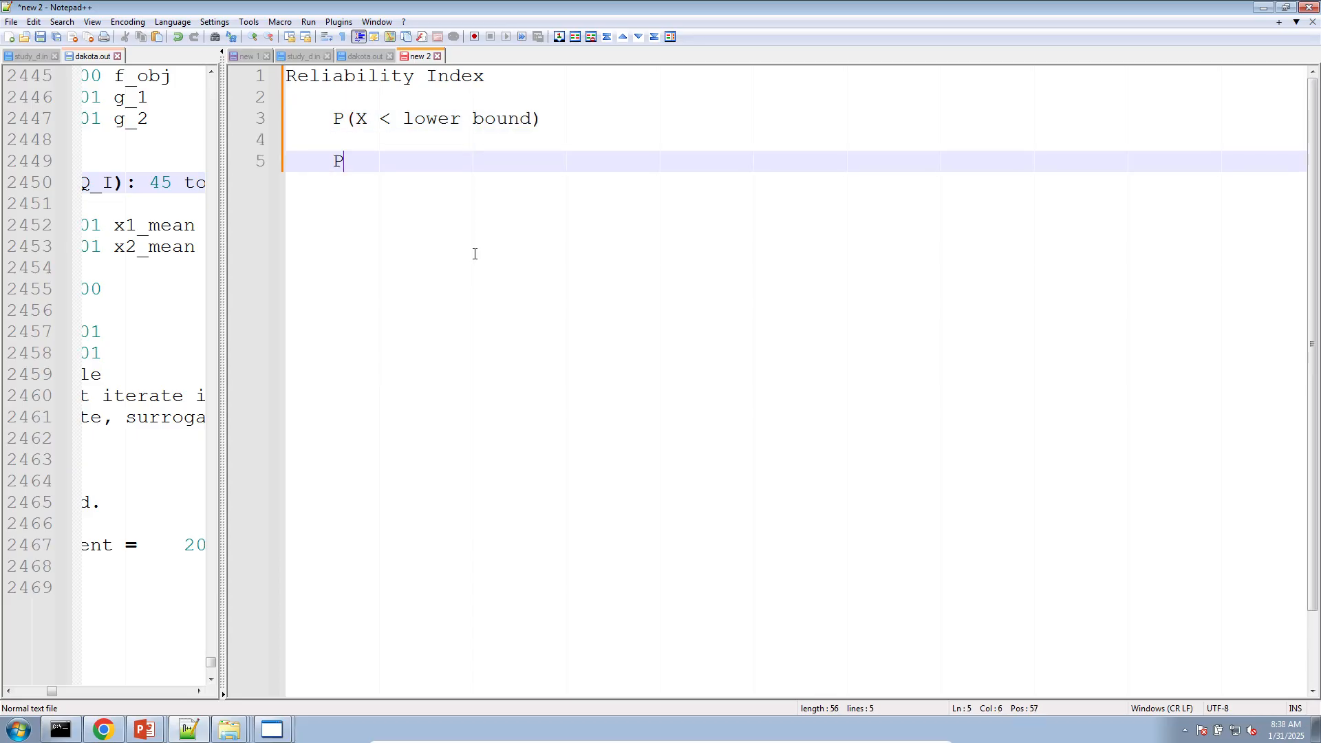
{"action": "type", "text": "upper b"}
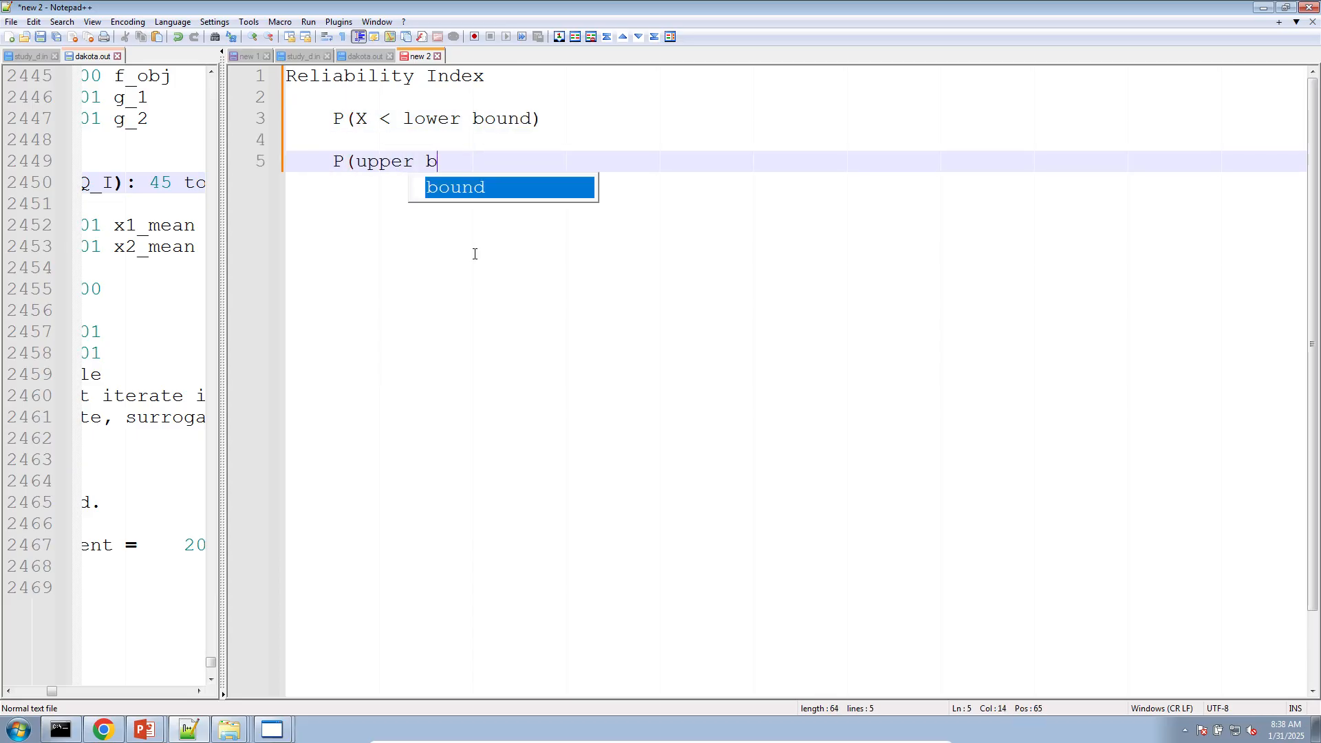
{"action": "type", "text": "ound < X)"}
{"action": "key", "text": "Return"}
{"action": "key", "text": "Return"}
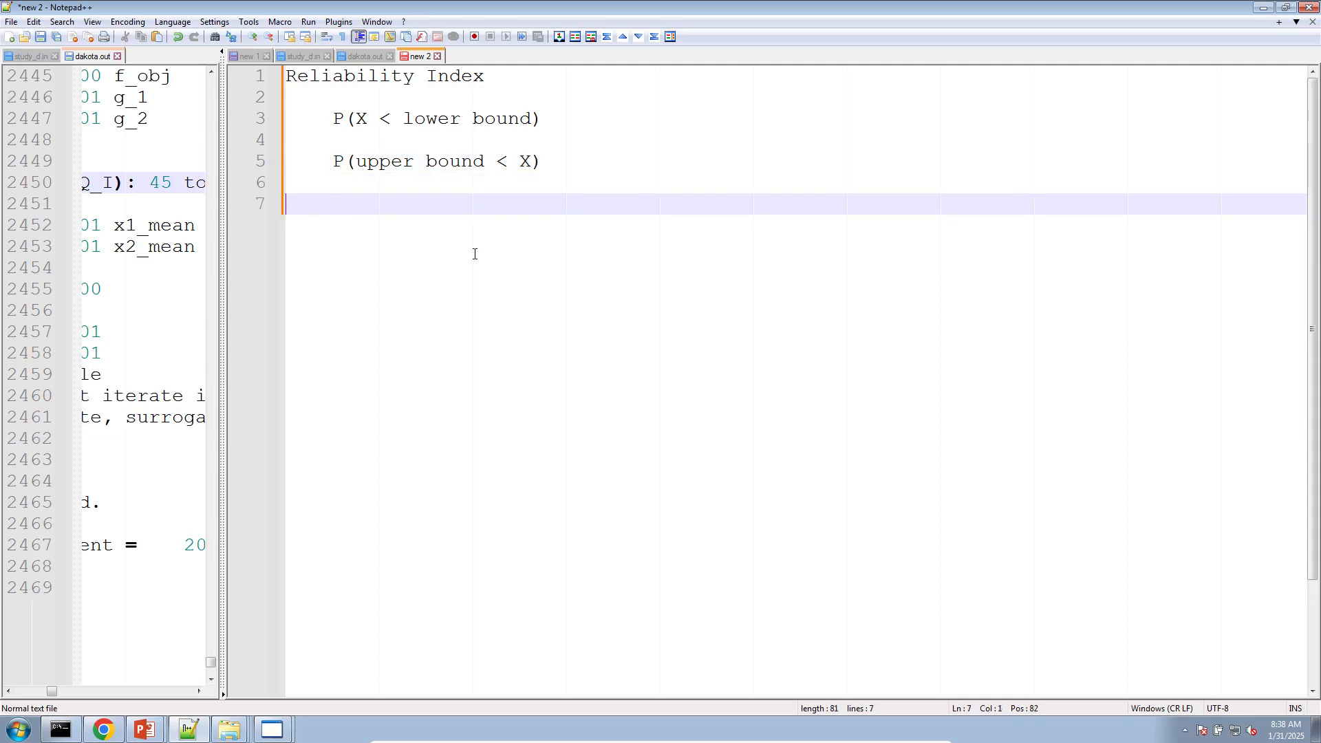
Step: Add the unindented line "P(lower_bound < X < upper_bound)" below the two single-bound expressions, leaving blank lines between them
{"action": "key", "text": "Return"}
{"action": "key", "text": "Return"}
{"action": "type", "text": "P(a"}
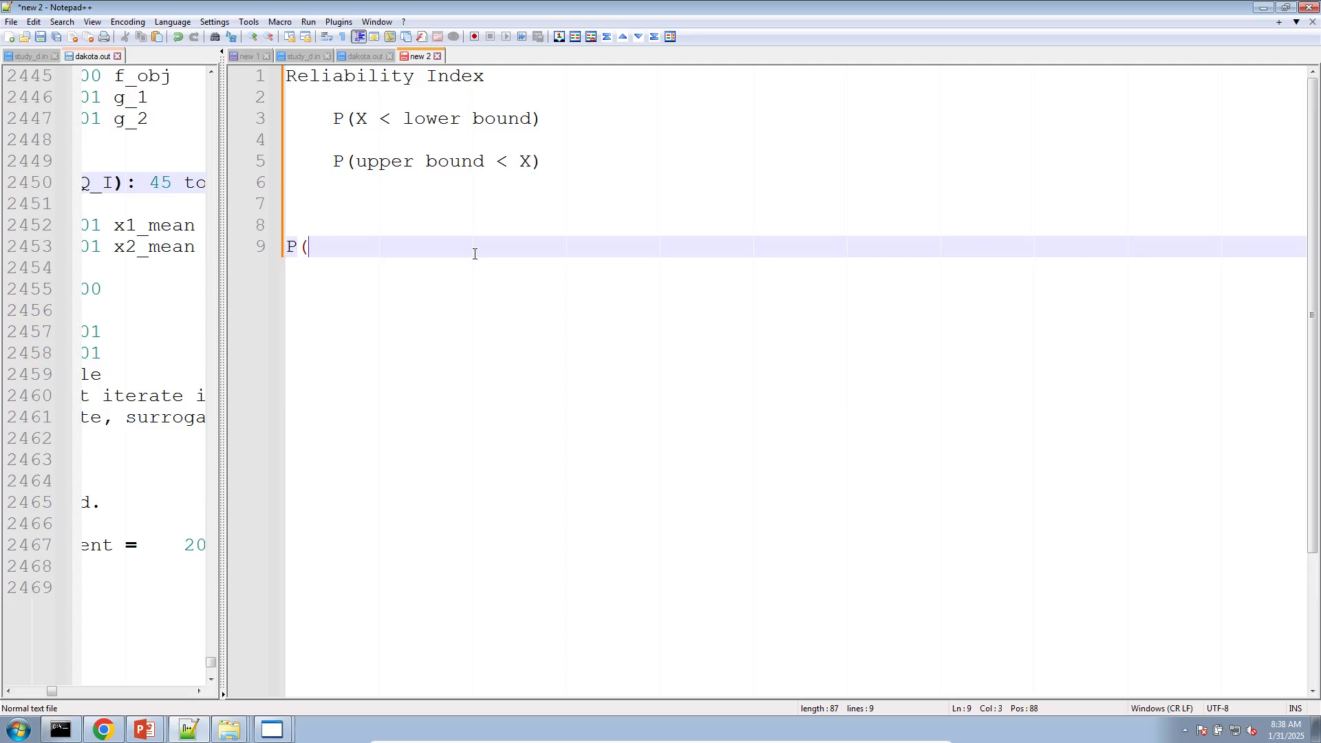
{"action": "key", "text": "BackSpace"}
{"action": "key", "text": "BackSpace"}
{"action": "key", "text": "BackSpace"}
{"action": "key", "text": "BackSpace"}
{"action": "key", "text": "BackSpace"}
{"action": "type", "text": "(."}
{"action": "key", "text": "BackSpace"}
{"action": "type", "text": "lower_bound "}
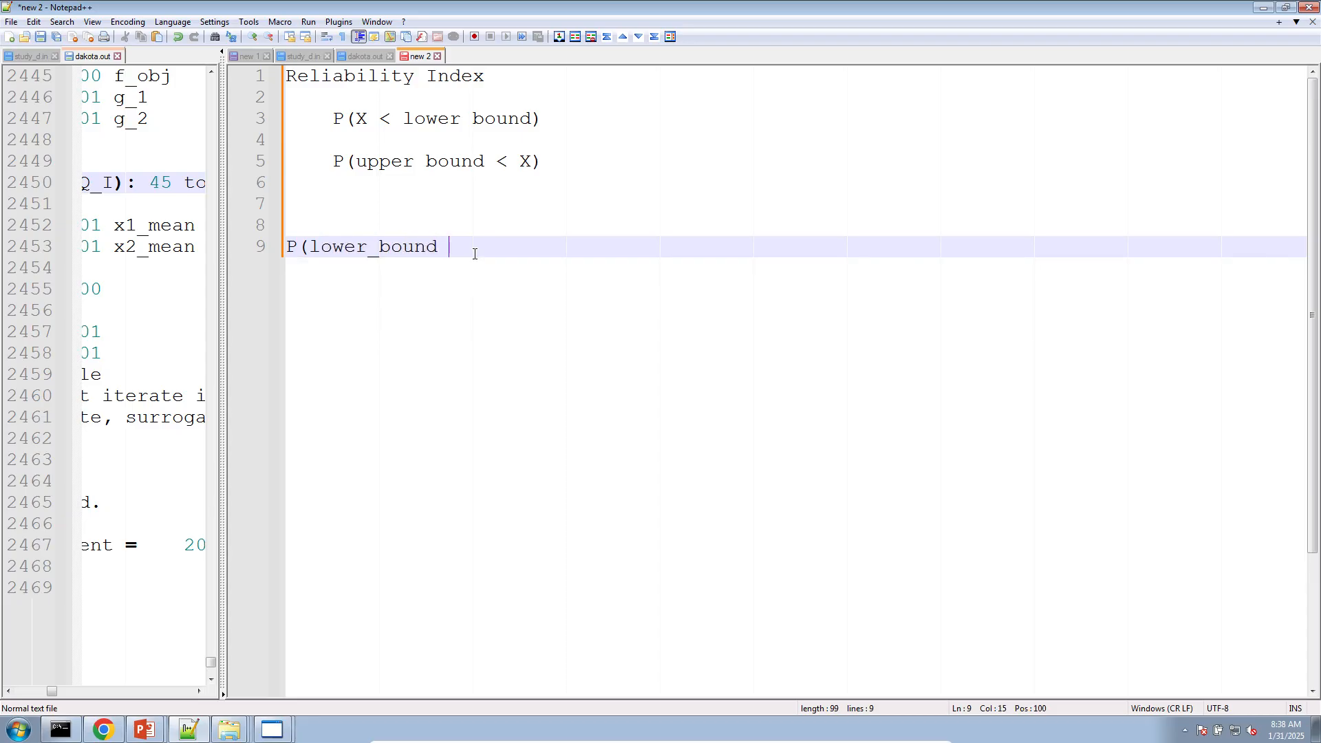
{"action": "type", "text": "< X < u"}
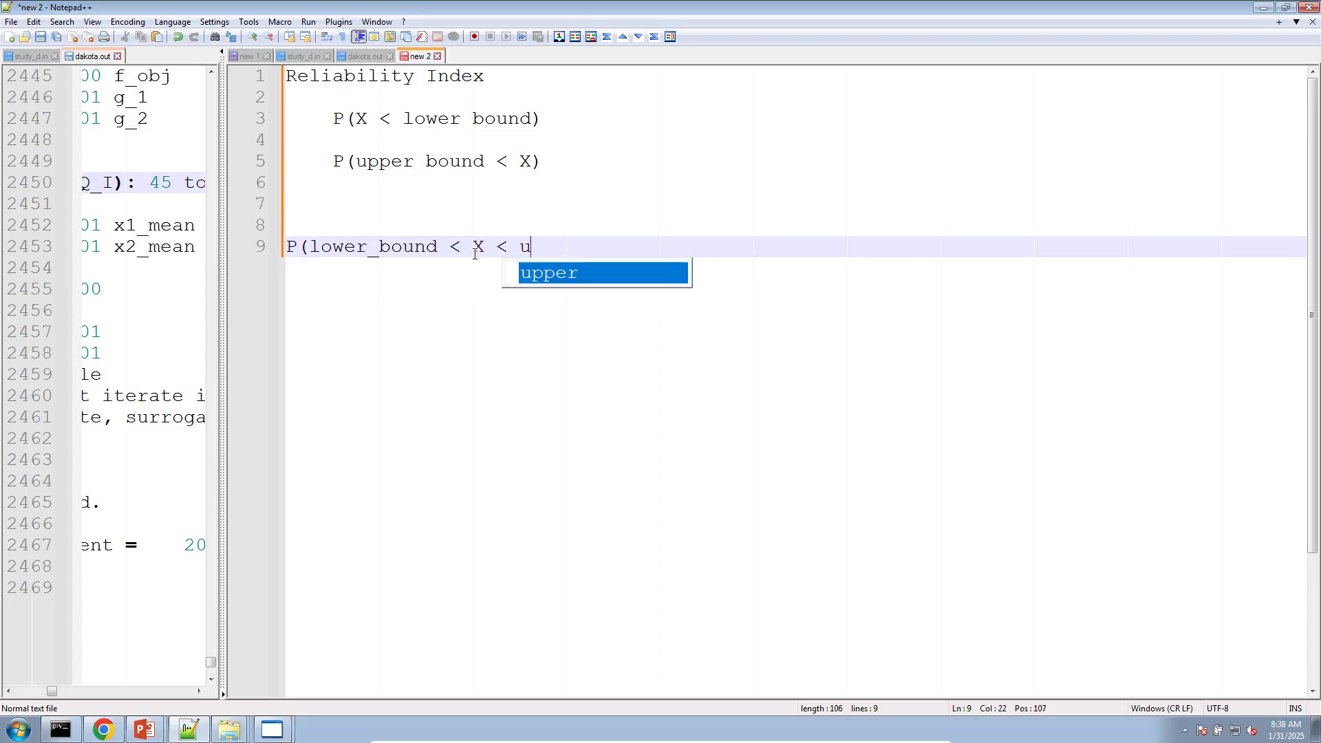
{"action": "type", "text": "pper_bound)"}
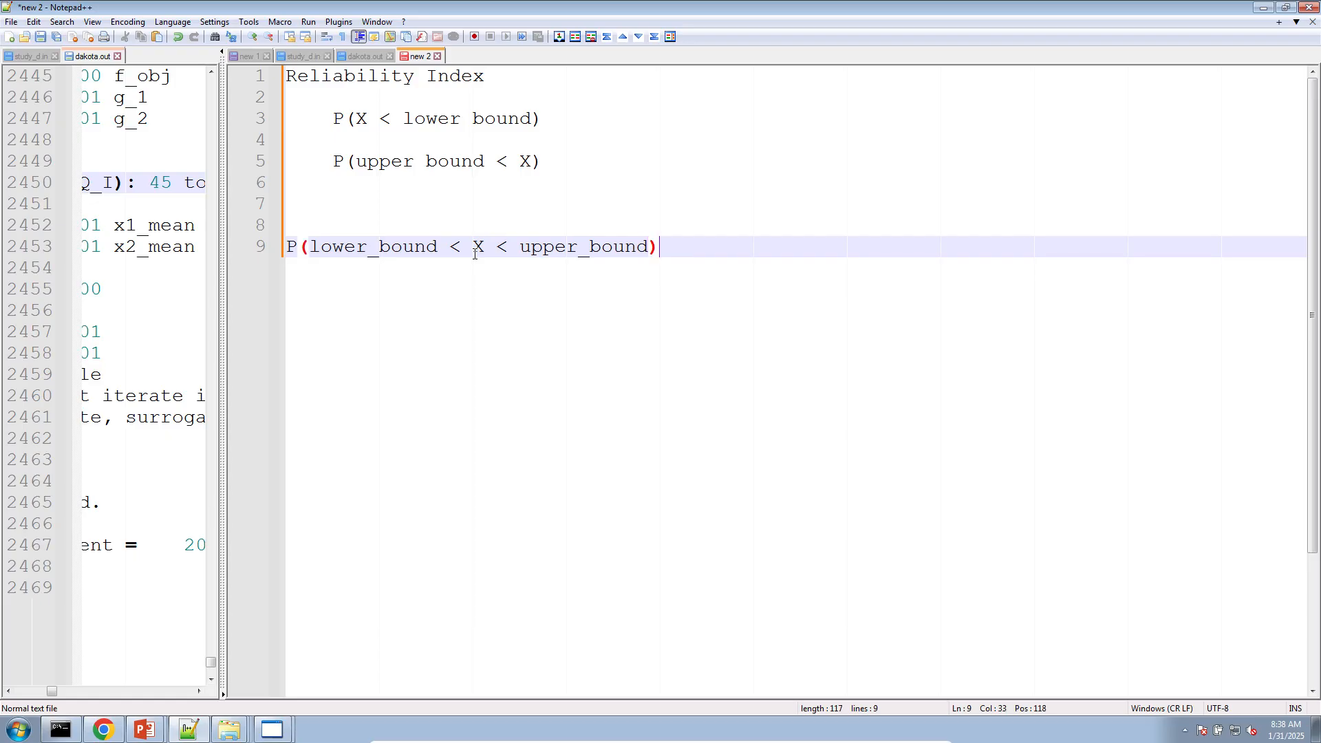
{"action": "key", "text": "Return"}
{"action": "key", "text": "Return"}
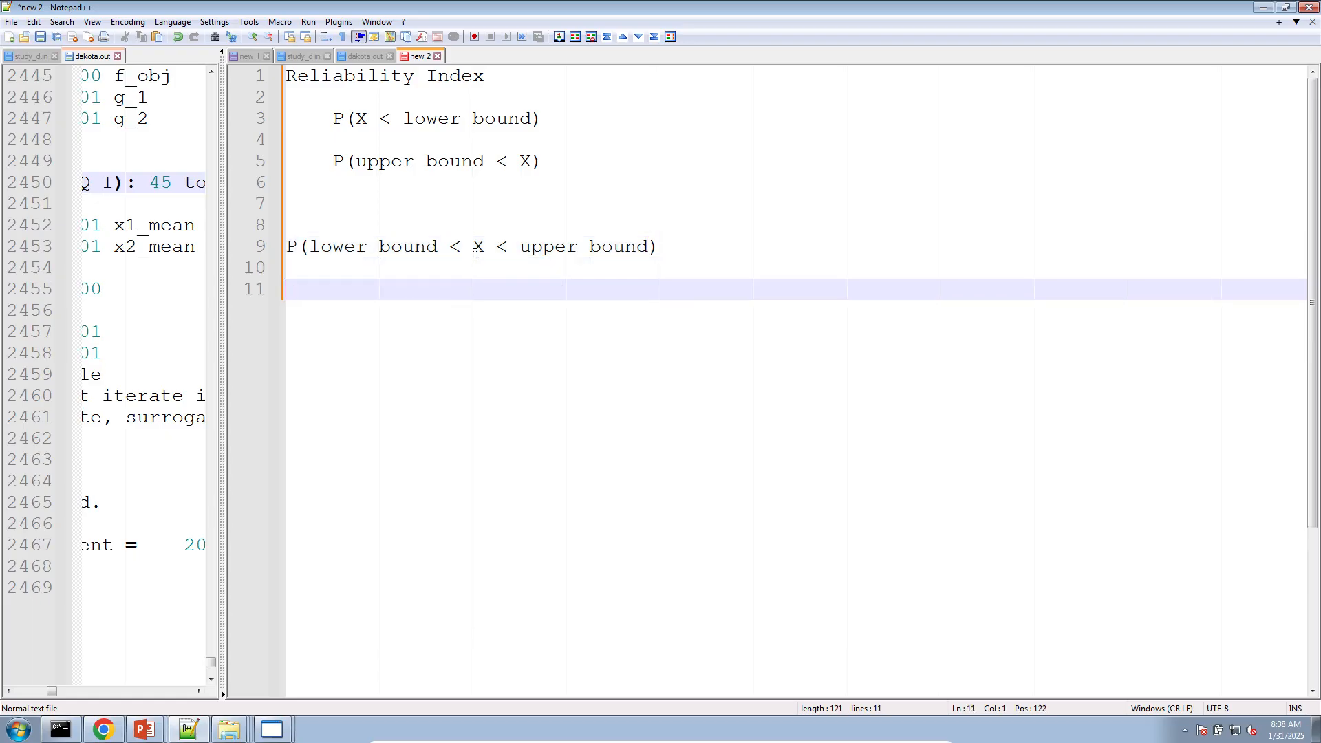
{"action": "left_click_drag", "start_coordinate": [332, 183], "coordinate": [172, 97]}
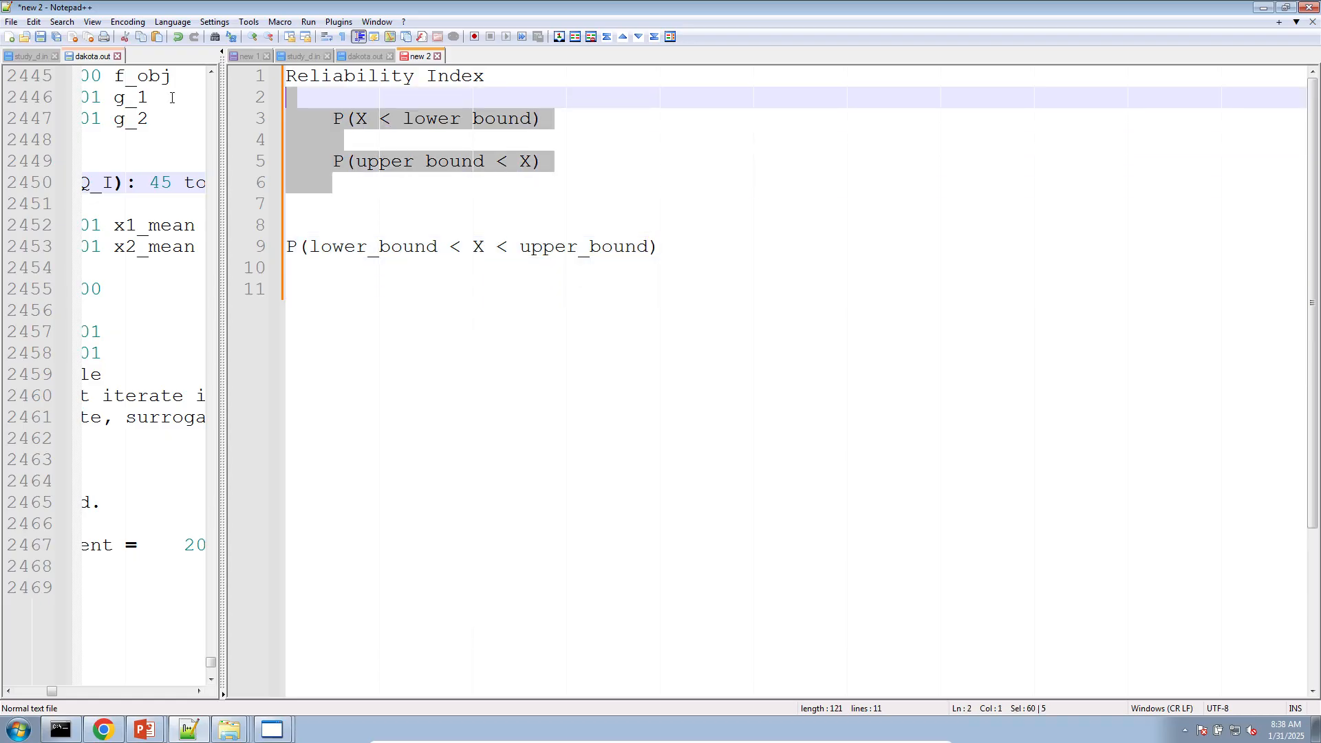
{"action": "left_click", "coordinate": [472, 246]}
{"action": "left_click", "coordinate": [449, 299]}
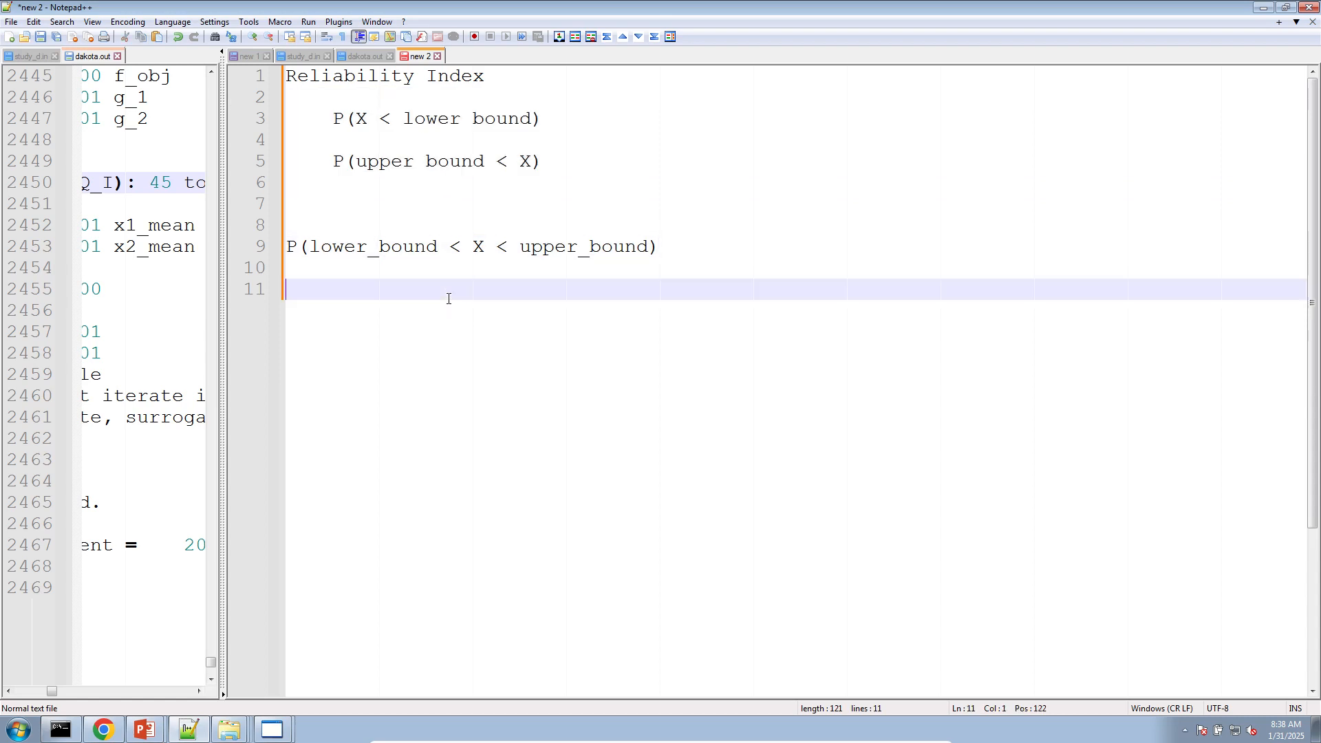
Step: Add the lines "P() = Area" and "B = unitless" below the two-sided probability expression
{"action": "key", "text": "Return"}
{"action": "key", "text": "Return"}
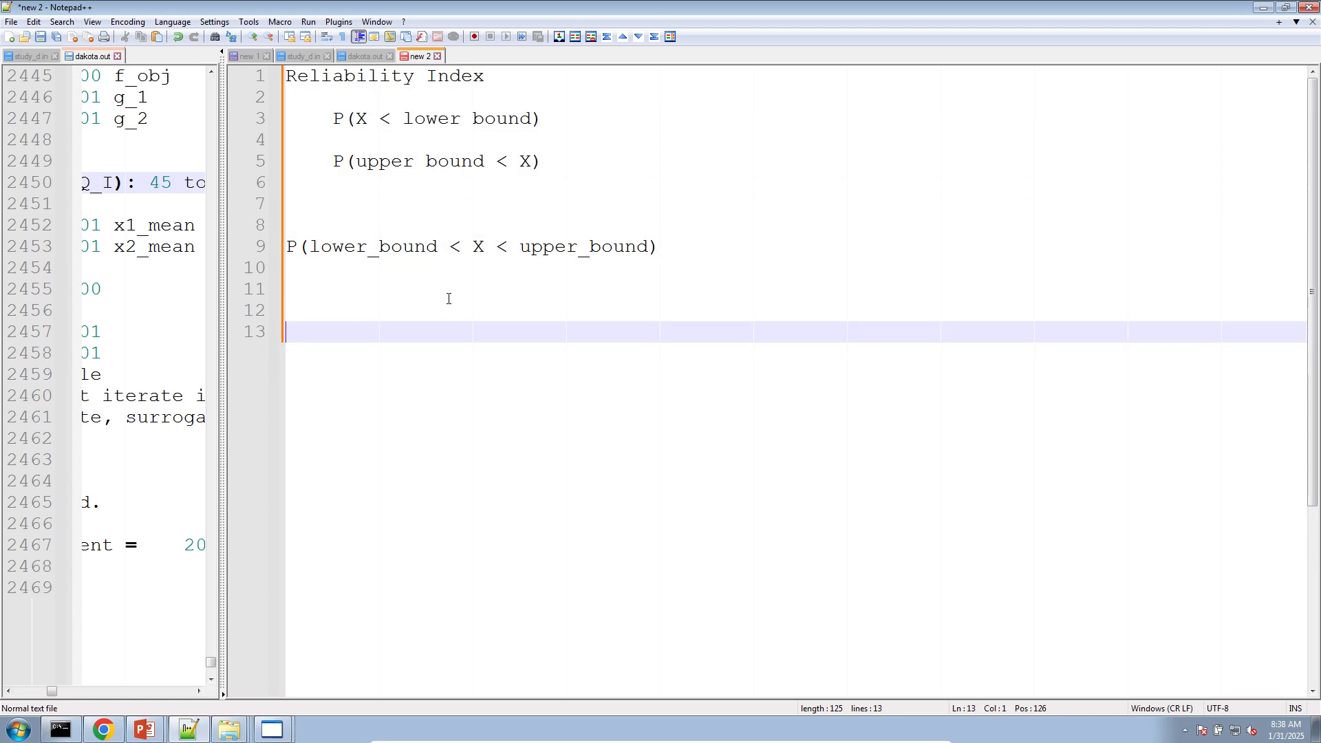
{"action": "type", "text": "P() = Area"}
{"action": "key", "text": "Return"}
{"action": "key", "text": "Return"}
{"action": "type", "text": "B"}
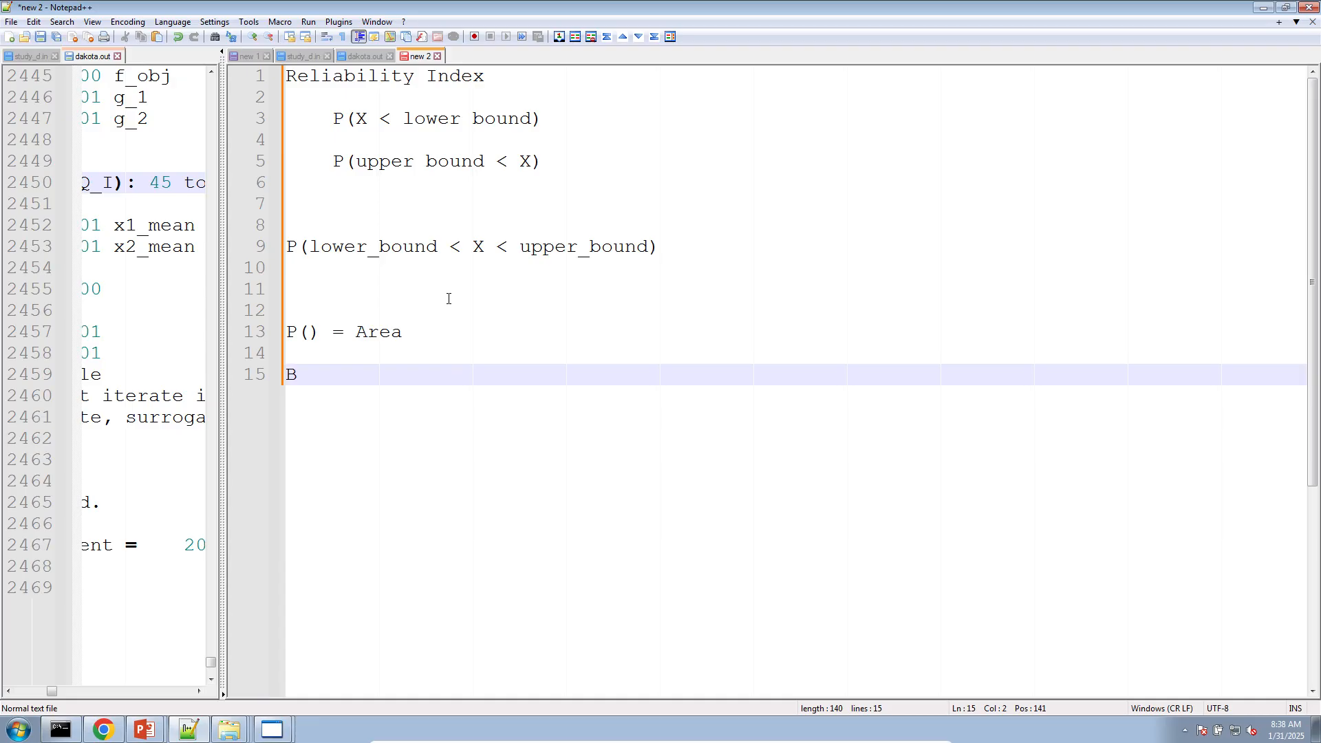
{"action": "type", "text": " = unitless"}
Step: Add the indented line "P(upper) - P(lower)" below "P() = Area", separated by a blank line
{"action": "key", "text": "Up"}
{"action": "key", "text": "Return"}
{"action": "key", "text": "Up"}
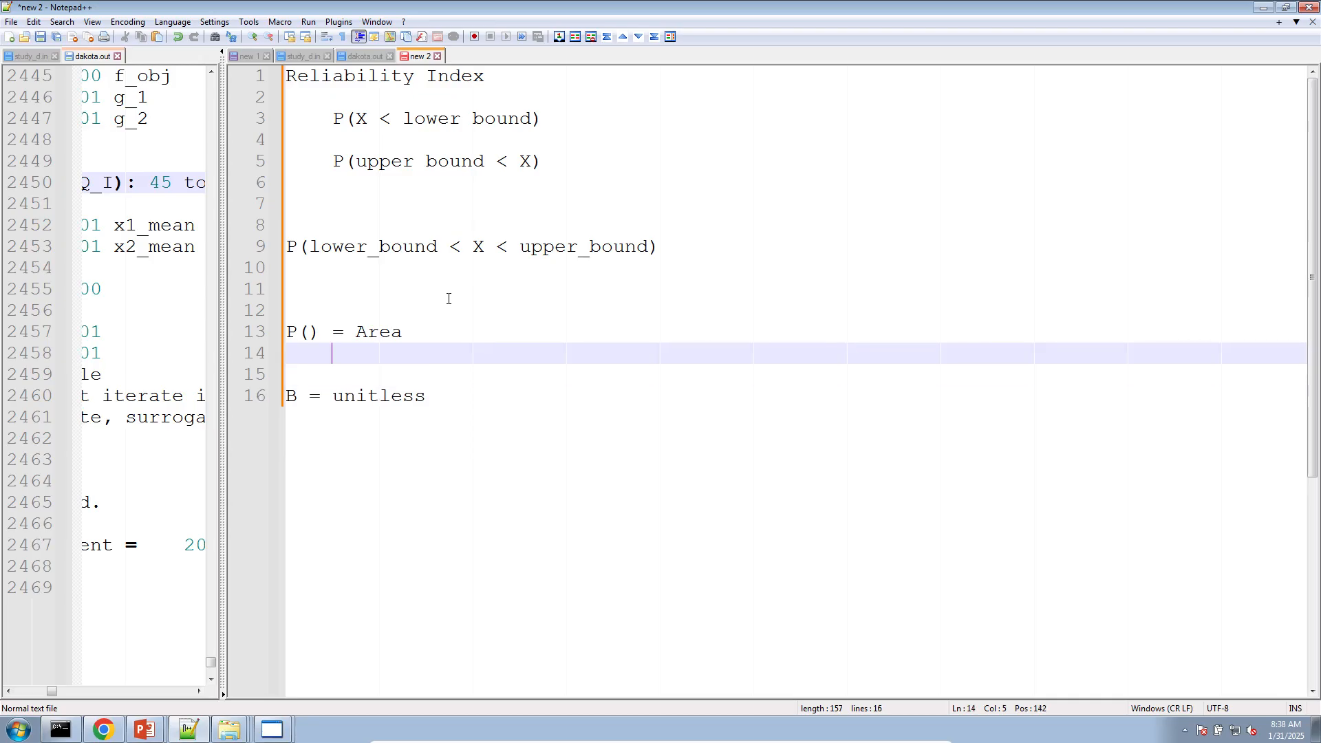
{"action": "key", "text": "Return"}
{"action": "type", "text": "P"}
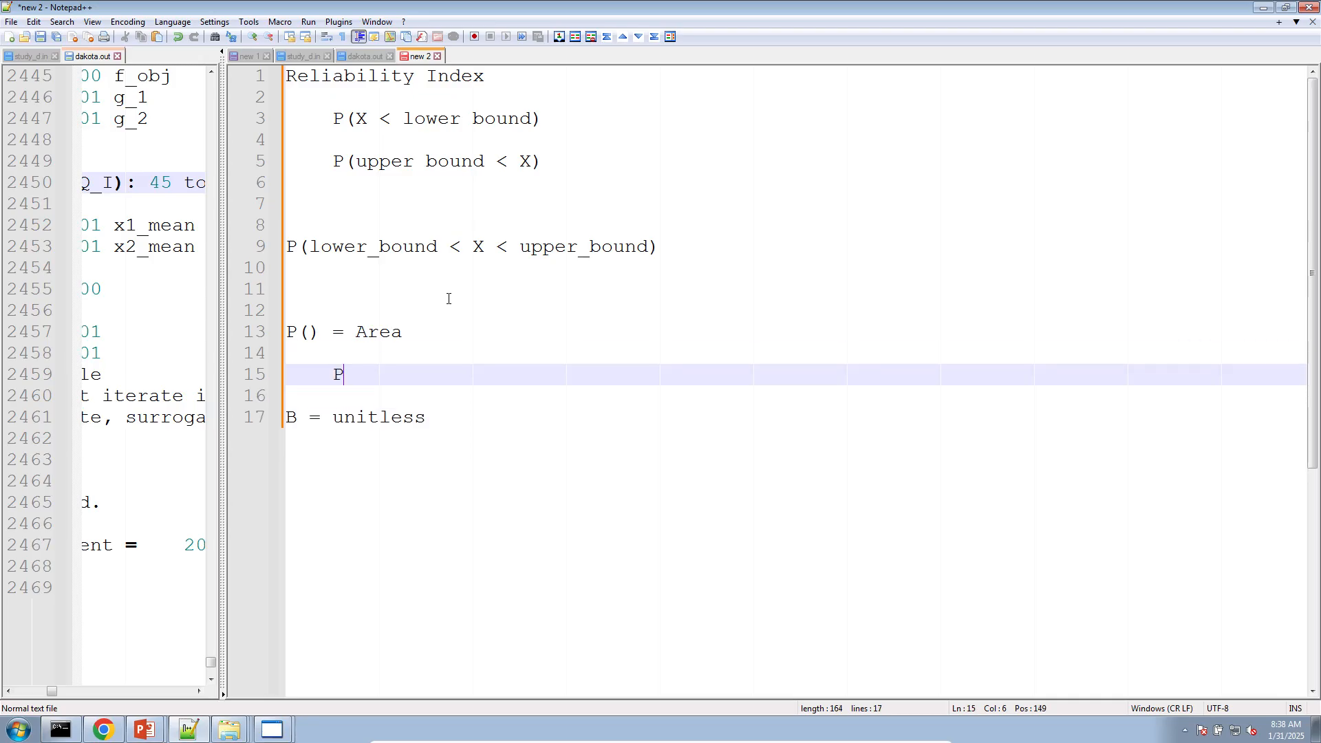
{"action": "type", "text": "(upper_"}
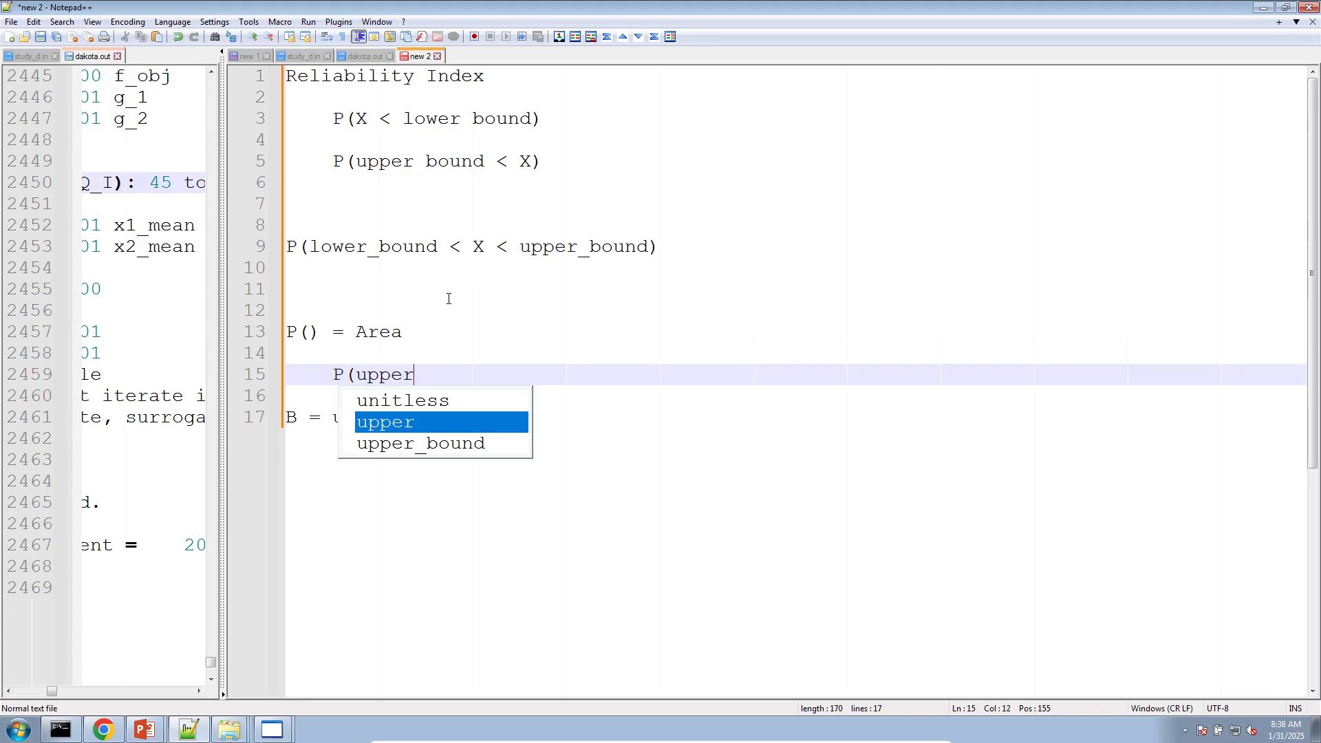
{"action": "key", "text": "BackSpace"}
{"action": "type", "text": ")("}
{"action": "key", "text": "BackSpace"}
{"action": "key", "text": "BackSpace"}
{"action": "type", "text": "- "}
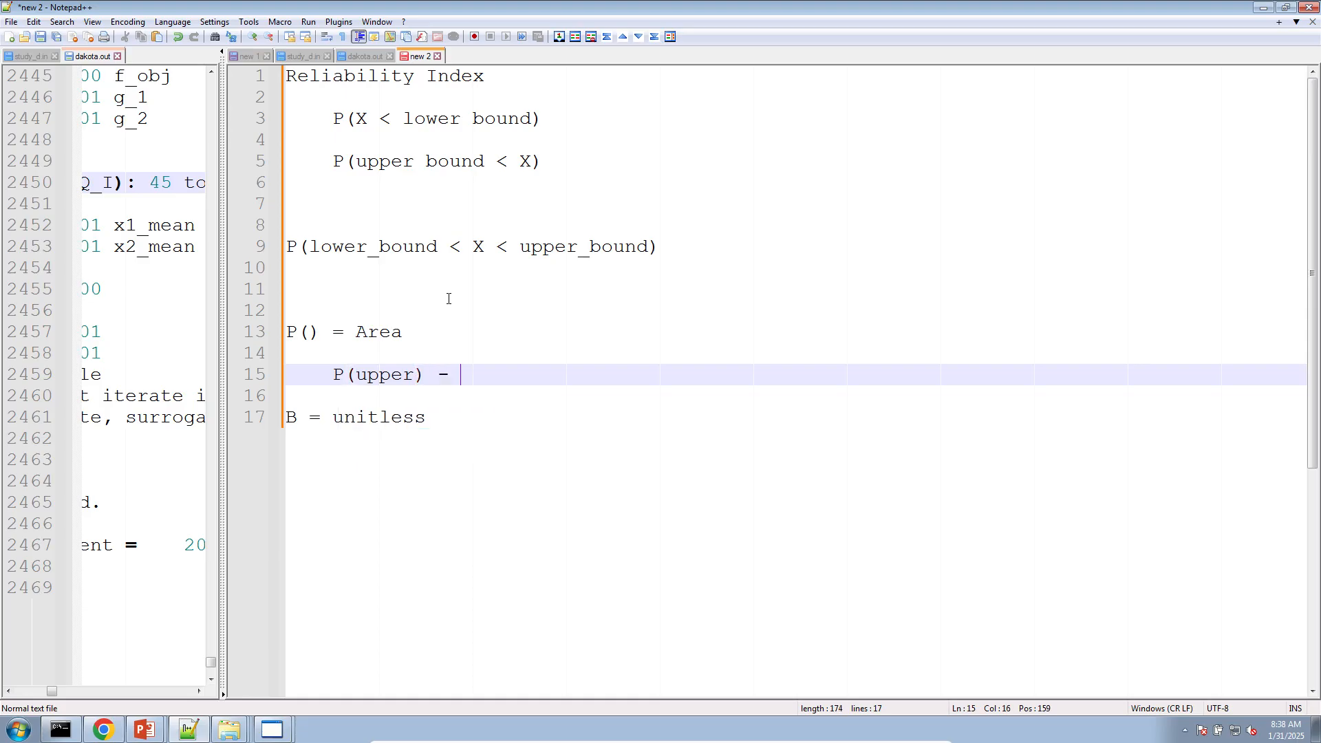
{"action": "type", "text": "P(lower)"}
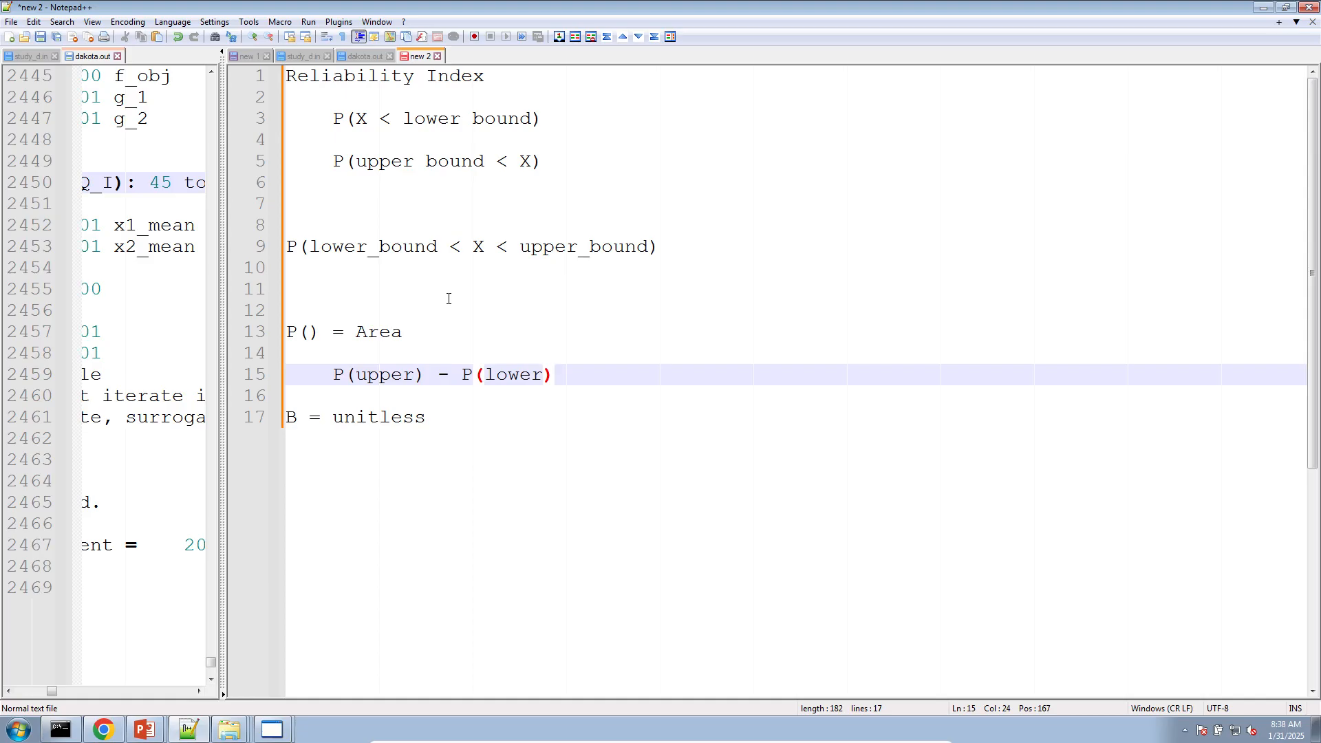
Step: Add the indented line "B(upper) - B(lower)" directly below "B = unitless", with an extra blank line above the B section
{"action": "key", "text": "Return"}
{"action": "key", "text": "ctrl+End"}
{"action": "key", "text": "Return"}
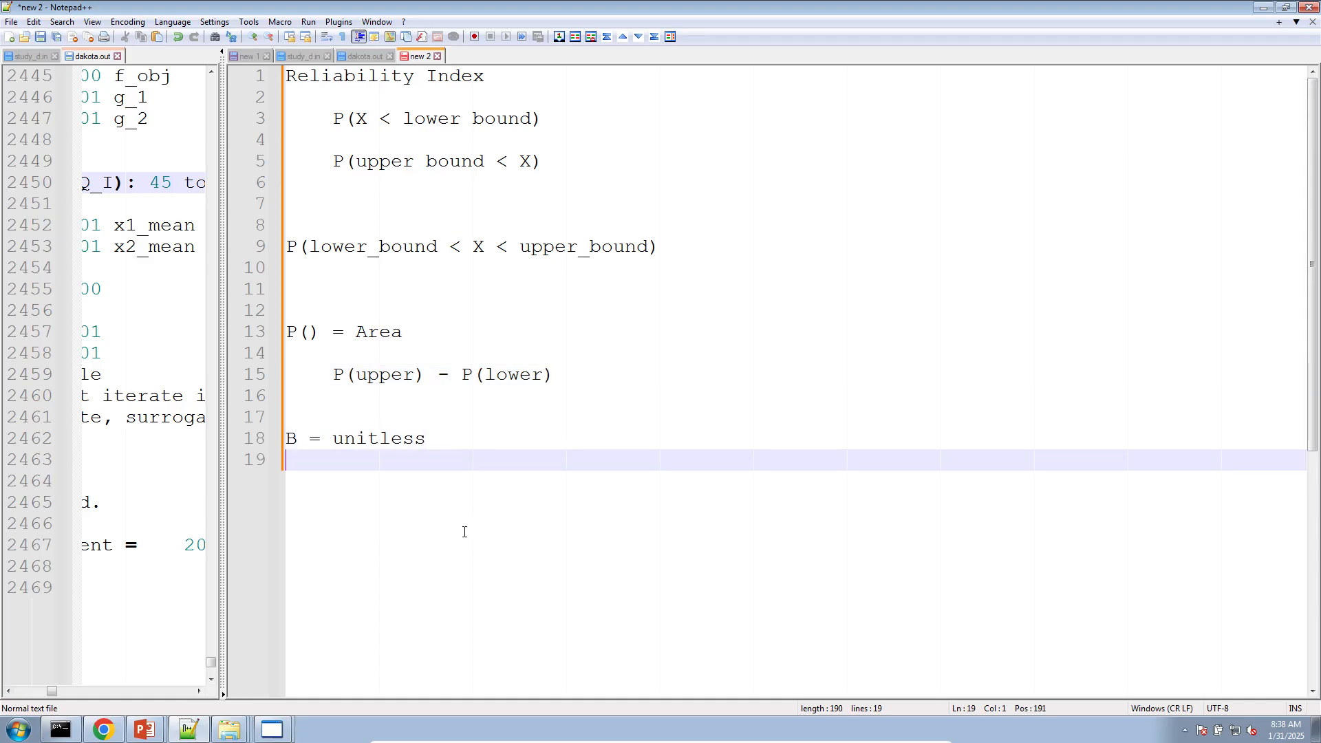
{"action": "type", "text": "B(upper) - "}
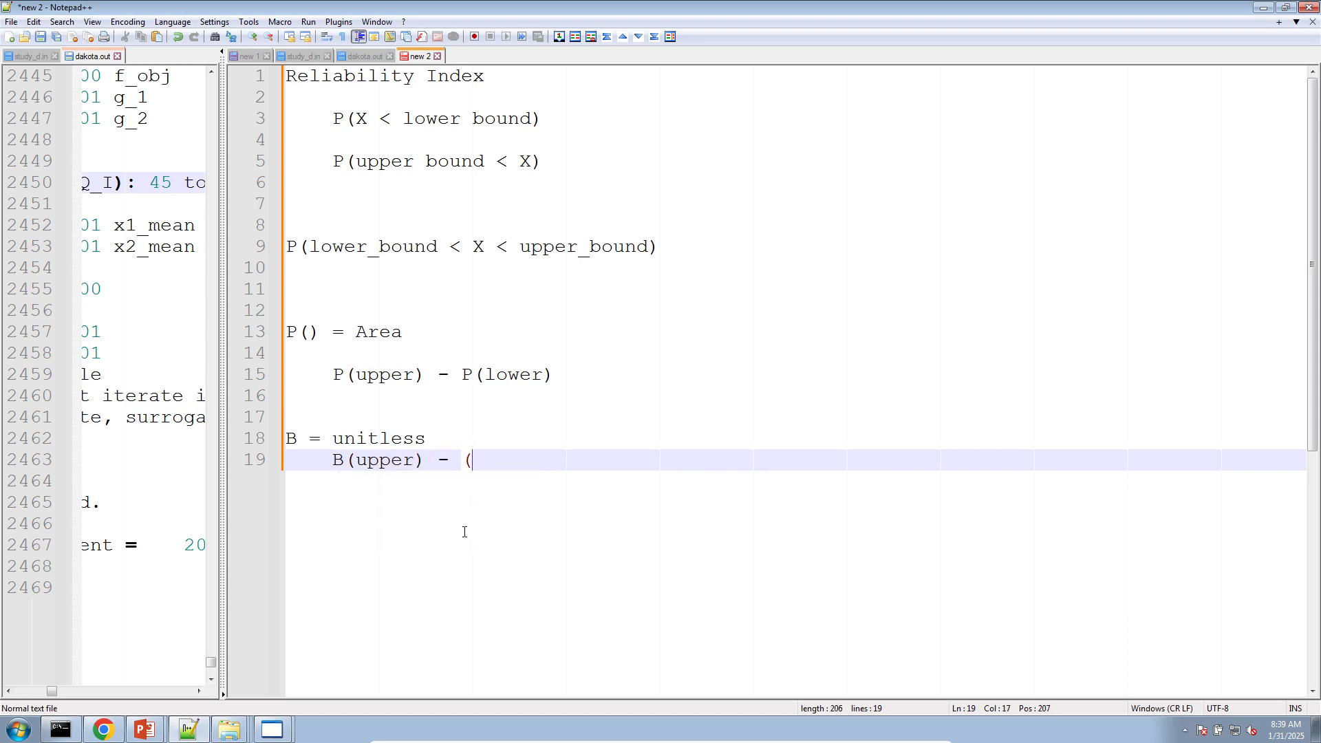
{"action": "type", "text": "B(lower)"}
Step: Compare the probability area lines with the unitless B lines, highlighting each expression in the notes
{"action": "key", "text": "Up"}
{"action": "key", "text": "Up"}
{"action": "key", "text": "Up"}
{"action": "key", "text": "Up"}
{"action": "key", "text": "Up"}
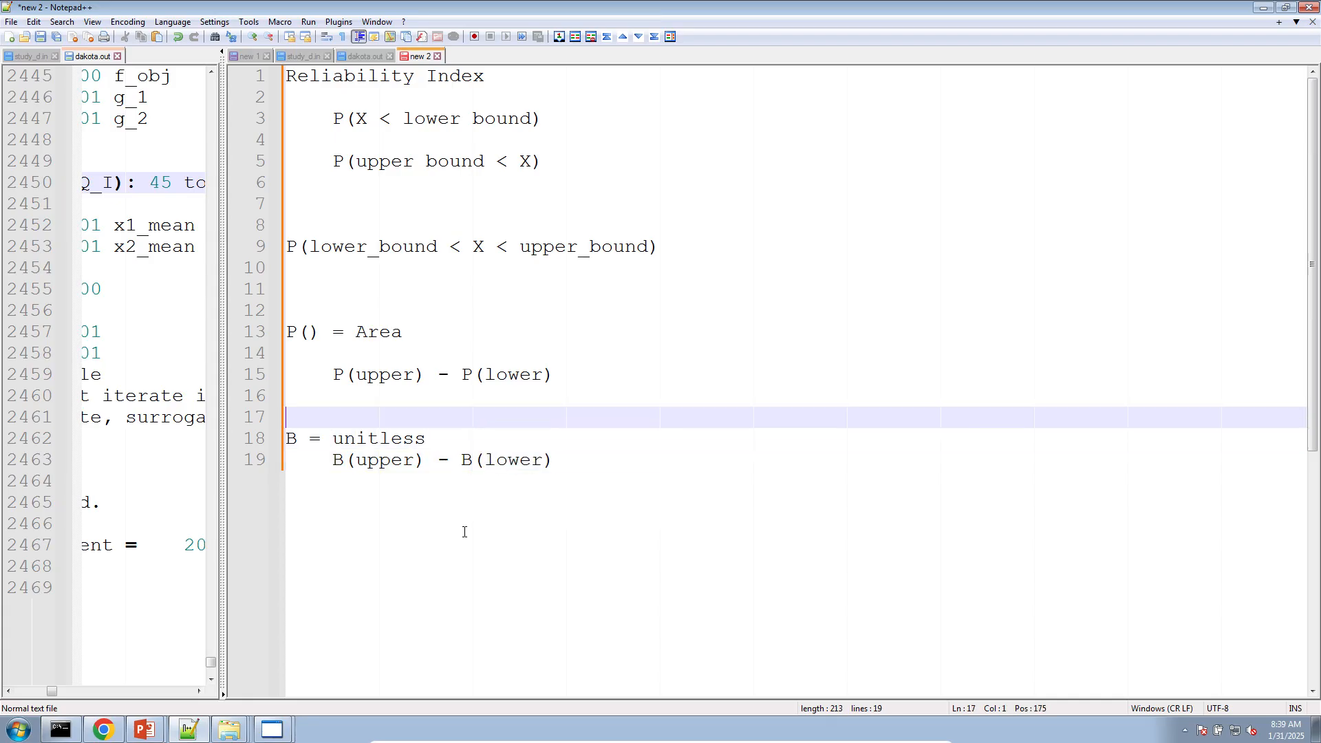
{"action": "left_click", "coordinate": [441, 411]}
{"action": "key", "text": "shift+Up"}
{"action": "key", "text": "shift+Up"}
{"action": "key", "text": "shift+Up"}
{"action": "key", "text": "shift+Up"}
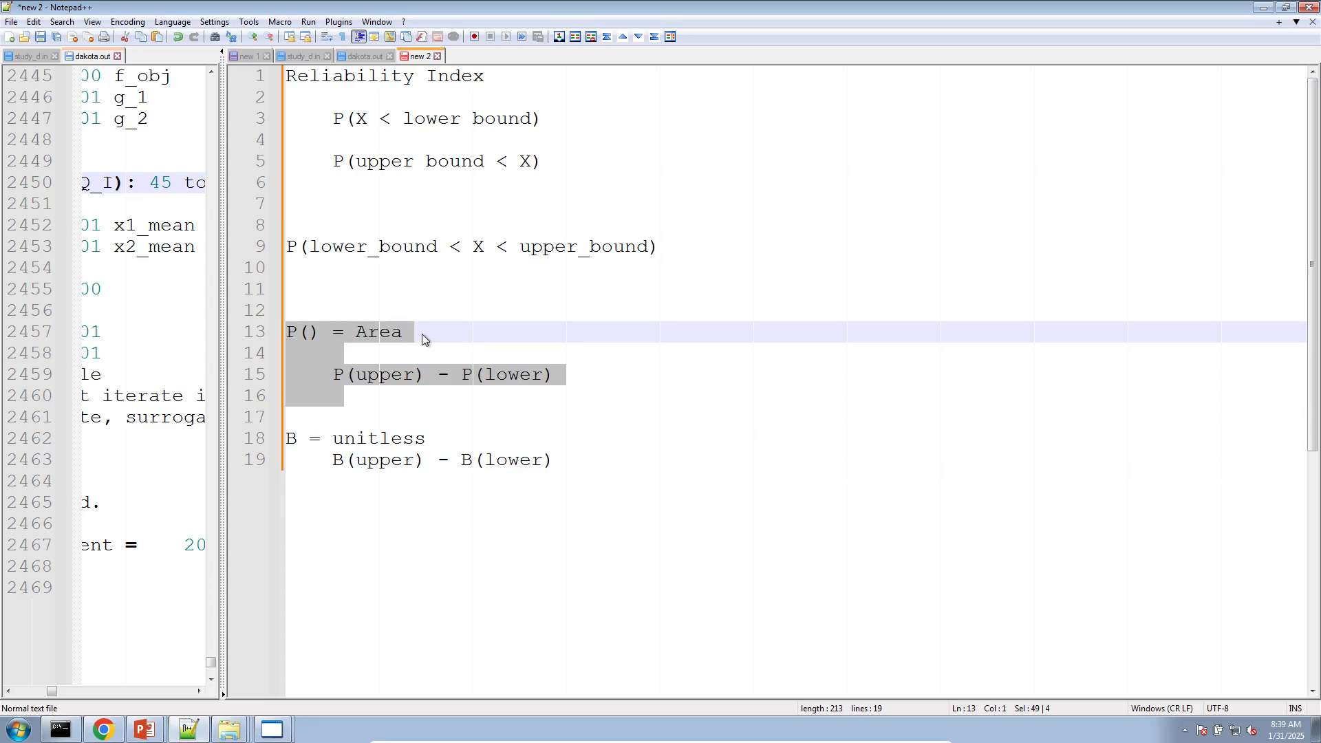
{"action": "left_click", "coordinate": [422, 333]}
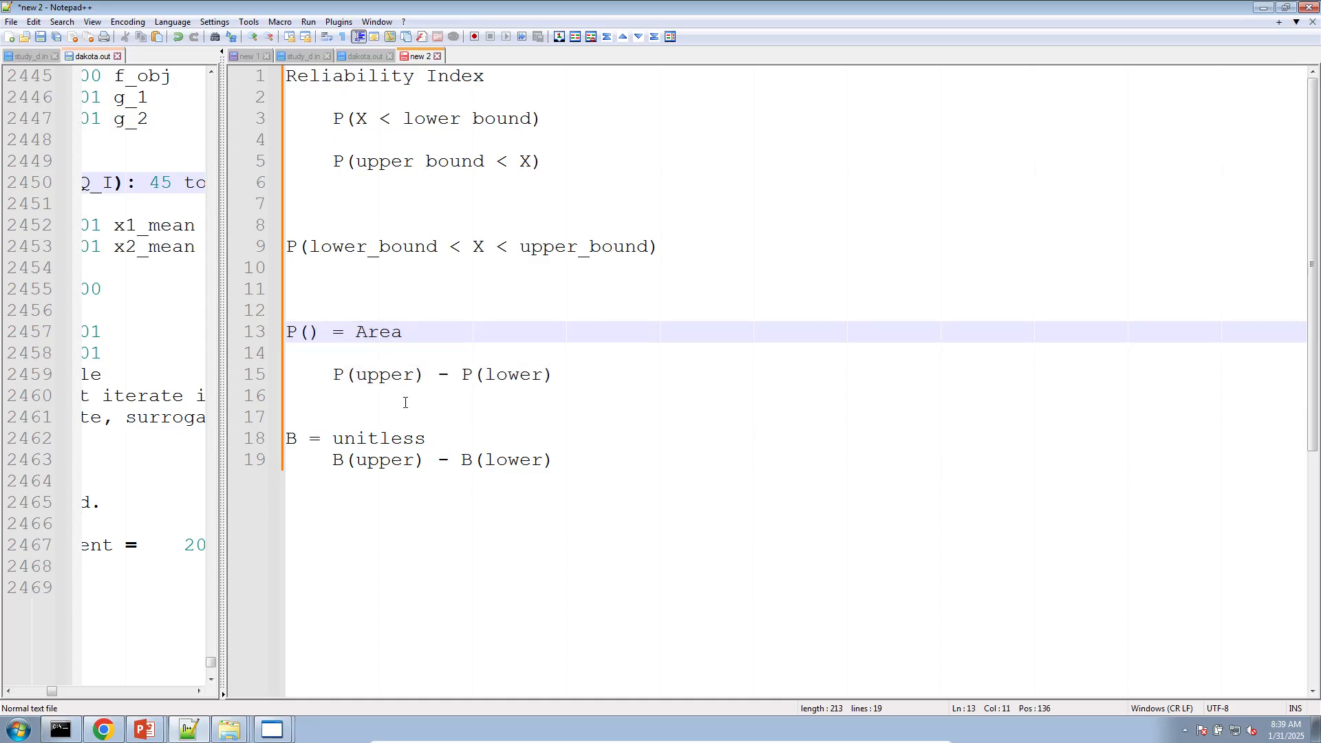
{"action": "double_click", "coordinate": [402, 439]}
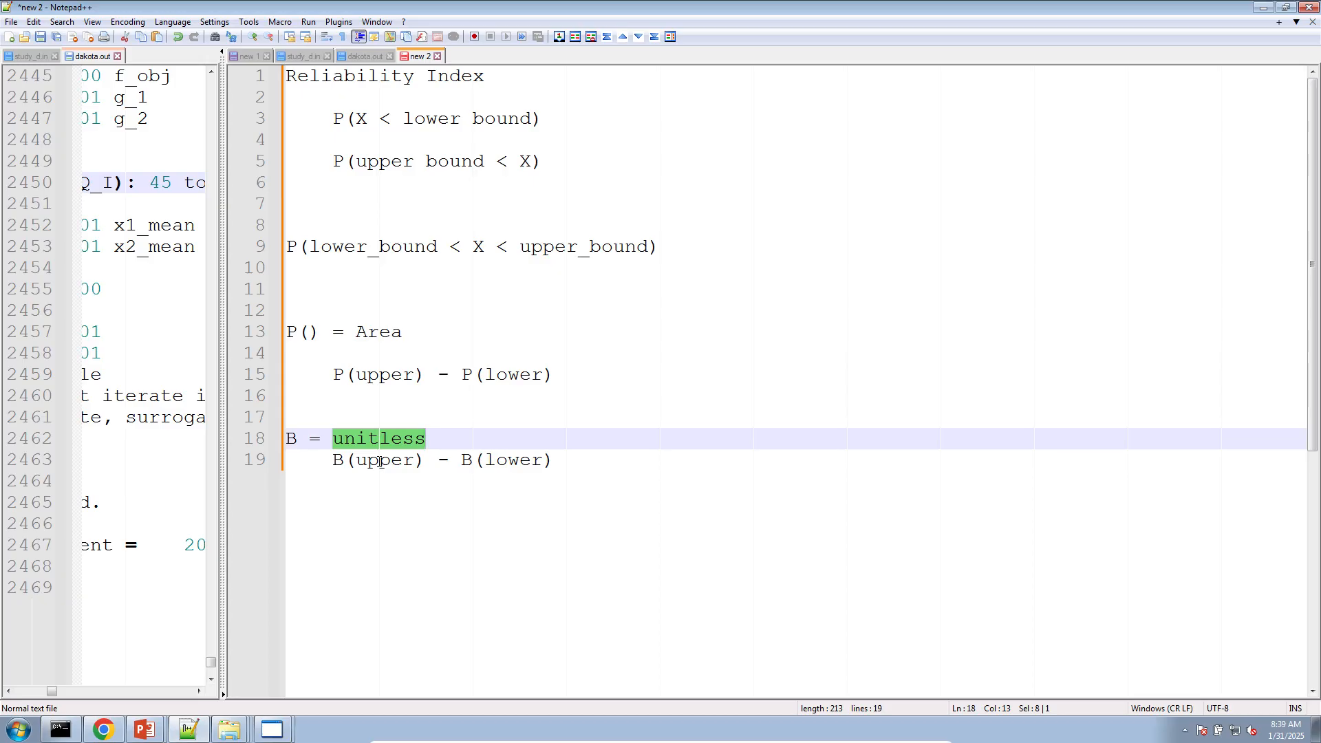
{"action": "left_click", "coordinate": [640, 511]}
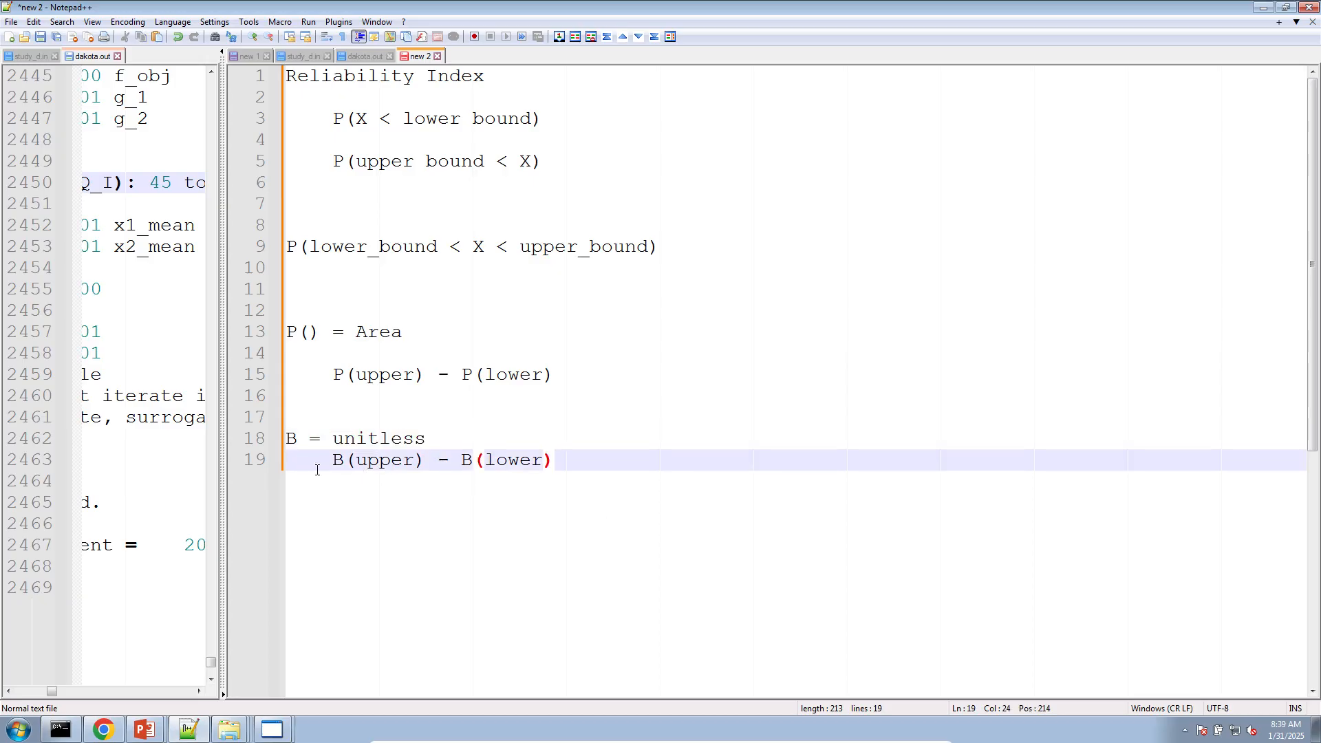
{"action": "left_click_drag", "start_coordinate": [326, 462], "coordinate": [524, 472]}
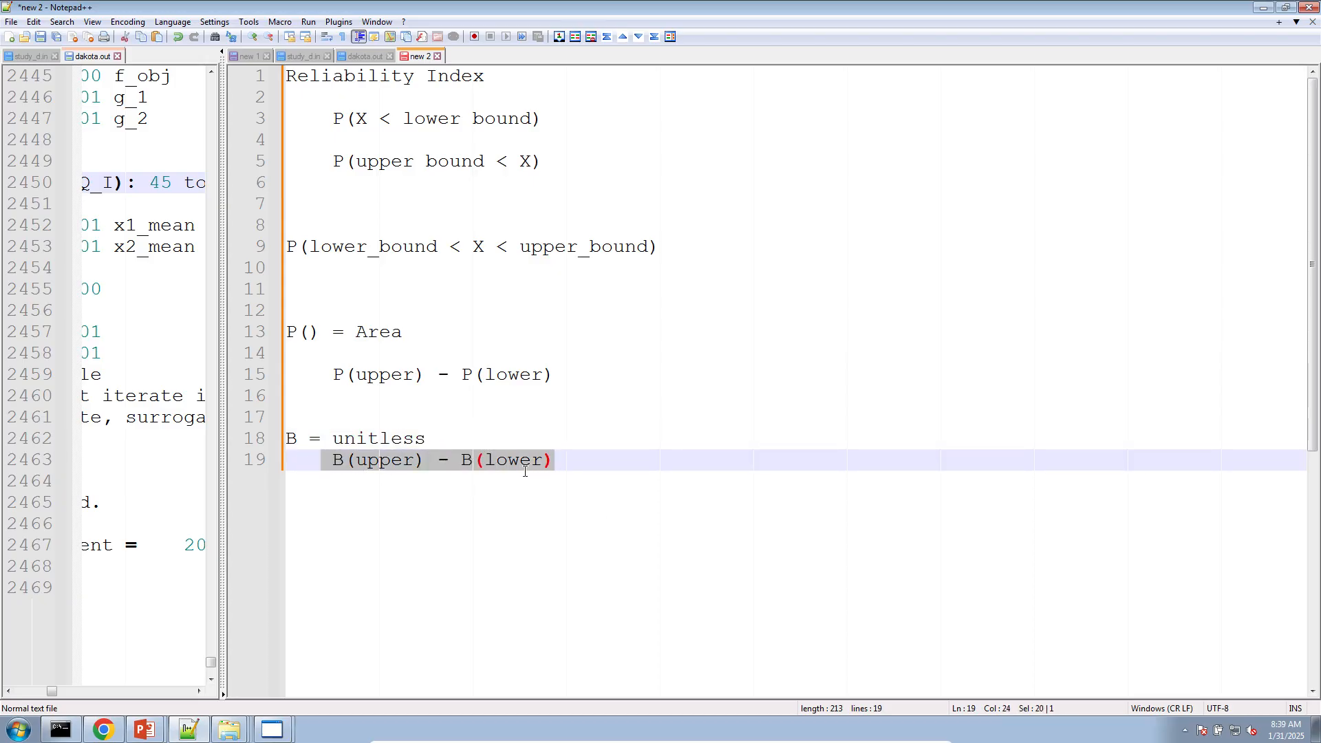
{"action": "left_click", "coordinate": [330, 470]}
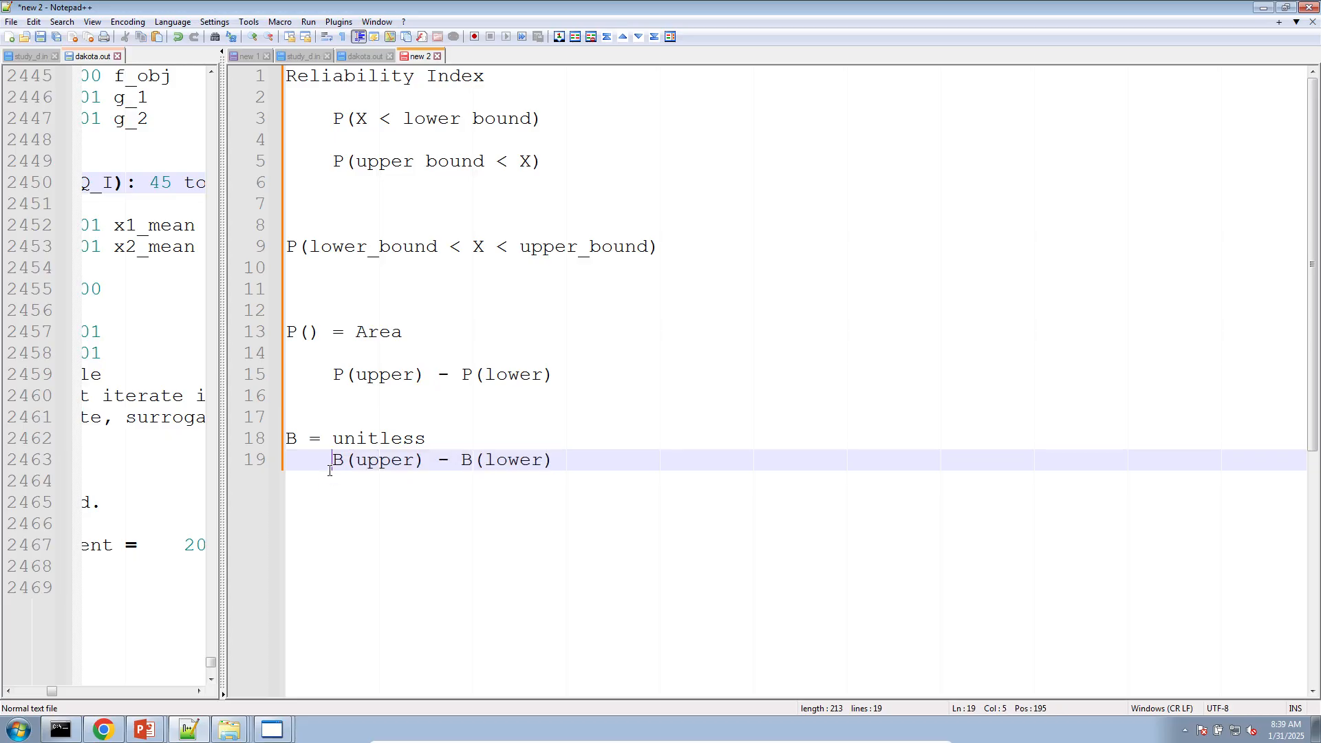
Step: Add two separate indented lines, "B(upper)" and "B(lower)", below the B difference expression with a blank line between them
{"action": "left_click", "coordinate": [638, 498]}
{"action": "key", "text": "Return"}
{"action": "key", "text": "Return"}
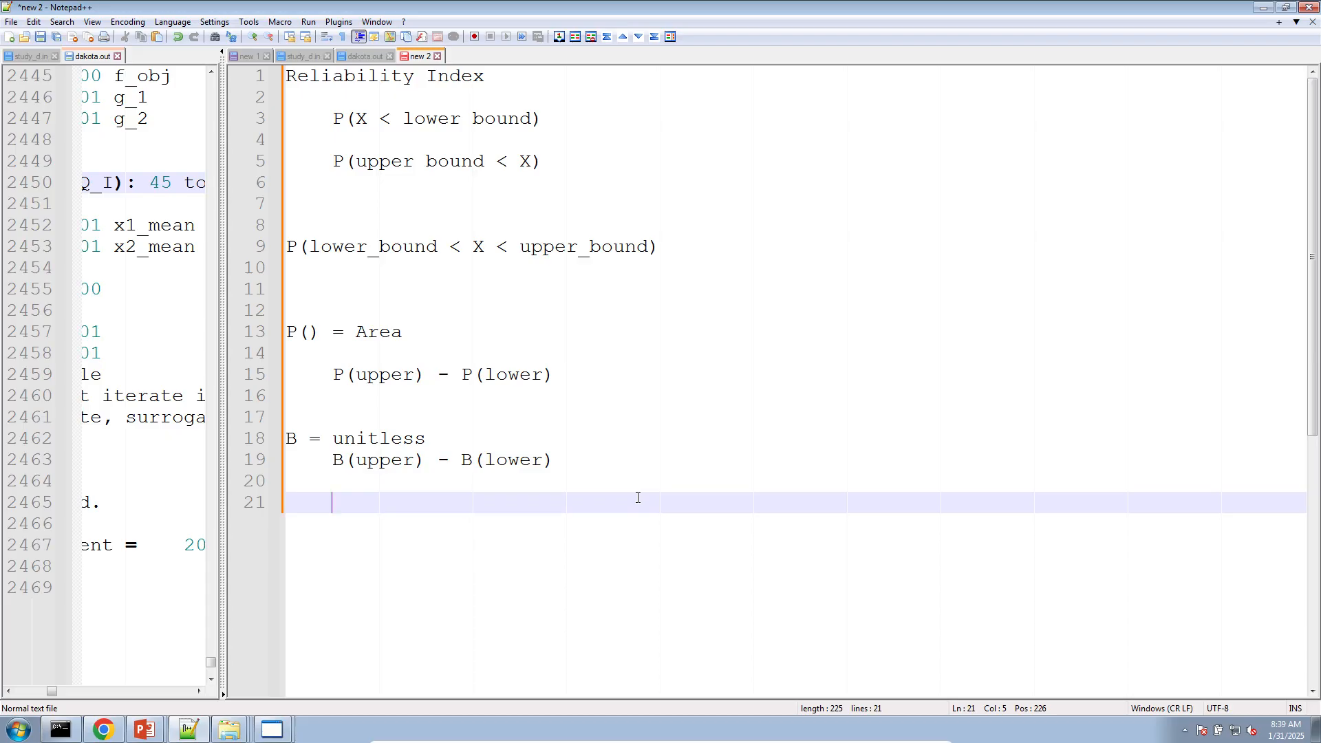
{"action": "type", "text": "B(l"}
{"action": "key", "text": "BackSpace"}
{"action": "type", "text": "upper)"}
{"action": "key", "text": "Return"}
{"action": "key", "text": "Return"}
{"action": "type", "text": "B(lower)"}
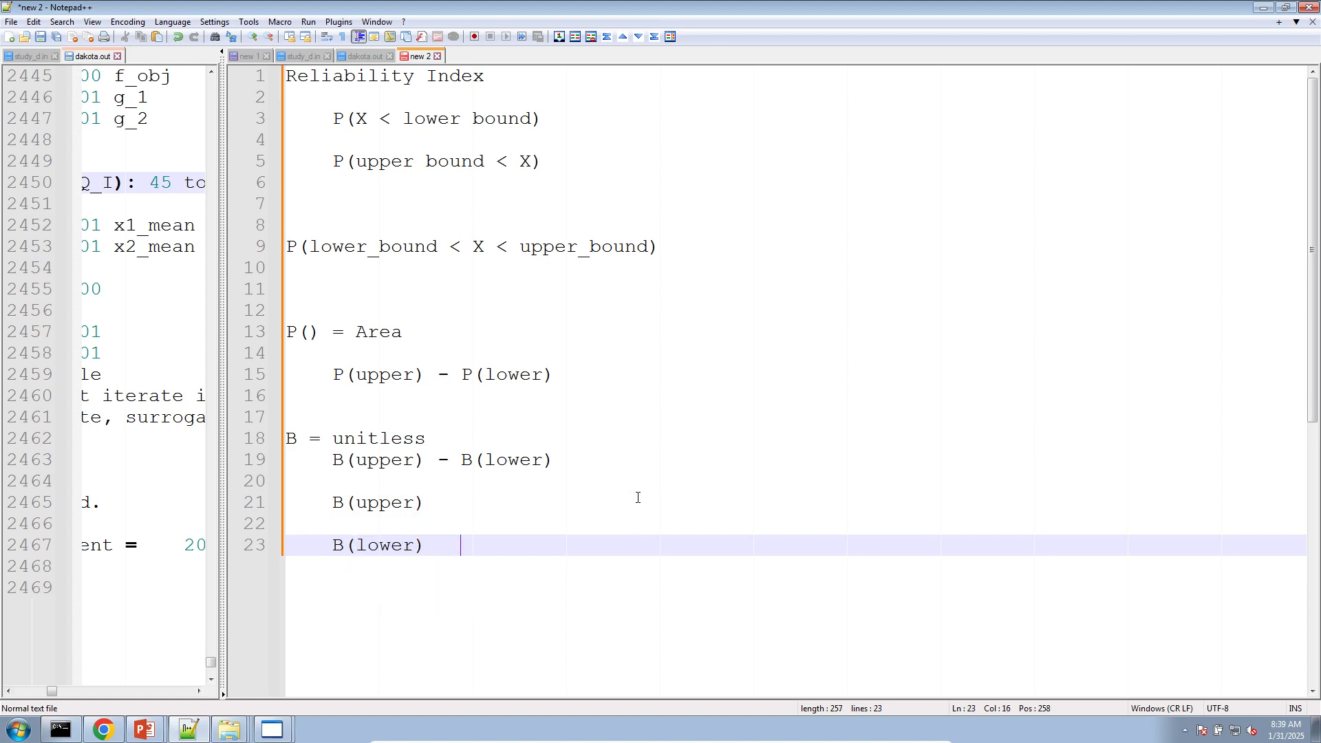
Step: Switch to the Dakota Results page in Chrome and review the probabilities and reliability indices of the r2 and r3 constraints
{"action": "left_click", "coordinate": [104, 729]}
{"action": "left_click", "coordinate": [332, 443]}
{"action": "scroll", "coordinate": [324, 507], "scroll_direction": "down", "scroll_amount": 4}
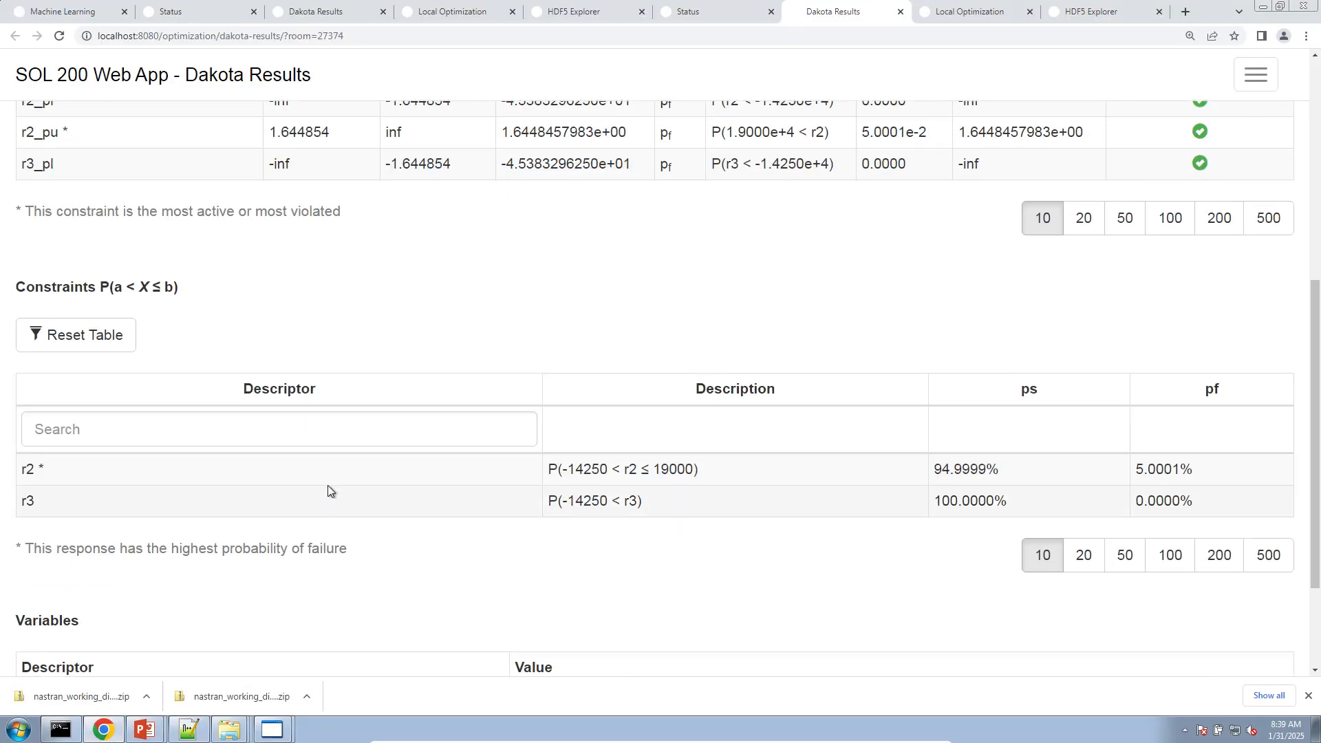
{"action": "scroll", "coordinate": [599, 495], "scroll_direction": "up", "scroll_amount": 4}
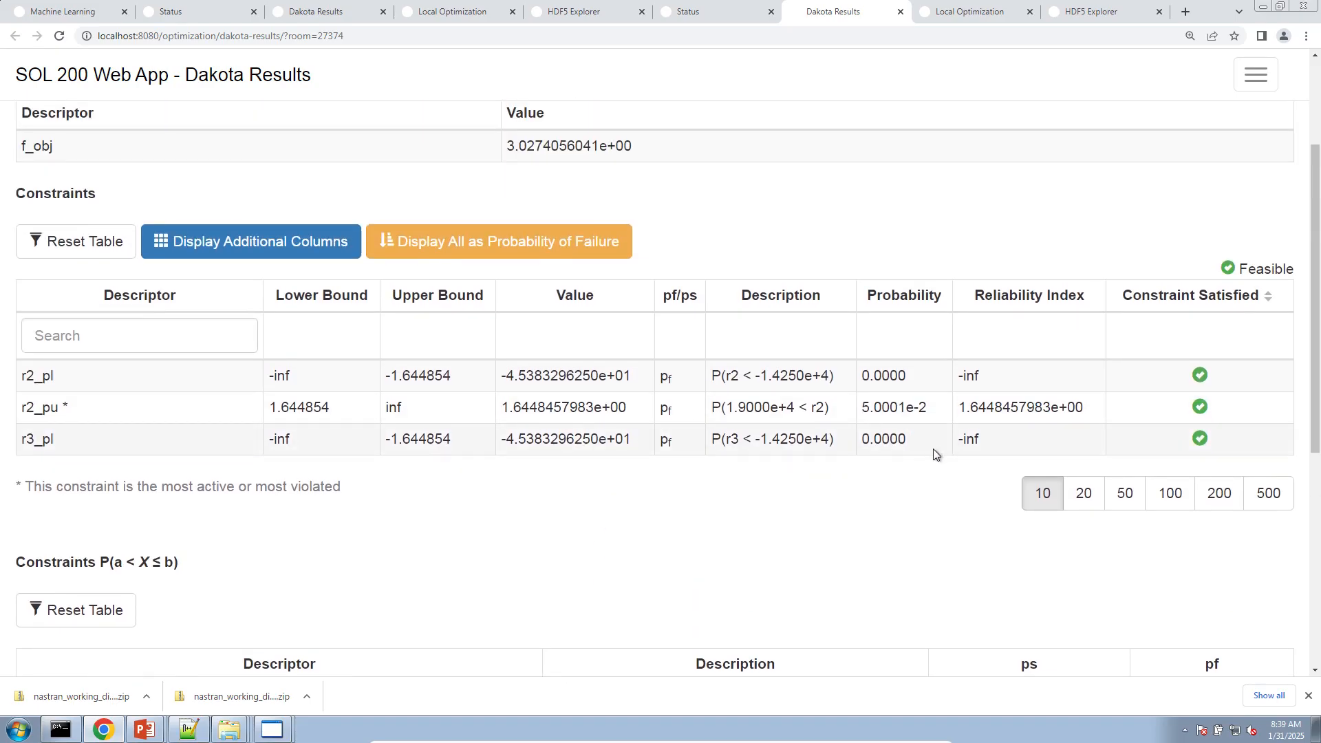
{"action": "scroll", "coordinate": [933, 448], "scroll_direction": "down", "scroll_amount": 3}
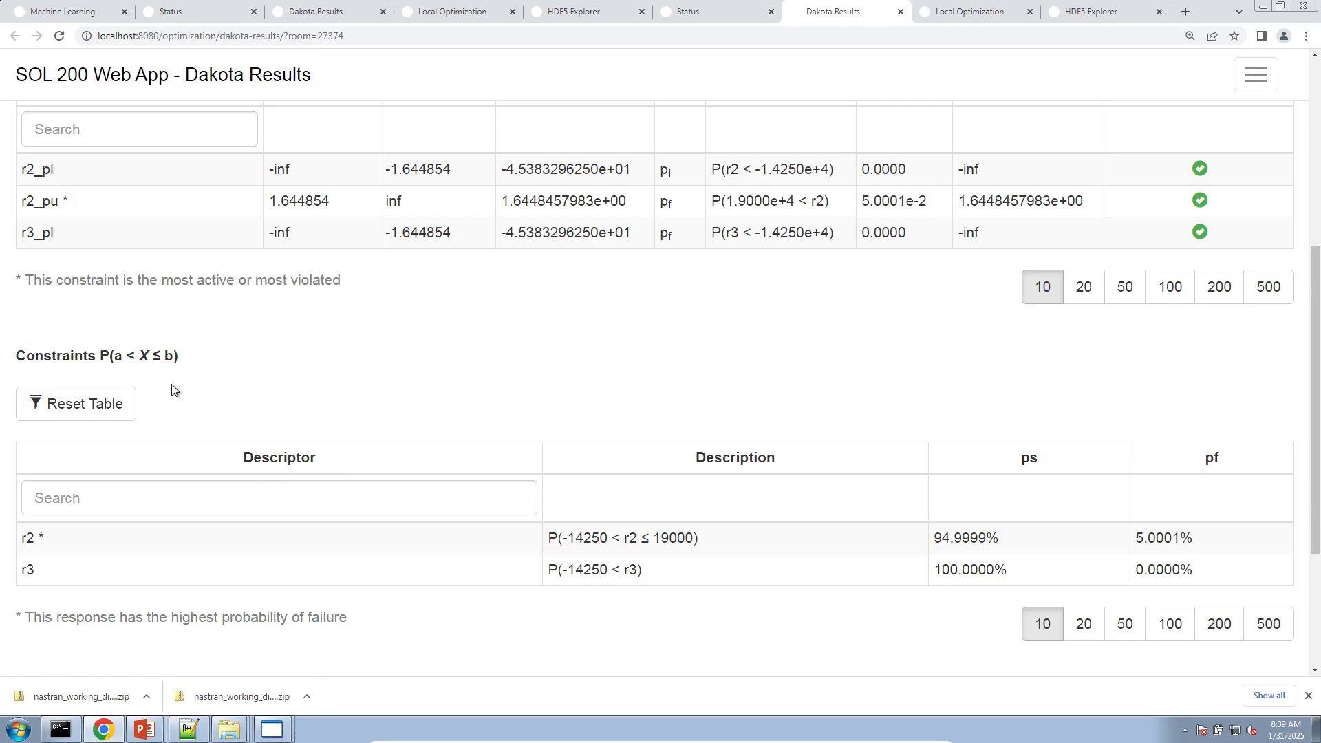
Step: Examine the Constraints P(a < X ≤ b) table, comparing the r2 and r3 descriptions with their probabilities of success
{"action": "left_click_drag", "start_coordinate": [115, 360], "coordinate": [171, 362]}
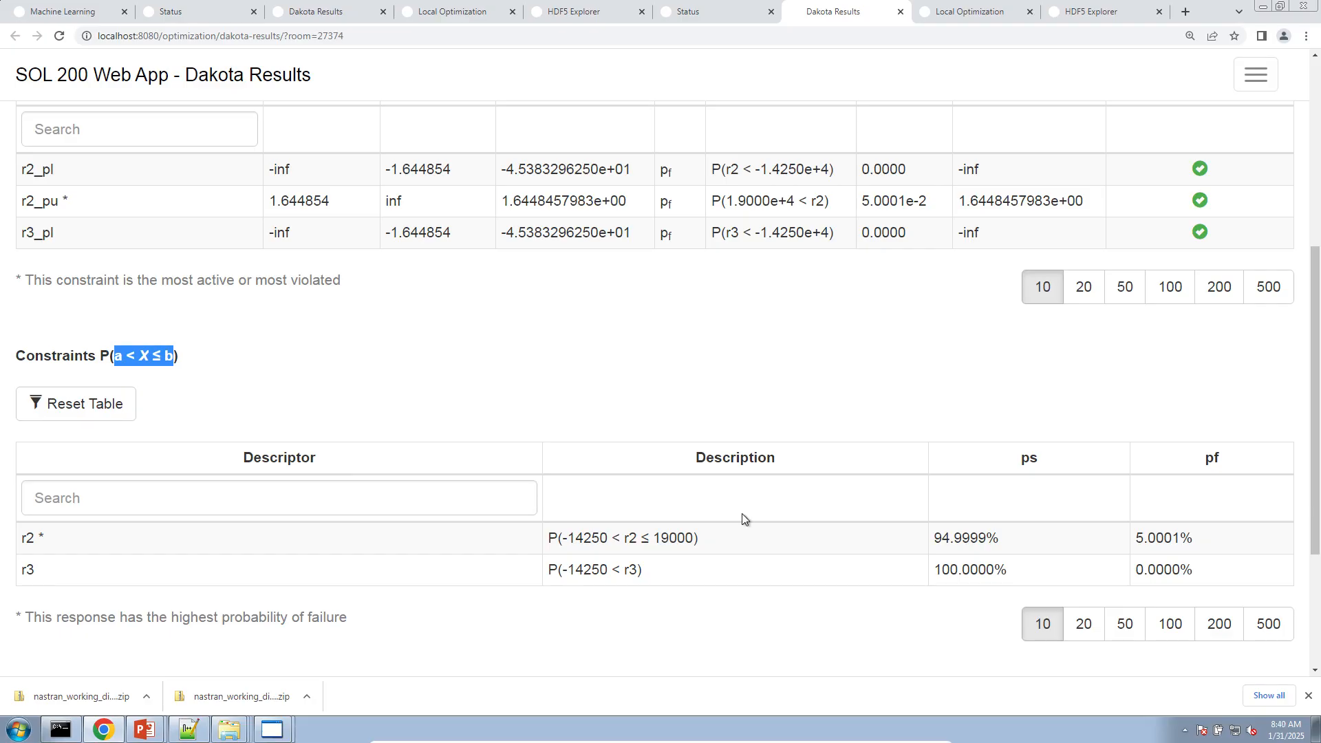
{"action": "left_click_drag", "start_coordinate": [547, 538], "coordinate": [703, 549]}
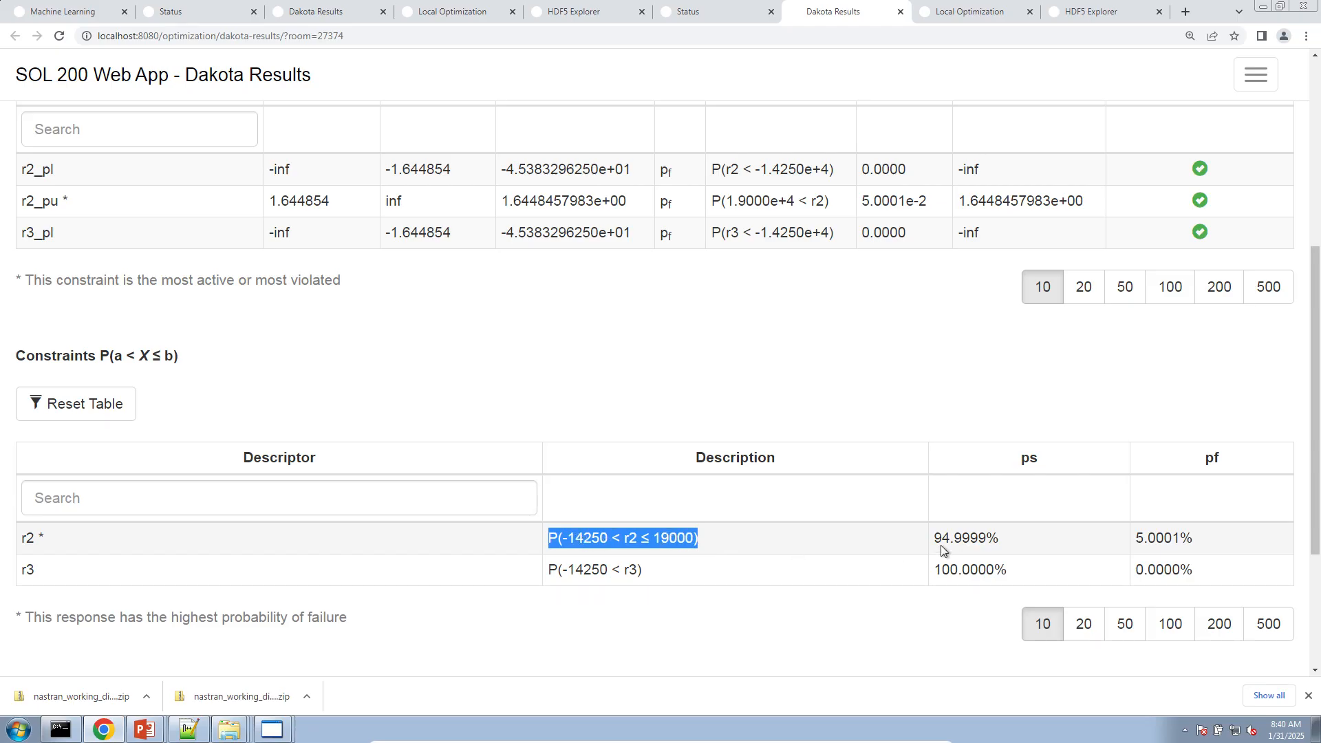
{"action": "left_click_drag", "start_coordinate": [939, 542], "coordinate": [1001, 539]}
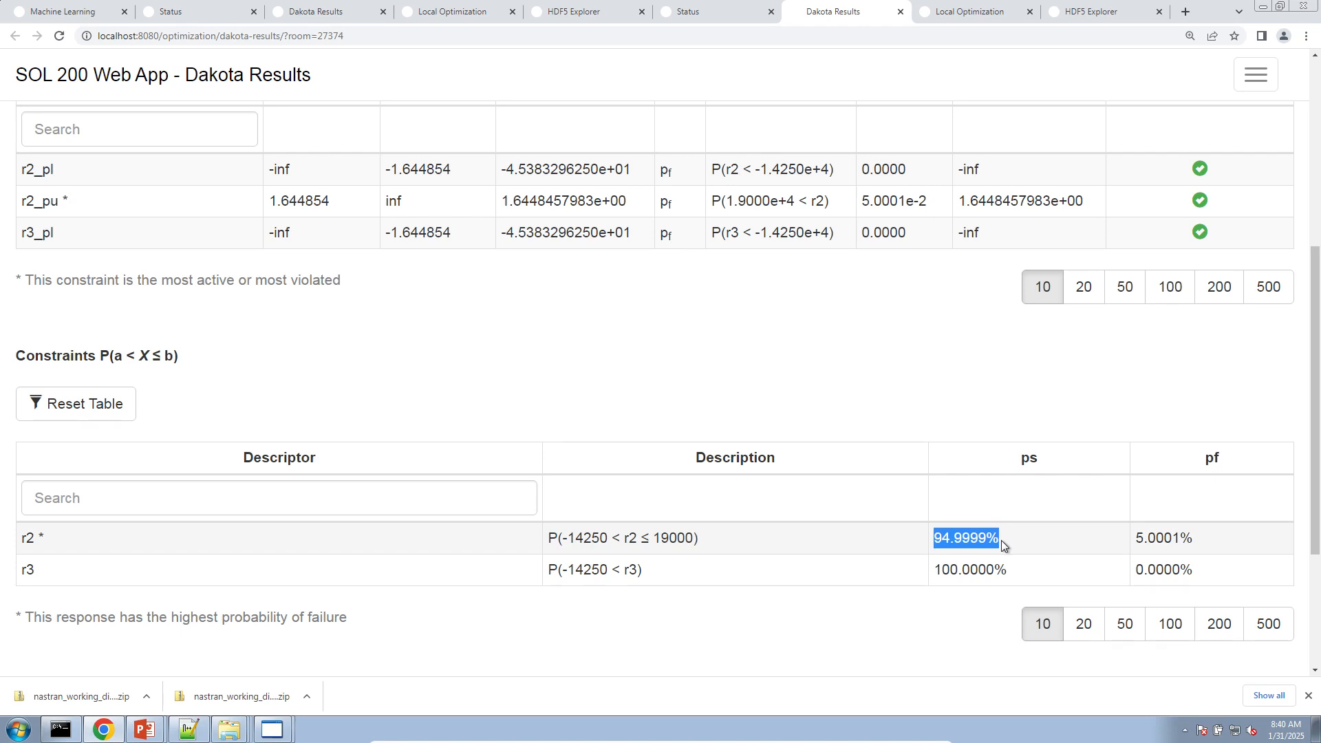
{"action": "left_click", "coordinate": [543, 576]}
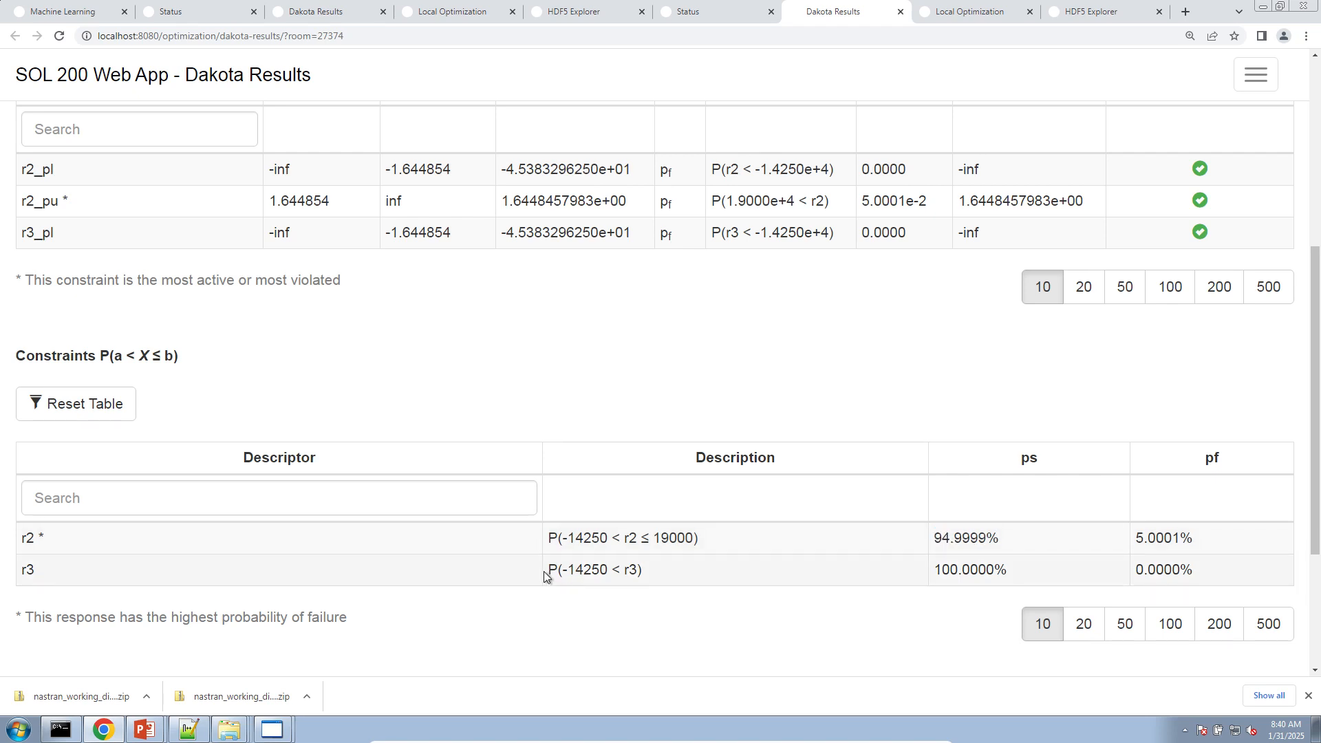
{"action": "left_click_drag", "start_coordinate": [544, 571], "coordinate": [680, 570]}
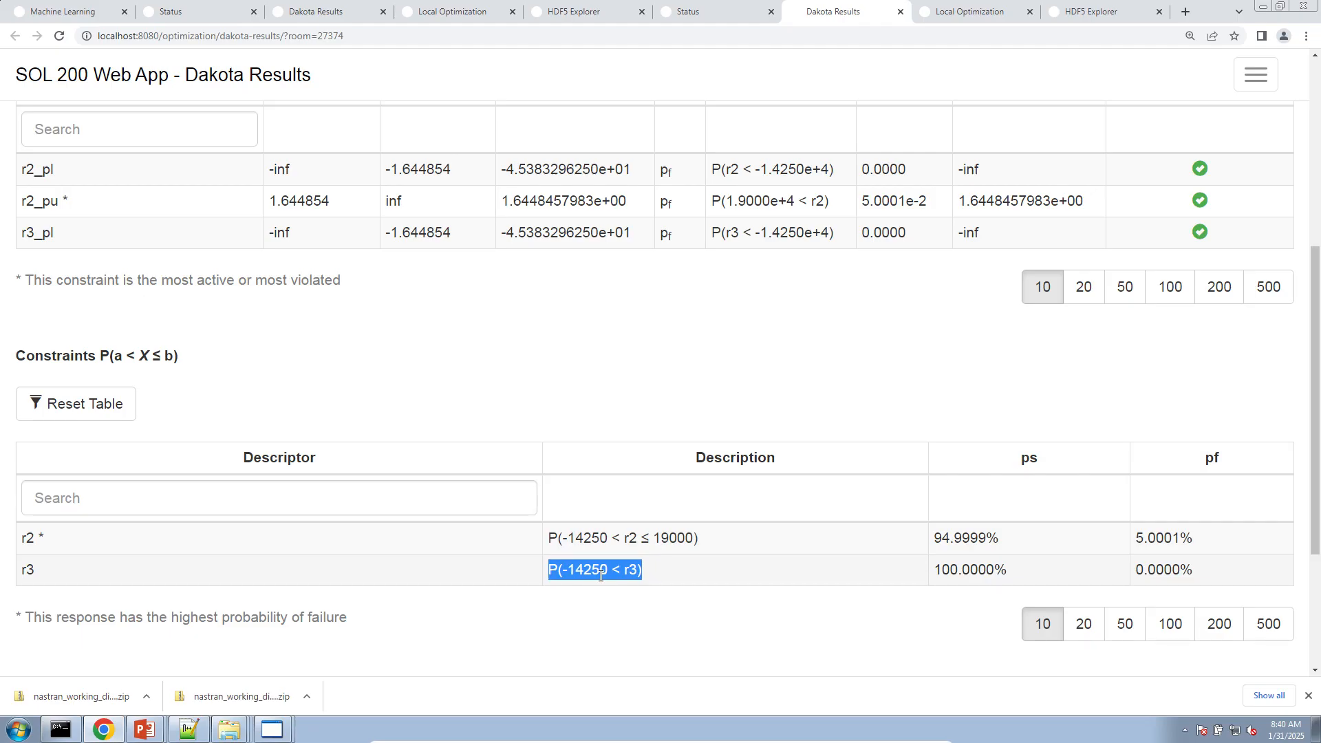
{"action": "left_click", "coordinate": [570, 578]}
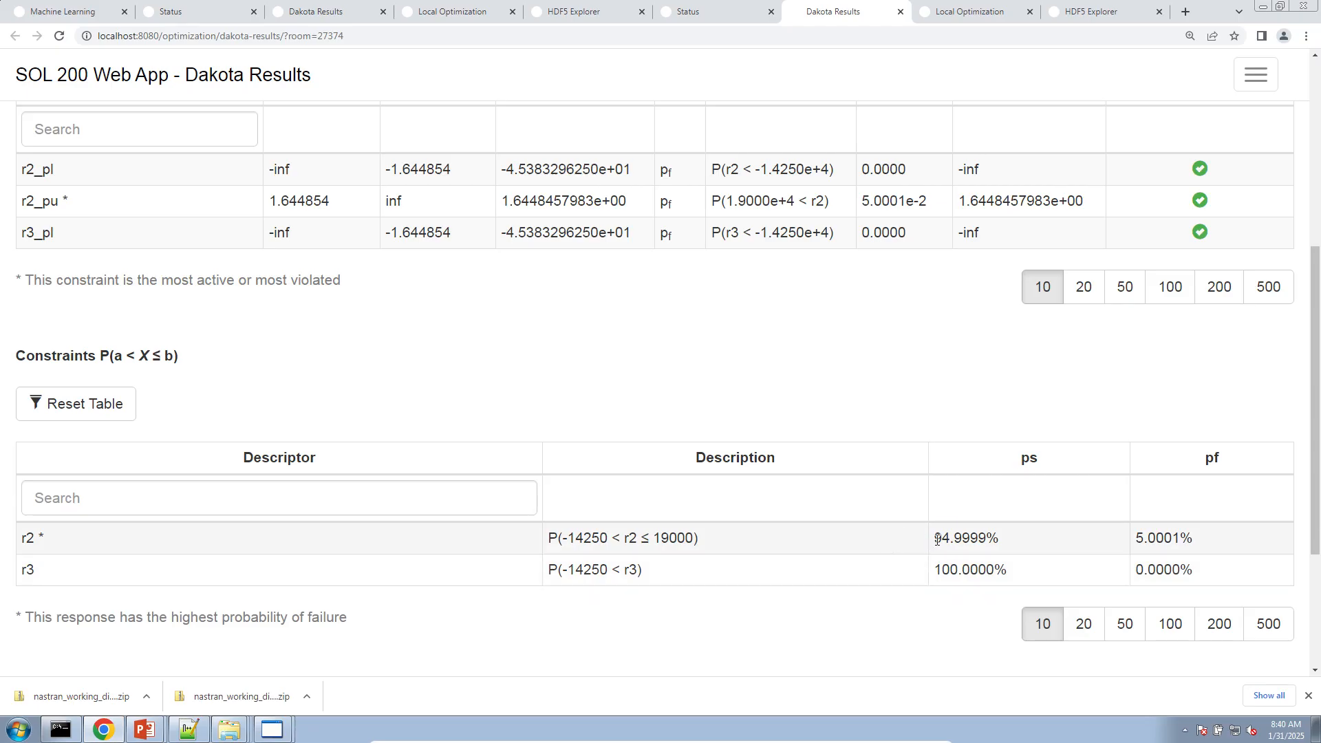
{"action": "left_click_drag", "start_coordinate": [937, 540], "coordinate": [986, 543]}
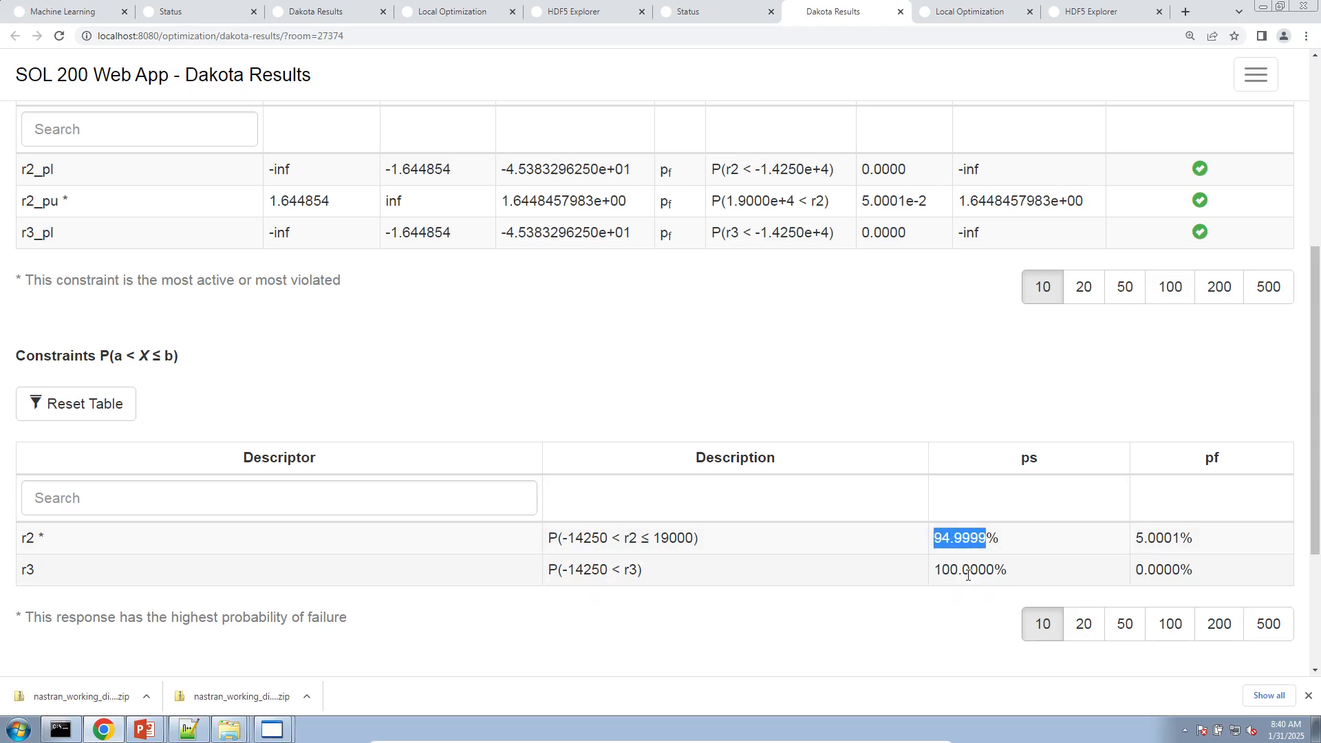
{"action": "left_click", "coordinate": [848, 492]}
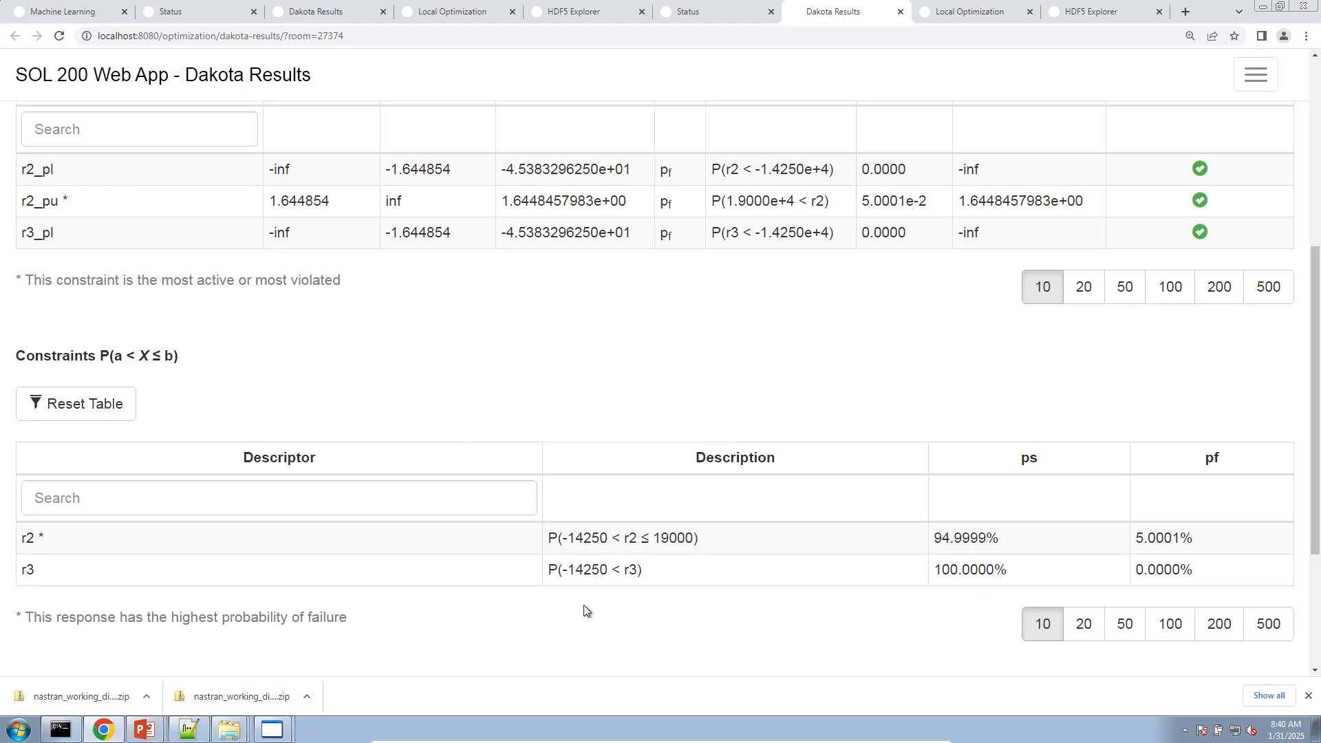
Step: Close the surplus results, optimization, HDF5 Explorer and status pages, keeping Machine Learning, one Status page and the latest Dakota Results
{"action": "left_click", "coordinate": [383, 11]}
{"action": "left_click", "coordinate": [383, 12]}
{"action": "left_click", "coordinate": [383, 11]}
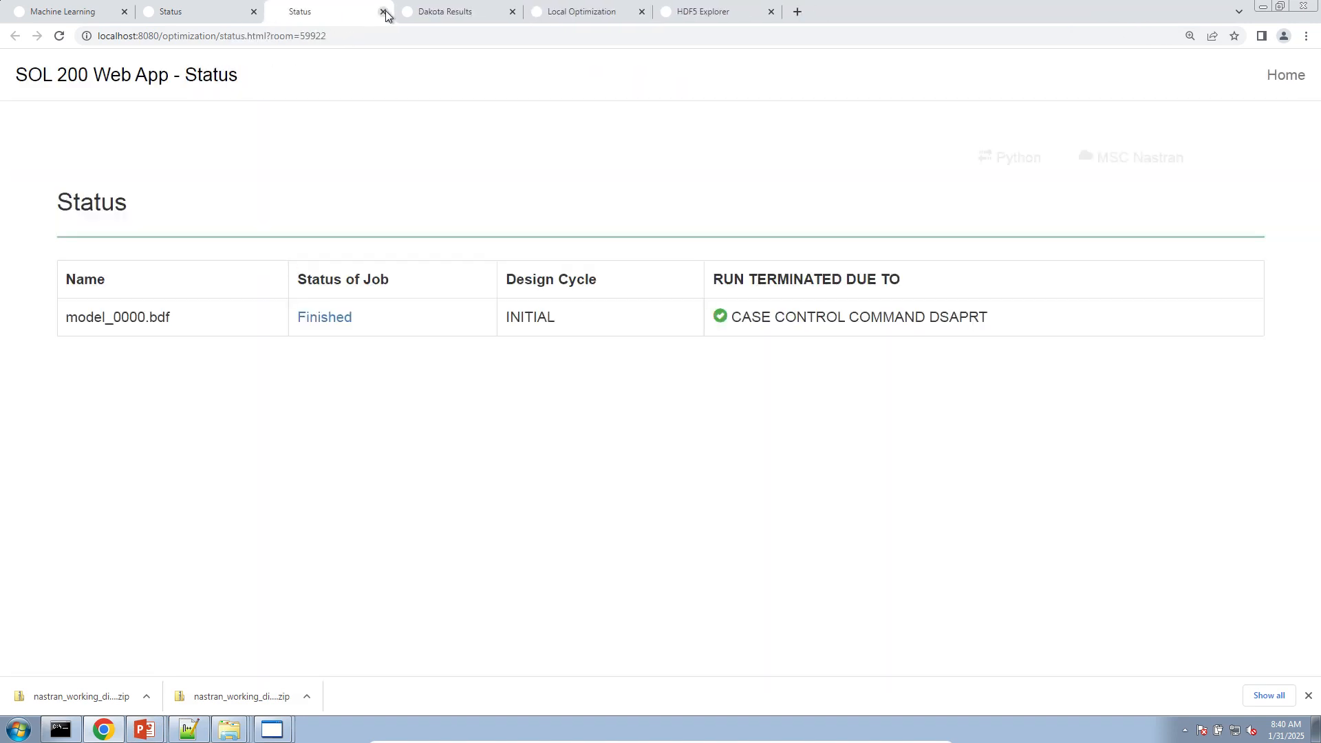
{"action": "left_click", "coordinate": [383, 11]}
{"action": "left_click", "coordinate": [512, 11]}
{"action": "left_click", "coordinate": [512, 12]}
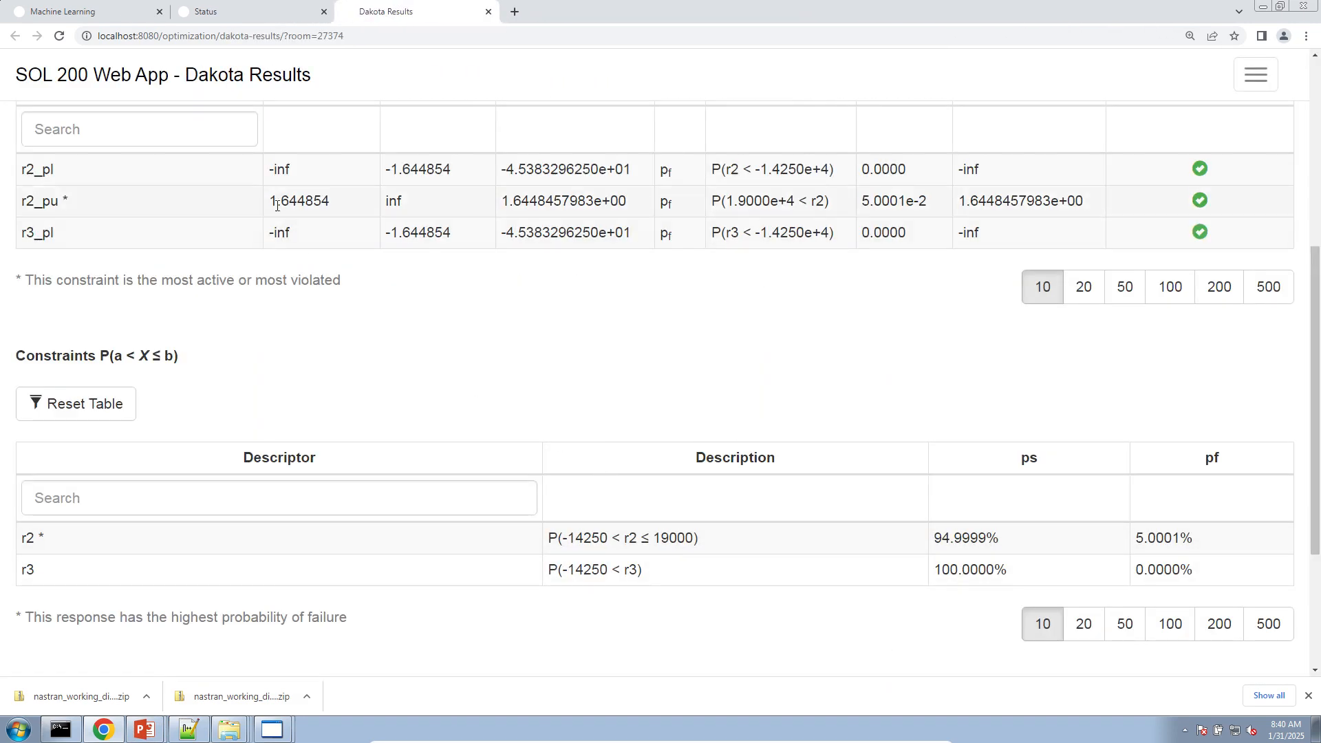
Step: Switch to the PowerPoint file ws_optimization_under_uncertainty_dsoug1_part_2_of_2.pptx and go to slide 71, "Part C – Verification of OUU Solution"
{"action": "left_click", "coordinate": [145, 729]}
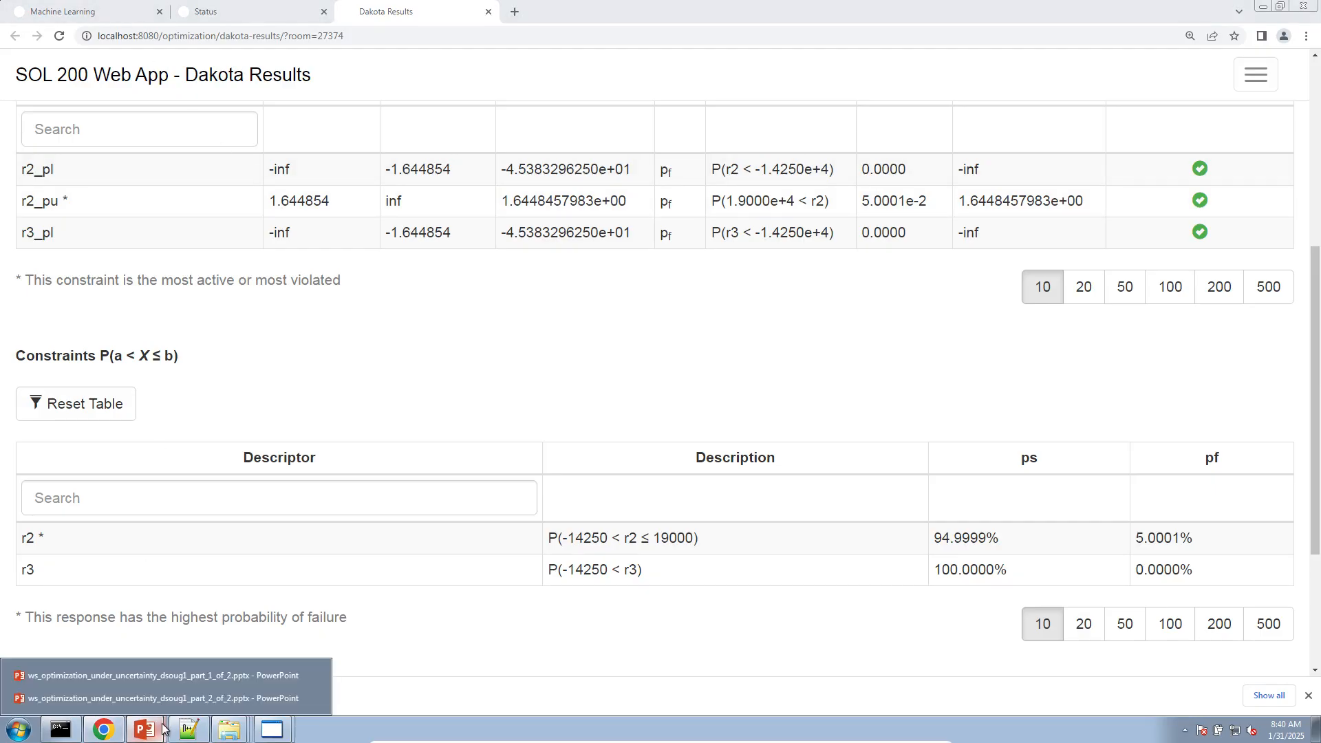
{"action": "left_click", "coordinate": [159, 693]}
{"action": "scroll", "coordinate": [128, 530], "scroll_direction": "down", "scroll_amount": 10}
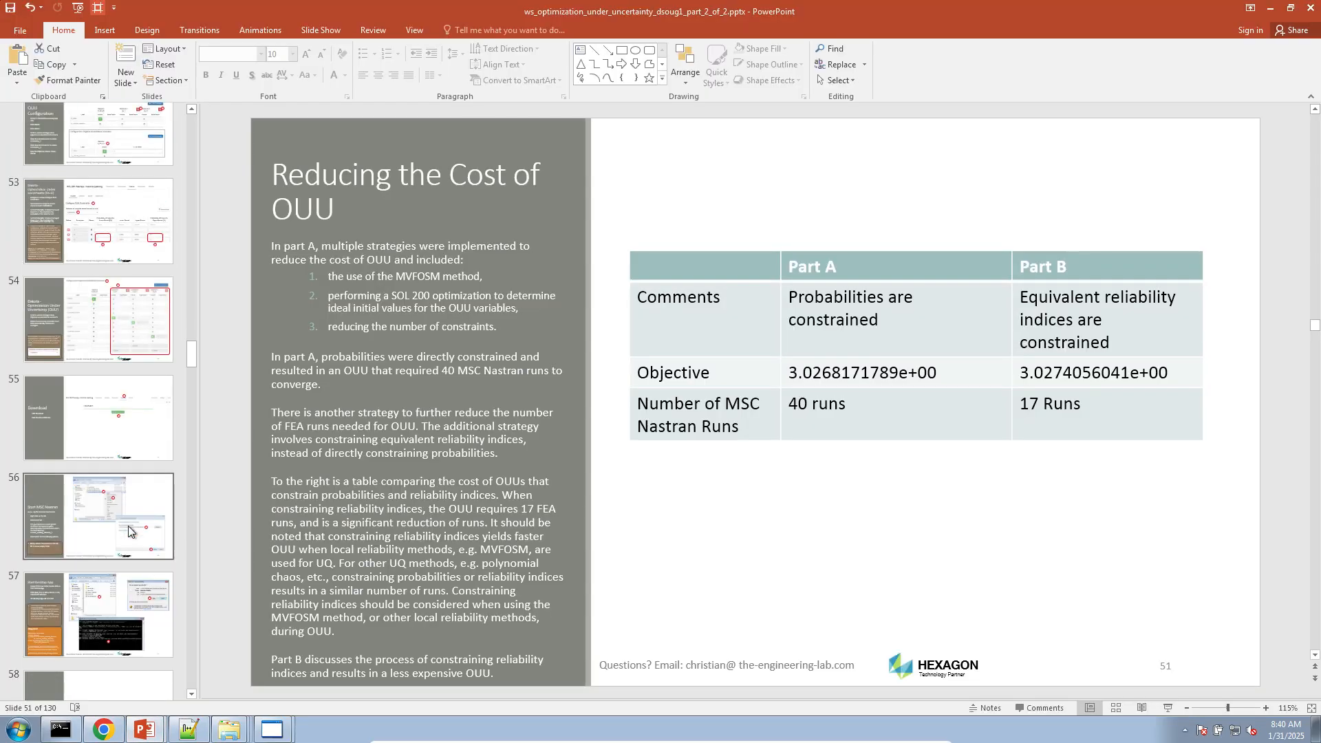
{"action": "scroll", "coordinate": [128, 530], "scroll_direction": "down", "scroll_amount": 4}
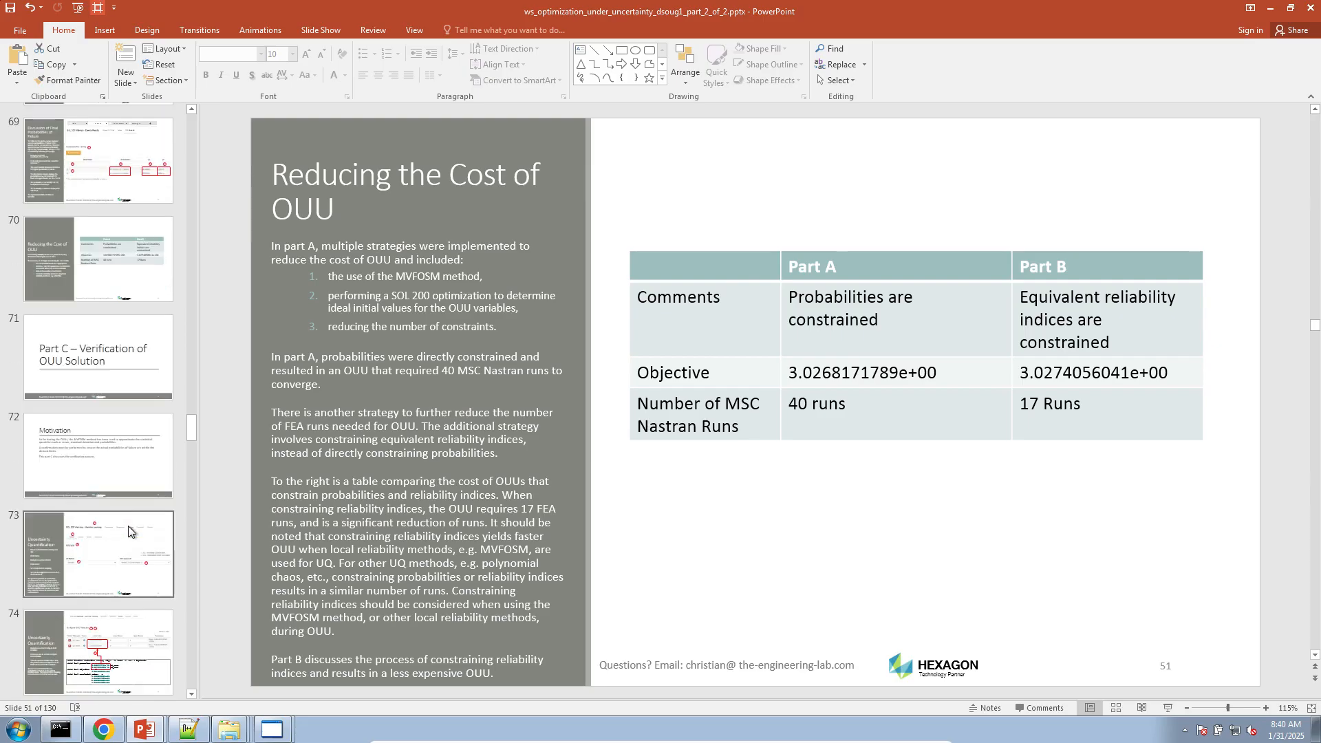
{"action": "left_click", "coordinate": [140, 379]}
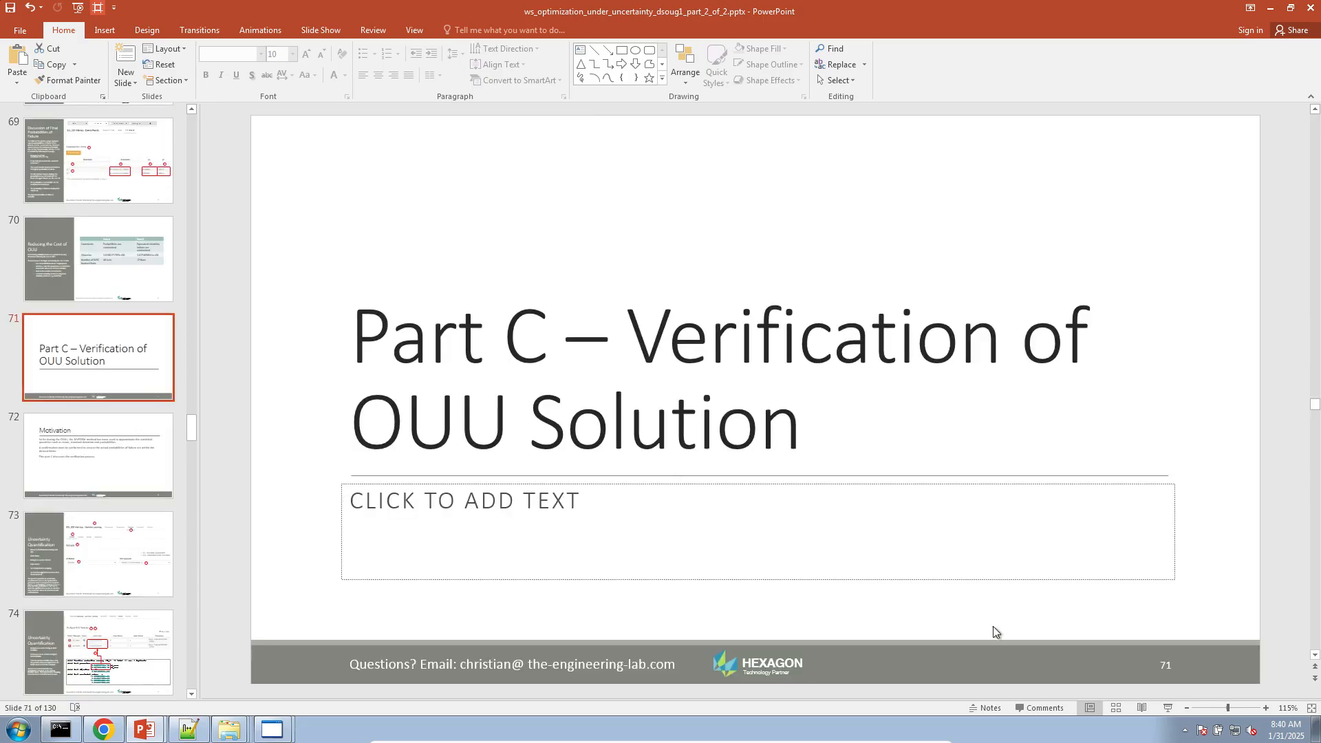
Step: Start the slide show from the Part C title slide and advance past Motivation to the Uncertainty Quantification instructions on slide 73
{"action": "left_click", "coordinate": [1168, 708]}
{"action": "left_click", "coordinate": [616, 445]}
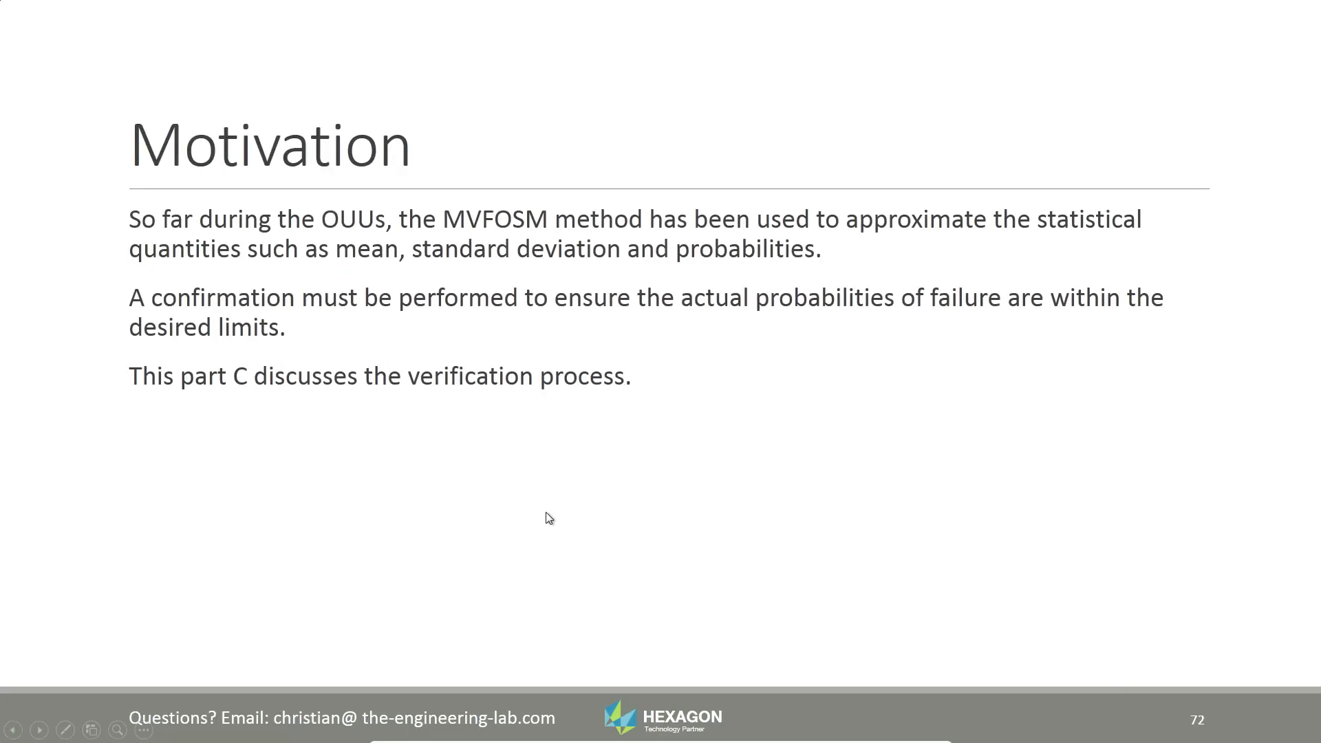
{"action": "left_click", "coordinate": [360, 425]}
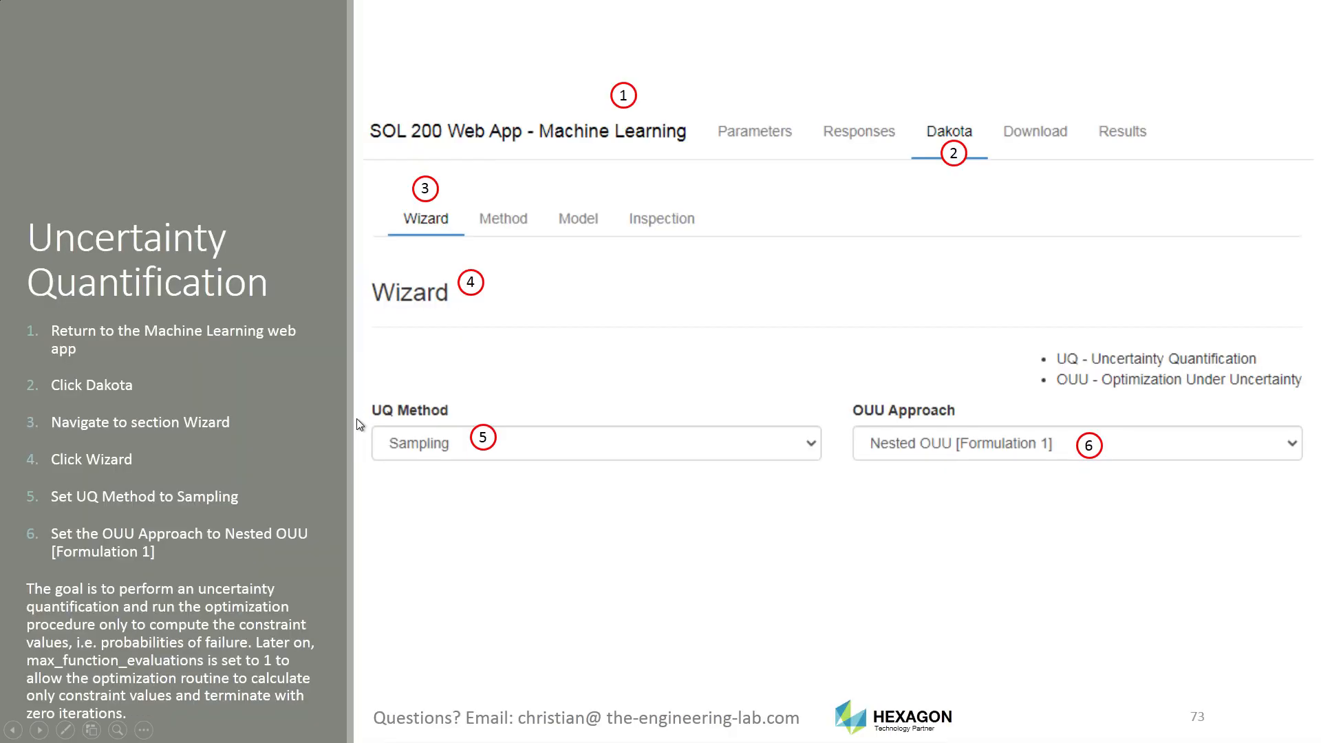
Step: Leave the slide show, return to the Machine Learning web app in Chrome, reset the page zoom to 100% and show the Dakota Wizard
{"action": "left_click", "coordinate": [360, 425]}
{"action": "key", "text": "Left"}
{"action": "key", "text": "Escape"}
{"action": "left_click", "coordinate": [105, 730]}
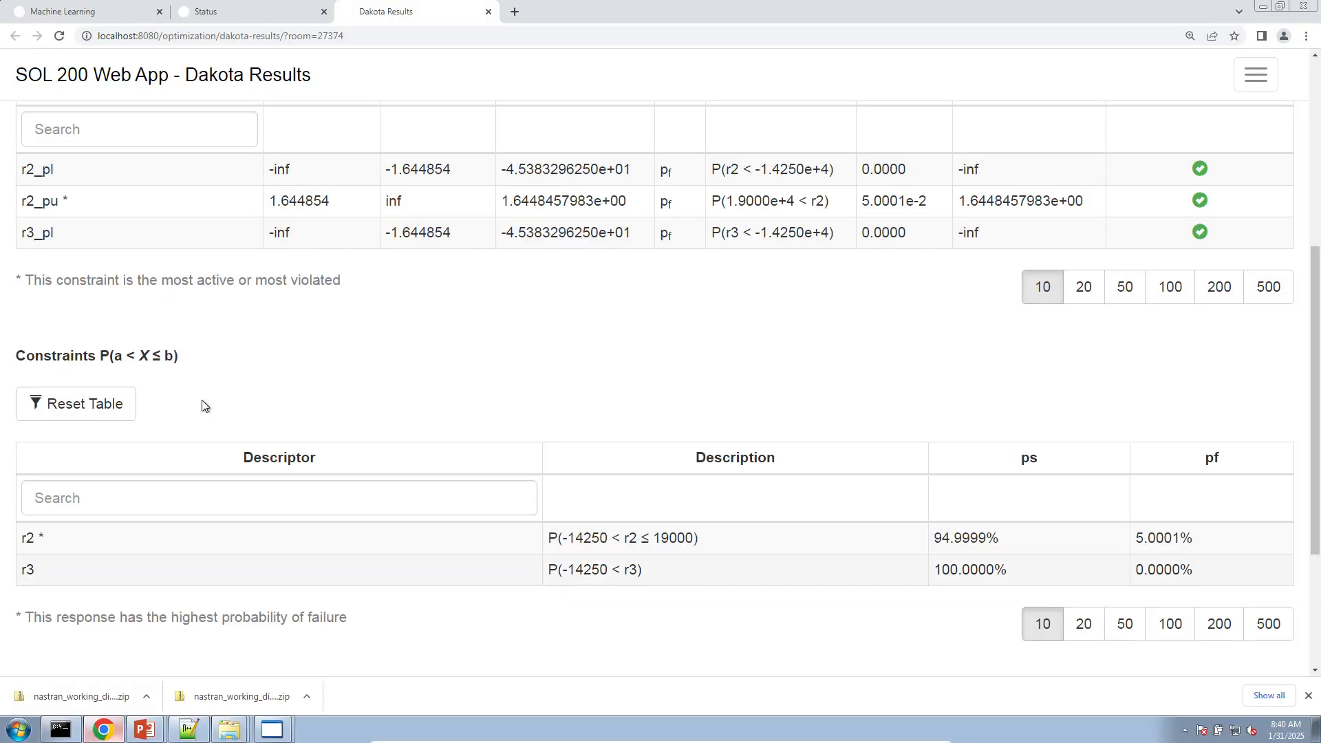
{"action": "left_click", "coordinate": [113, 11]}
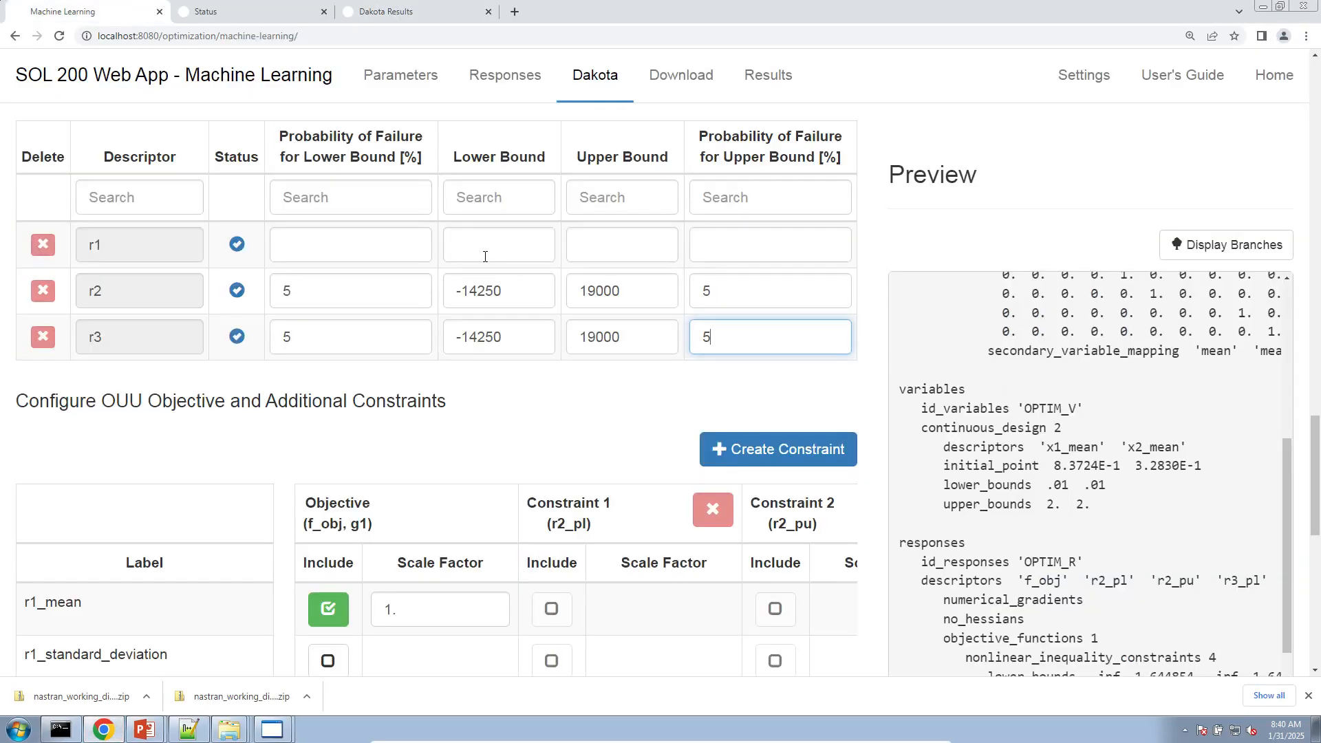
{"action": "left_click", "coordinate": [1190, 37]}
{"action": "left_click", "coordinate": [1212, 60]}
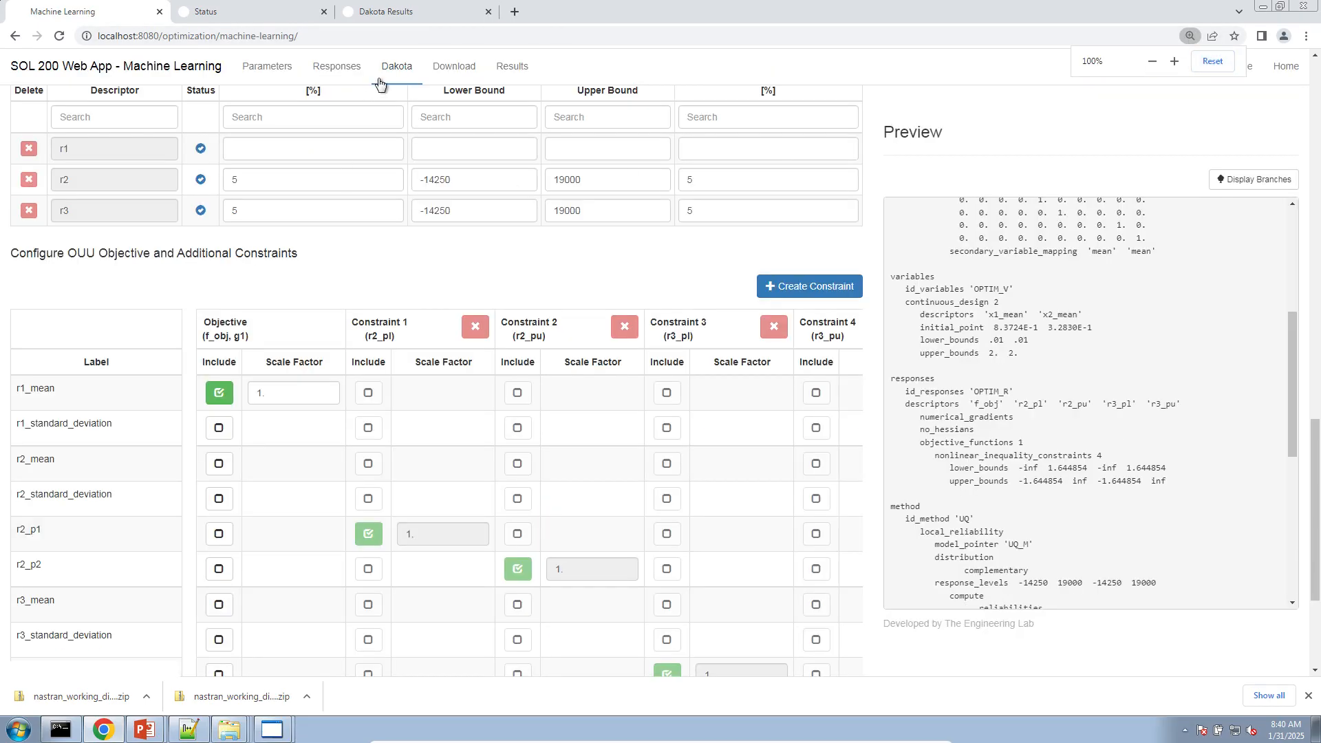
{"action": "scroll", "coordinate": [383, 241], "scroll_direction": "up", "scroll_amount": 15}
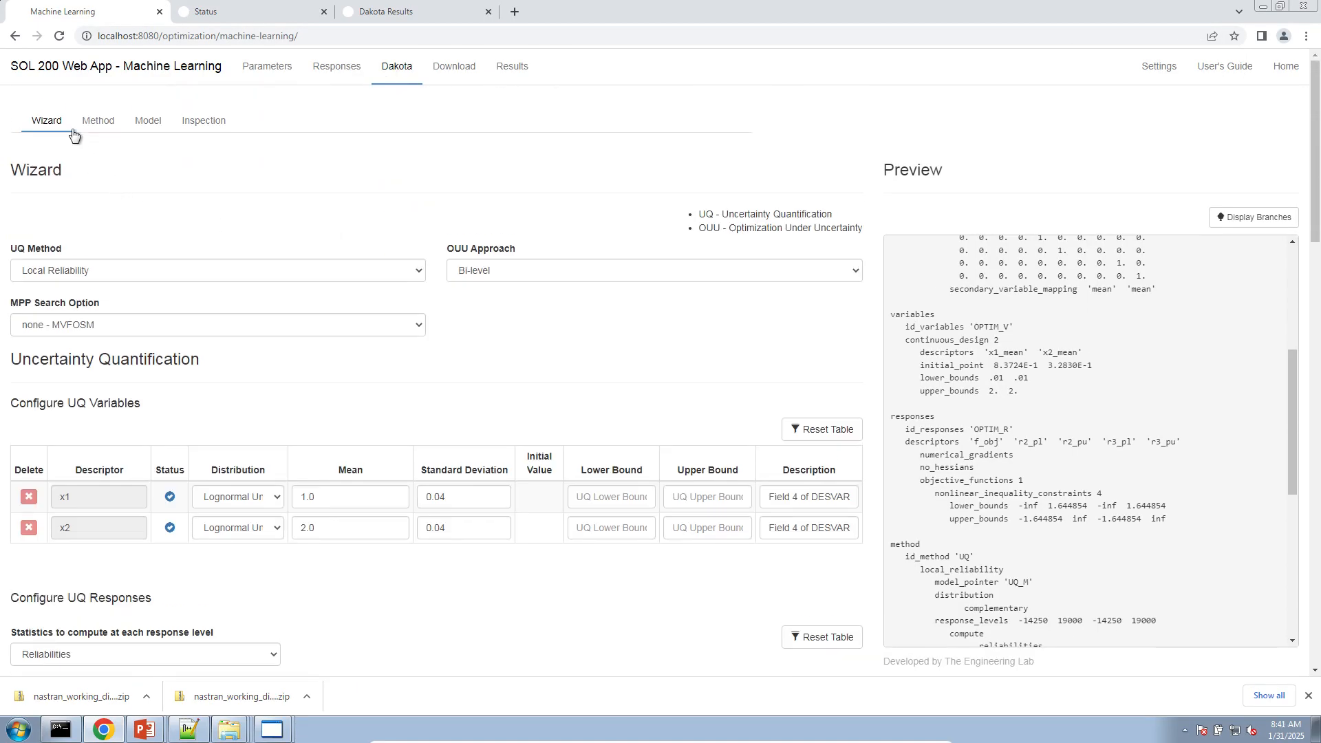
Step: Clear the OUU Approach selection and review the Configure UQ Variables section
{"action": "left_click", "coordinate": [515, 271]}
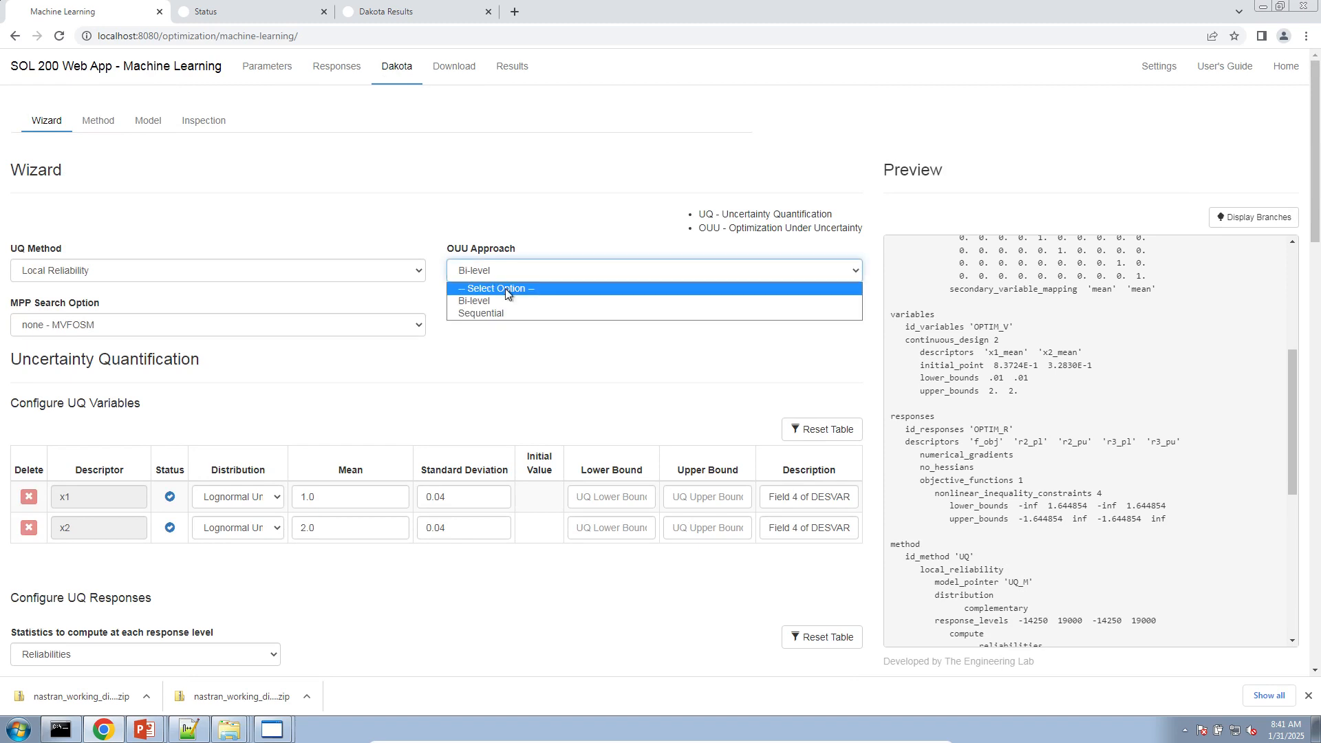
{"action": "left_click", "coordinate": [505, 288]}
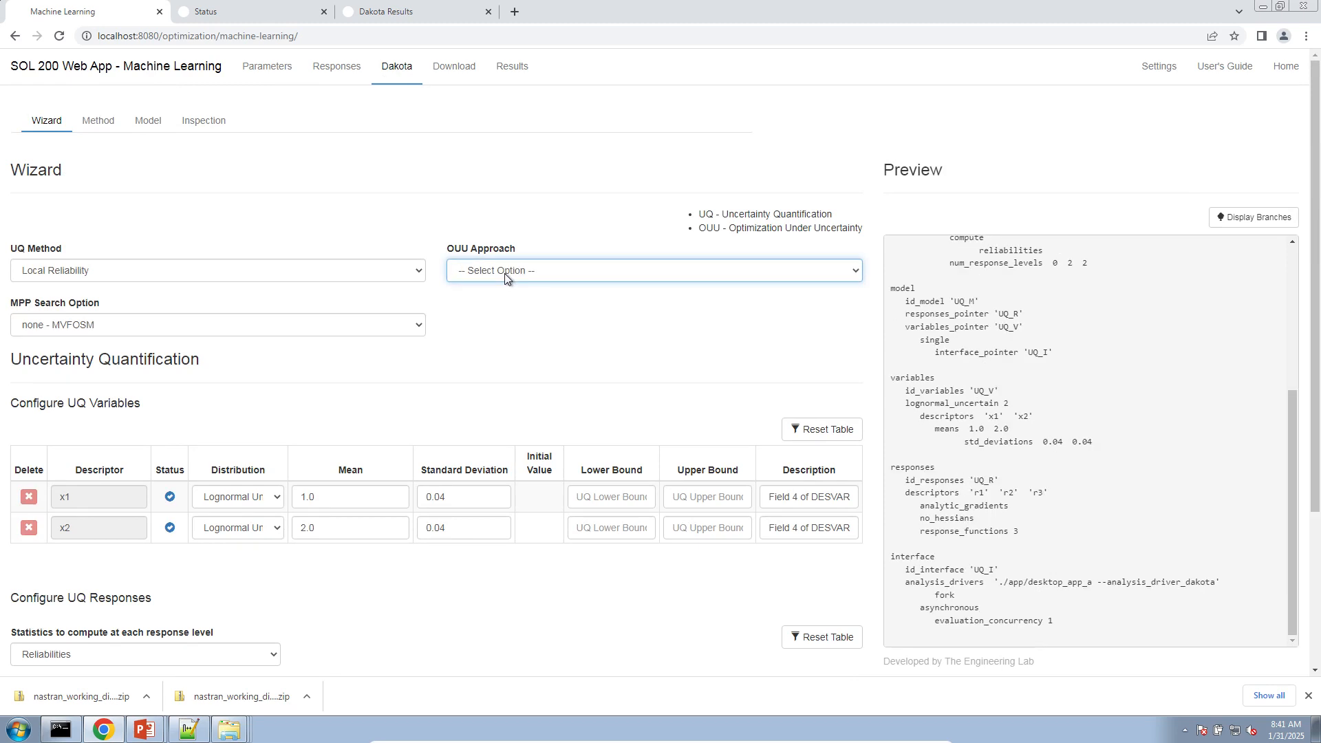
{"action": "left_click", "coordinate": [506, 274]}
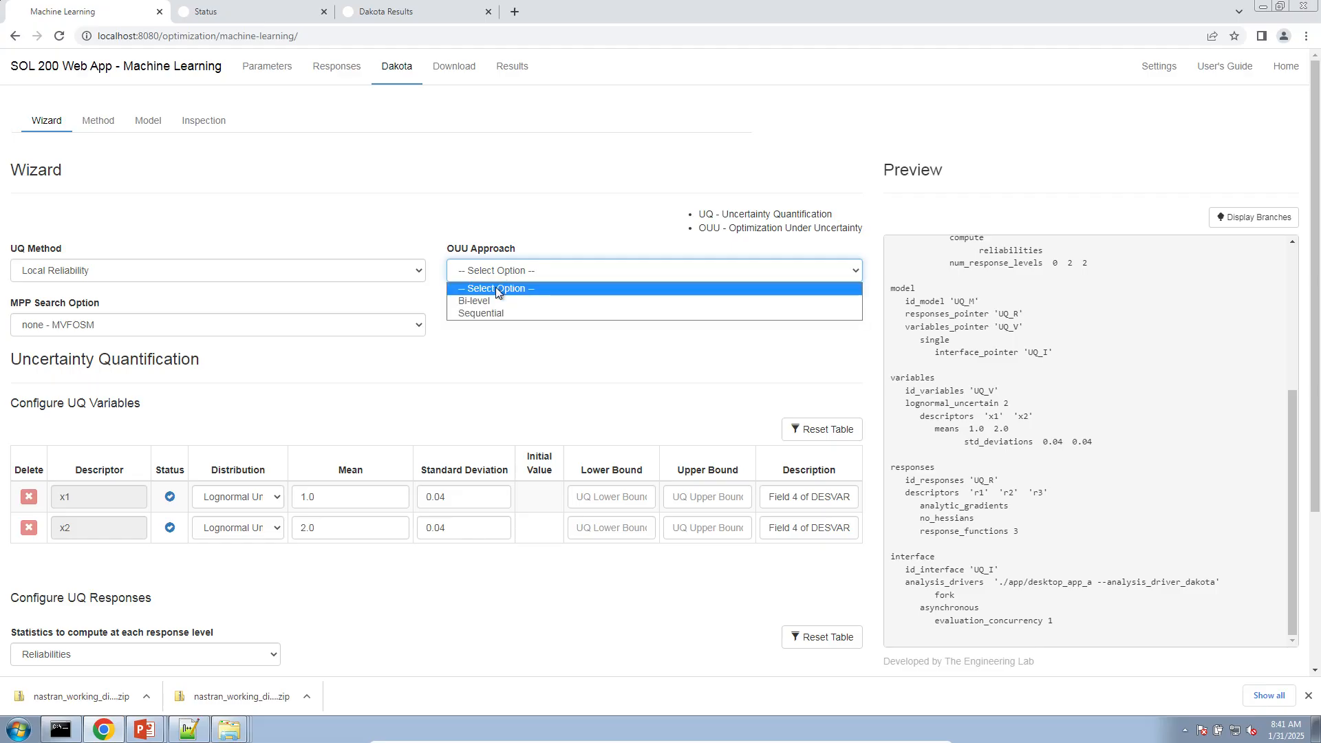
{"action": "left_click", "coordinate": [495, 287]}
{"action": "scroll", "coordinate": [223, 499], "scroll_direction": "down", "scroll_amount": 1}
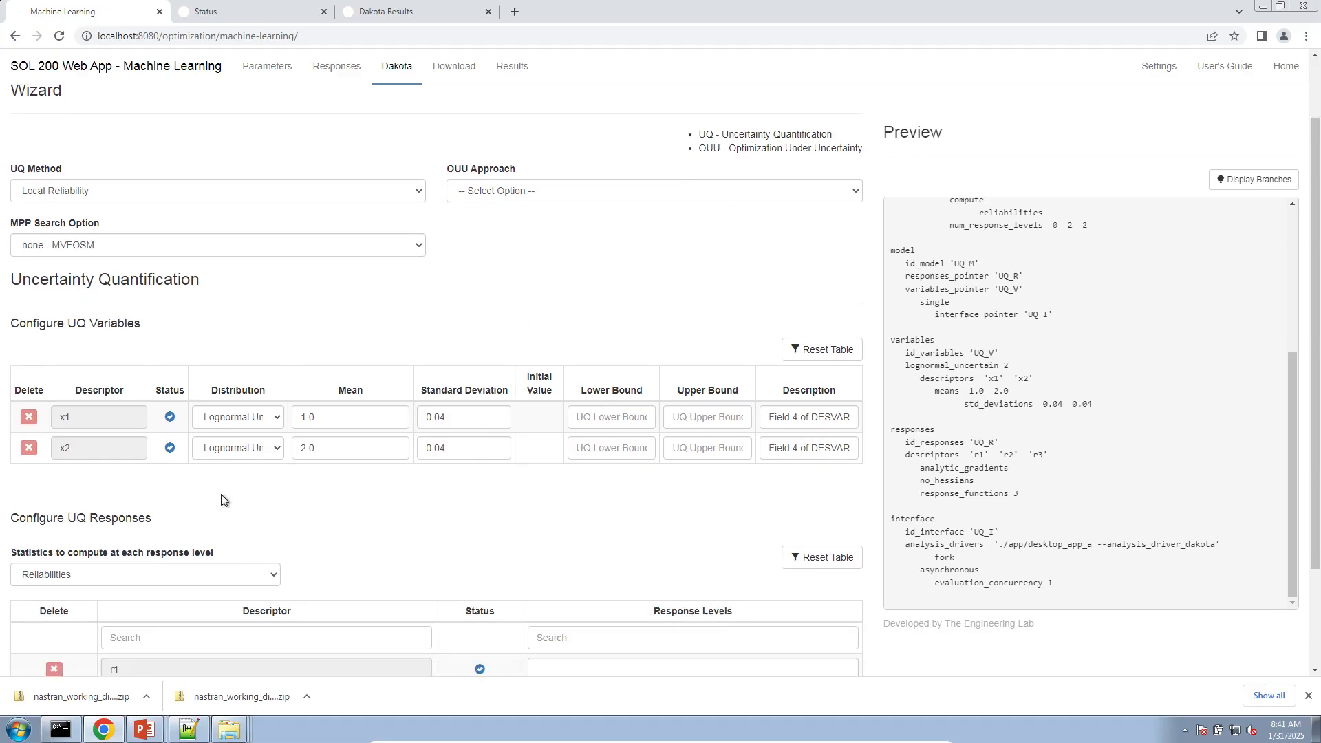
{"action": "scroll", "coordinate": [221, 494], "scroll_direction": "down", "scroll_amount": 2}
{"action": "left_click_drag", "start_coordinate": [65, 194], "coordinate": [143, 196]}
{"action": "scroll", "coordinate": [1308, 688], "scroll_direction": "up", "scroll_amount": 1}
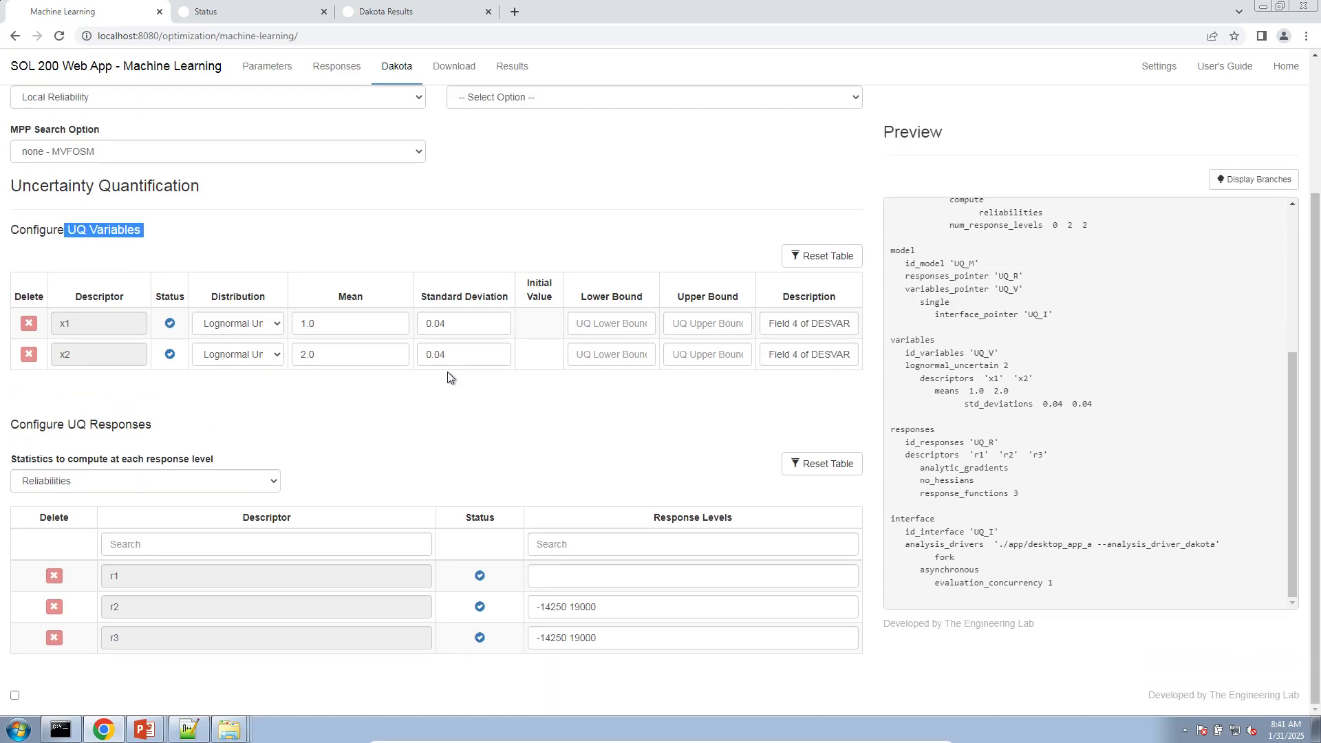
{"action": "left_click", "coordinate": [332, 426]}
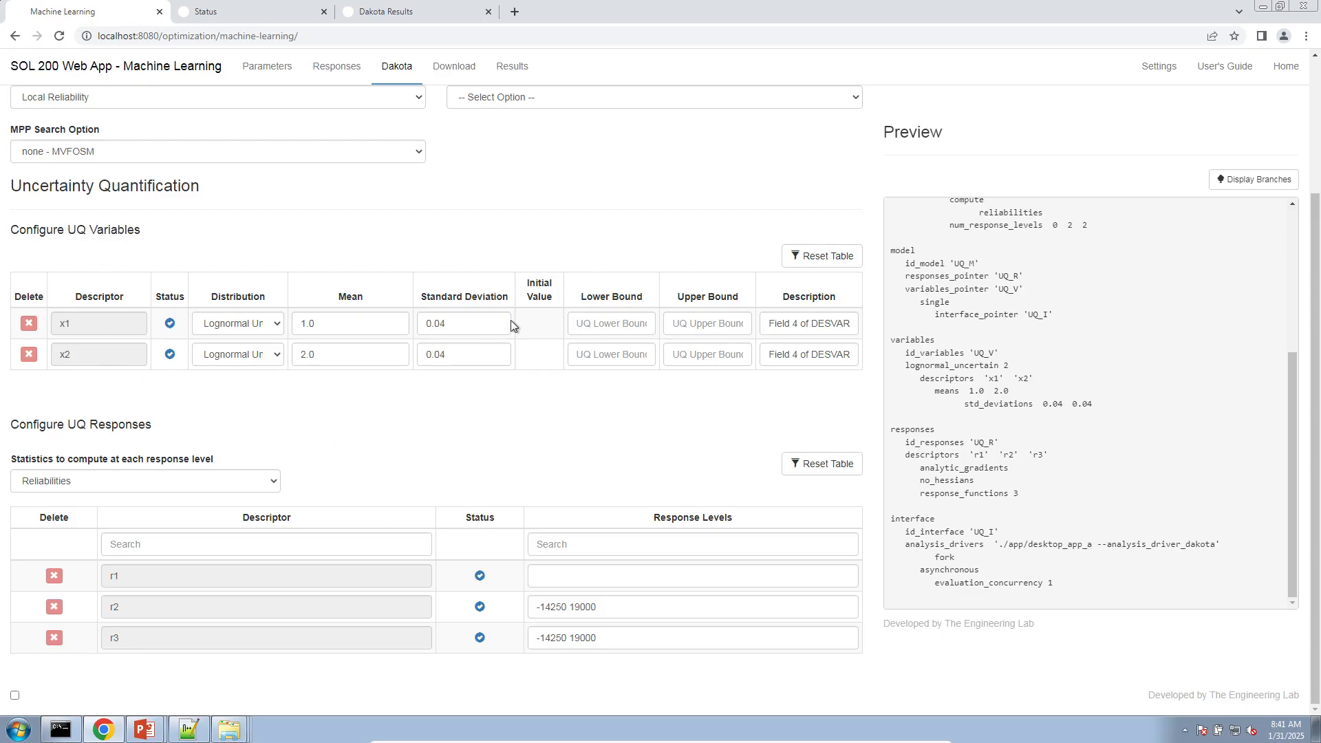
Step: Copy the best x1_mean value 9.5130797754e-01 from dakota.out in Notepad++ into the x1 mean under Configure UQ Variables
{"action": "double_click", "coordinate": [309, 329]}
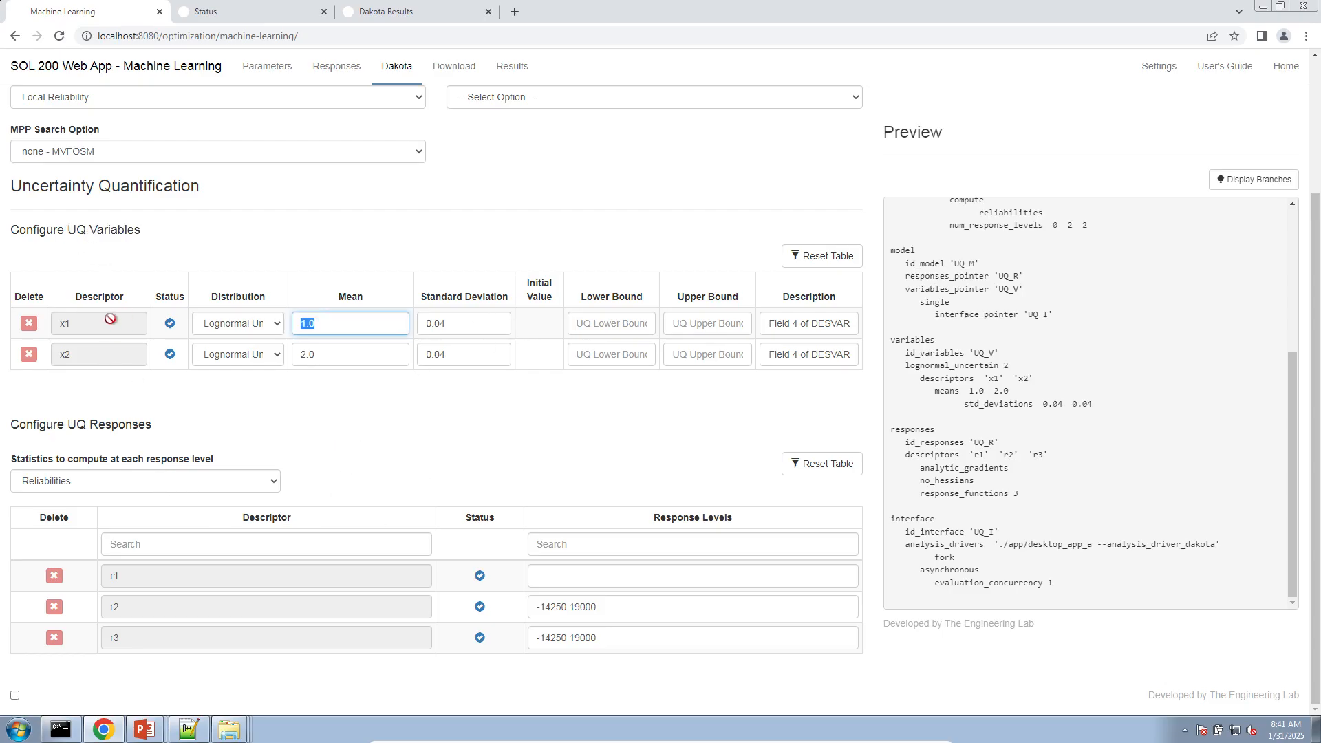
{"action": "left_click", "coordinate": [188, 729]}
{"action": "left_click", "coordinate": [363, 55]}
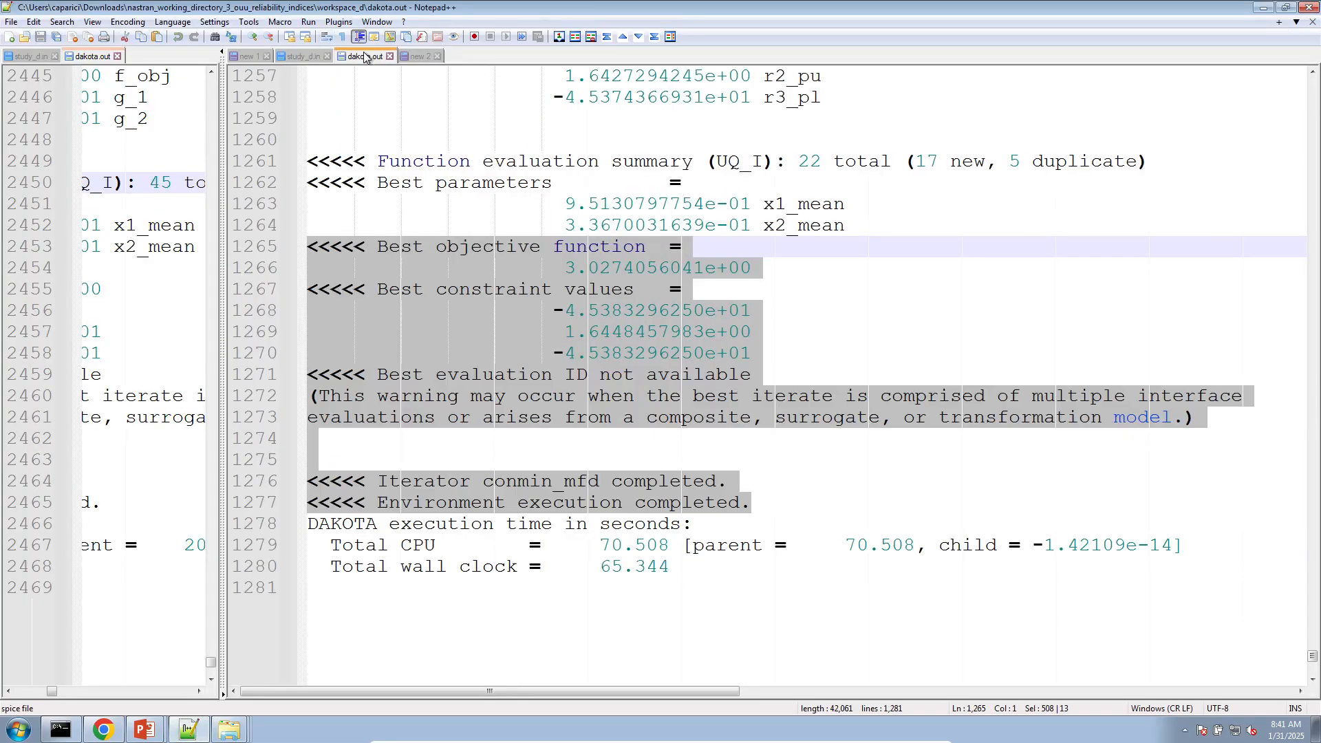
{"action": "left_click", "coordinate": [580, 332]}
{"action": "left_click", "coordinate": [567, 204]}
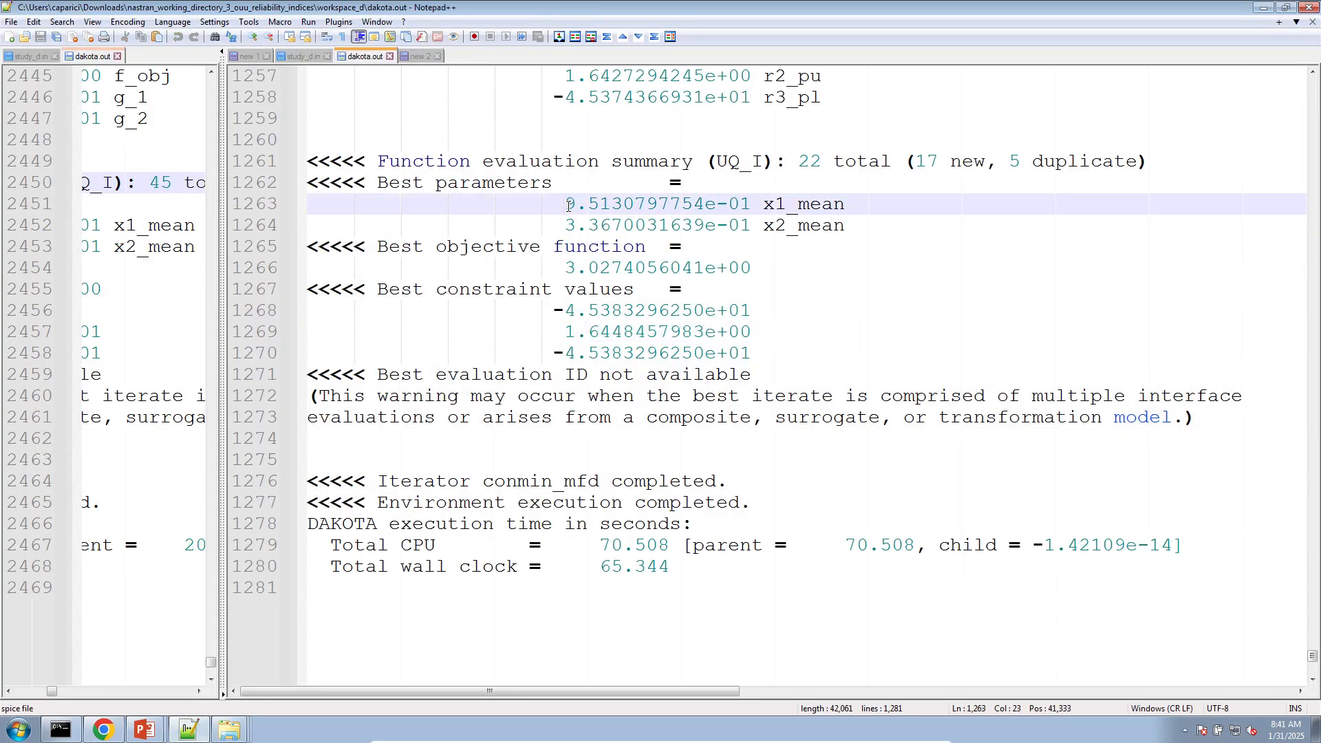
{"action": "left_click_drag", "start_coordinate": [567, 204], "coordinate": [751, 204]}
{"action": "right_click", "coordinate": [737, 206]}
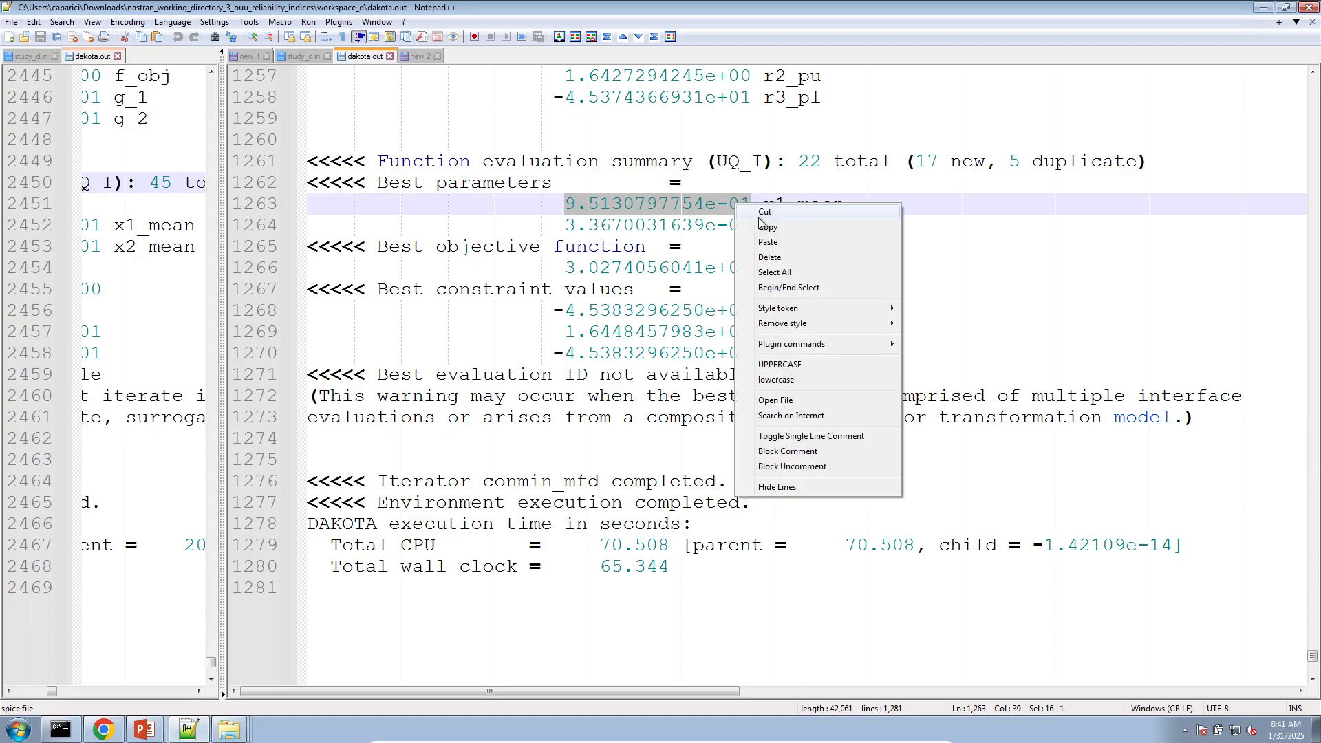
{"action": "left_click", "coordinate": [767, 225]}
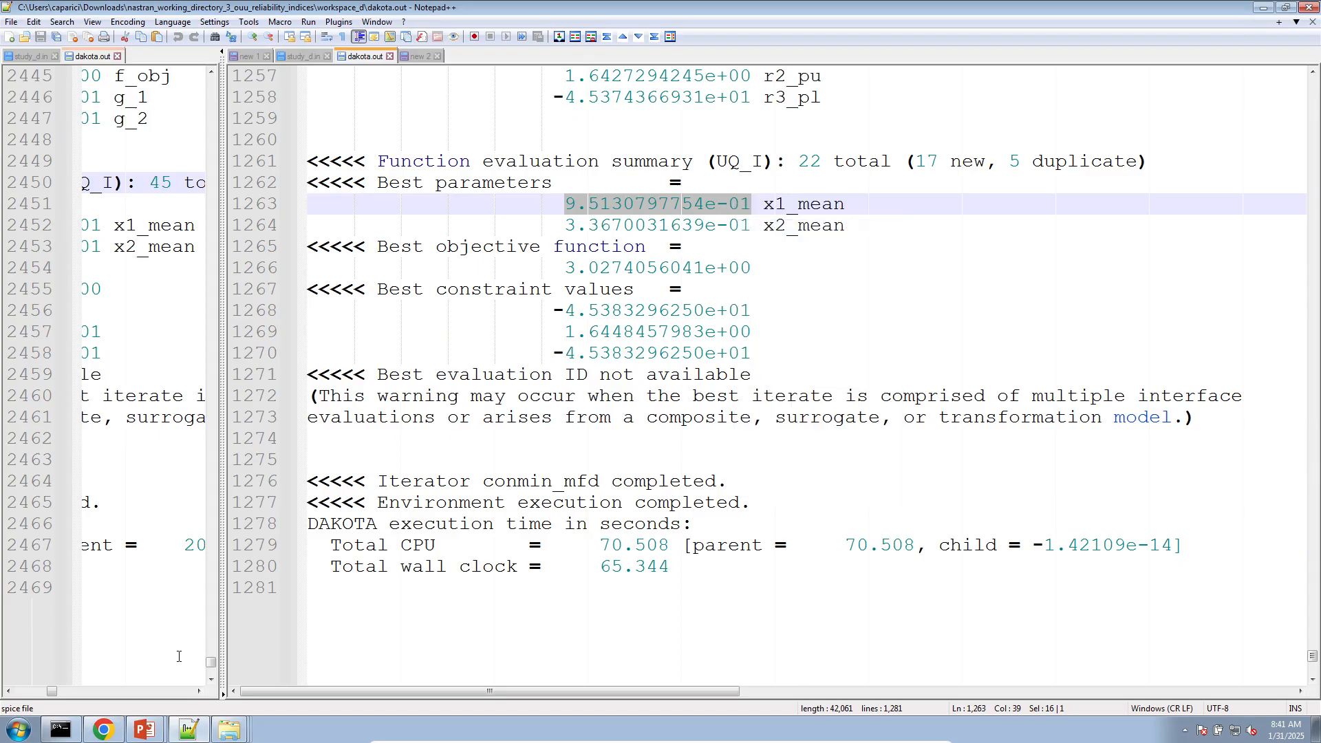
{"action": "left_click", "coordinate": [103, 730]}
{"action": "right_click", "coordinate": [343, 327]}
{"action": "left_click", "coordinate": [398, 389]}
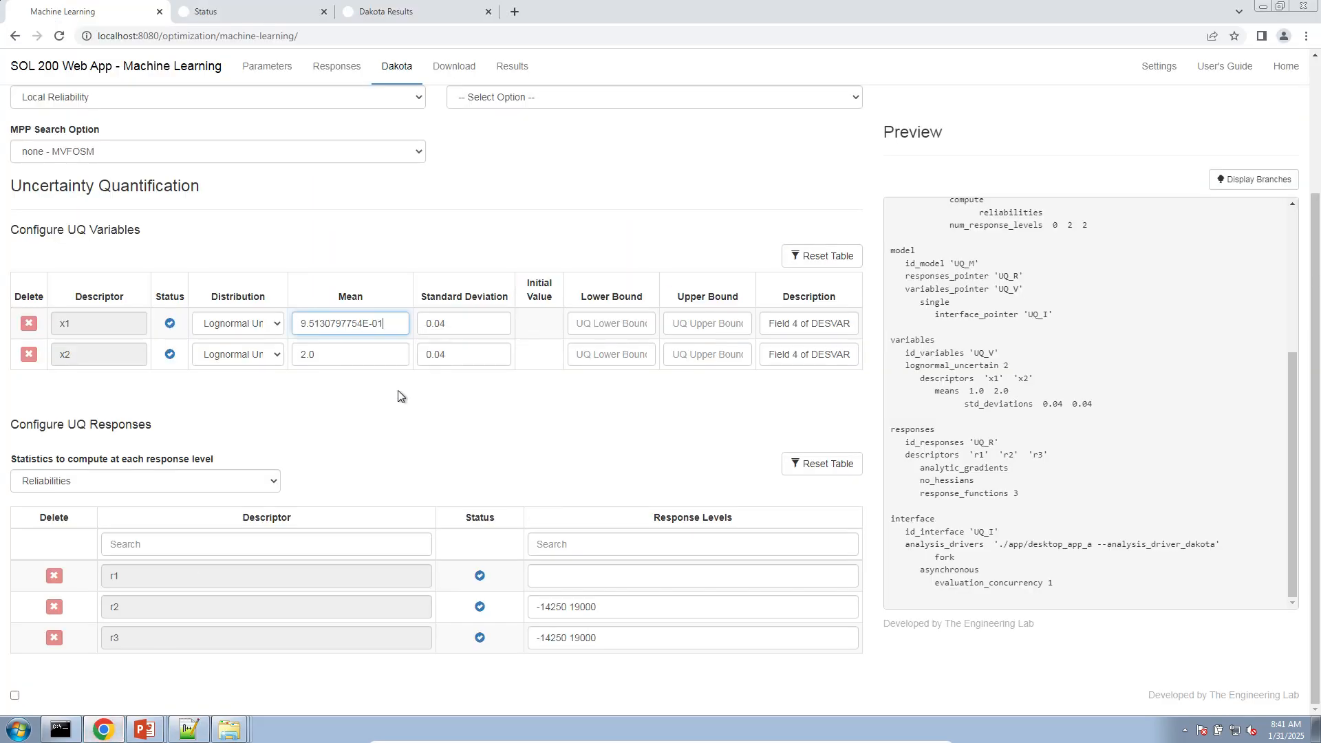
Step: Copy the best x2_mean value 3.3670031639e-01 from dakota.out into the x2 mean in the web app
{"action": "left_click", "coordinate": [190, 730]}
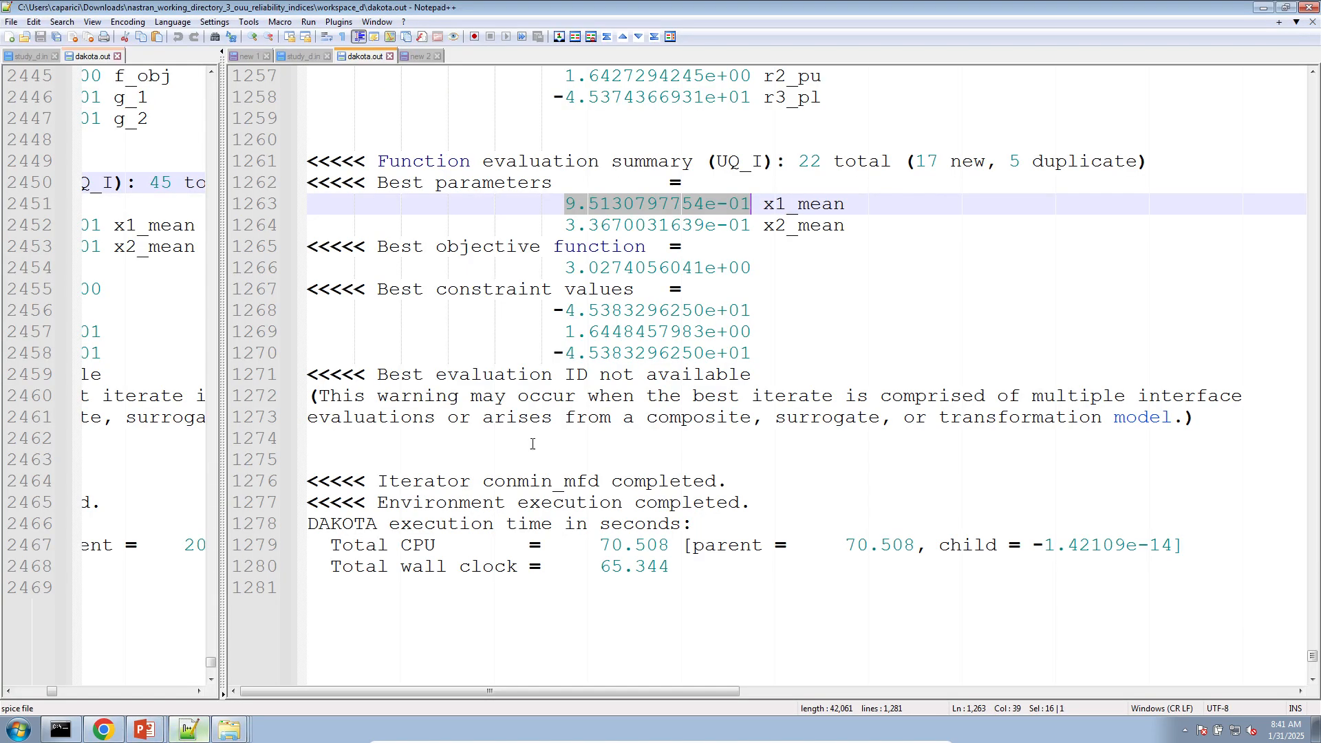
{"action": "left_click_drag", "start_coordinate": [559, 220], "coordinate": [751, 225]}
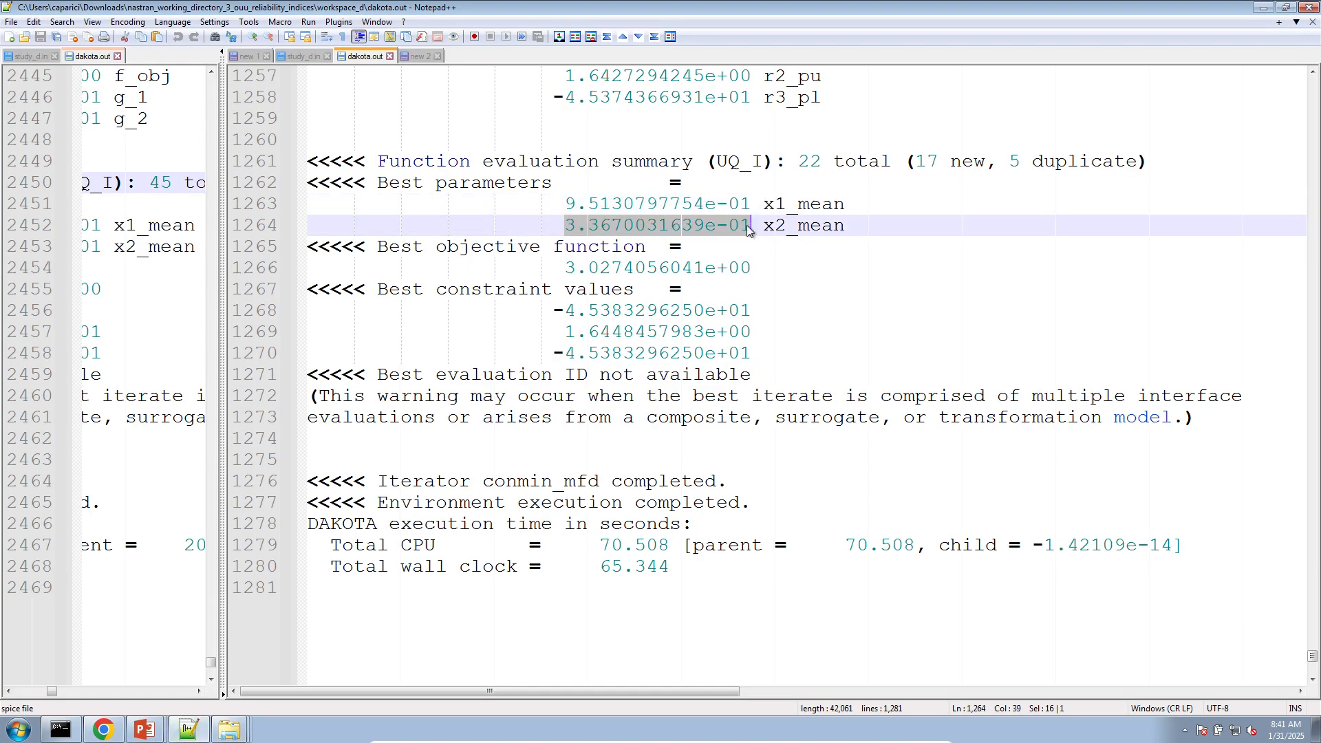
{"action": "left_click", "coordinate": [103, 729]}
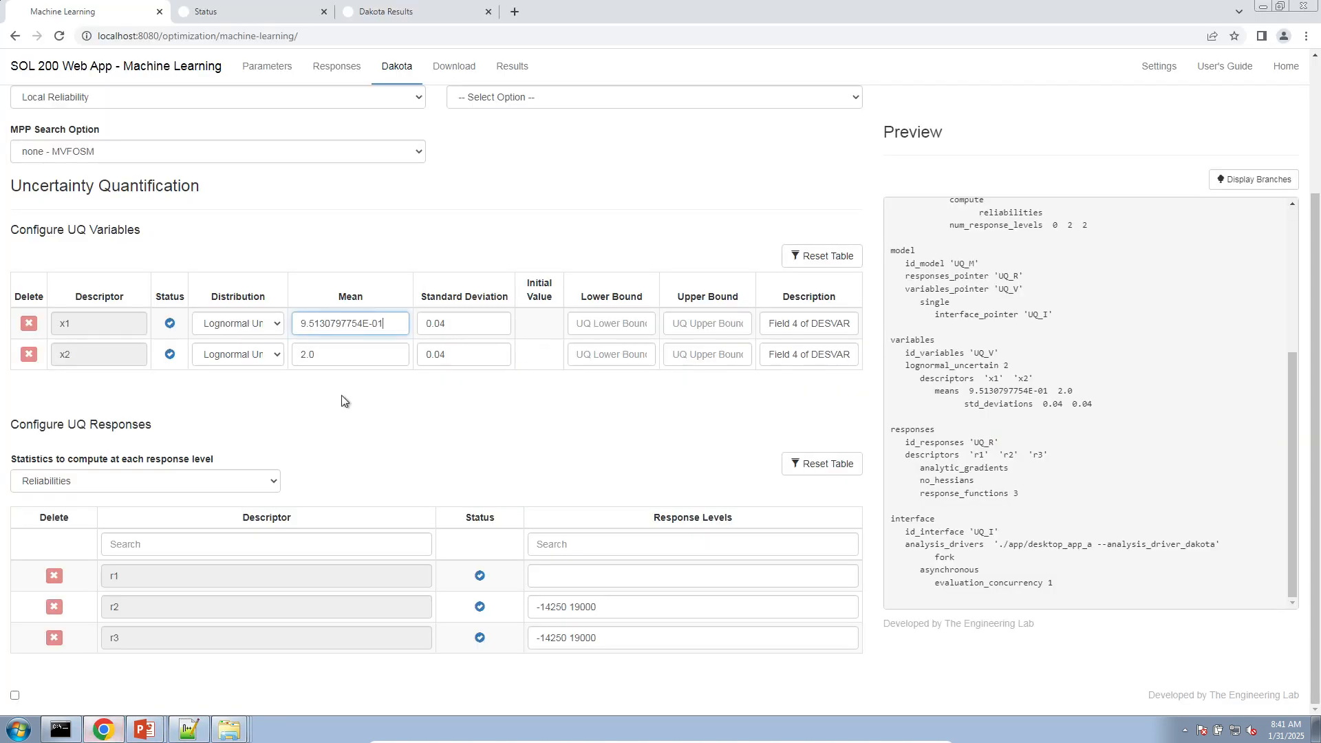
{"action": "double_click", "coordinate": [343, 354]}
{"action": "right_click", "coordinate": [342, 354]}
{"action": "left_click", "coordinate": [390, 416]}
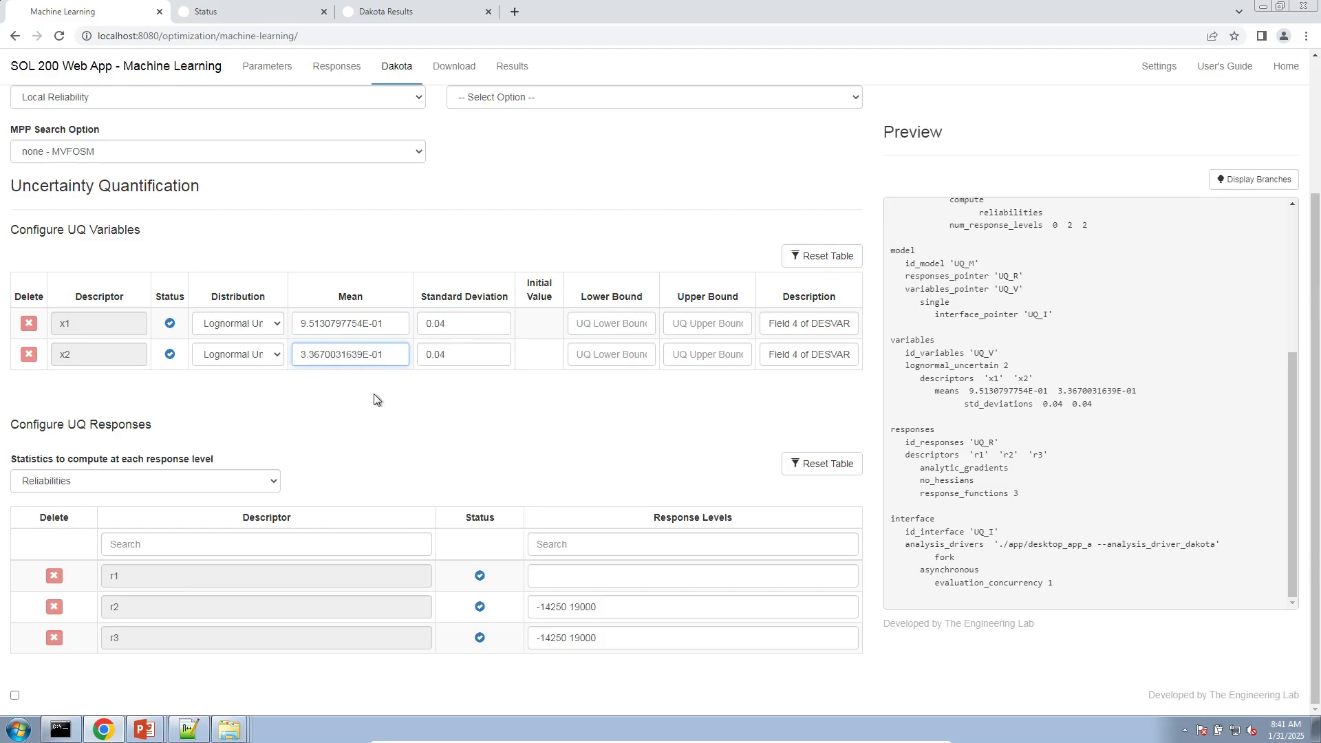
Step: Set the UQ Method to Sampling
{"action": "scroll", "coordinate": [461, 241], "scroll_direction": "up", "scroll_amount": 3}
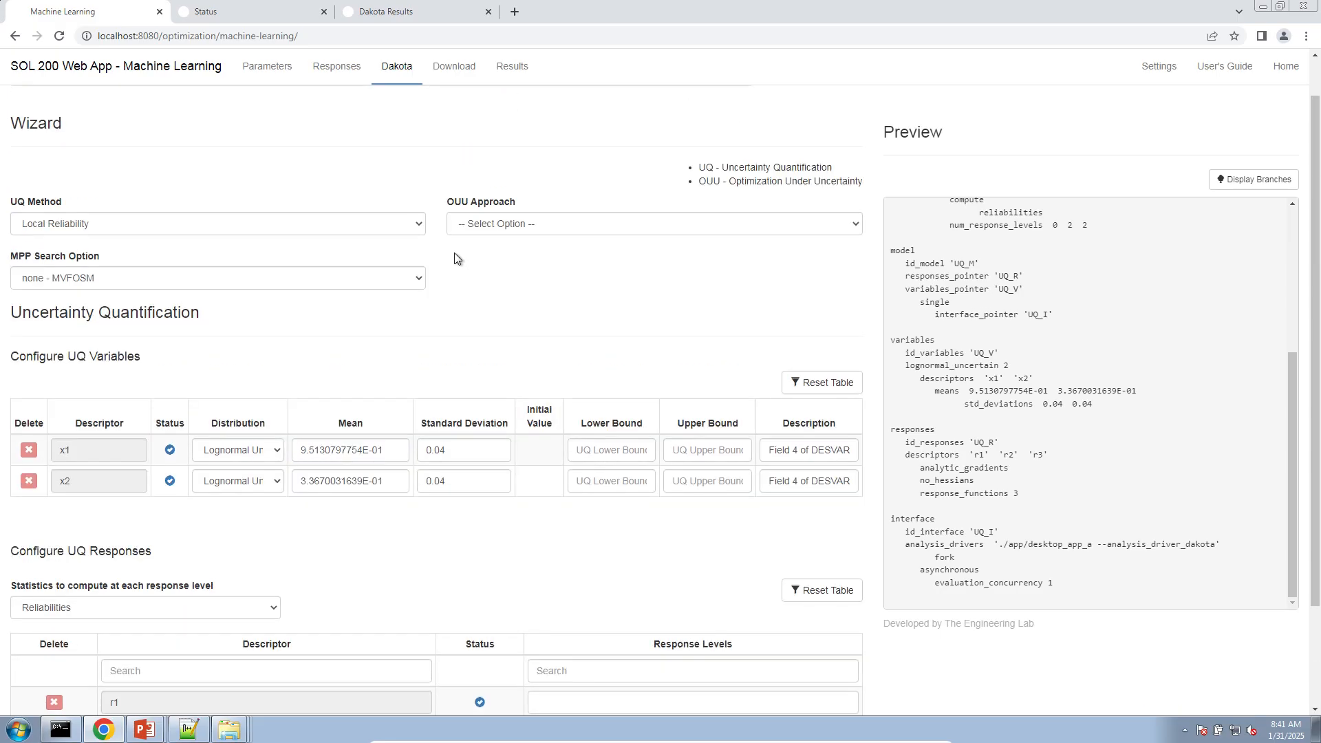
{"action": "left_click", "coordinate": [383, 278]}
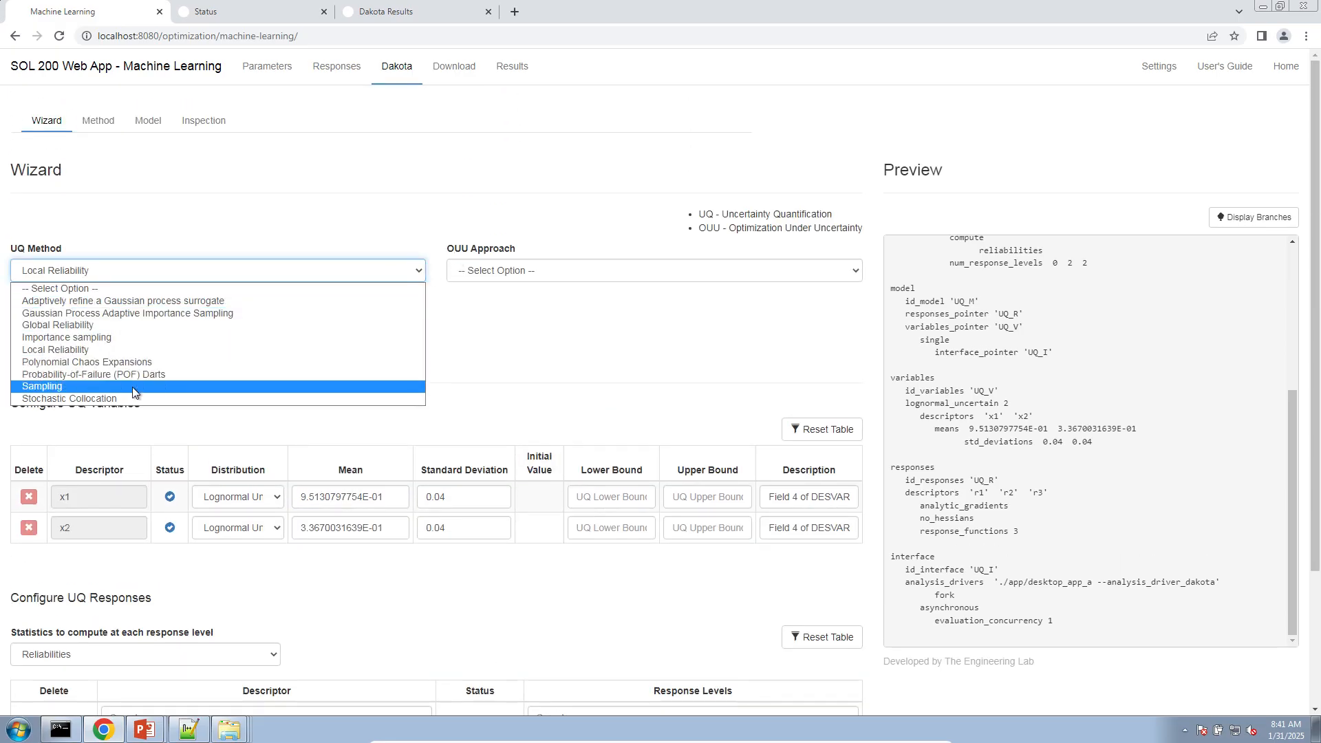
{"action": "left_click", "coordinate": [344, 208]}
{"action": "left_click", "coordinate": [361, 194]}
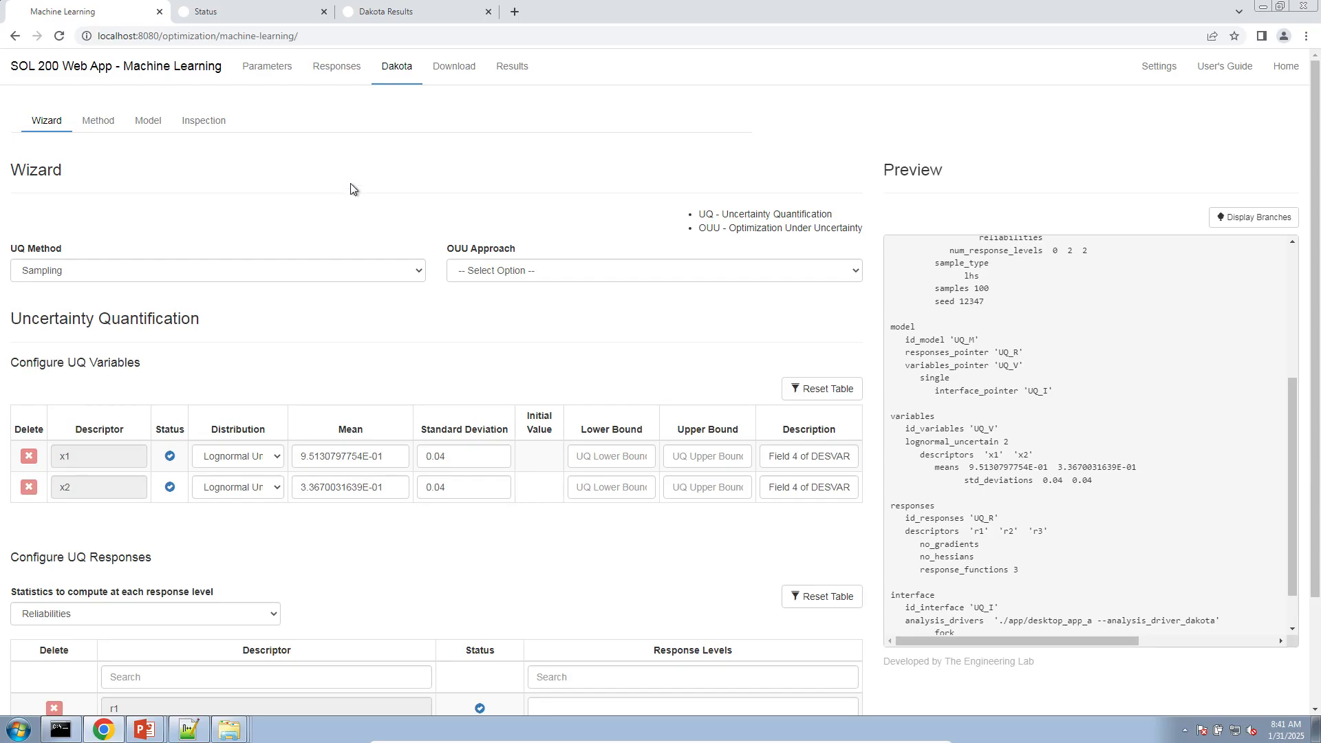
Step: Set the number of samples to 50 in the sampling method's settings
{"action": "left_click", "coordinate": [109, 128]}
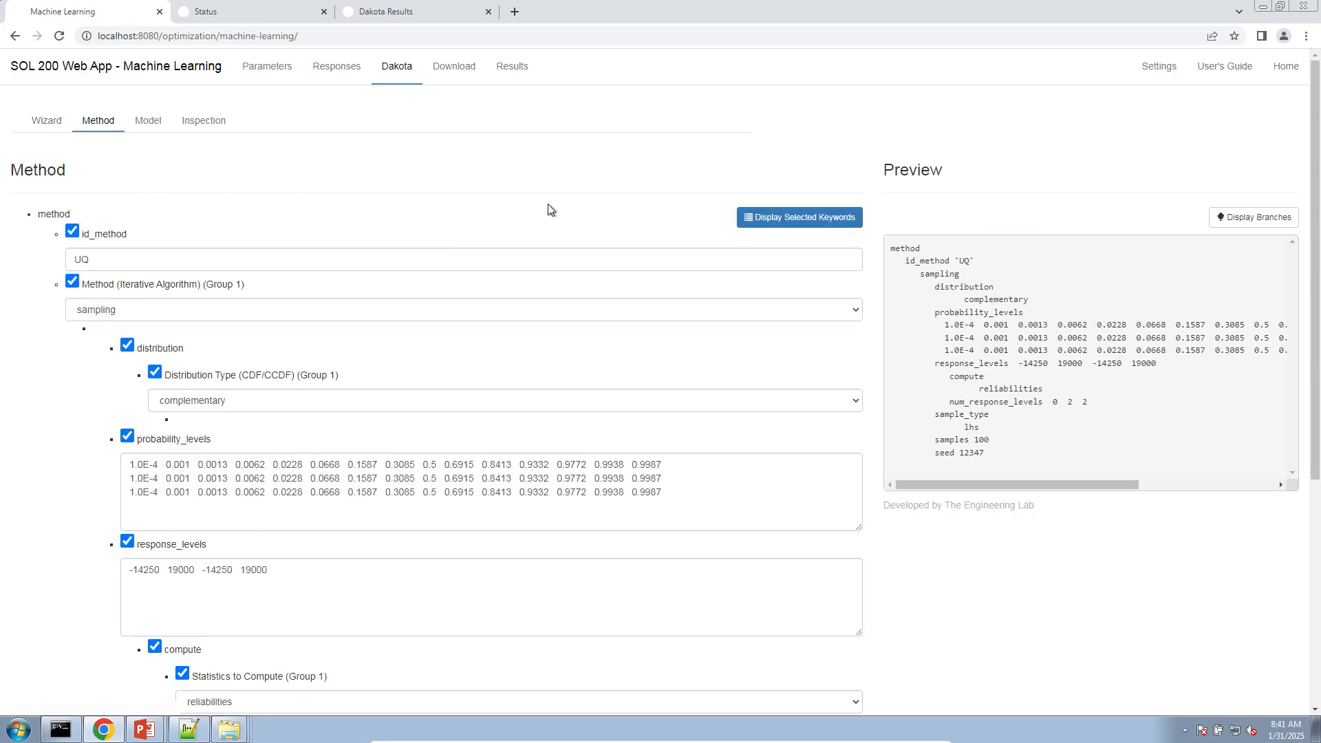
{"action": "scroll", "coordinate": [550, 208], "scroll_direction": "down", "scroll_amount": 5}
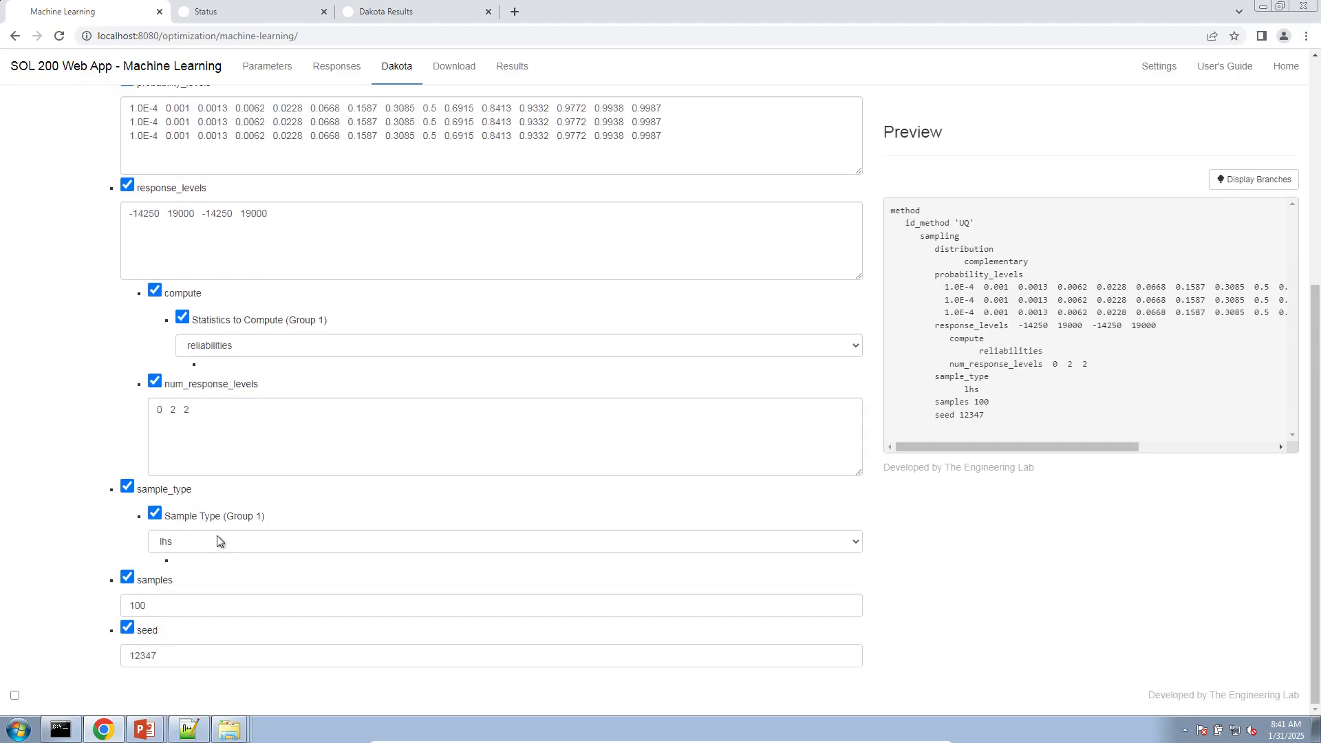
{"action": "left_click_drag", "start_coordinate": [172, 605], "coordinate": [107, 605]}
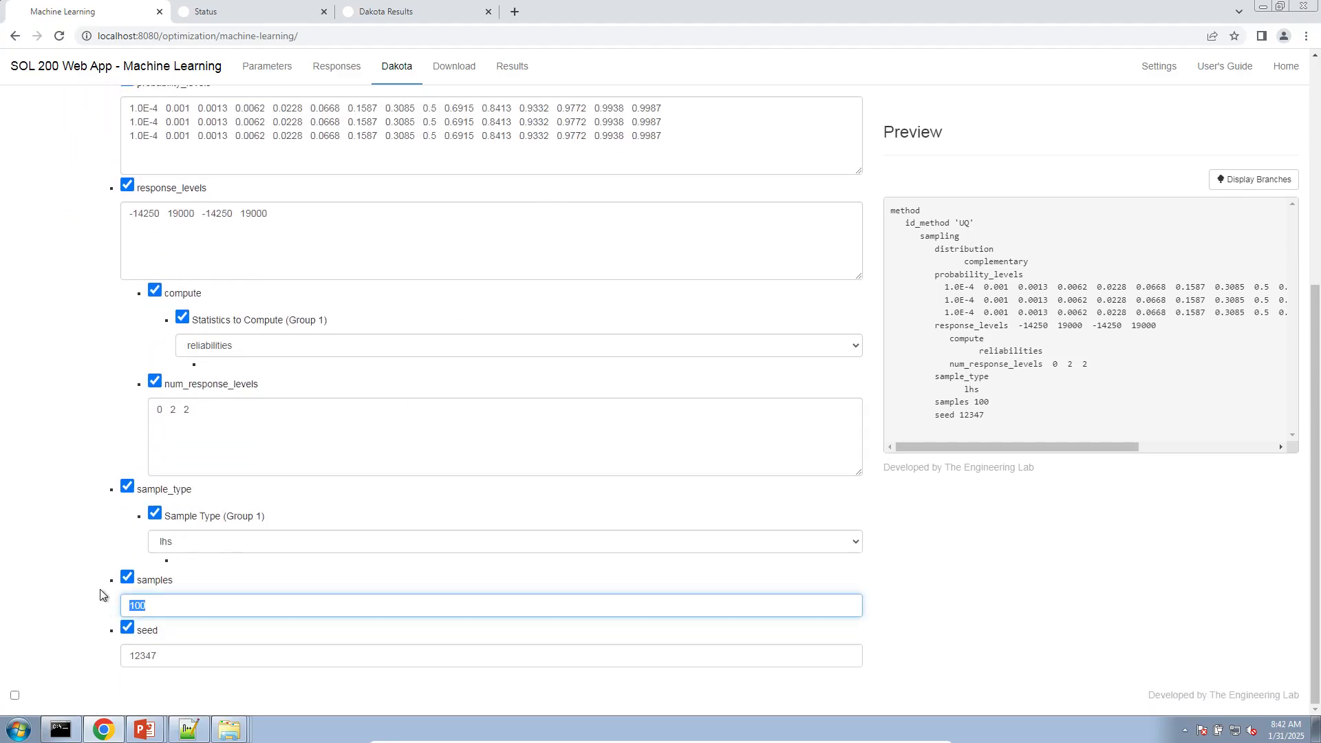
{"action": "type", "text": "50"}
{"action": "left_click", "coordinate": [101, 595]}
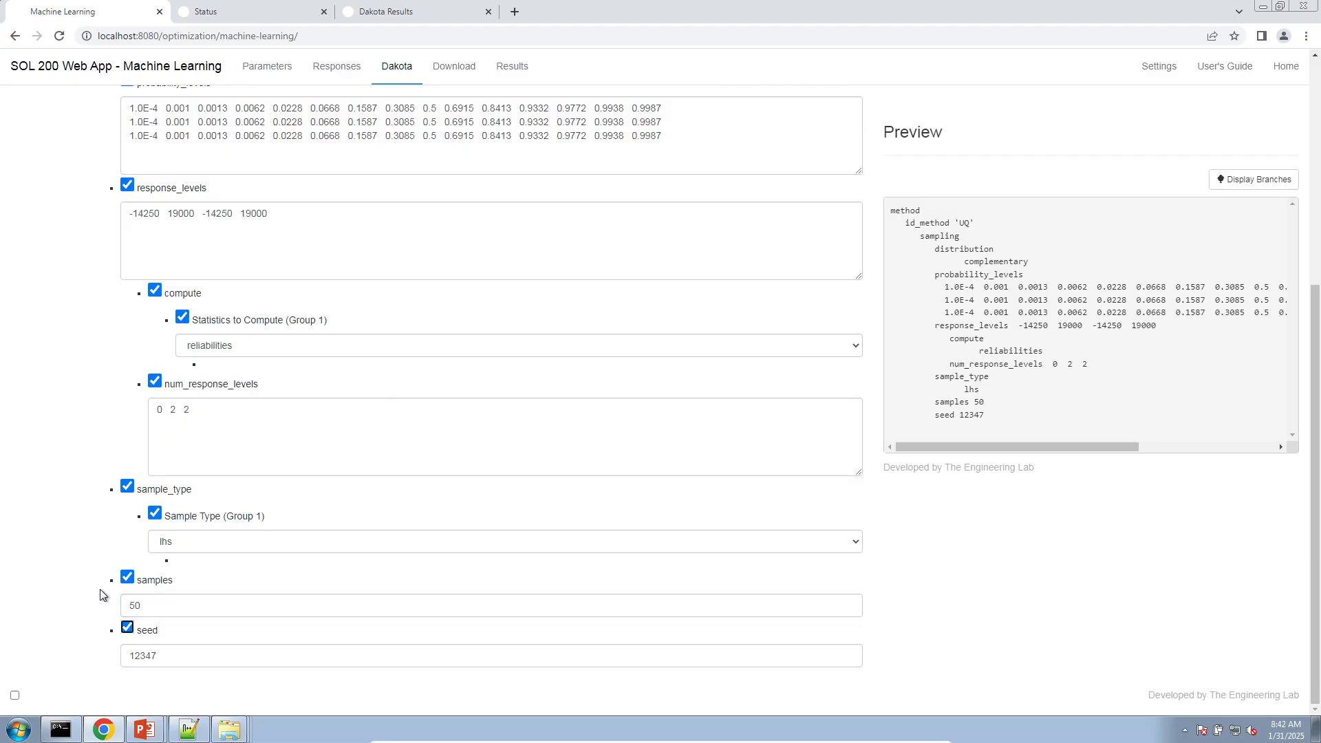
Step: Return to the Dakota Wizard and set the OUU Approach to Nested OUU [Formulation 1]
{"action": "scroll", "coordinate": [92, 560], "scroll_direction": "up", "scroll_amount": 5}
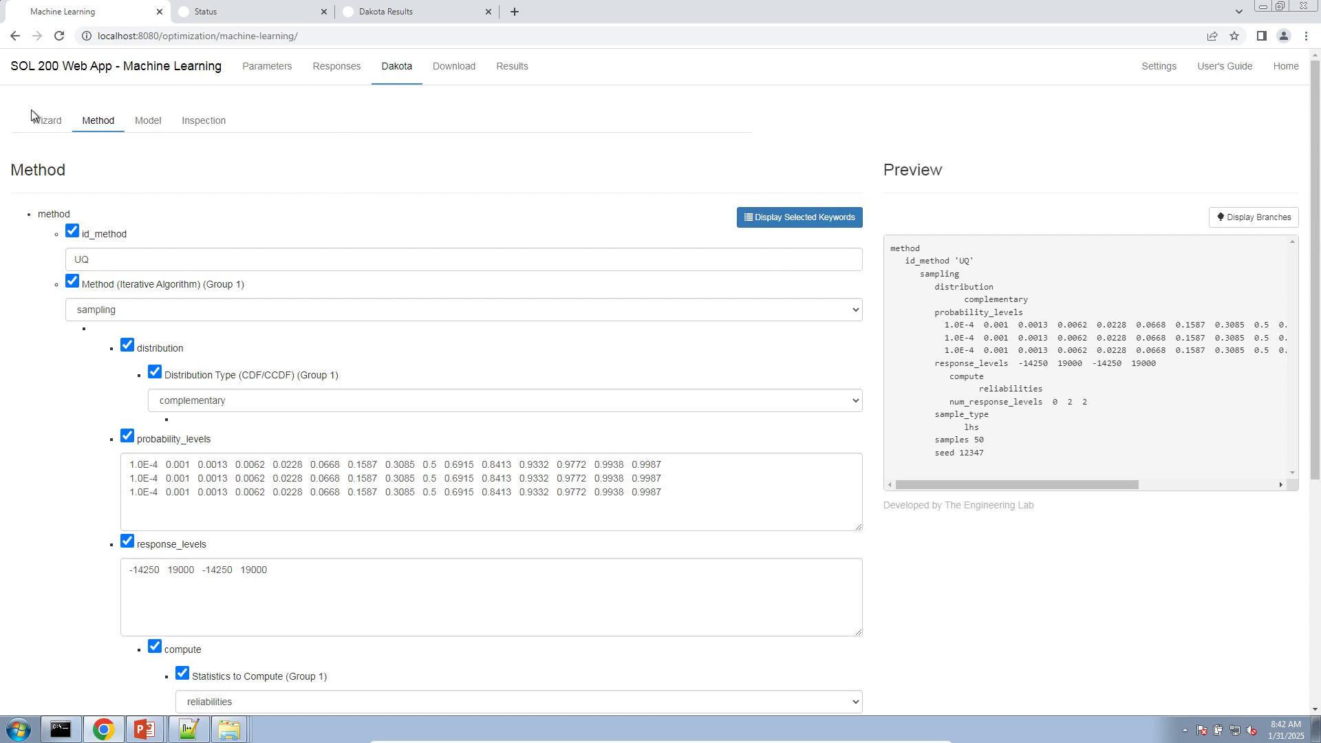
{"action": "left_click", "coordinate": [60, 129]}
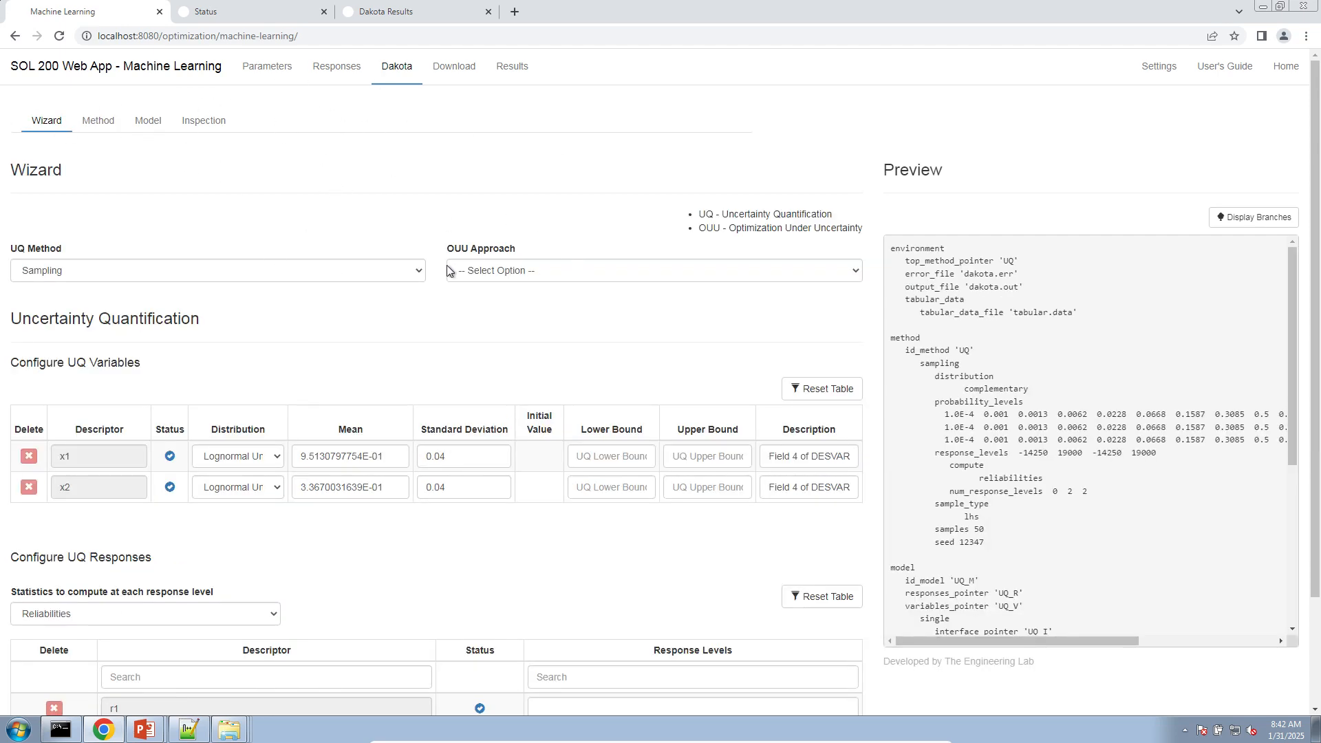
{"action": "left_click", "coordinate": [502, 270]}
{"action": "left_click", "coordinate": [505, 299]}
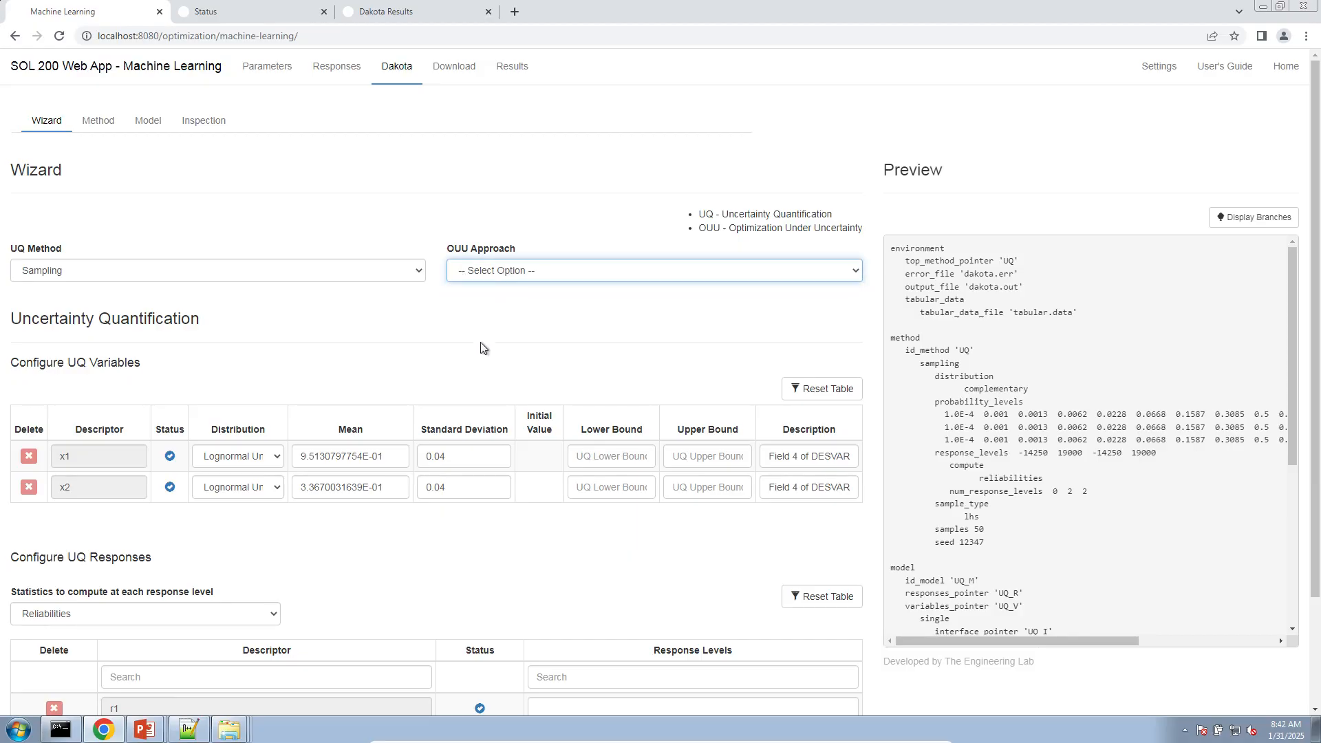
{"action": "left_click", "coordinate": [41, 269]}
{"action": "left_click", "coordinate": [129, 250]}
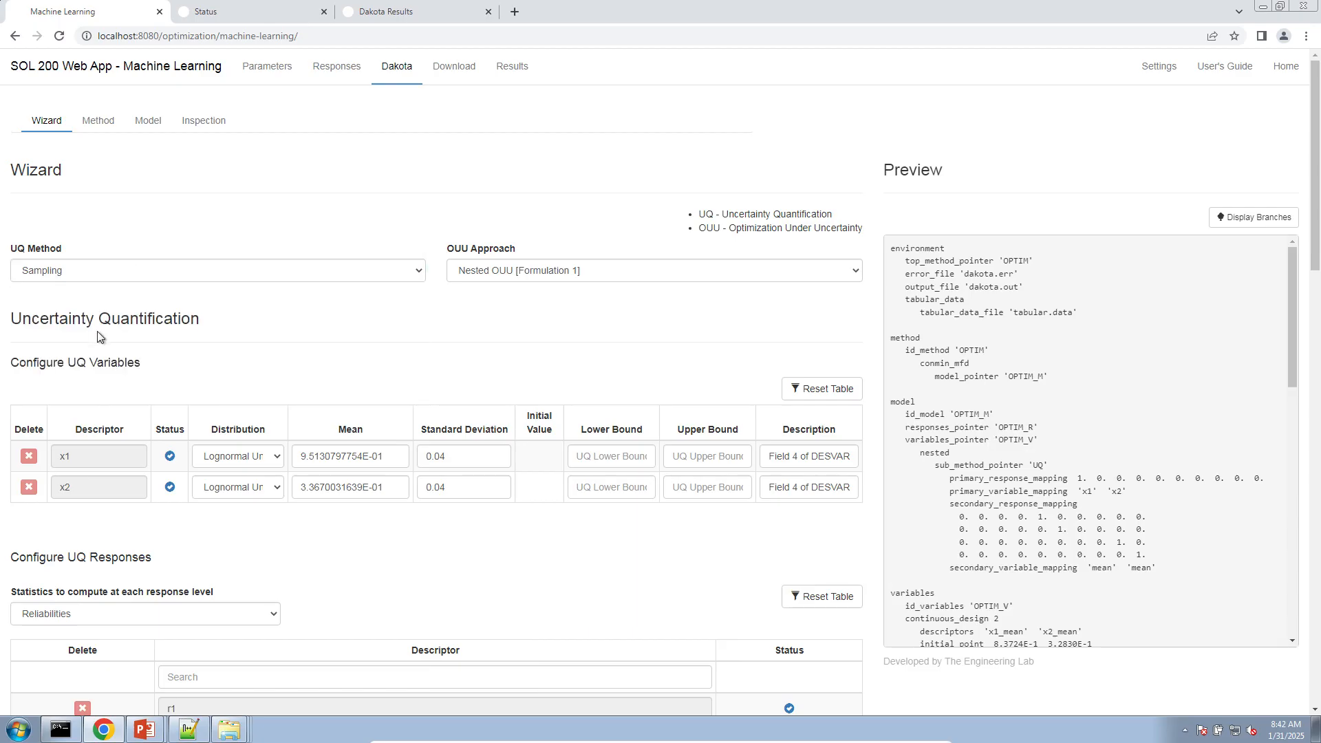
{"action": "left_click", "coordinate": [507, 269]}
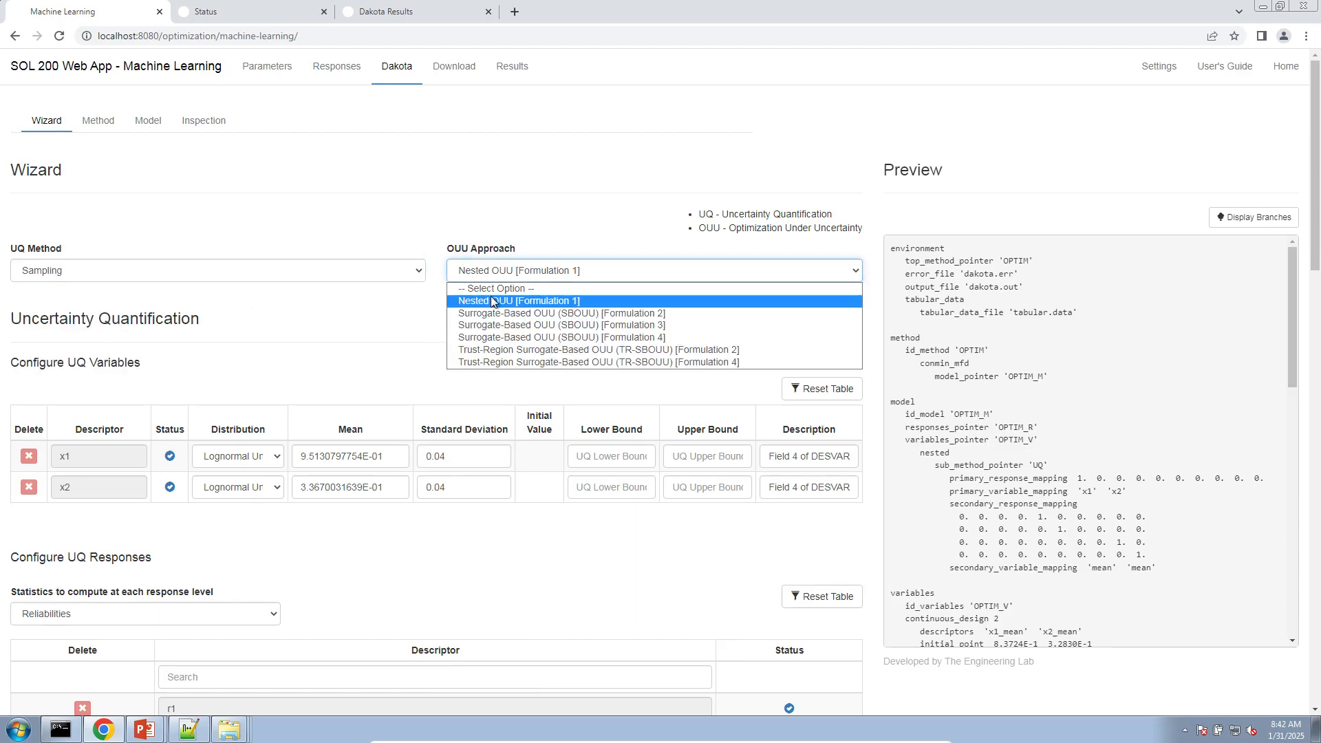
{"action": "left_click", "coordinate": [493, 301]}
Step: Copy the x1 mean 9.5130797754E-01 from the UQ variables into the initial value of OUU variable x1_mean
{"action": "scroll", "coordinate": [364, 473], "scroll_direction": "down", "scroll_amount": 1}
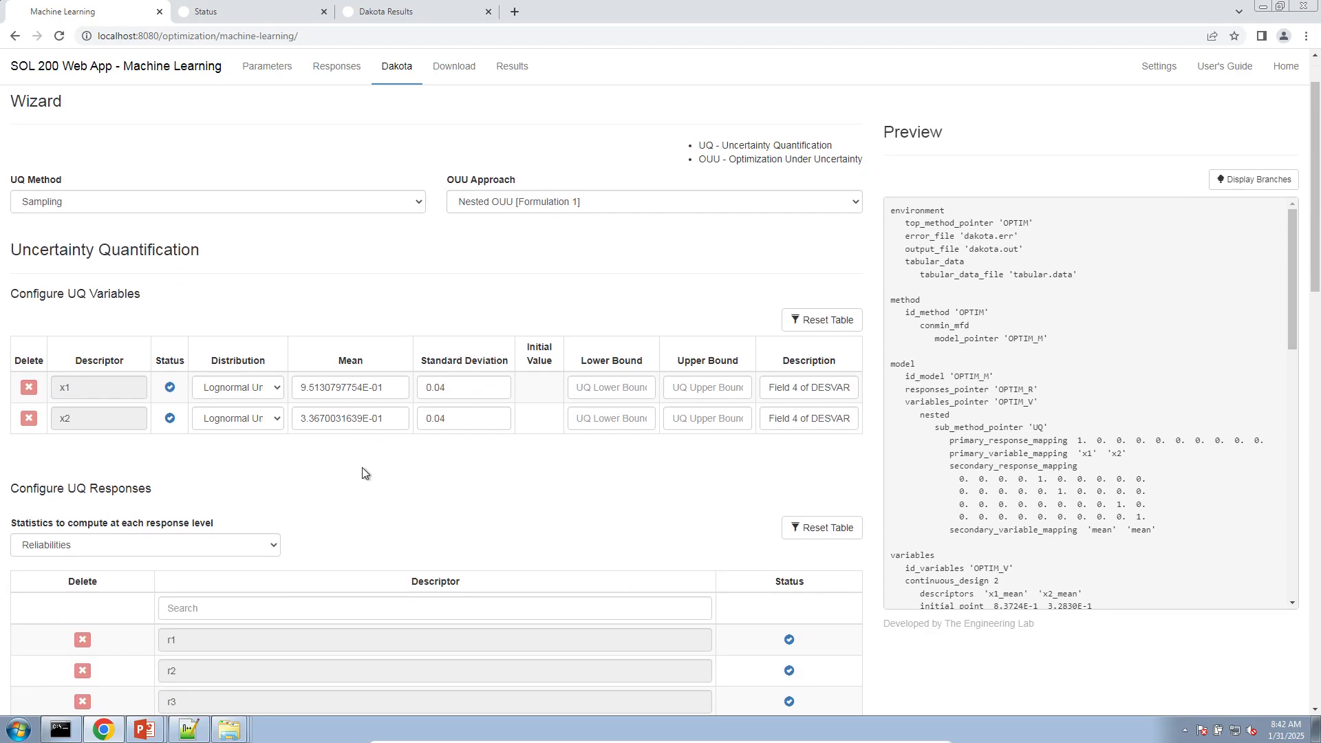
{"action": "triple_click", "coordinate": [369, 388]}
{"action": "scroll", "coordinate": [369, 386], "scroll_direction": "down", "scroll_amount": 10}
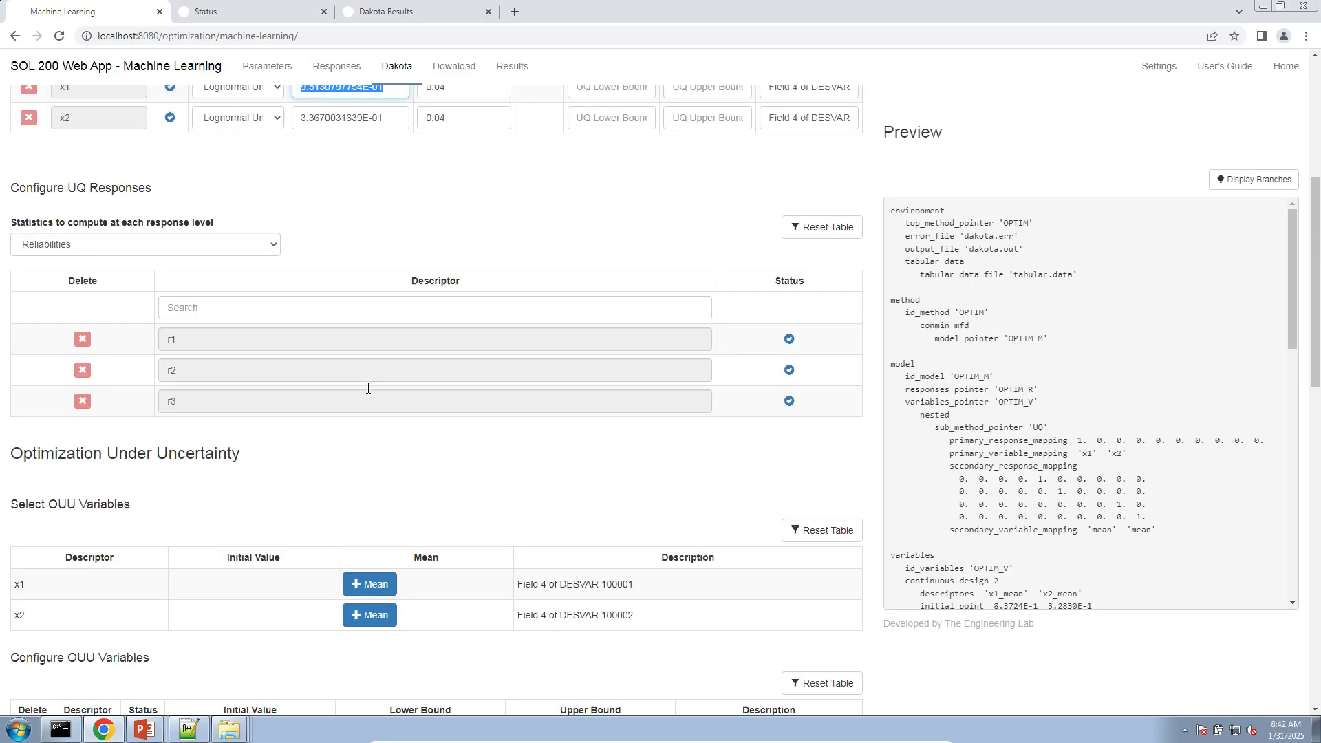
{"action": "left_click", "coordinate": [270, 351]}
{"action": "triple_click", "coordinate": [270, 351]}
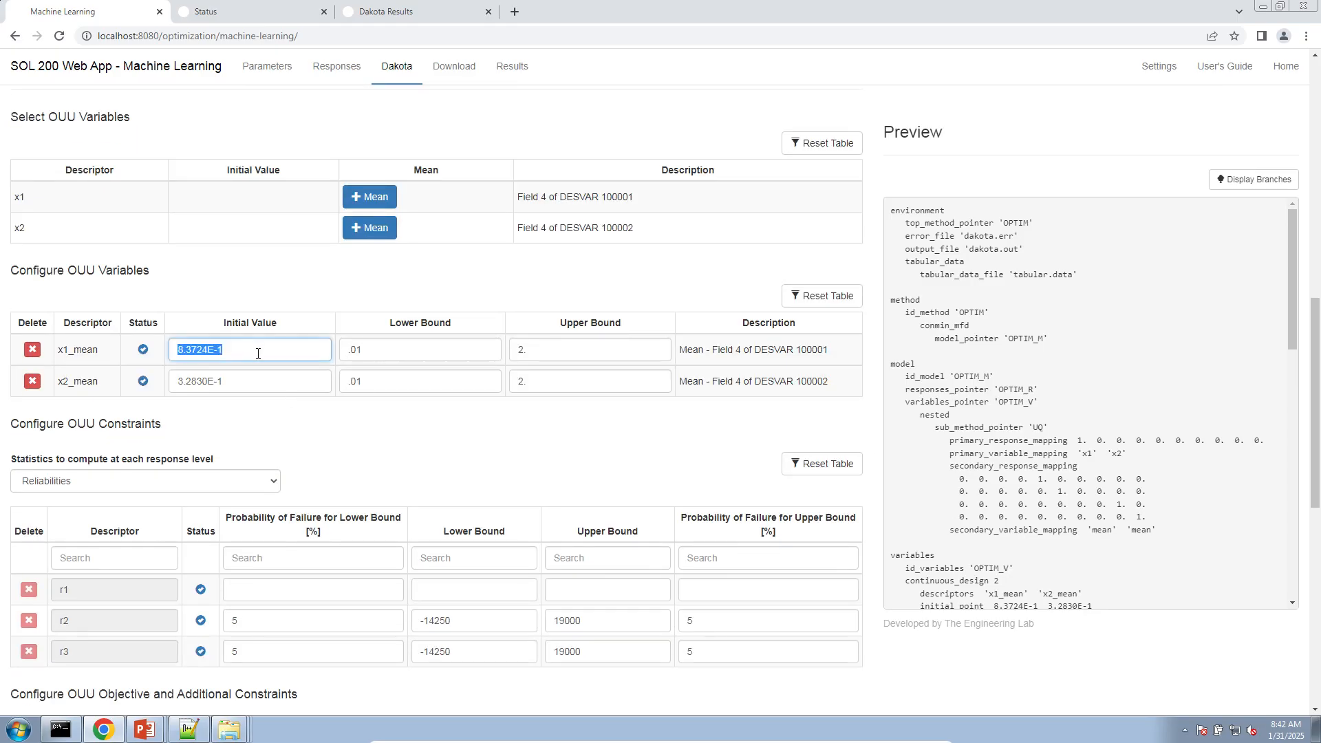
{"action": "key", "text": "ctrl+v"}
Step: Copy the x2 mean 3.3670031639E-01 from the UQ variables into the initial value of OUU variable x2_mean
{"action": "scroll", "coordinate": [266, 403], "scroll_direction": "up", "scroll_amount": 9}
{"action": "triple_click", "coordinate": [327, 349]}
{"action": "key", "text": "ctrl+c"}
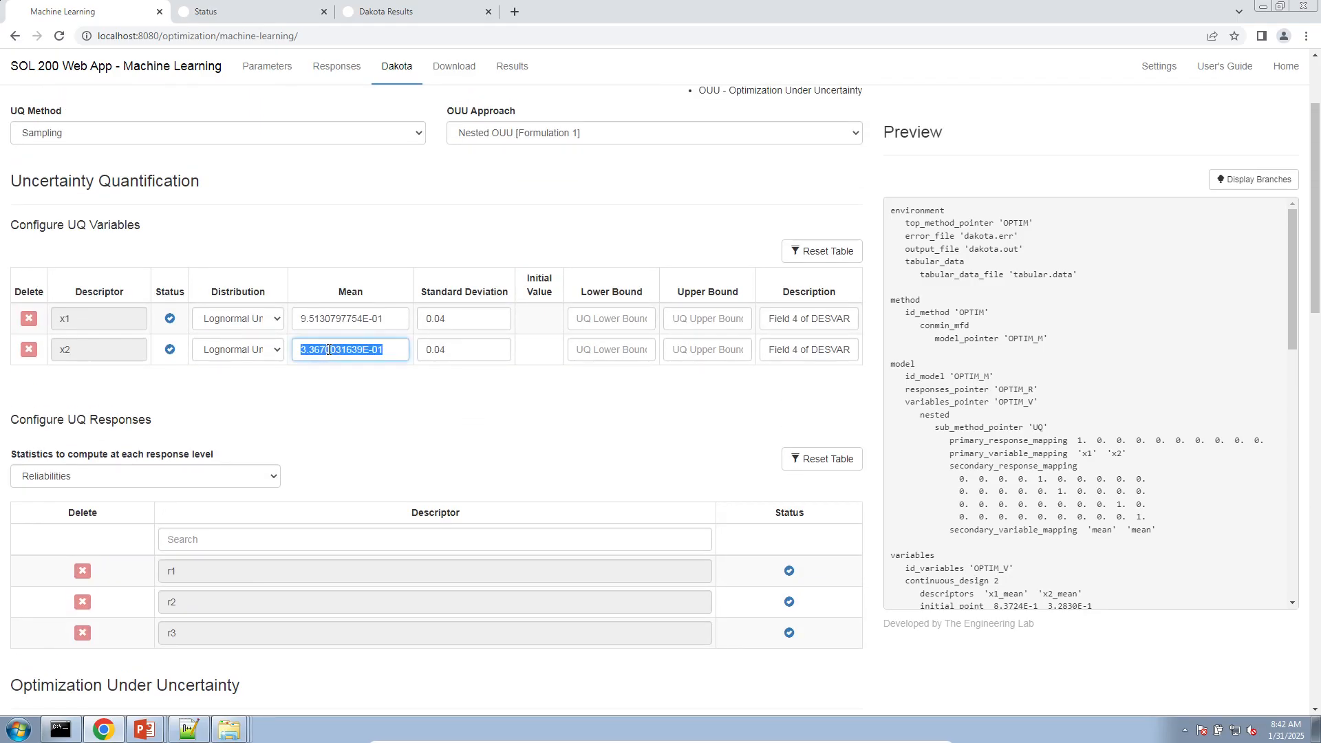
{"action": "scroll", "coordinate": [406, 374], "scroll_direction": "down", "scroll_amount": 6}
{"action": "left_click", "coordinate": [270, 587]}
{"action": "triple_click", "coordinate": [271, 587]}
{"action": "key", "text": "ctrl+v"}
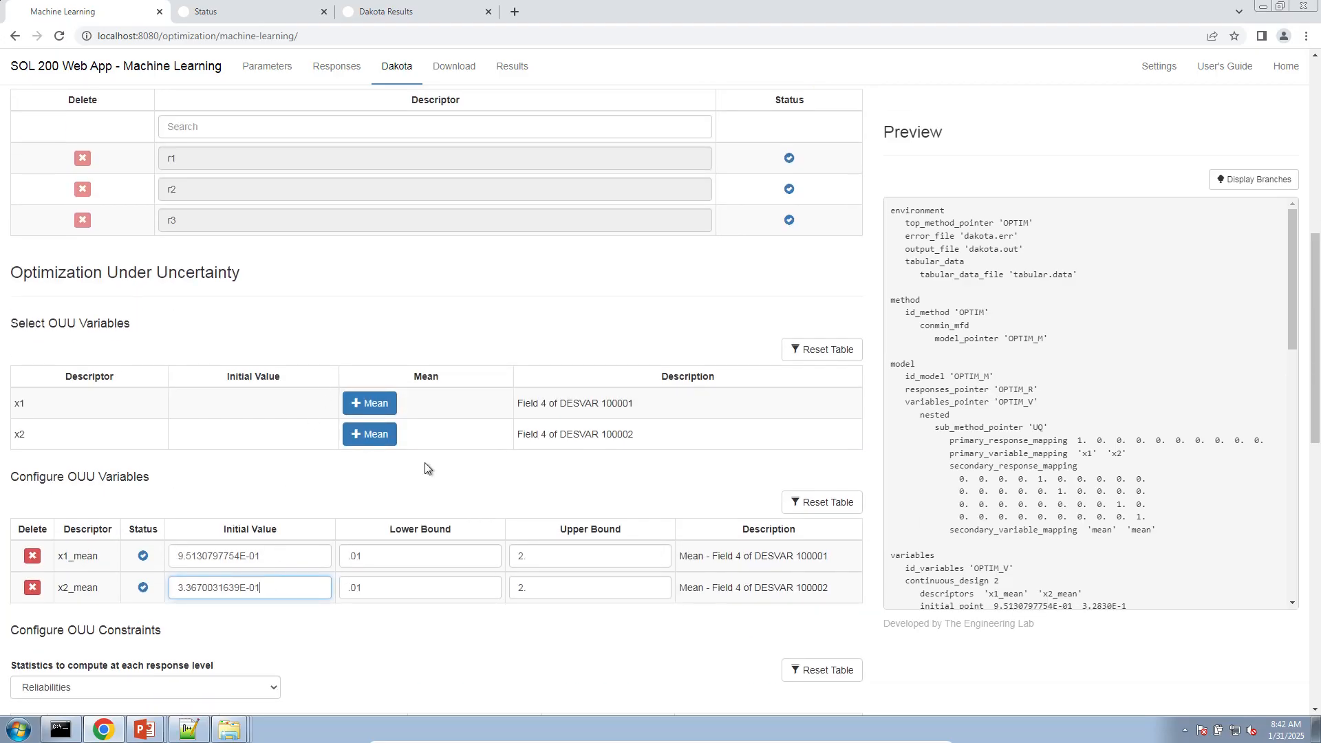
{"action": "left_click", "coordinate": [540, 355]}
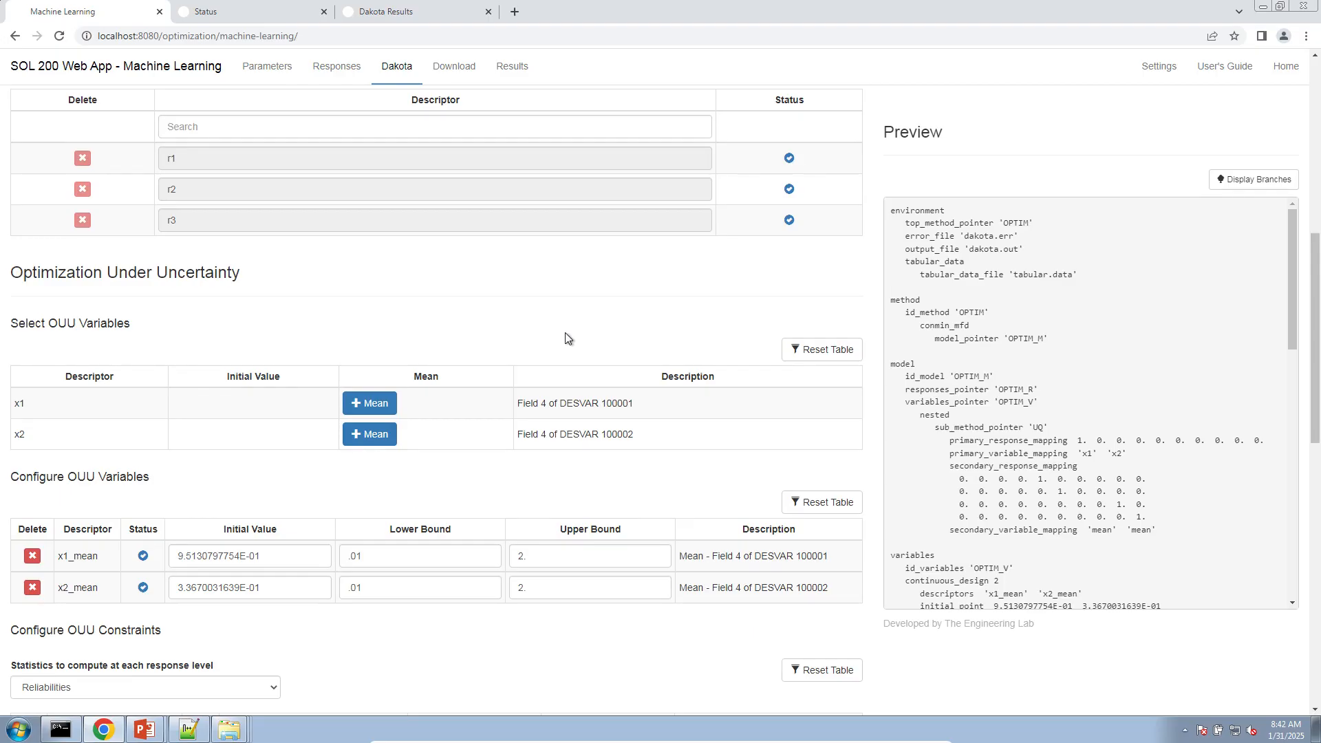
Step: In the Dakota method settings, enable max_function_evaluations for the conmin_mfd optimizer and set it to 1
{"action": "scroll", "coordinate": [565, 337], "scroll_direction": "up", "scroll_amount": 8}
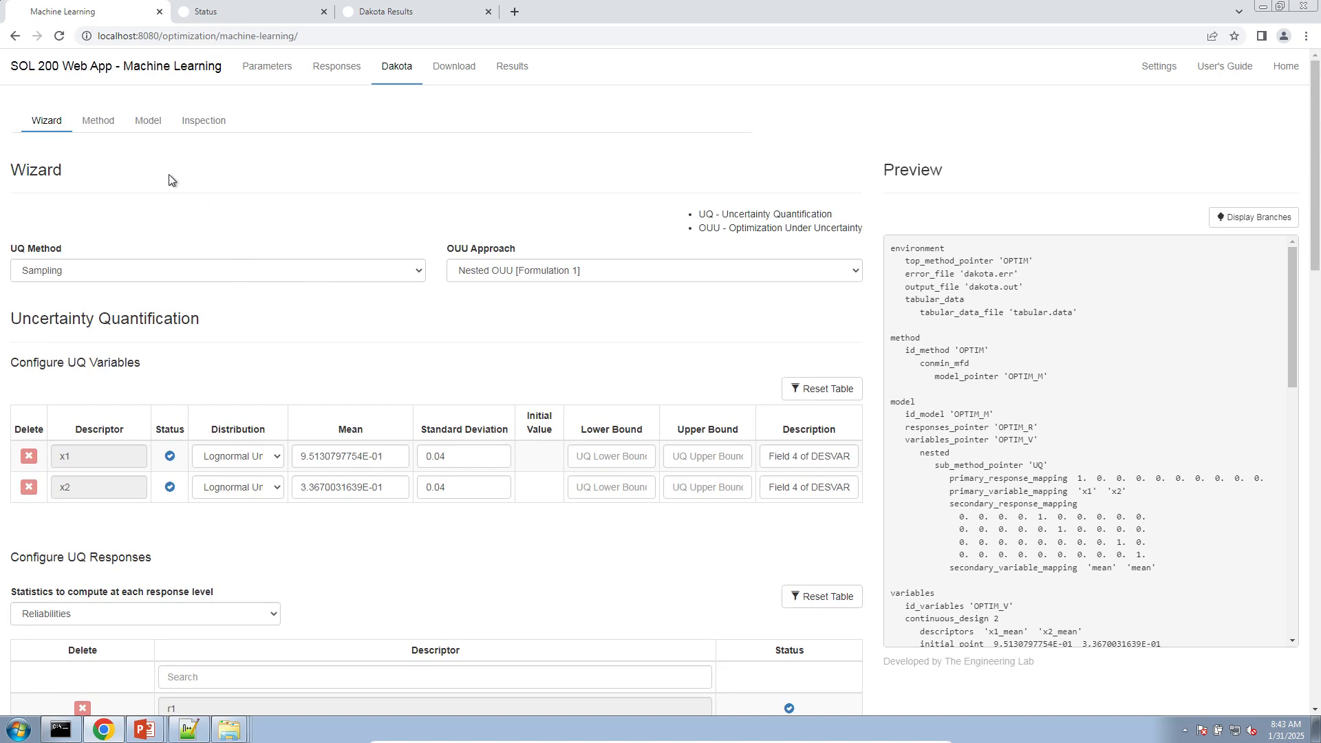
{"action": "left_click", "coordinate": [99, 121]}
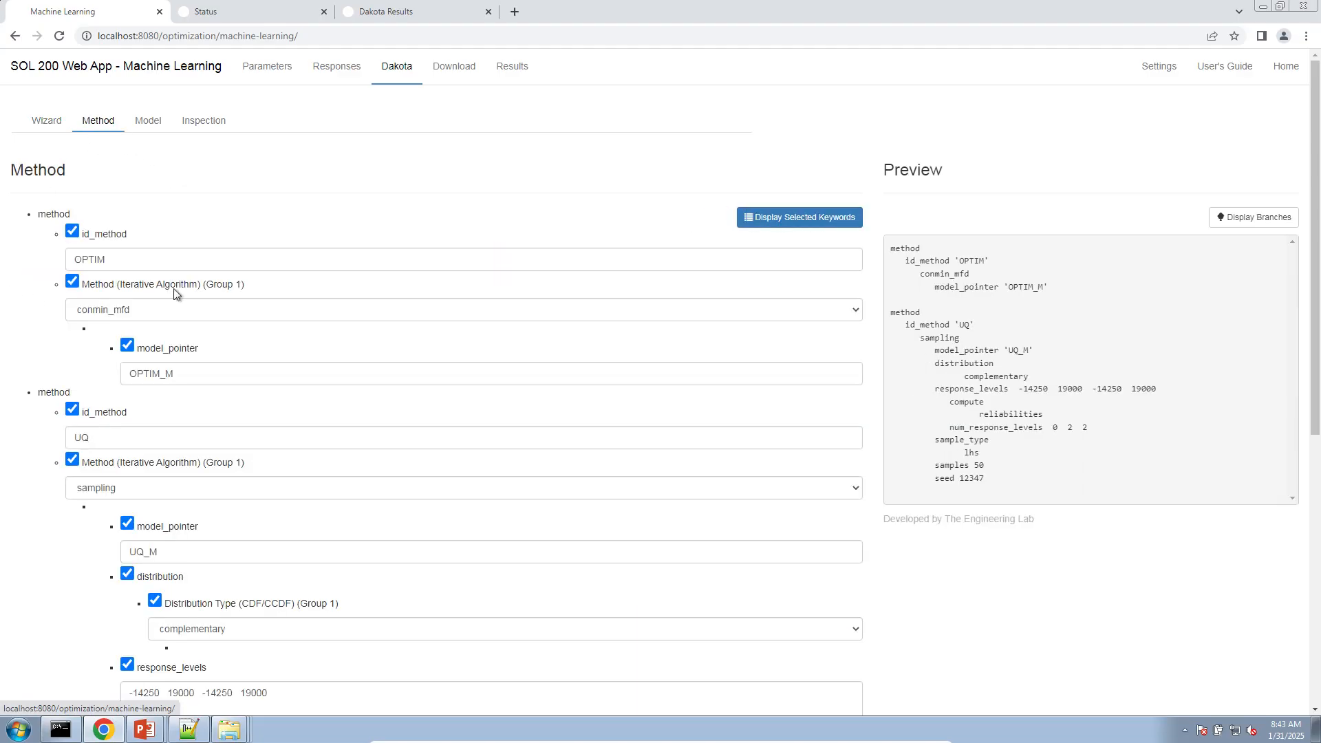
{"action": "left_click", "coordinate": [798, 217]}
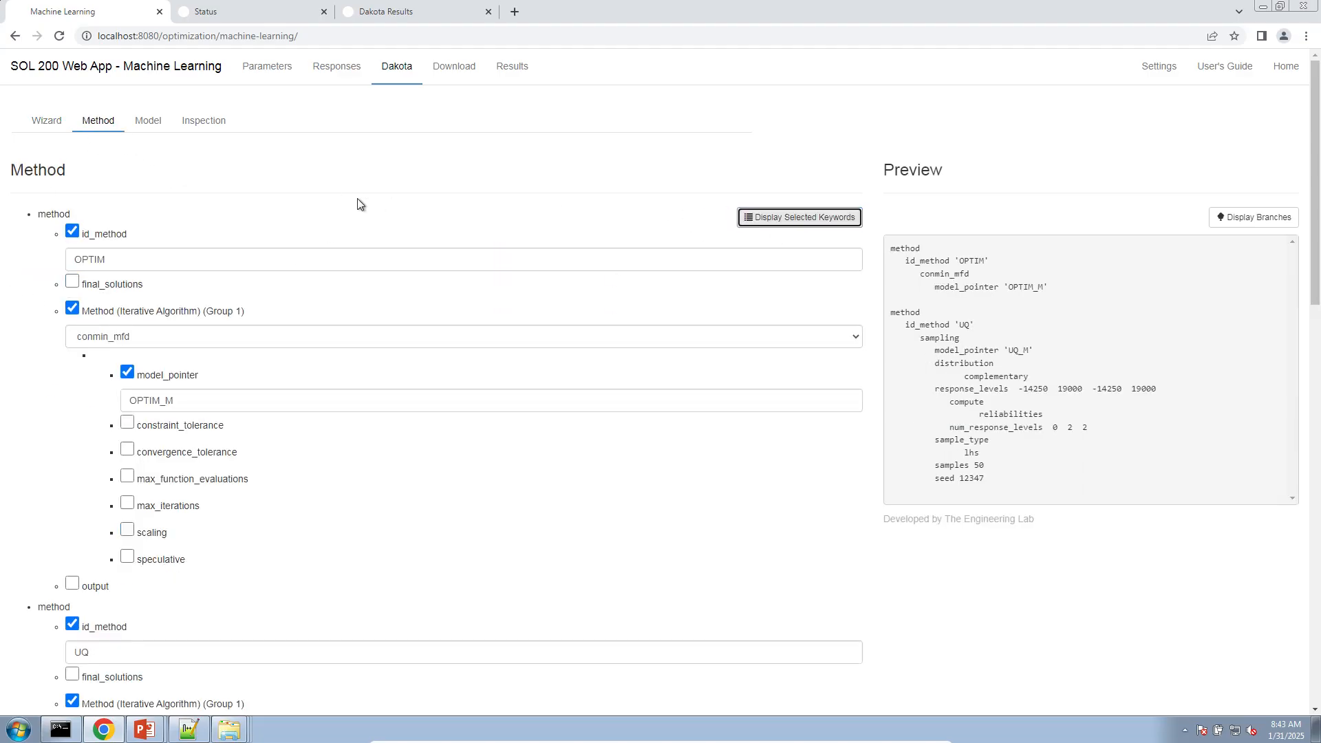
{"action": "left_click", "coordinate": [127, 476]}
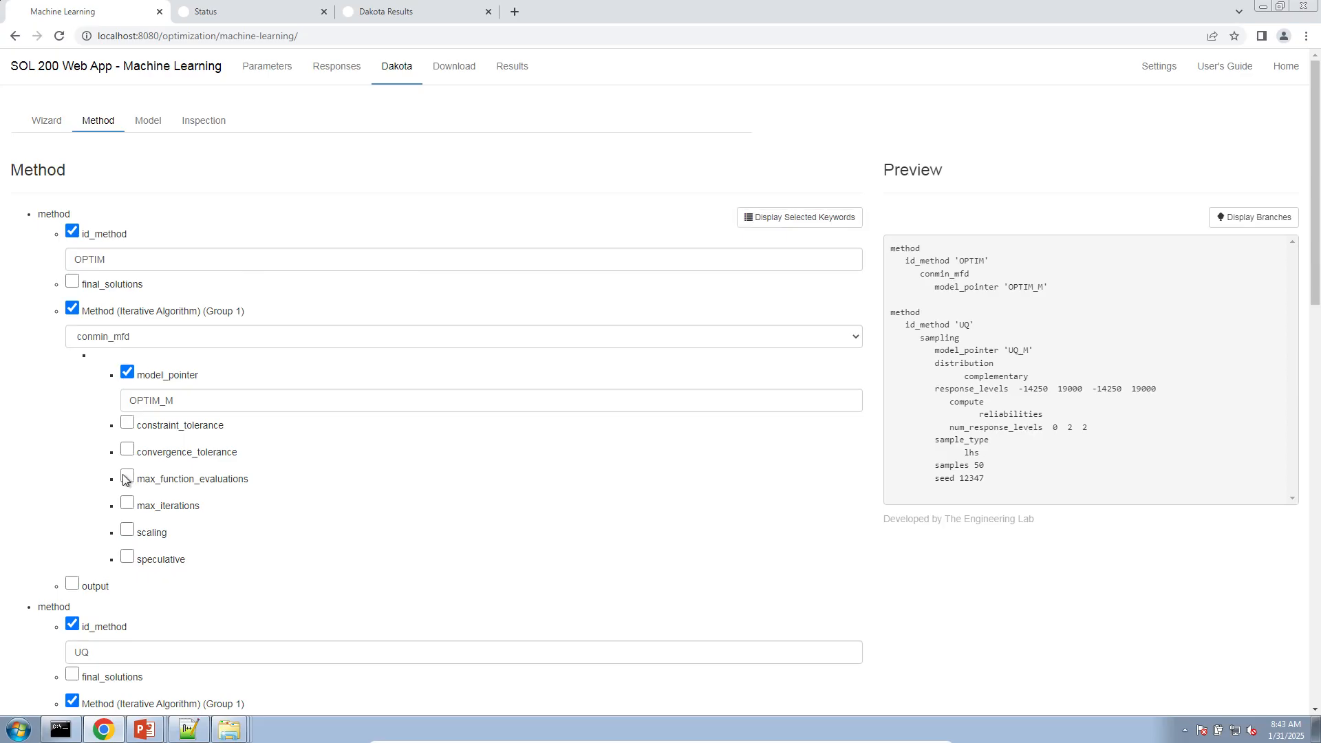
{"action": "left_click", "coordinate": [193, 503]}
{"action": "type", "text": "1"}
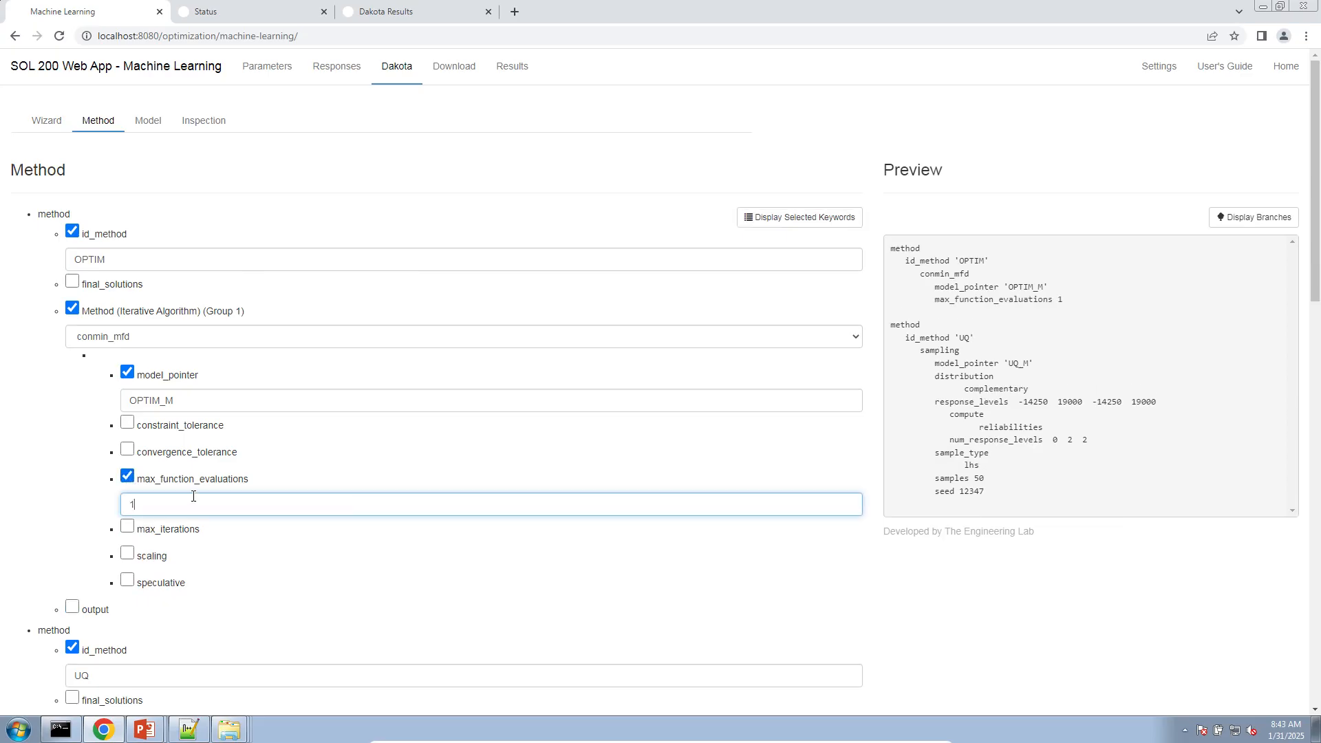
{"action": "left_click", "coordinate": [455, 173]}
Step: Download the study's BDF files and bring up the Downloads folder in an enlarged file explorer window
{"action": "left_click", "coordinate": [455, 68]}
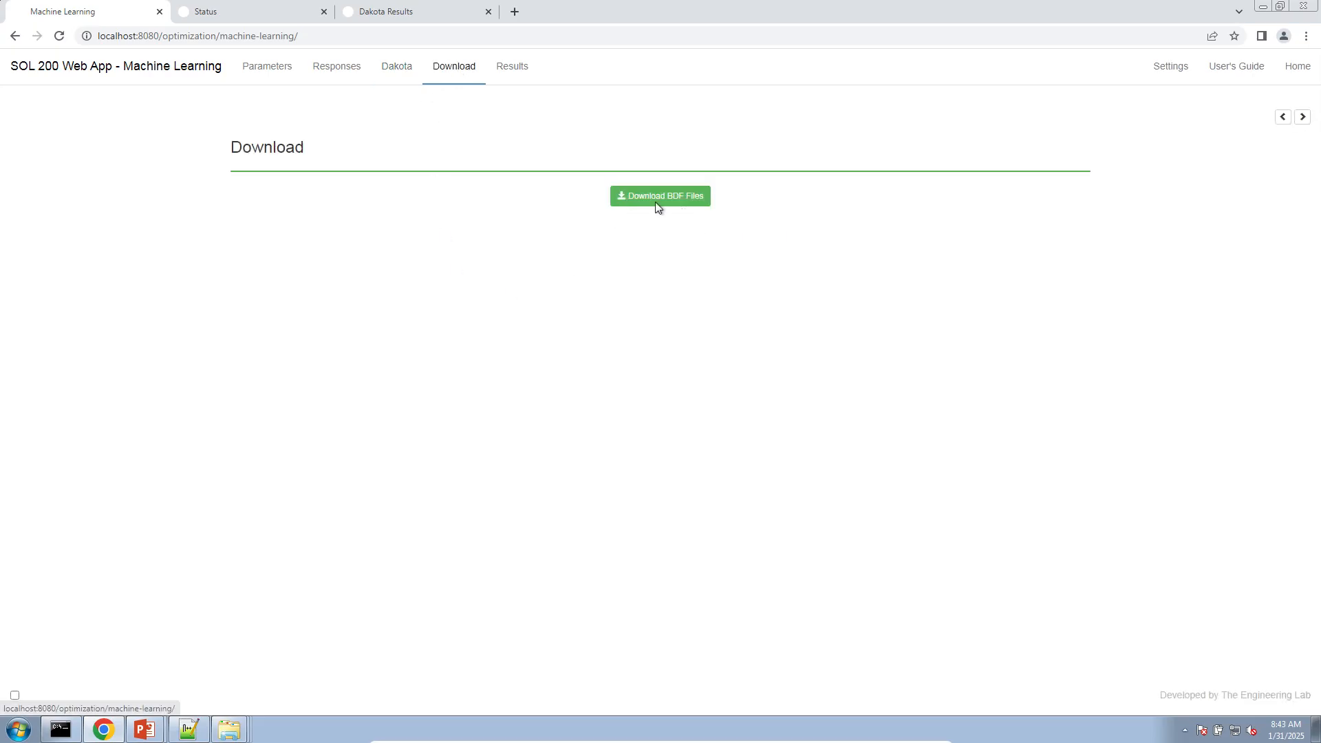
{"action": "left_click", "coordinate": [659, 201]}
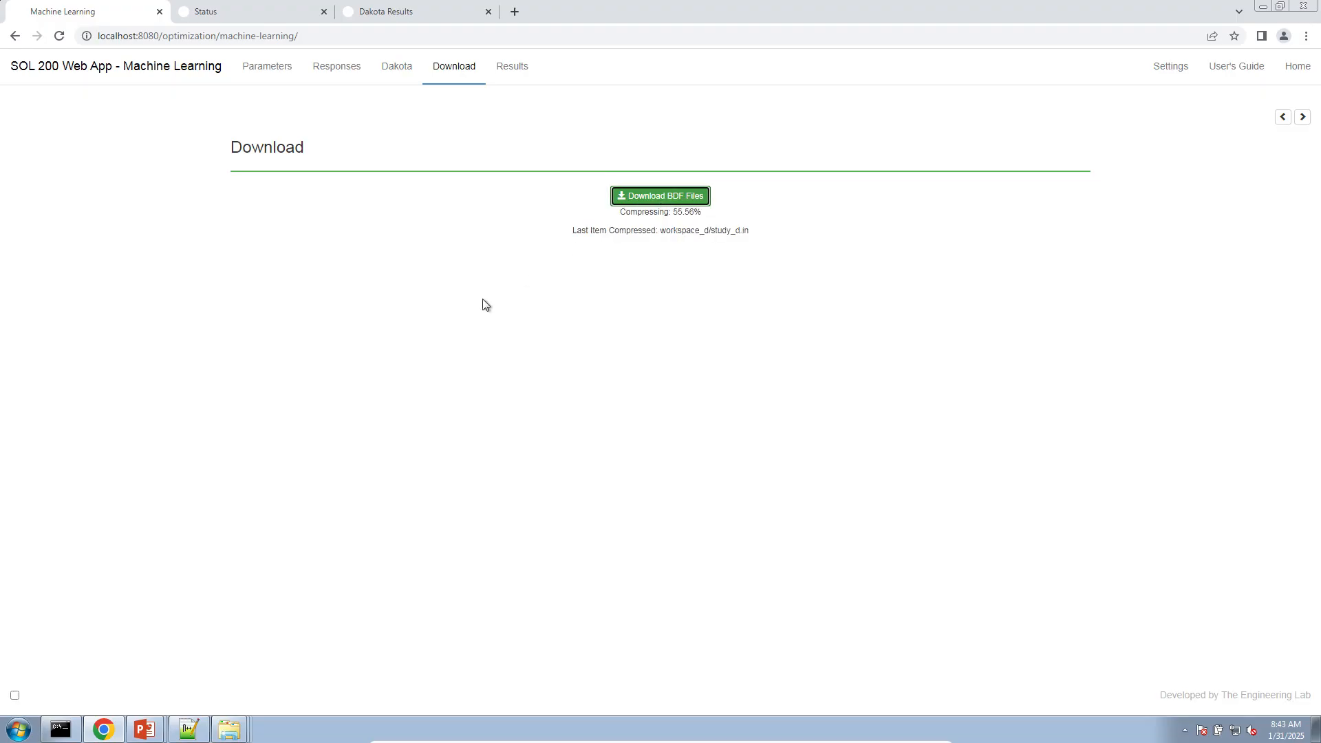
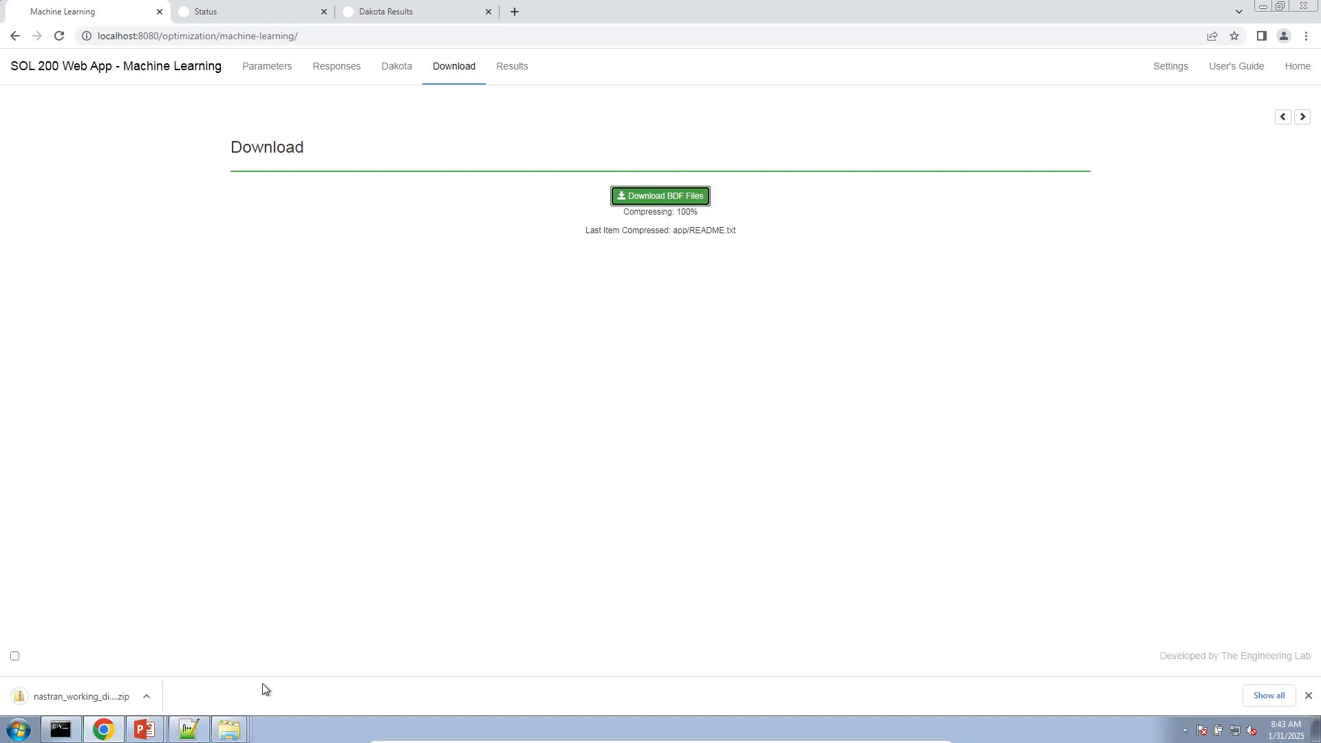
{"action": "left_click", "coordinate": [234, 734]}
{"action": "left_click", "coordinate": [237, 653]}
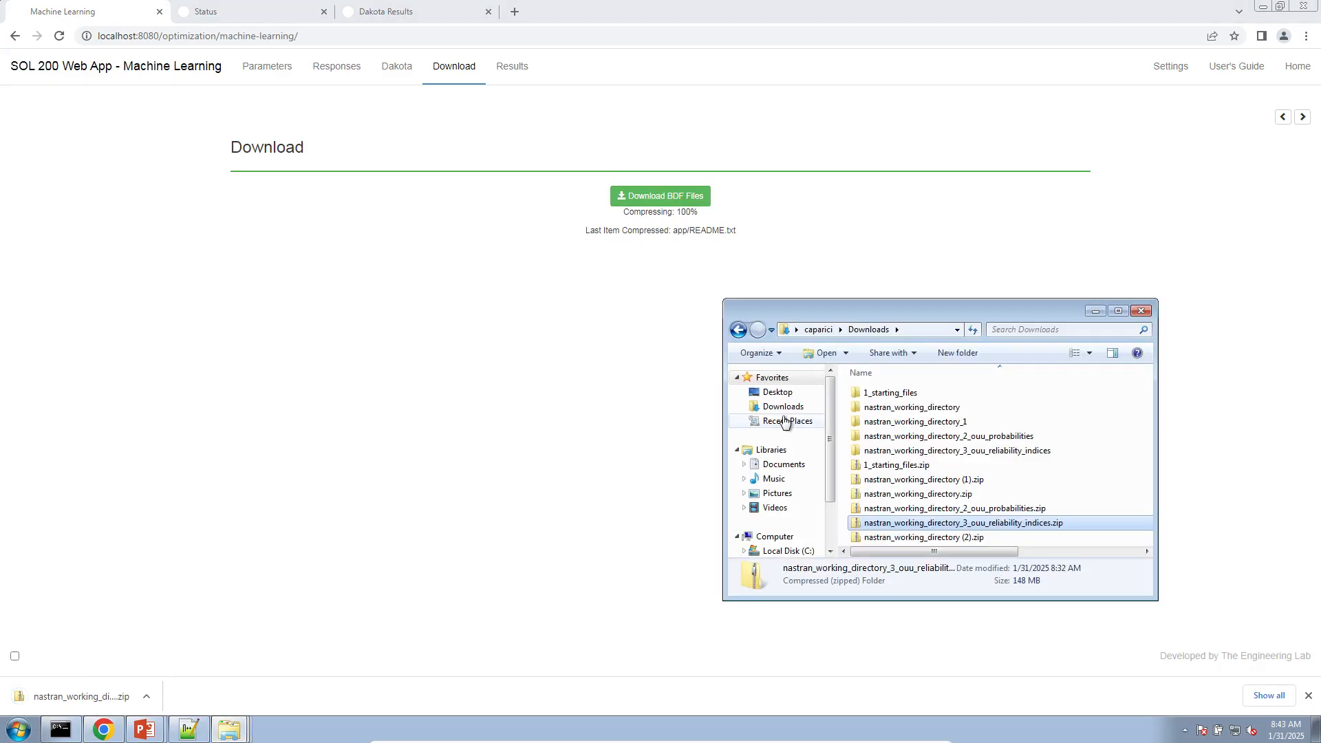
{"action": "left_click_drag", "start_coordinate": [1024, 305], "coordinate": [1320, 347]}
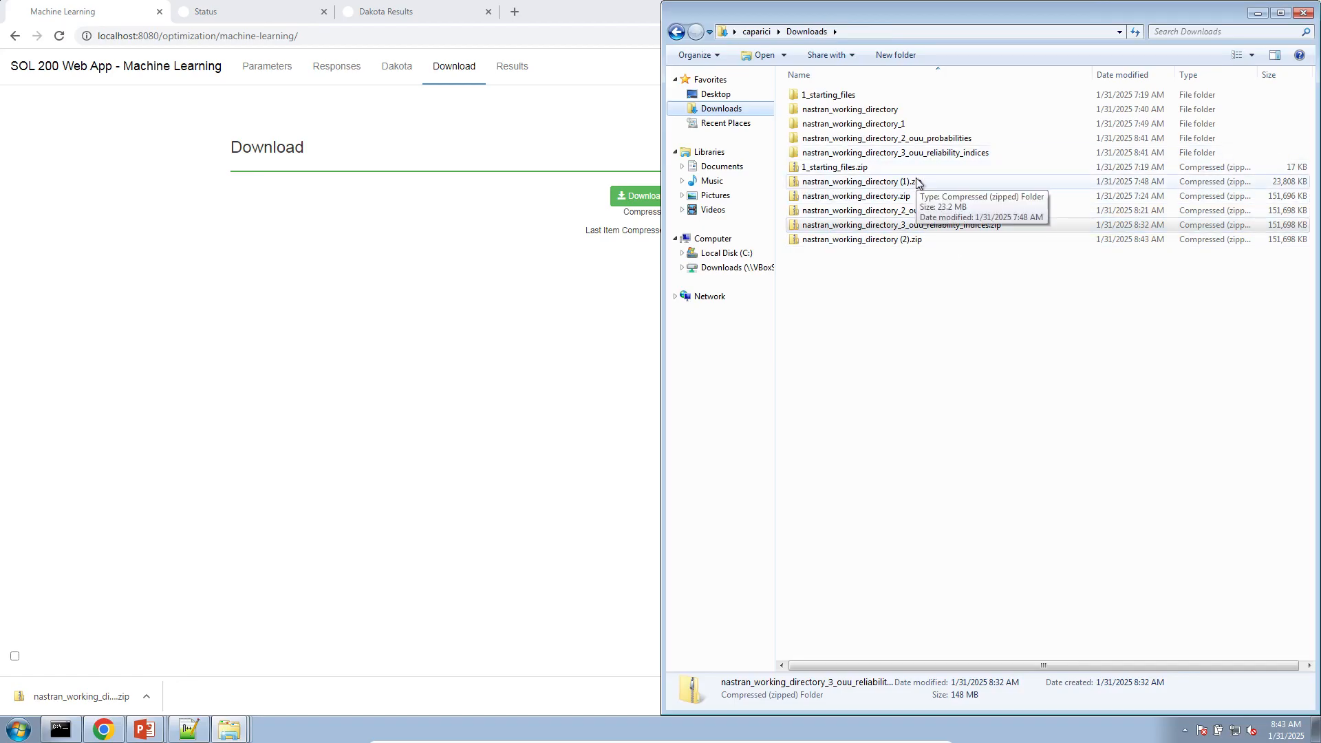
{"action": "left_click", "coordinate": [985, 342]}
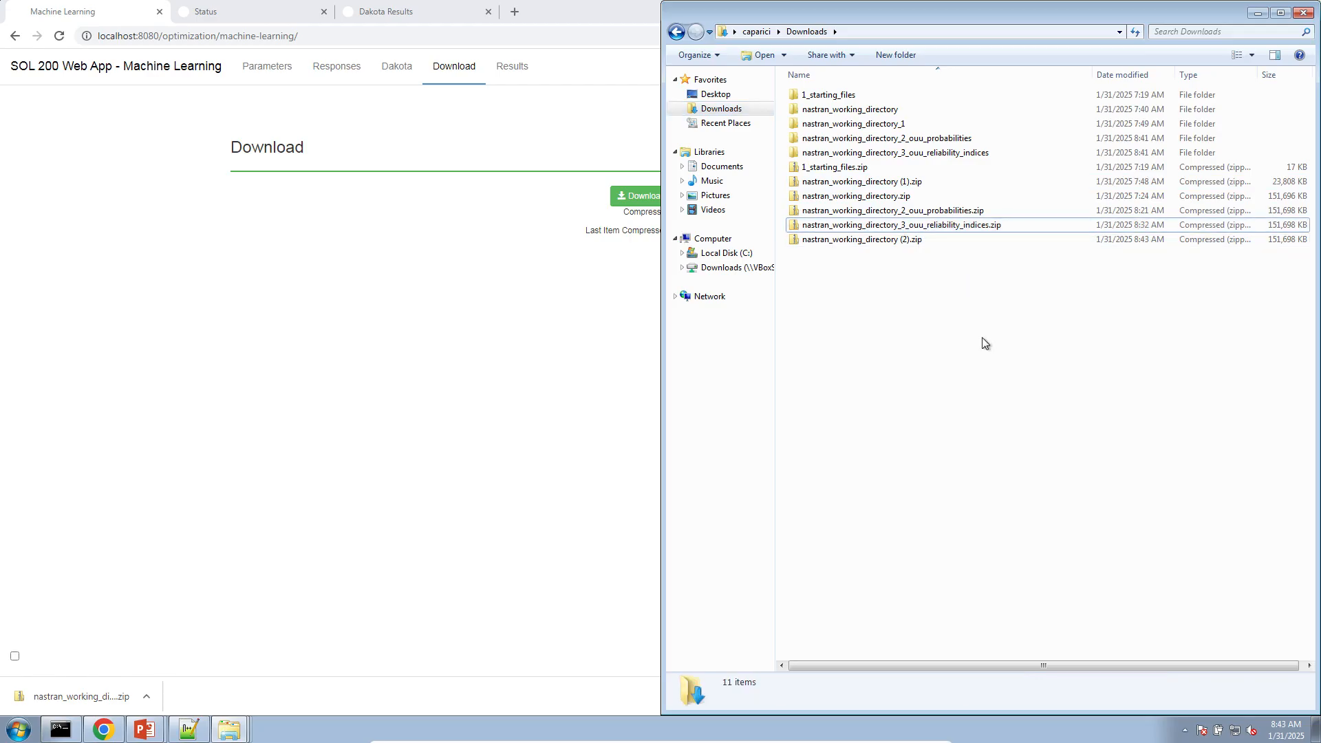
Step: Rename nastran_working_directory (2).zip as nastran_working_directory_4_ouu_verification_max_1_design_cycle.zip
{"action": "left_click", "coordinate": [916, 242]}
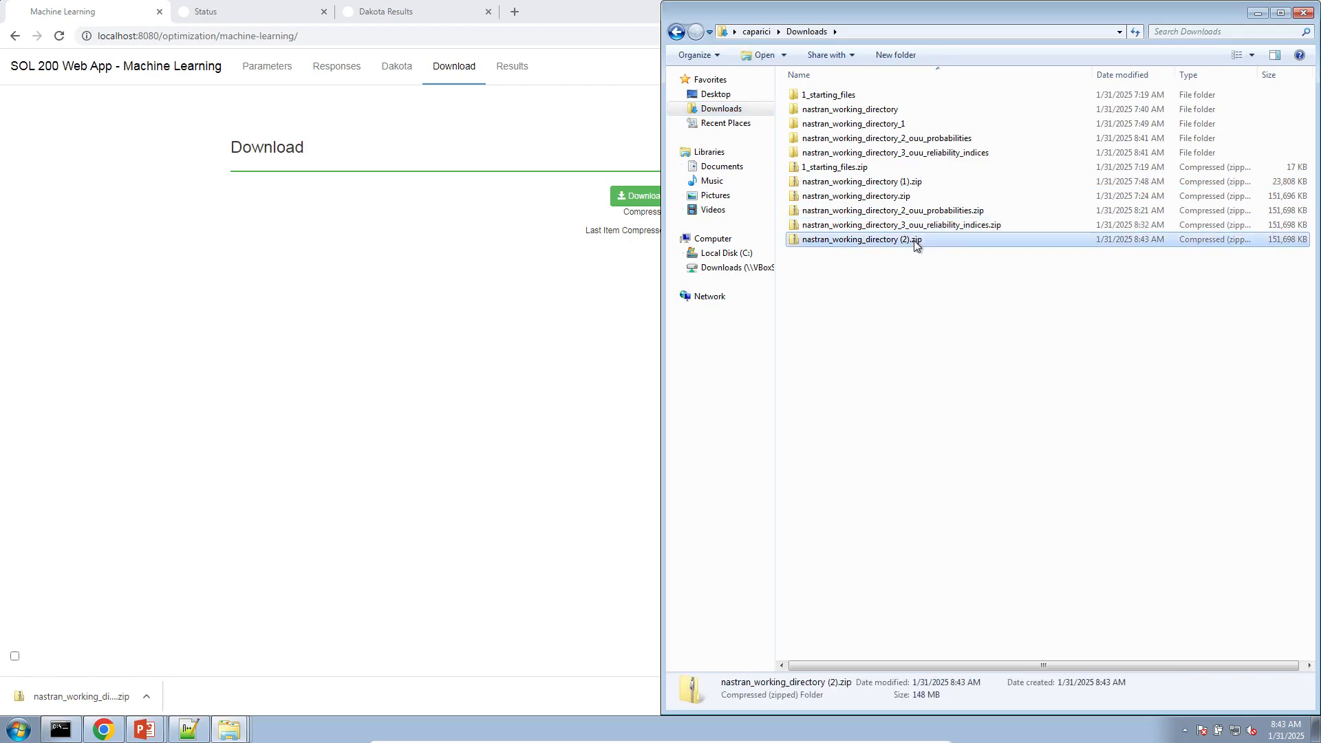
{"action": "left_click", "coordinate": [915, 242]}
{"action": "left_click", "coordinate": [914, 240]}
{"action": "key", "text": "BackSpace"}
{"action": "key", "text": "BackSpace"}
{"action": "key", "text": "BackSpace"}
{"action": "key", "text": "BackSpace"}
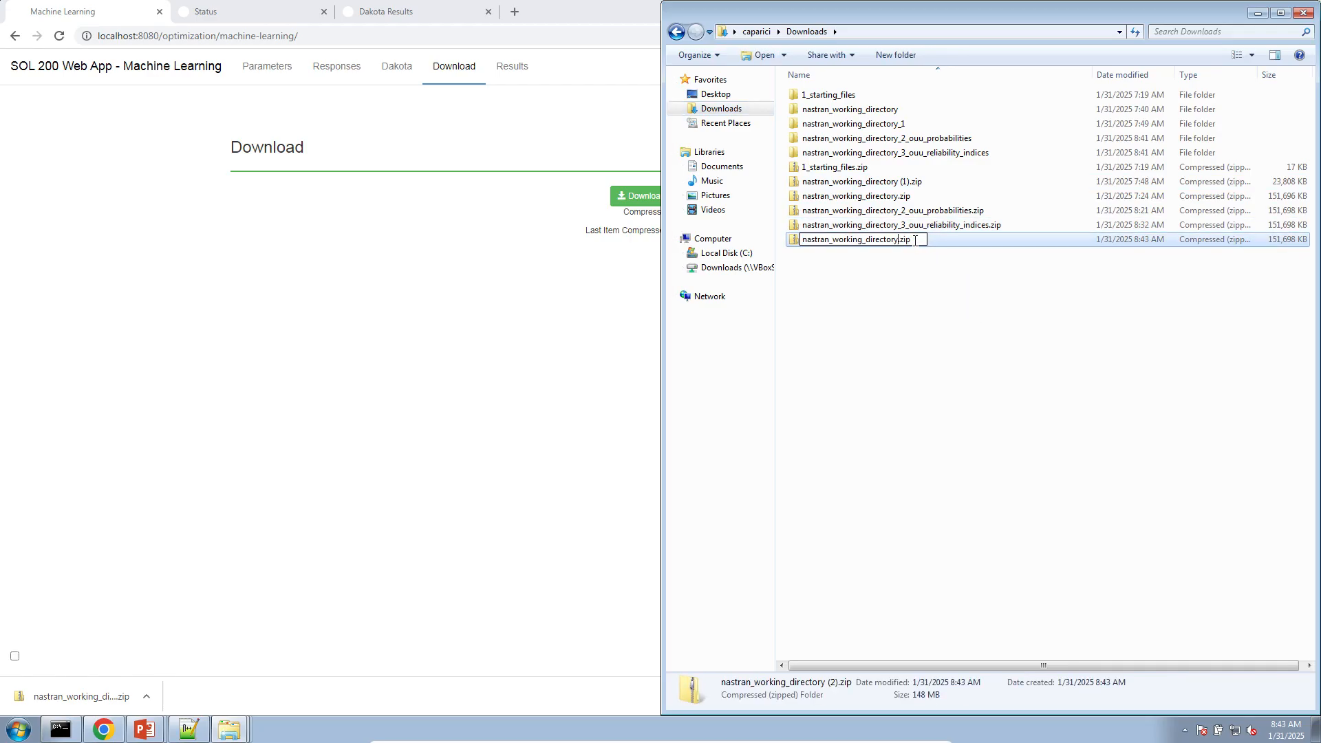
{"action": "type", "text": "_4_ouu_"}
{"action": "type", "text": "verification_m"}
{"action": "type", "text": "ax_1_design_"}
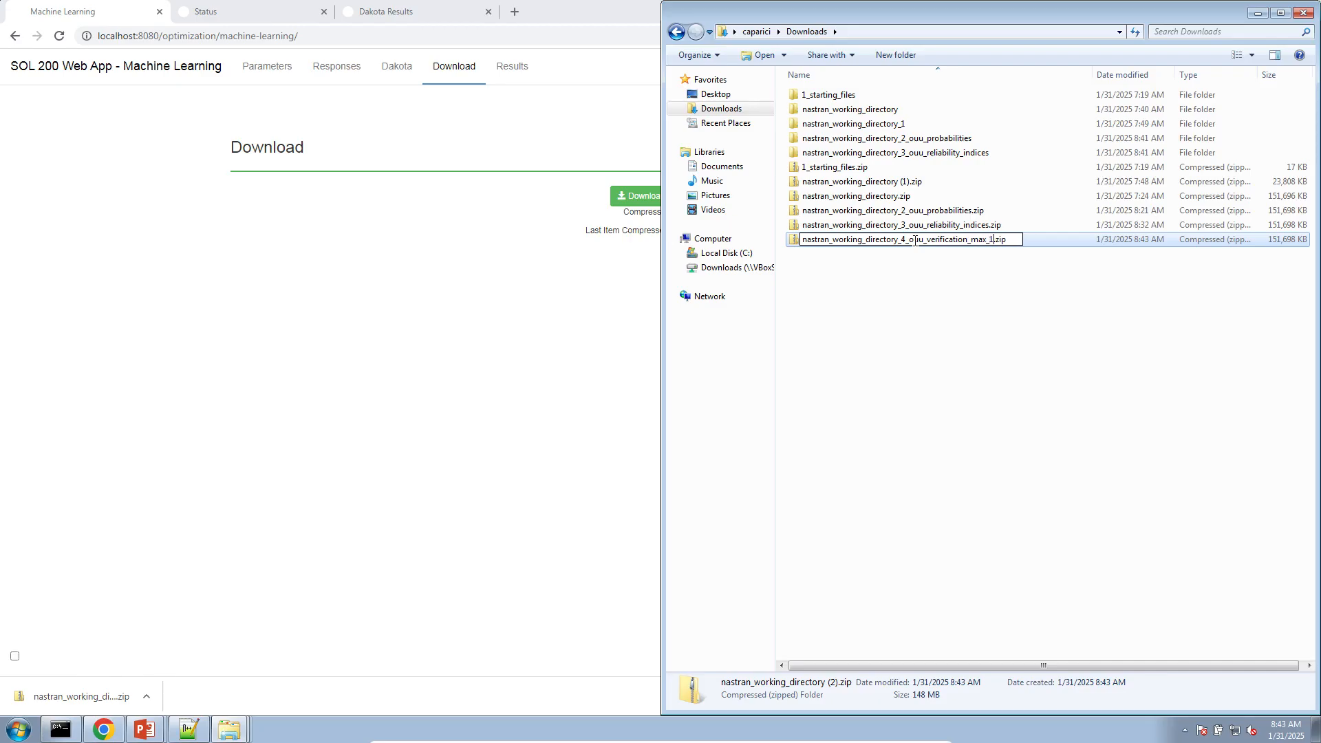
{"action": "type", "text": "cycle"}
{"action": "key", "text": "Return"}
Step: Extract the renamed OUU verification archive to its default folder in Downloads
{"action": "right_click", "coordinate": [913, 241]}
{"action": "left_click", "coordinate": [958, 285]}
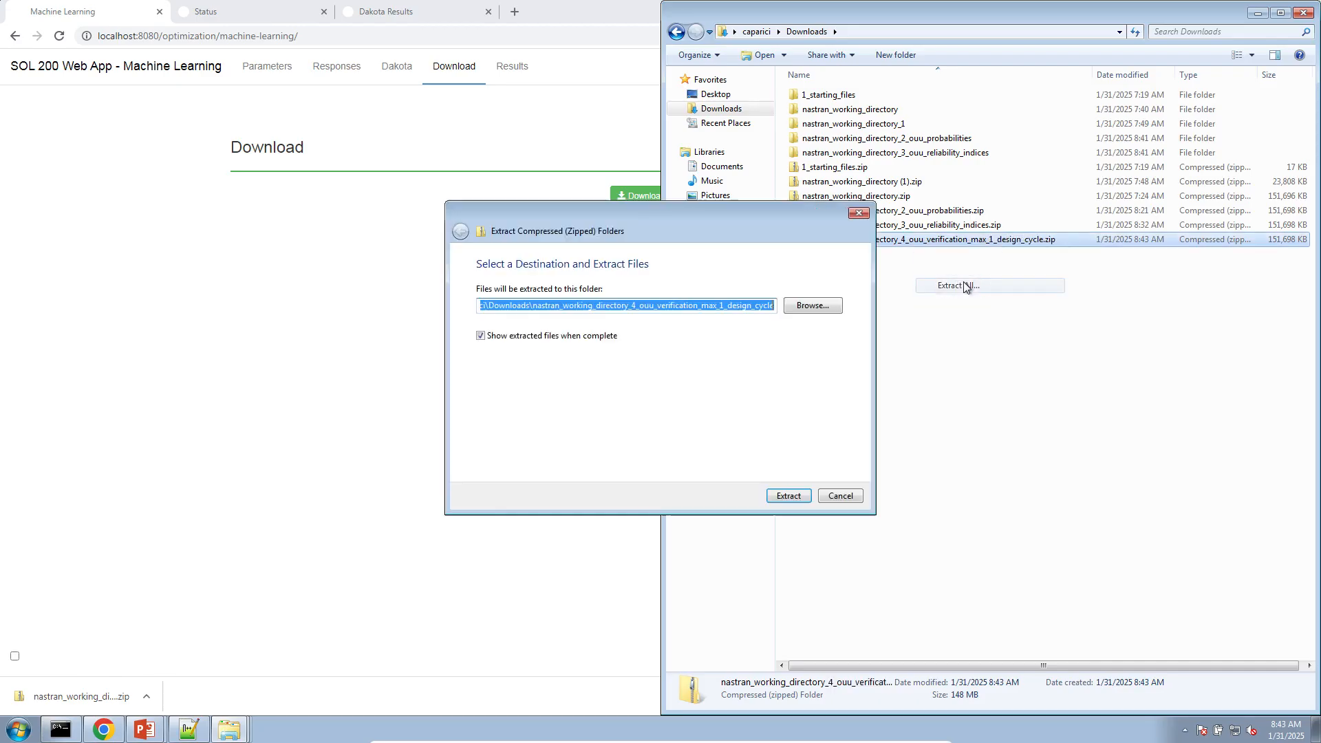
{"action": "left_click", "coordinate": [786, 500]}
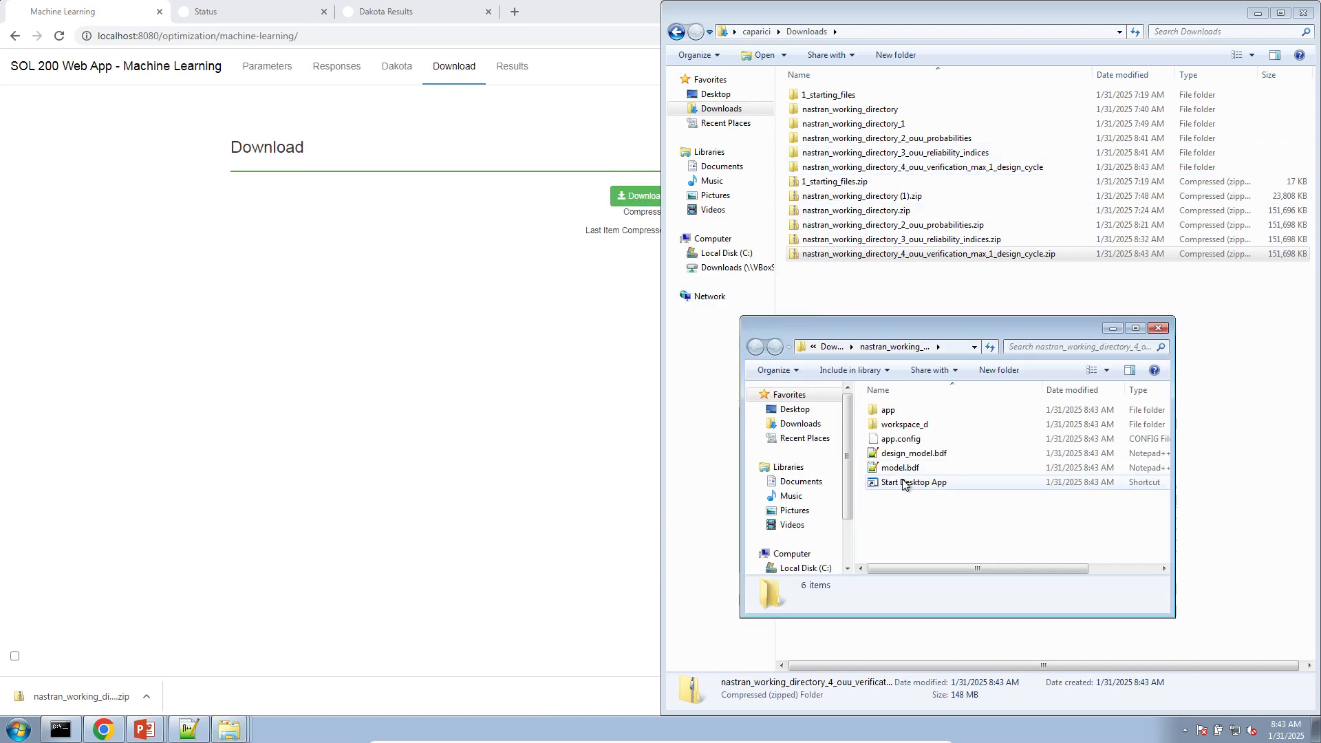
Step: Start the Desktop App from the extracted folder, and abort the run by closing its console window
{"action": "double_click", "coordinate": [895, 483]}
{"action": "left_click", "coordinate": [676, 381]}
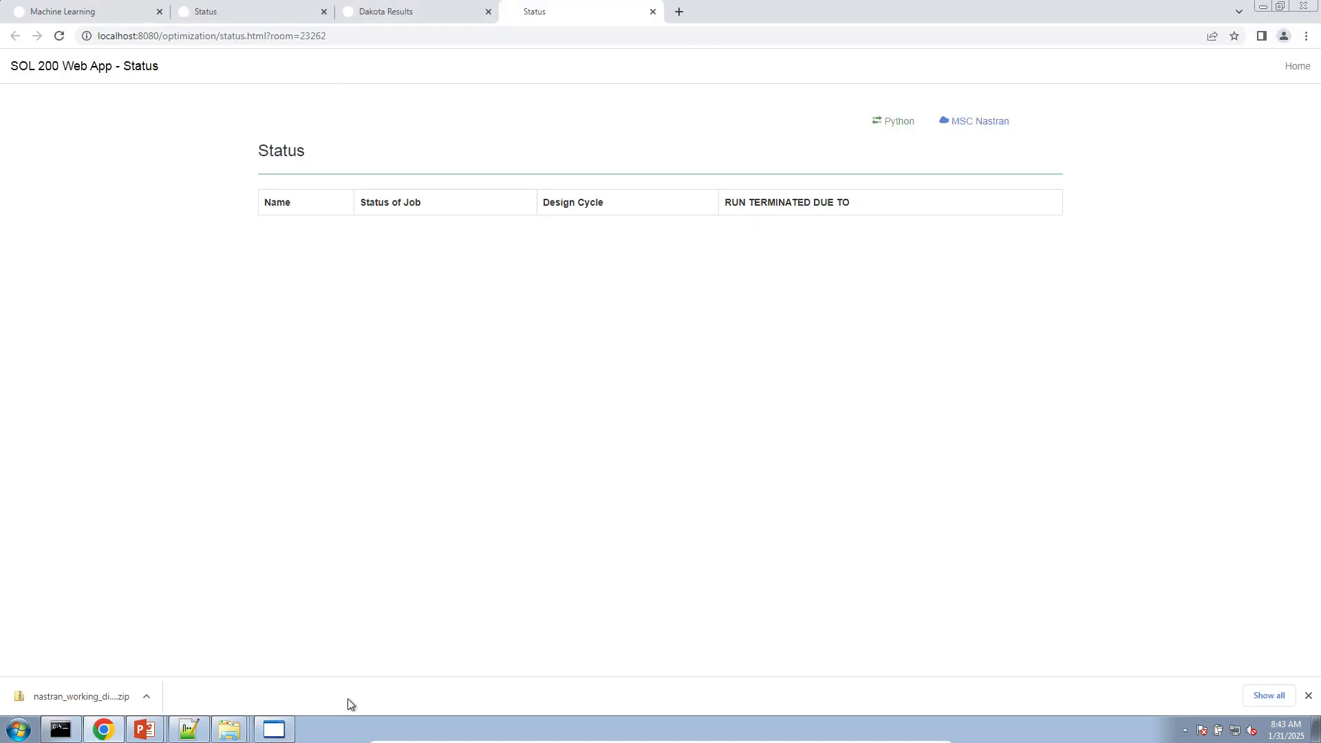
{"action": "left_click", "coordinate": [274, 729]}
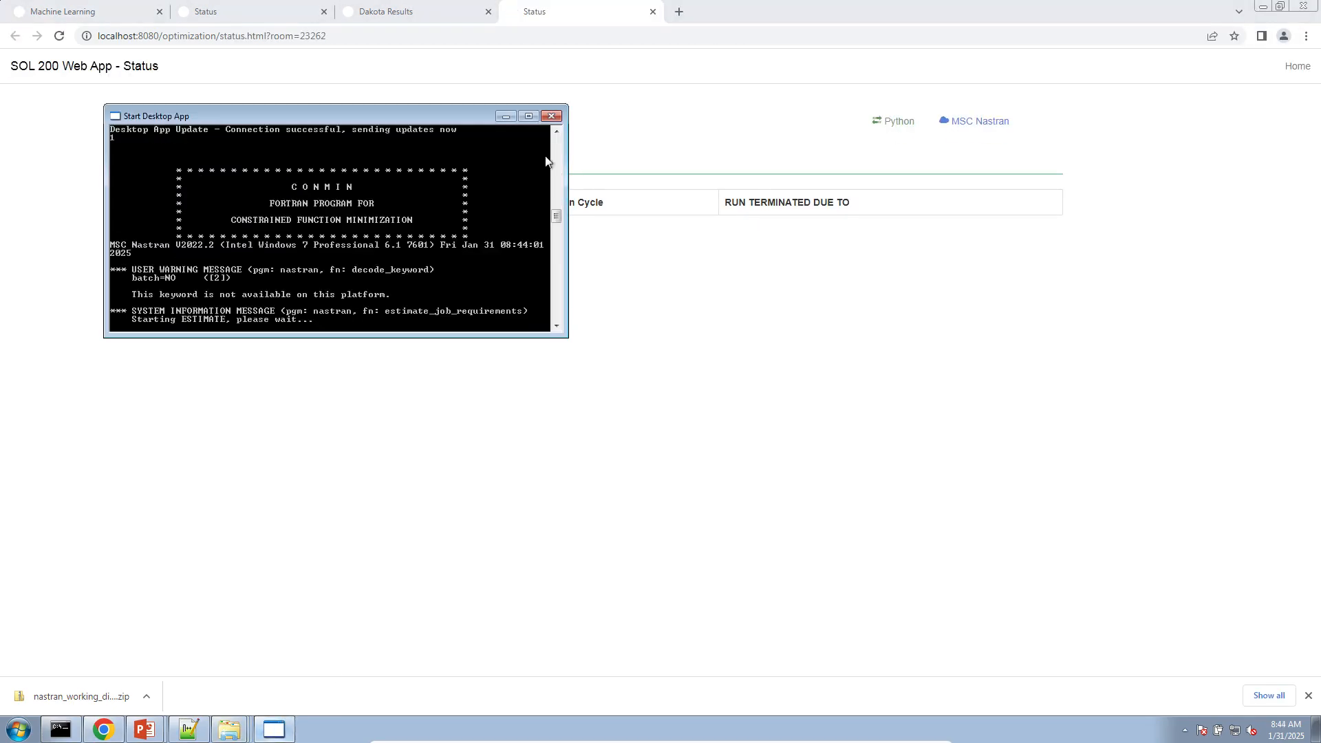
{"action": "left_click", "coordinate": [551, 116]}
Step: Return to the Dakota Wizard in the Machine Learning web app and set r2's OUU constraint bounds to -15000 and 20000
{"action": "left_click", "coordinate": [105, 11]}
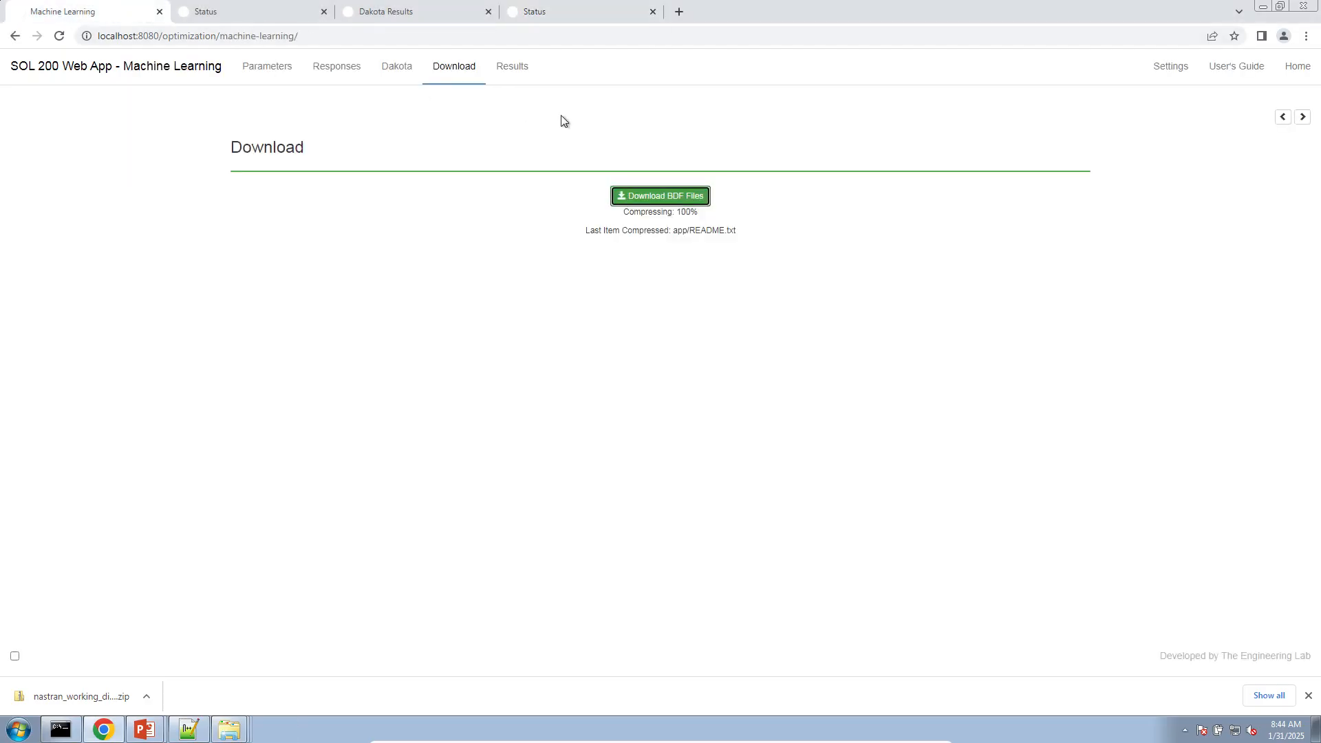
{"action": "left_click", "coordinate": [335, 68]}
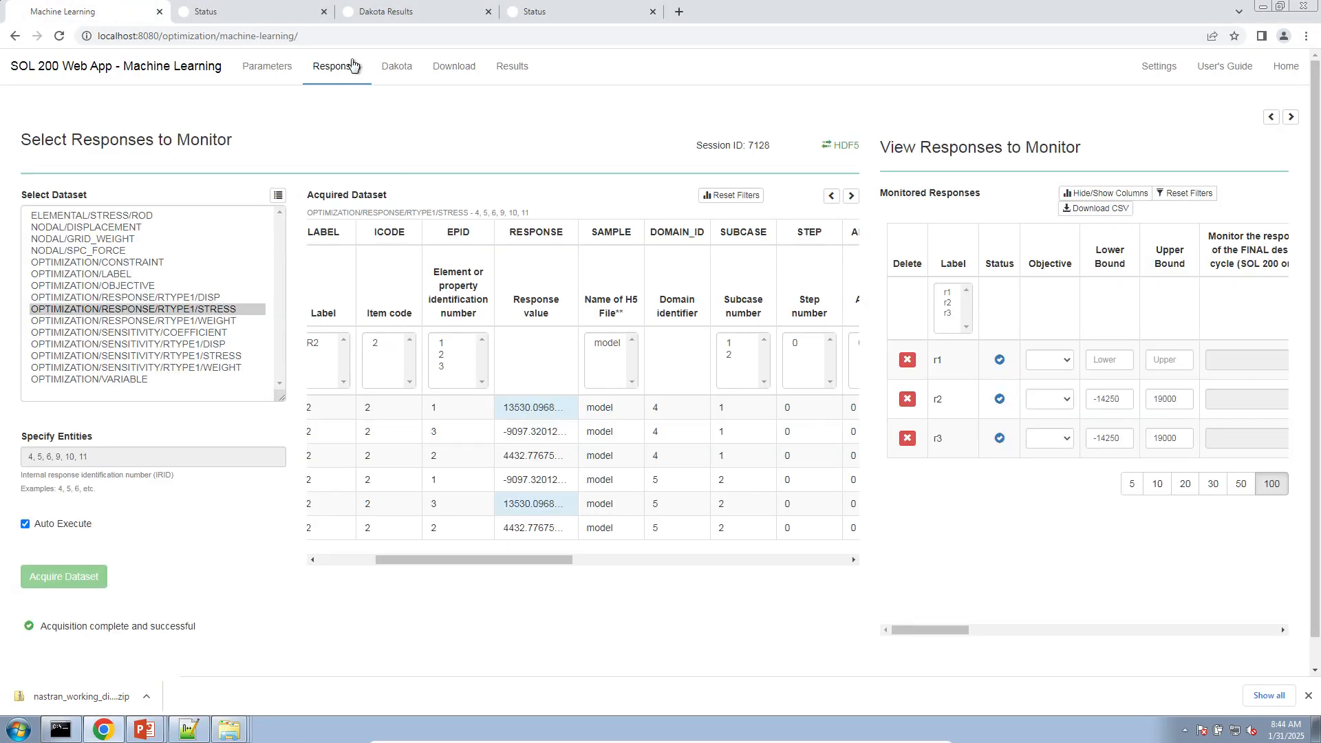
{"action": "left_click", "coordinate": [395, 66]}
{"action": "left_click", "coordinate": [45, 122]}
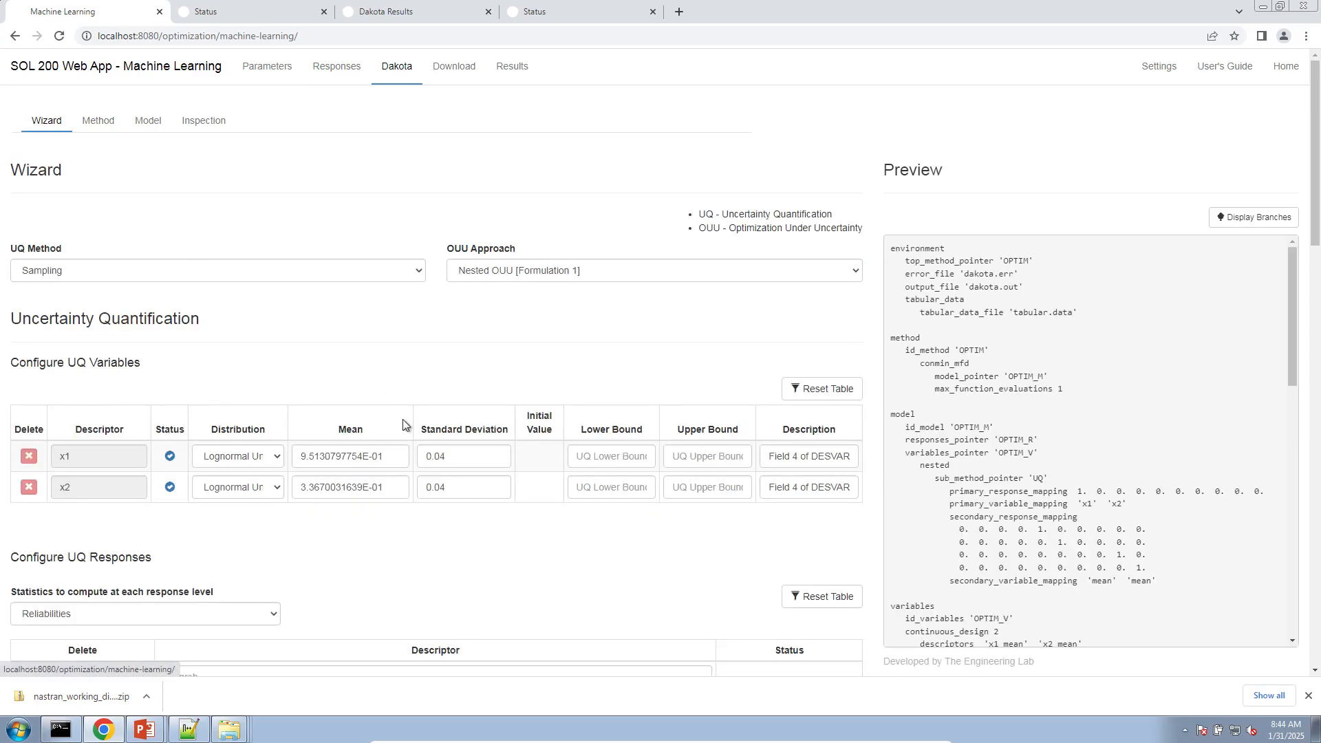
{"action": "scroll", "coordinate": [402, 419], "scroll_direction": "down", "scroll_amount": 5}
{"action": "scroll", "coordinate": [403, 419], "scroll_direction": "down", "scroll_amount": 10}
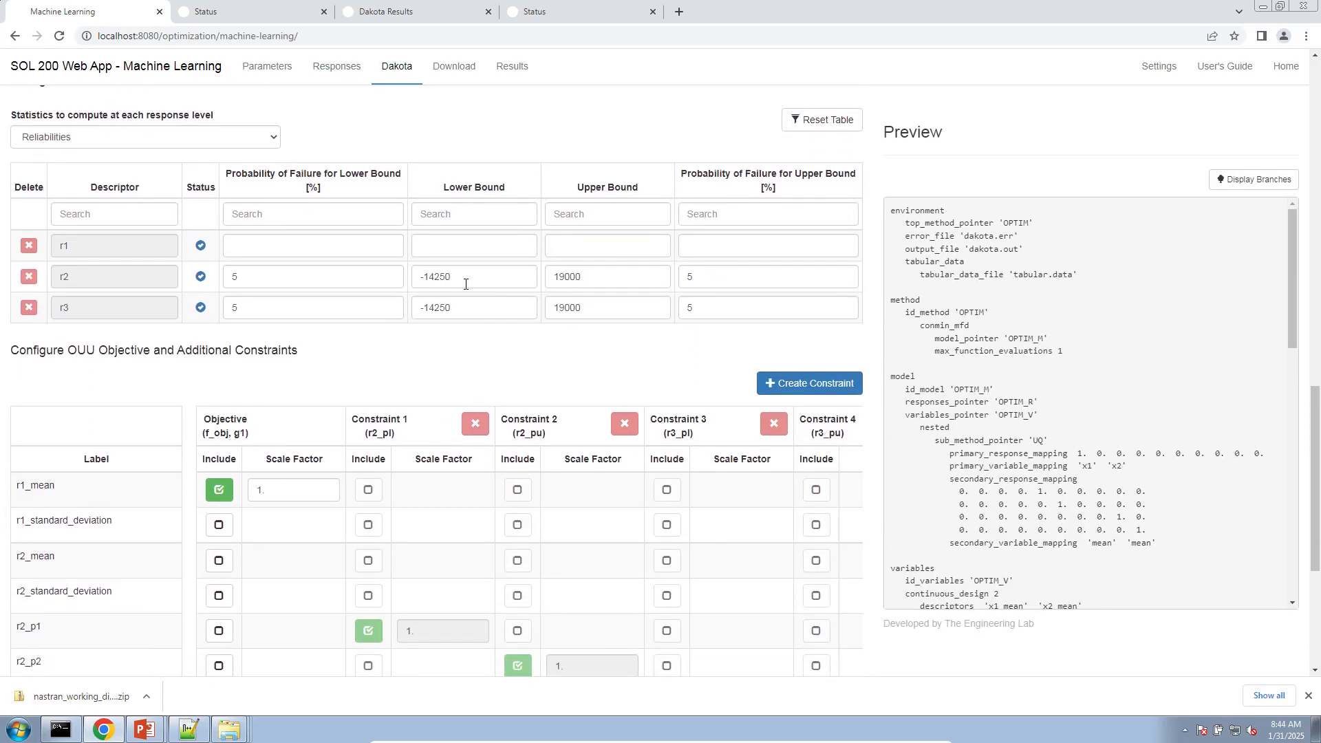
{"action": "left_click_drag", "start_coordinate": [451, 276], "coordinate": [425, 276]}
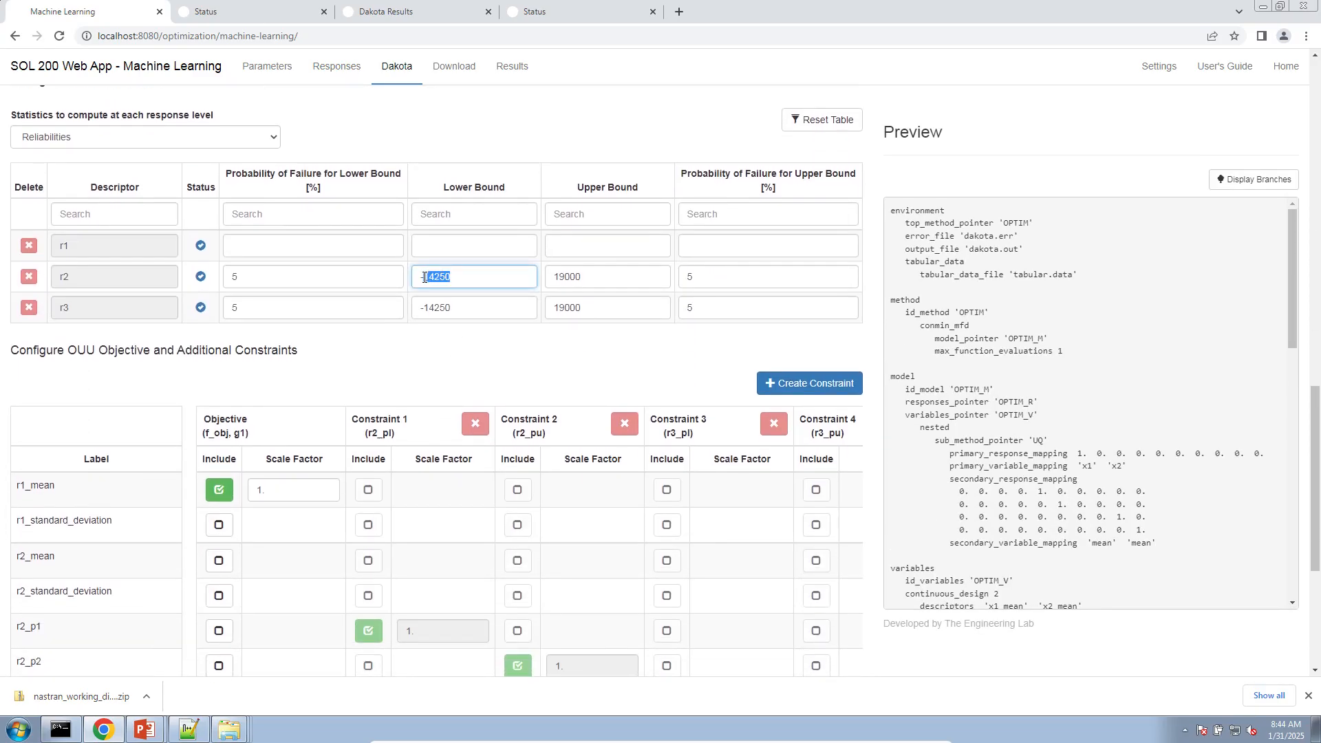
{"action": "type", "text": "15000"}
{"action": "key", "text": "Tab"}
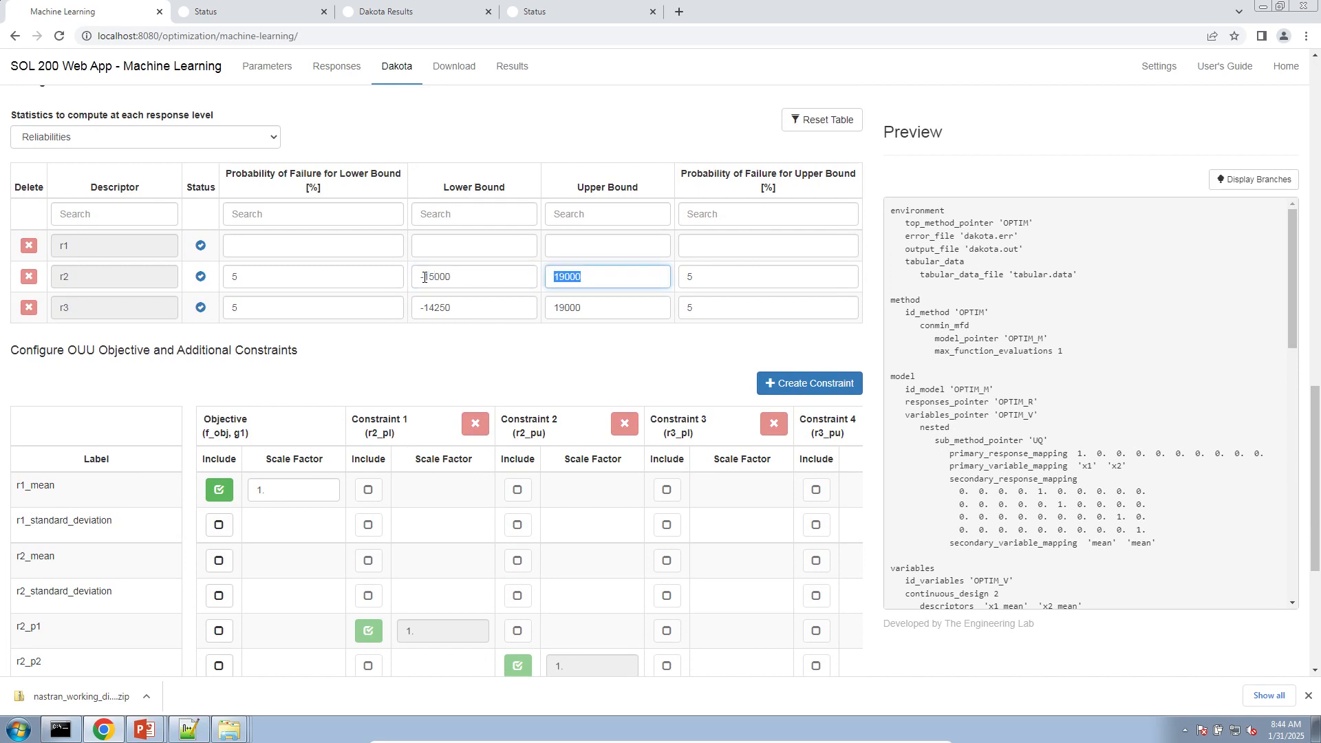
{"action": "type", "text": "20"}
{"action": "key", "text": "Tab"}
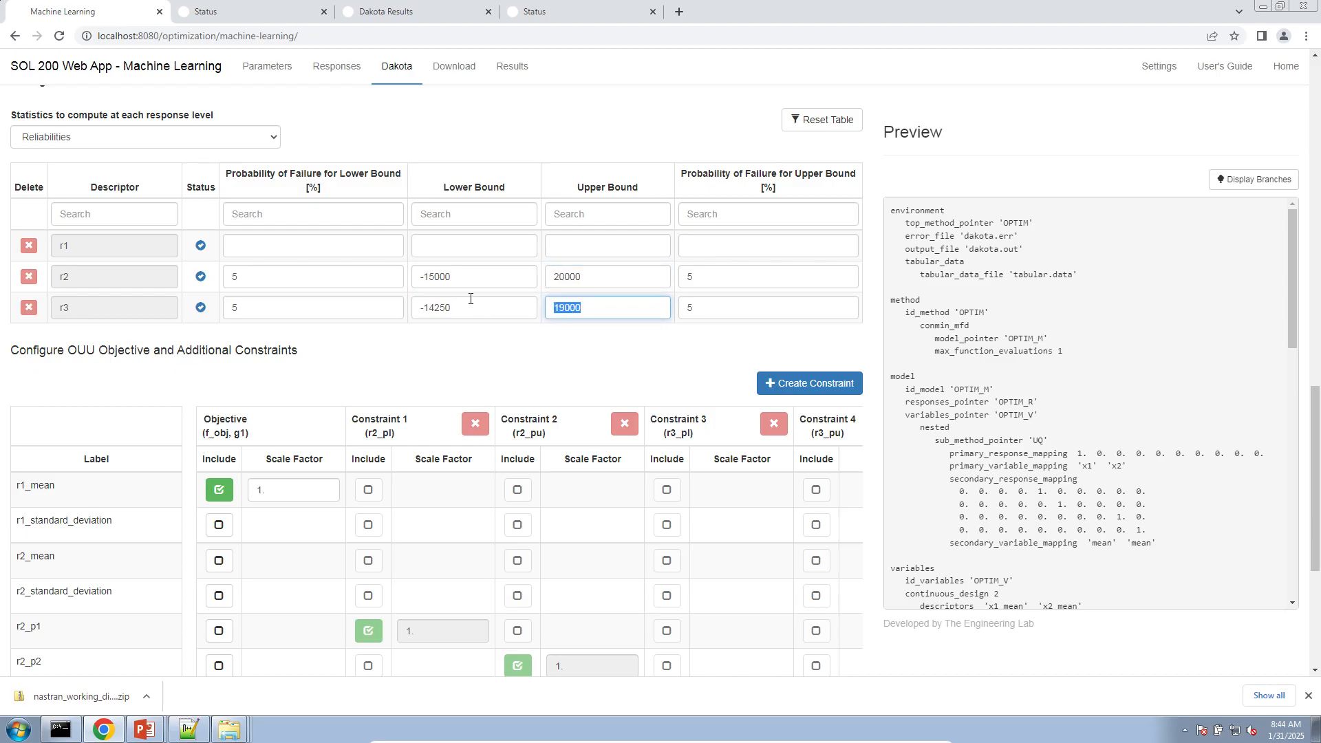
Step: Set r3's OUU constraint upper bound to 20000 and copy r2's lower bound of -15000 into r3
{"action": "type", "text": "20000"}
{"action": "left_click", "coordinate": [461, 281]}
{"action": "key", "text": "ctrl+c"}
{"action": "left_click", "coordinate": [451, 309]}
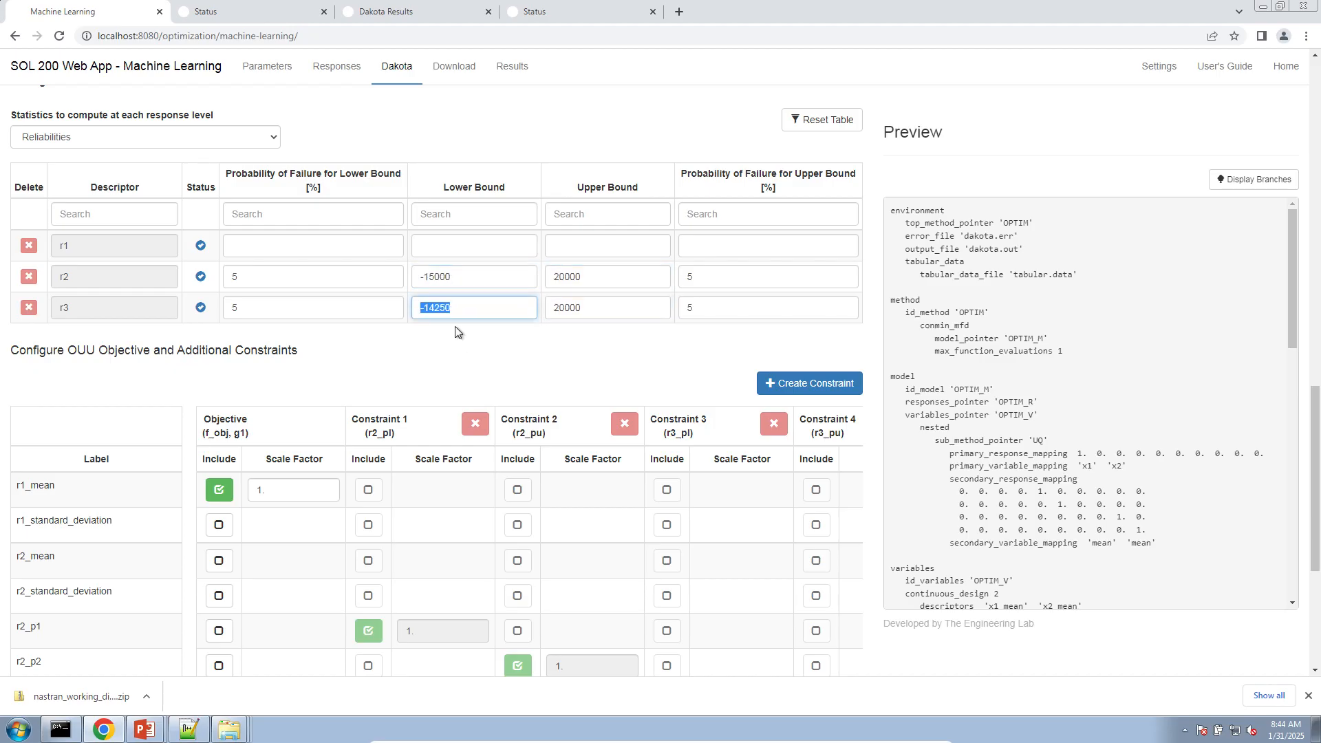
{"action": "key", "text": "ctrl+v"}
{"action": "left_click", "coordinate": [460, 354]}
Step: Check the UQ Method options in the Wizard and keep Sampling selected
{"action": "scroll", "coordinate": [459, 354], "scroll_direction": "up", "scroll_amount": 20}
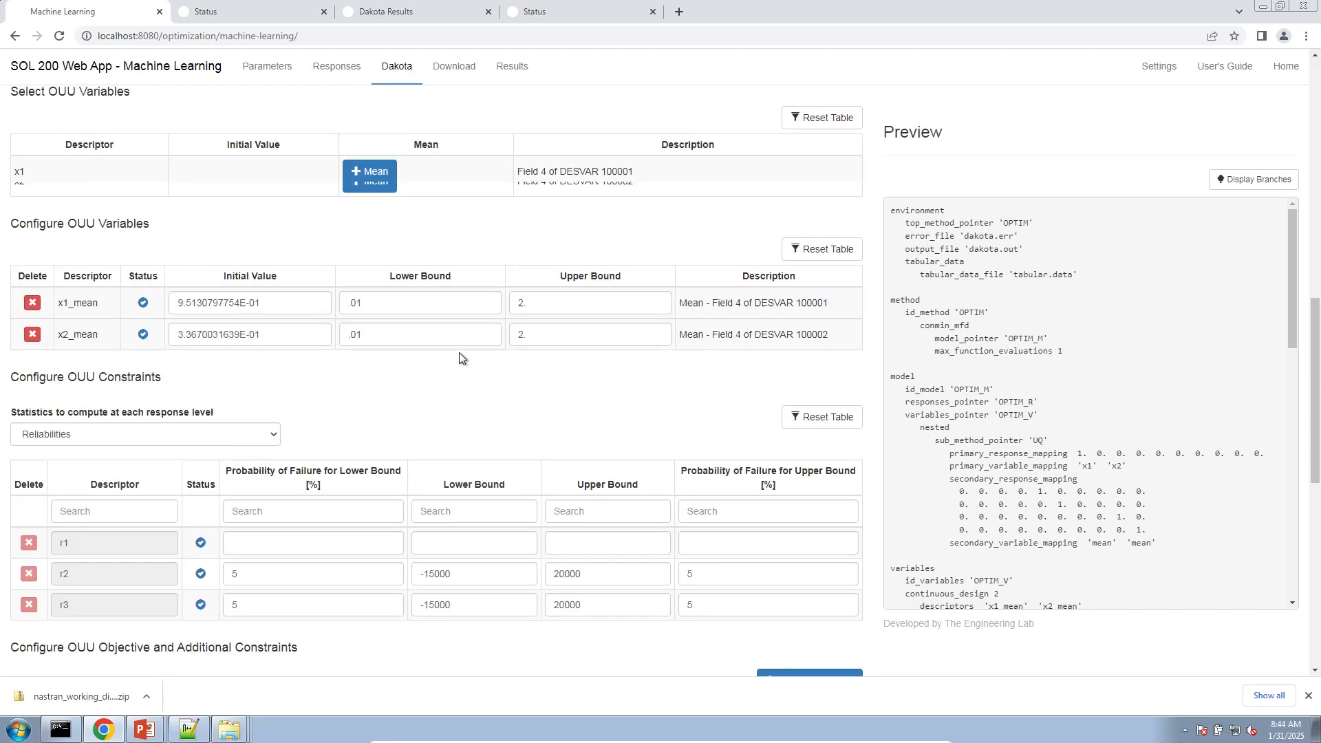
{"action": "left_click", "coordinate": [274, 270]}
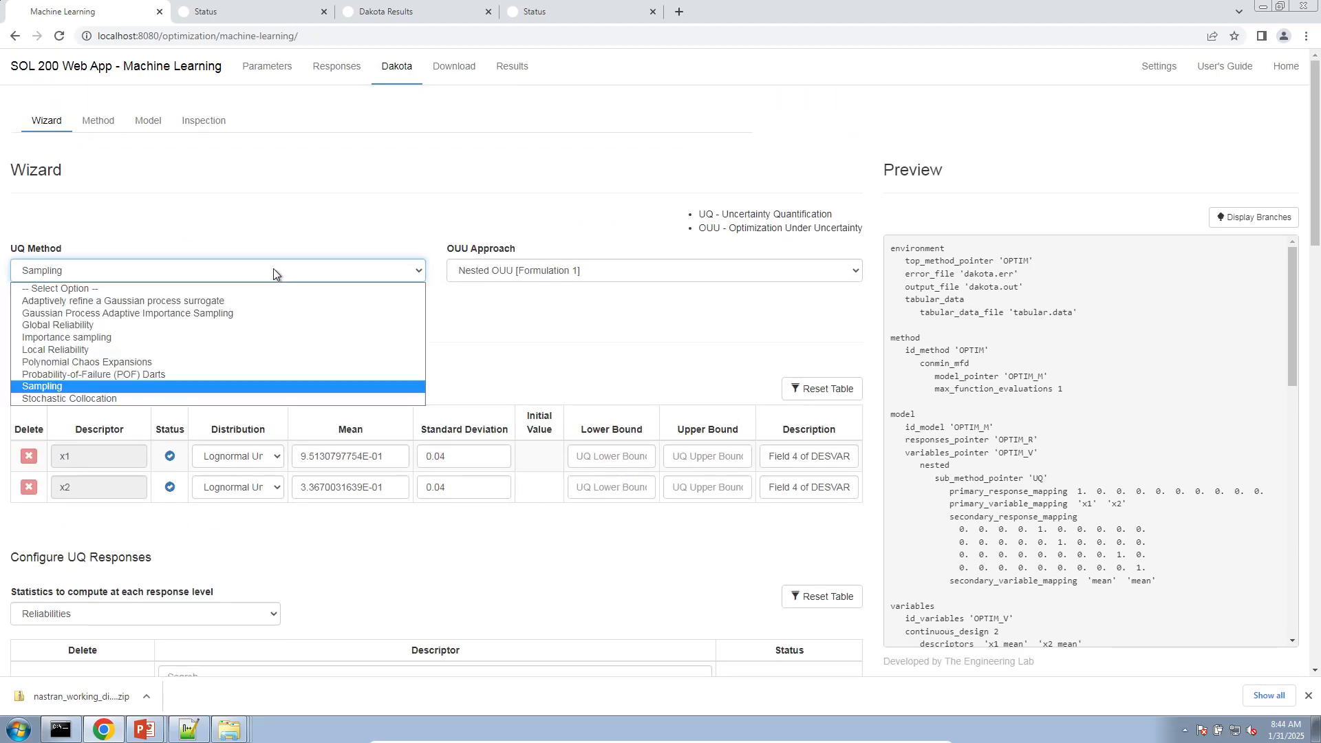
{"action": "left_click", "coordinate": [283, 386]}
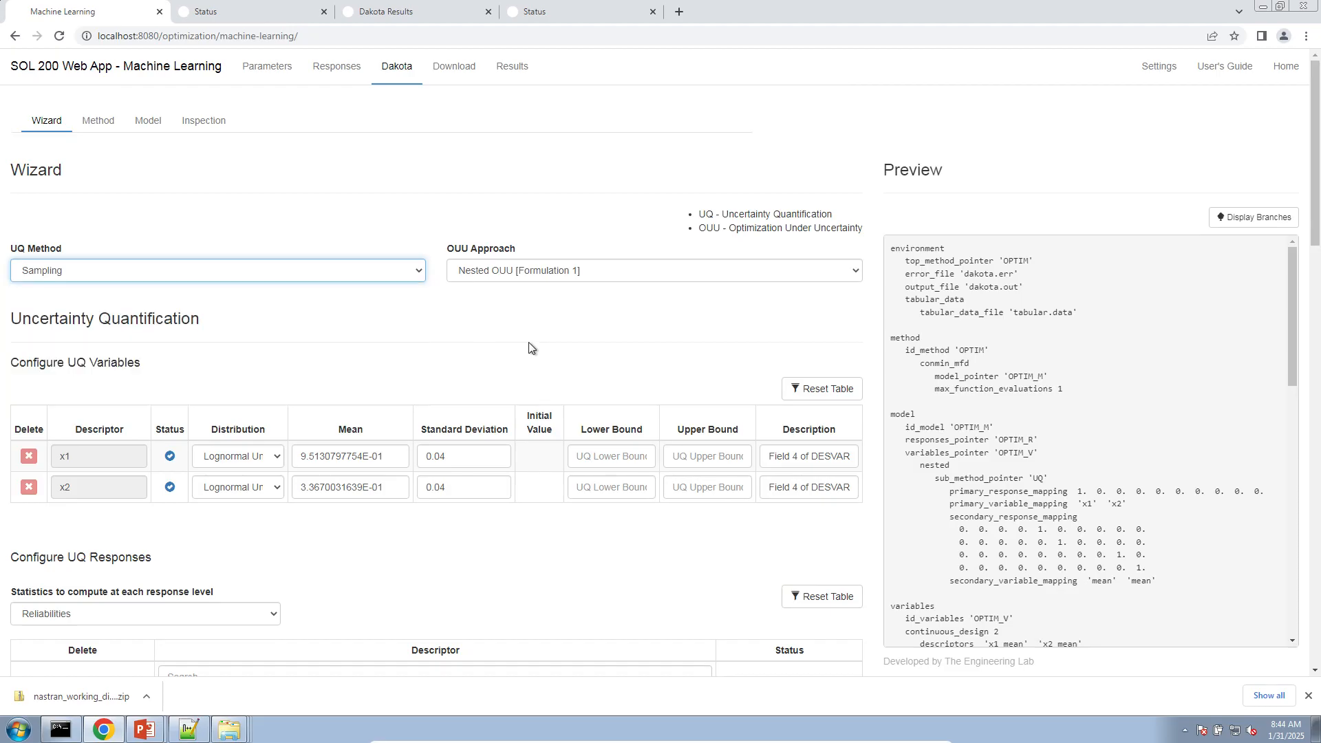
Step: Review the OUU approach, OUU variables and OUU constraints configured in the Wizard
{"action": "left_click", "coordinate": [469, 249]}
{"action": "triple_click", "coordinate": [468, 249]}
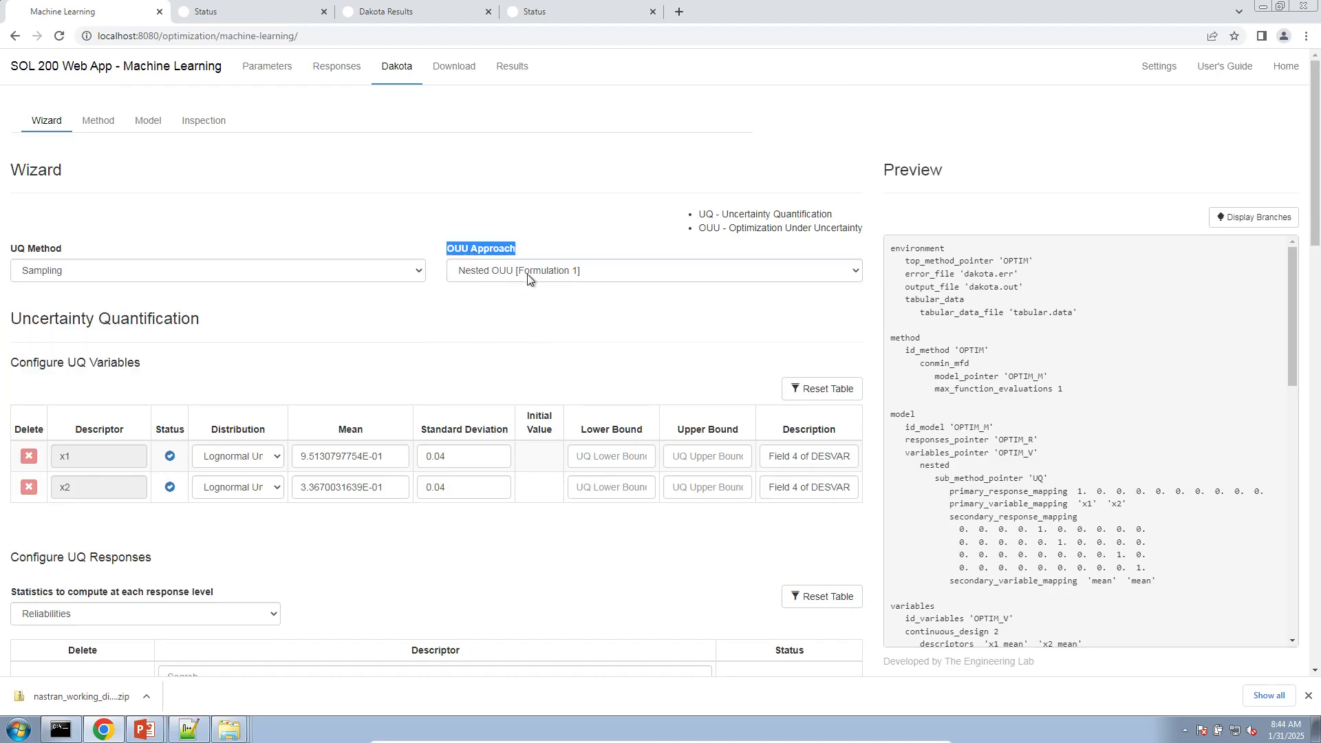
{"action": "left_click", "coordinate": [540, 231]}
{"action": "scroll", "coordinate": [460, 360], "scroll_direction": "down", "scroll_amount": 9}
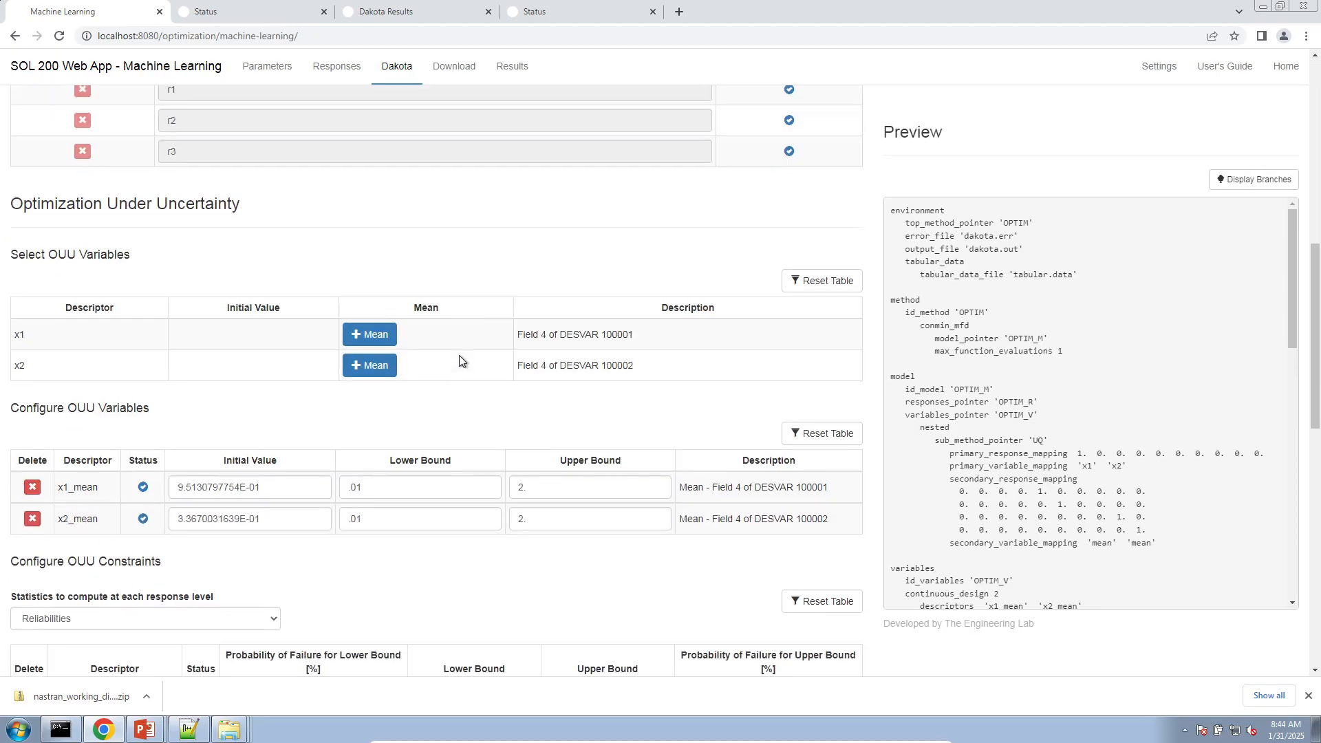
{"action": "scroll", "coordinate": [461, 361], "scroll_direction": "down", "scroll_amount": 4}
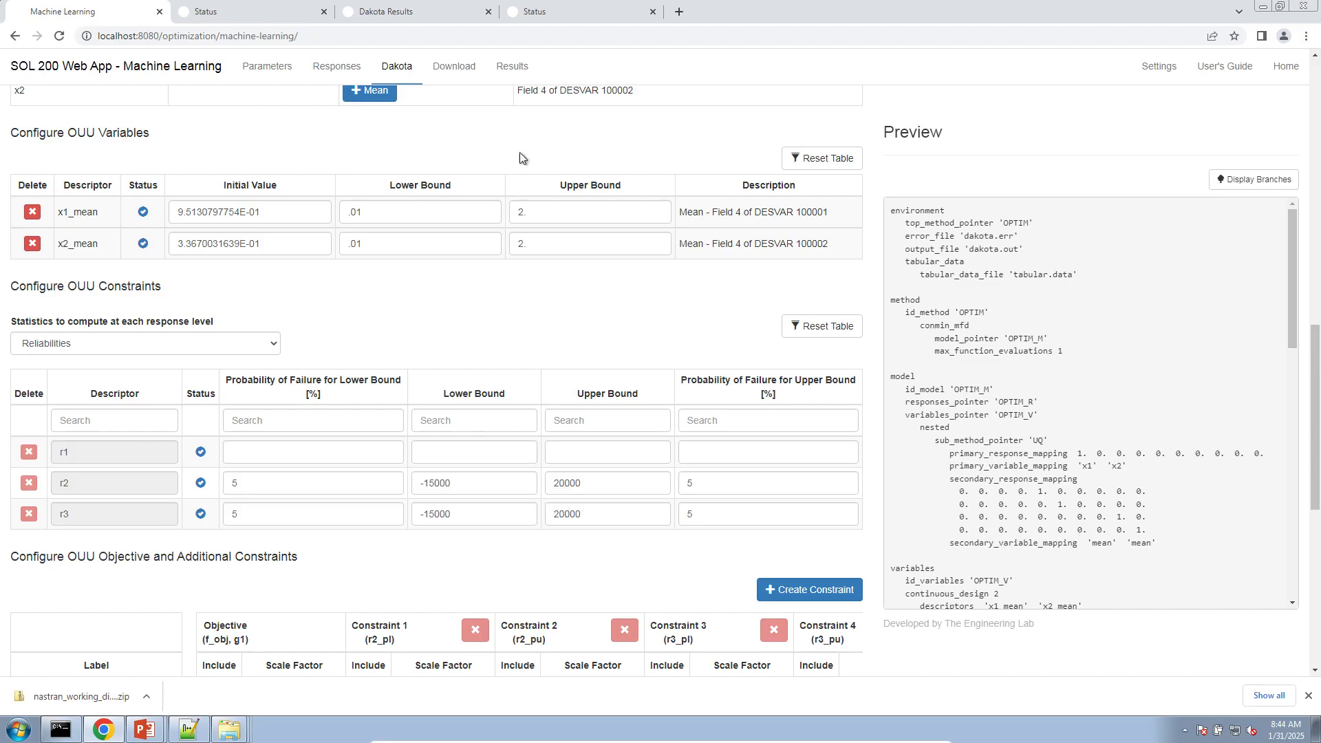
Step: Download the BDF files for the current Dakota setup
{"action": "left_click", "coordinate": [447, 66]}
{"action": "left_click", "coordinate": [626, 199]}
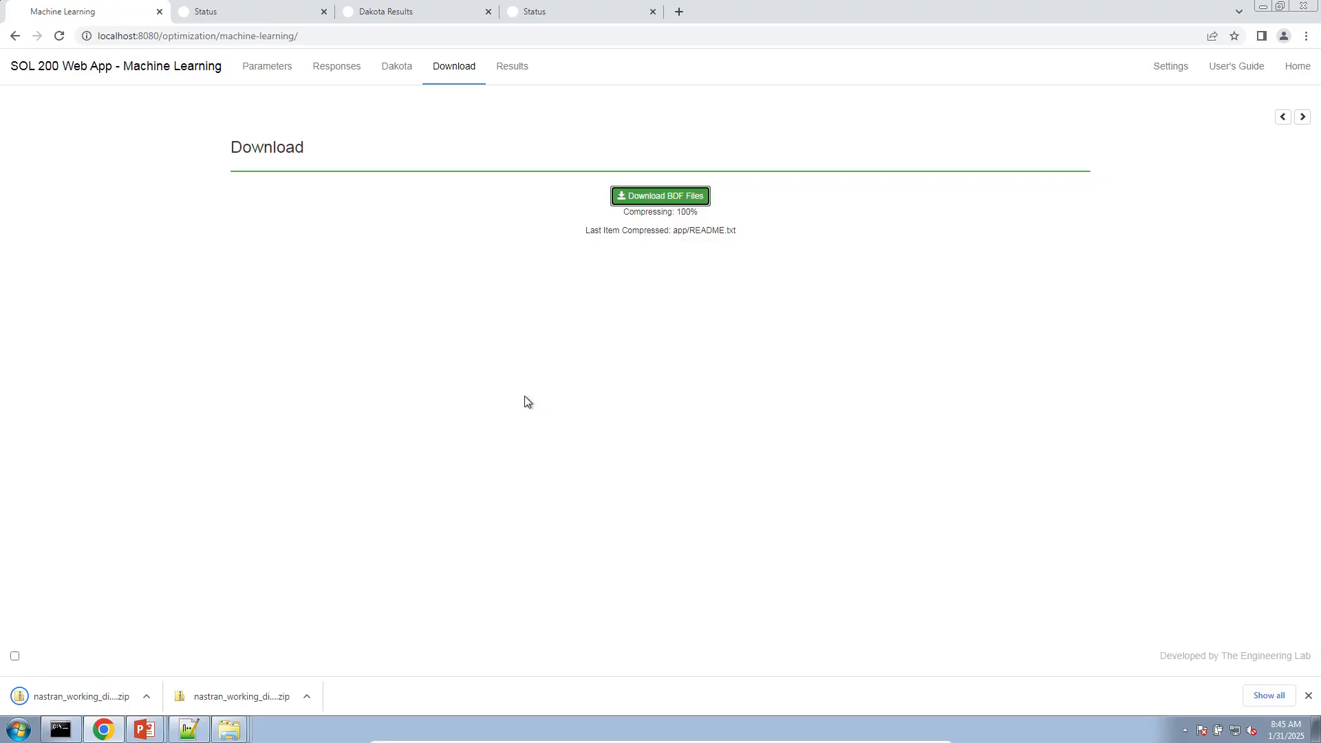
Step: Return to the Dakota method settings and set the UQ sampling method's samples to 80
{"action": "left_click", "coordinate": [382, 67]}
{"action": "left_click", "coordinate": [76, 120]}
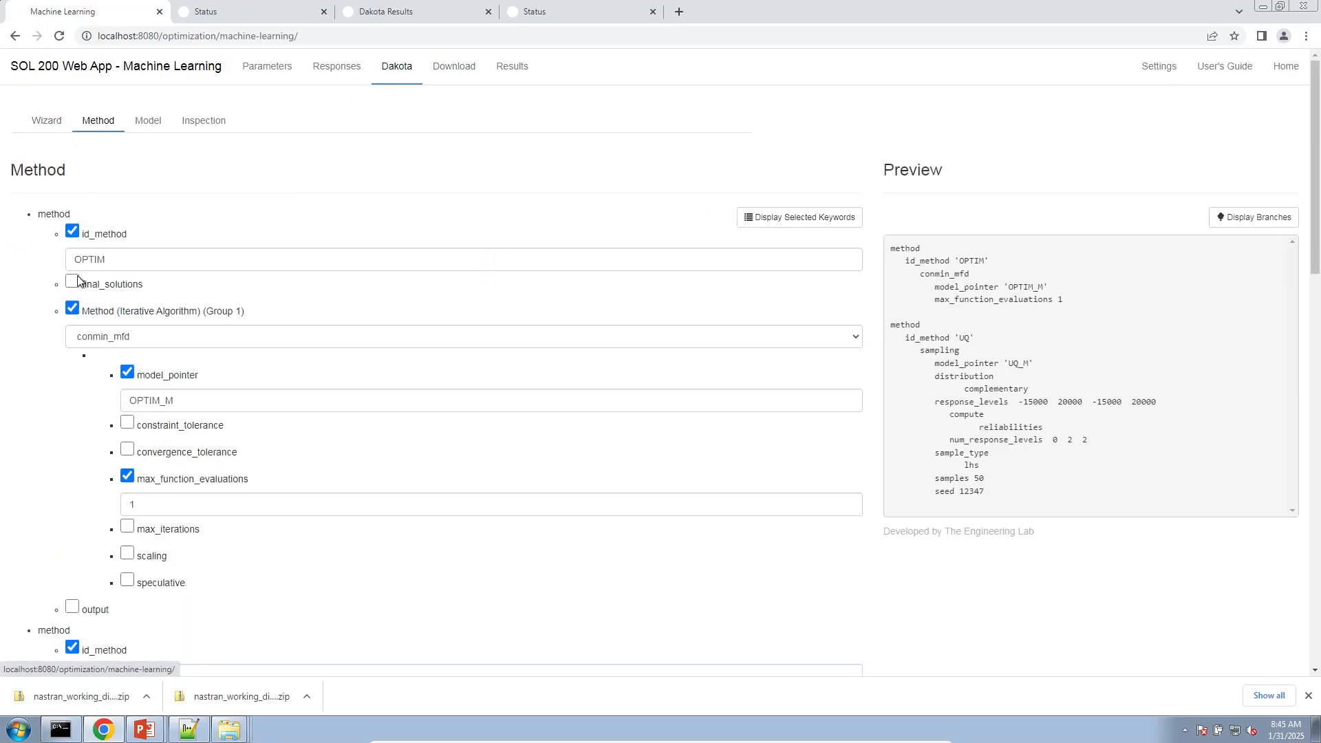
{"action": "scroll", "coordinate": [52, 384], "scroll_direction": "down", "scroll_amount": 9}
{"action": "scroll", "coordinate": [52, 383], "scroll_direction": "down", "scroll_amount": 8}
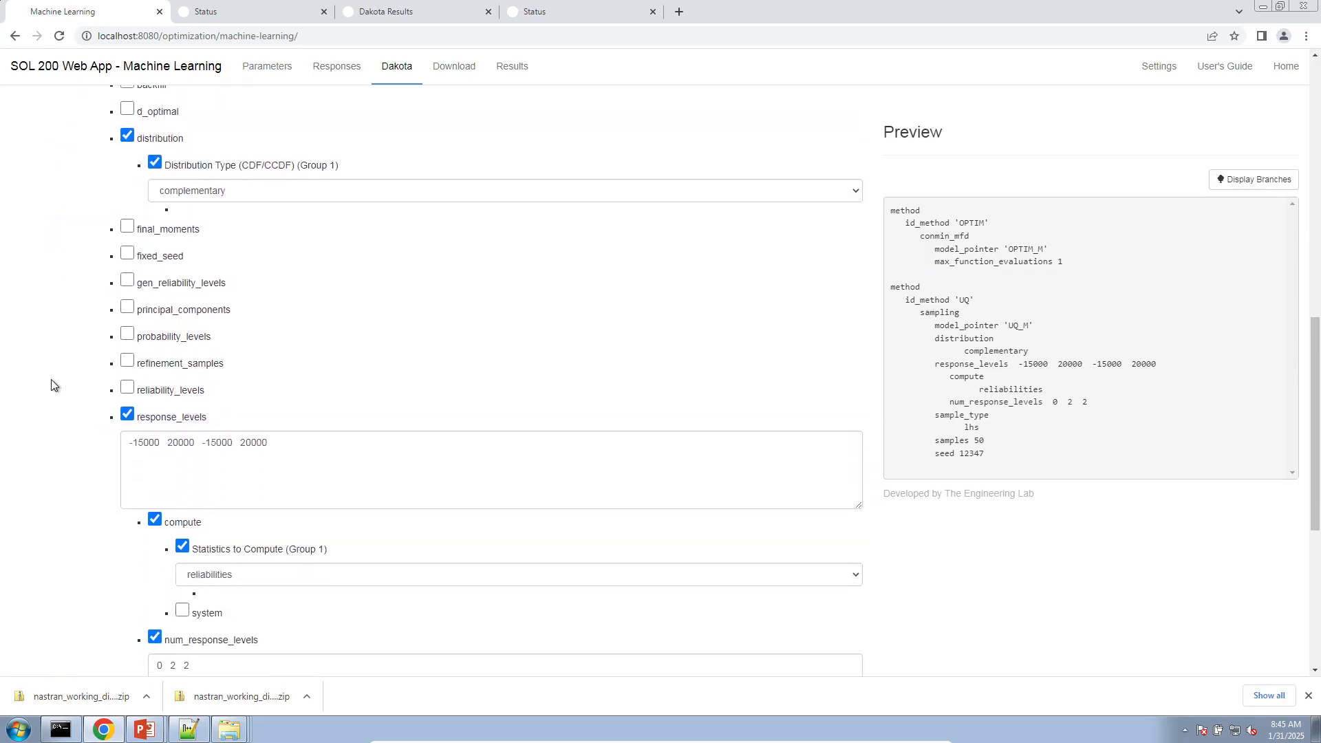
{"action": "double_click", "coordinate": [193, 493]}
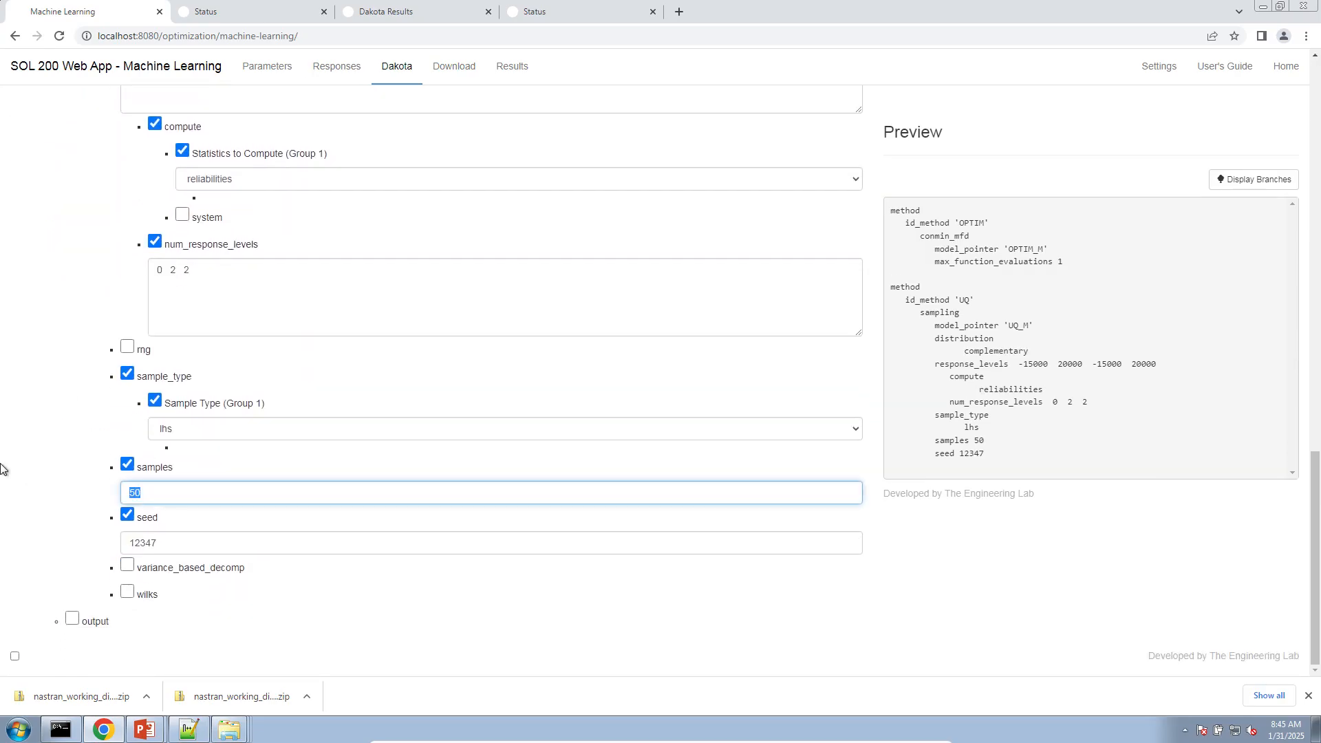
{"action": "type", "text": "8"}
Step: Look at the existing archives in the Downloads folder and download the BDF files with the updated sample count
{"action": "right_click", "coordinate": [229, 729]}
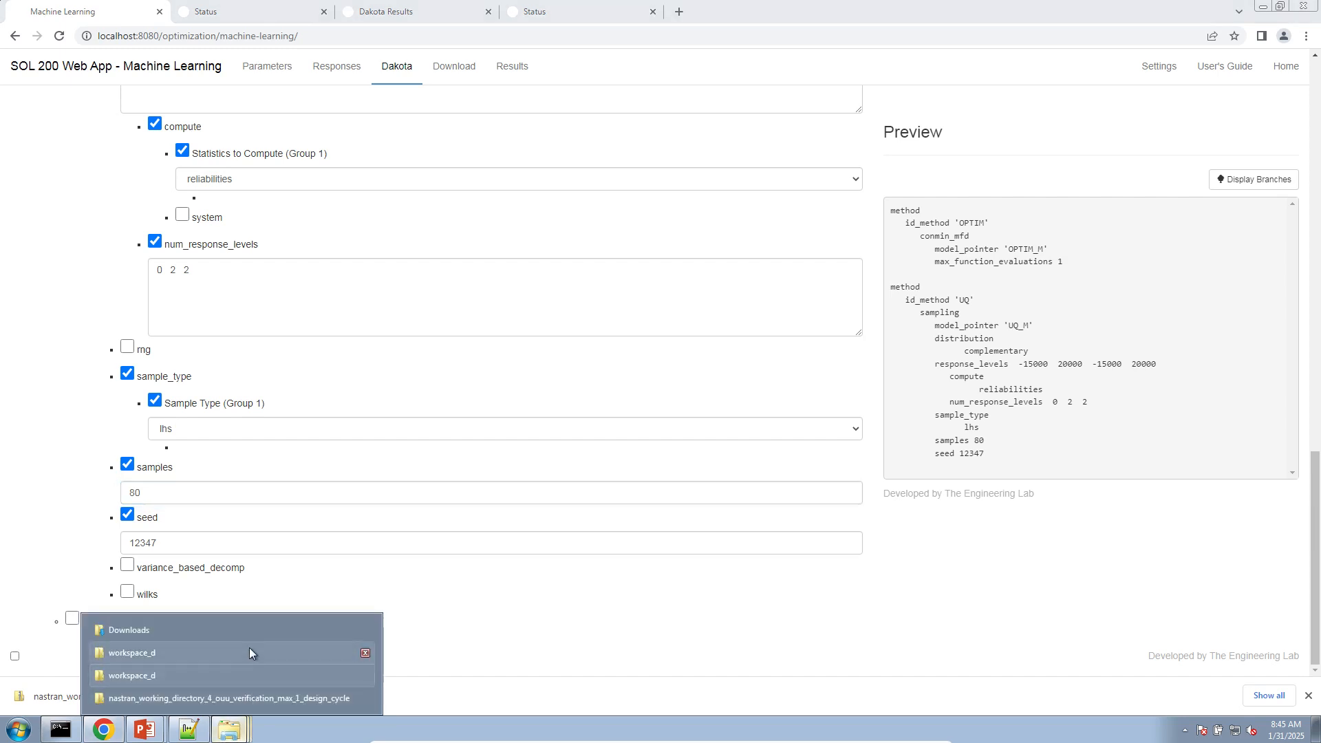
{"action": "left_click", "coordinate": [254, 633]}
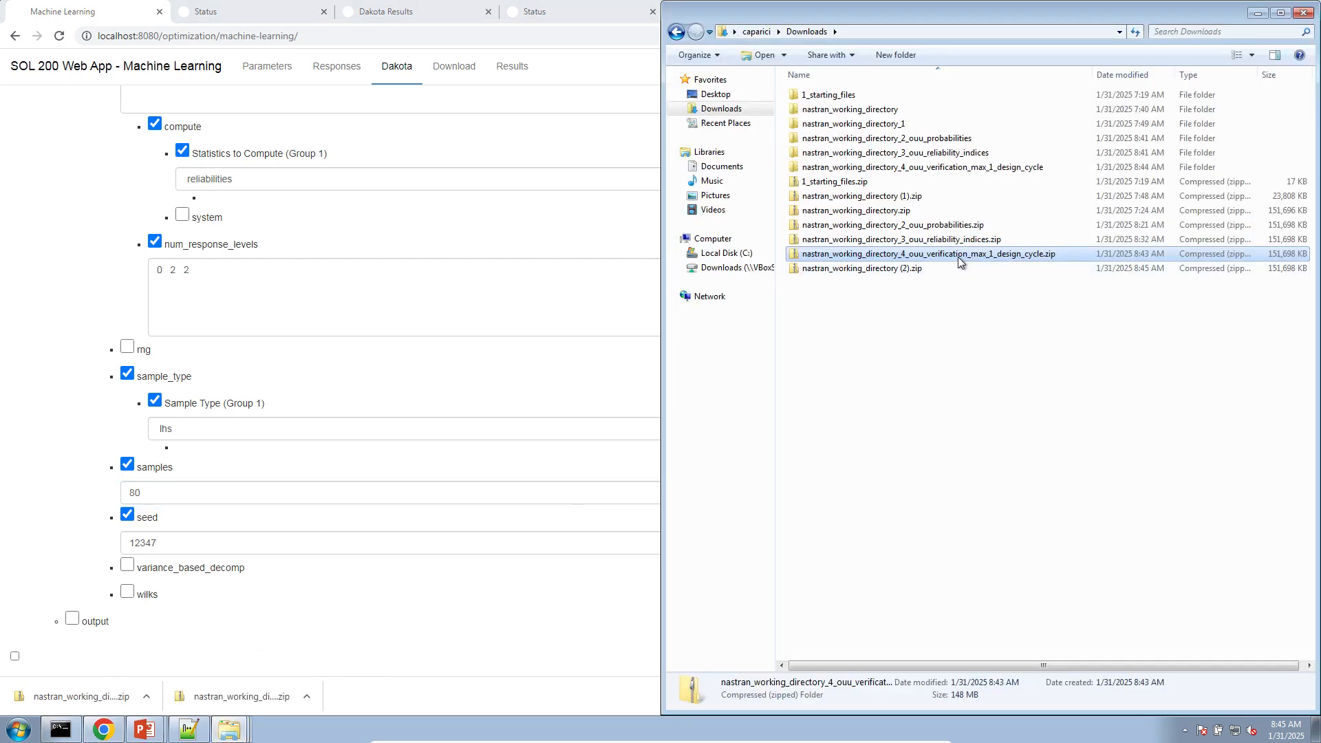
{"action": "left_click", "coordinate": [459, 77]}
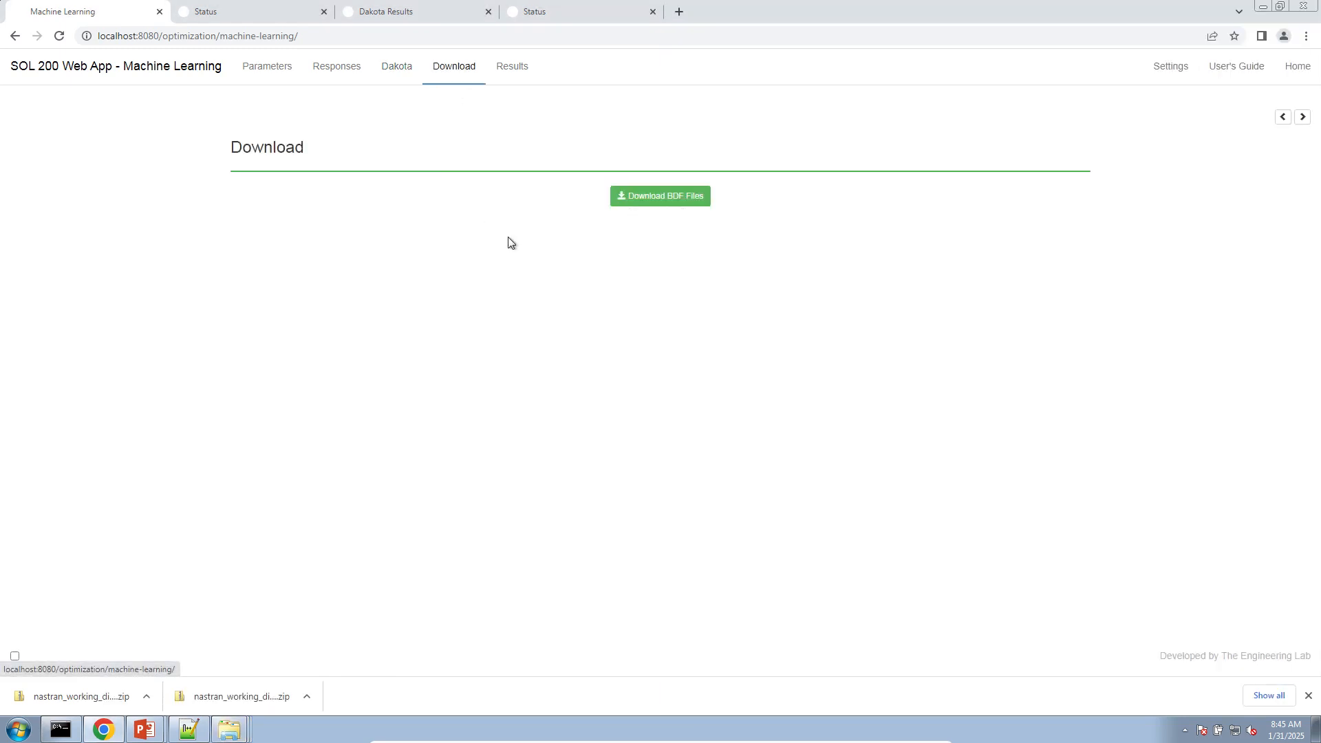
{"action": "left_click", "coordinate": [614, 201]}
Step: Delete the outdated nastran_working_directory (2).zip from the Downloads folder
{"action": "right_click", "coordinate": [238, 729]}
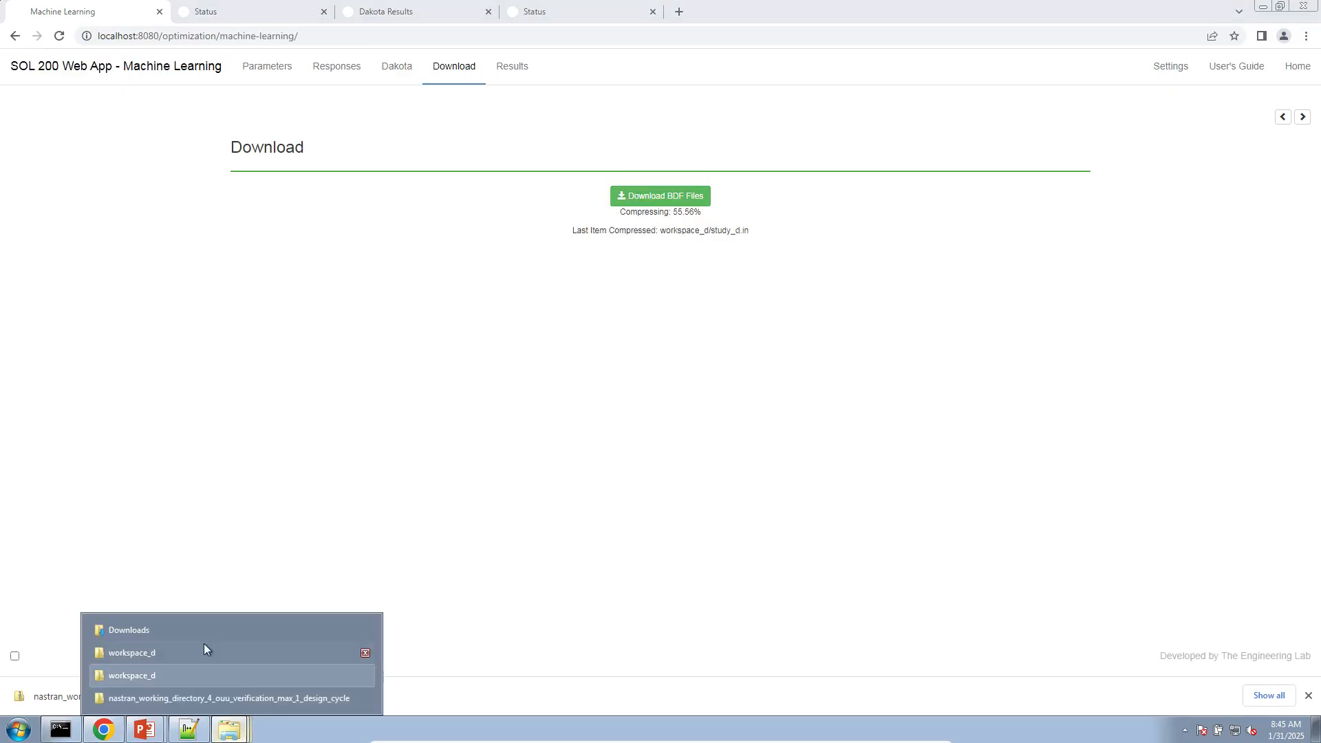
{"action": "left_click", "coordinate": [204, 639]}
{"action": "left_click", "coordinate": [905, 269]}
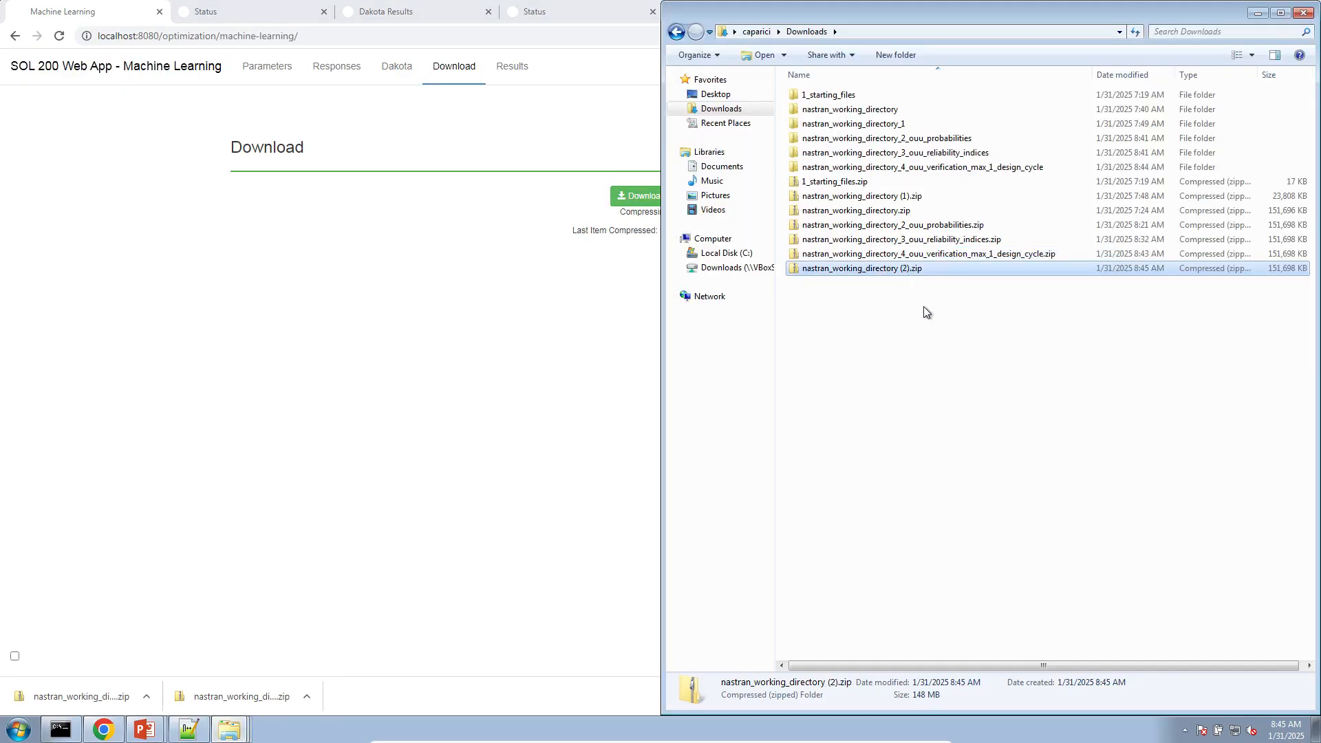
{"action": "key", "text": "Delete"}
{"action": "left_click", "coordinate": [708, 421]}
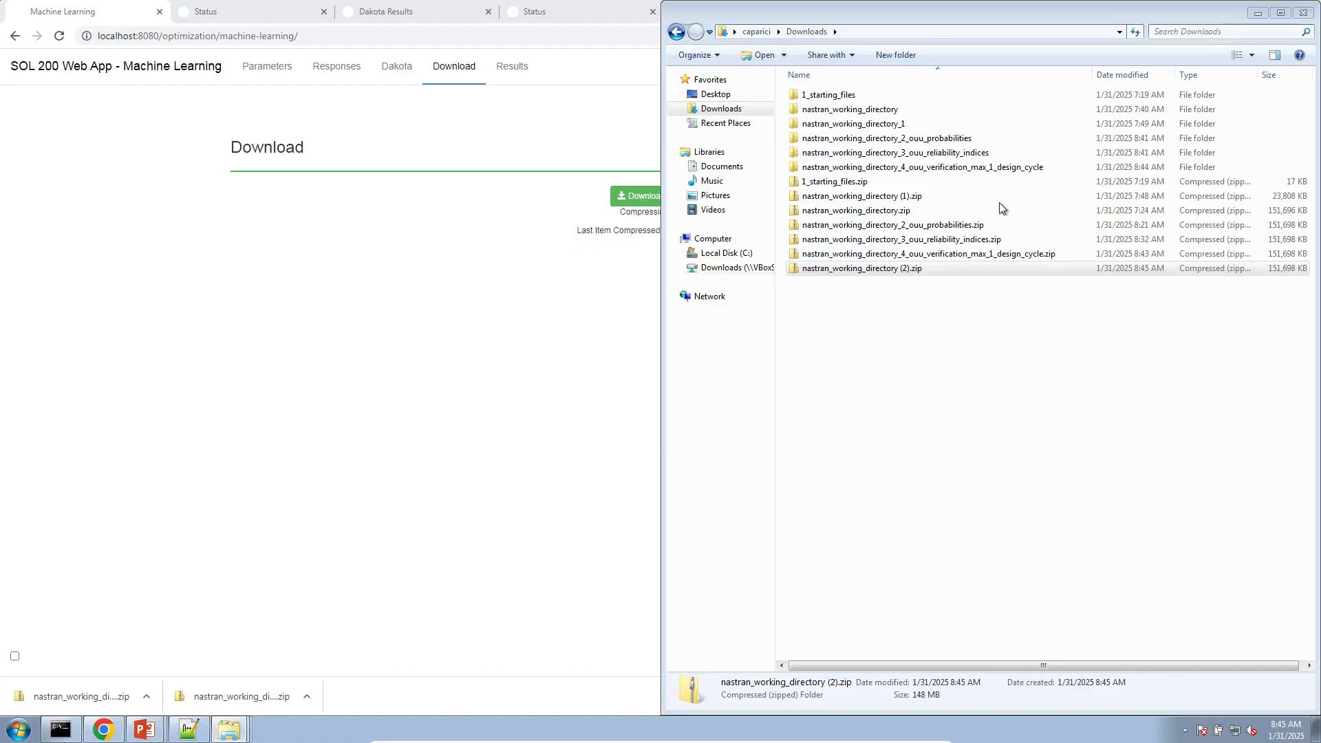
Step: Copy the name of the folder nastran_working_directory_4_ouu_verification_max_1_design_cycle without renaming it
{"action": "left_click", "coordinate": [994, 167]}
{"action": "key", "text": "ctrl+c"}
{"action": "key", "text": "F2"}
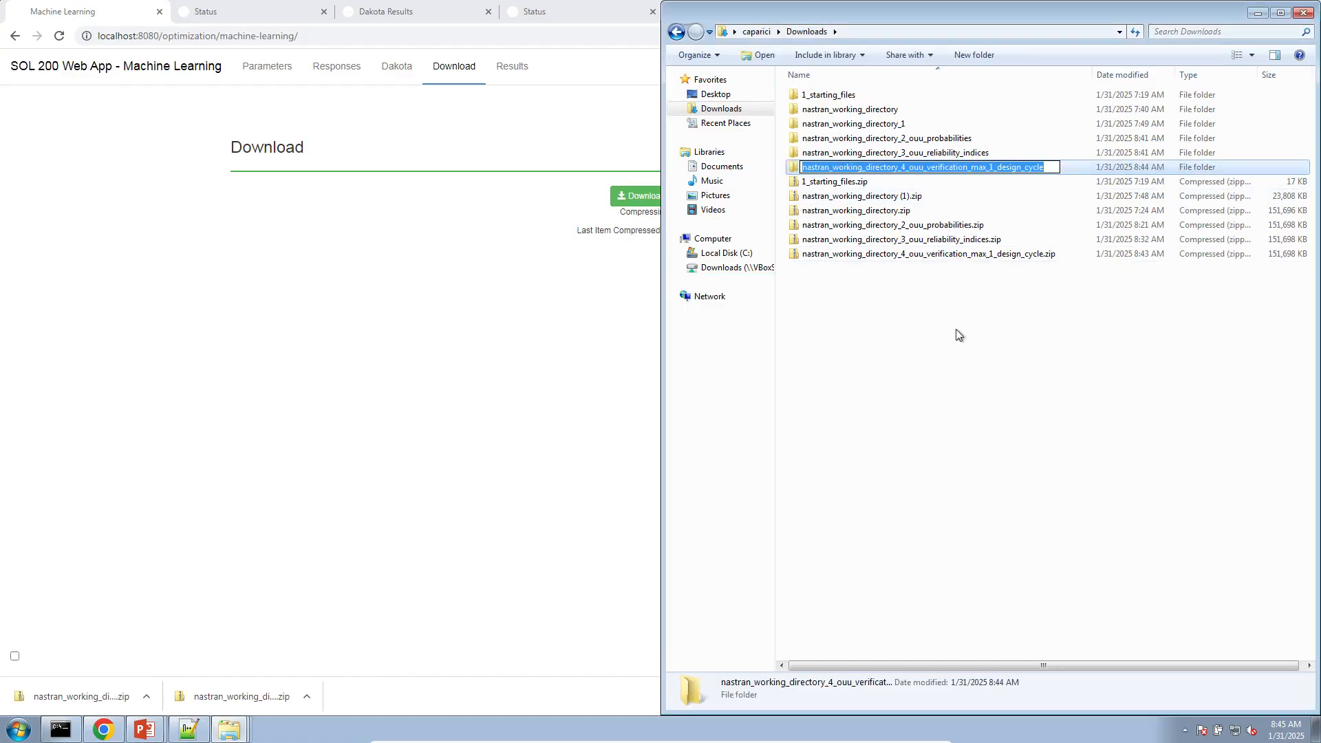
{"action": "left_click", "coordinate": [959, 333]}
Step: Delete the old nastran_working_directory_4_ouu_verification_max_1_design_cycle folder together with its matching zip archive
{"action": "left_click", "coordinate": [970, 254]}
{"action": "left_click", "coordinate": [988, 169], "text": "ctrl"}
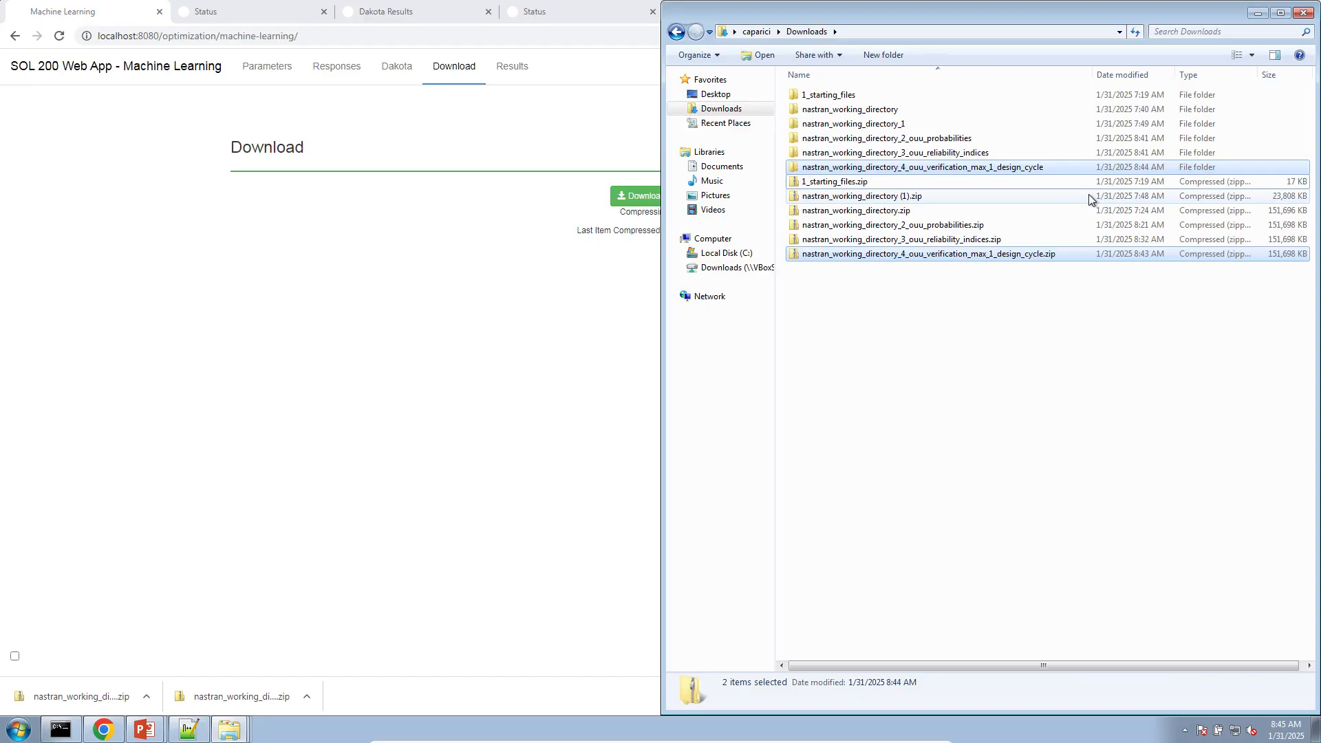
{"action": "key", "text": "Delete"}
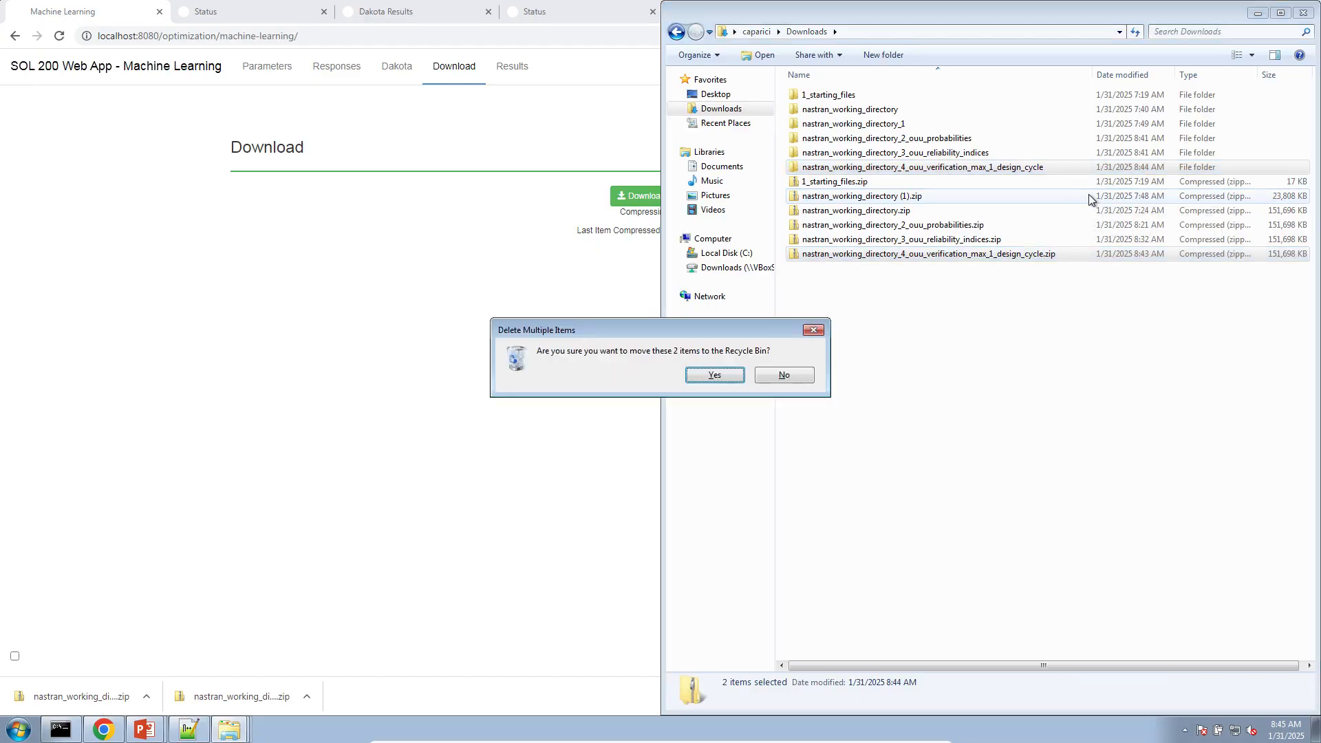
{"action": "left_click", "coordinate": [693, 379]}
Step: Once the download finishes, rename the new archive in Downloads as nastran_working_directory_4_ouu_verification_max_1_design_cycle.zip
{"action": "left_click", "coordinate": [444, 315]}
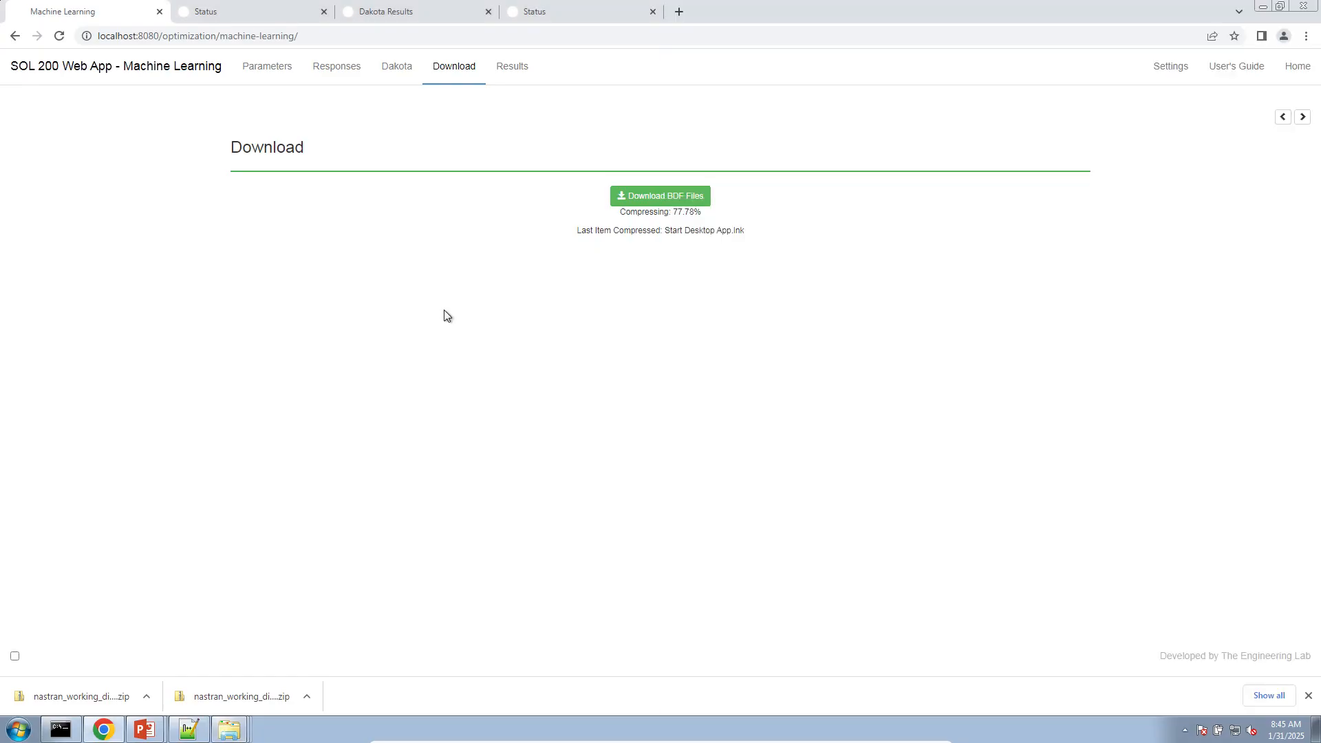
{"action": "mouse_move", "coordinate": [233, 728]}
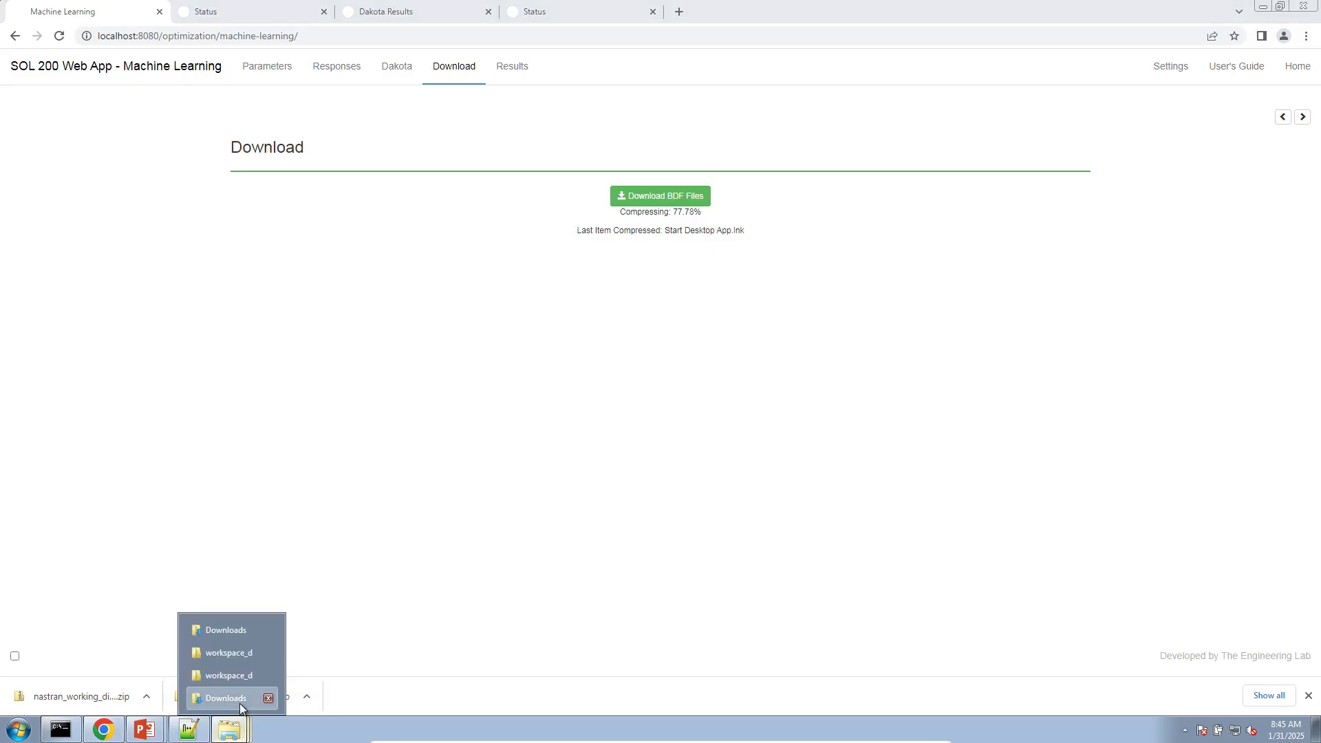
{"action": "left_click", "coordinate": [226, 698]}
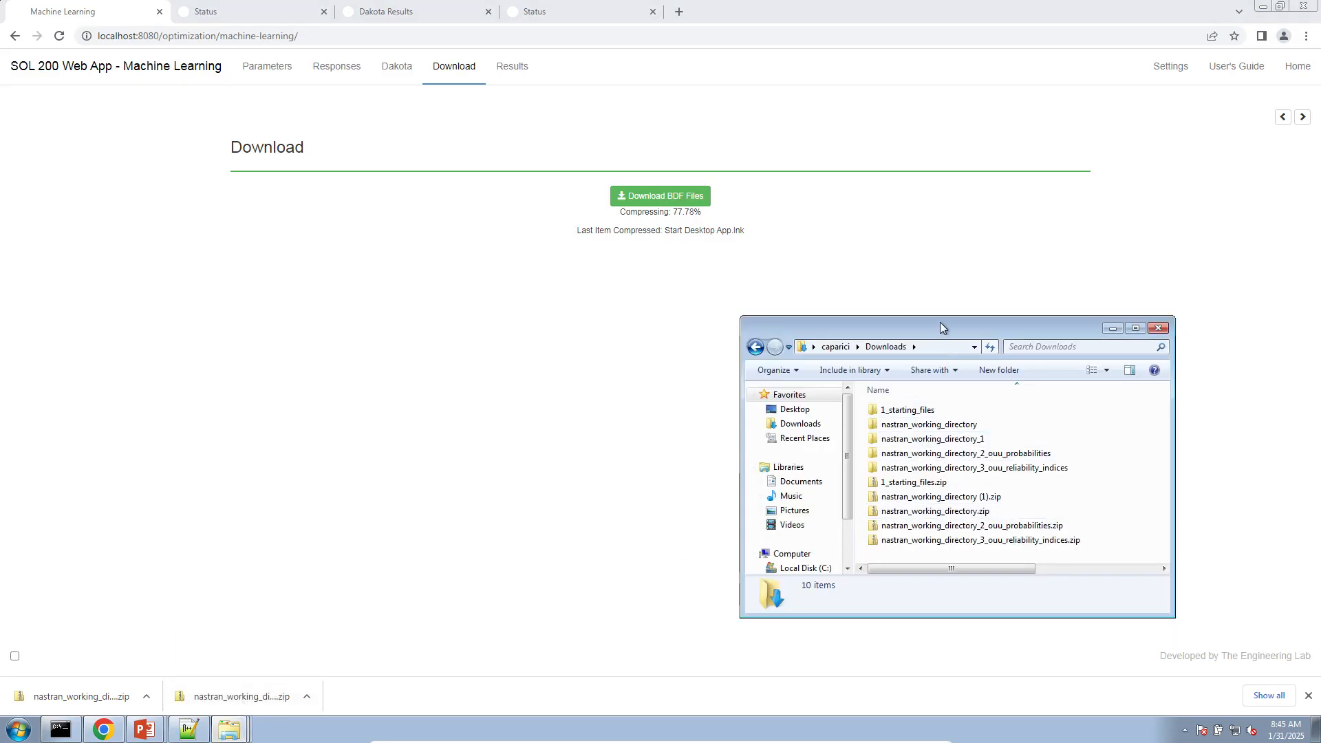
{"action": "left_click_drag", "start_coordinate": [963, 328], "coordinate": [1320, 433]}
{"action": "left_click", "coordinate": [531, 362]}
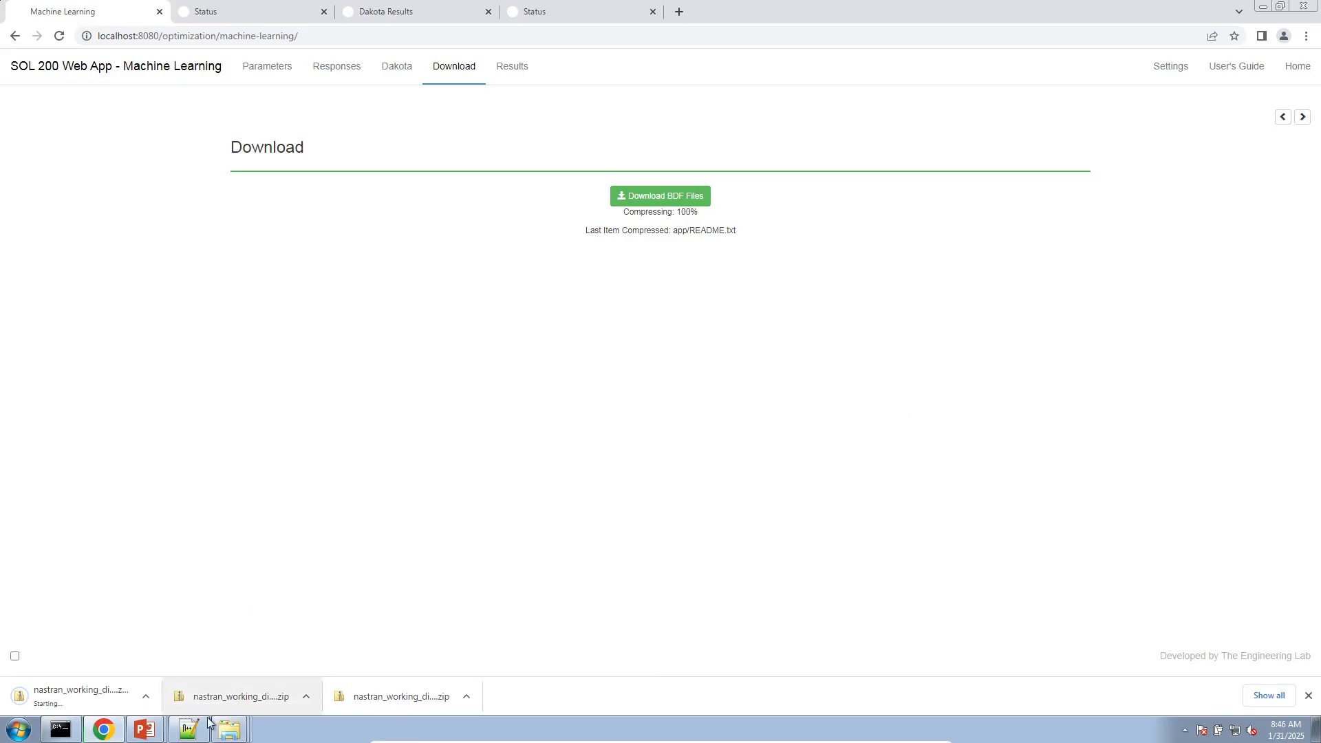
{"action": "mouse_move", "coordinate": [229, 725]}
{"action": "left_click", "coordinate": [225, 702]}
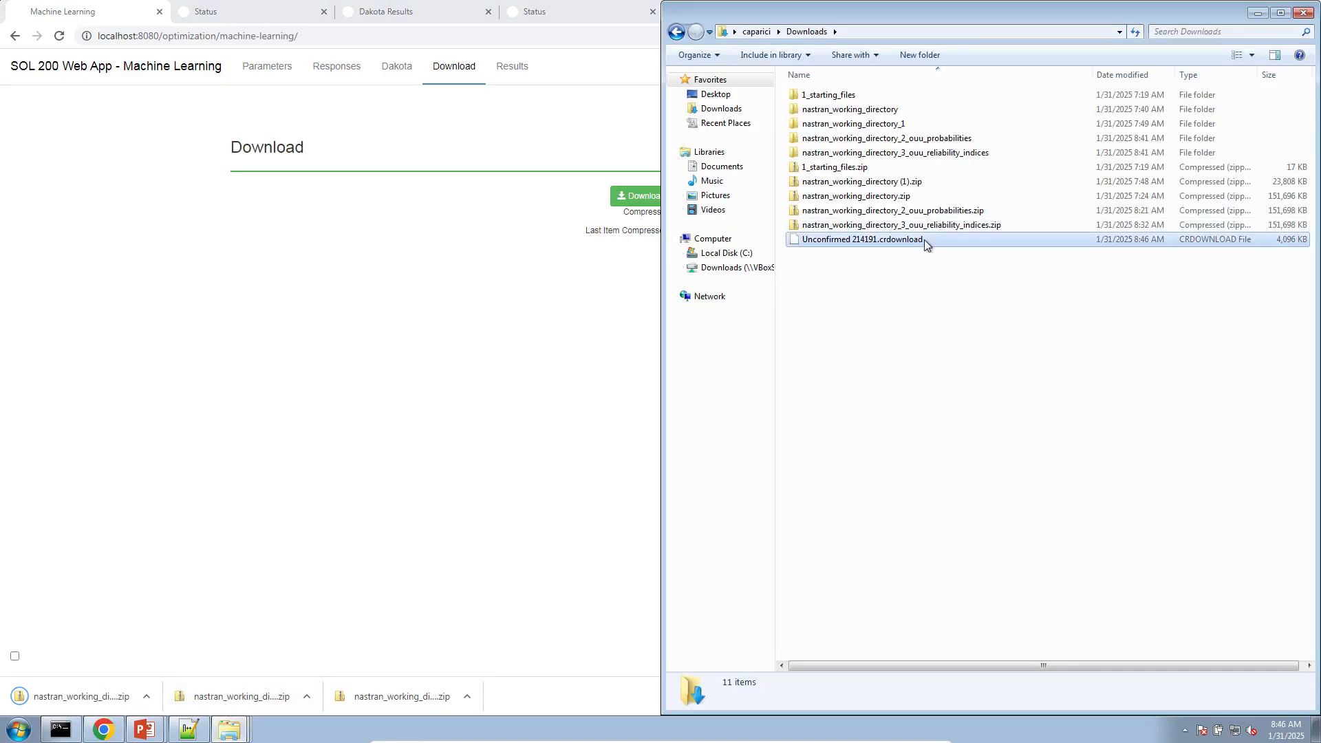
{"action": "left_click", "coordinate": [861, 240]}
{"action": "left_click", "coordinate": [862, 241]}
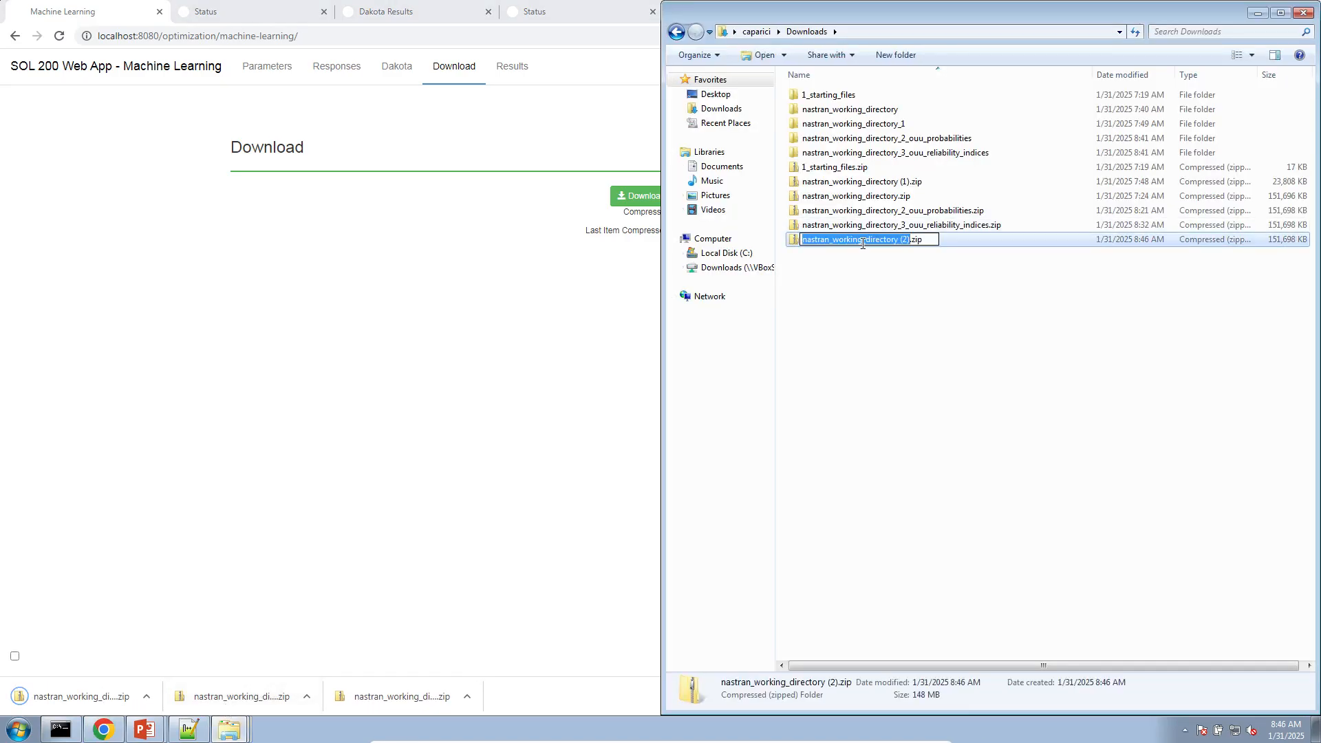
{"action": "key", "text": "ctrl+v"}
{"action": "key", "text": "Return"}
Step: Extract the renamed zip archive into its own folder in Downloads
{"action": "right_click", "coordinate": [861, 242]}
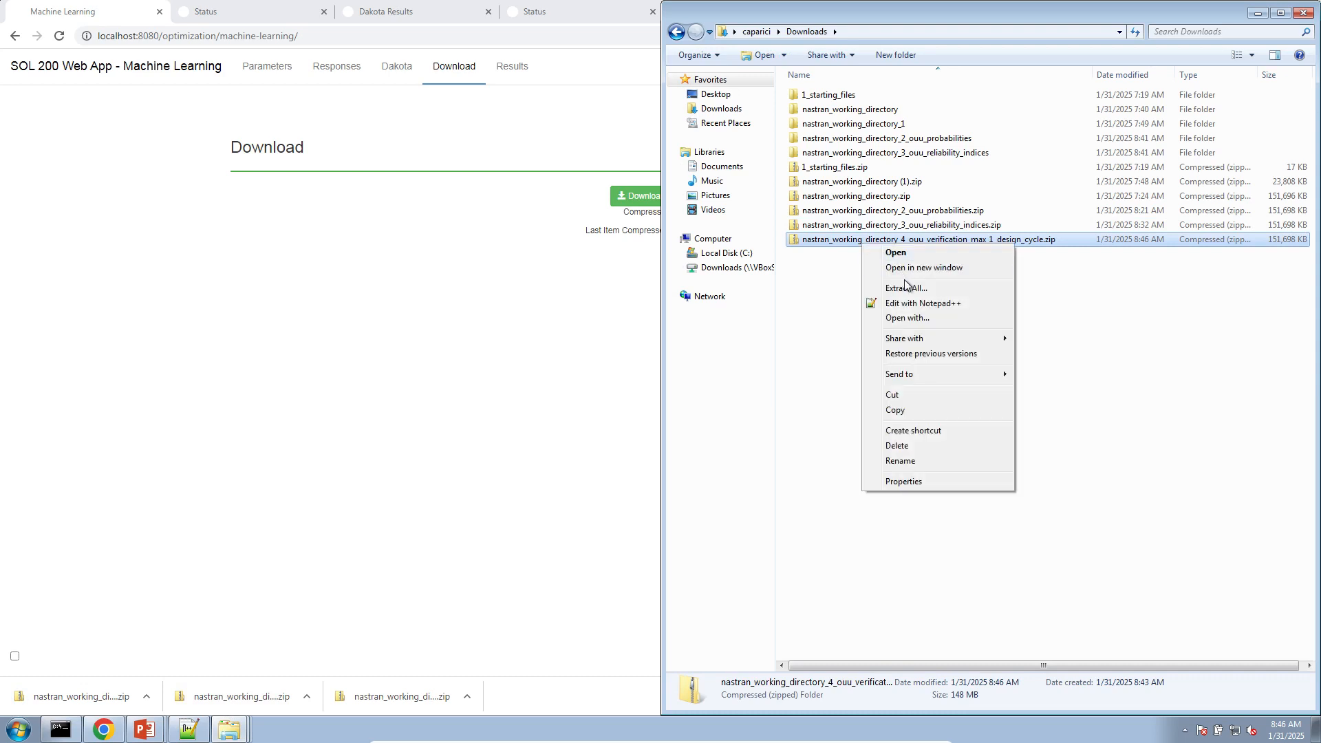
{"action": "left_click", "coordinate": [903, 288]}
{"action": "left_click", "coordinate": [770, 494]}
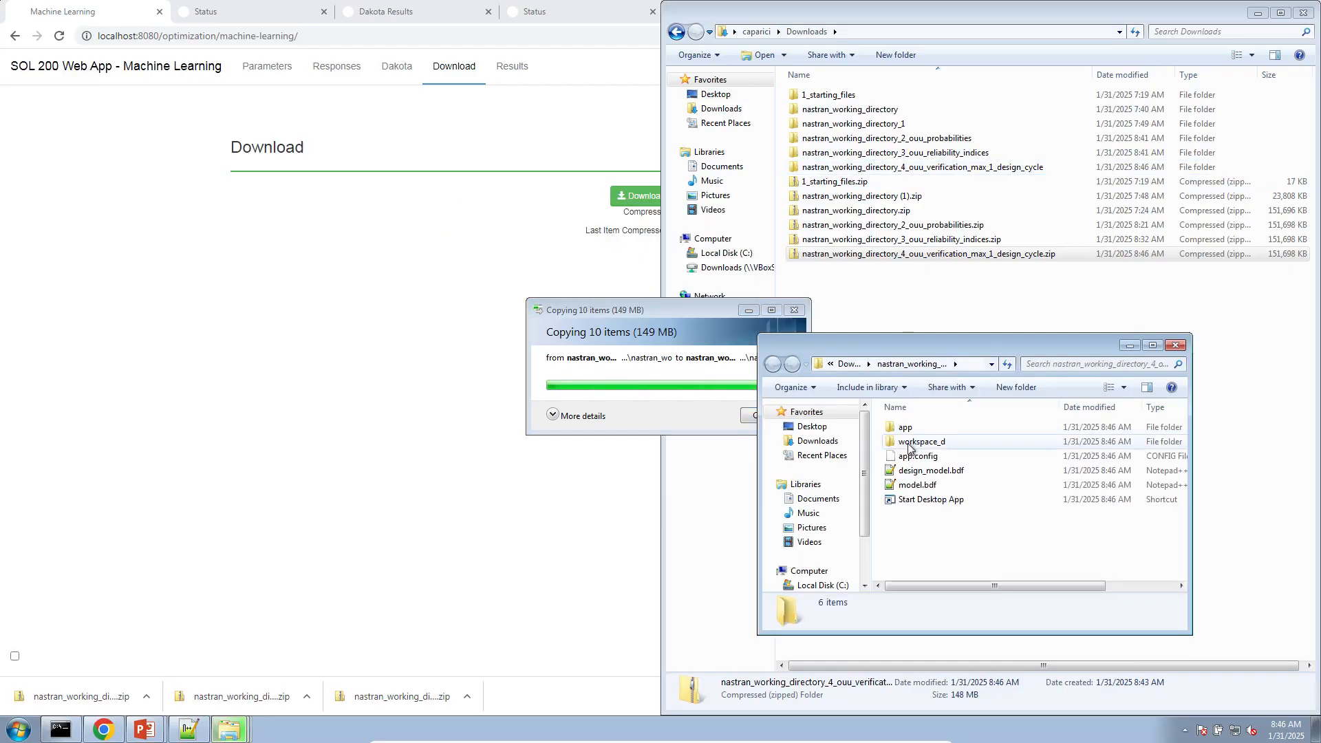
Step: Open study_d.in from the extracted workspace_d folder in Notepad++
{"action": "left_click", "coordinate": [912, 442]}
{"action": "double_click", "coordinate": [912, 442]}
{"action": "right_click", "coordinate": [918, 428]}
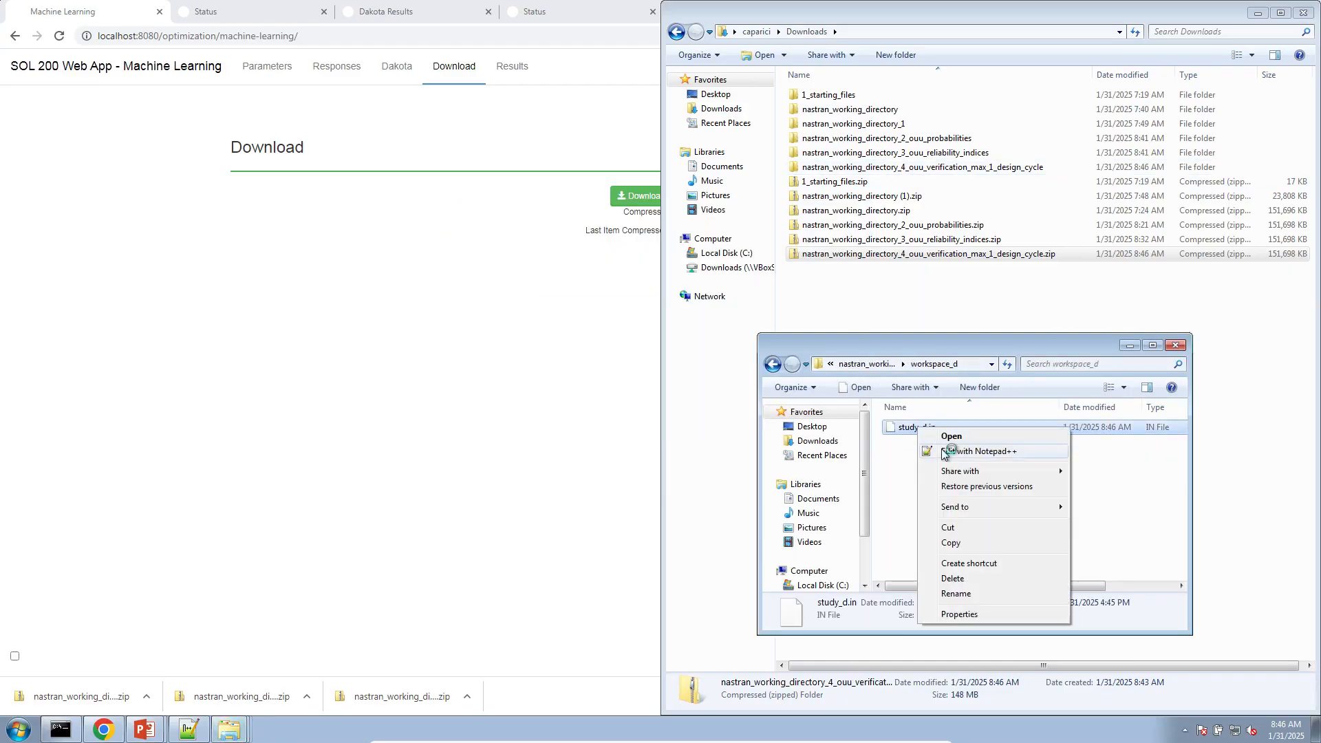
{"action": "left_click", "coordinate": [942, 450]}
Step: Check the initial point, constraint bounds, UQ response levels and number of samples in study_d.in
{"action": "scroll", "coordinate": [423, 523], "scroll_direction": "down", "scroll_amount": 4}
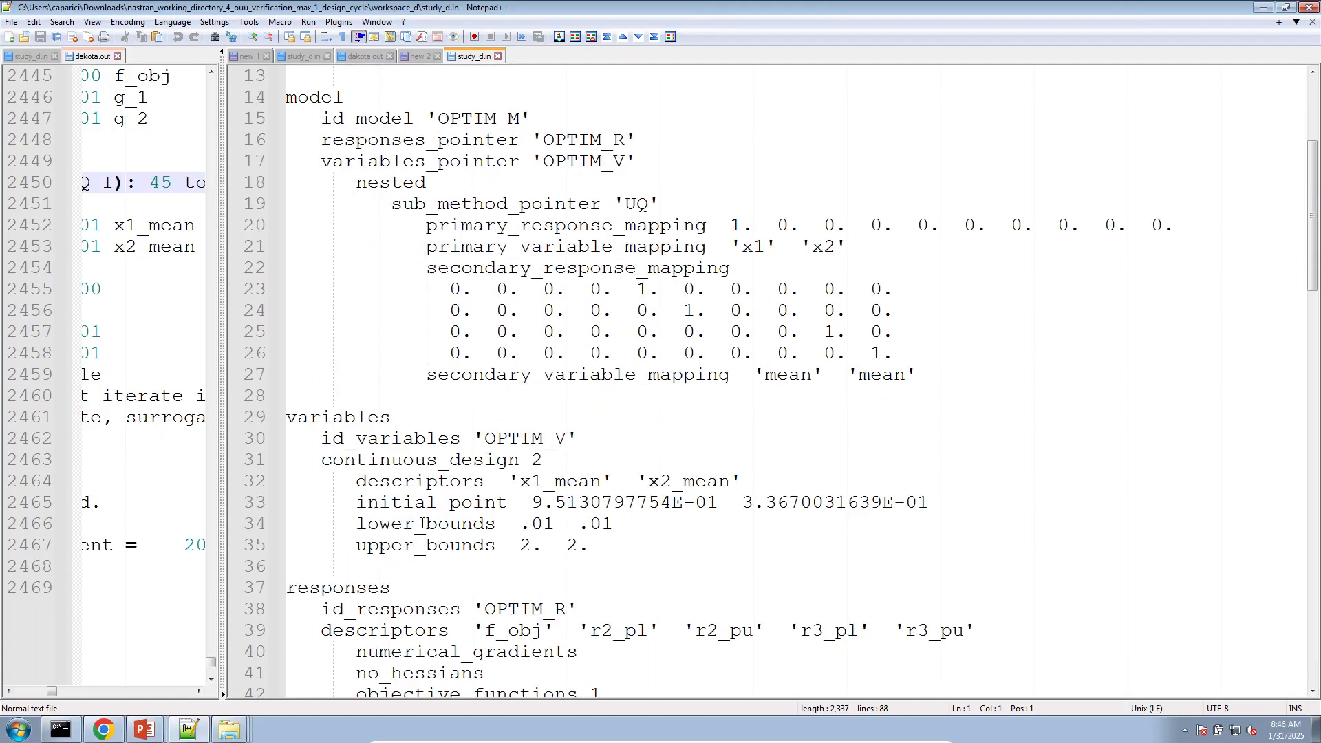
{"action": "scroll", "coordinate": [446, 512], "scroll_direction": "down", "scroll_amount": 6}
{"action": "scroll", "coordinate": [470, 468], "scroll_direction": "up", "scroll_amount": 4}
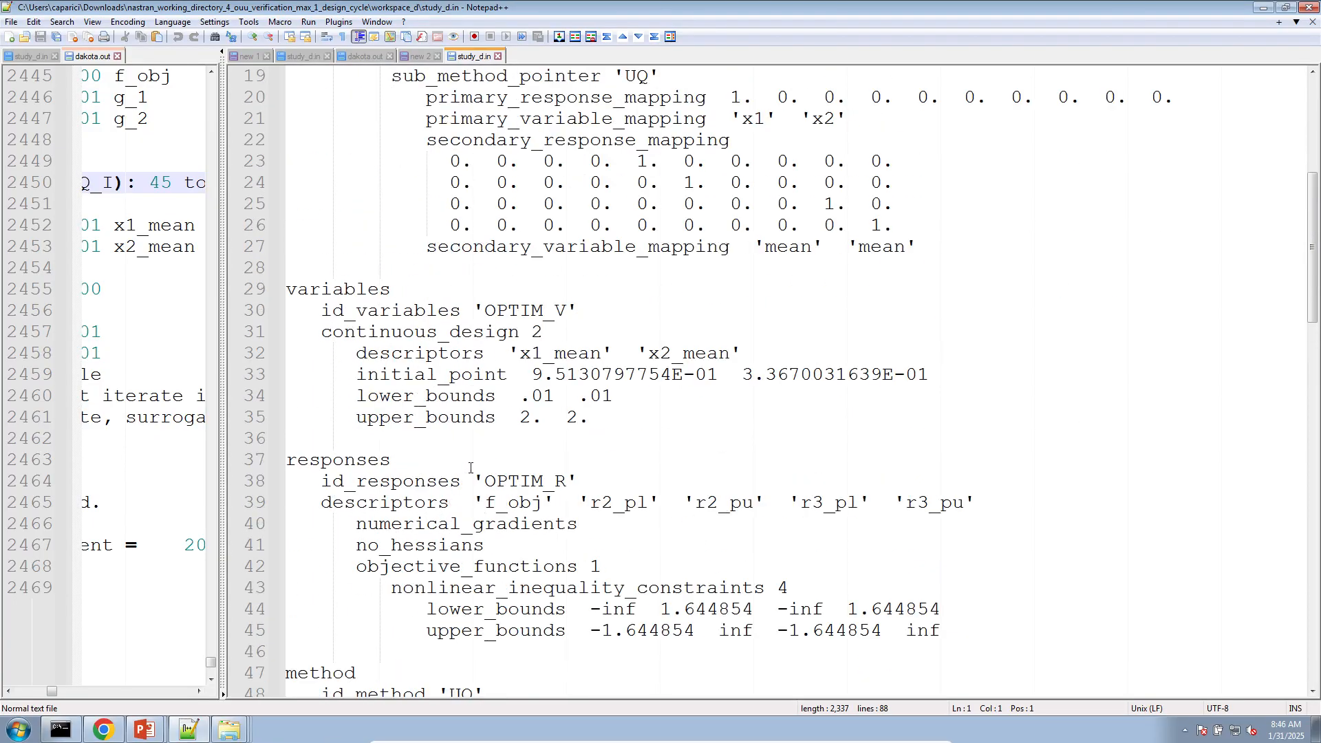
{"action": "double_click", "coordinate": [518, 378]}
{"action": "left_click", "coordinate": [520, 377]}
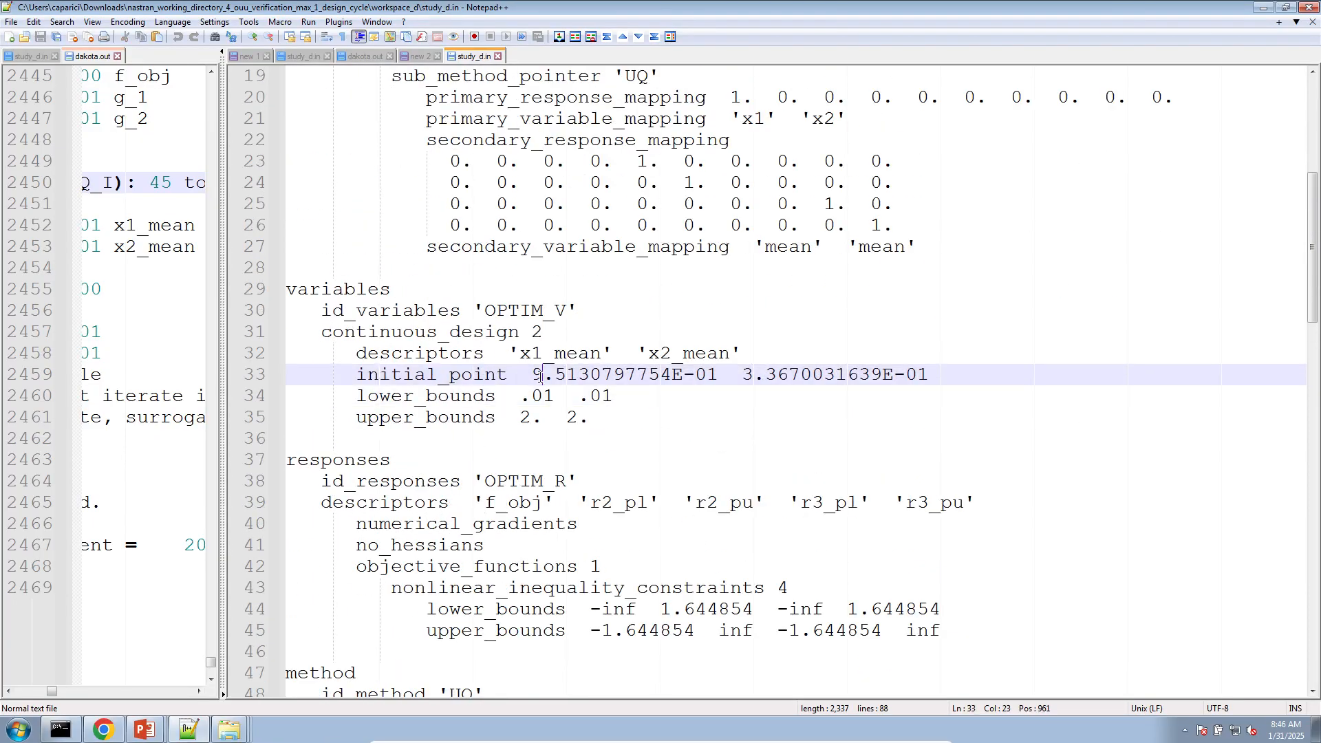
{"action": "left_click_drag", "start_coordinate": [535, 376], "coordinate": [924, 374]}
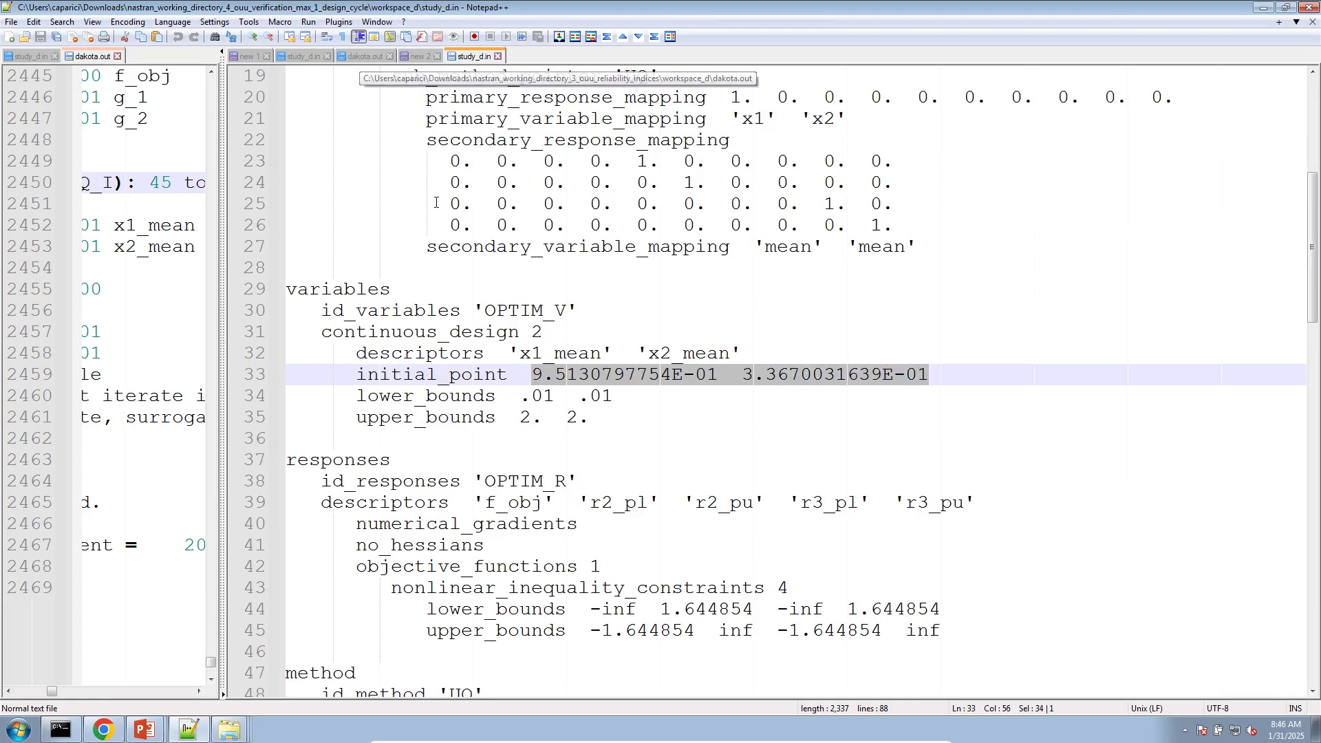
{"action": "scroll", "coordinate": [596, 397], "scroll_direction": "down", "scroll_amount": 3}
{"action": "scroll", "coordinate": [595, 397], "scroll_direction": "down", "scroll_amount": 1}
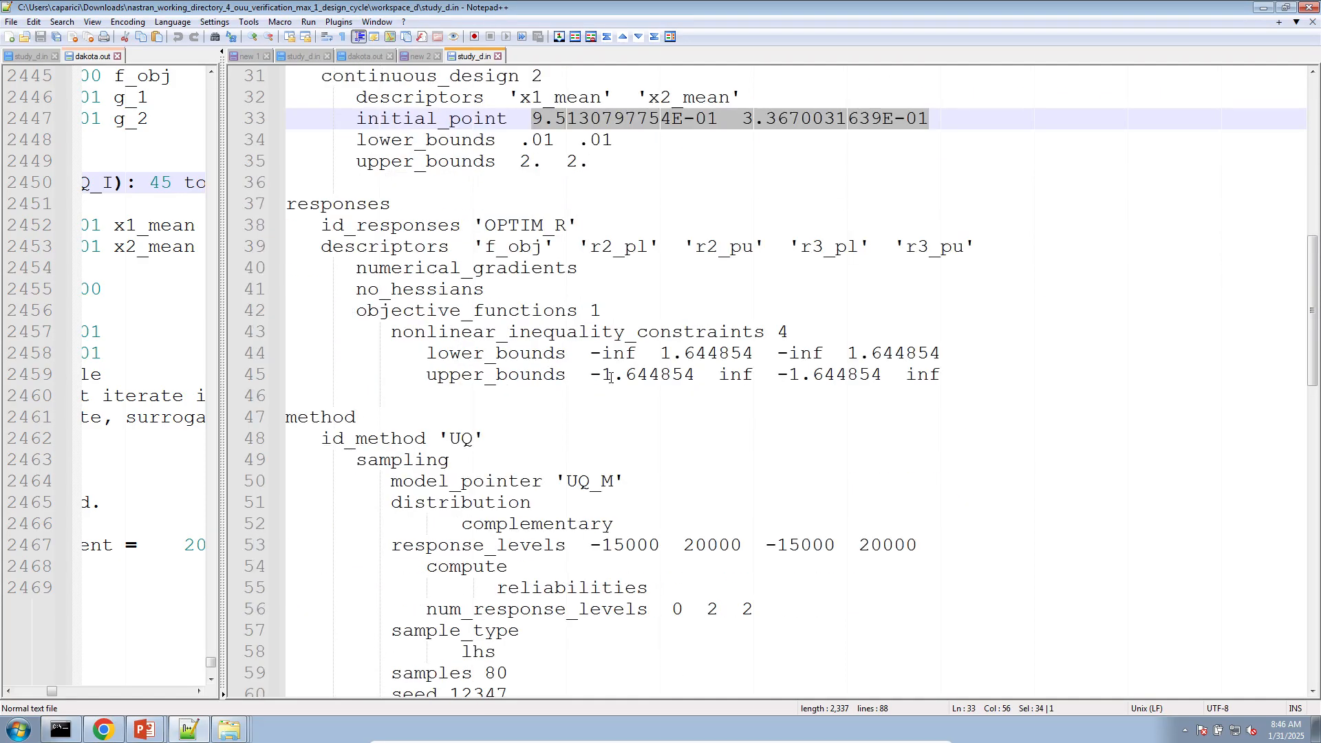
{"action": "scroll", "coordinate": [605, 385], "scroll_direction": "down", "scroll_amount": 4}
{"action": "left_click_drag", "start_coordinate": [591, 290], "coordinate": [916, 297]}
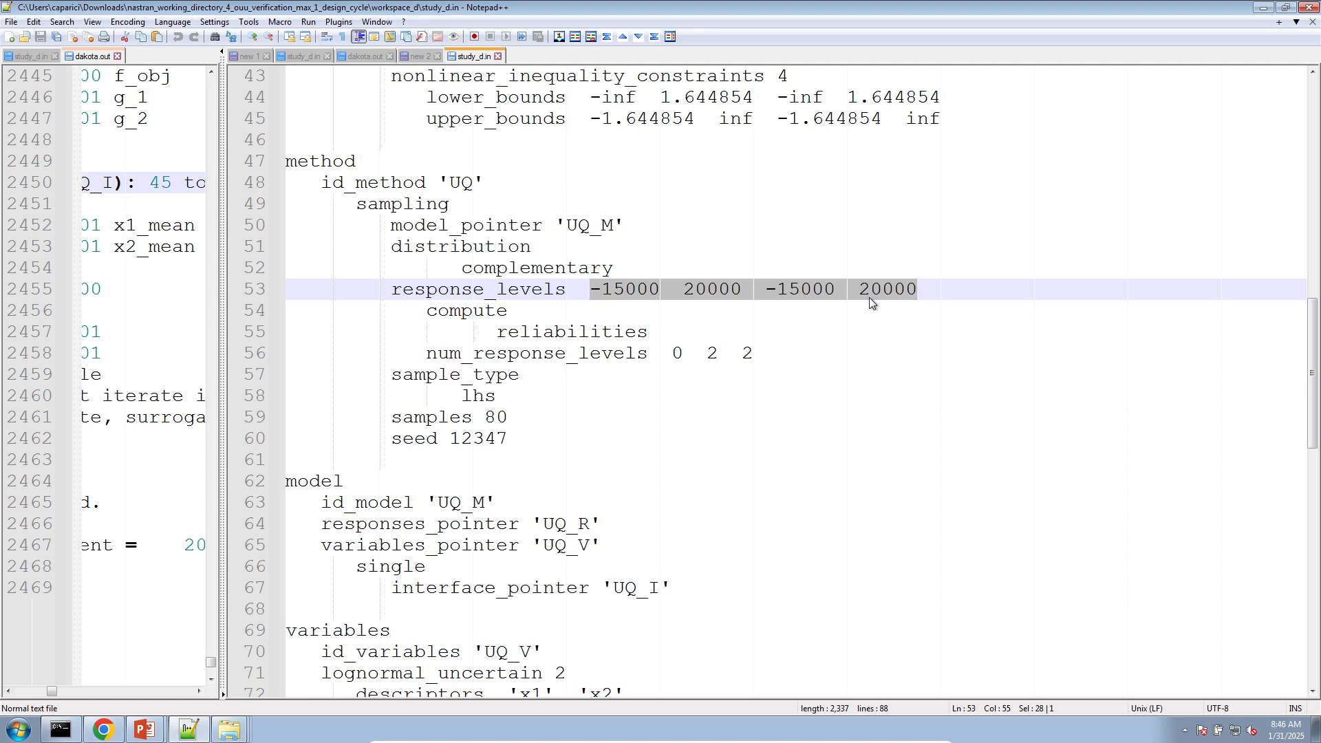
{"action": "triple_click", "coordinate": [410, 412]}
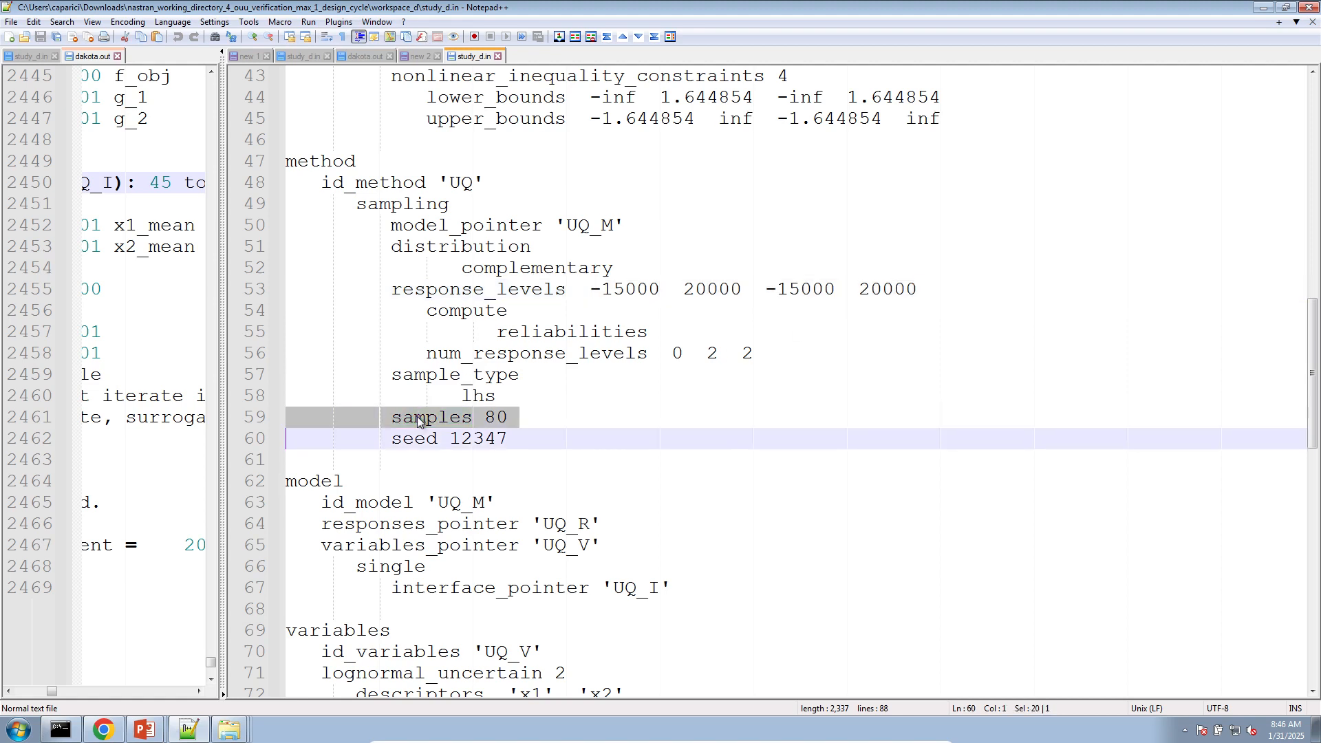
{"action": "double_click", "coordinate": [490, 418]}
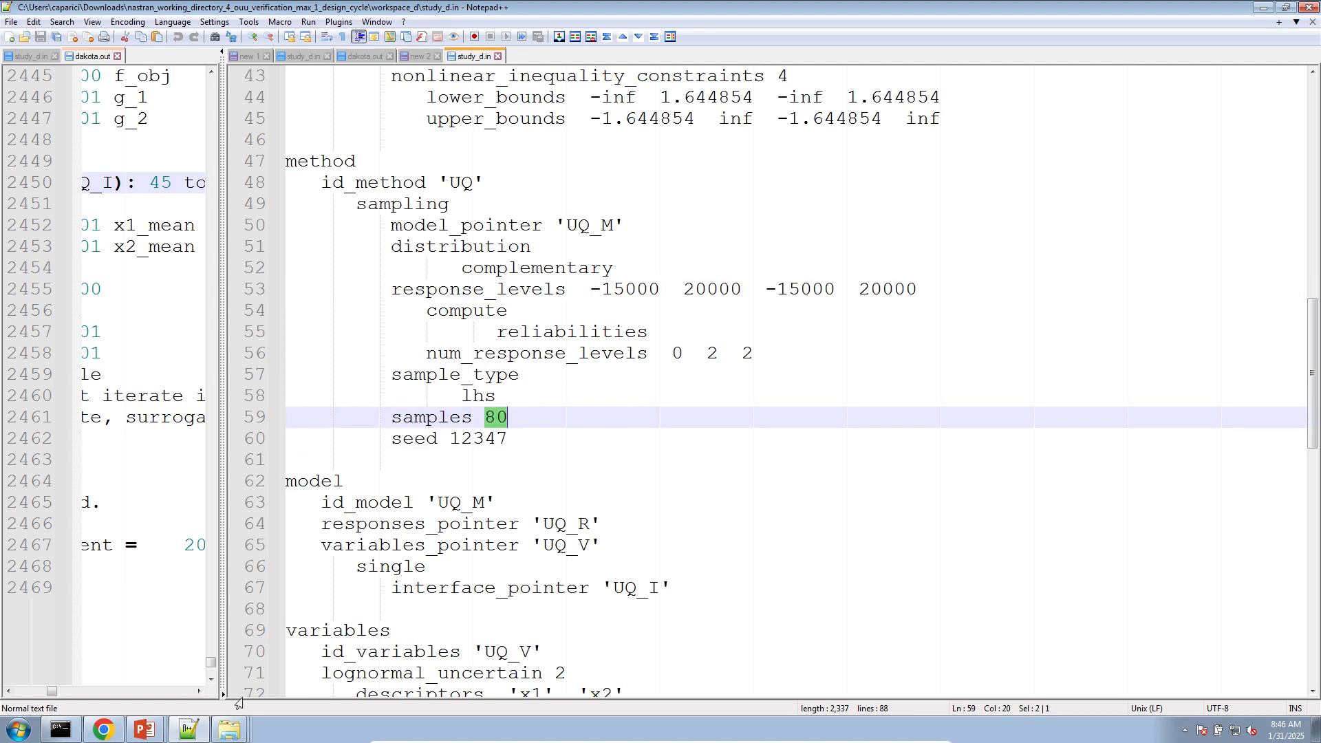
Step: Launch Start Desktop App from the extracted nastran_working_directory_4_ouu_verification_max_1_design_cycle folder in Downloads and allow it to run
{"action": "mouse_move", "coordinate": [245, 704]}
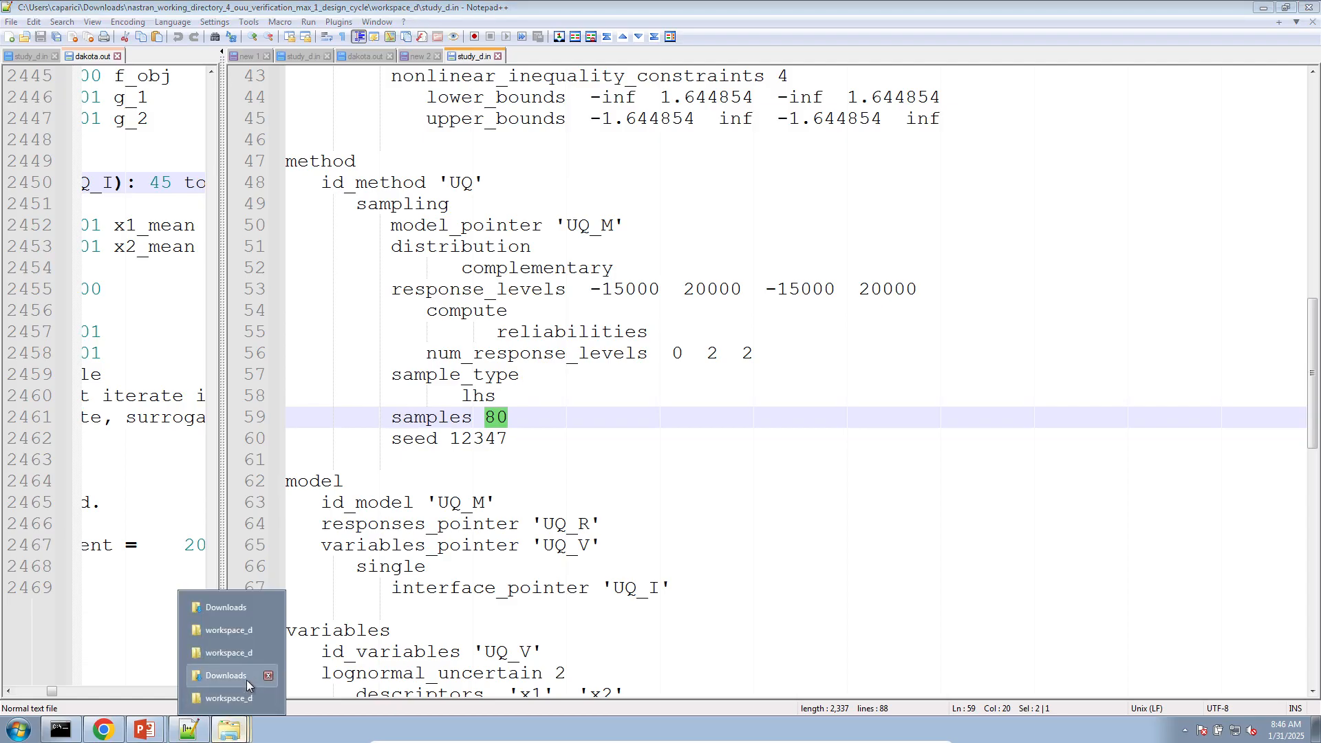
{"action": "left_click", "coordinate": [249, 696]}
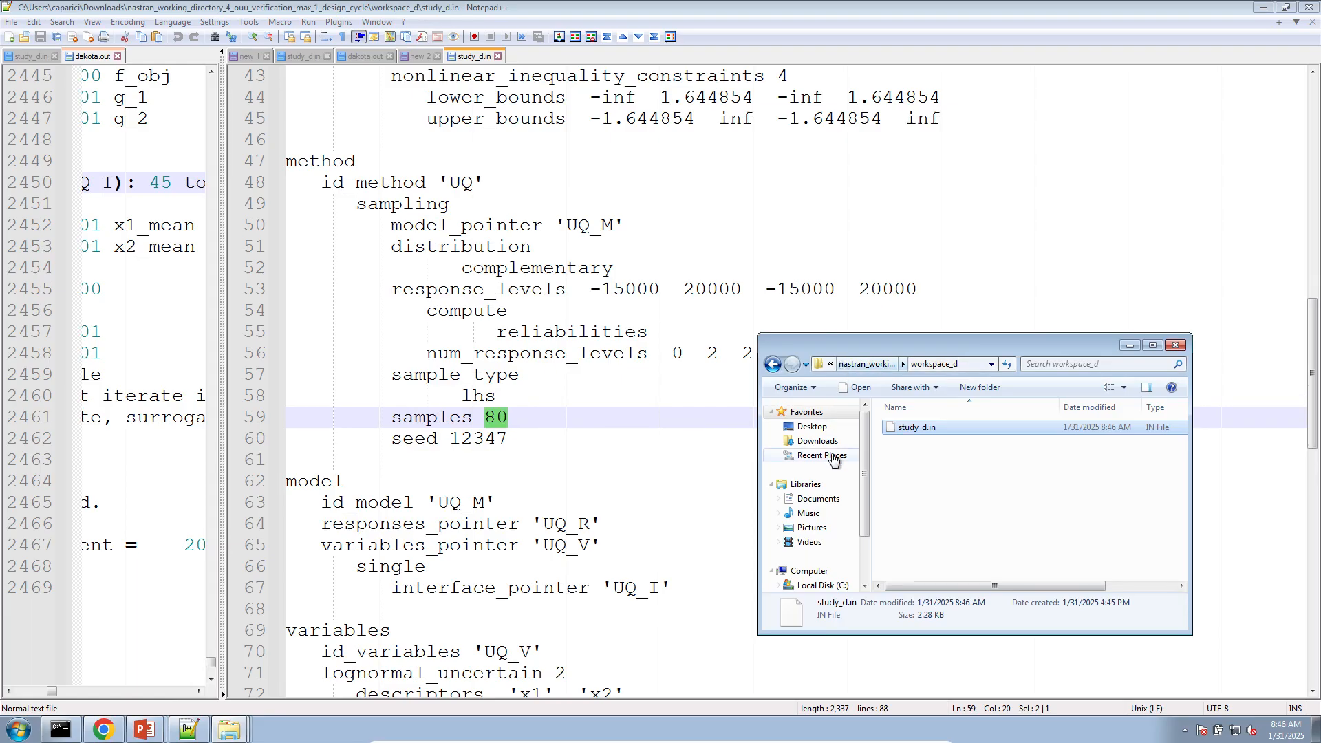
{"action": "left_click", "coordinate": [817, 441]}
{"action": "double_click", "coordinate": [975, 500]}
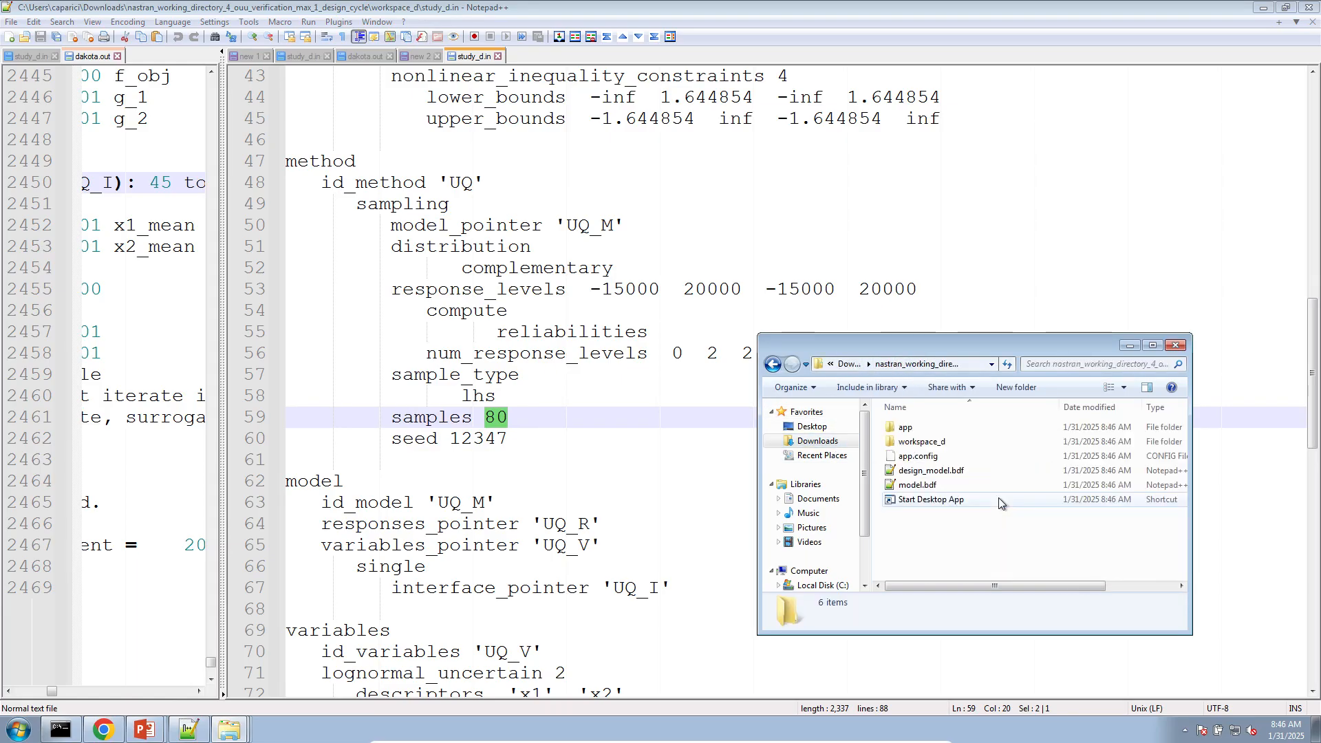
{"action": "double_click", "coordinate": [964, 499]}
{"action": "left_click", "coordinate": [693, 379]}
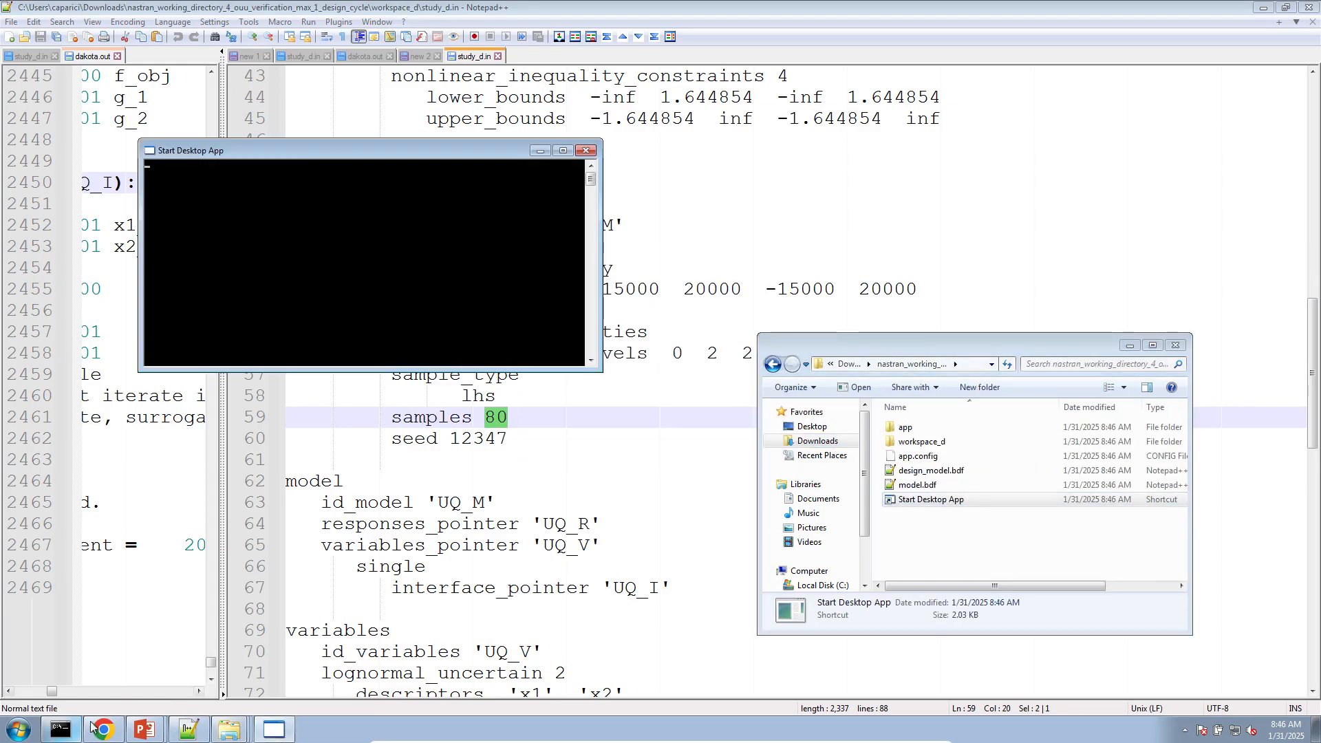
Step: Switch to the PowerPoint workshop deck and present slide 87, "Do the tail probabilities converge?", as a full-screen slide show
{"action": "left_click", "coordinate": [145, 730]}
{"action": "left_click", "coordinate": [153, 704]}
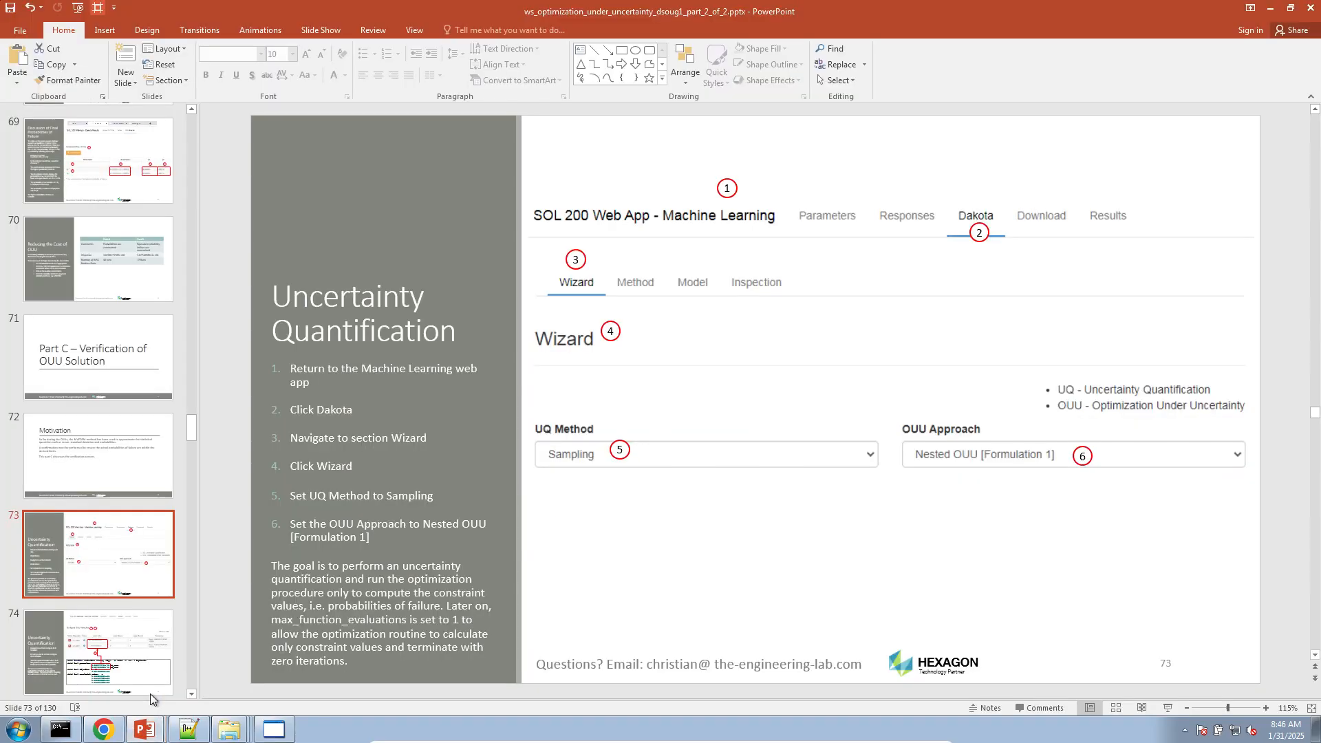
{"action": "scroll", "coordinate": [137, 670], "scroll_direction": "down", "scroll_amount": 6}
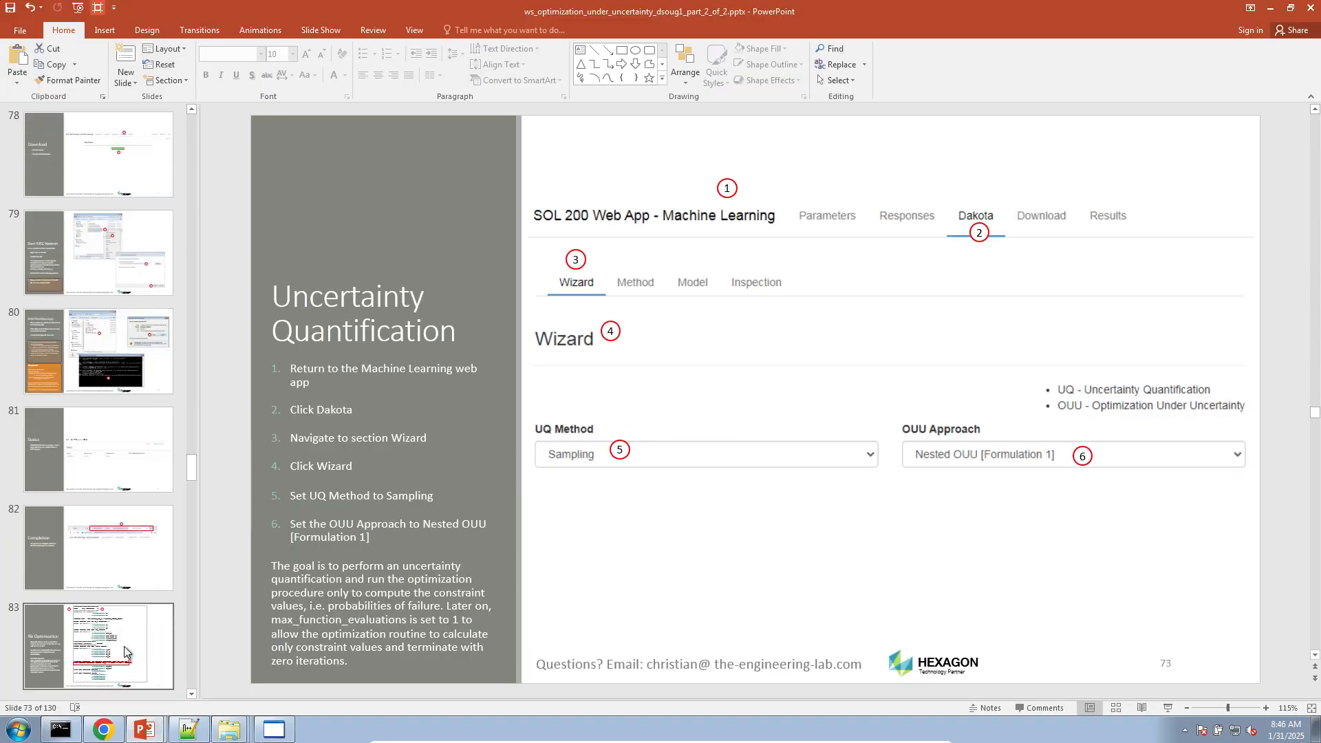
{"action": "scroll", "coordinate": [124, 650], "scroll_direction": "down", "scroll_amount": 4}
{"action": "left_click", "coordinate": [133, 551]}
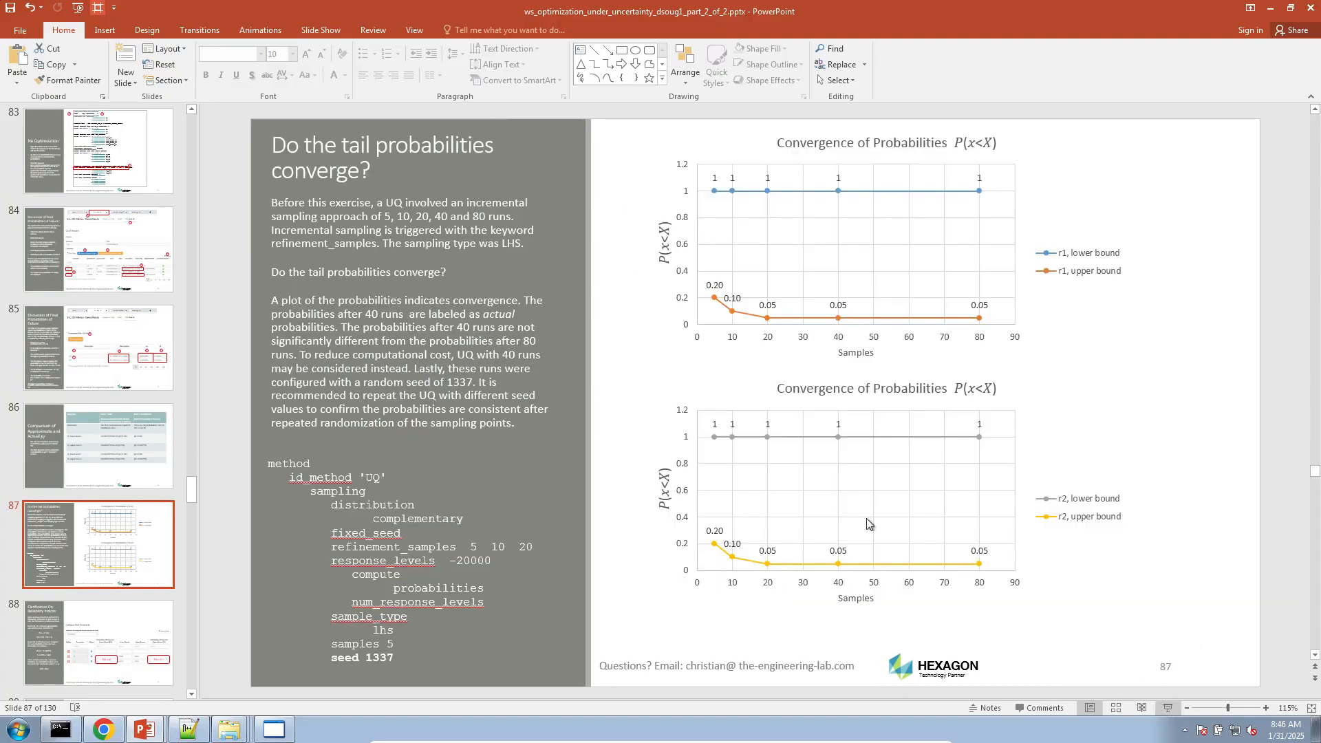
{"action": "left_click", "coordinate": [1168, 708]}
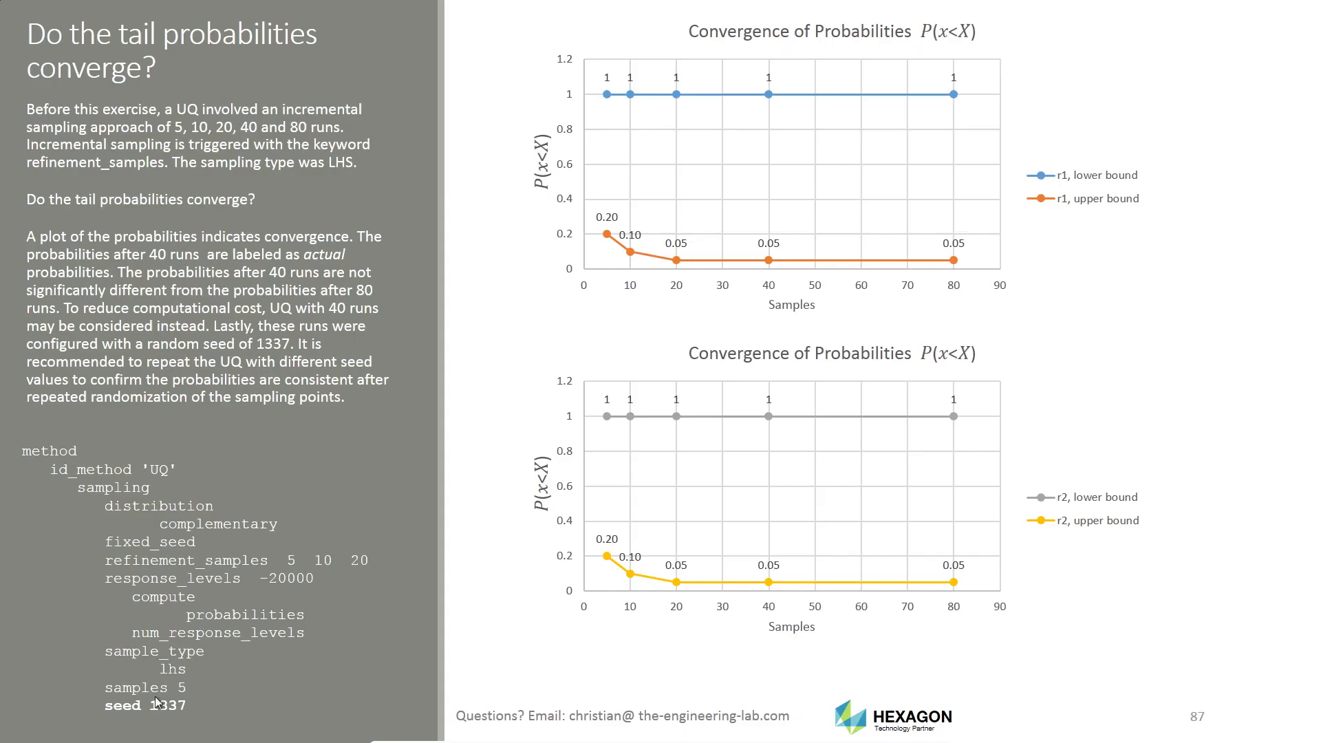
Step: Mark the sample counts 5, 10, 20, 40 and 80 below the upper convergence plot with the red pen
{"action": "left_click", "coordinate": [65, 731]}
{"action": "left_click", "coordinate": [41, 598]}
{"action": "mouse_move", "coordinate": [629, 270]}
{"action": "left_mouse_down"}
{"action": "mouse_move", "coordinate": [628, 298]}
{"action": "mouse_move", "coordinate": [627, 263]}
{"action": "mouse_move", "coordinate": [688, 304]}
{"action": "mouse_move", "coordinate": [691, 278]}
{"action": "mouse_move", "coordinate": [778, 294]}
{"action": "left_mouse_up"}
{"action": "mouse_move", "coordinate": [966, 277]}
{"action": "left_mouse_down"}
{"action": "mouse_move", "coordinate": [950, 305]}
{"action": "mouse_move", "coordinate": [967, 279]}
{"action": "left_mouse_up"}
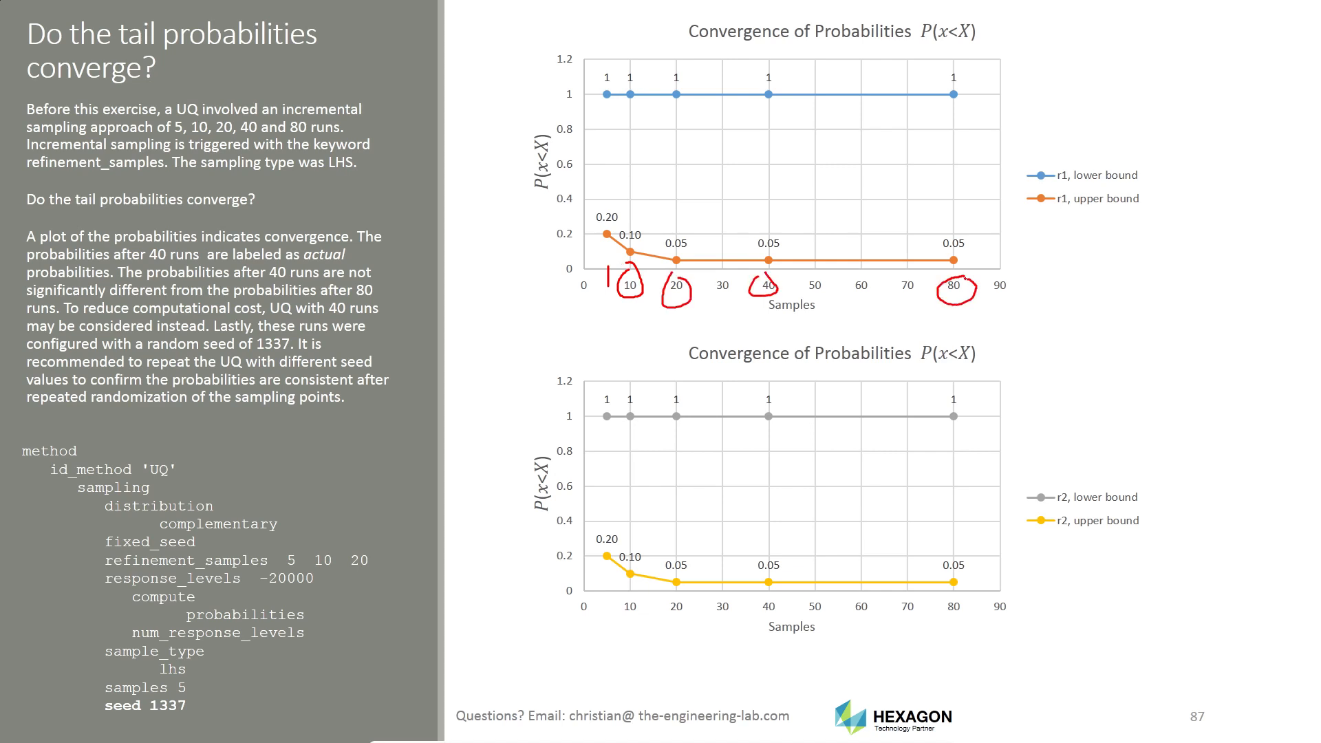